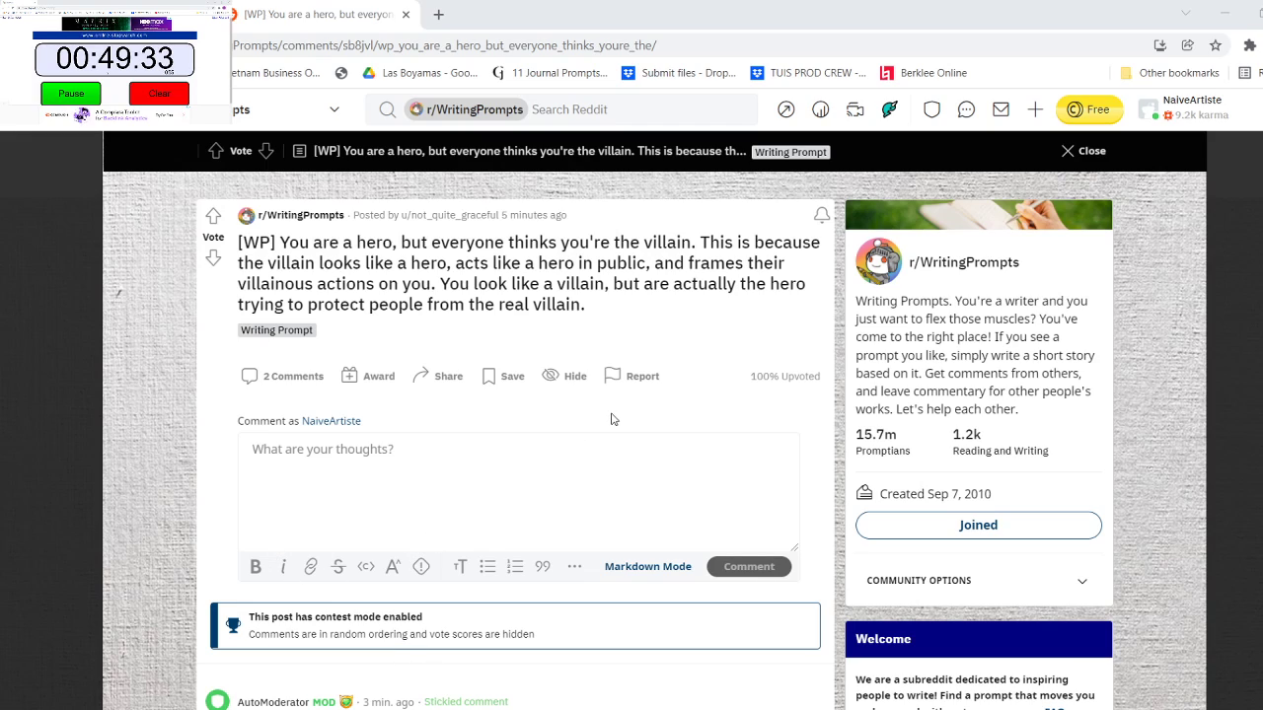
Switch to FL Studio and cut the Violas, Cellos and Bass notes out of Pattern 2 in the channel rack.
key("alt+Tab")
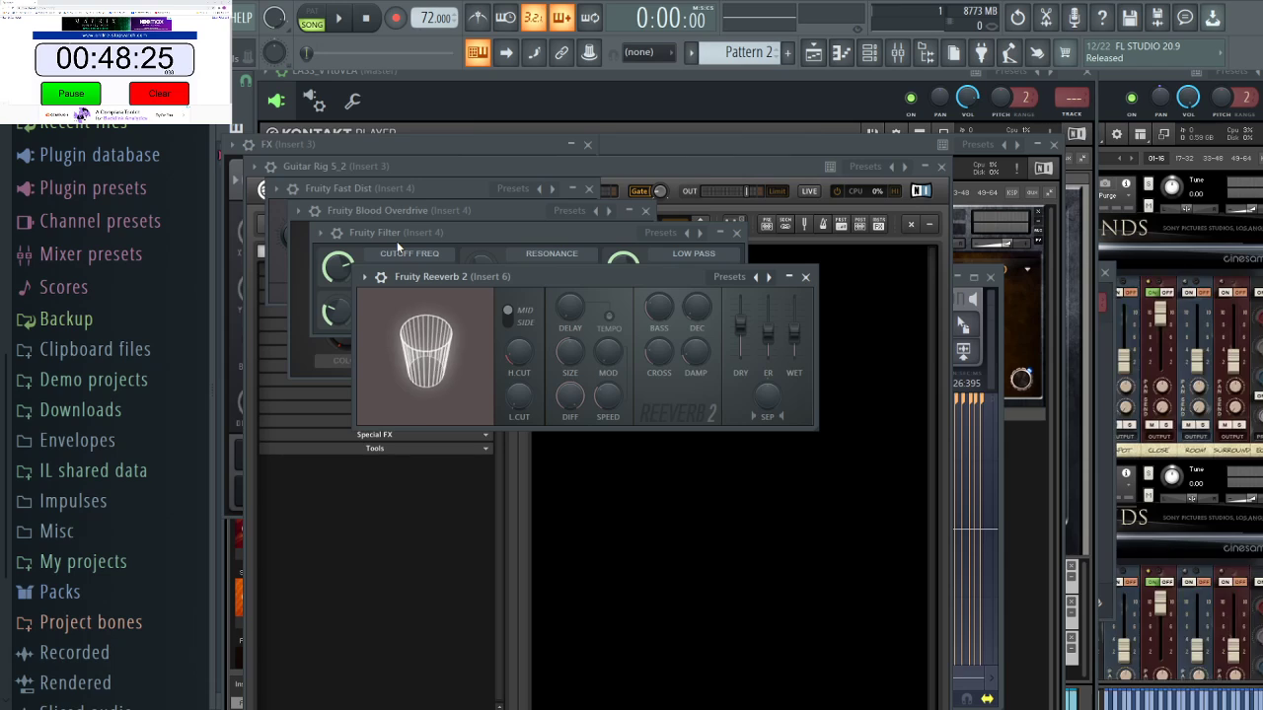
left_click(812, 56)
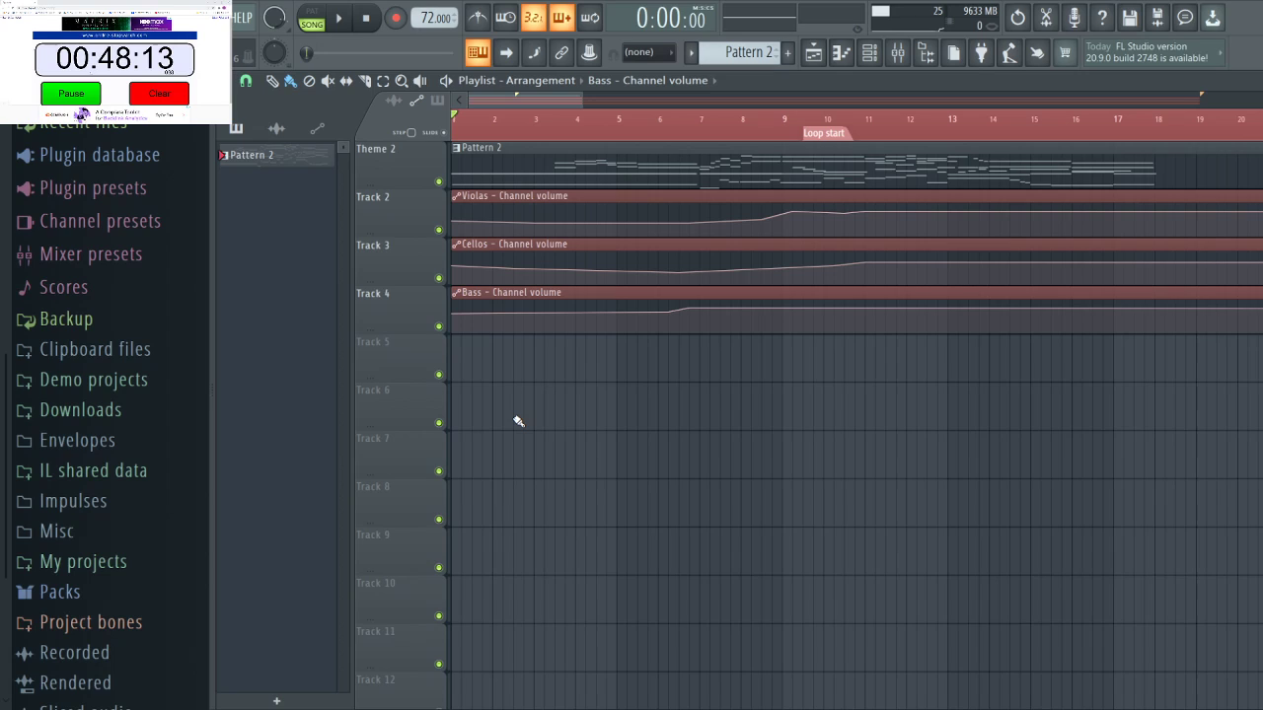
left_click(879, 59)
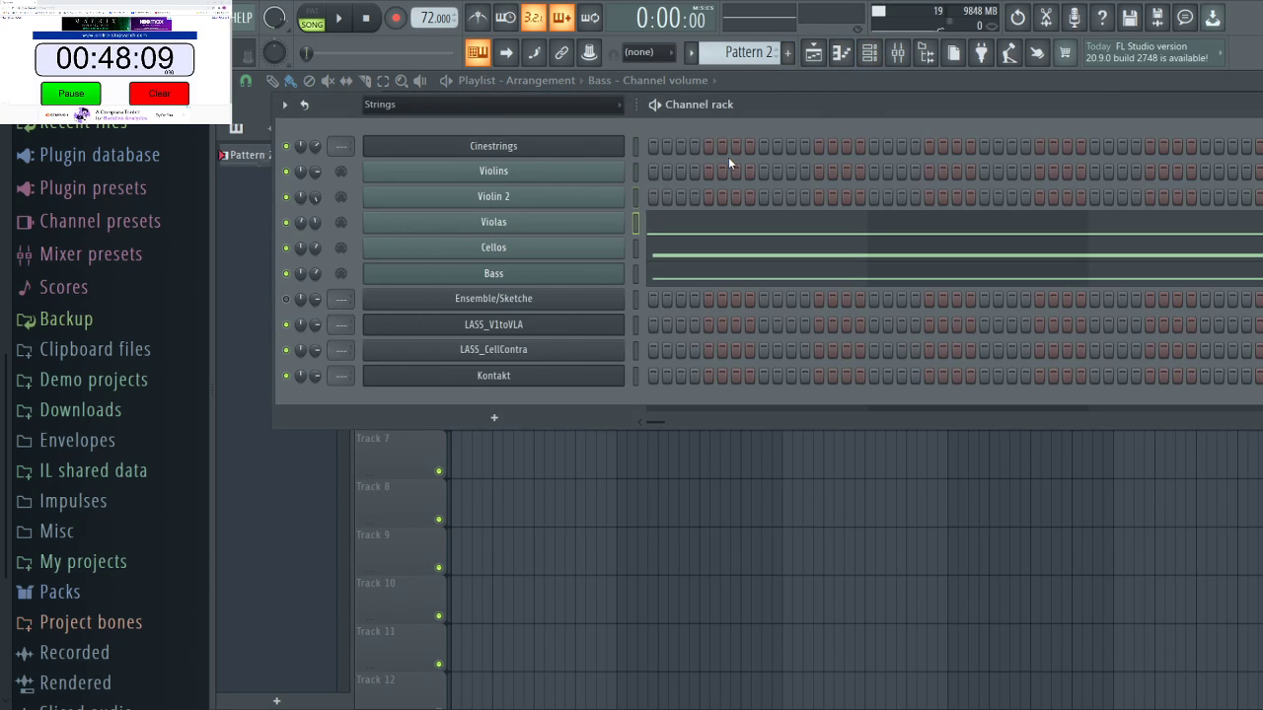
key("ctrl+x")
key("Down")
key("ctrl+x")
key("Down")
key("ctrl+x")
Select Pattern 1 and put its clip at the start of the Theme 2 track in place of the Pattern 2 clip.
left_click_drag(761, 53, 762, 64)
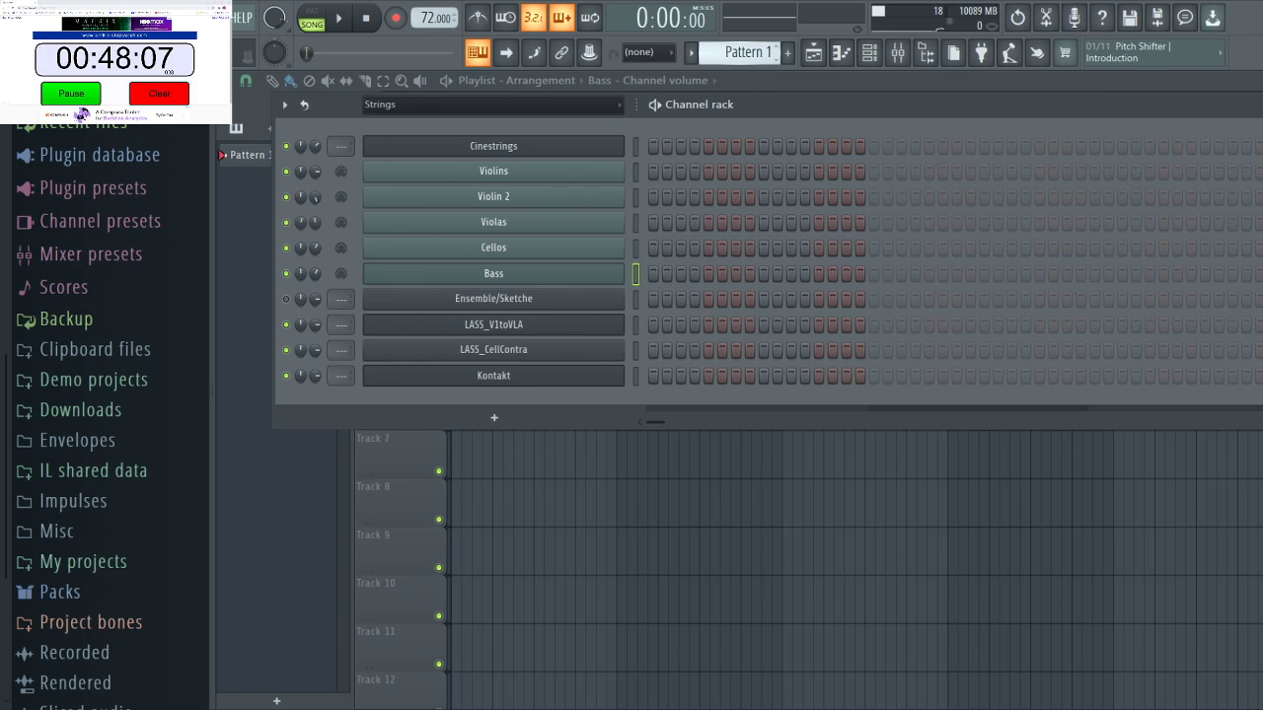
left_click(685, 461)
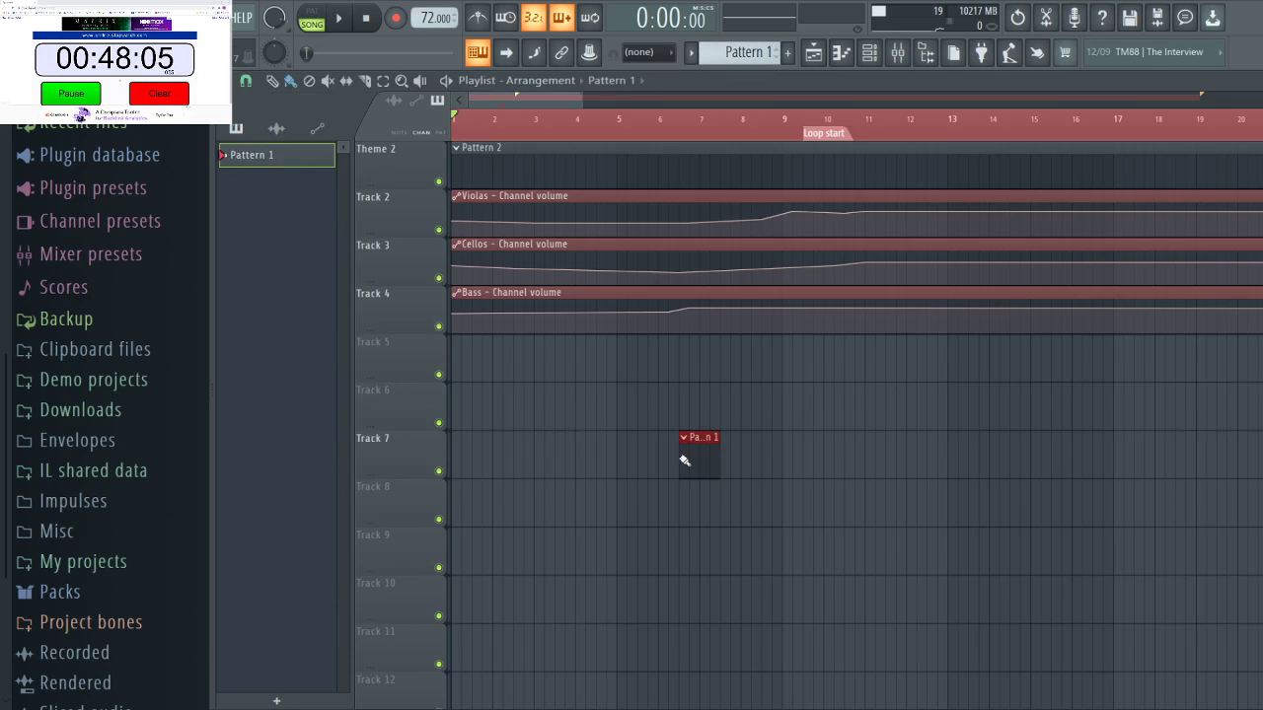
left_click_drag(684, 461, 458, 364)
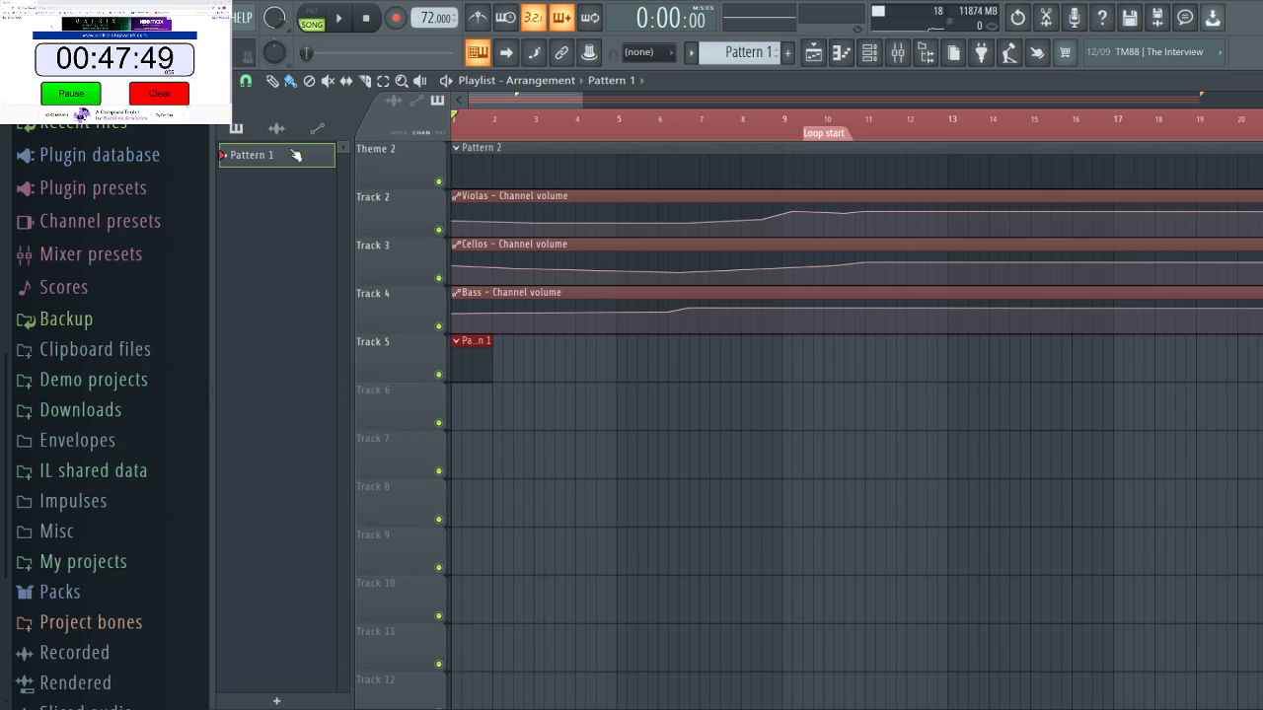
right_click(600, 183)
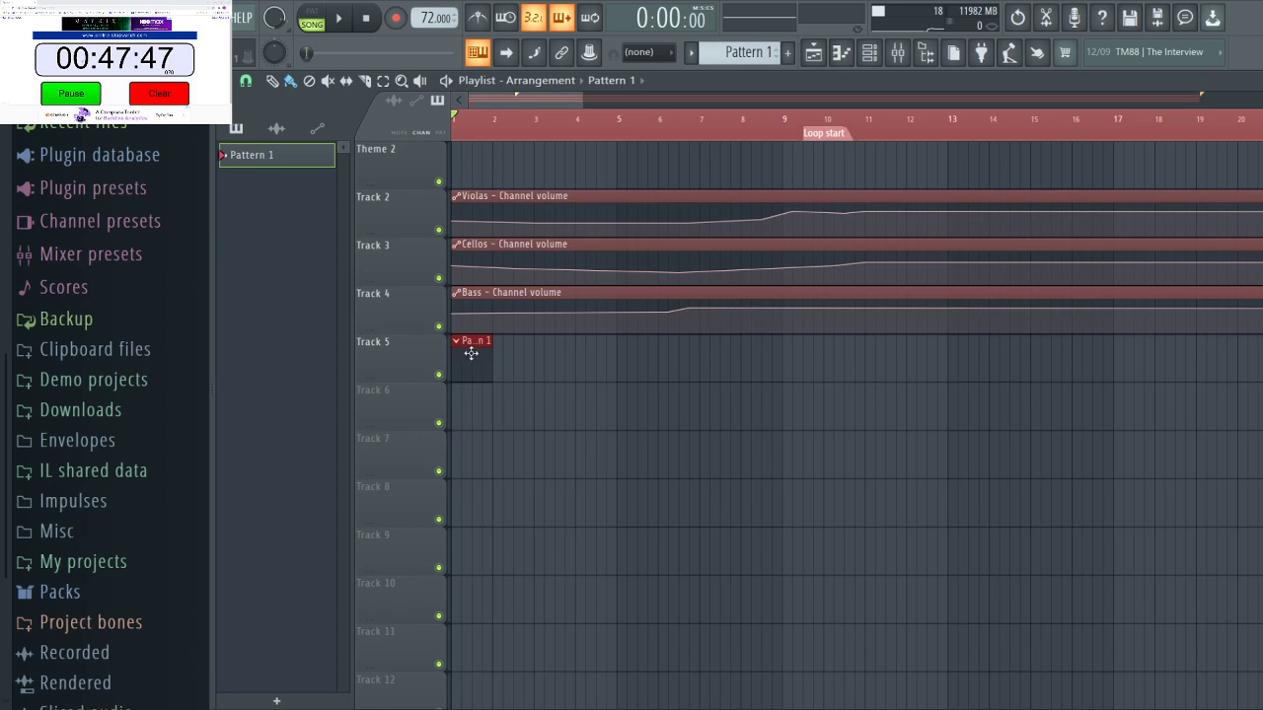
left_click_drag(462, 343, 462, 150)
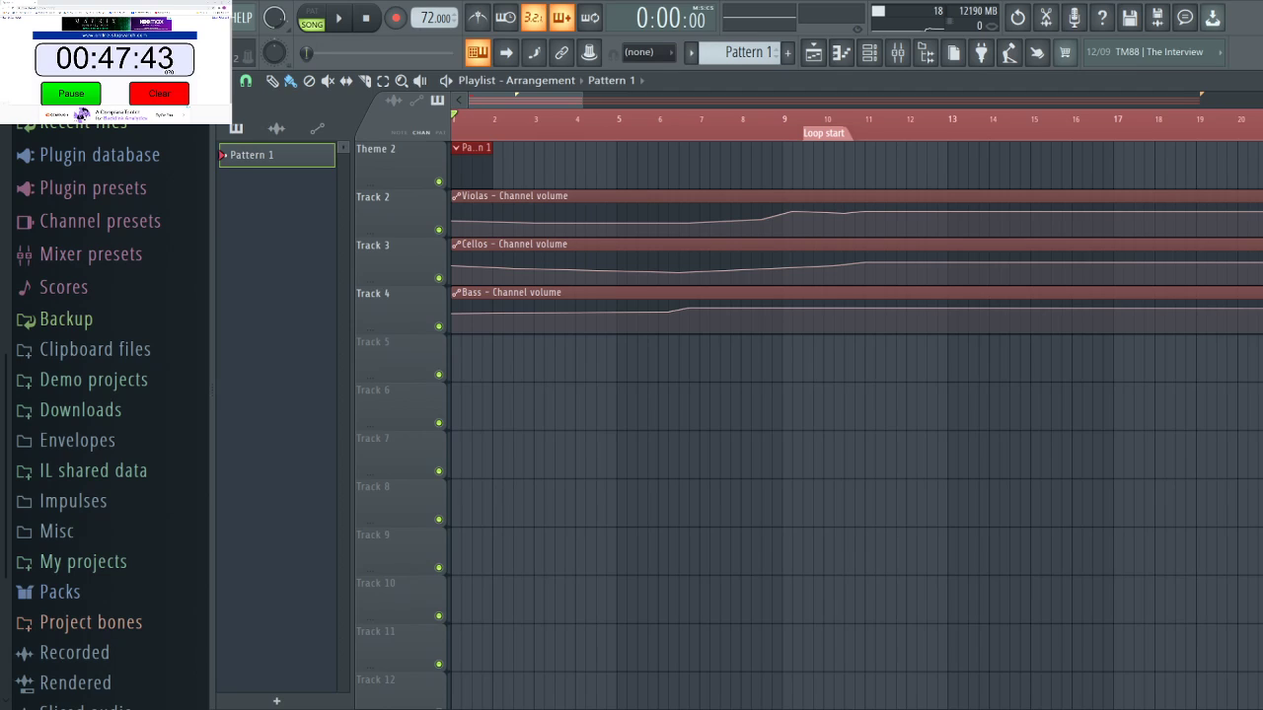
Select the Violins channel in the channel rack and return to the playlist.
key("F6")
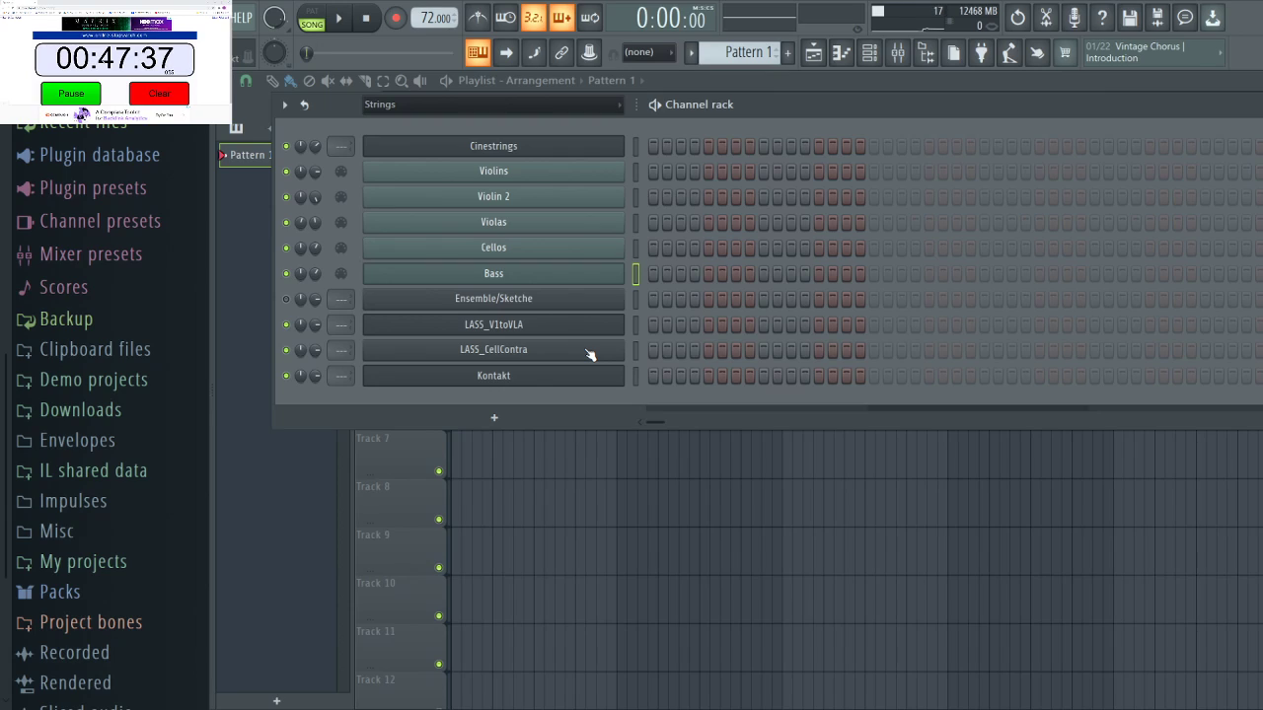
left_click(636, 171)
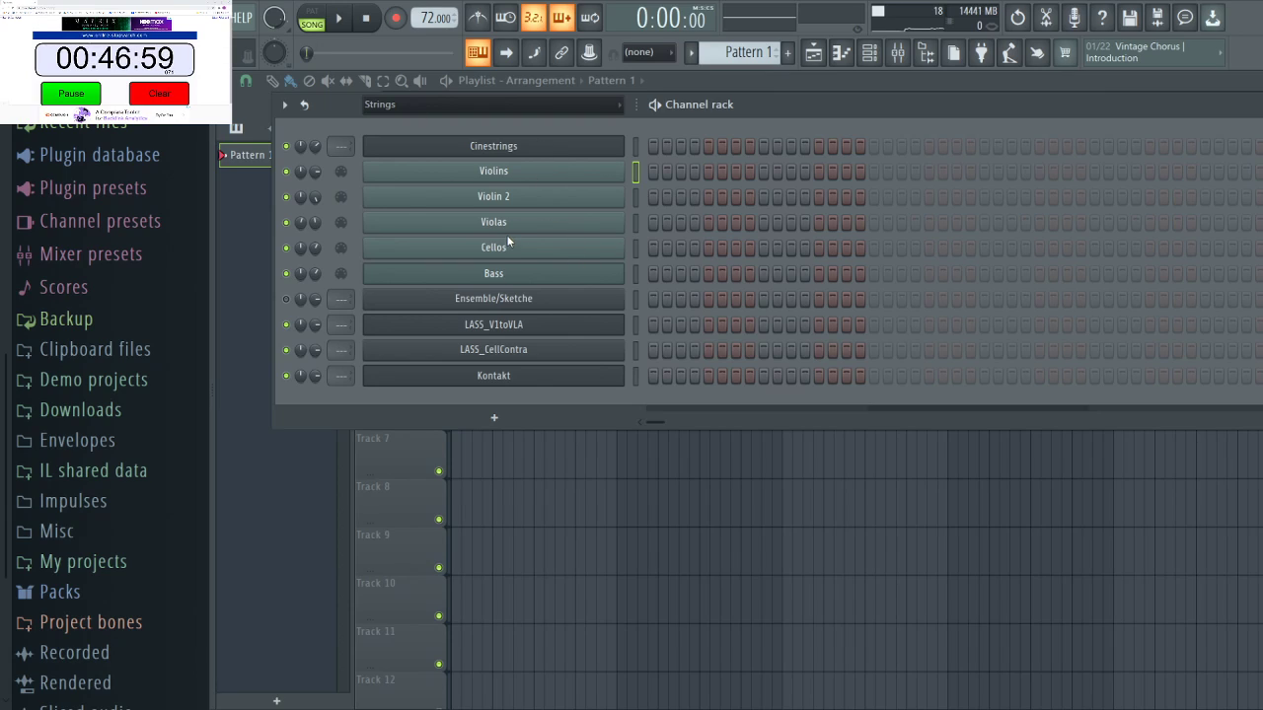
left_click(813, 53)
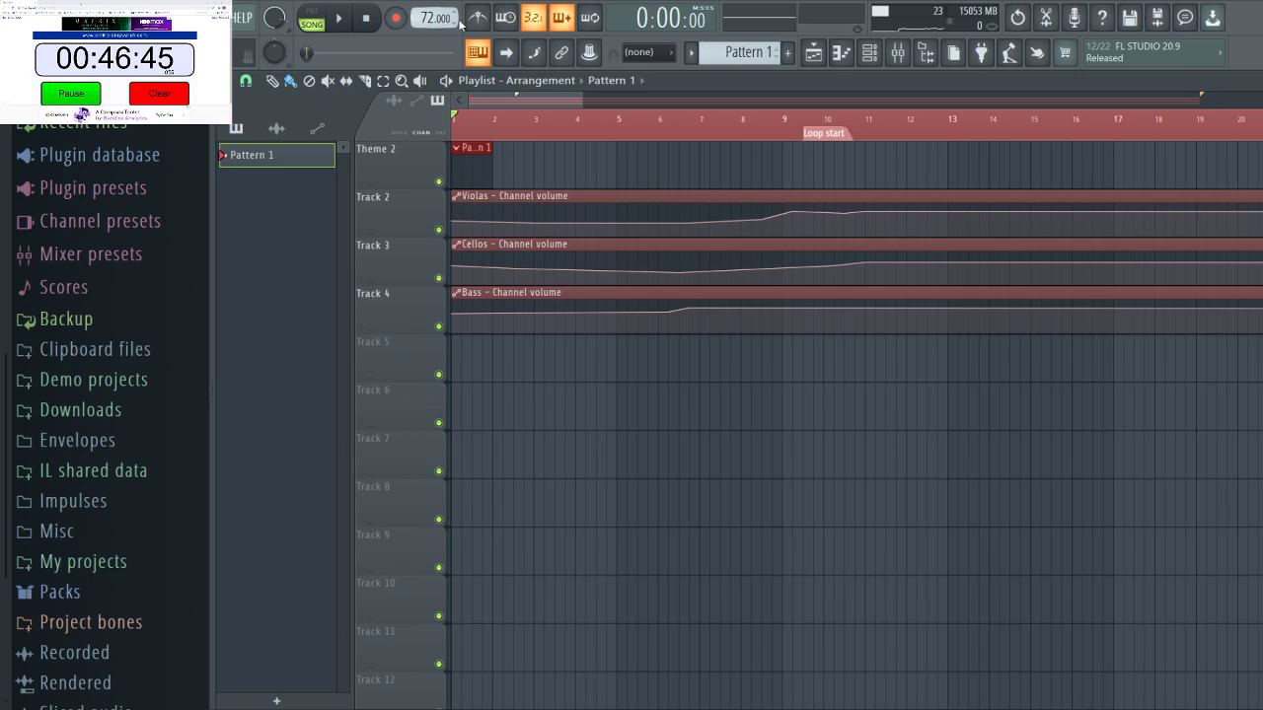
Expand the current project's initialized controls in the browser.
scroll(430, 20, "down", 1)
scroll(84, 174, "up", 5)
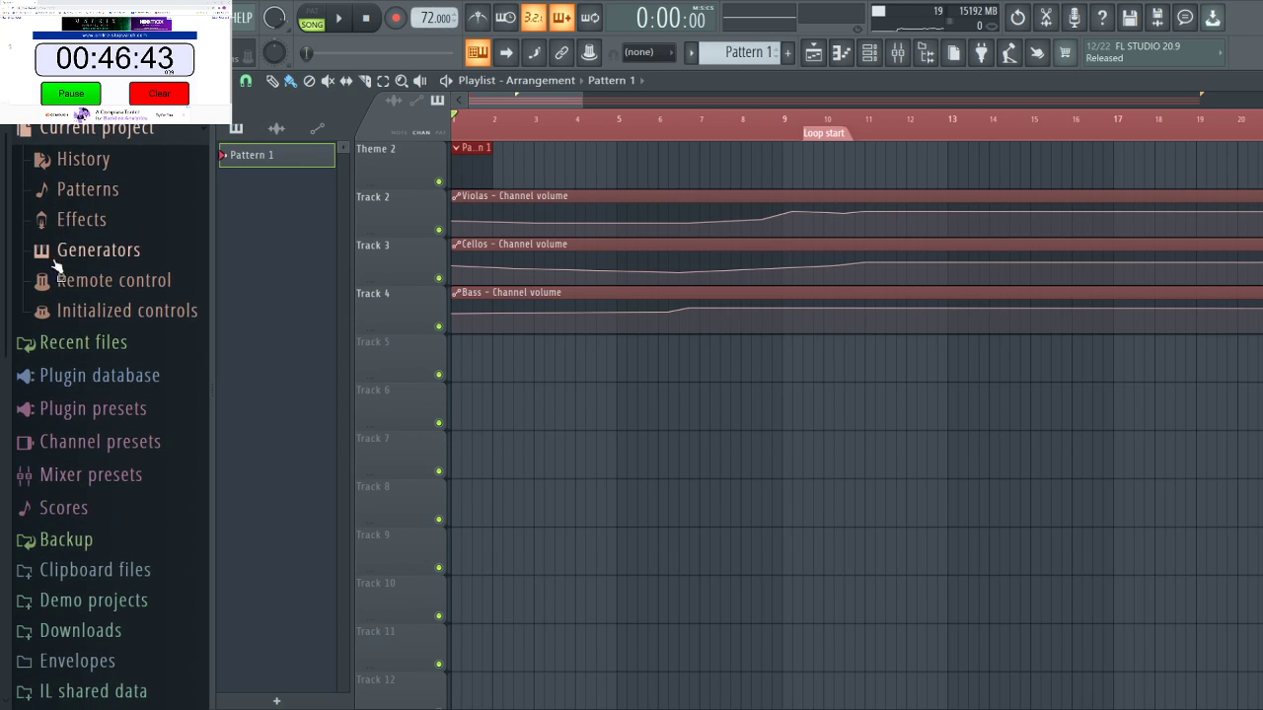
left_click(71, 312)
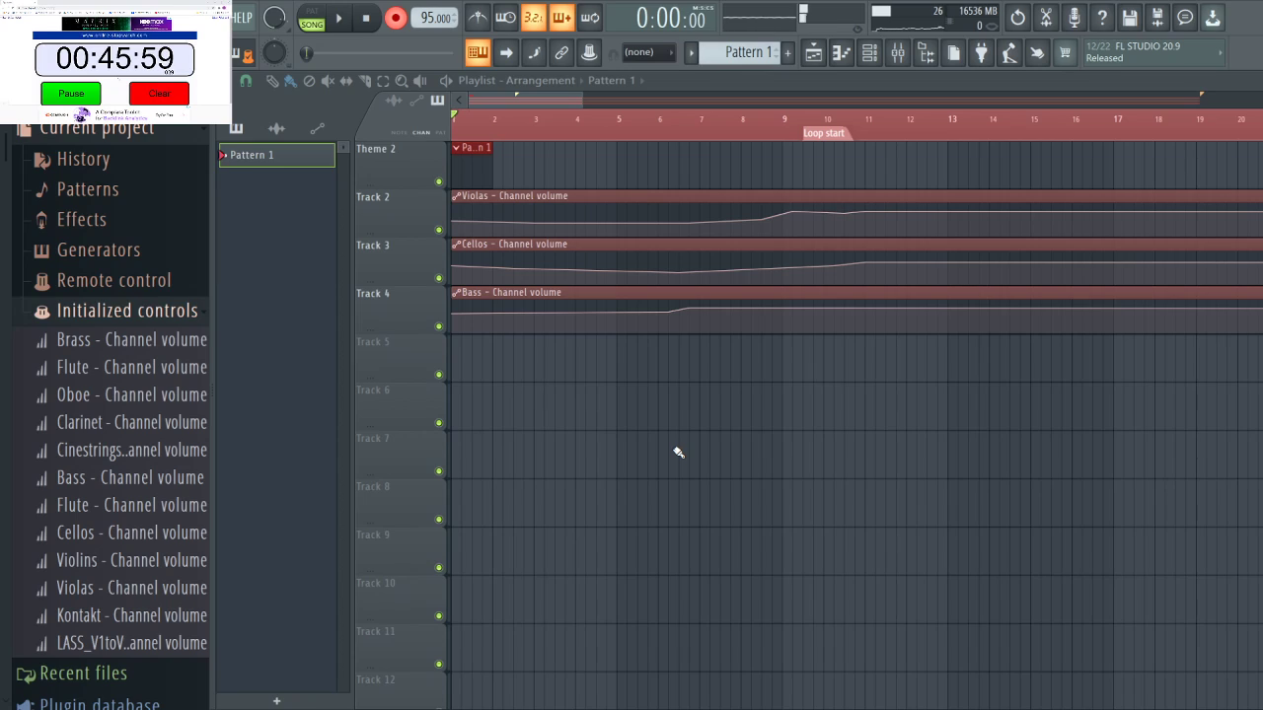
Test the recording start briefly and turn on the metronome.
key("space")
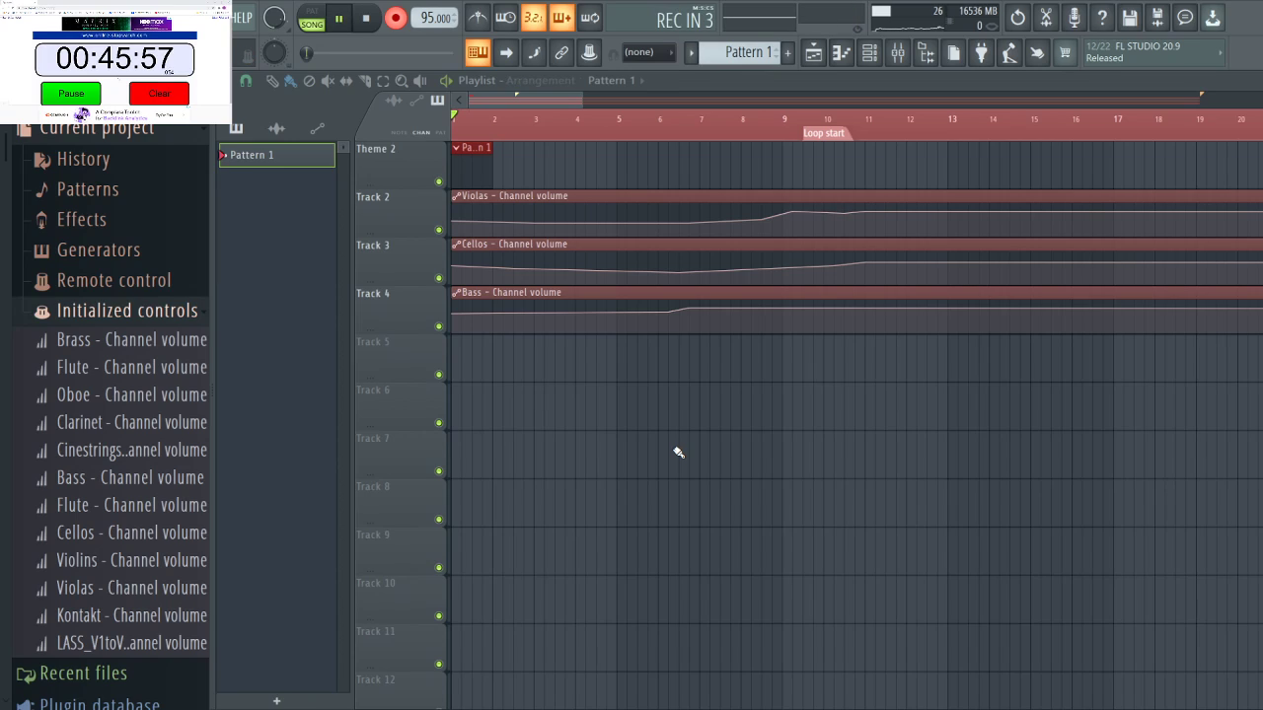
key("space")
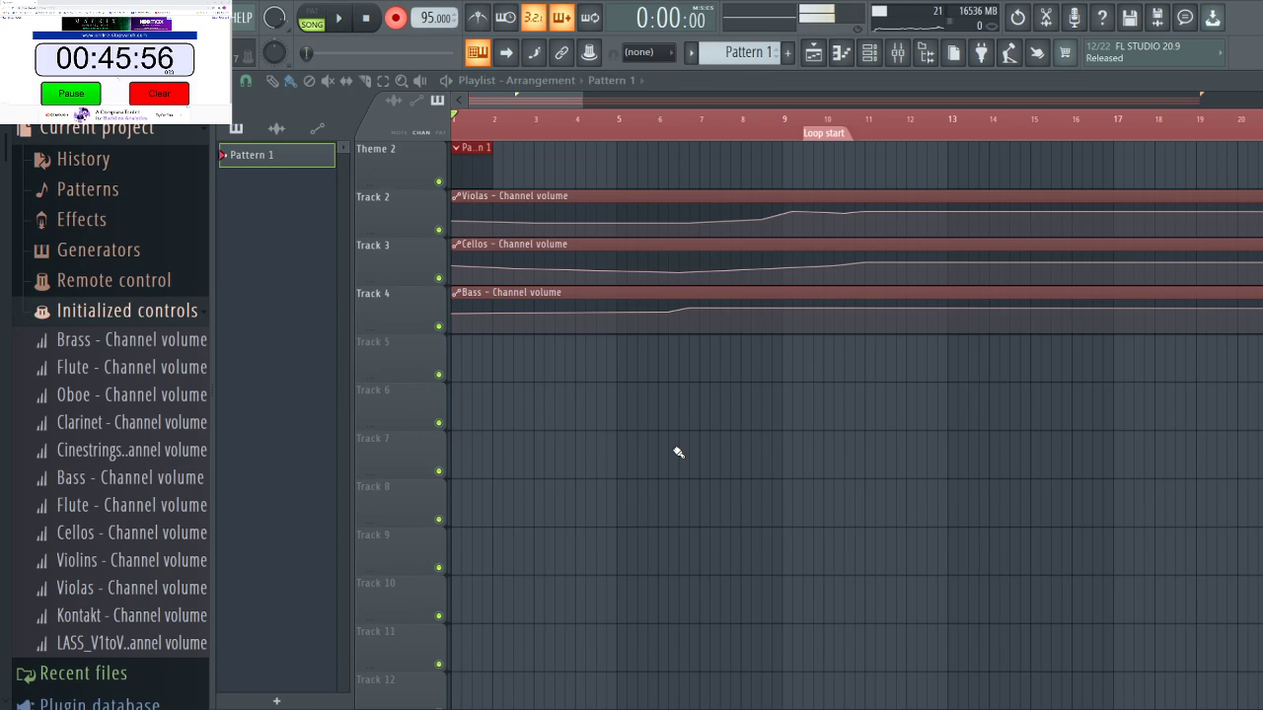
left_click(481, 24)
key("space")
key("space")
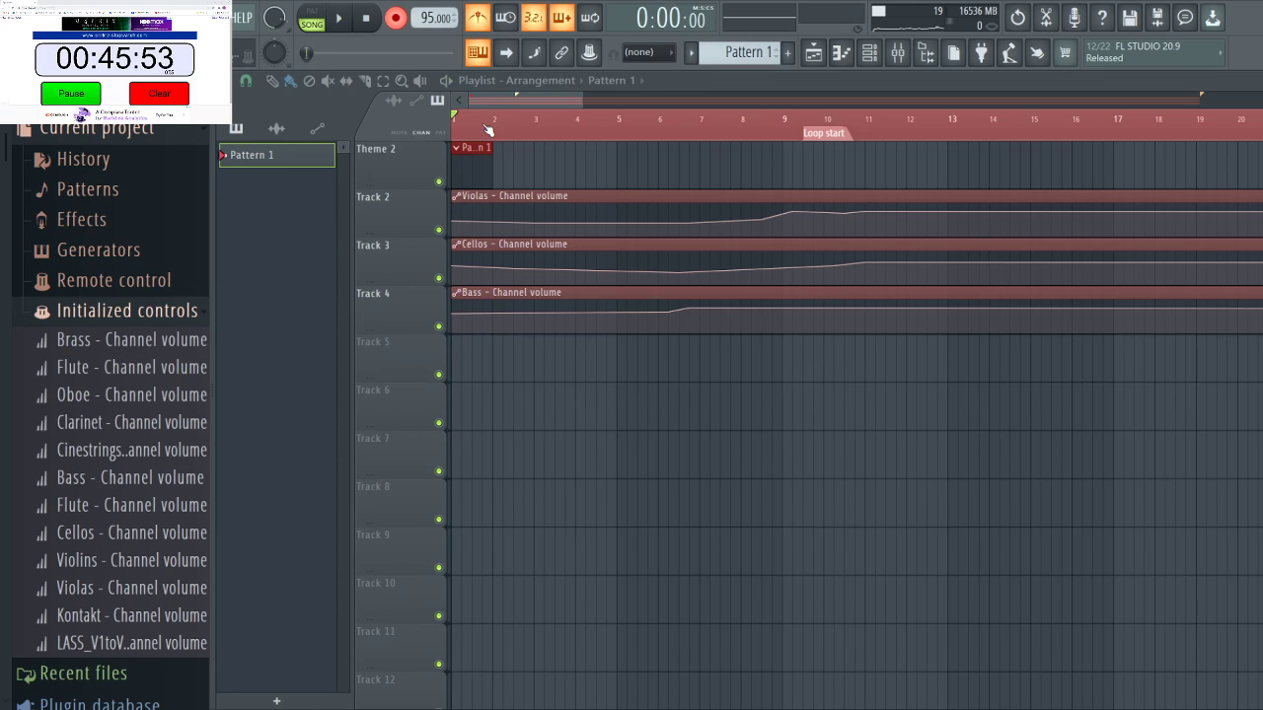
Record a four-bar Violins part into Pattern 1 from the start of the song.
key("space")
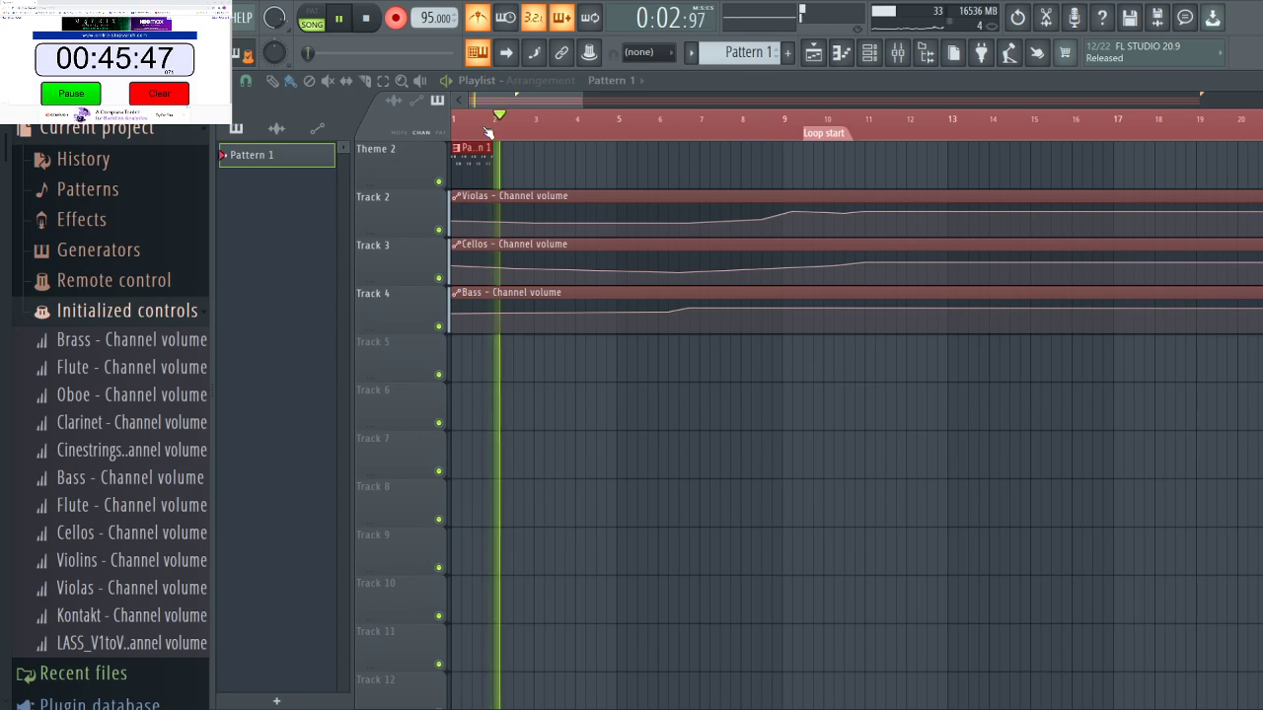
key("space")
key("space")
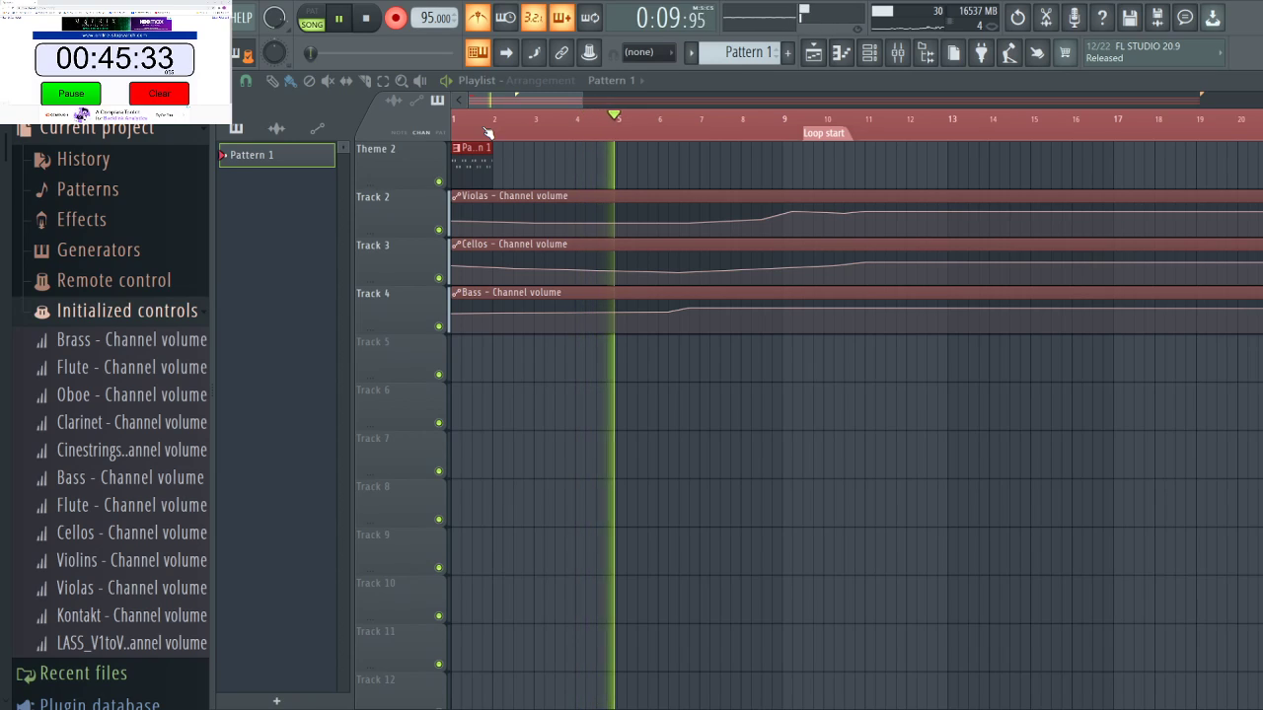
key("space")
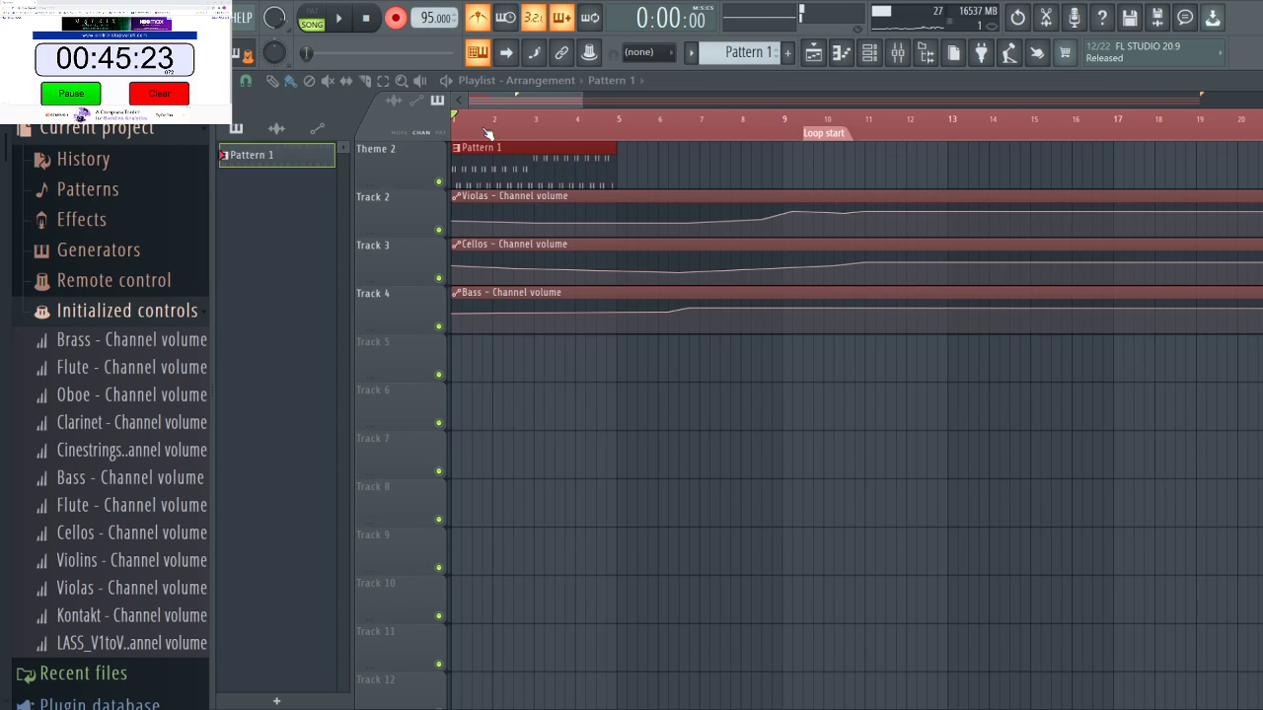
Try two more recording takes over the existing four bars of Pattern 1.
key("space")
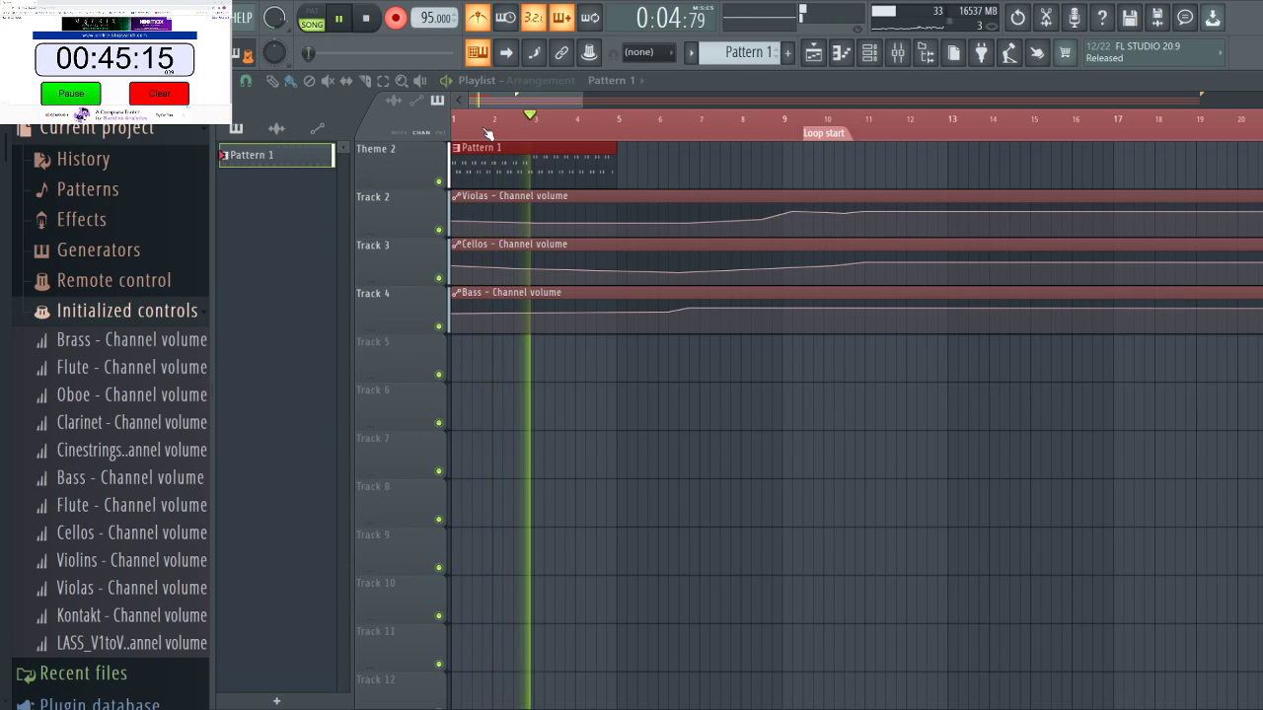
key("space")
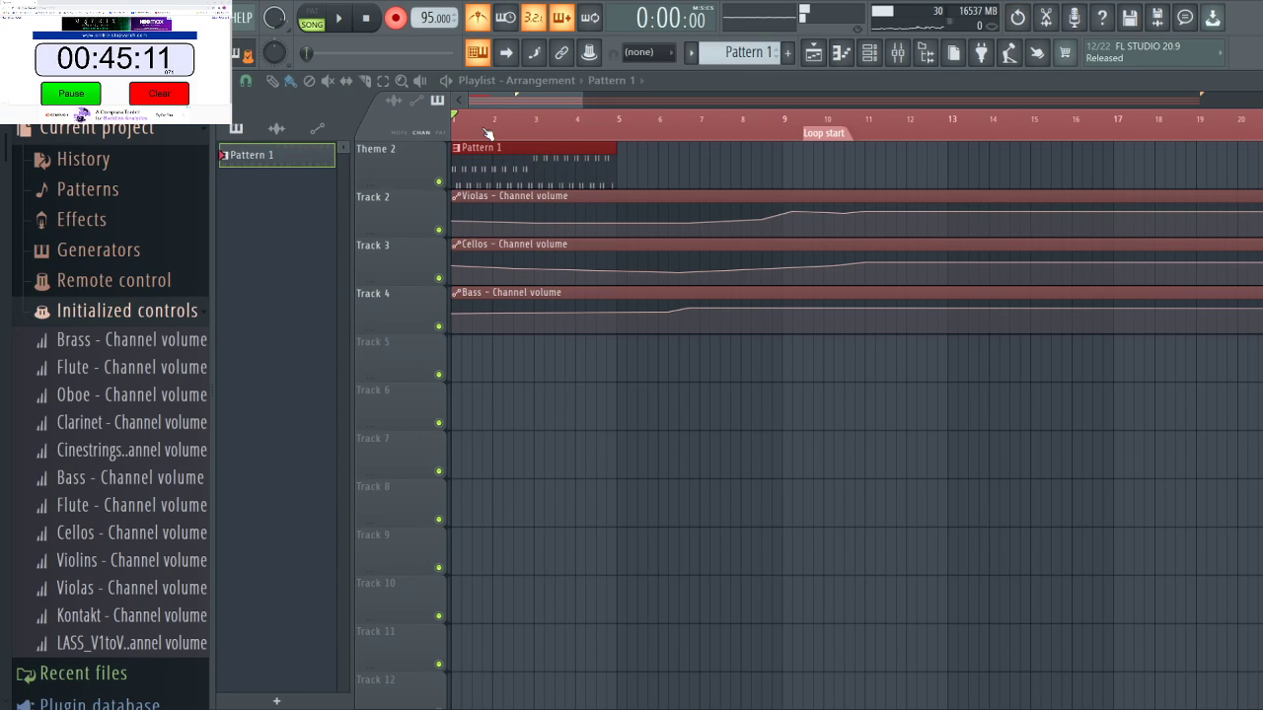
key("space")
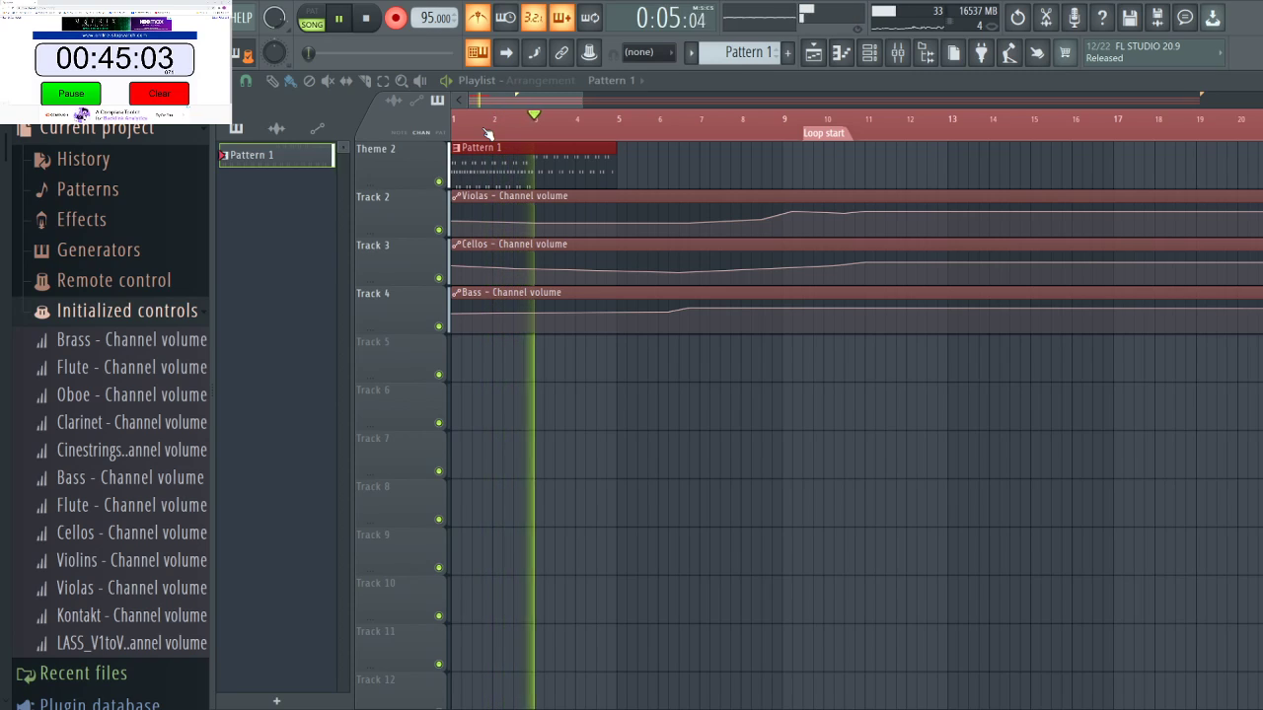
key("space")
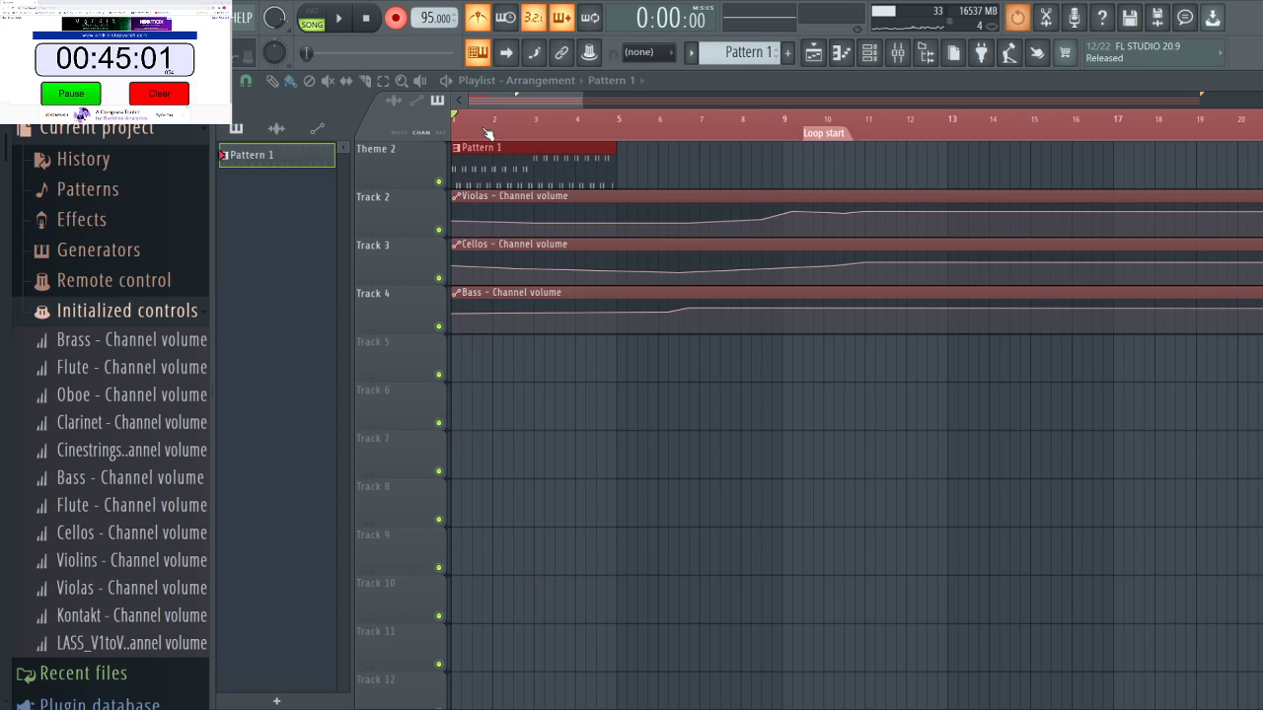
Turn recording off, then play back Pattern 1 and check its Violins notes in the piano roll through bar 4.
left_click(402, 21)
key("space")
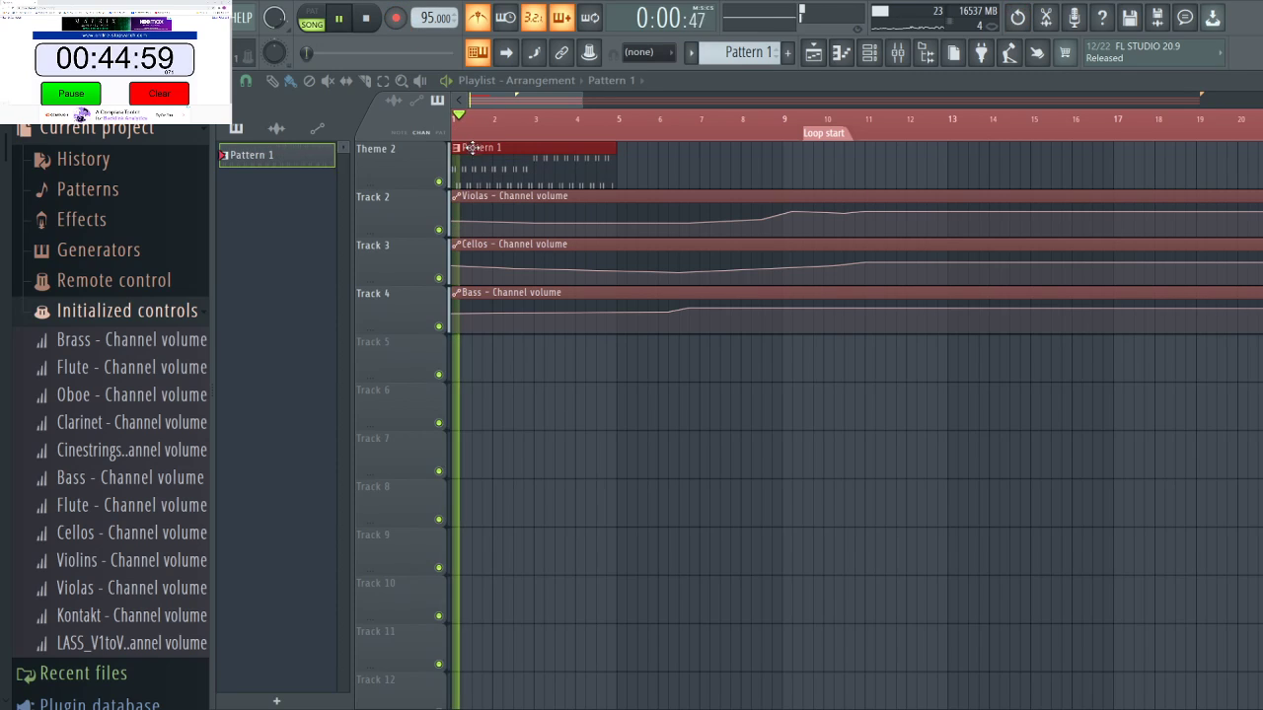
double_click(460, 183)
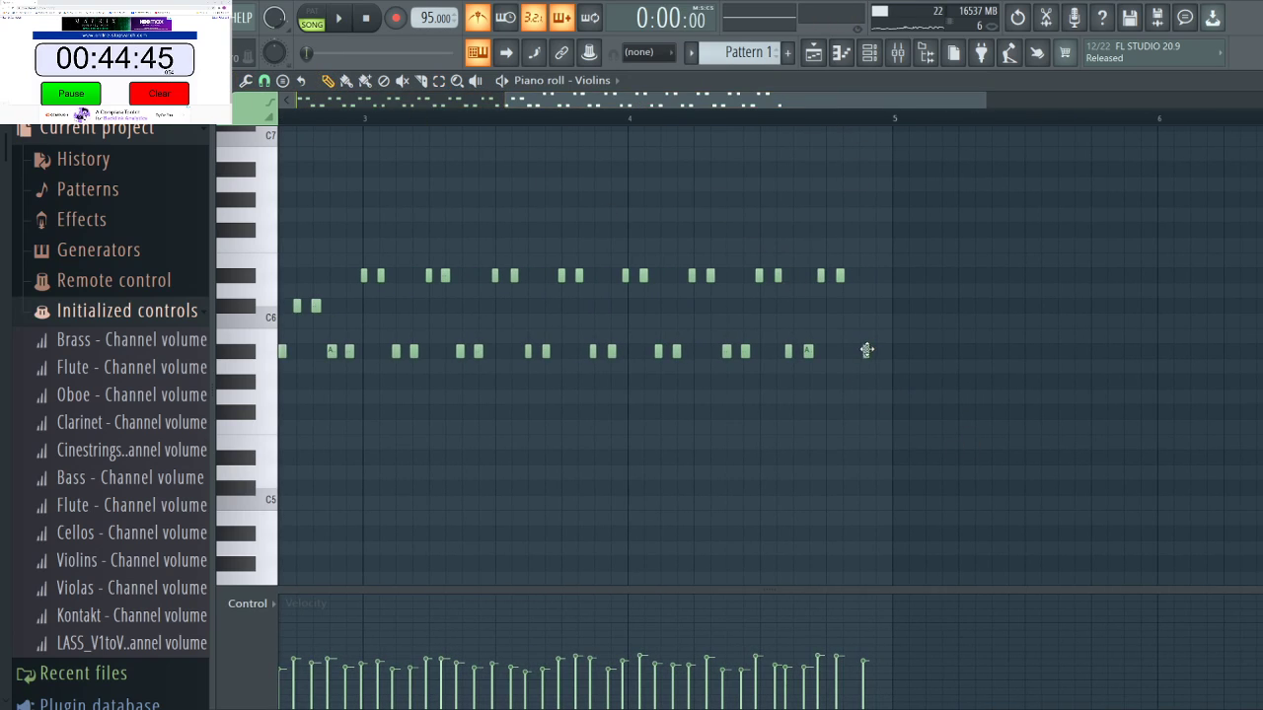
key("space")
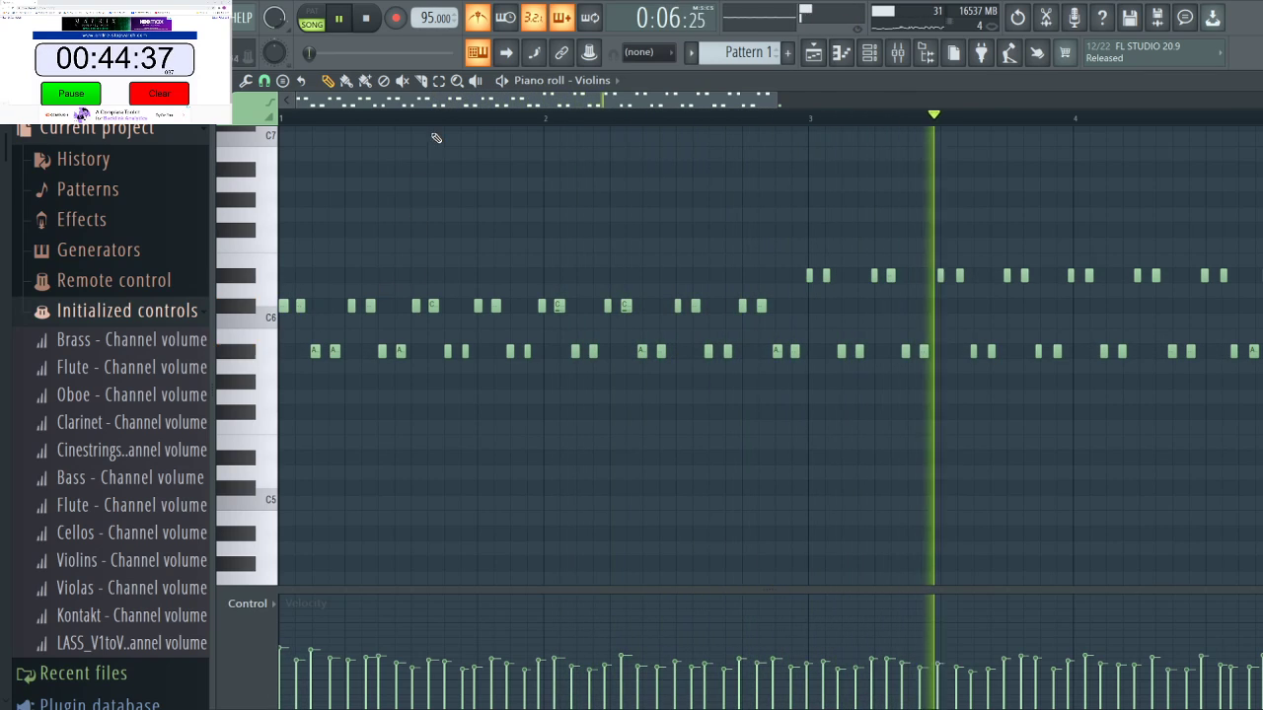
left_click_drag(449, 104, 674, 152)
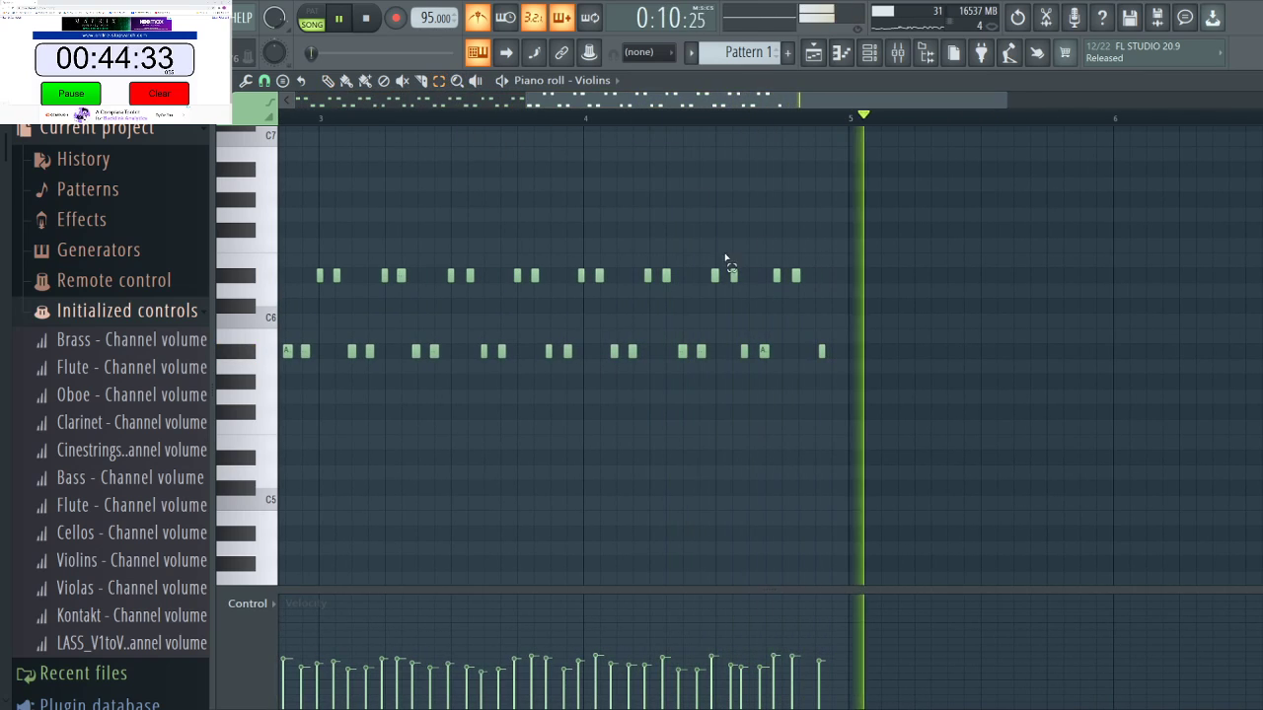
key("space")
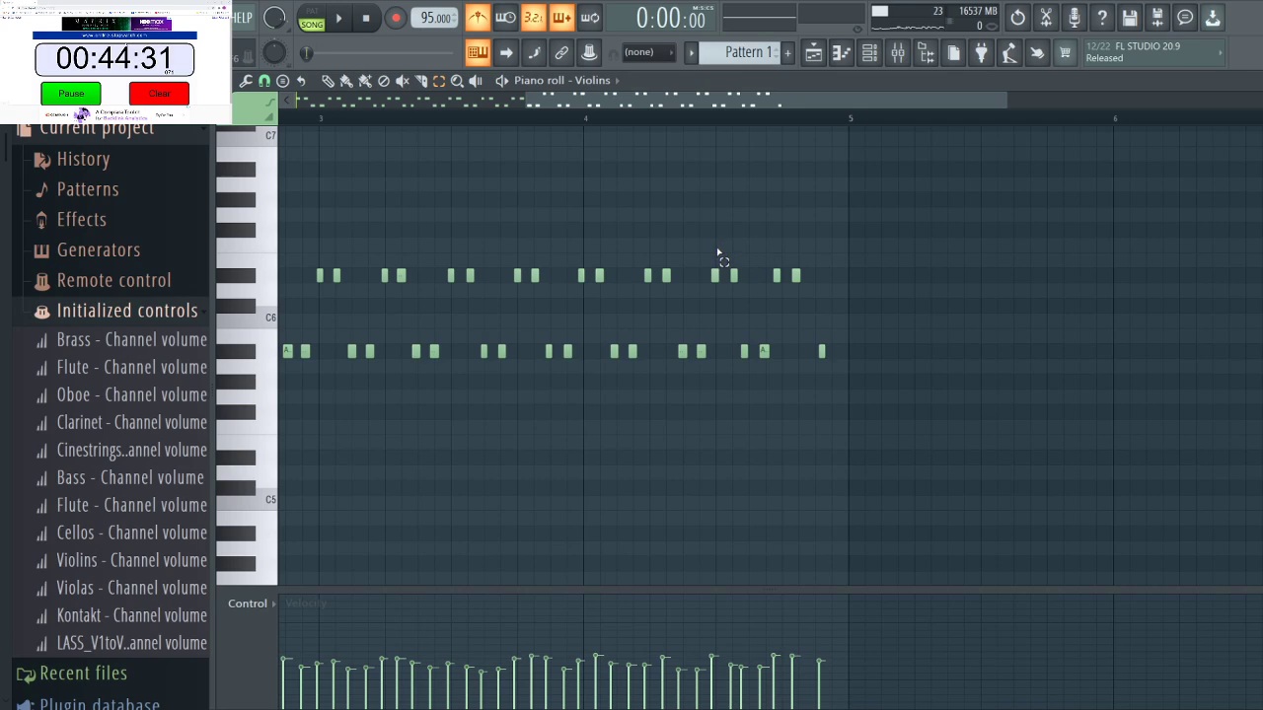
Nudge the last seven Violins notes of bar 4 slightly later.
left_click_drag(718, 250, 859, 370)
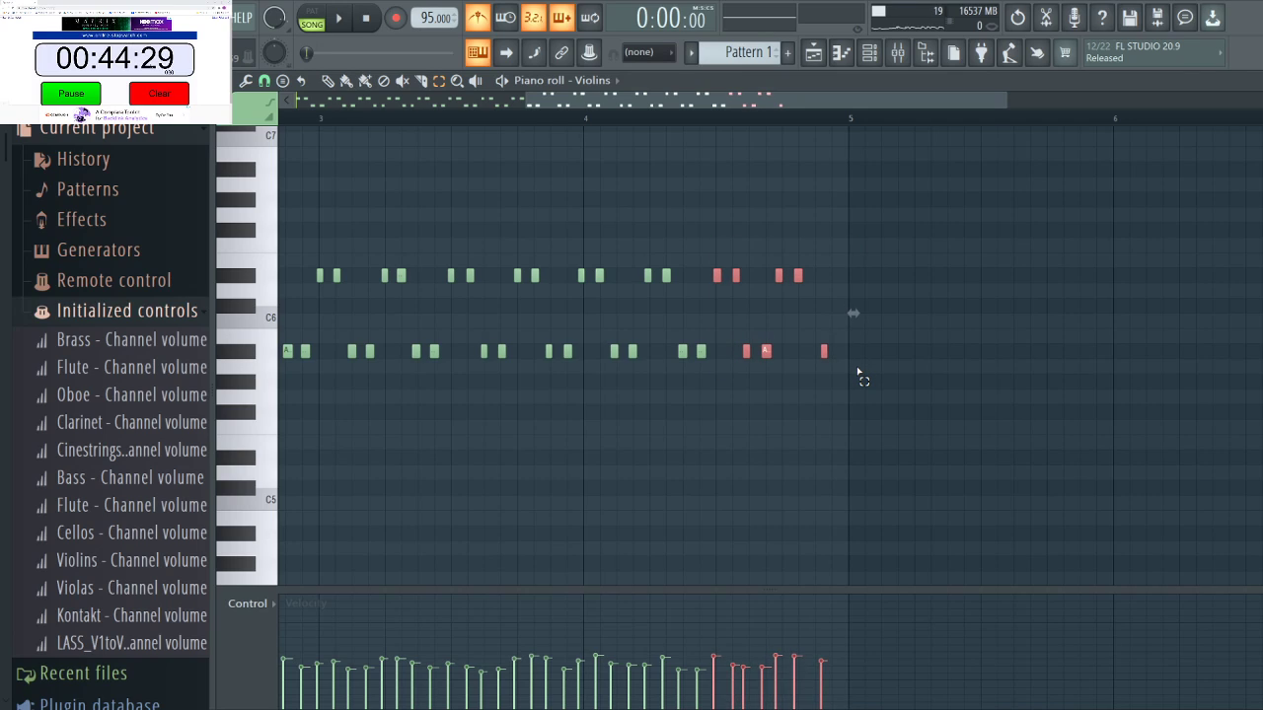
key("shift+Right")
key("shift+Right")
key("shift+Right")
key("shift+Right")
Nudge only the last two D#6 notes of bar 4 slightly later.
left_click_drag(784, 252, 831, 318)
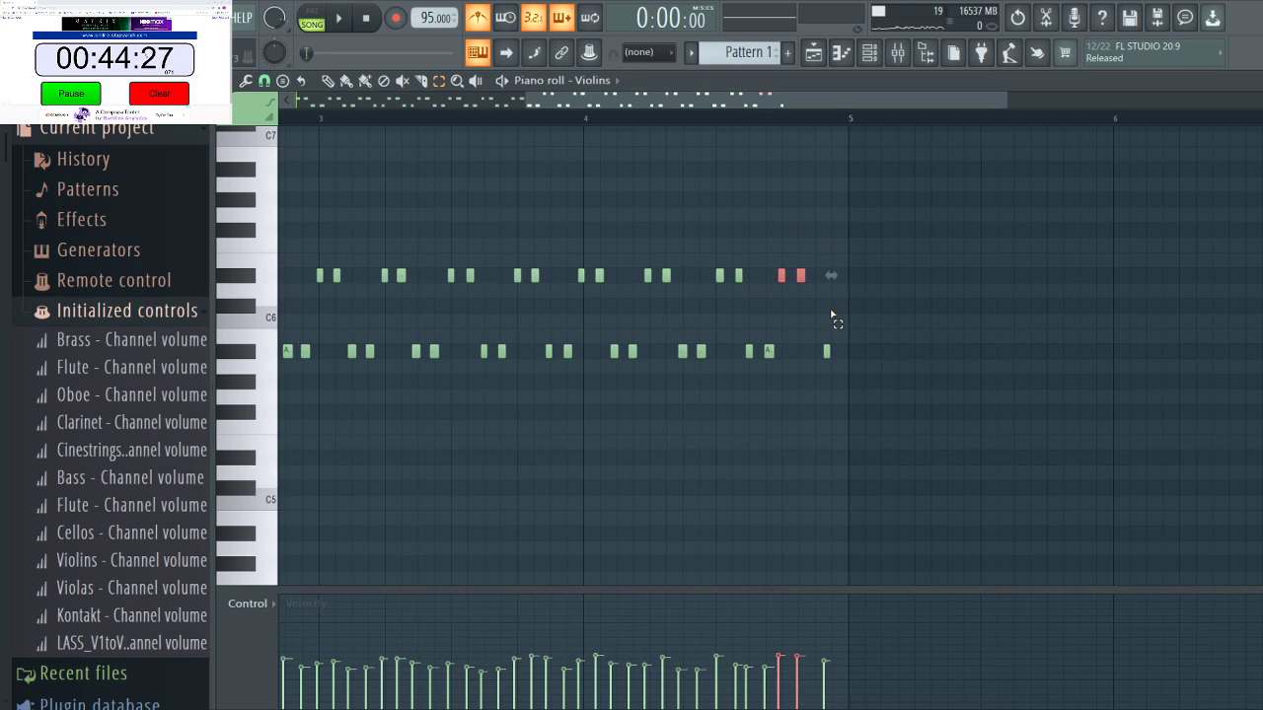
key("shift+Right")
key("shift+Right")
key("shift+Right")
During playback, replace the final A#5 note of bar 4 with two short A#5 notes, and return to the pattern's beginning.
key("space")
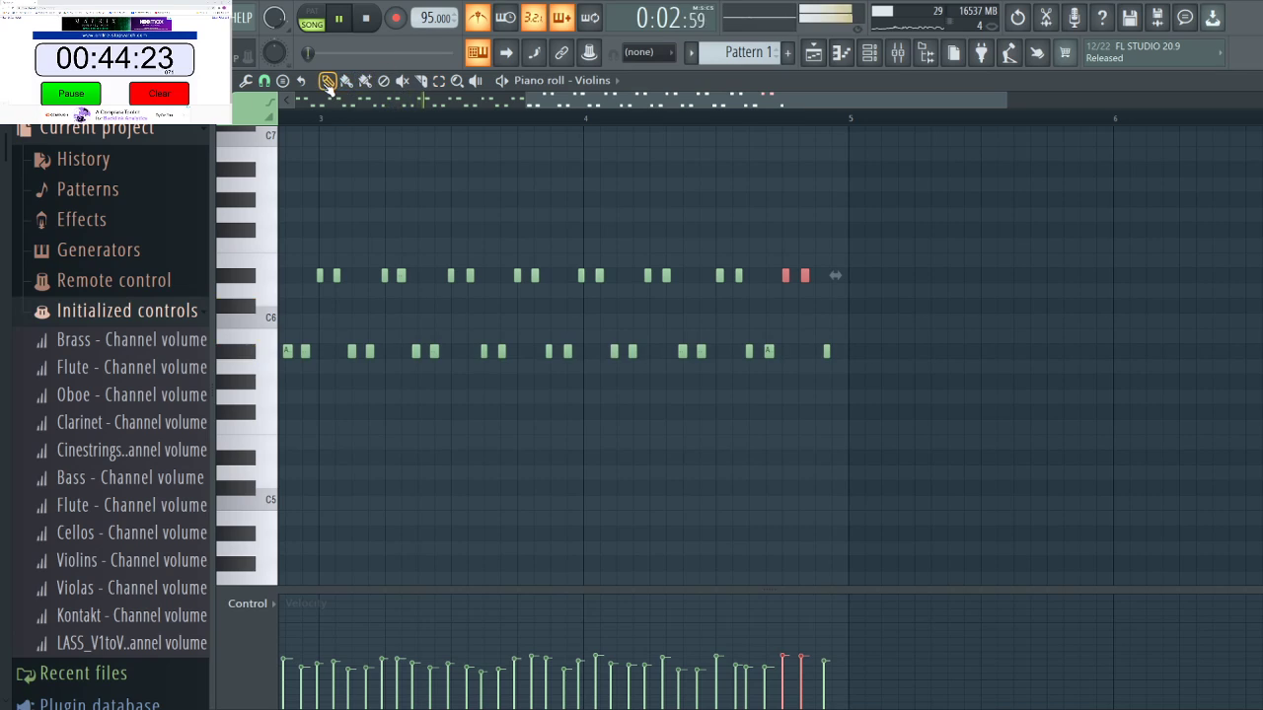
right_click(824, 352)
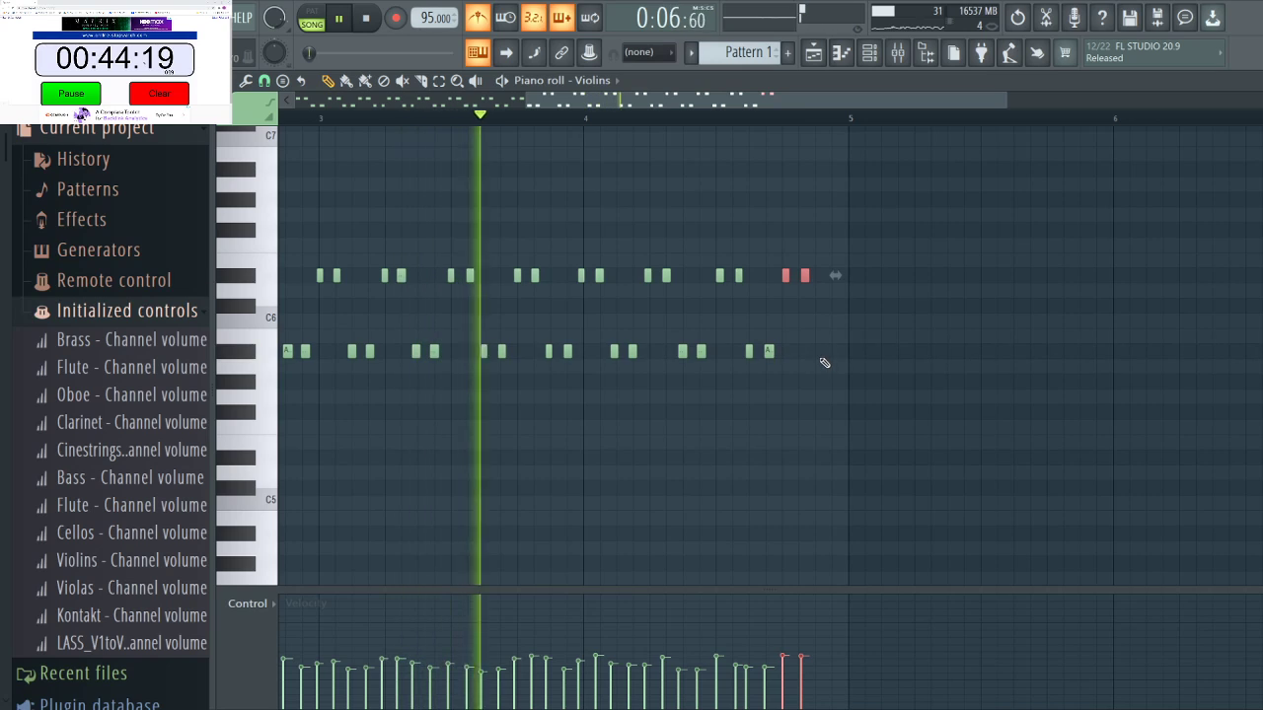
left_click(821, 352)
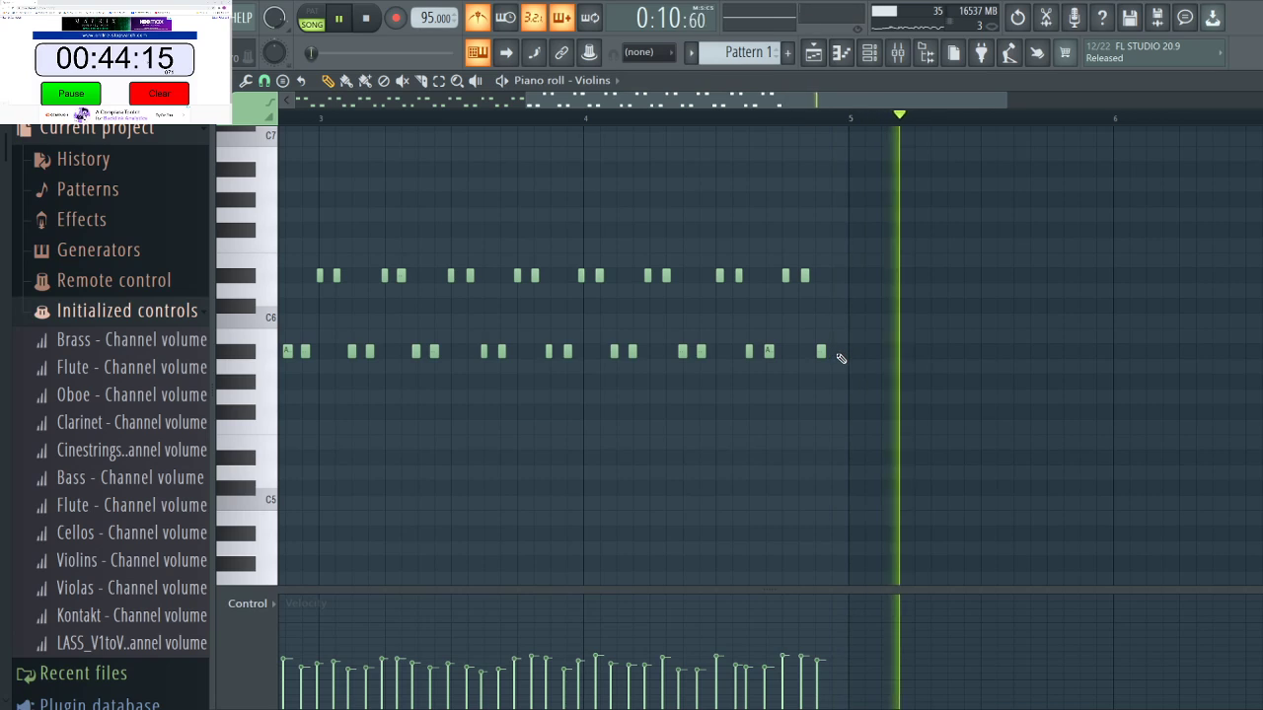
left_click(837, 353)
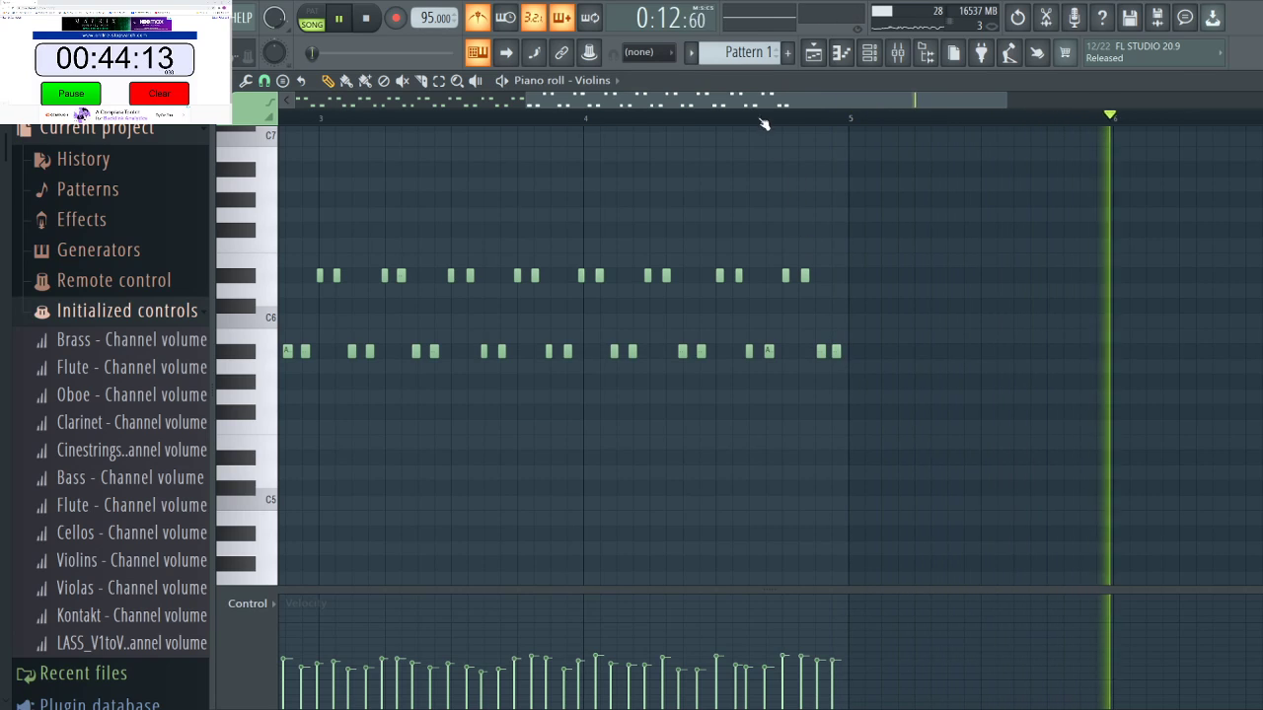
key("space")
left_click_drag(754, 103, 509, 111)
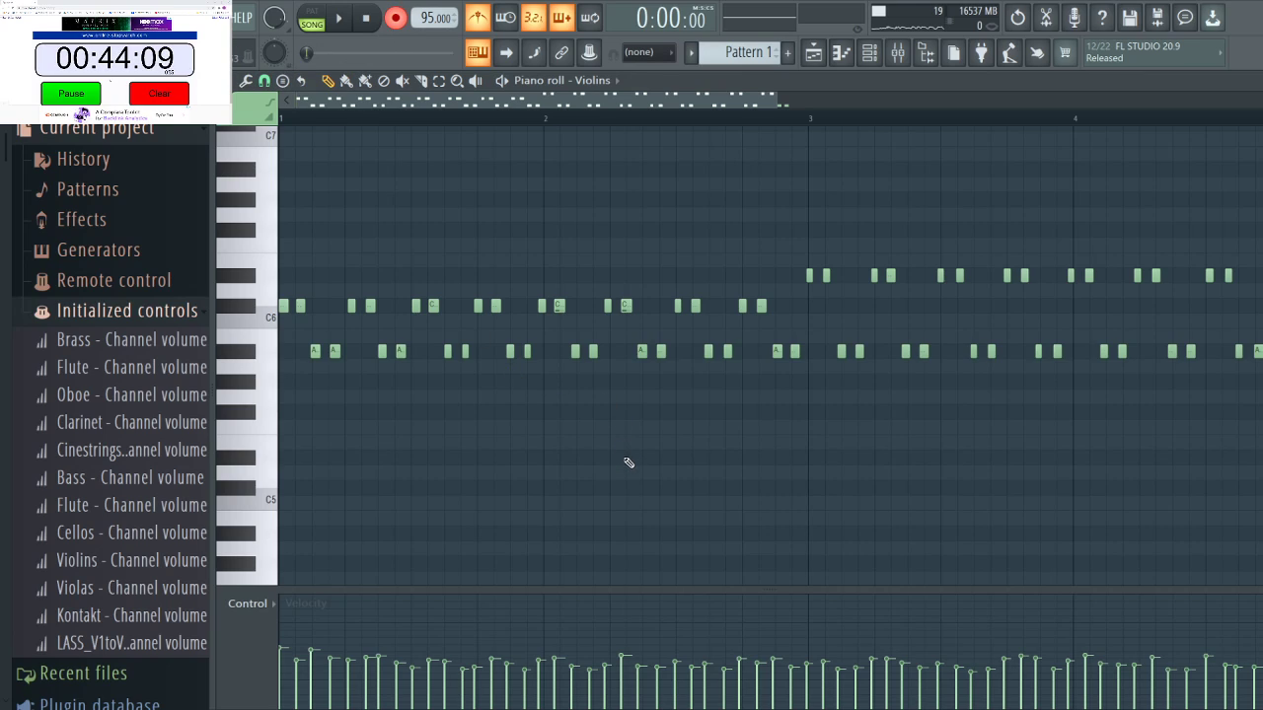
Record a second Violins layer of A#5, F5 and G5 notes over Pattern 1 and play it back with recording off.
key("space")
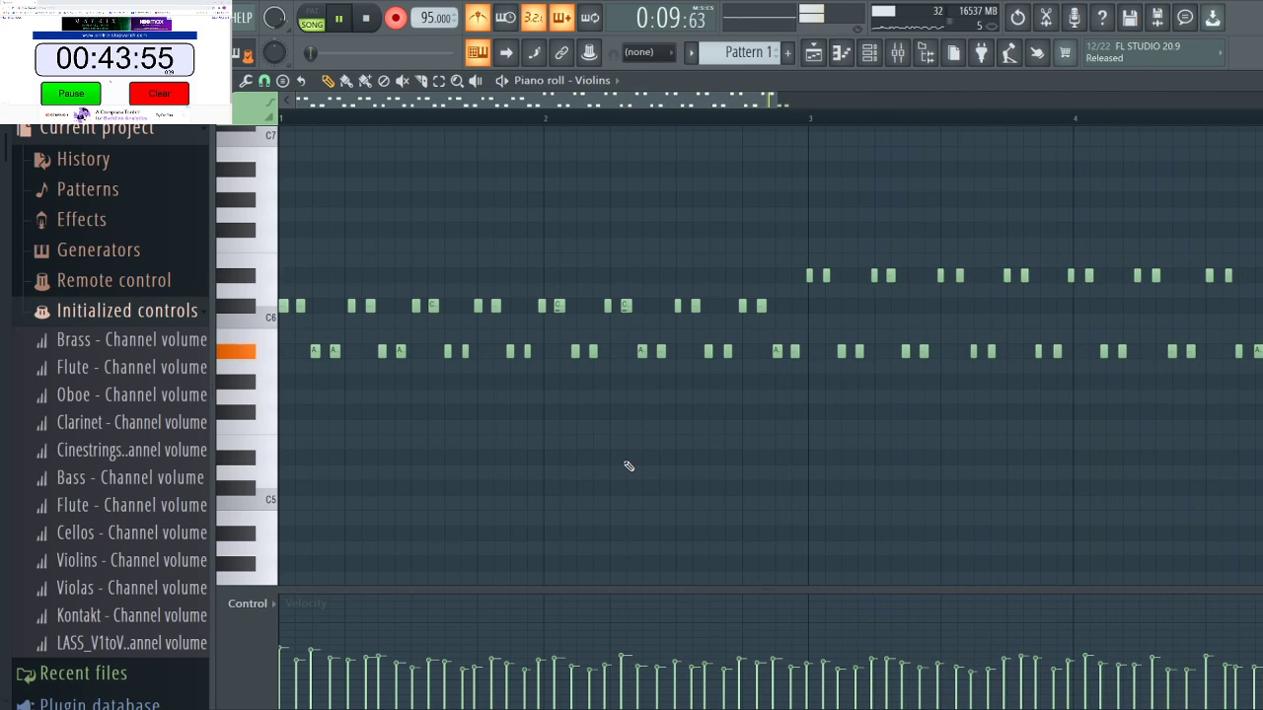
key("space")
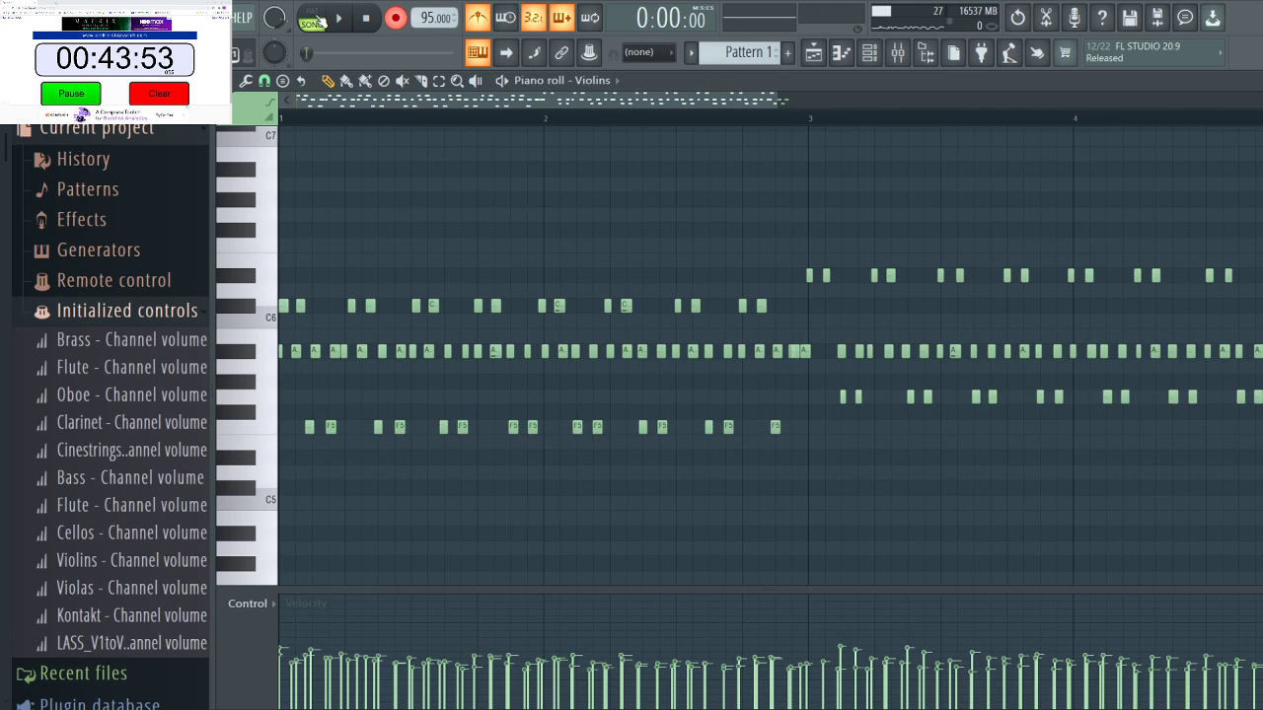
key("space")
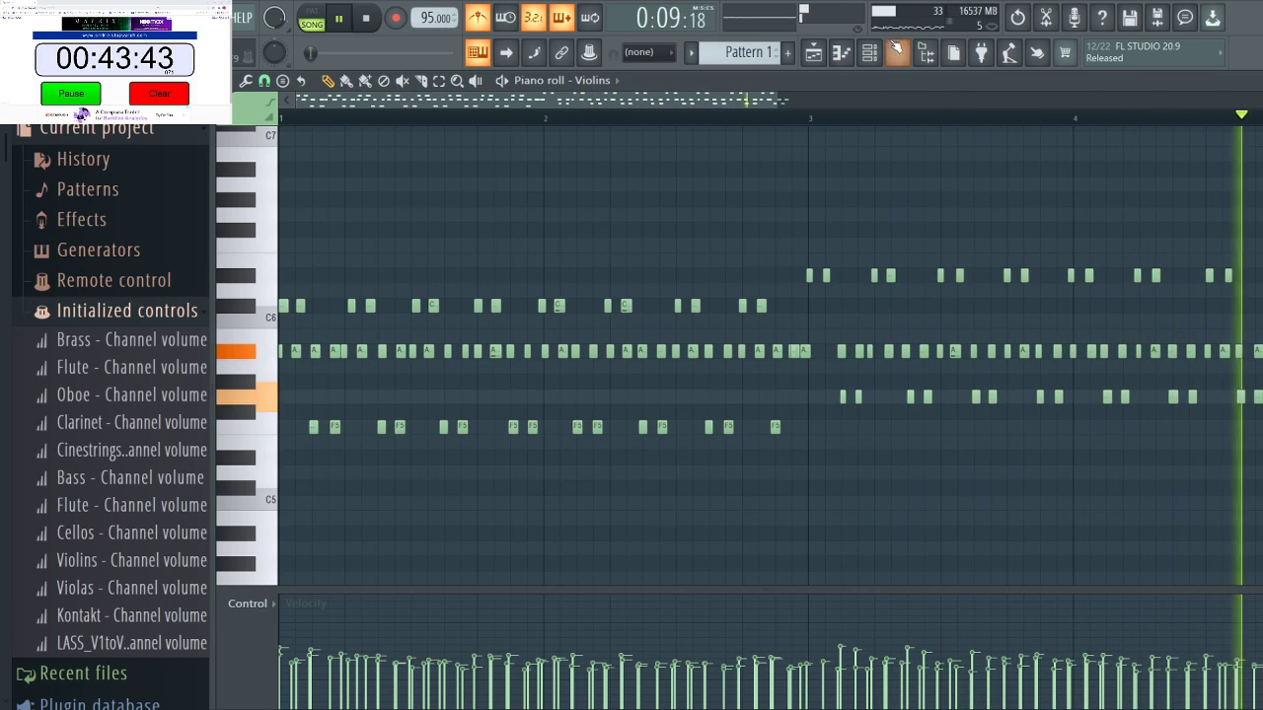
key("space")
Nudge the last two G5 notes of bar 4 in the Violins part slightly later.
left_click(871, 54)
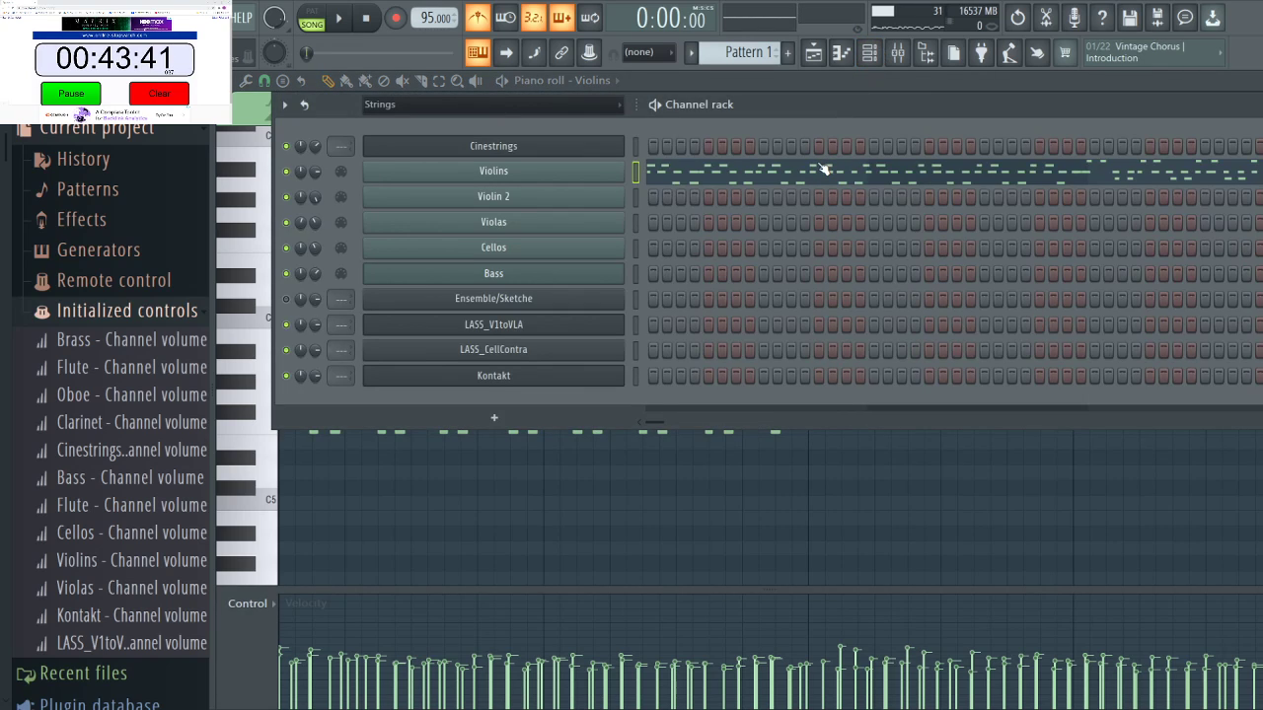
left_click(822, 170)
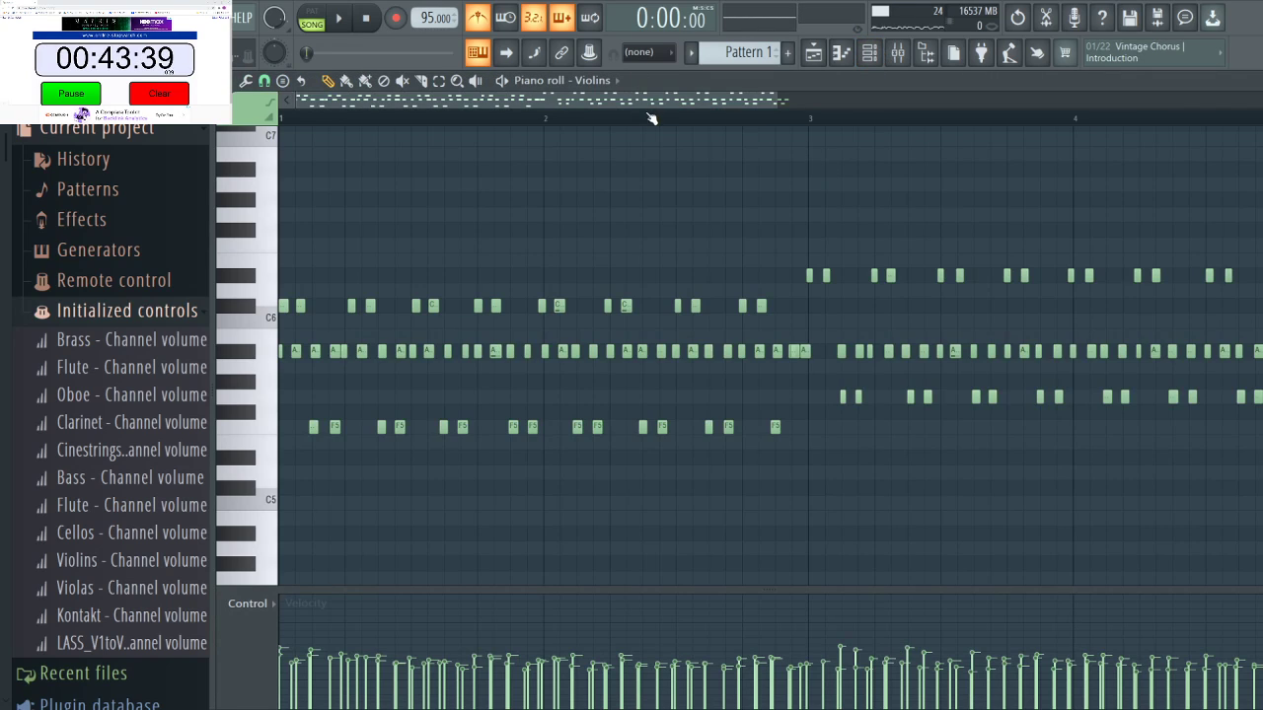
left_click_drag(694, 105, 850, 118)
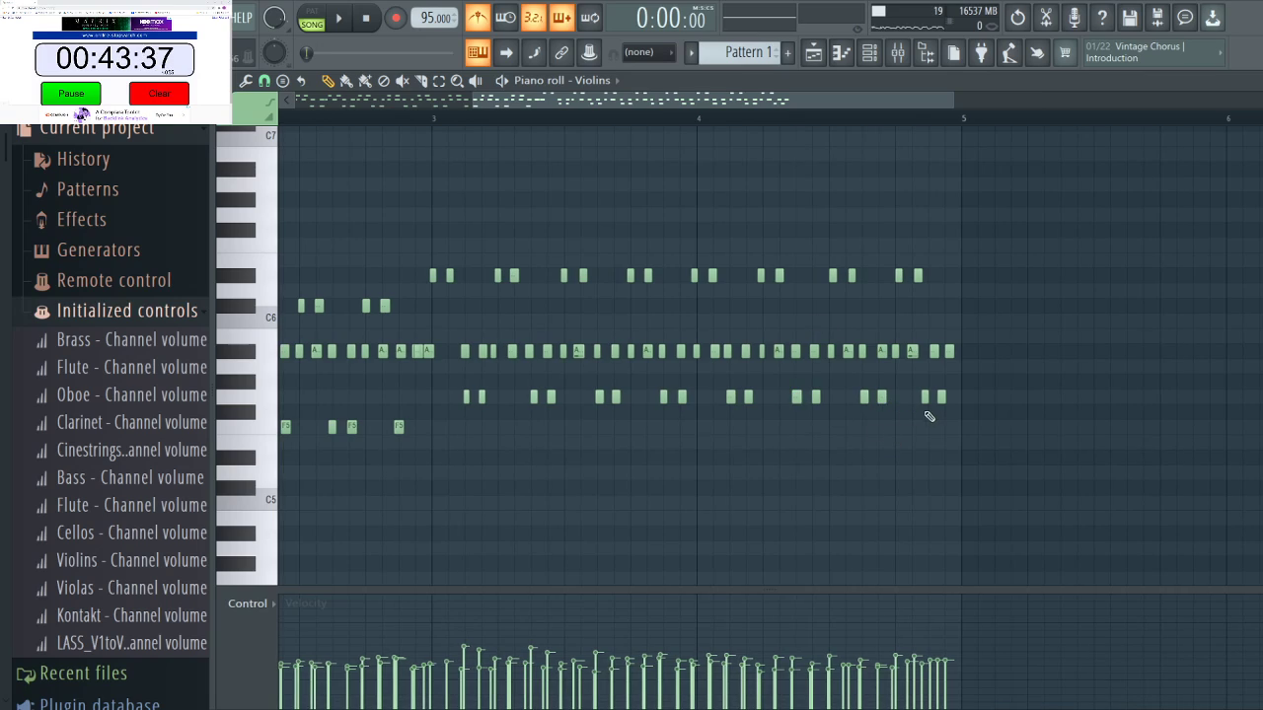
left_click(944, 398)
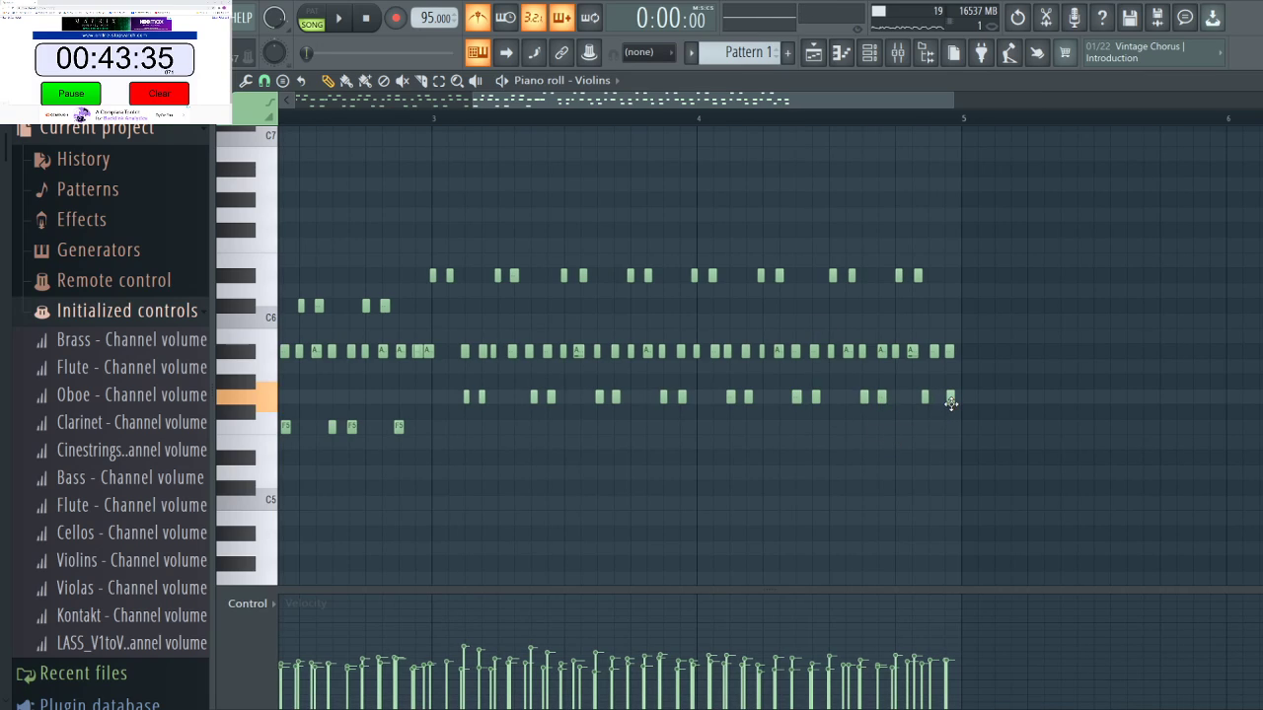
left_click(925, 398)
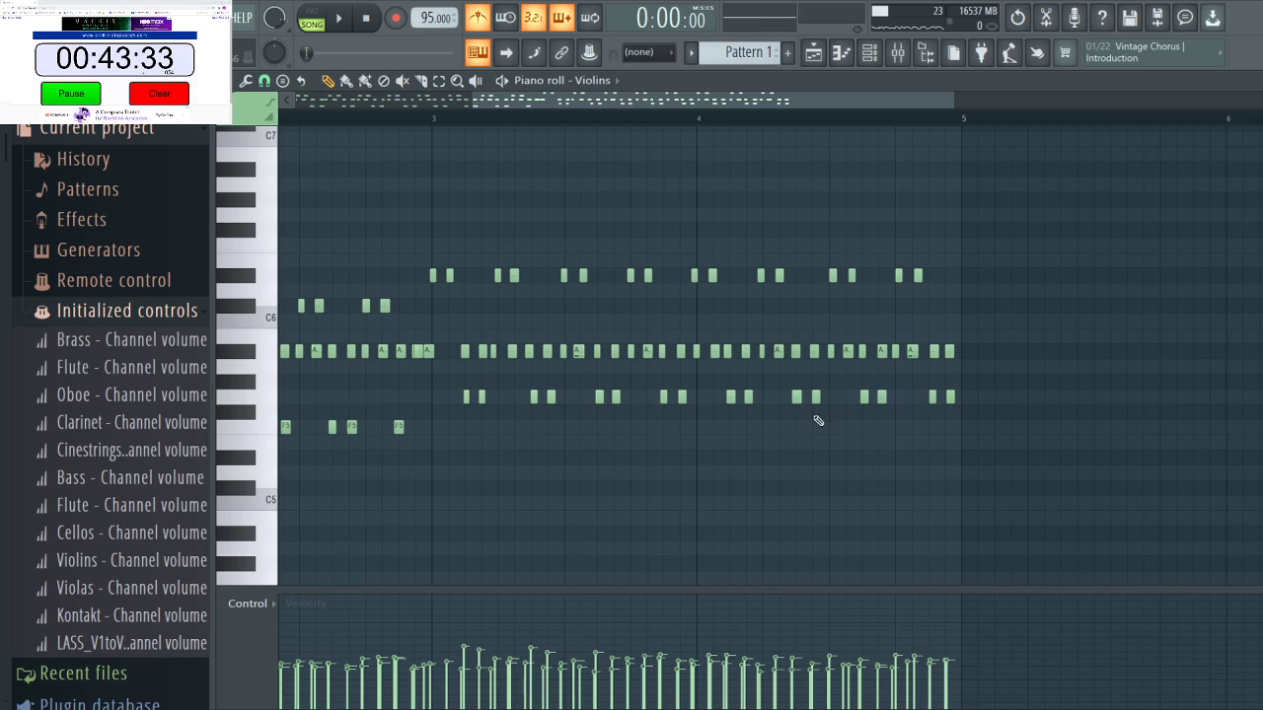
Select the Violin 2 channel and play Pattern 1 back without recording.
left_click(869, 52)
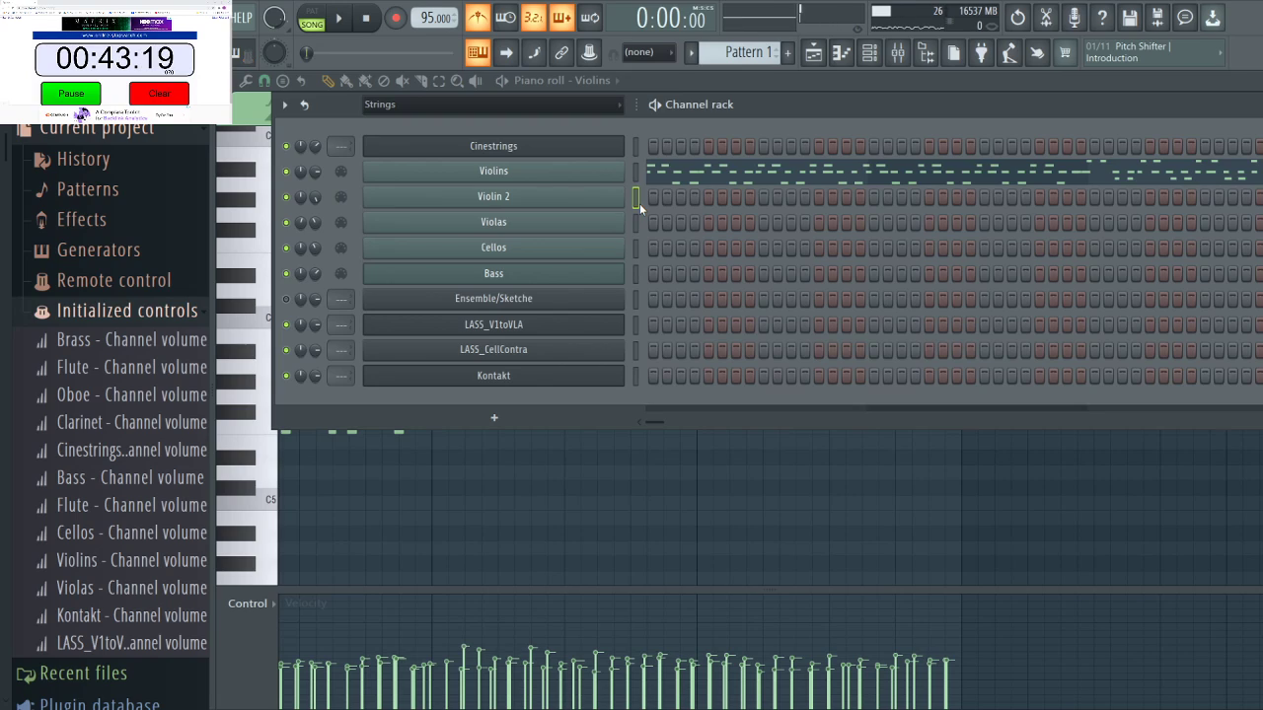
key("space")
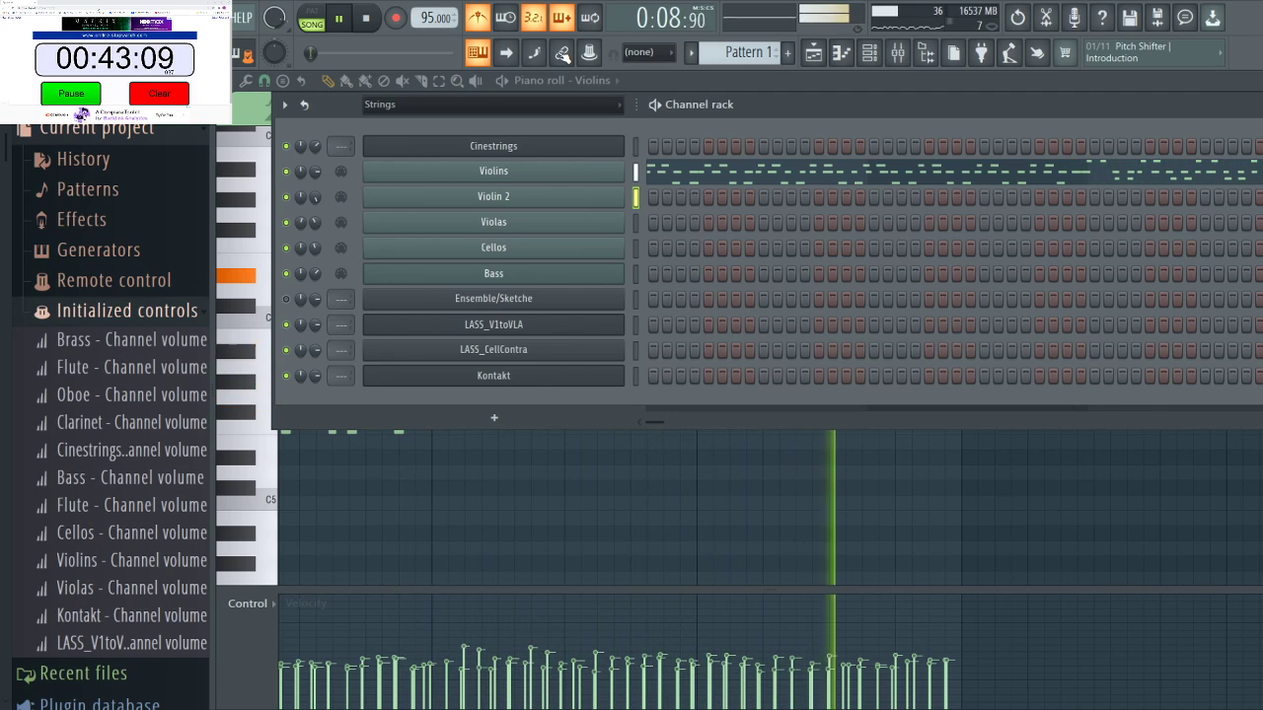
key("space")
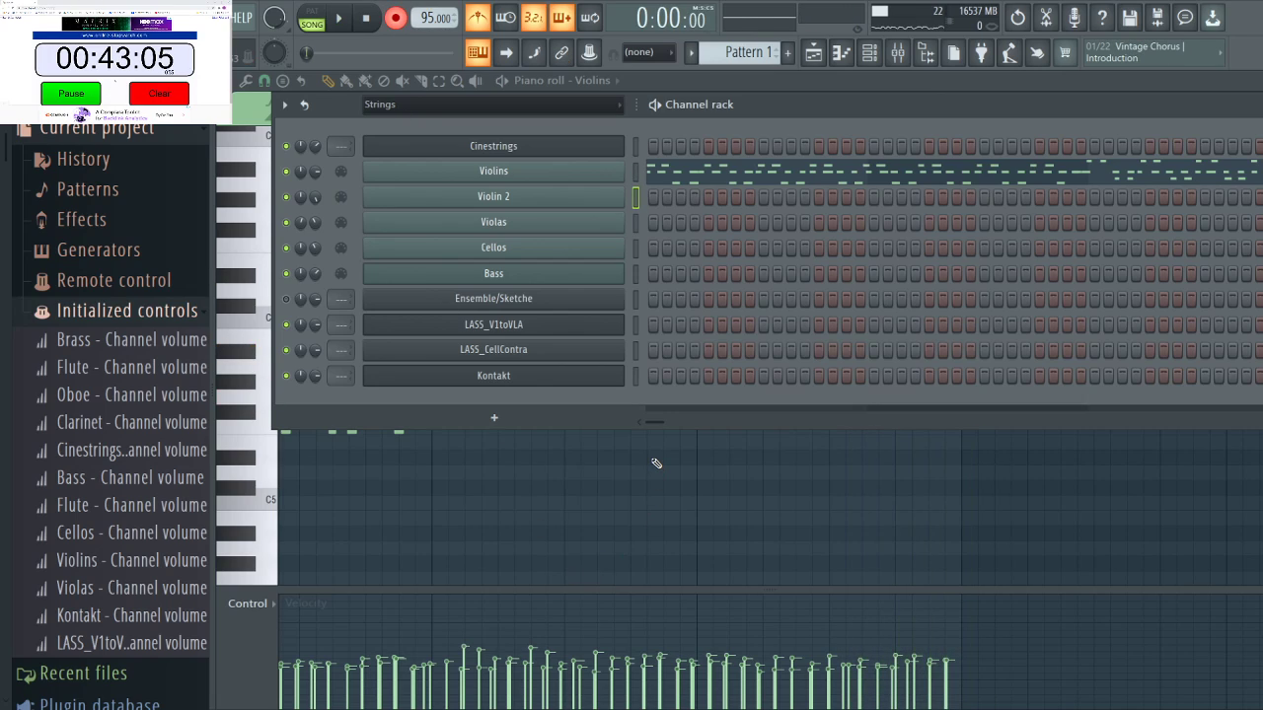
key("space")
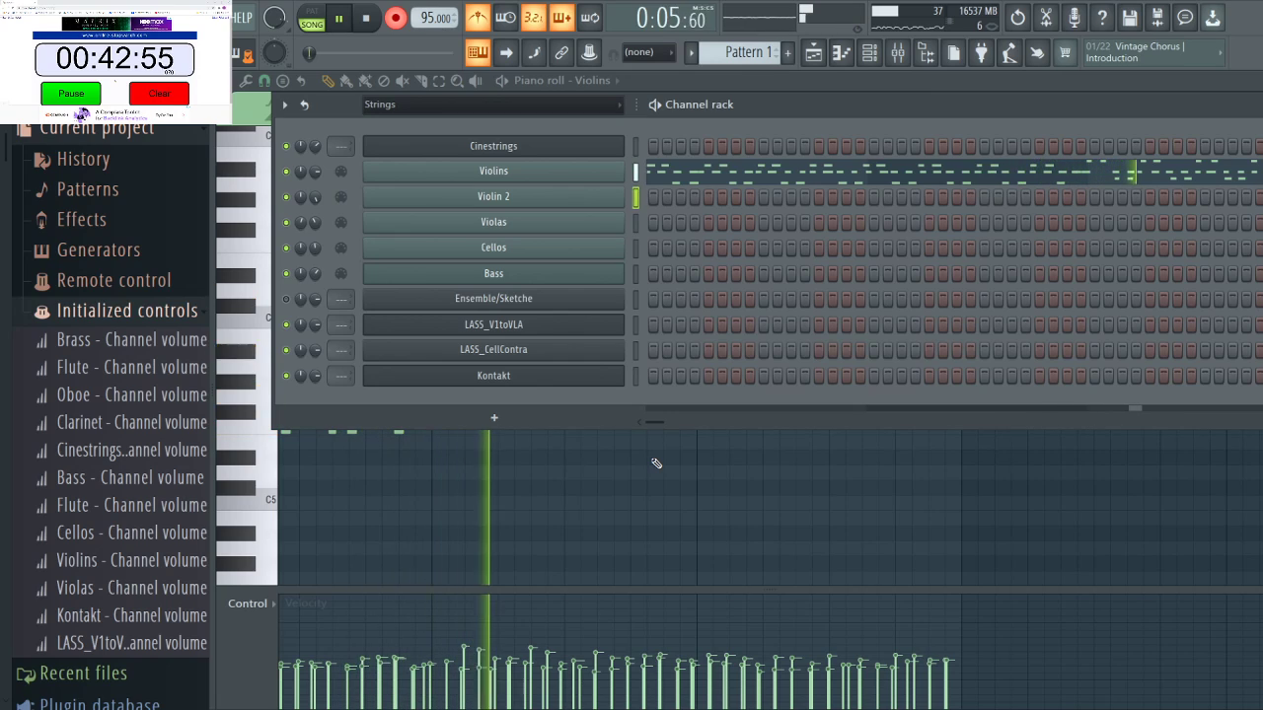
key("space")
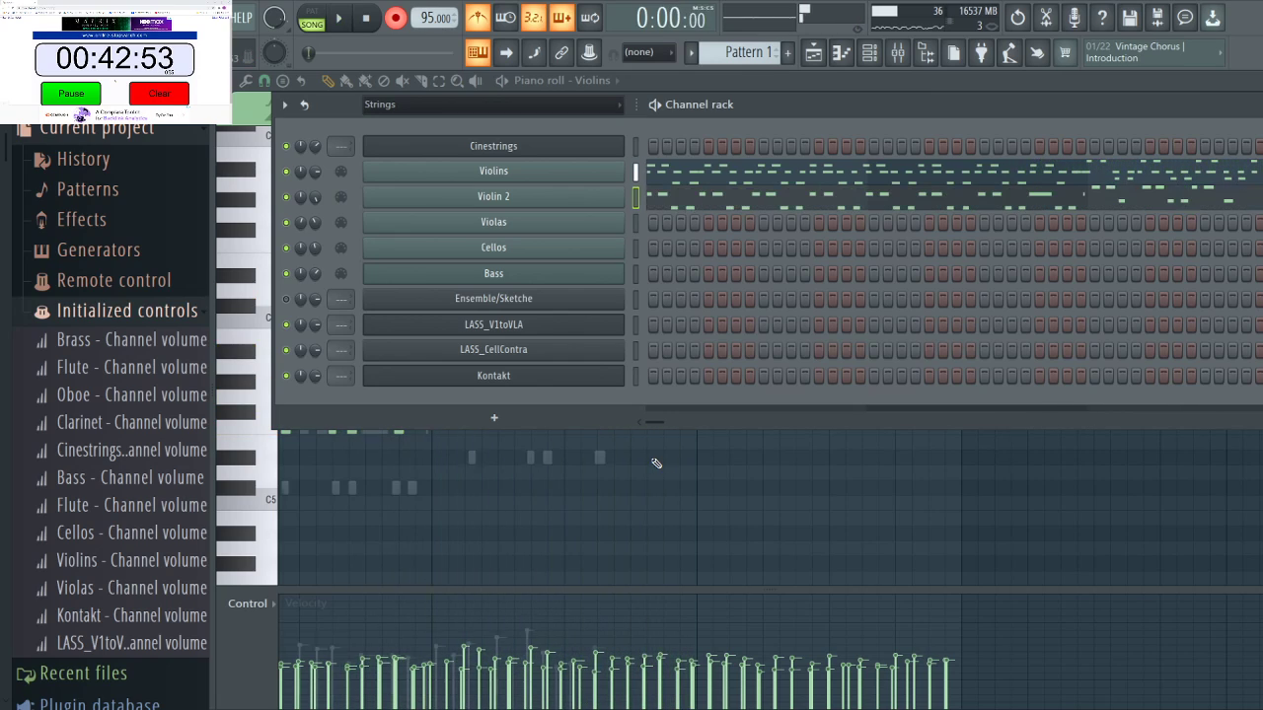
key("ctrl+z")
Record a four-bar Violin 2 part, alternating F5 and C#5 pairs in bars 1–2 and G5 and D#5 pairs in bars 3–4.
key("space")
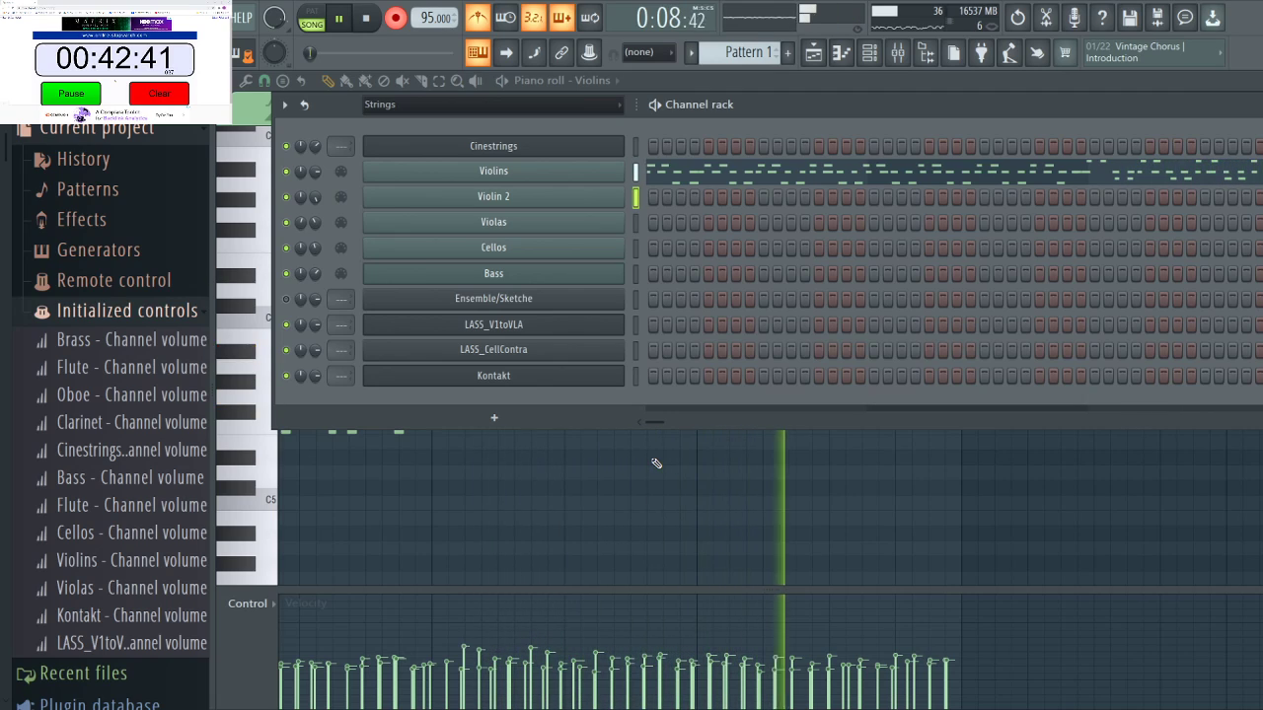
key("space")
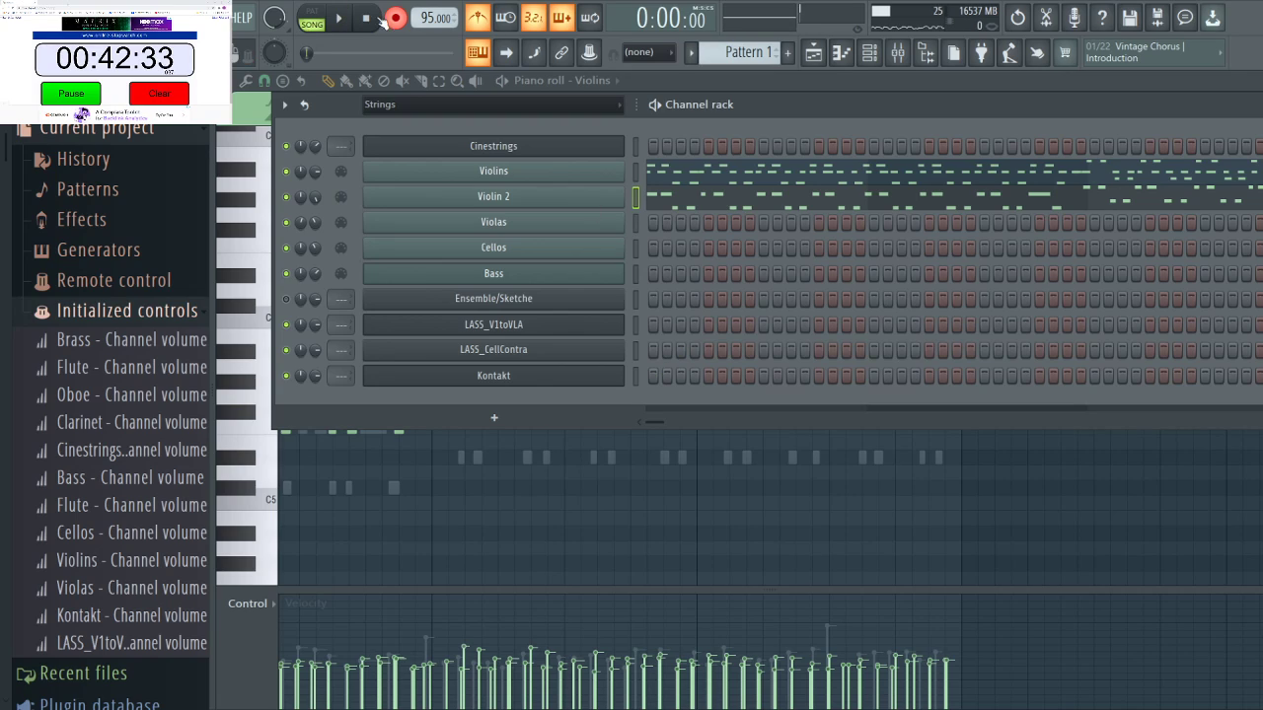
During playback, shorten Violin 2's last F5 in bar 2 and add a second short F5 right after it.
key("space")
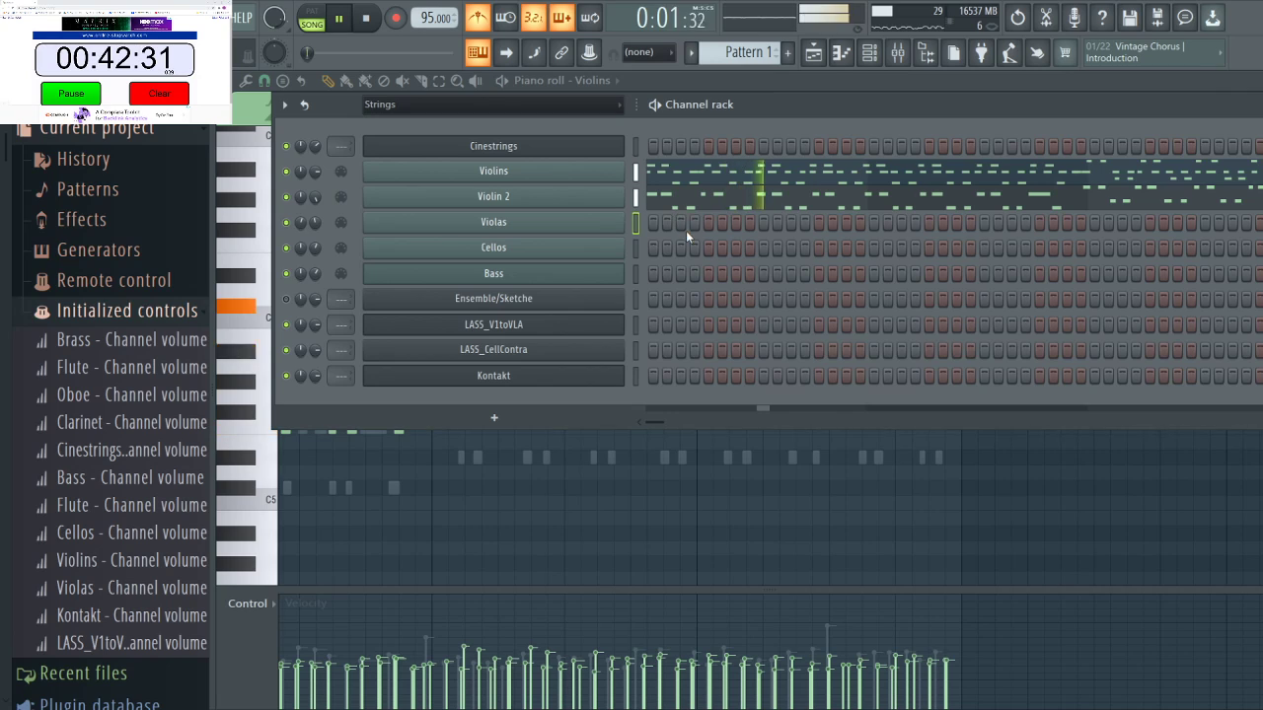
left_click(674, 204)
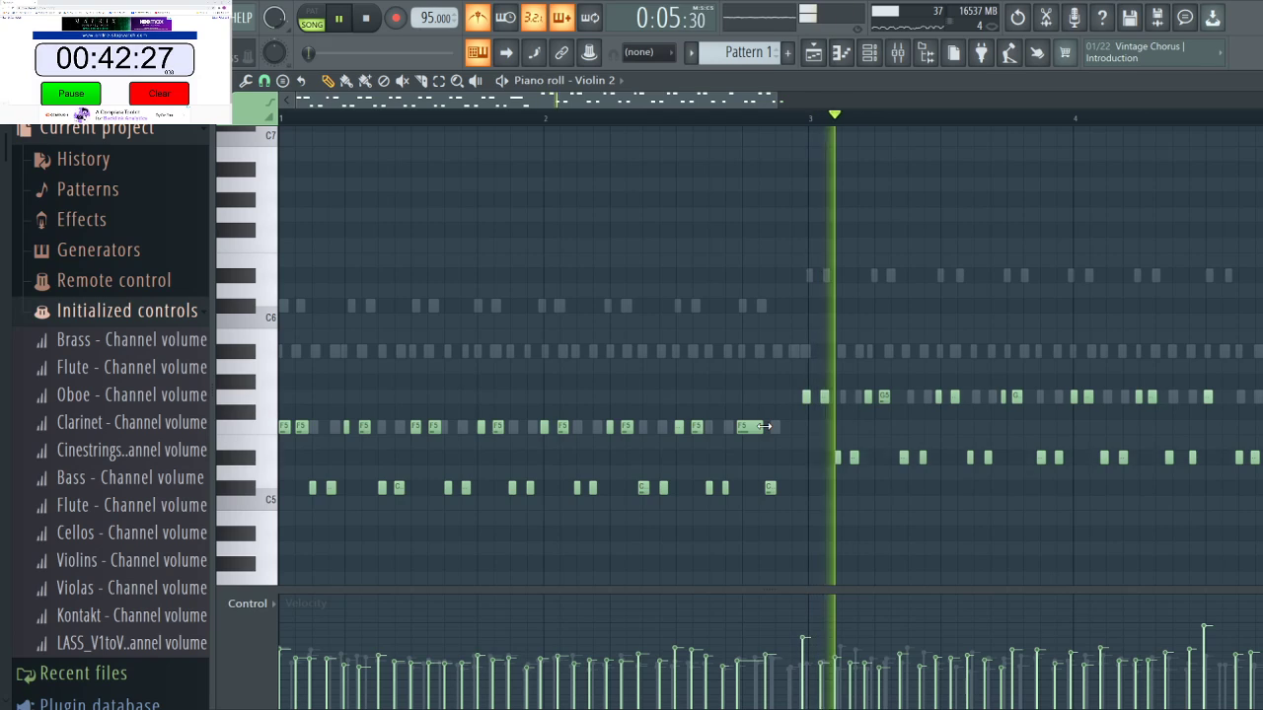
left_click_drag(760, 427, 747, 429)
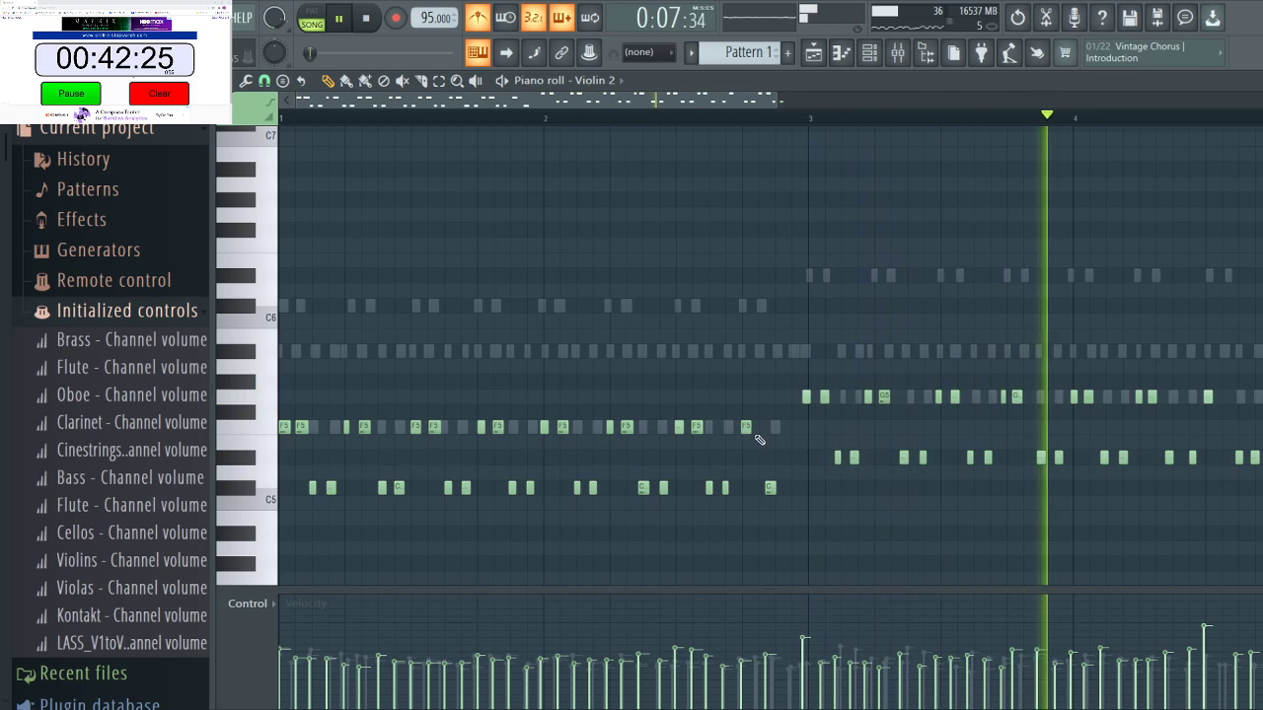
left_click(759, 427)
Replace Violin 2's final C#5 of bar 2 with two short C#5 notes at the end of the bar.
right_click(770, 487)
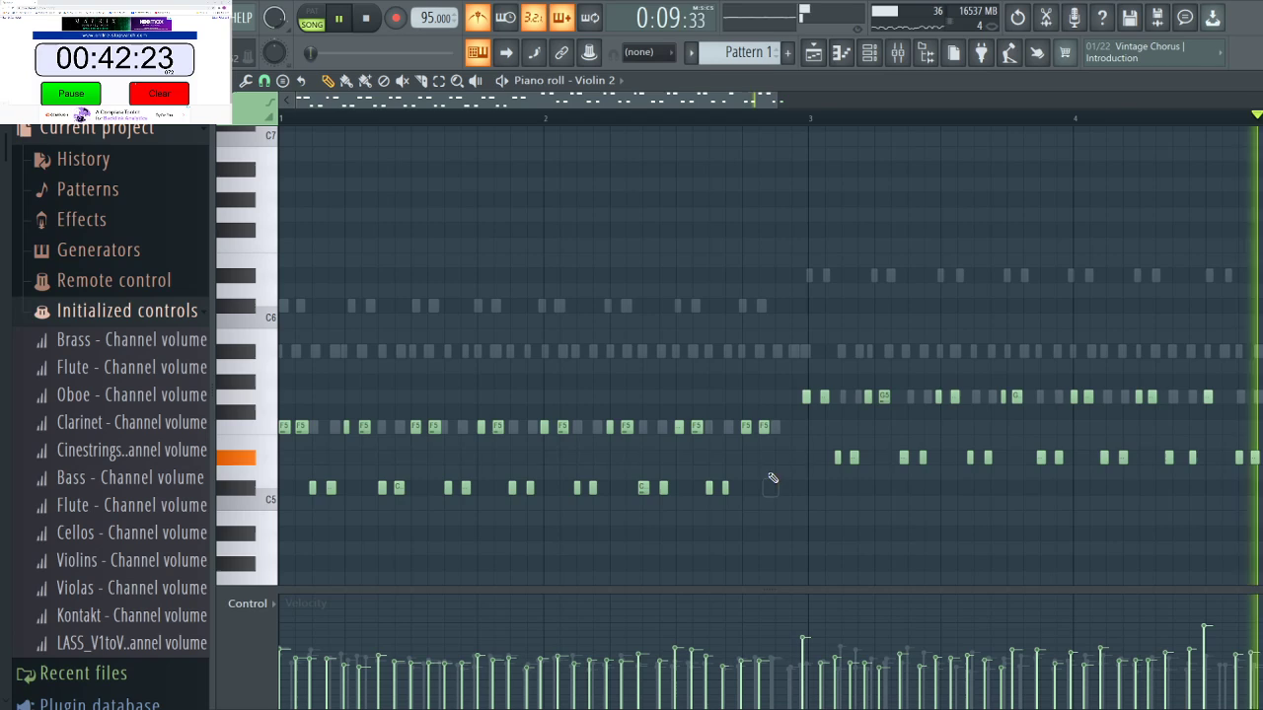
left_click(778, 490)
left_click(793, 490)
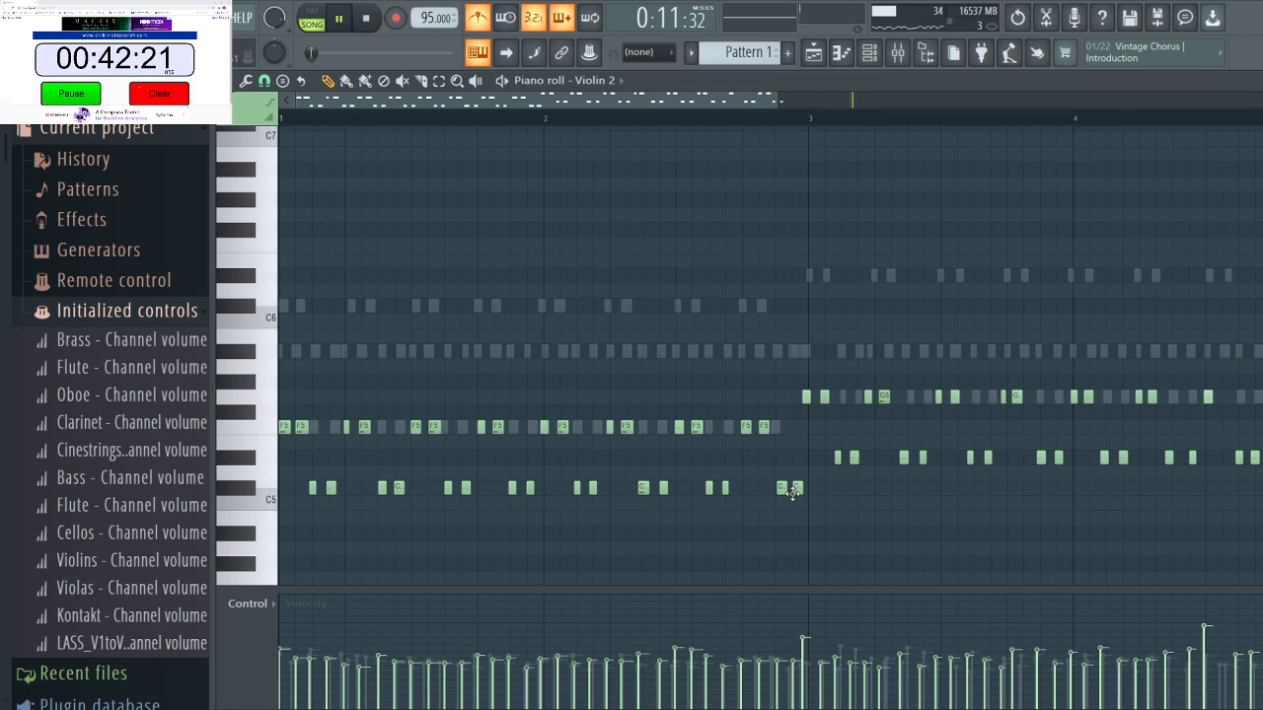
Stop playback and nudge all Violin 2 notes of bars 3 and 4 slightly later, so the first G5 starts just after bar 3 begins.
left_click_drag(526, 101, 647, 136)
key("space")
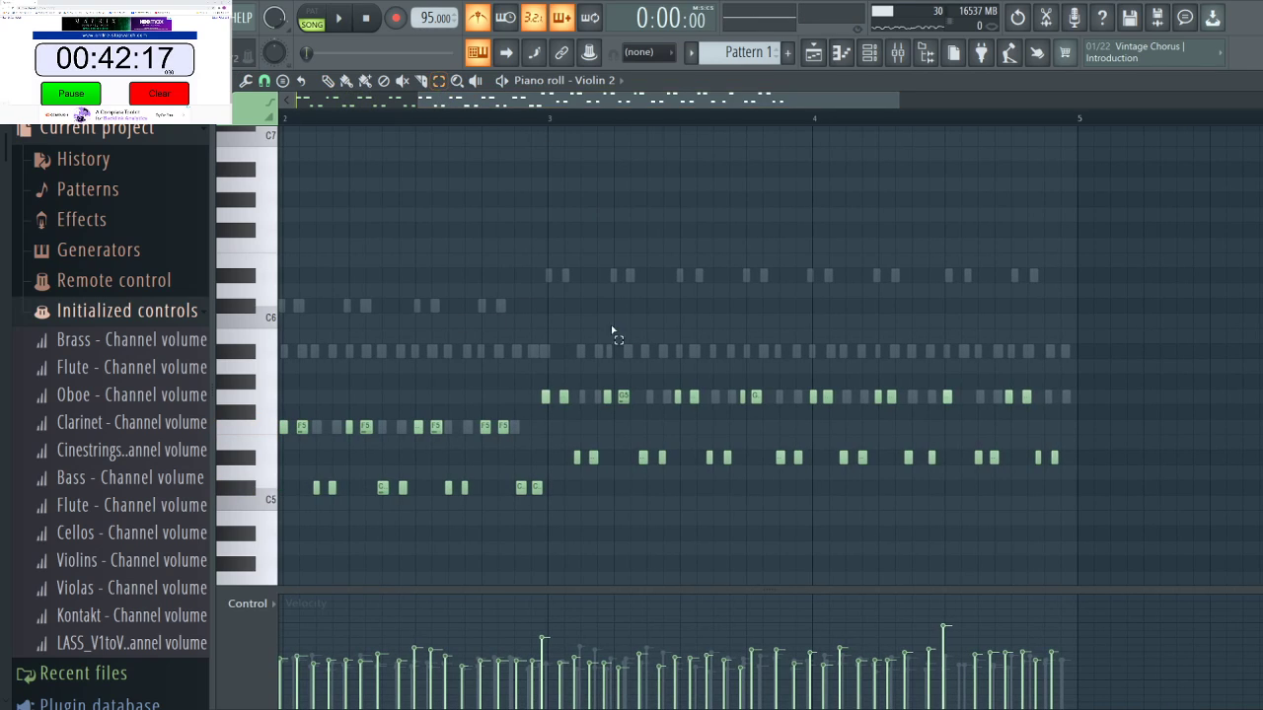
left_click_drag(548, 306, 1080, 434)
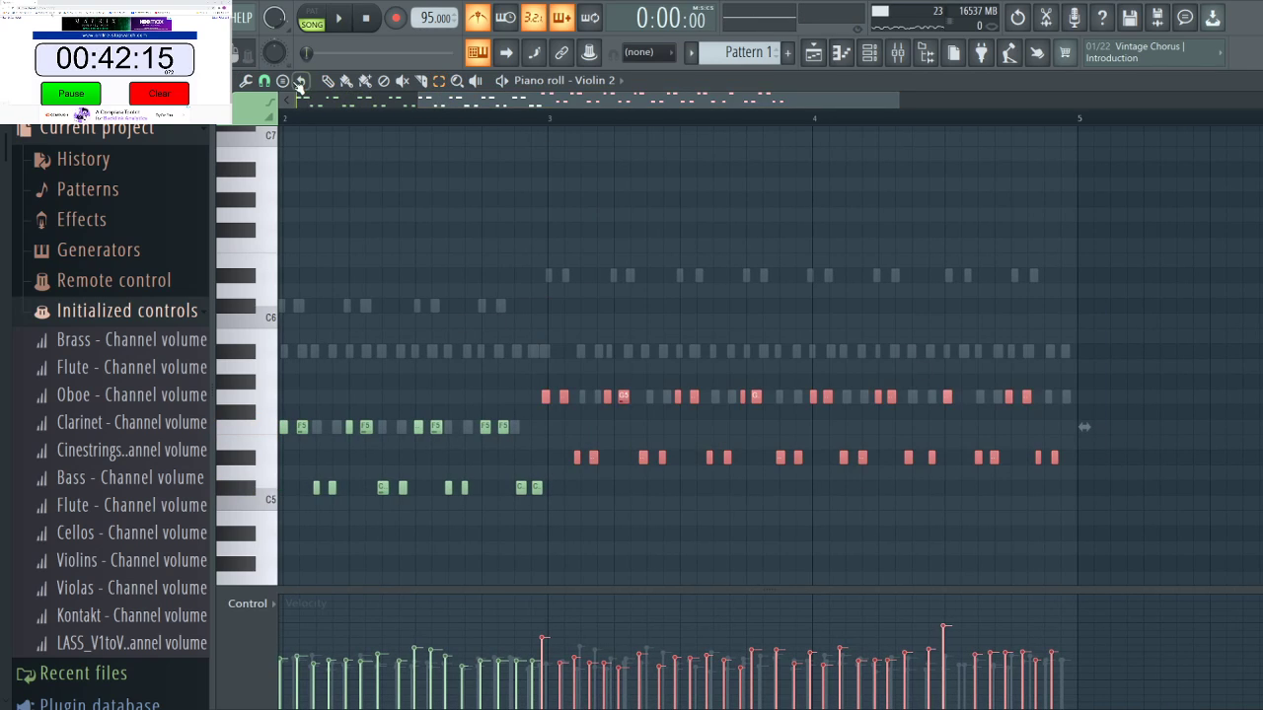
key("shift+Right")
key("shift+Right")
key("shift+Right")
key("shift+Right")
key("shift+Right")
key("shift+Right")
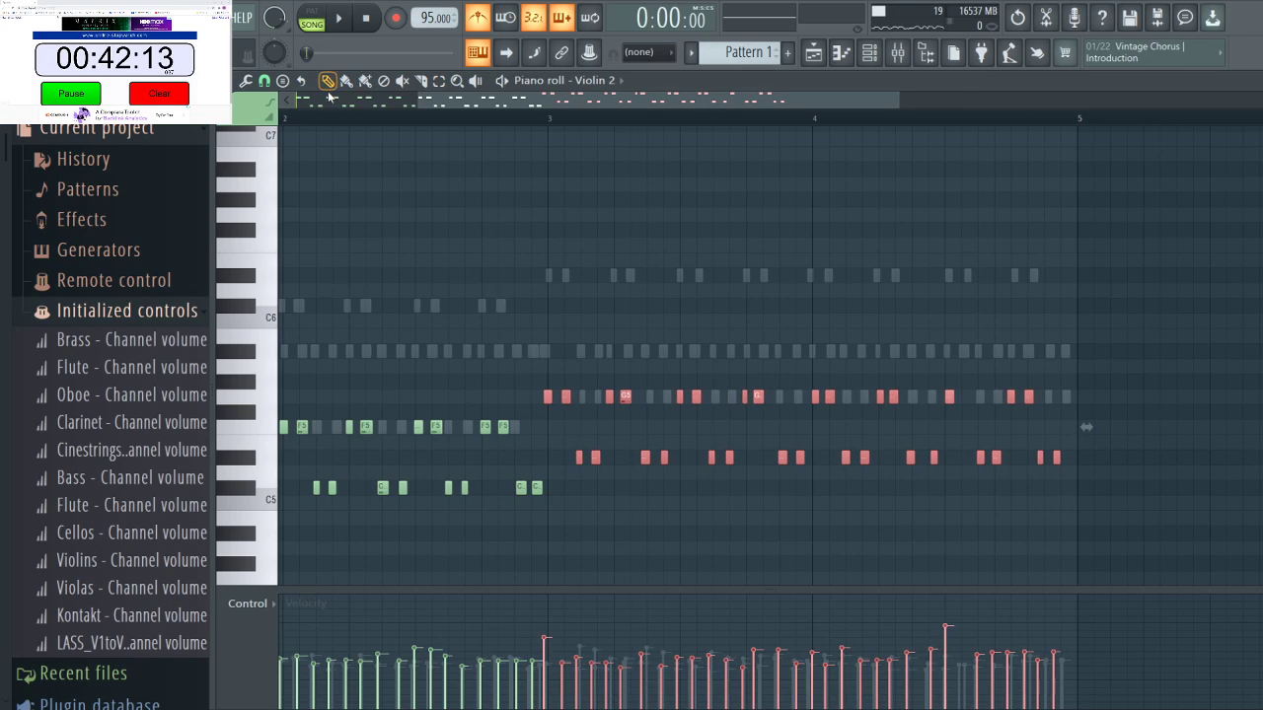
key("shift+Right")
key("shift+Right")
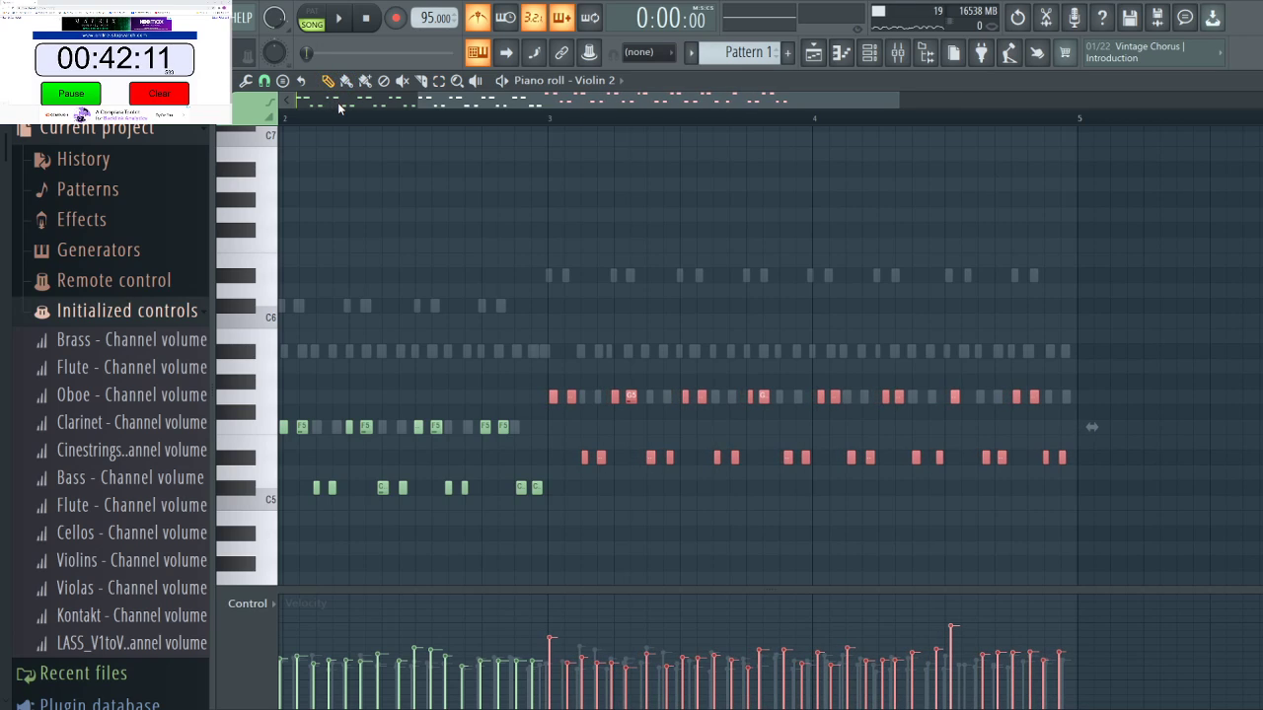
In bar 4, redraw the late D#5 and G5 around beat 3 slightly earlier and add a second short G5 after them.
left_click(934, 457)
left_click(950, 398)
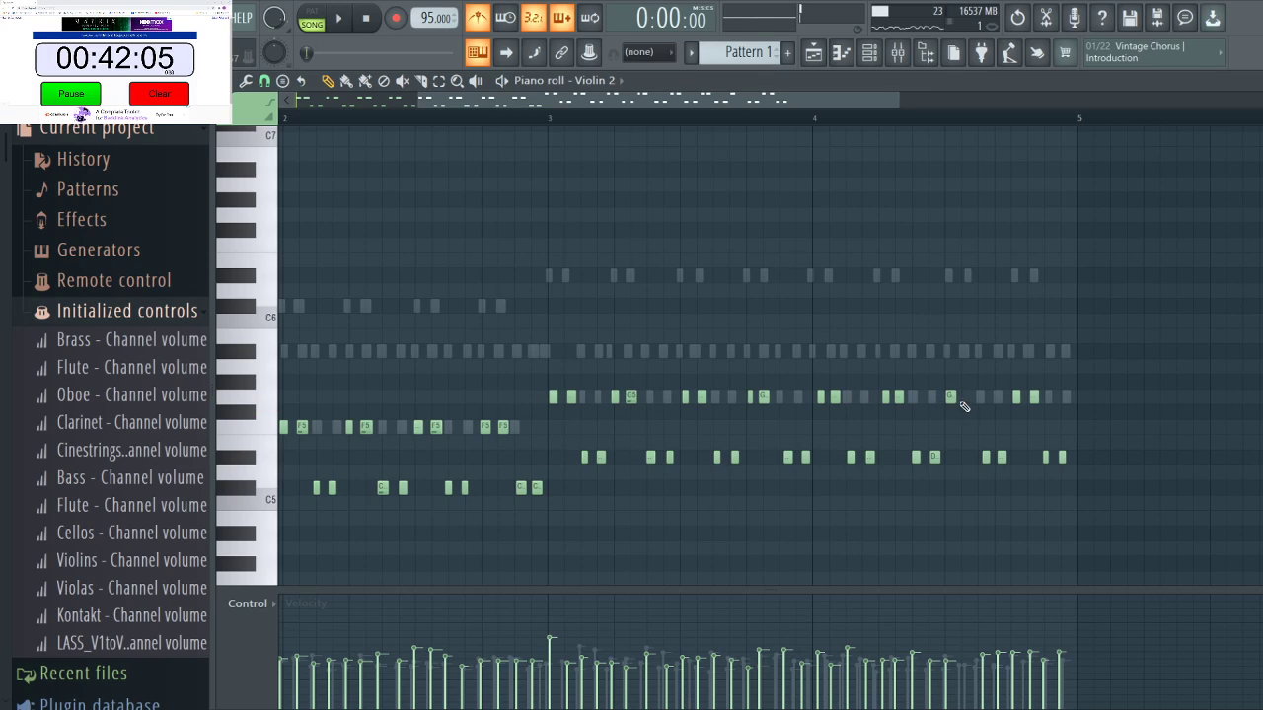
left_click(969, 398)
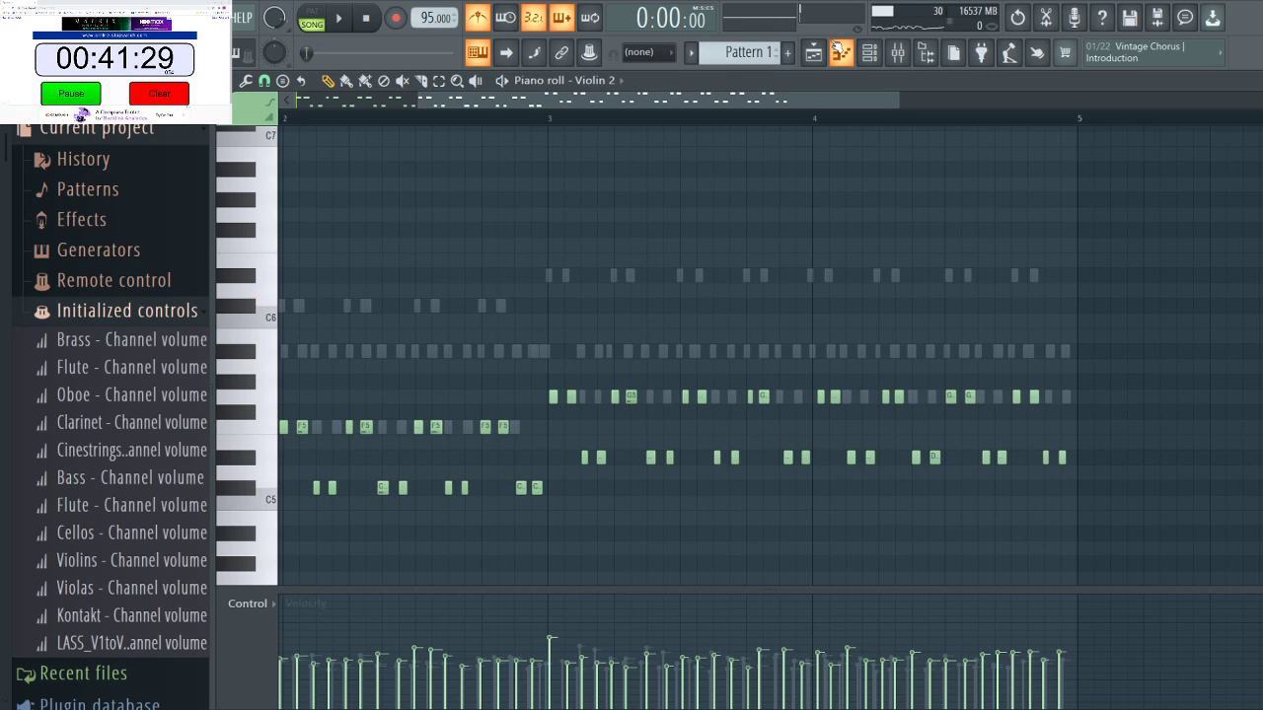
Play Pattern 1 back several times from its beginning to check the Violins and Violin 2 parts together.
key("space")
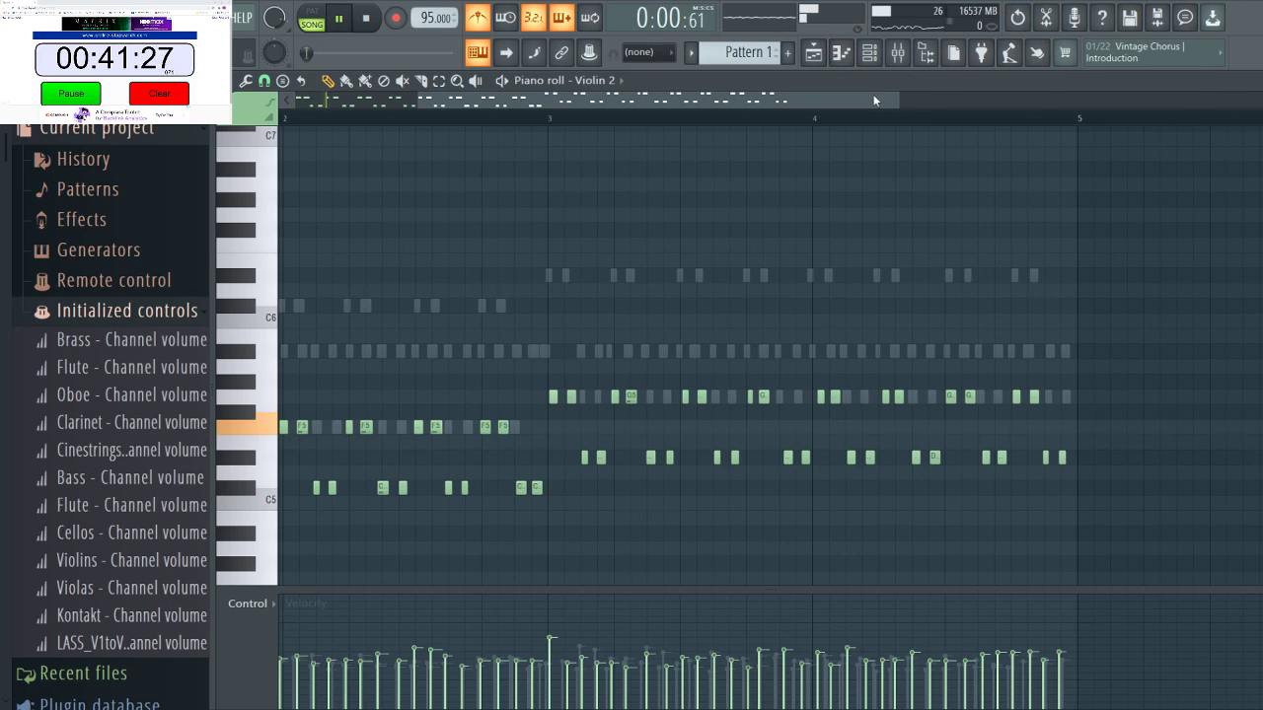
left_click_drag(874, 100, 278, 139)
key("space")
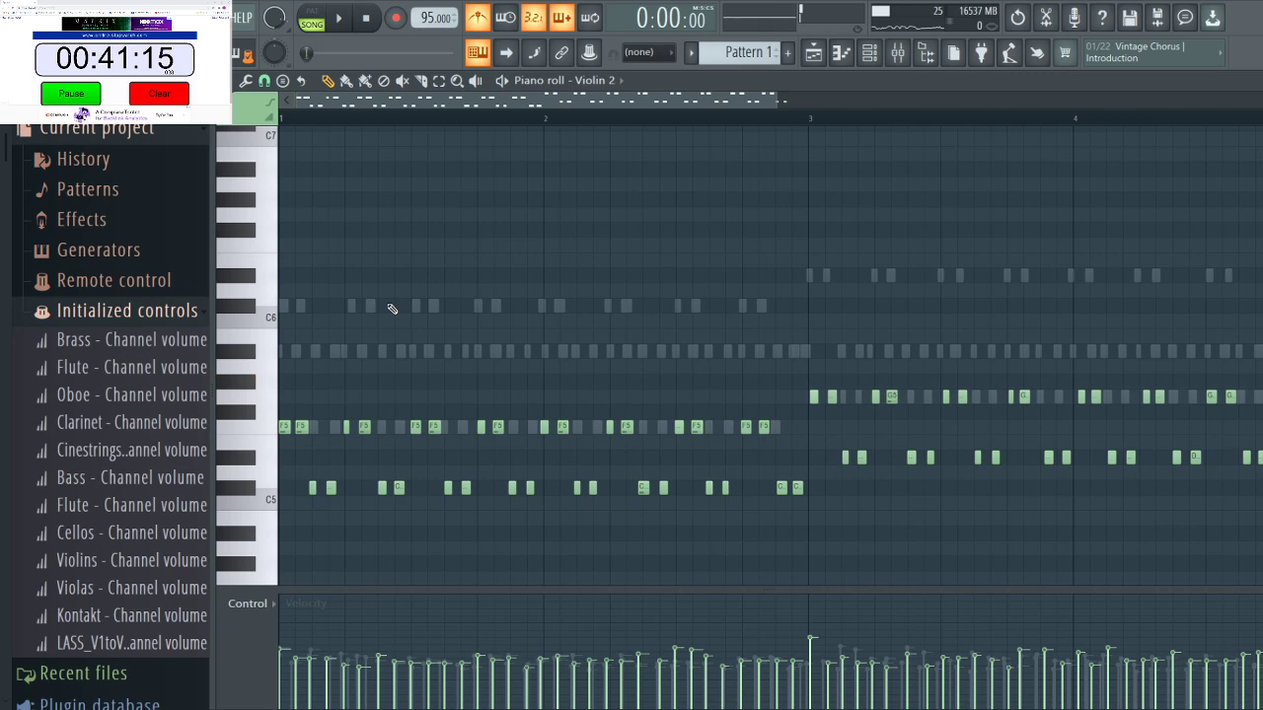
key("space")
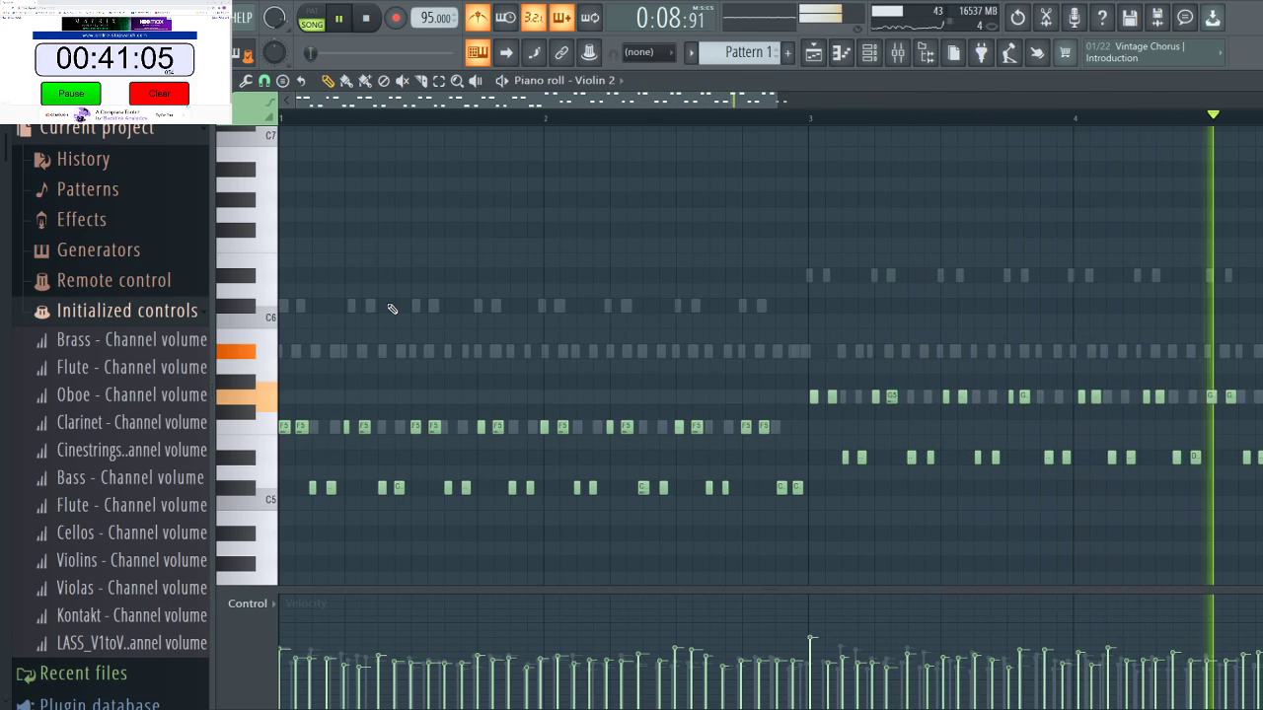
key("space")
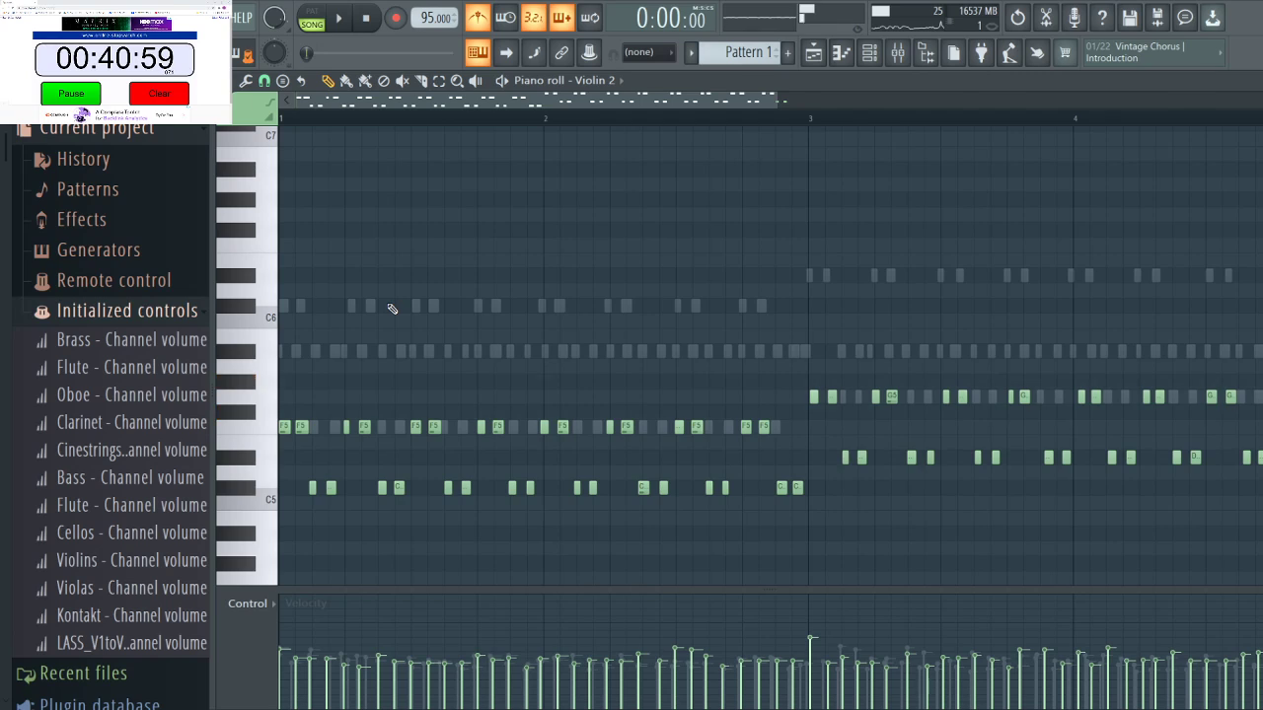
key("space")
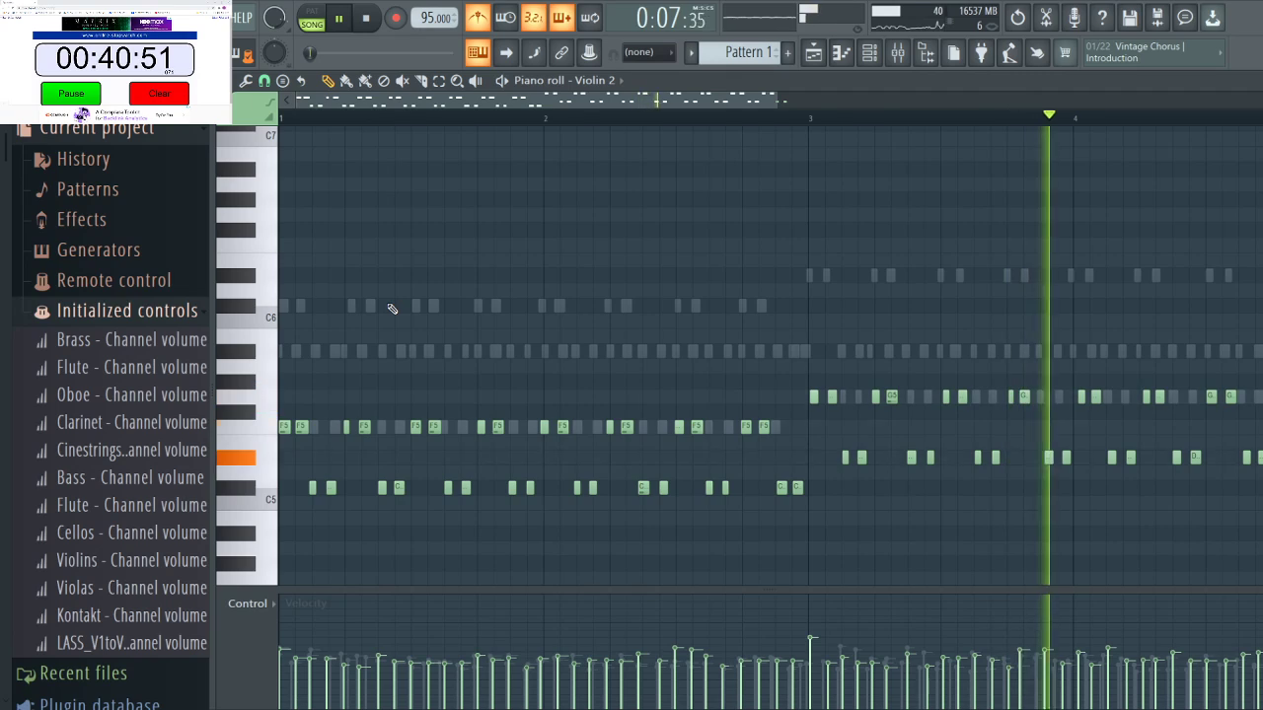
key("space")
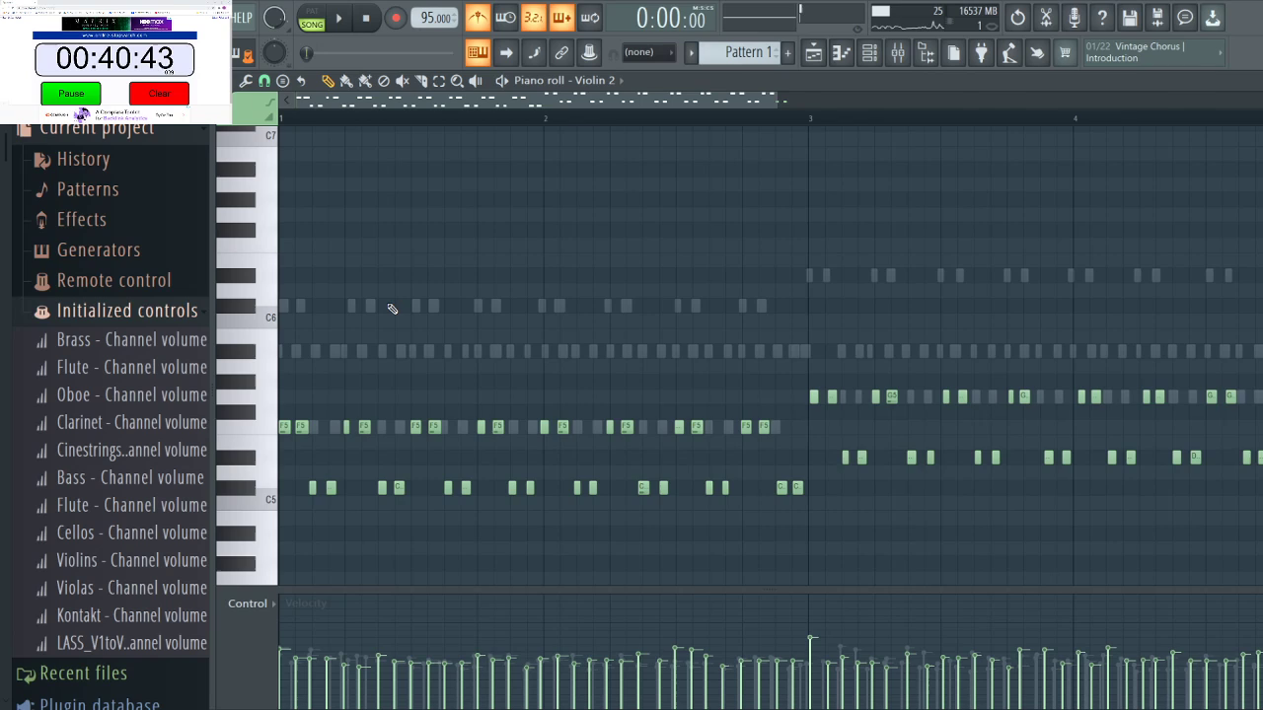
key("space")
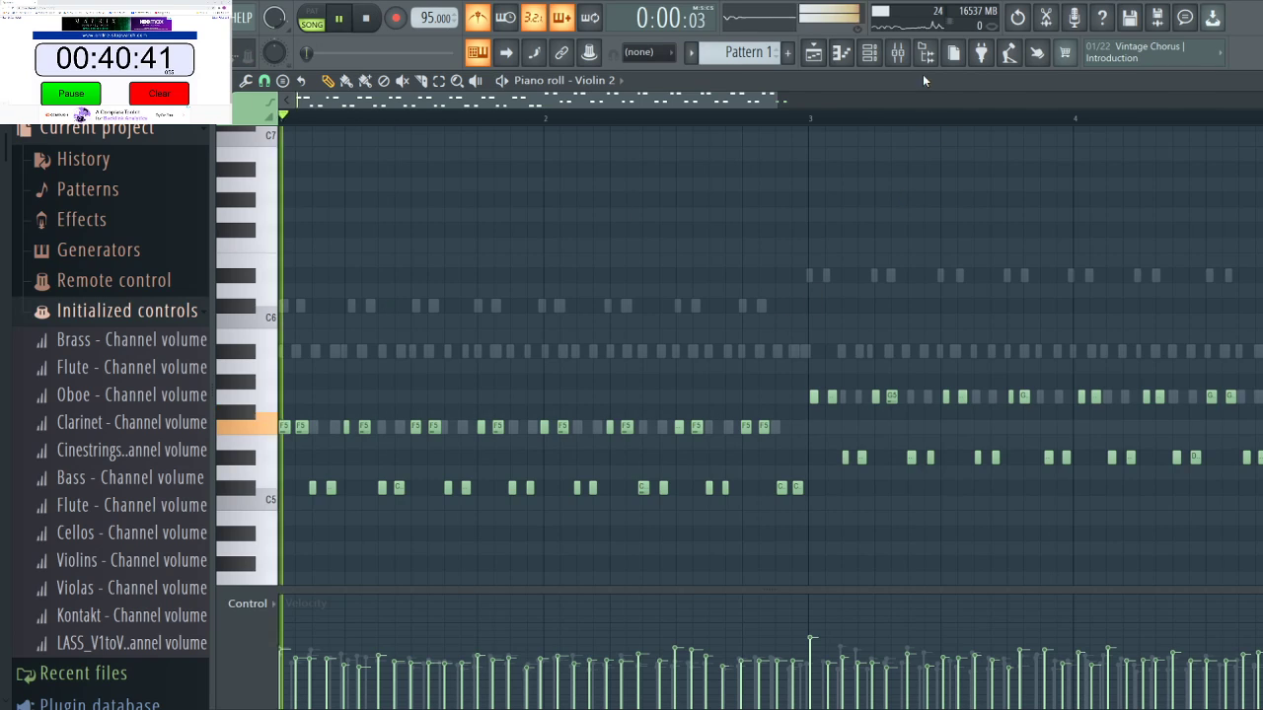
left_click(869, 54)
key("space")
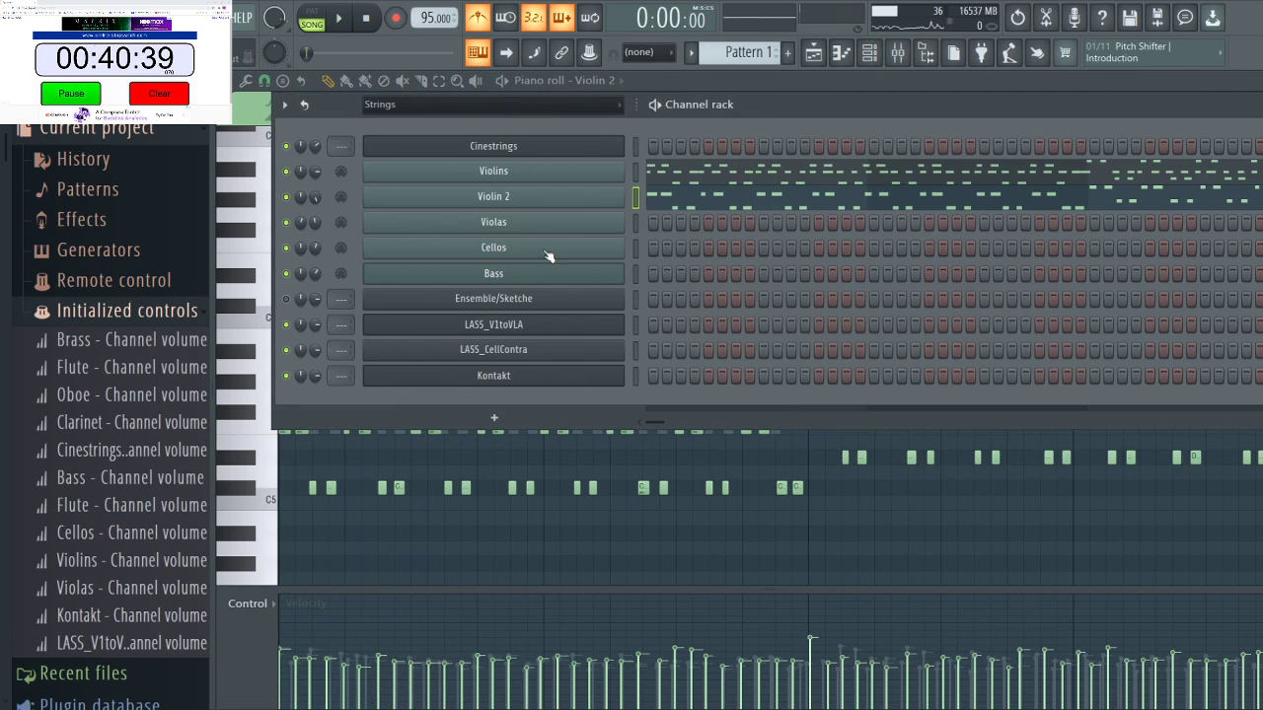
Duplicate the Pattern 1 clip in the playlist so a second copy starts at bar 5.
left_click(812, 53)
key("ctrl+b")
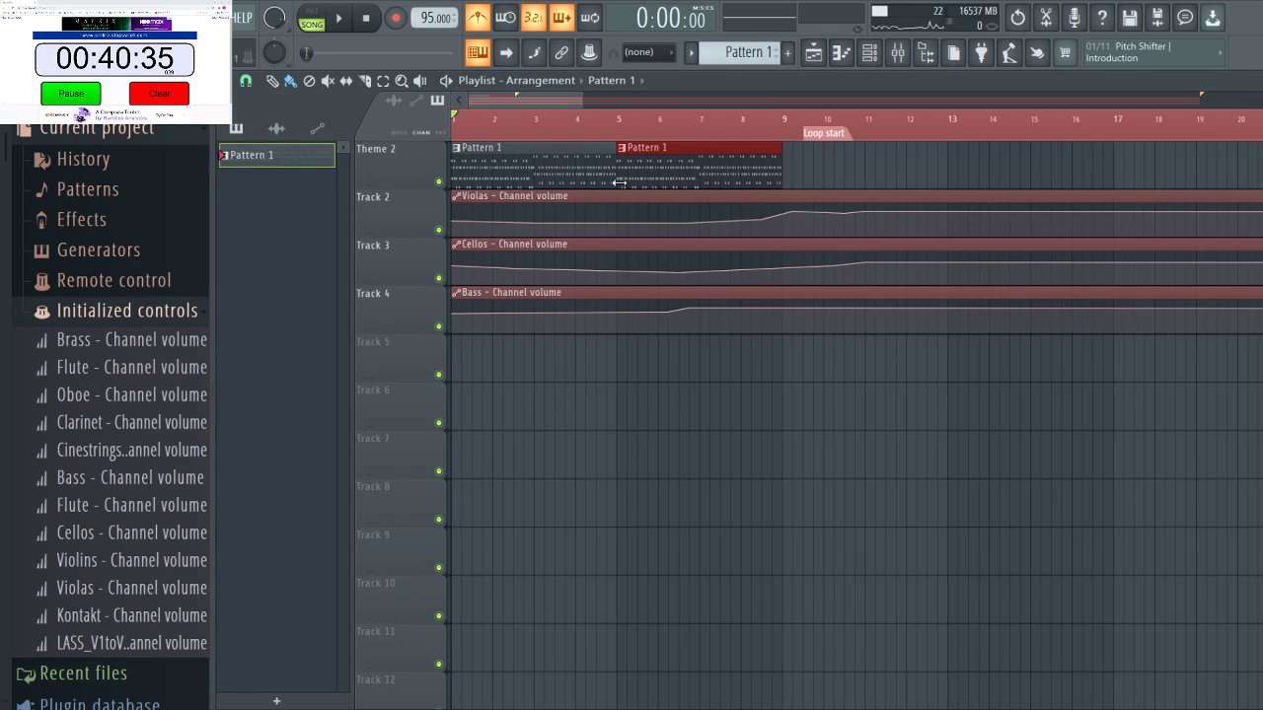
Select Horn in the Brass channel group, create Pattern 2 and place its clip on an empty playlist track below the automation clips.
left_click(869, 54)
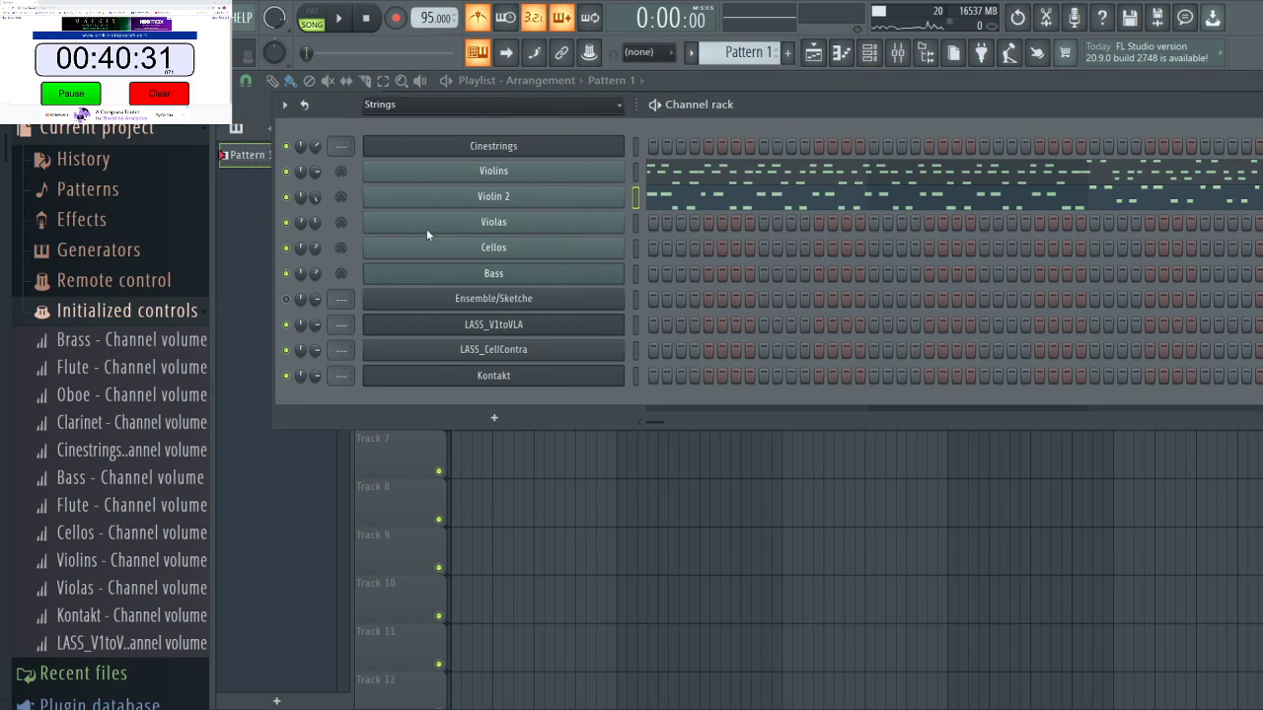
left_click(385, 158)
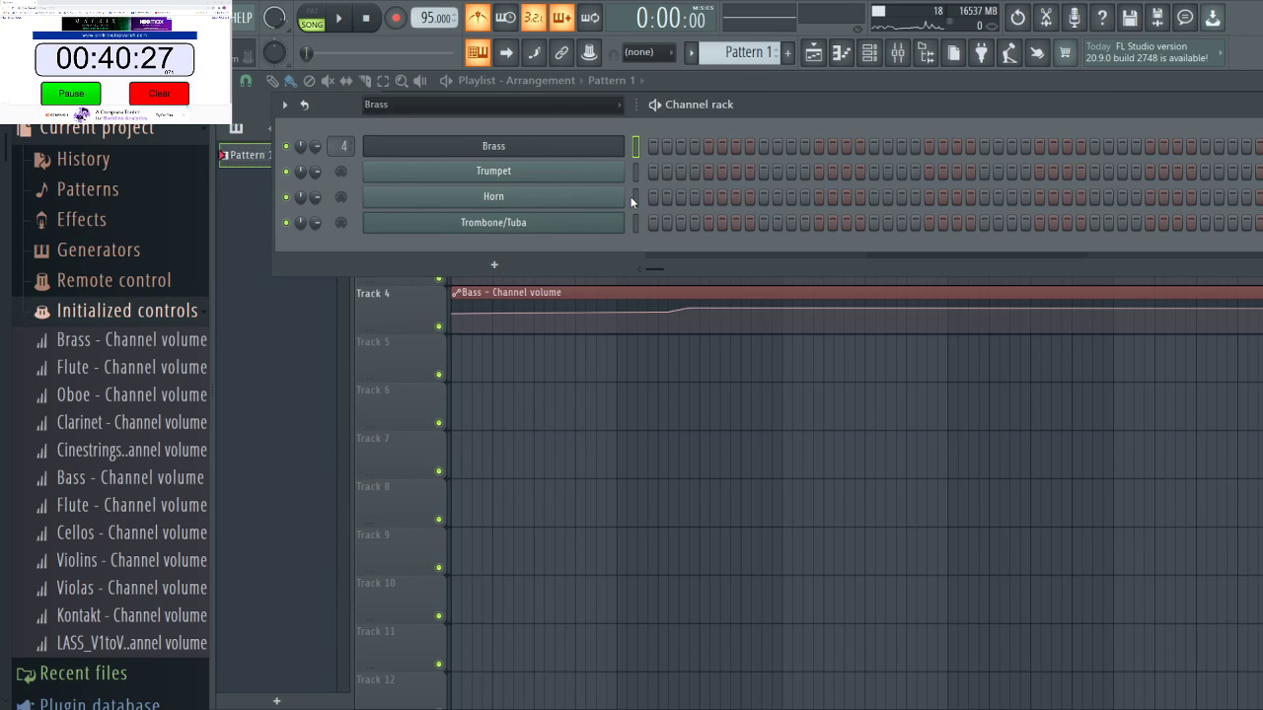
left_click(786, 54)
left_click(567, 520)
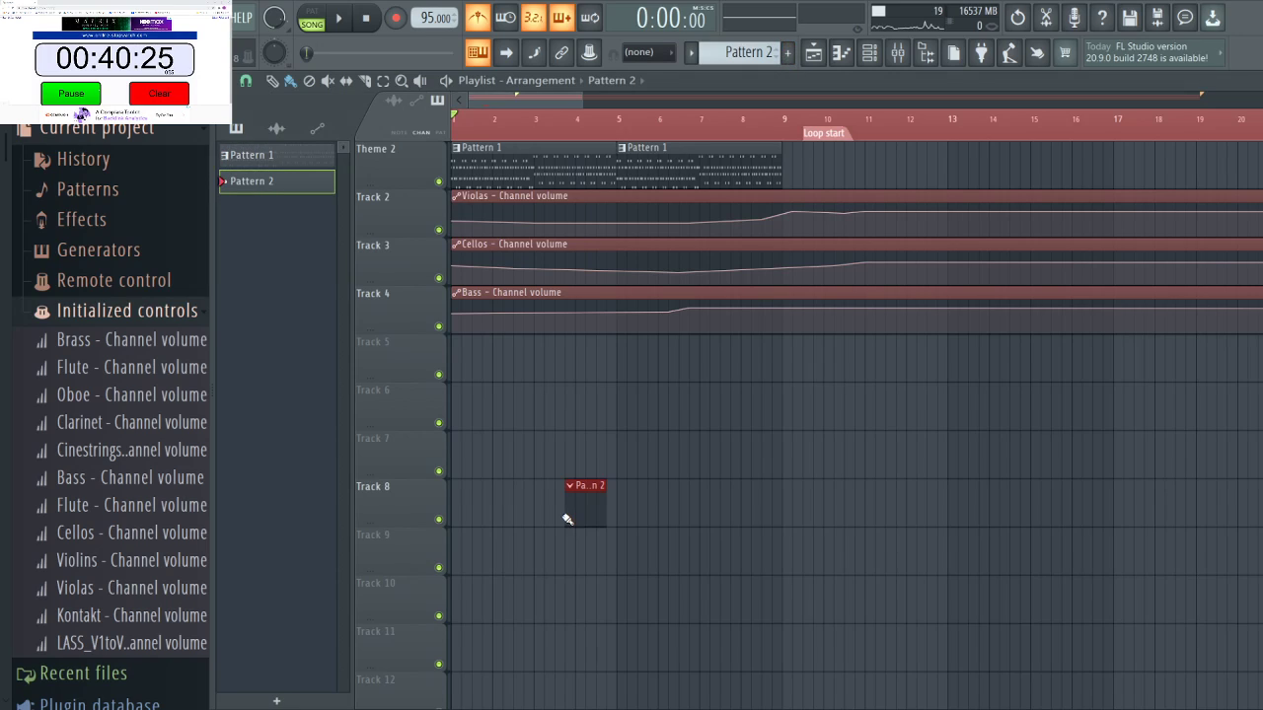
left_click_drag(574, 519, 502, 422)
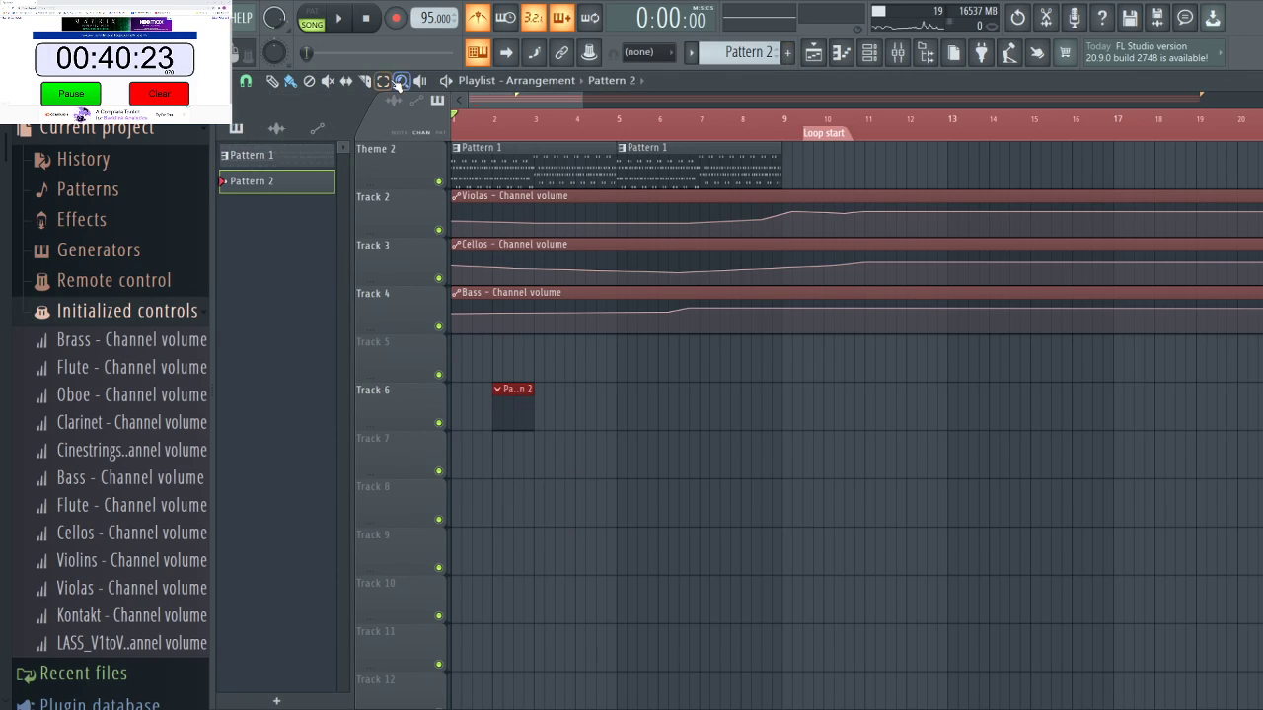
Shift the Violas, Cellos and Bass volume automation clips down one track and place the Pattern 2 clip on Track 2 at bar 1.
left_click_drag(675, 201, 697, 306)
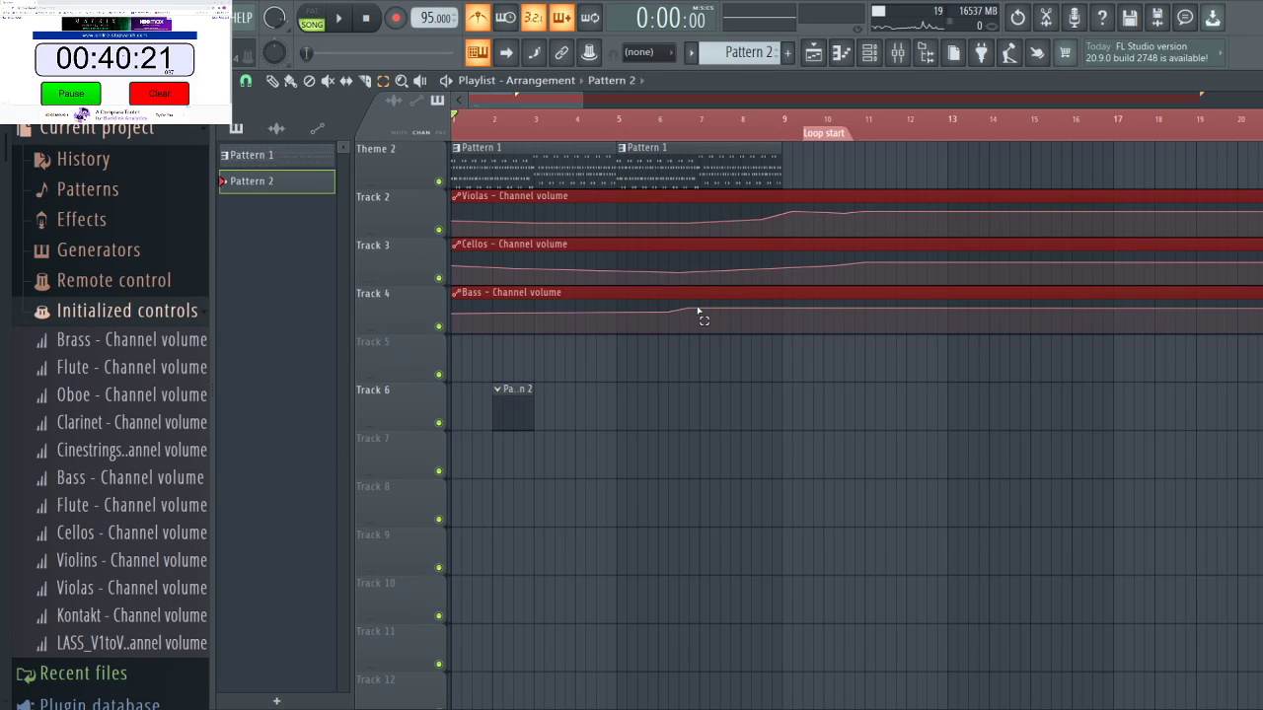
key("shift+Down")
left_click_drag(539, 404, 522, 402)
key("shift+Up")
key("shift+Up")
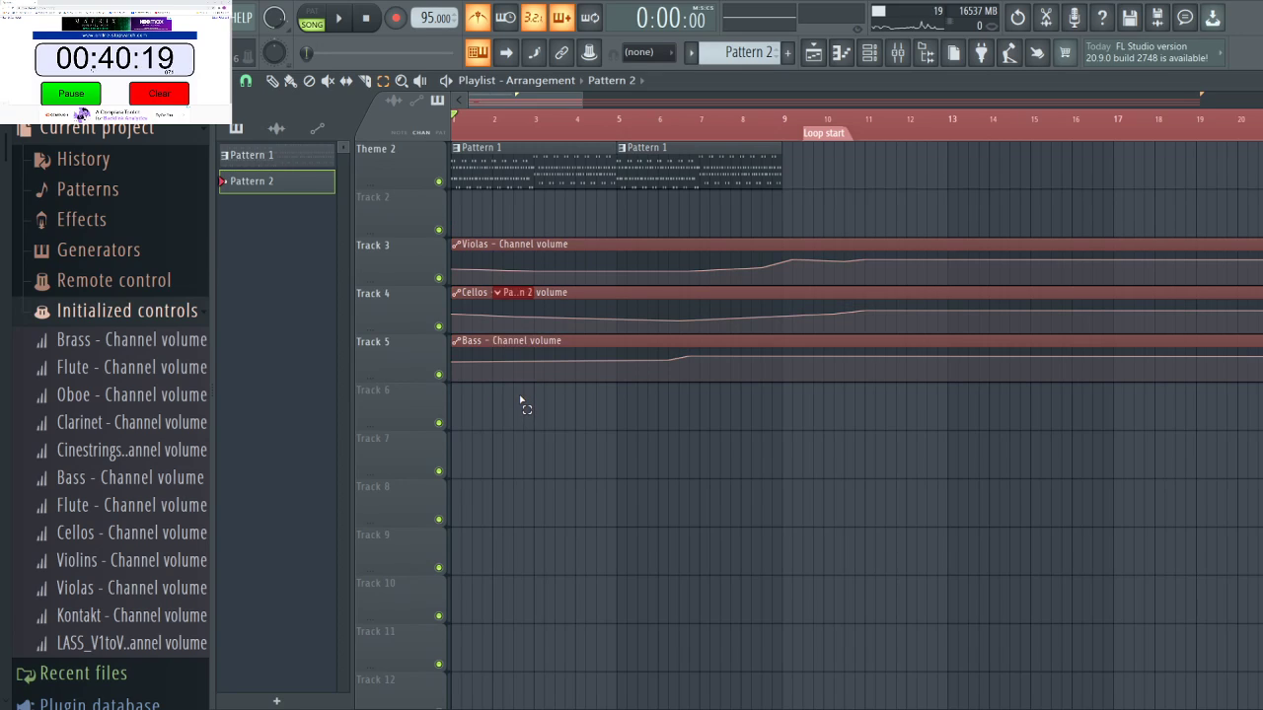
key("shift+Up")
key("shift+Up")
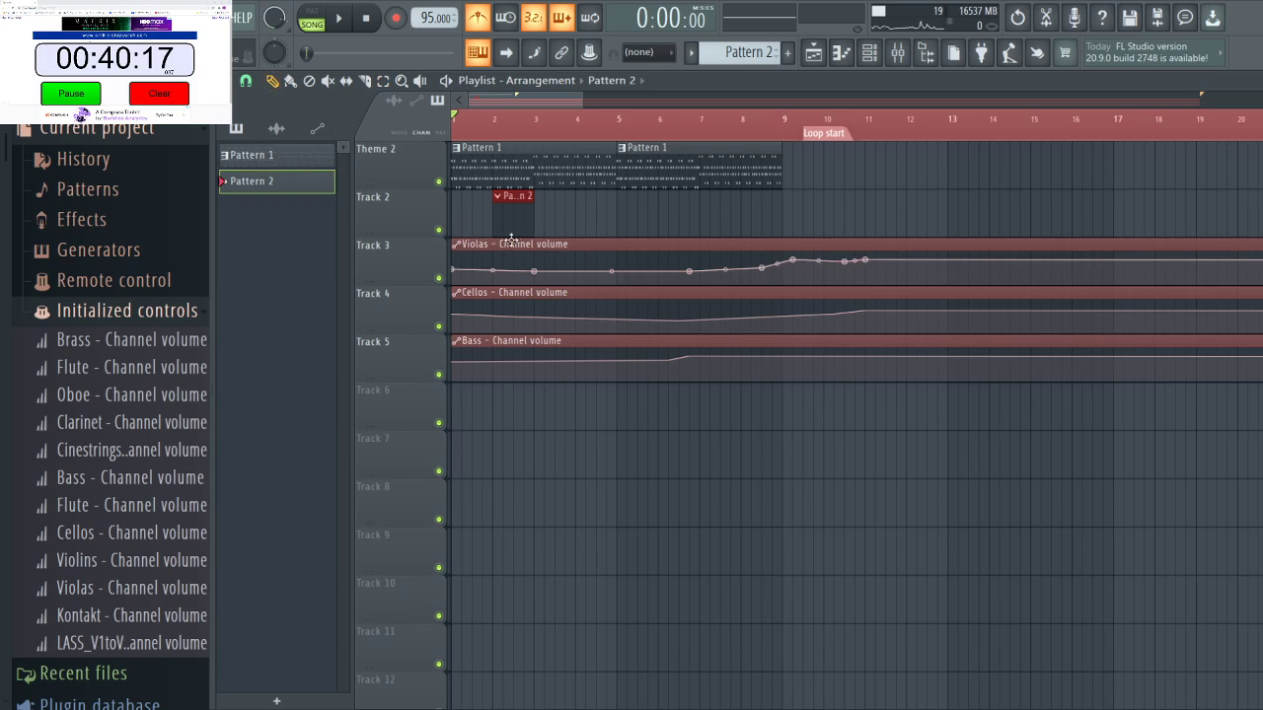
left_click_drag(501, 213, 460, 213)
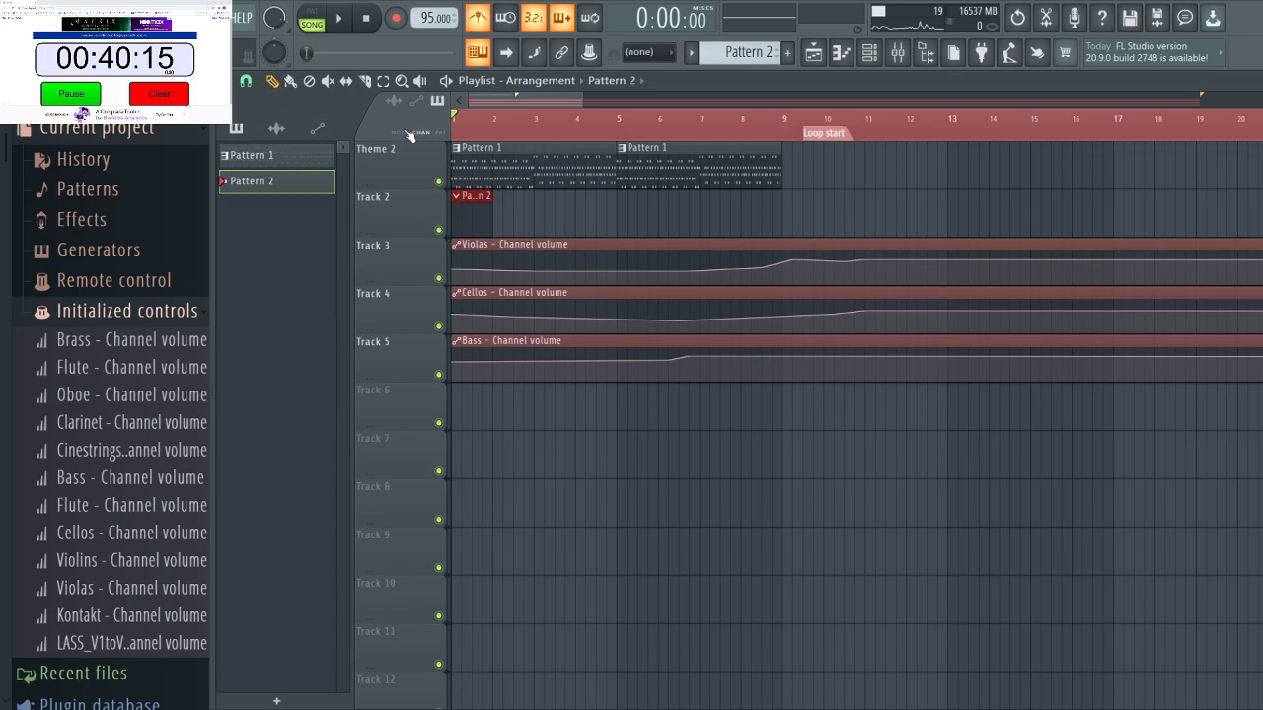
Briefly play the song, then remove Fruity Fast Dist, Fruity Blood Overdrive and Fruity Filter from Insert 4, the Brass channel's mixer track.
key("space")
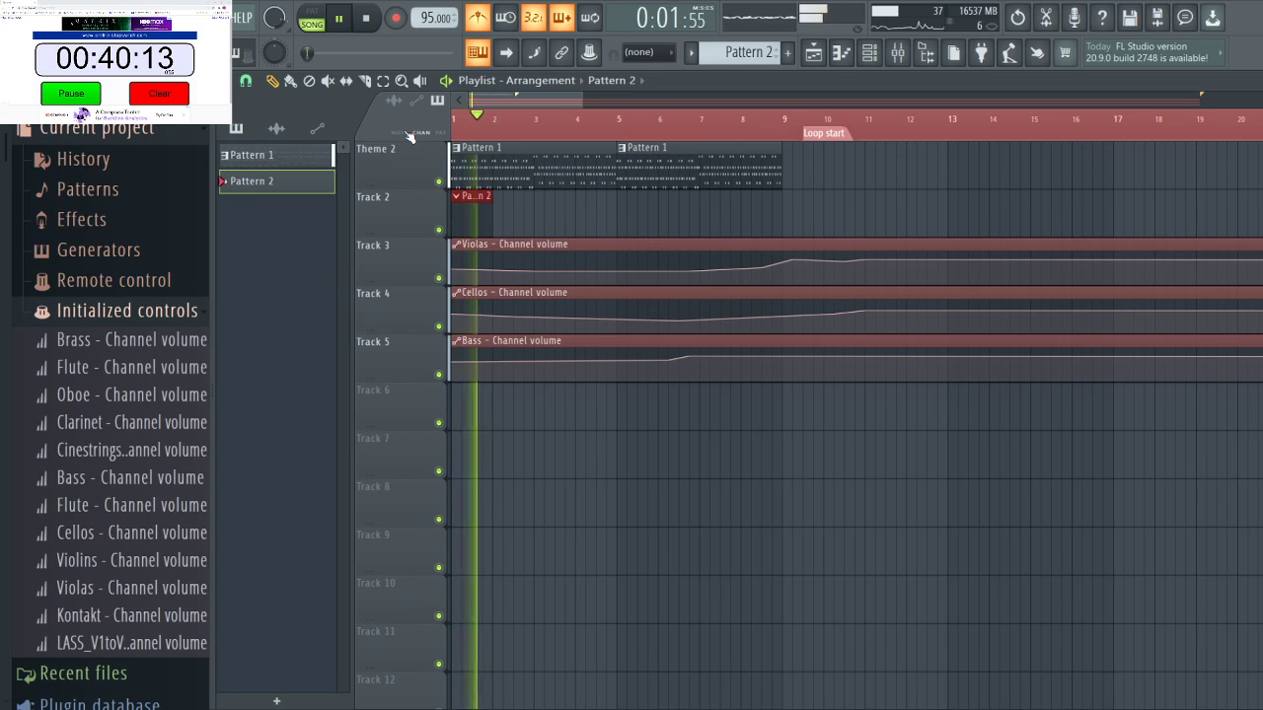
key("space")
left_click(875, 56)
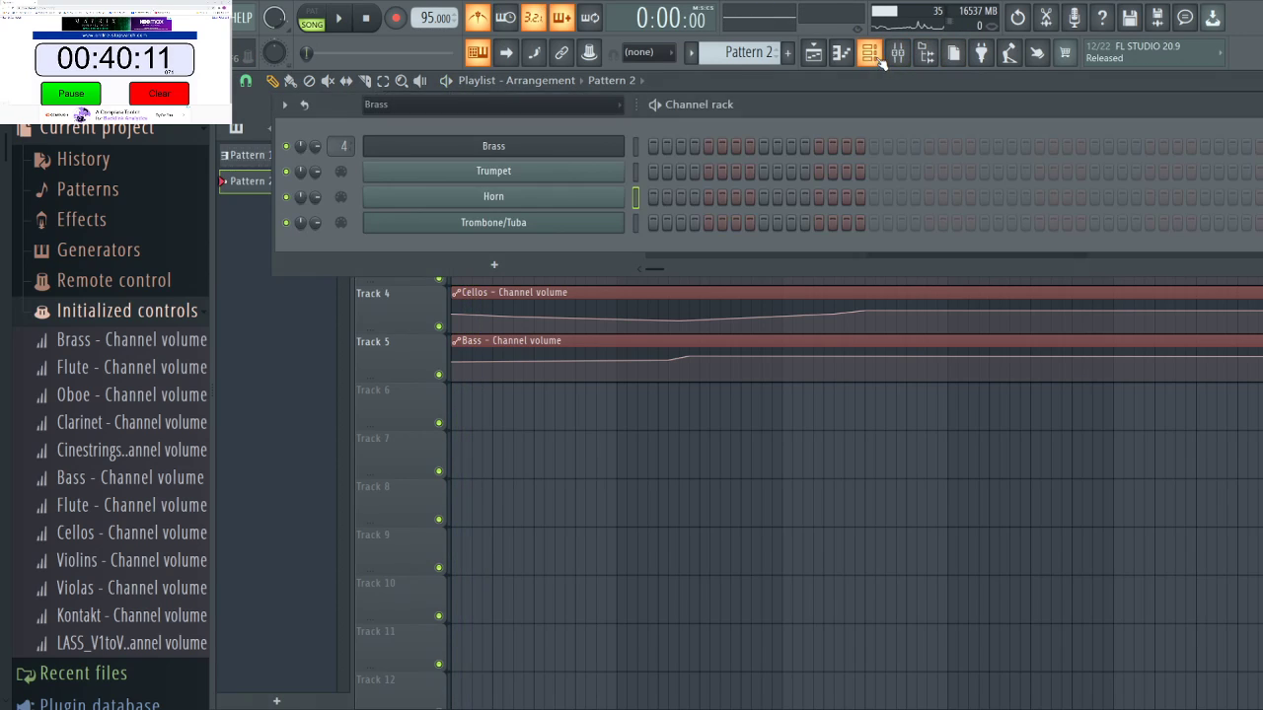
left_click(897, 57)
left_click(323, 173)
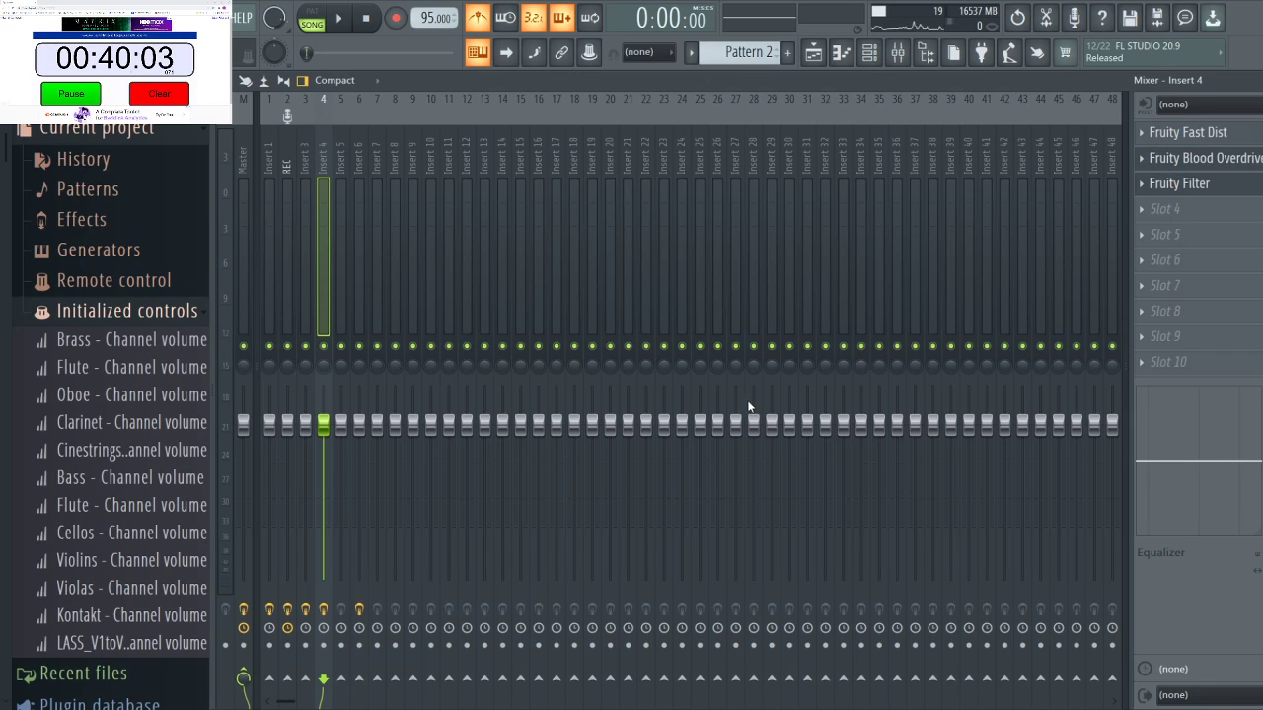
key("ctrl+z")
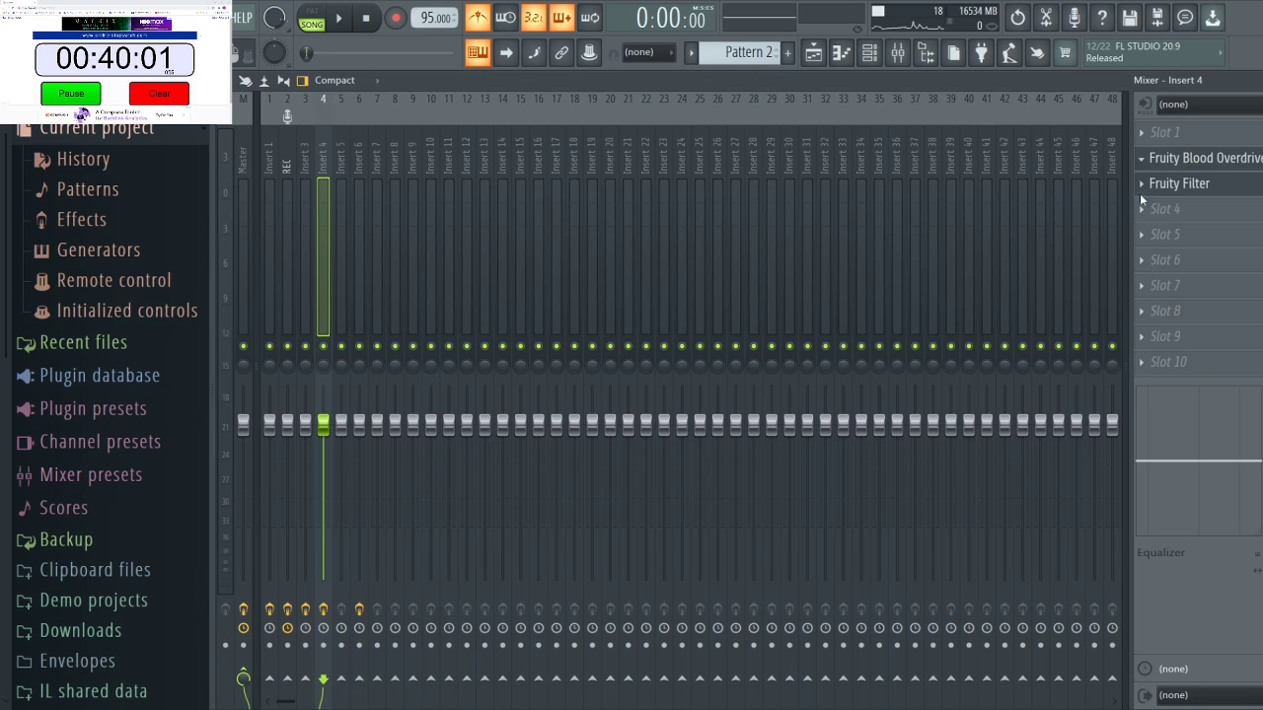
key("ctrl+z")
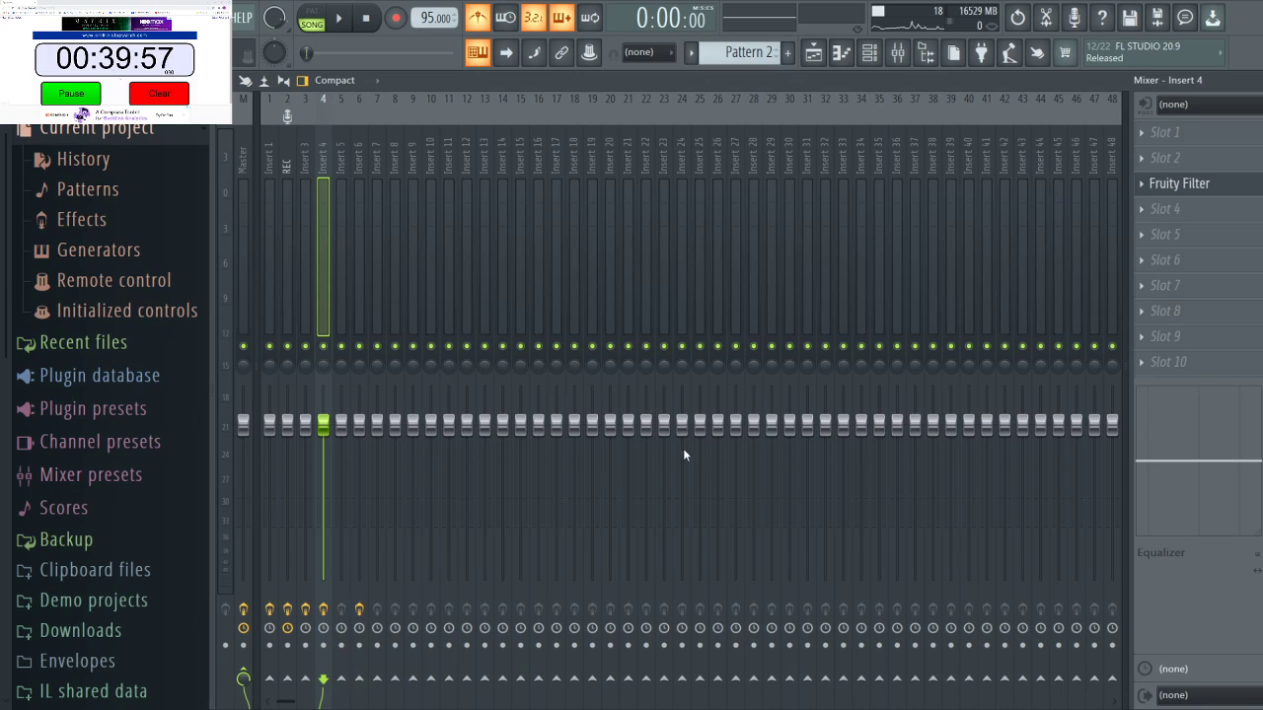
key("ctrl+z")
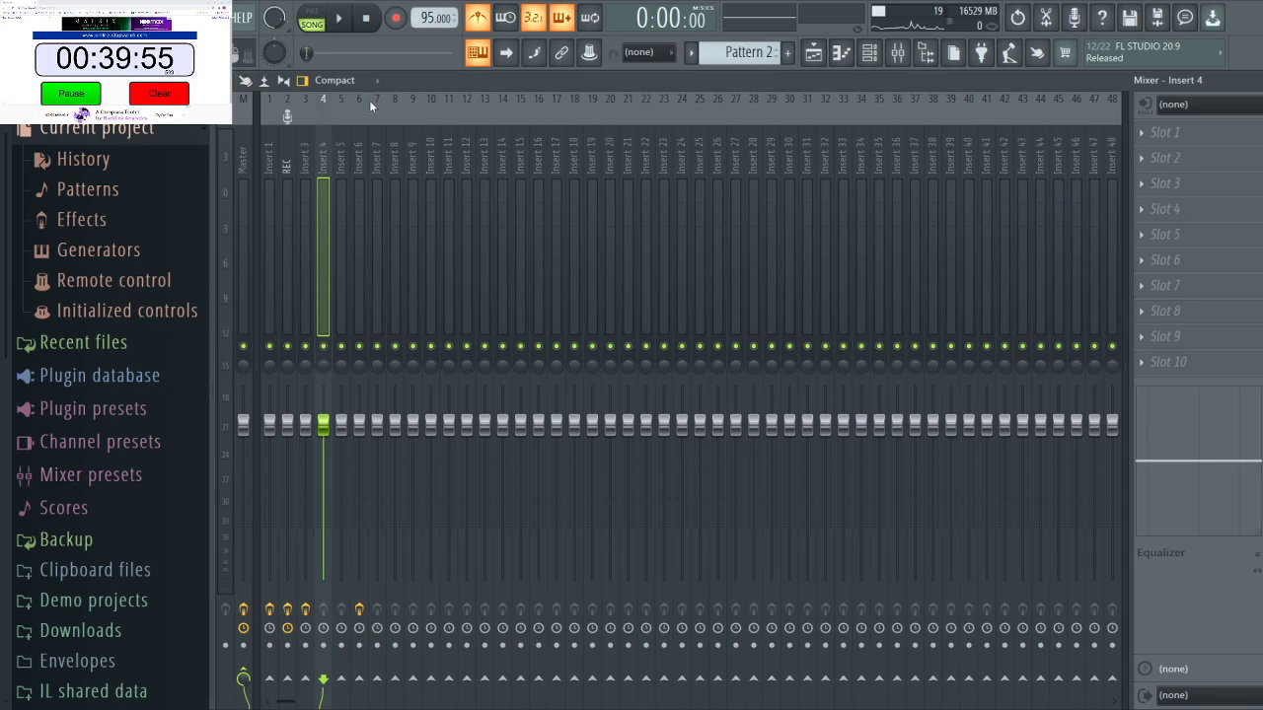
Return to the playlist and play the song from the beginning to rehearse a brass part over the two Pattern 1 clips.
left_click(812, 52)
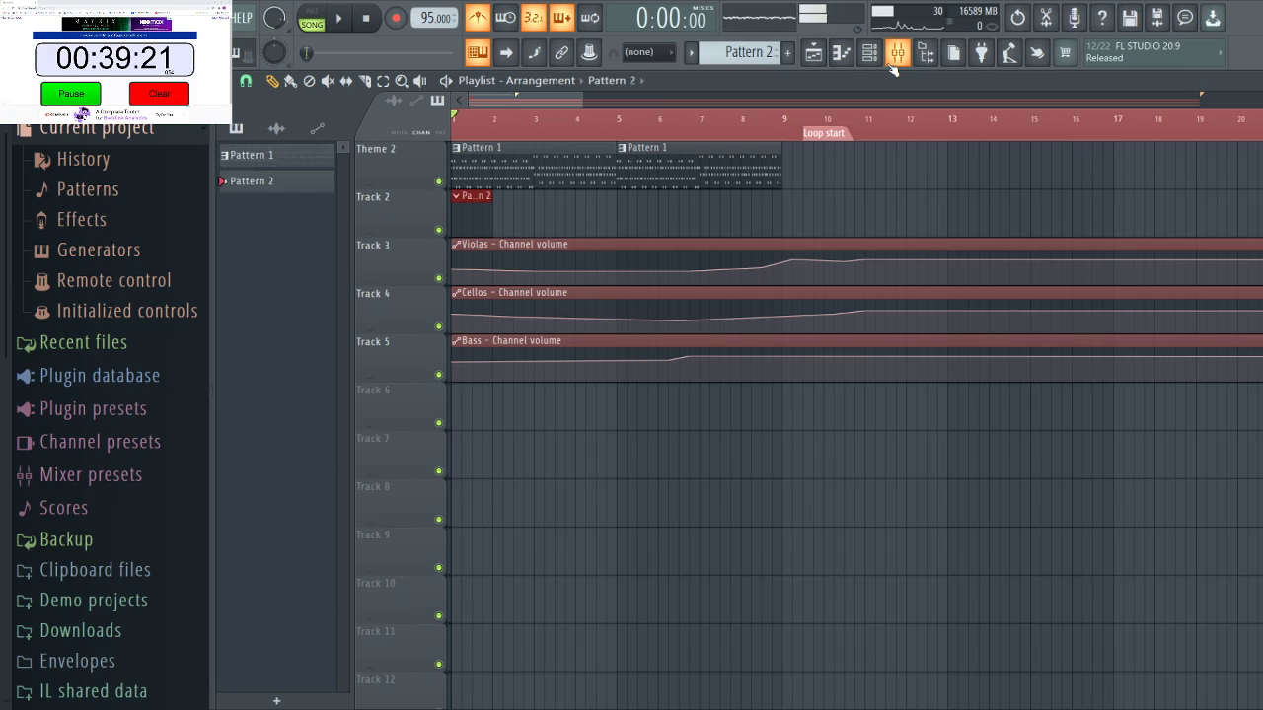
key("space")
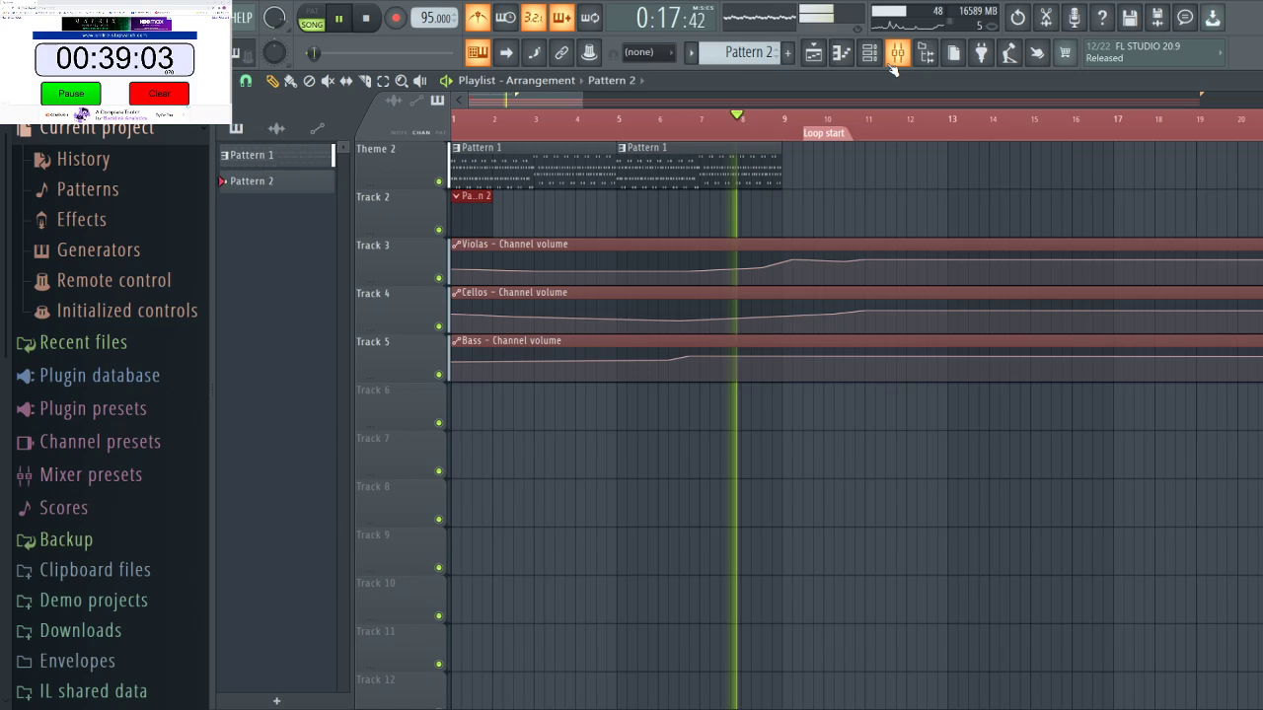
key("space")
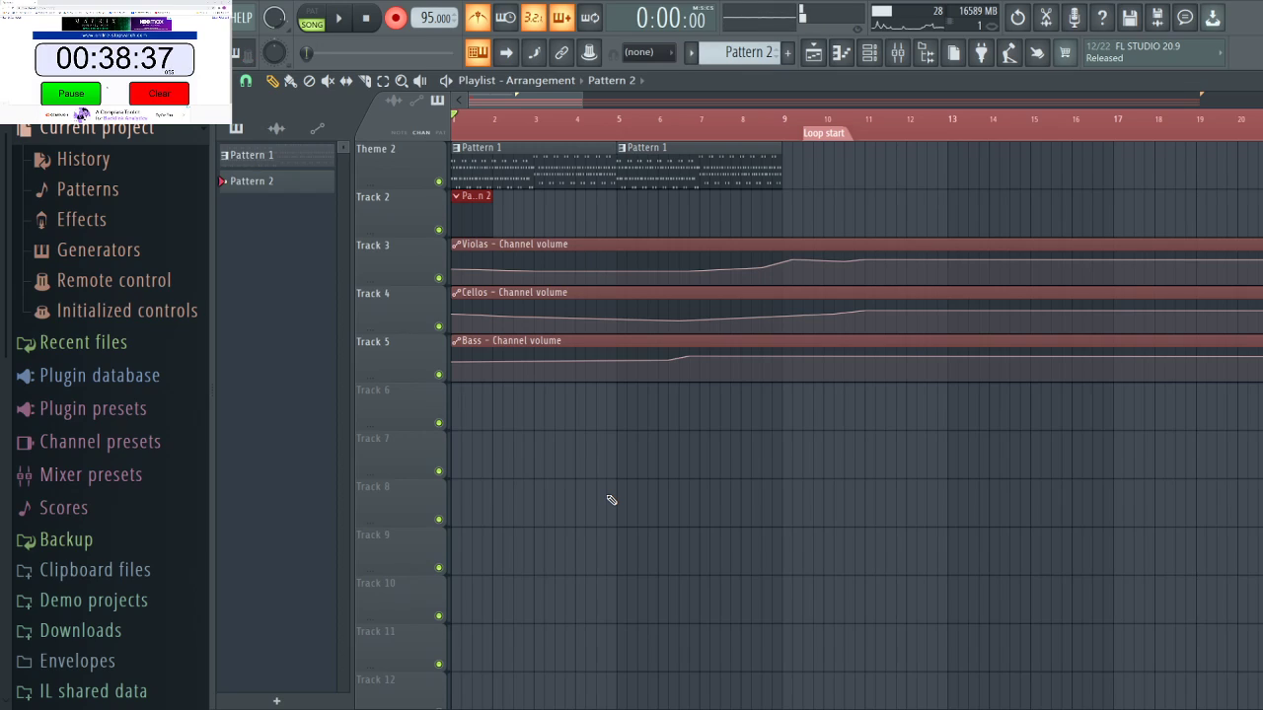
Record the Horn melody into Pattern 2 over bars 1 to 8, discarding the first take and recording it again.
key("space")
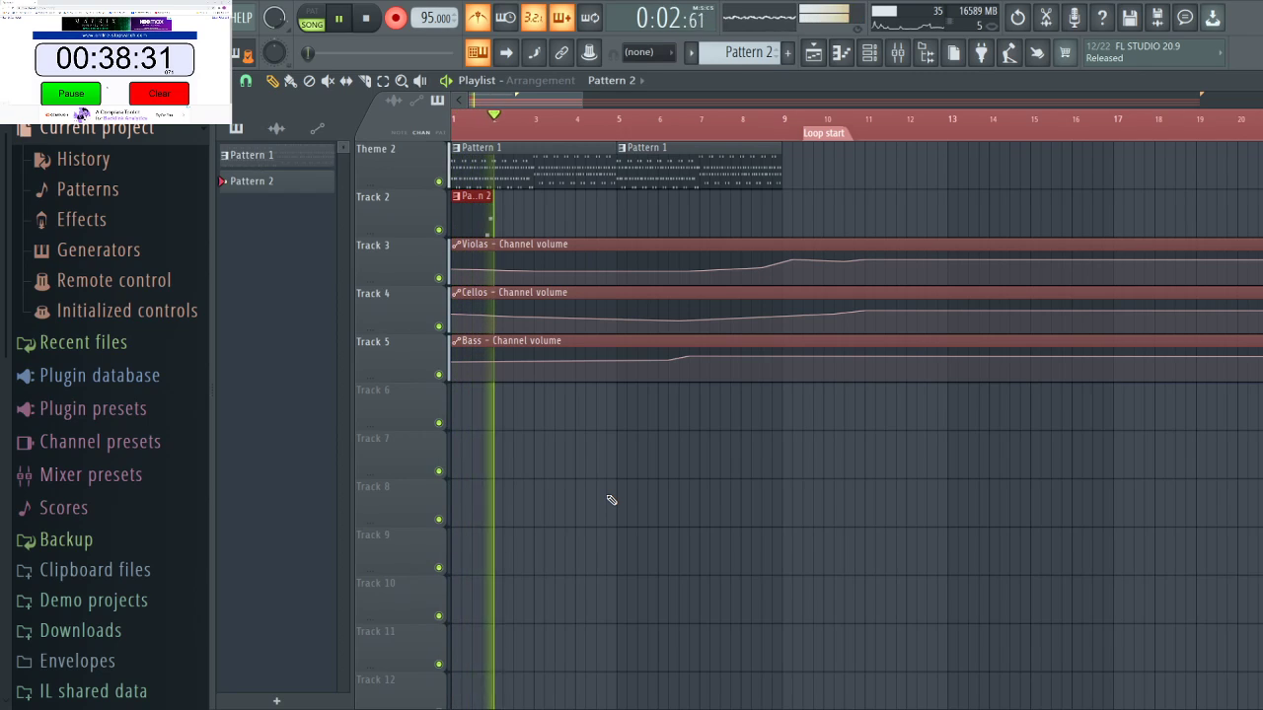
key("space")
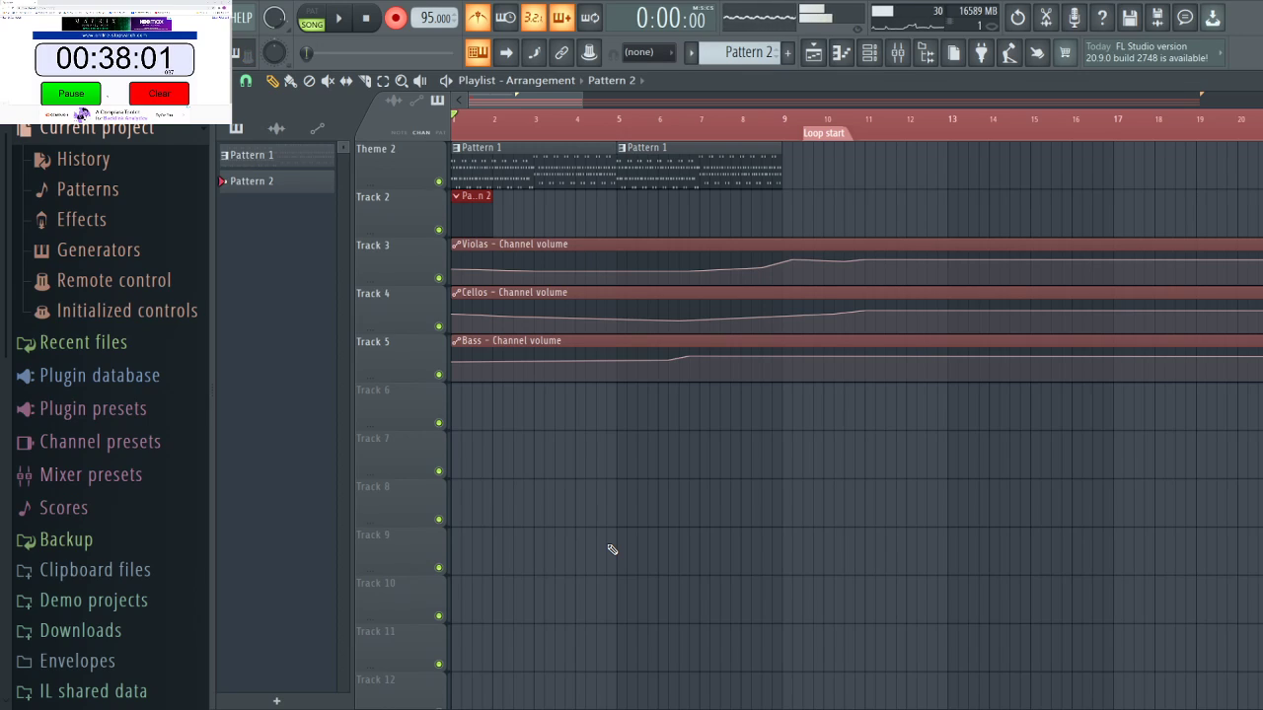
key("space")
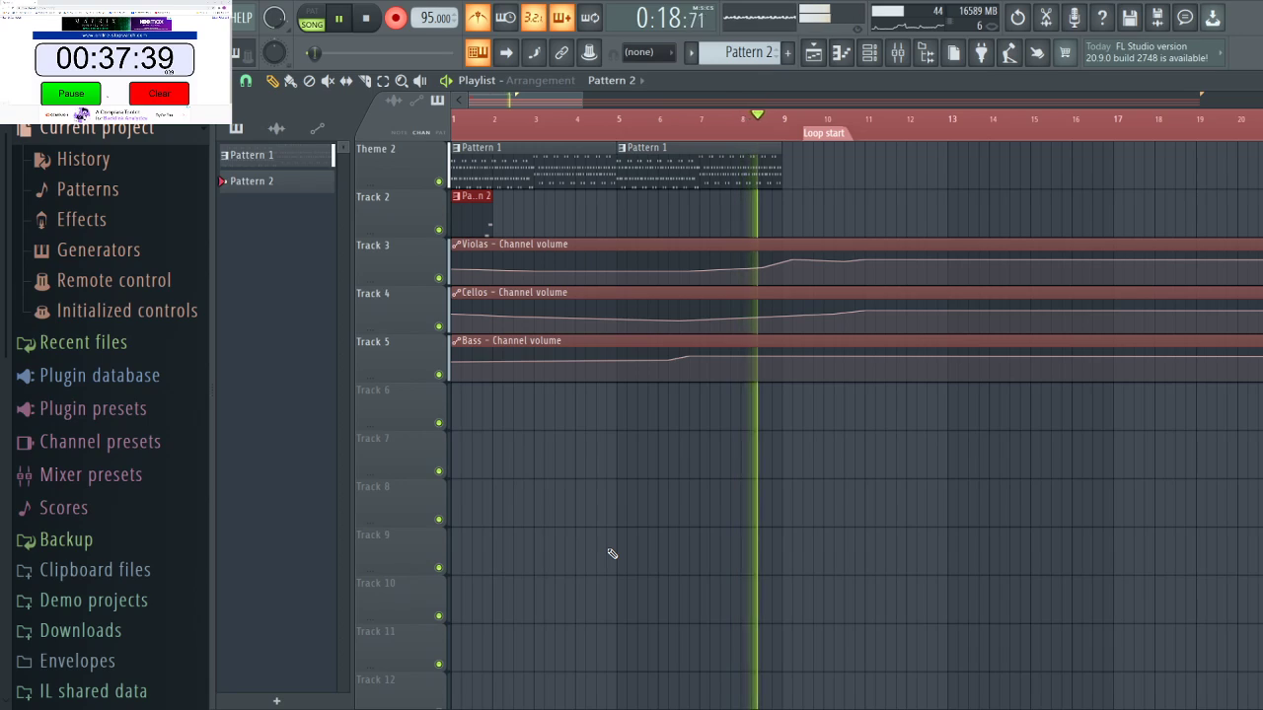
key("space")
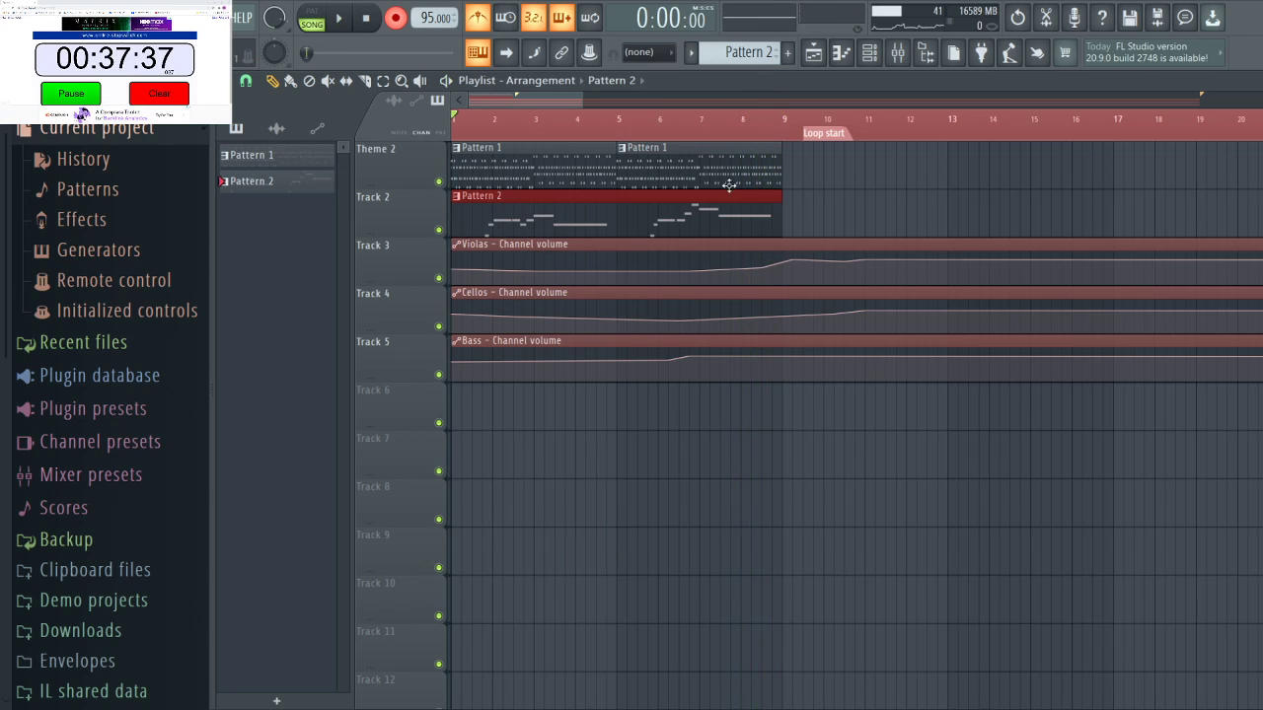
Add the Grv Kick 03 sample to the Unsorted channel group and replace it with the play_VST_x64 instrument.
left_click(869, 53)
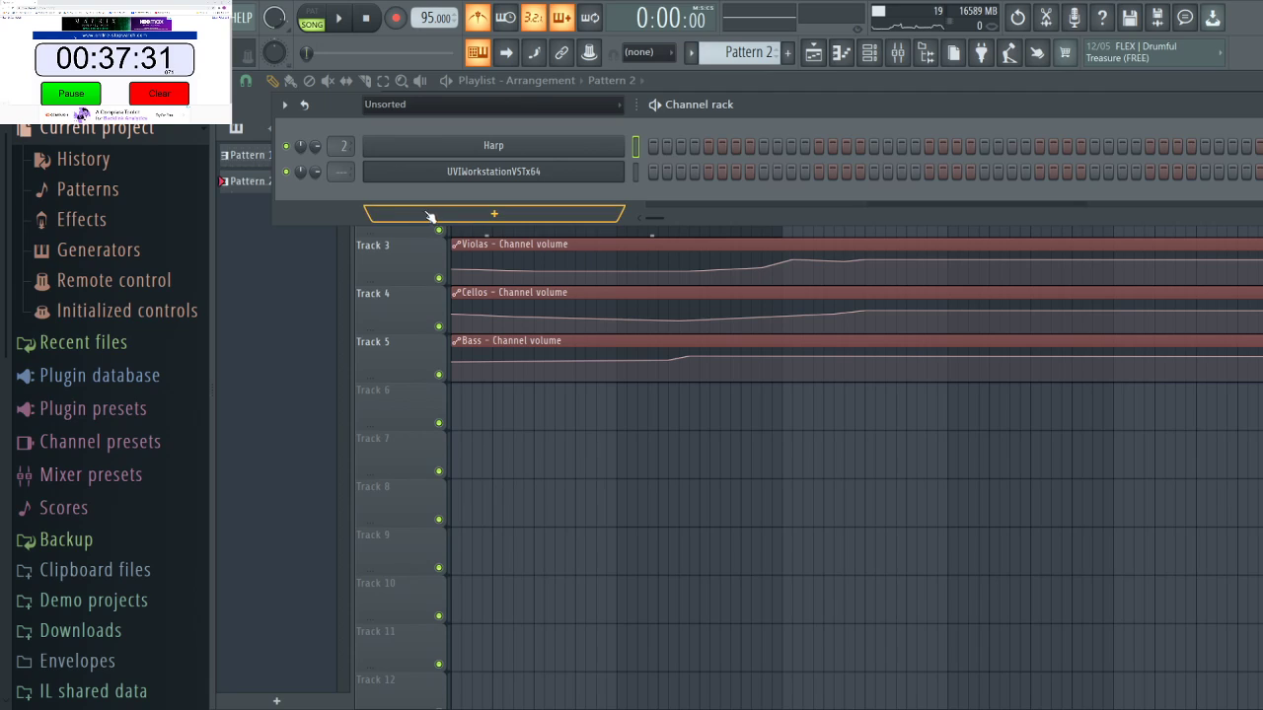
scroll(76, 577, "down", 3)
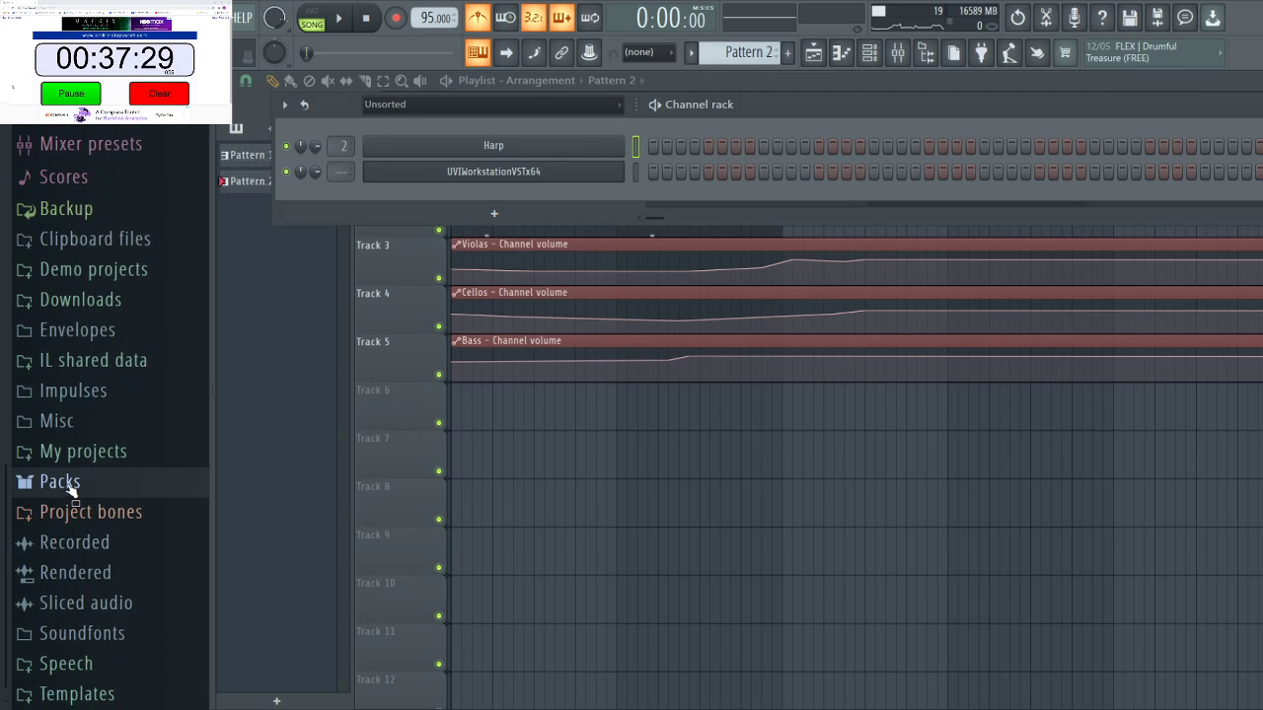
left_click(58, 482)
left_click(77, 517)
left_click(89, 544)
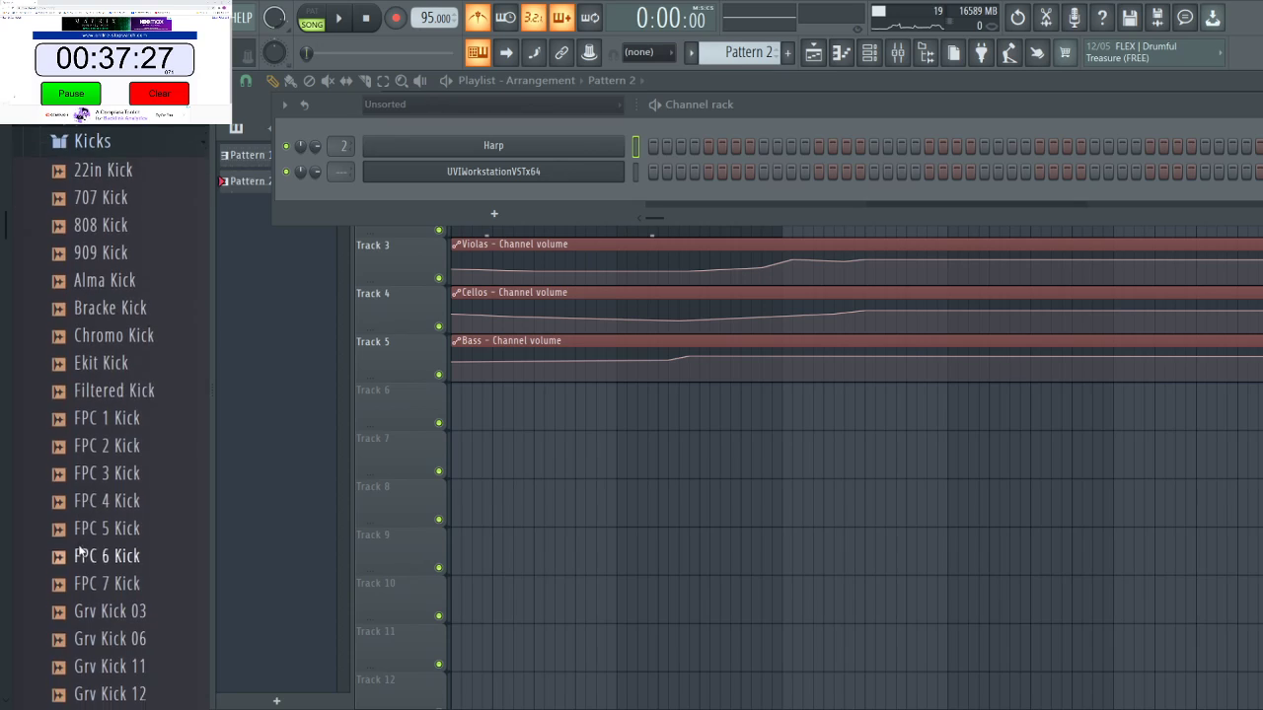
left_click_drag(99, 596, 455, 197)
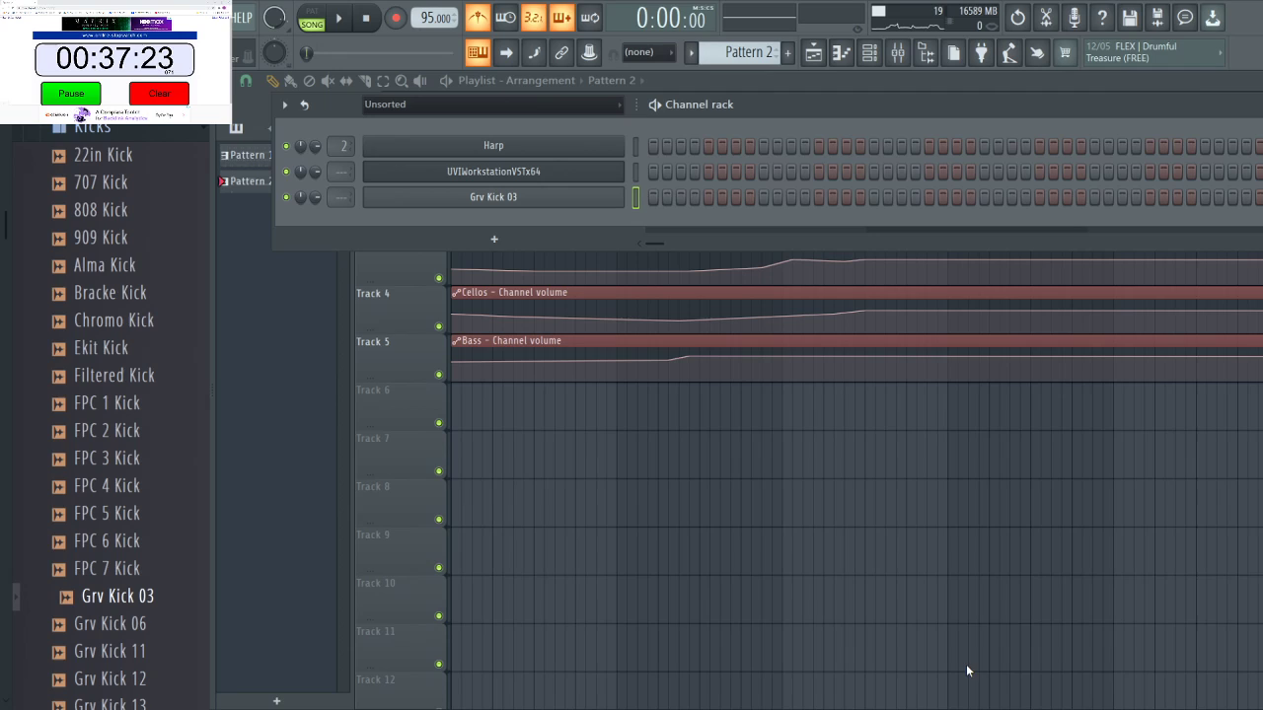
key("ctrl+z")
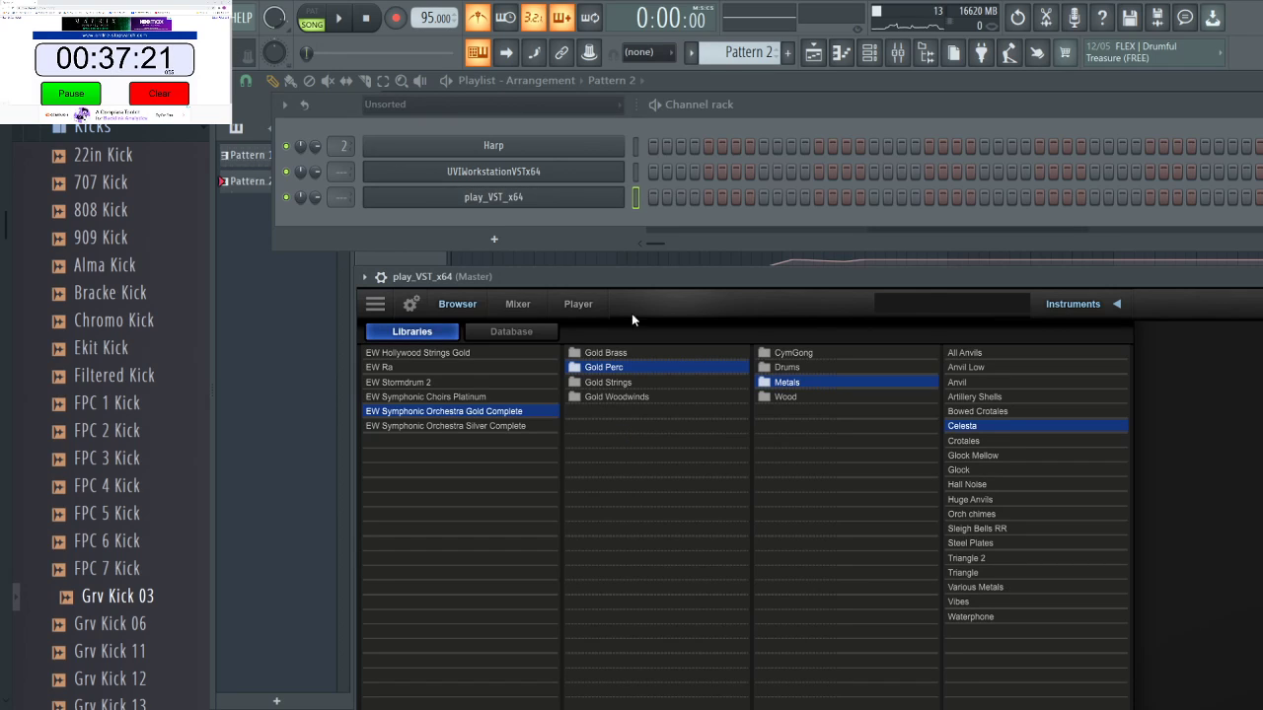
left_click_drag(669, 274, 634, 209)
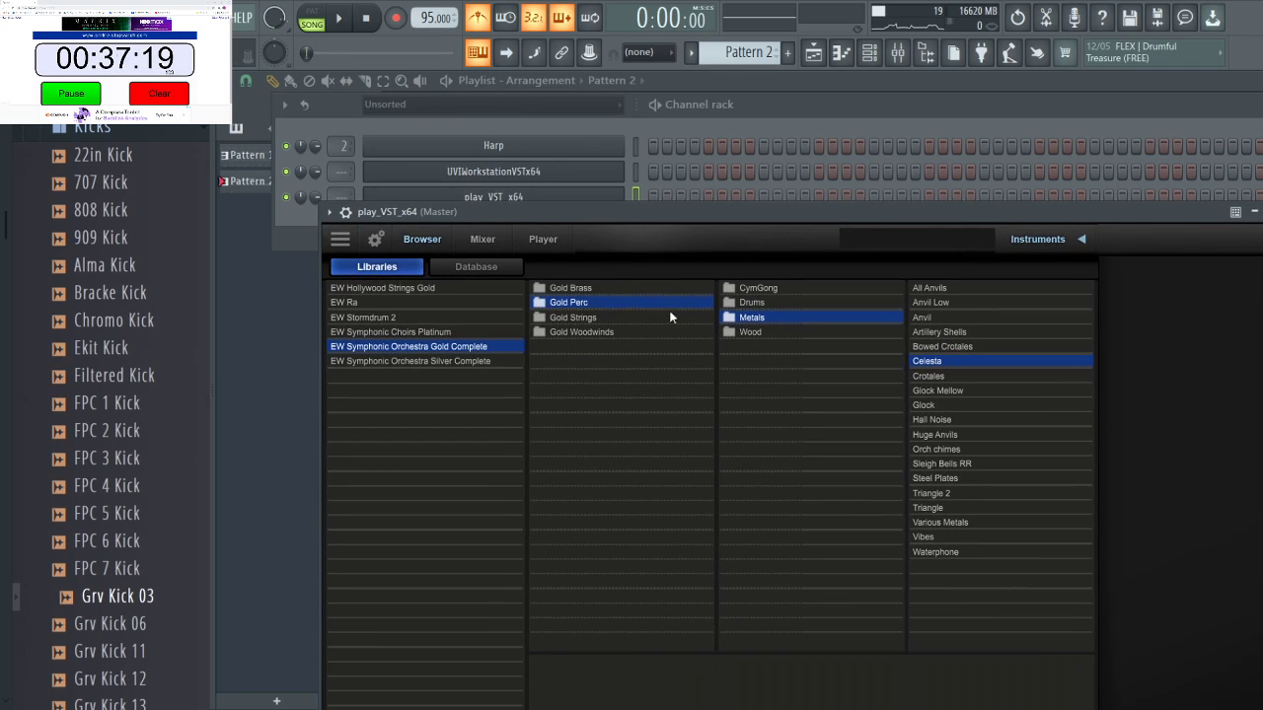
Browse the Gold Perc drums and the Symphonic Orchestra Silver, EW Ra and Symphonic Choirs Platinum libraries for a suitable percussion instrument.
left_click(749, 303)
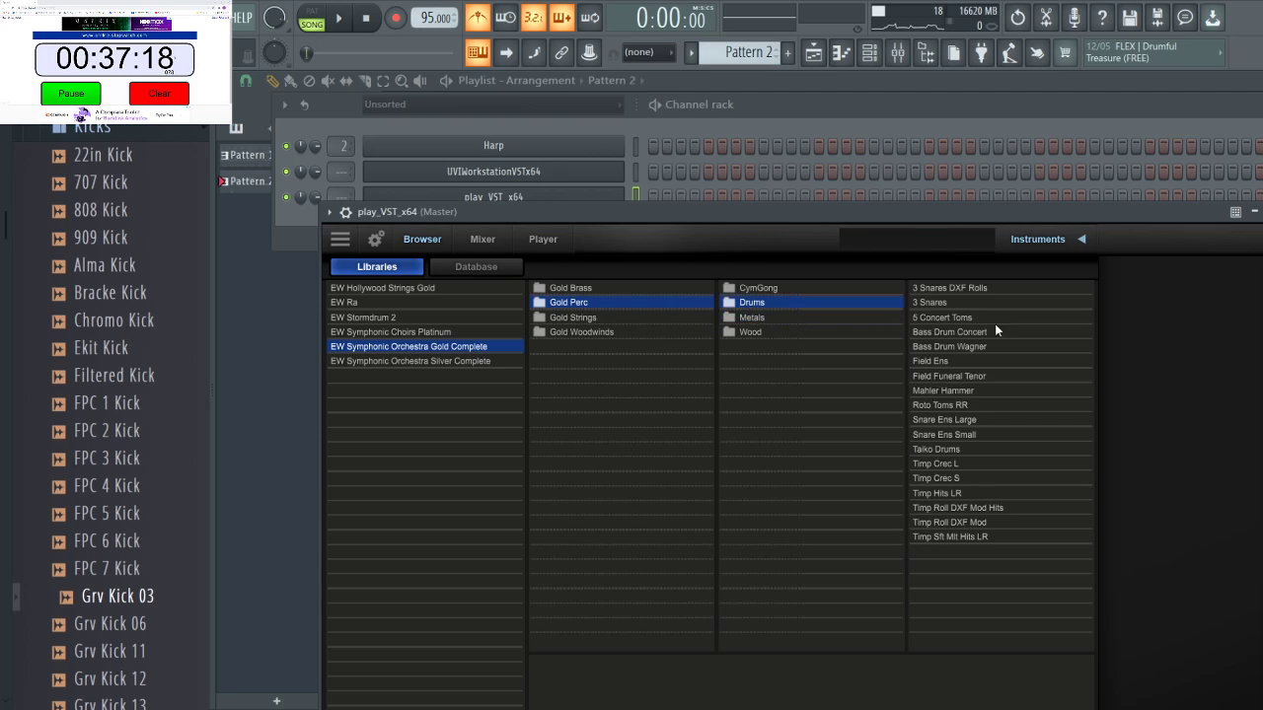
left_click(369, 332)
left_click(384, 347)
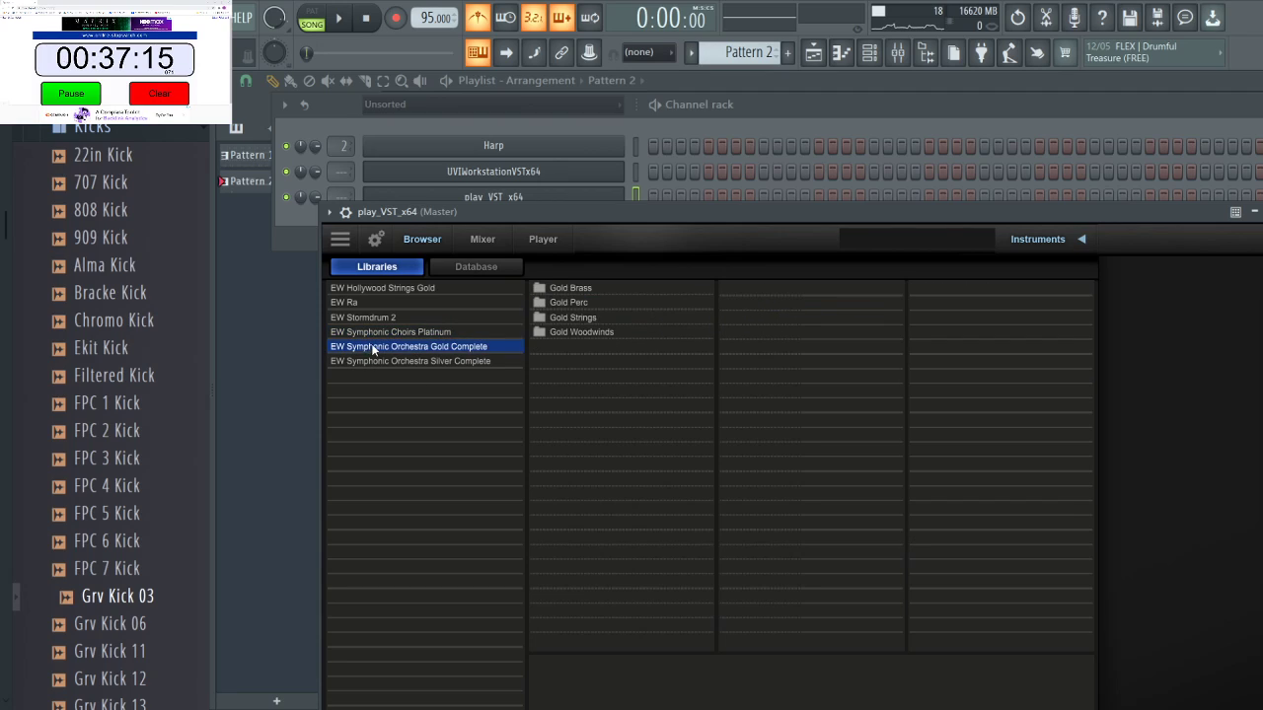
left_click(396, 361)
left_click(402, 347)
left_click(408, 361)
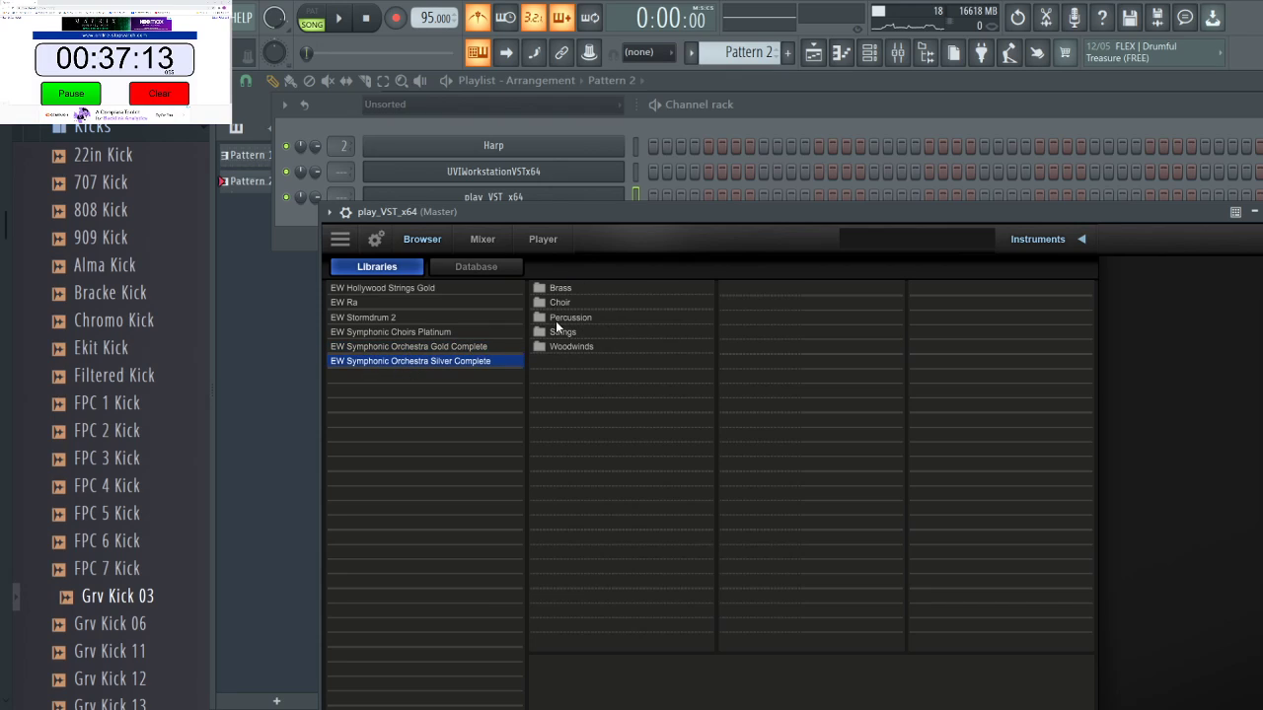
left_click(360, 304)
left_click(395, 328)
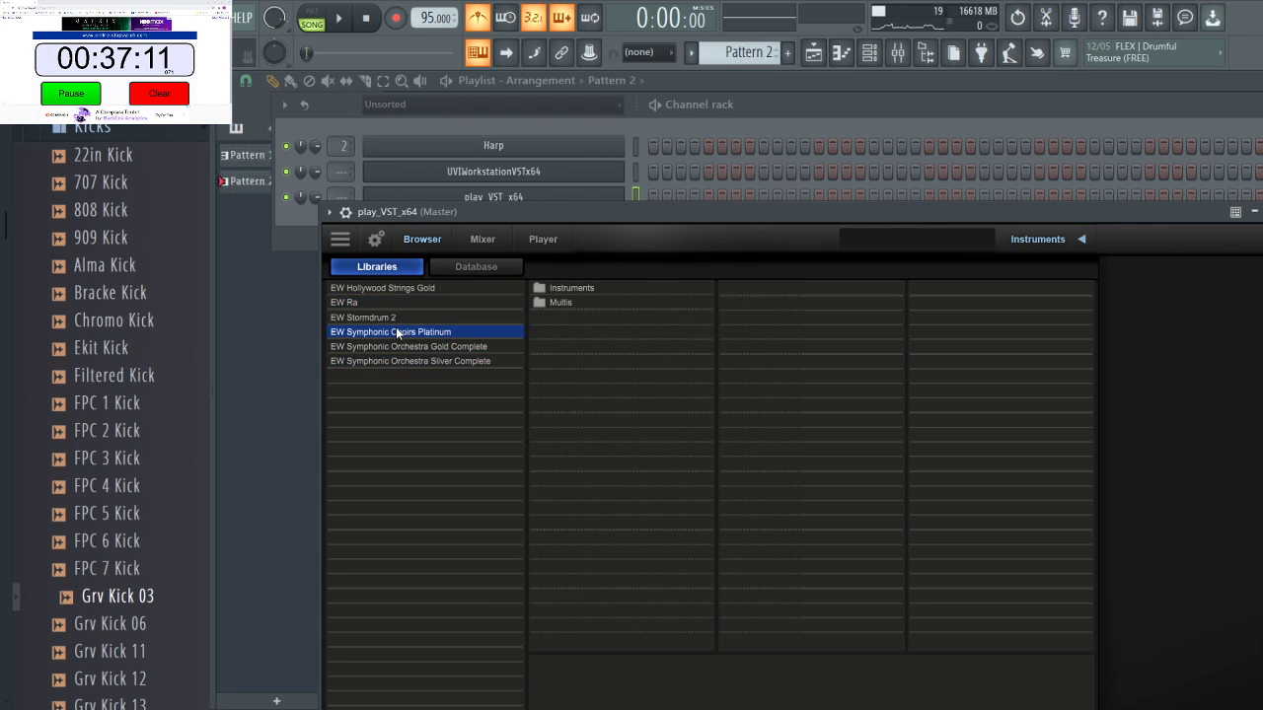
left_click(480, 349)
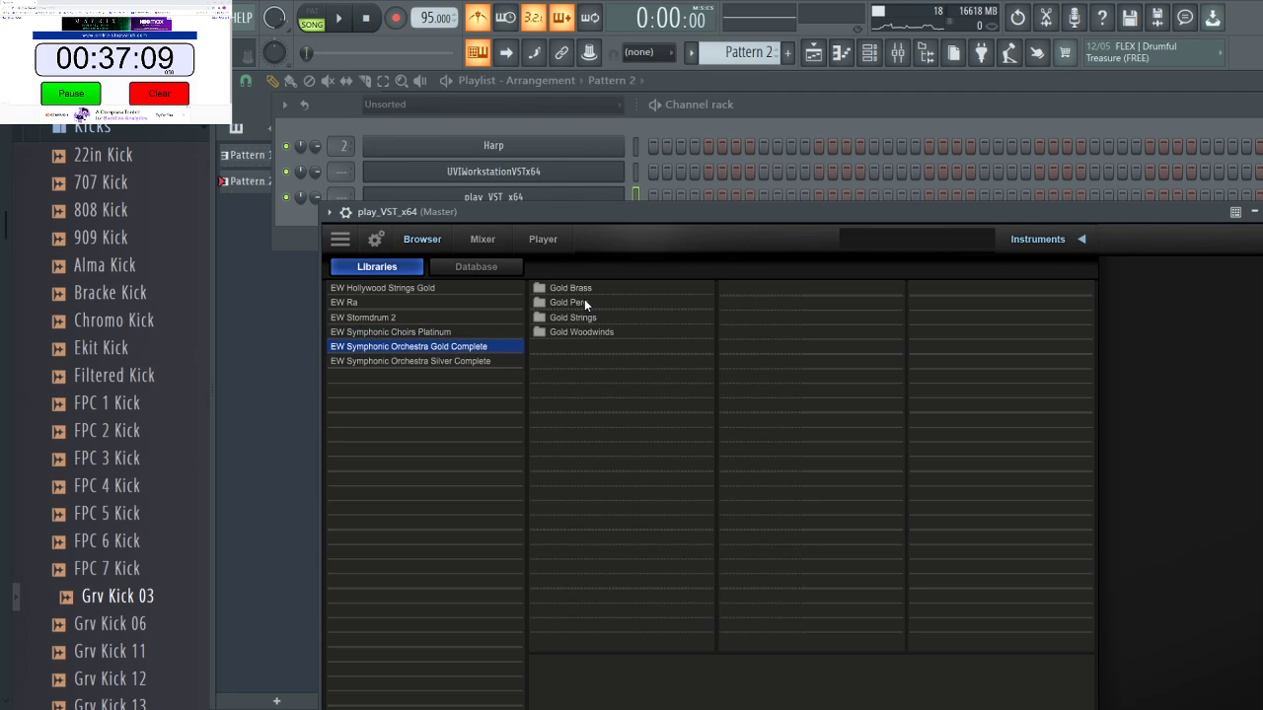
Choose the Earthquake Ensemble instrument from the Ethnic Drums folder of the EW Stormdrum 2 library.
left_click(355, 304)
left_click(444, 318)
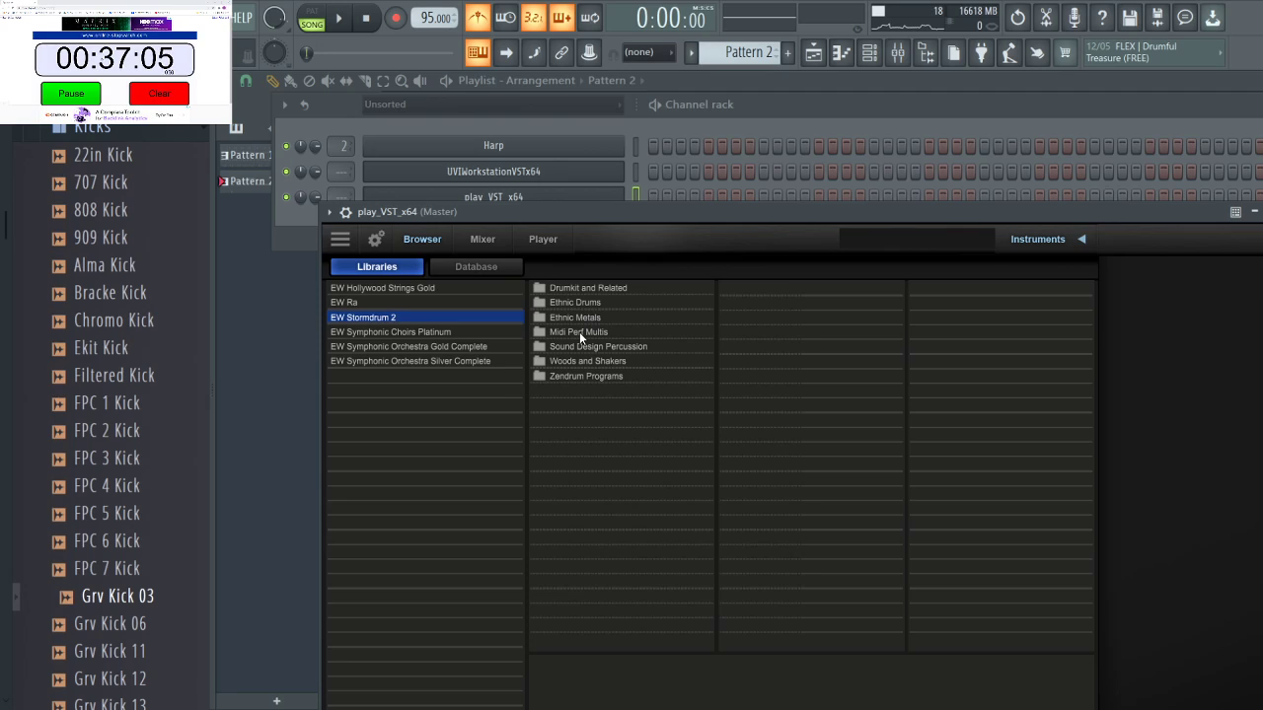
left_click(568, 302)
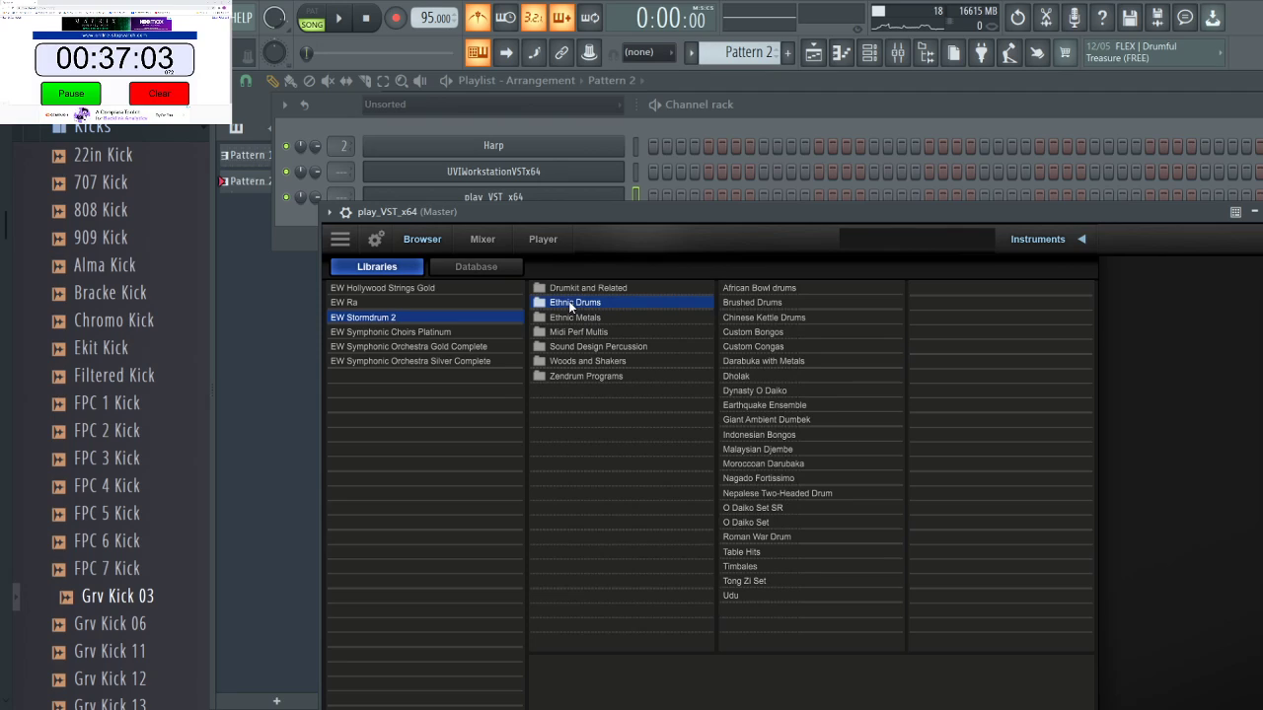
left_click(764, 405)
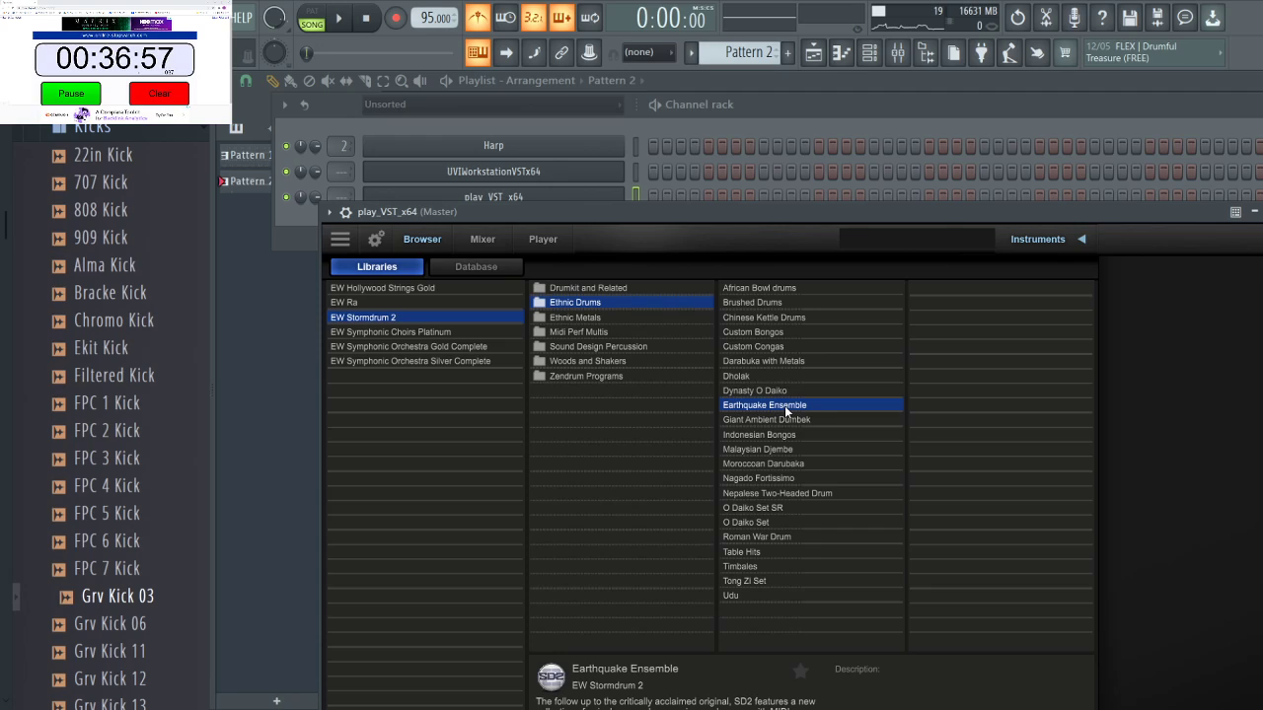
Load the Earthquake Ensemble instrument into play_VST_x64 and highlight Nagado Fortissimo in the Ethnic Drums list.
double_click(786, 406)
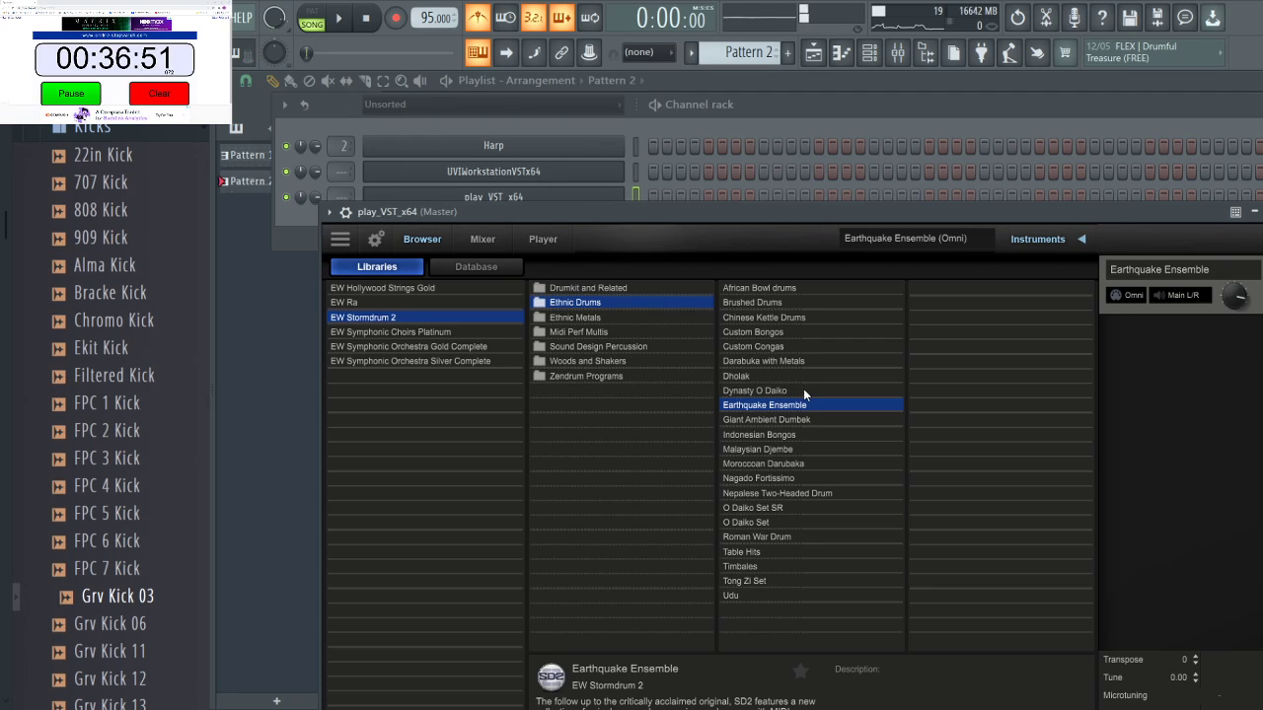
left_click(776, 479)
left_click_drag(832, 235, 816, 147)
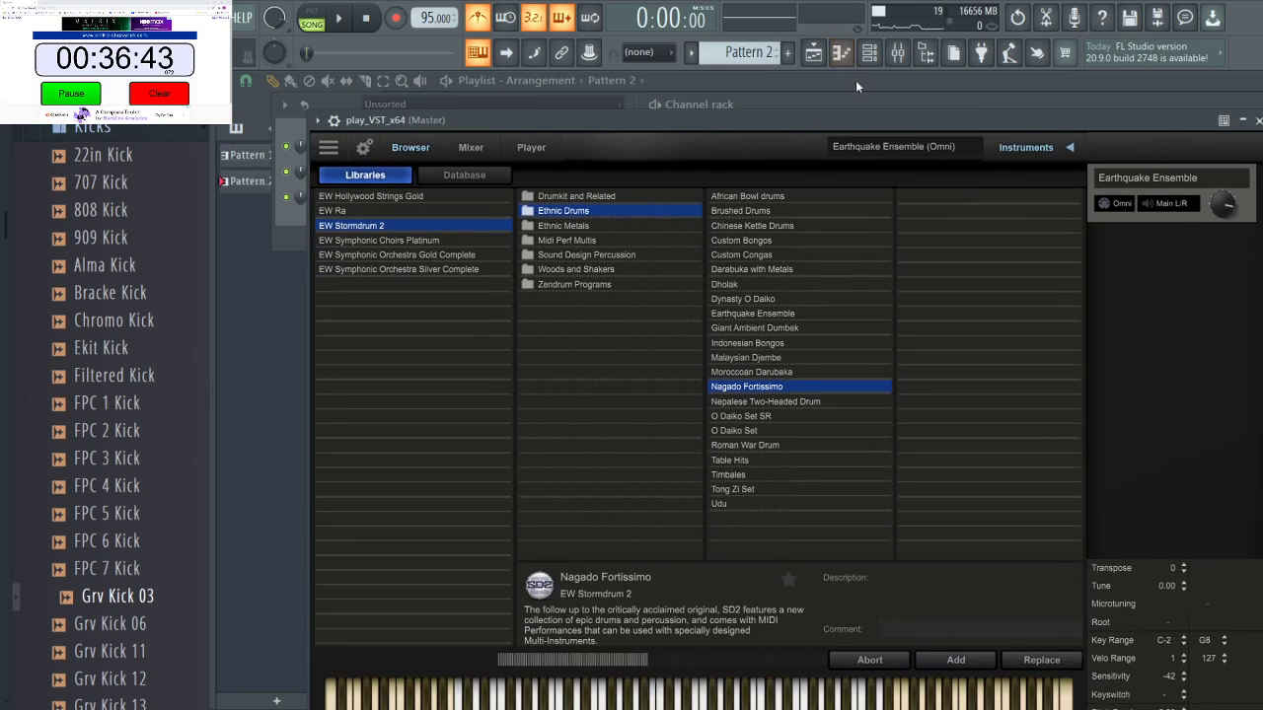
Play the arrangement in the playlist from bar 1 through bar 8, then stop playback.
left_click(812, 55)
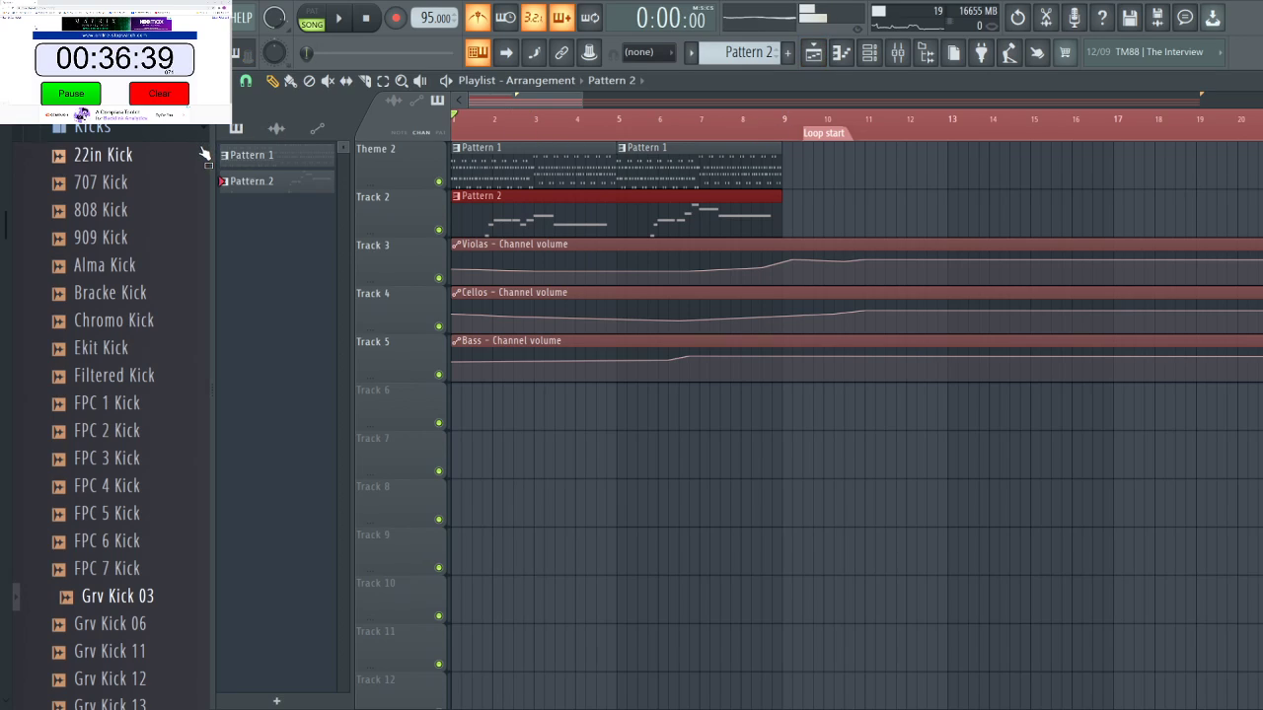
key("space")
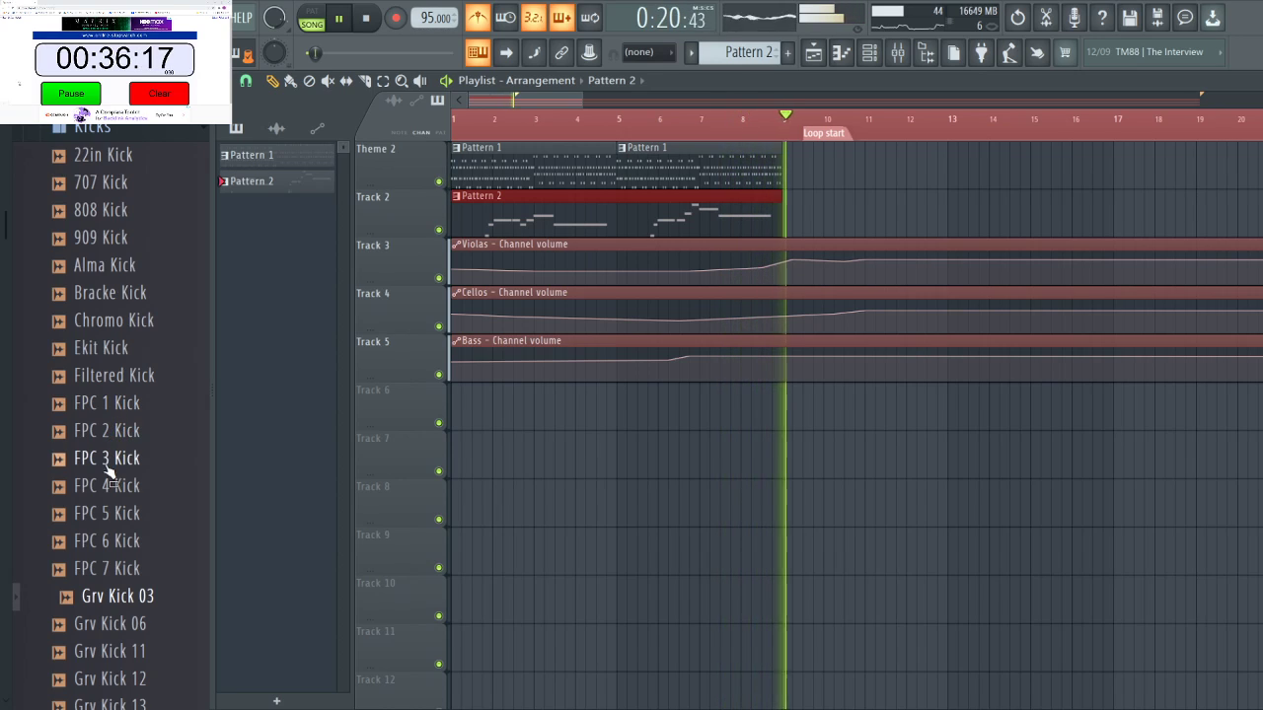
key("space")
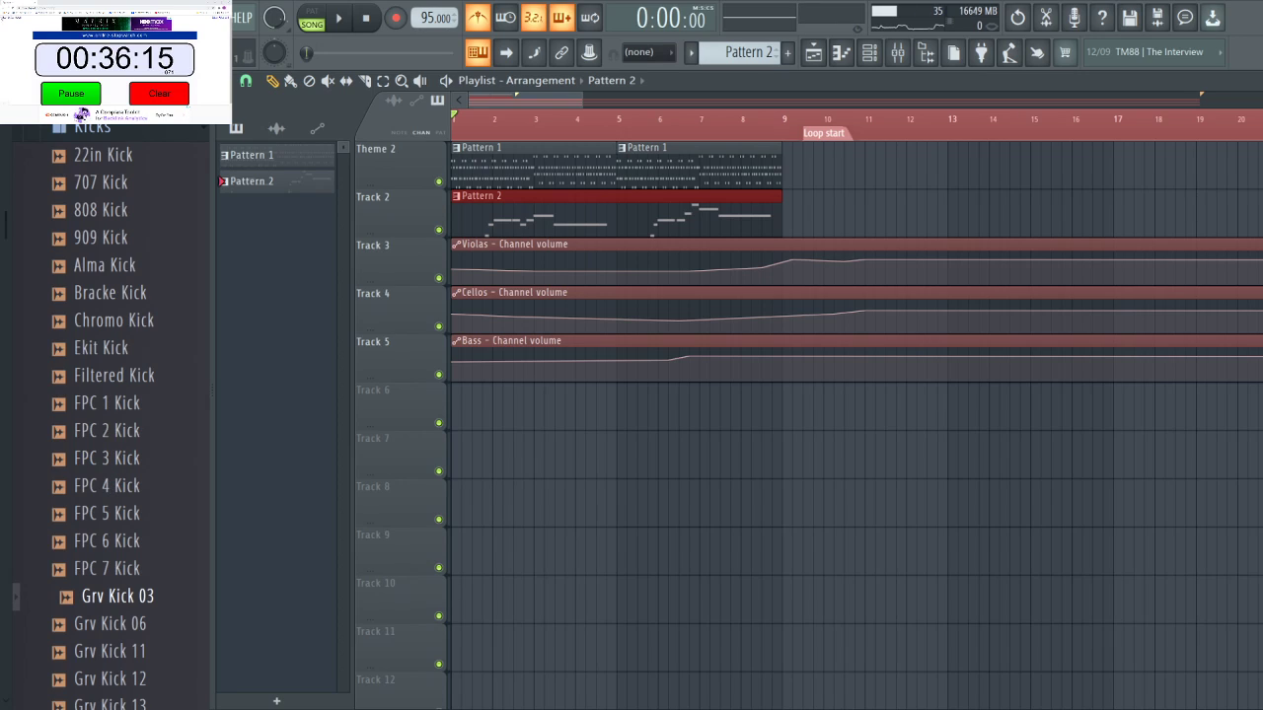
Examine the Cellos and Bass channel settings in the Strings group and the 13 Cellos Articulations keyswitch mapping in Cinestrings.
left_click(867, 58)
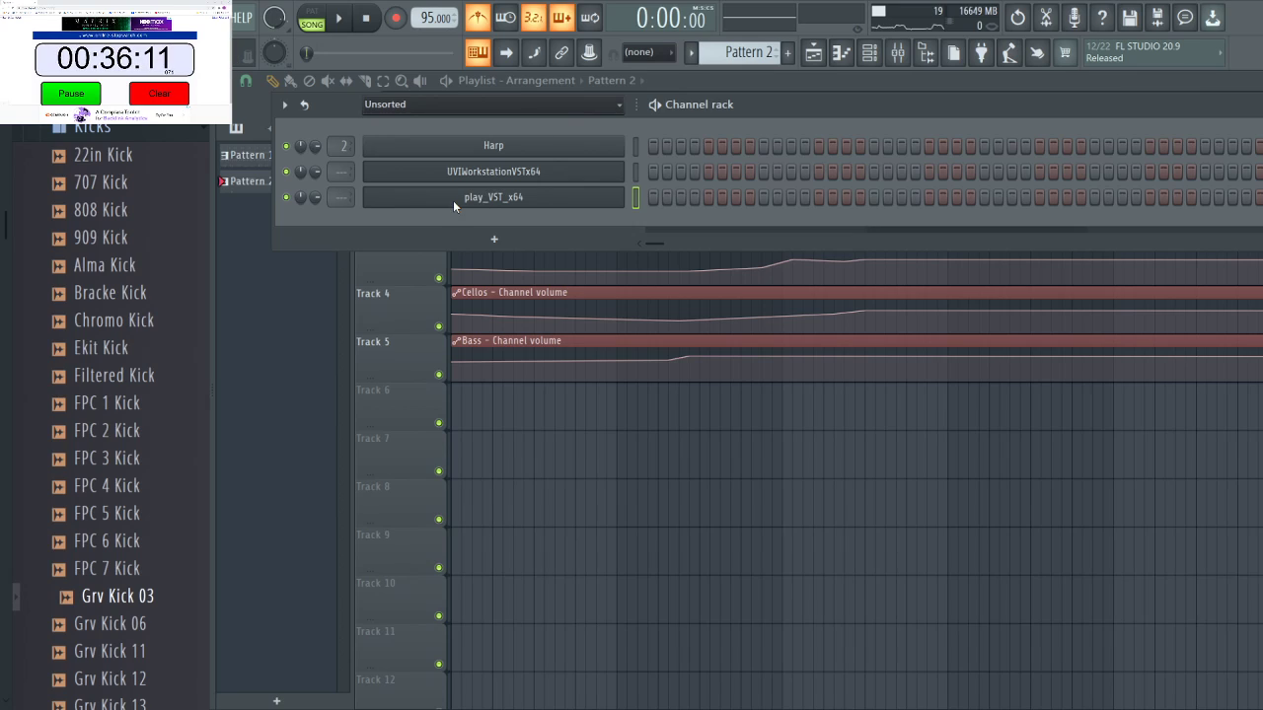
scroll(496, 110, "down", 1)
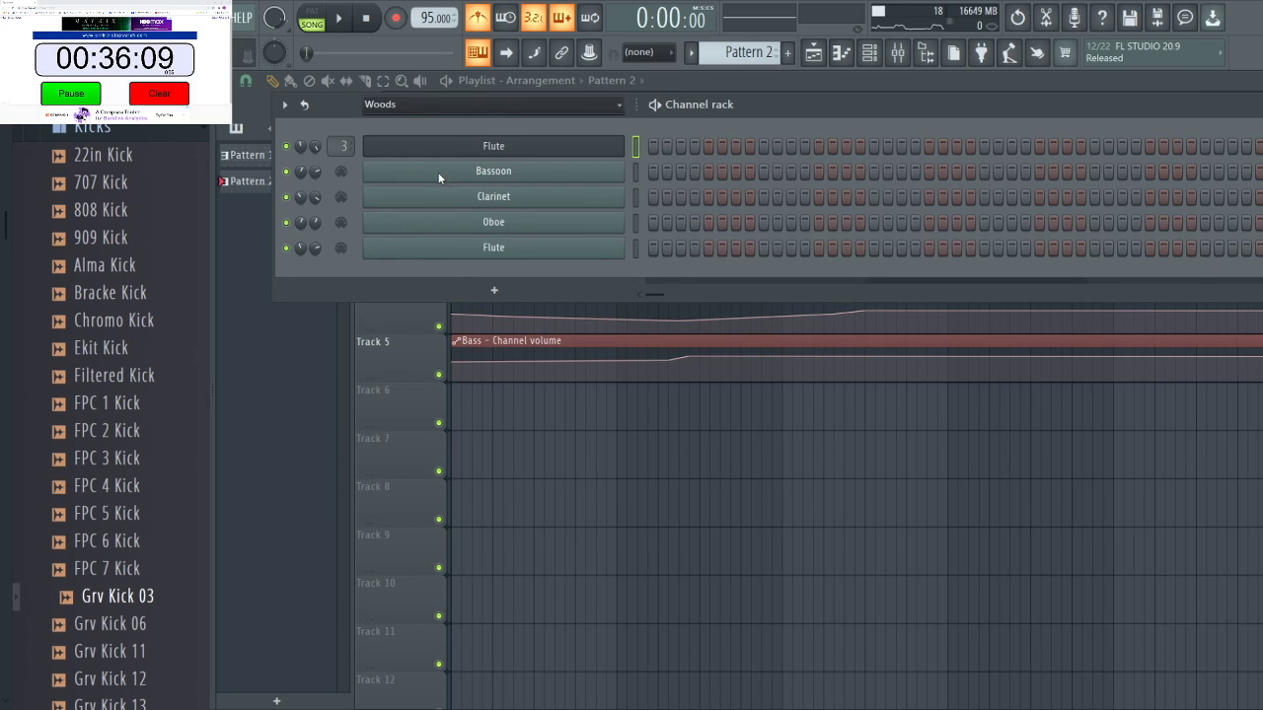
key("Page_Down")
left_click(632, 248)
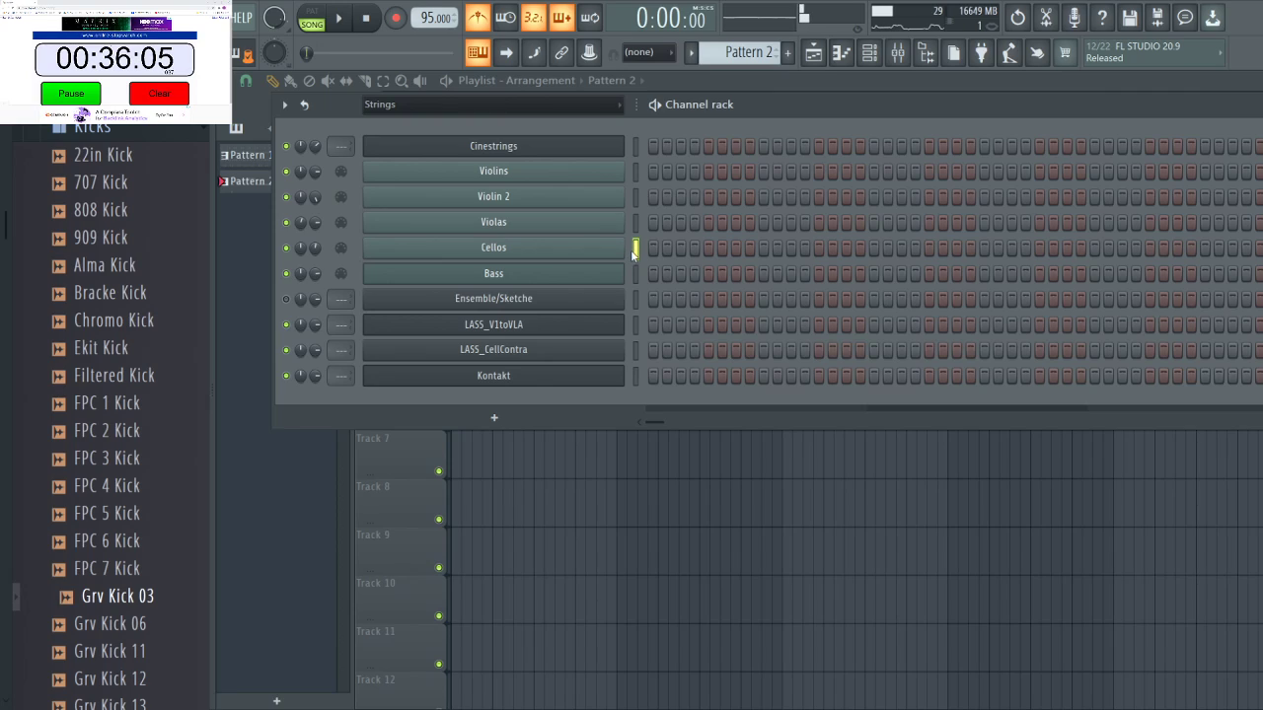
left_click(567, 254)
left_click_drag(496, 227, 651, 268)
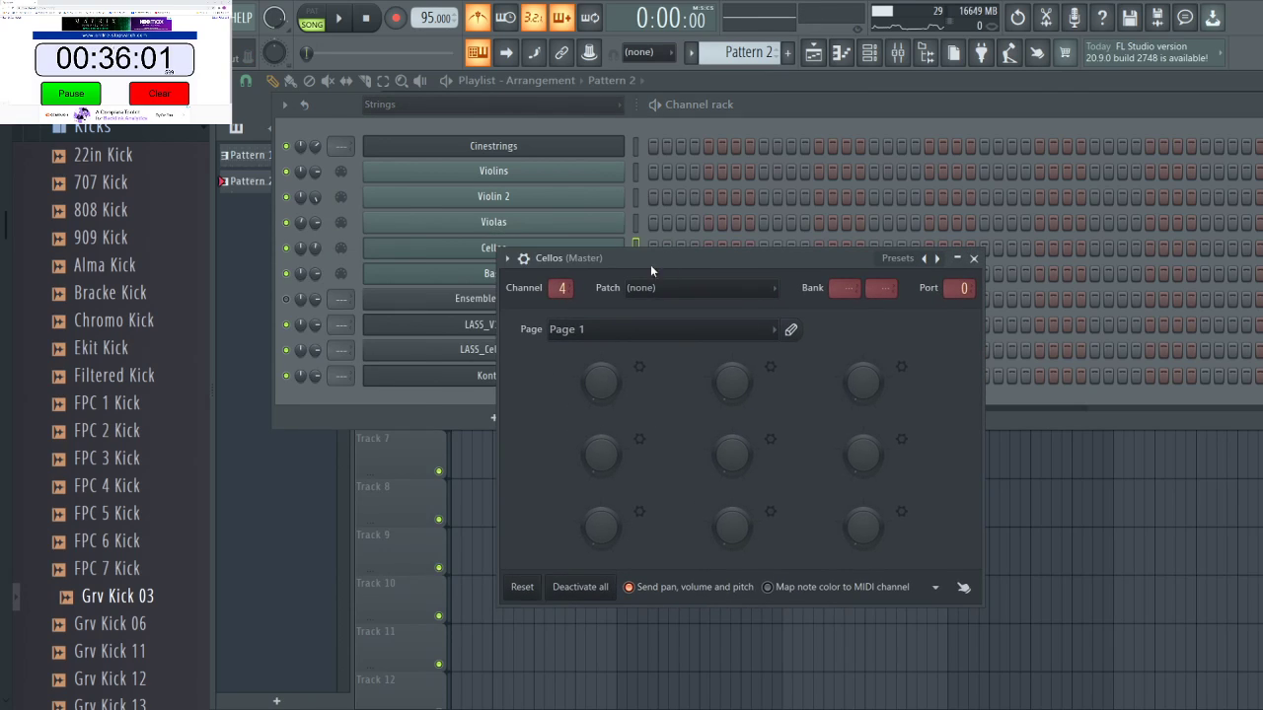
left_click(490, 274)
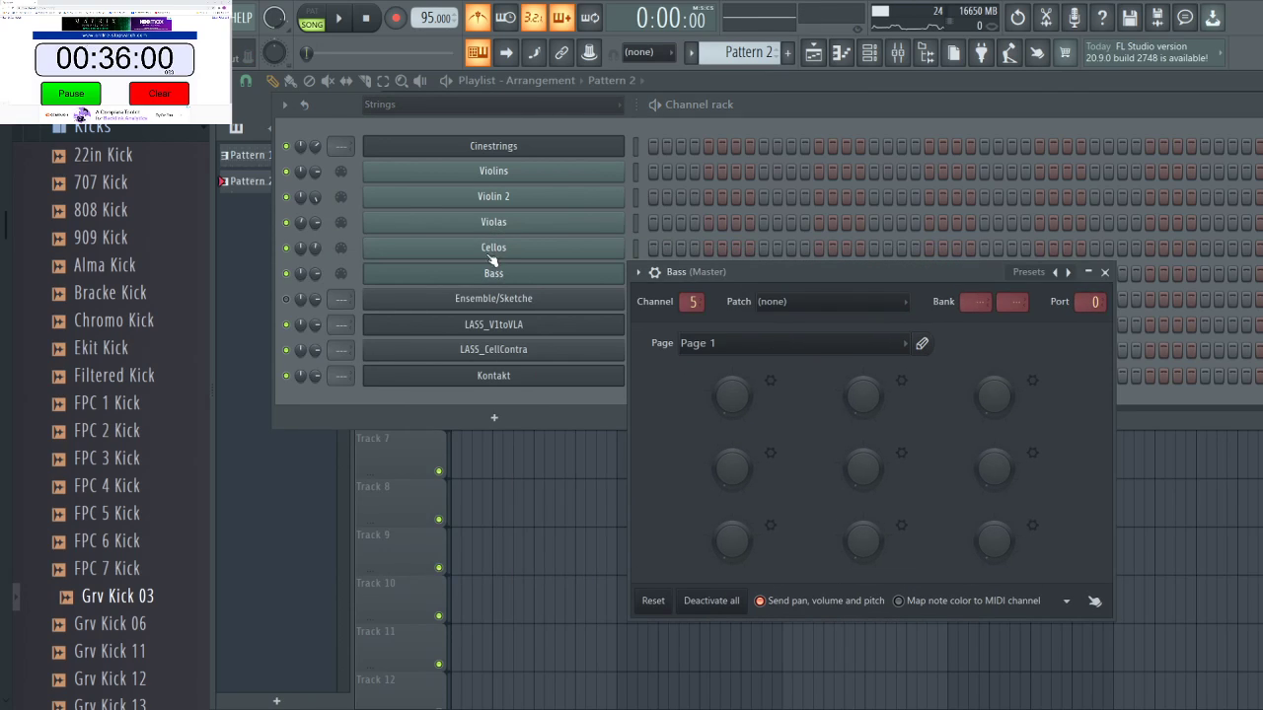
left_click(496, 147)
scroll(1085, 228, "down", 2)
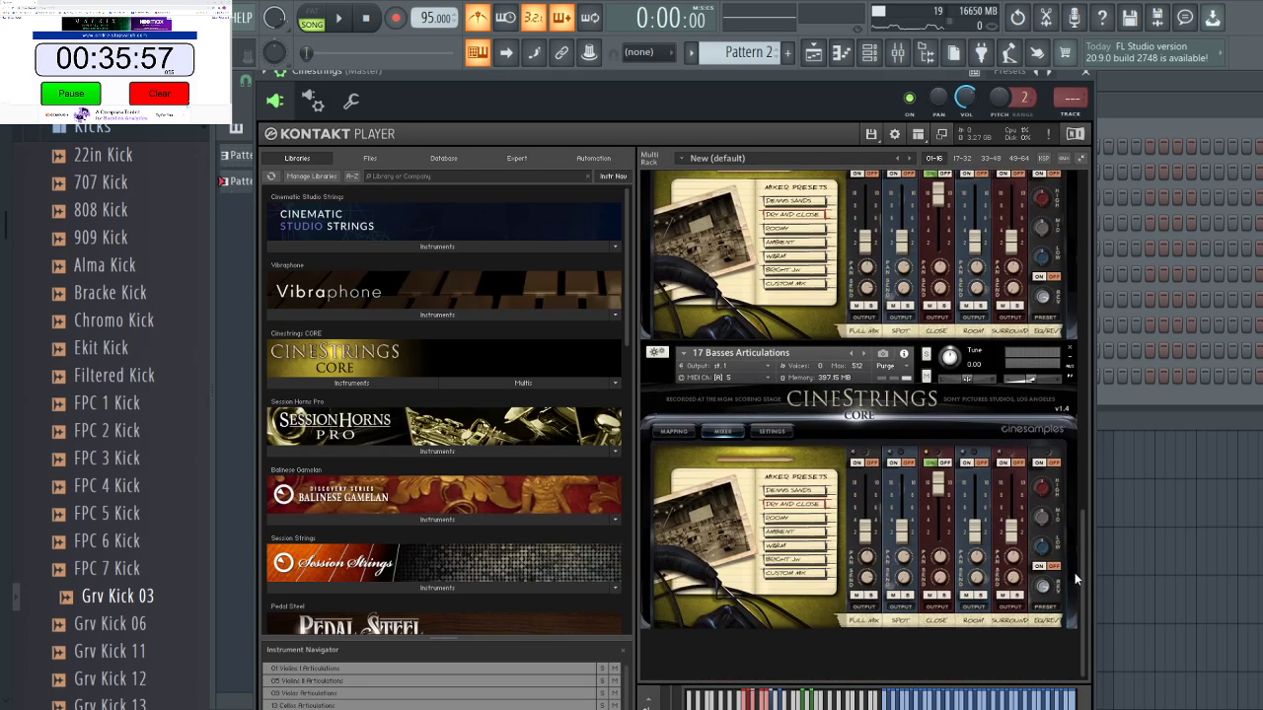
scroll(1061, 496, "up", 4)
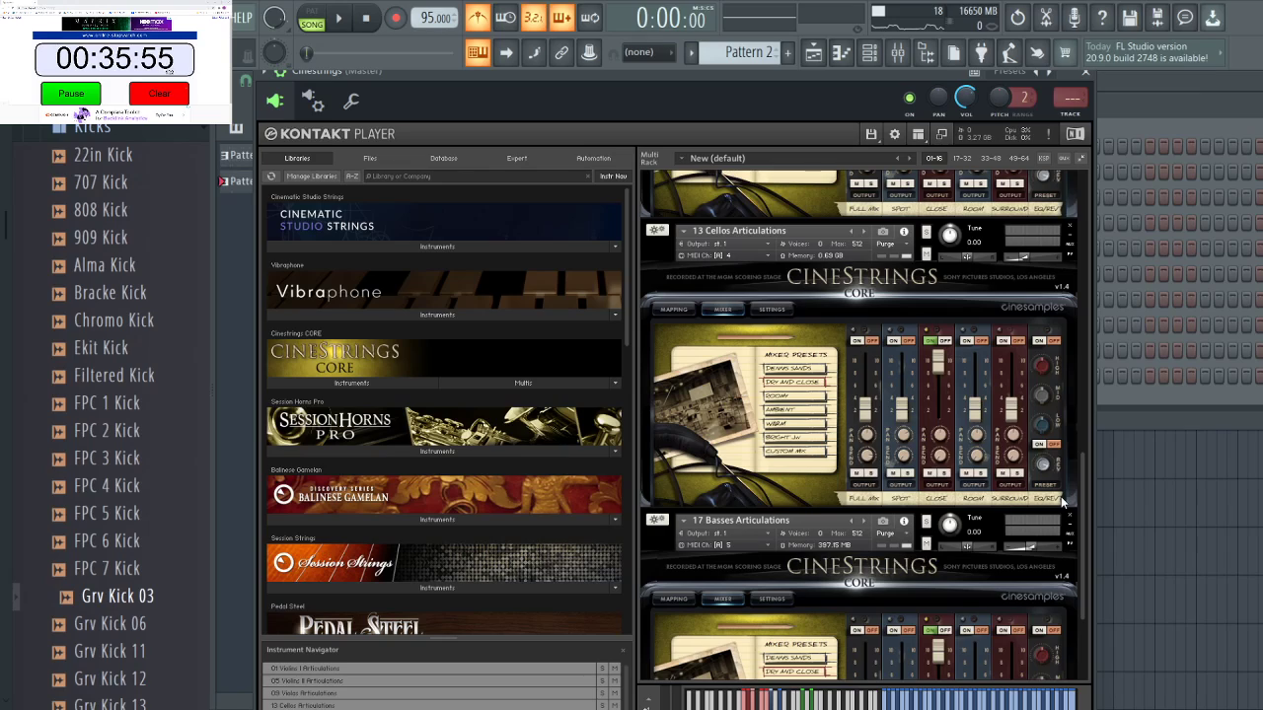
left_click(688, 309)
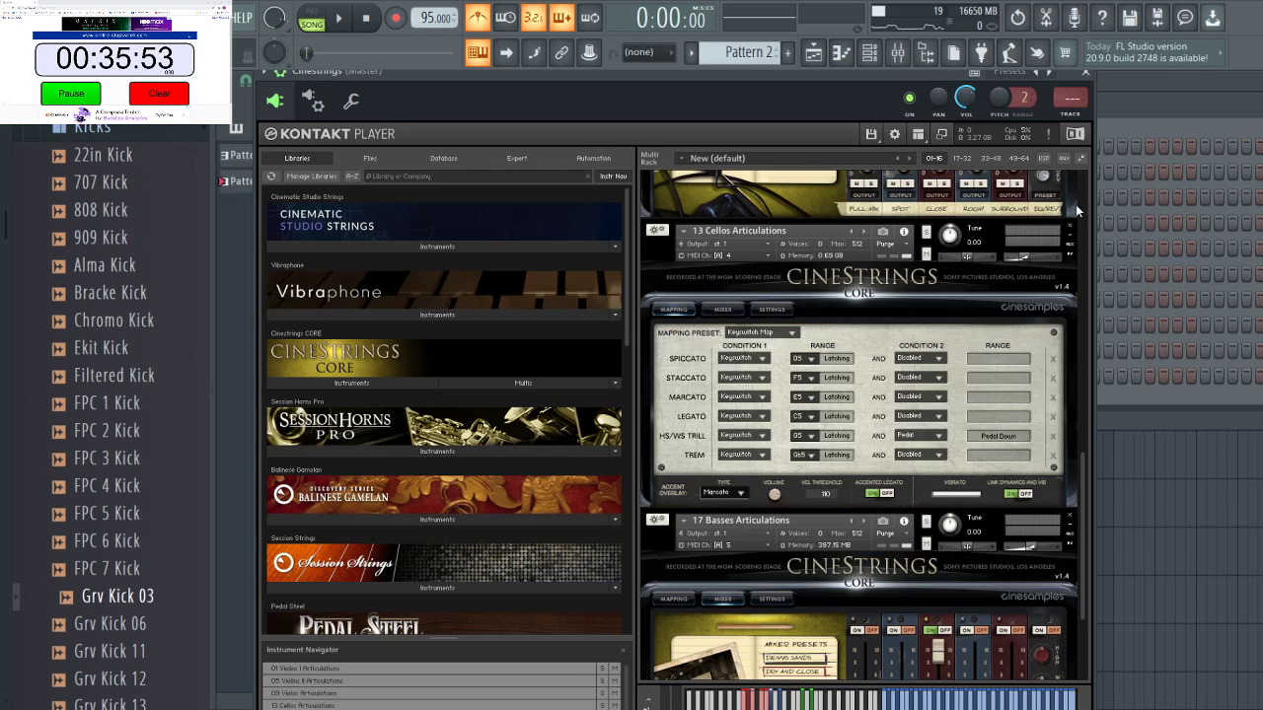
Select the Cellos channel in the Strings group and play the arrangement to try out a cello part.
left_click(1138, 117)
left_click_drag(1139, 110, 1134, 107)
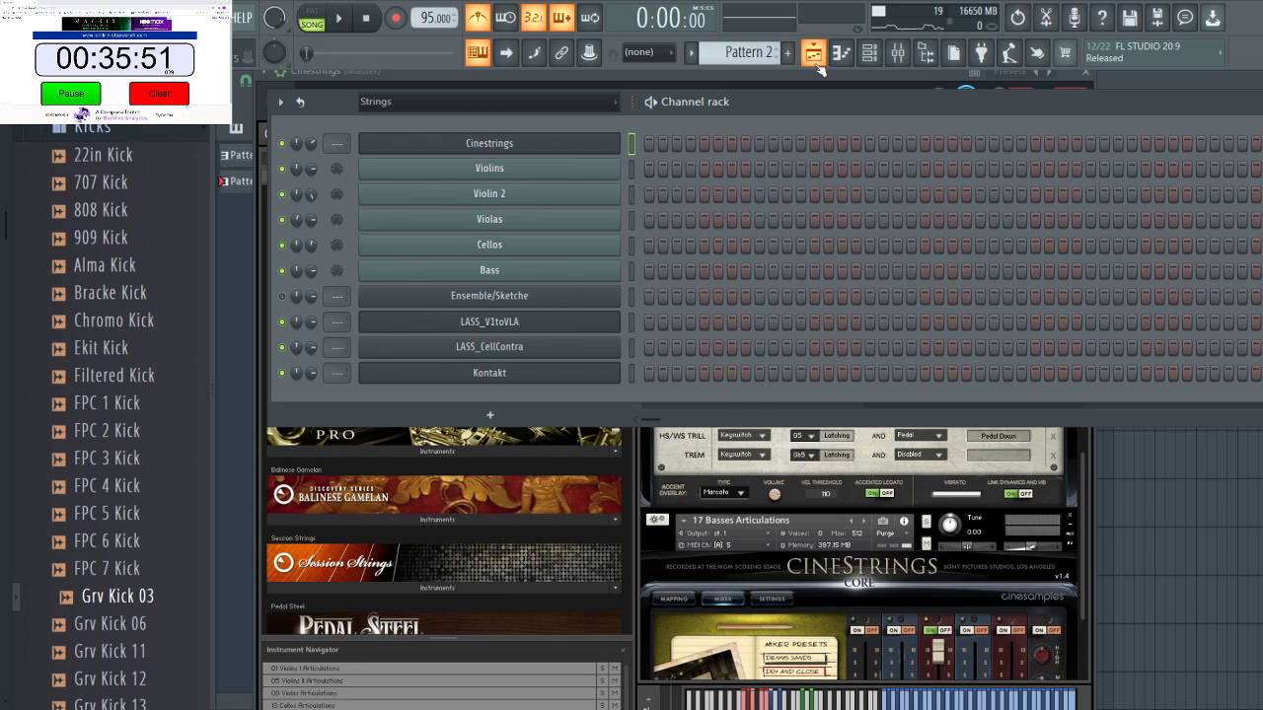
left_click(813, 58)
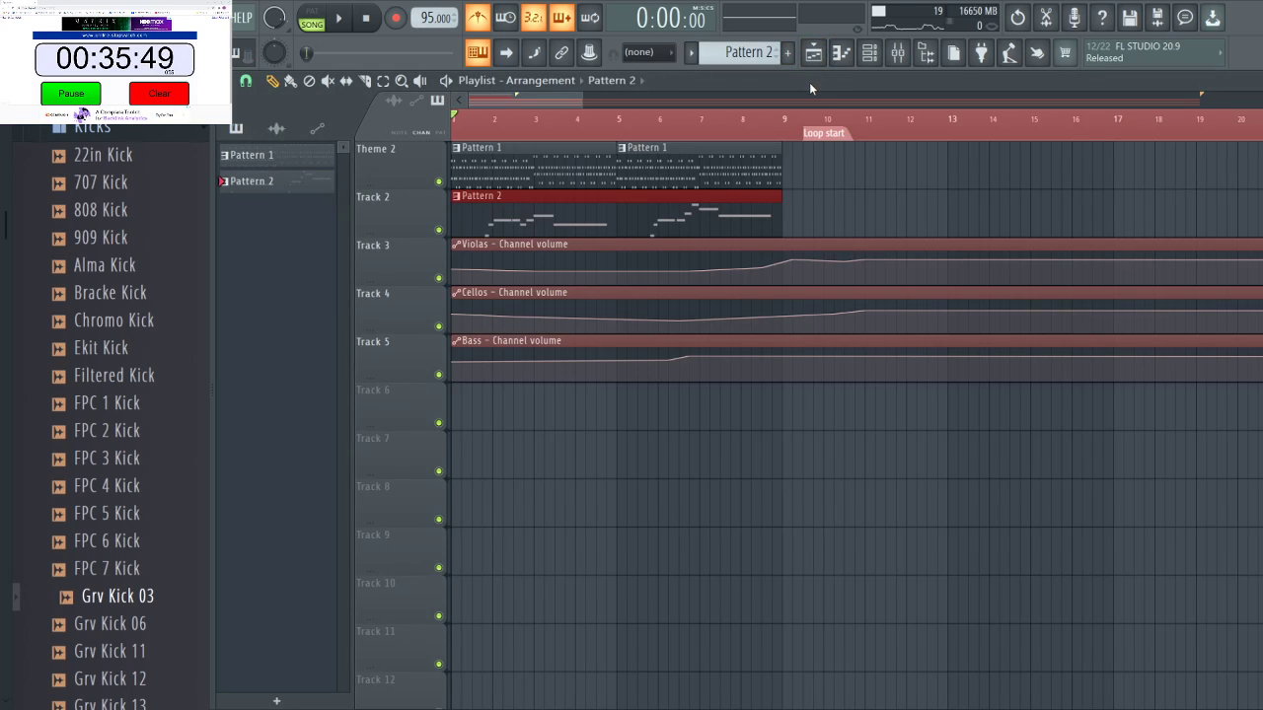
left_click(868, 56)
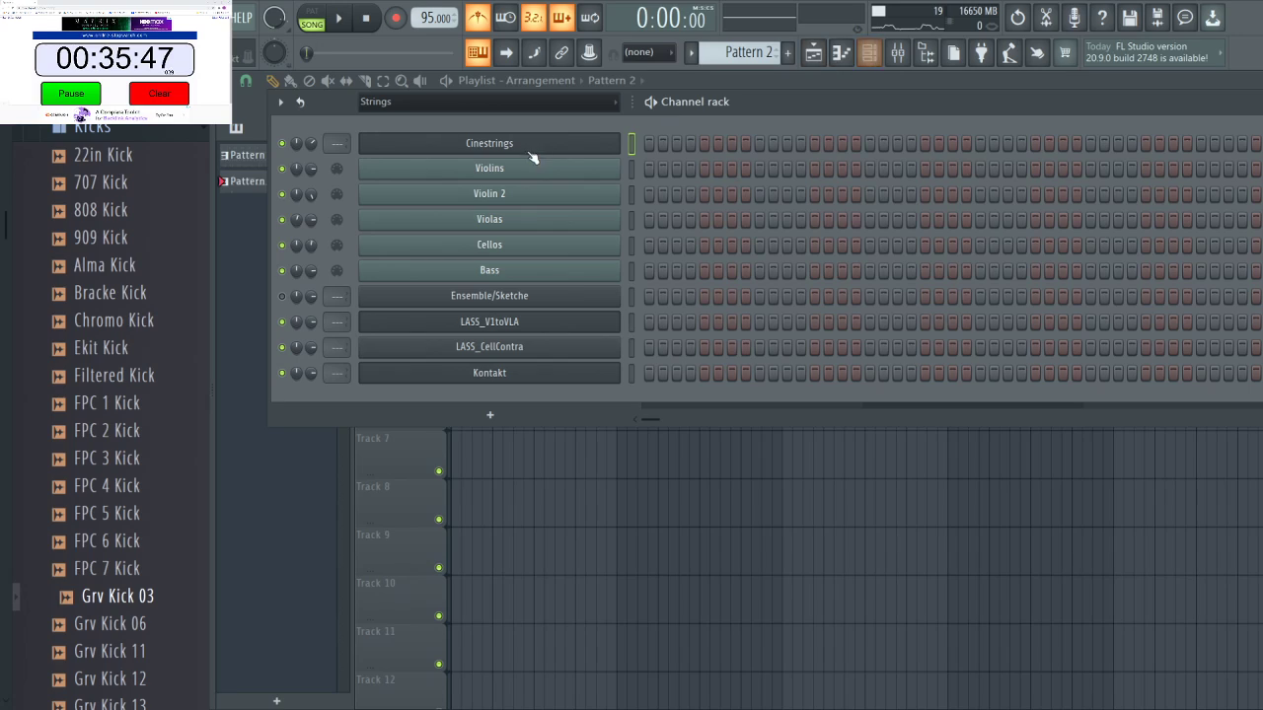
left_click(632, 245)
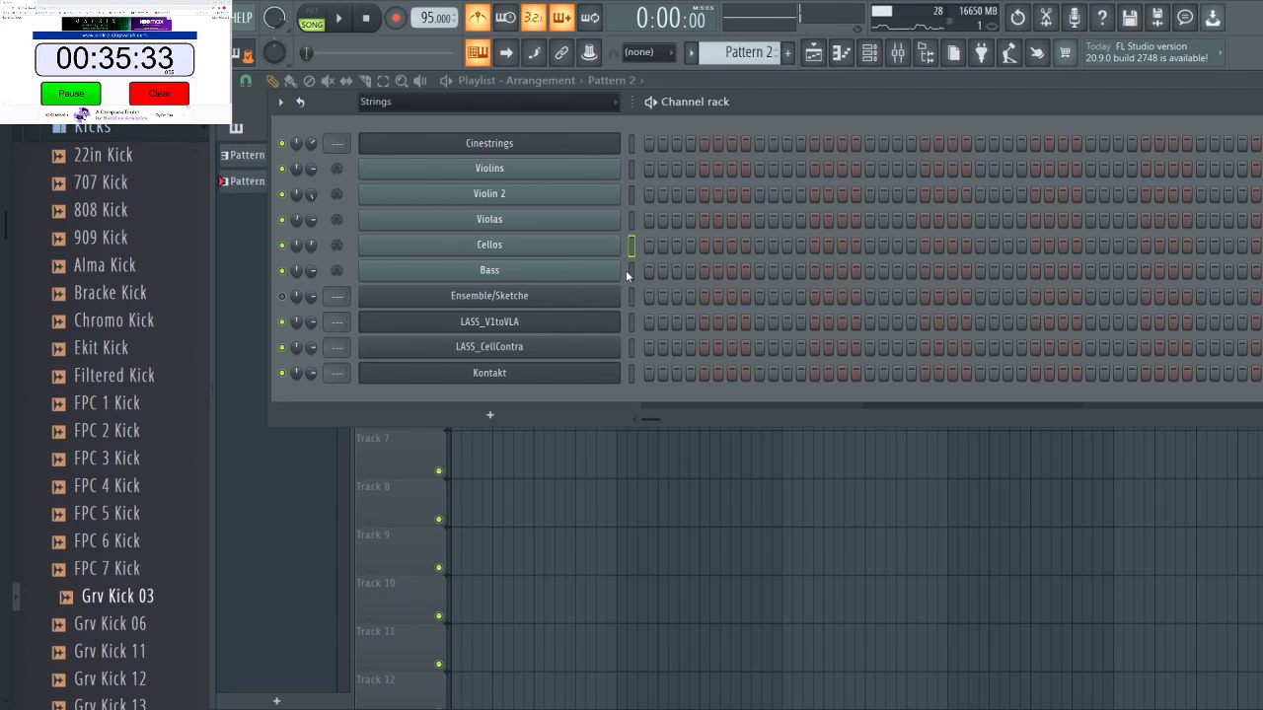
key("space")
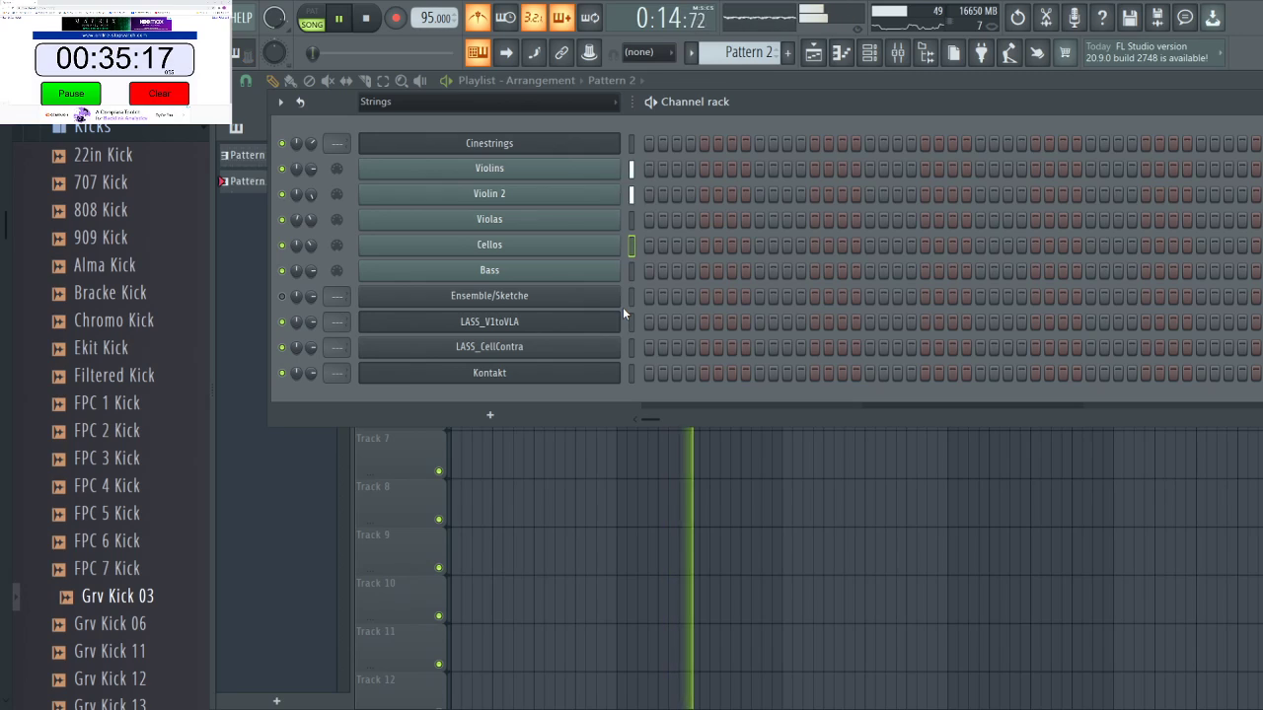
key("space")
Raise the dip in the Cellos channel volume automation to a nearly flat line and play back the opening bars.
left_click(810, 61)
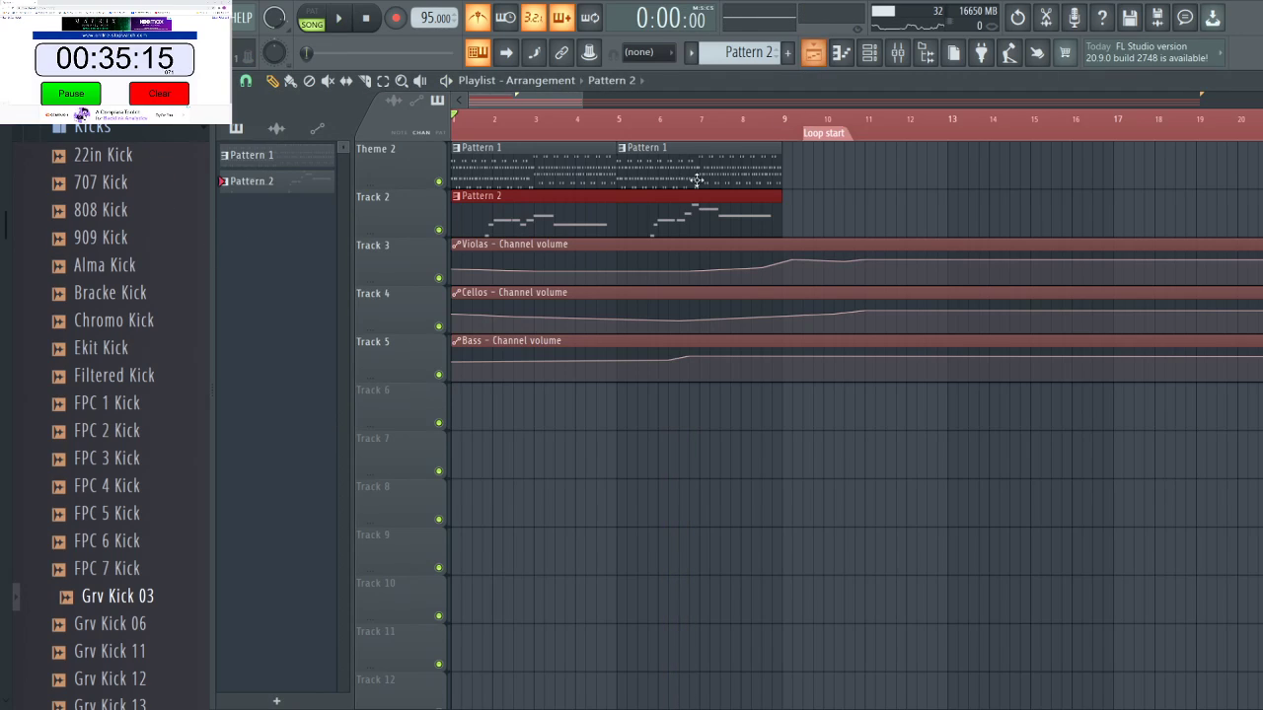
left_click_drag(678, 323, 680, 309)
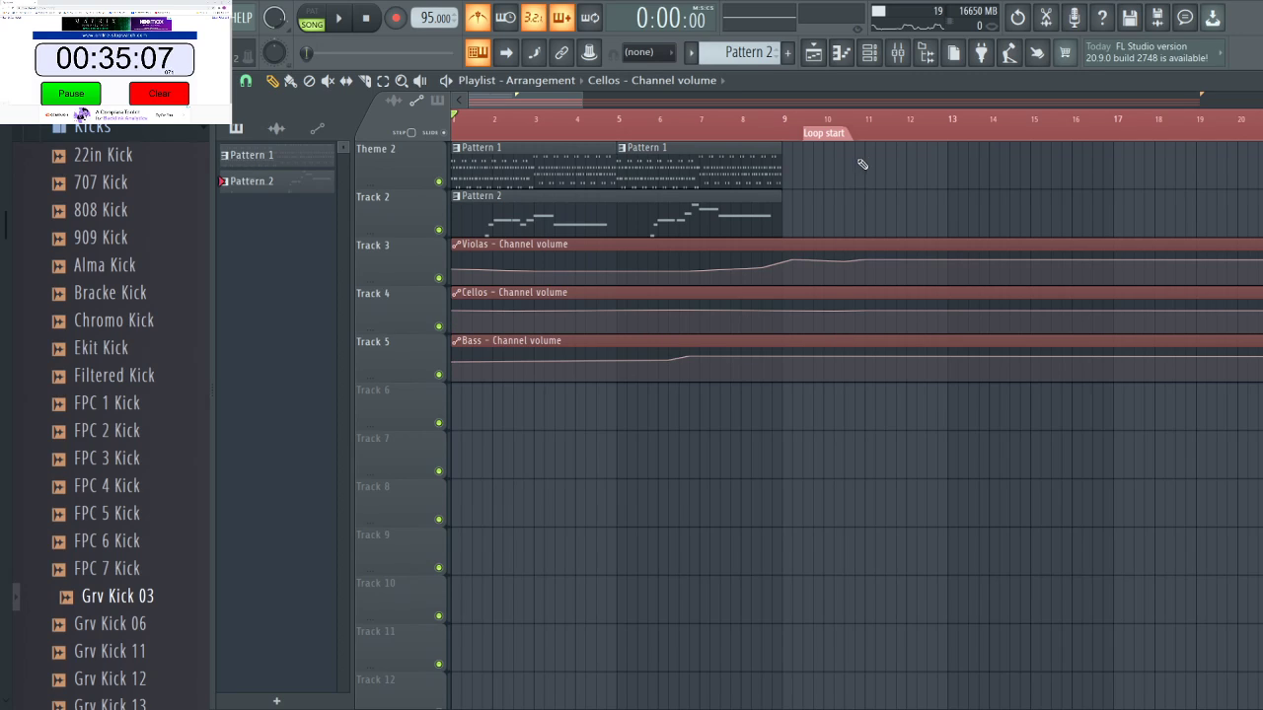
left_click(866, 63)
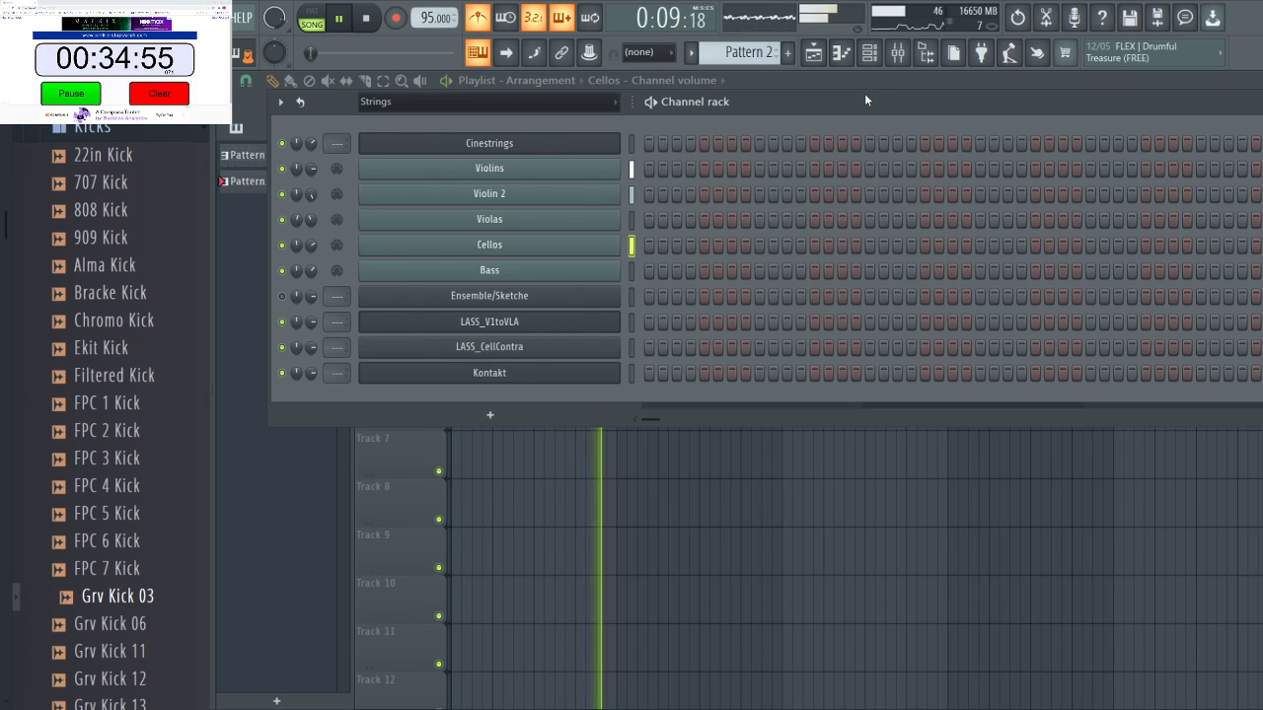
key("space")
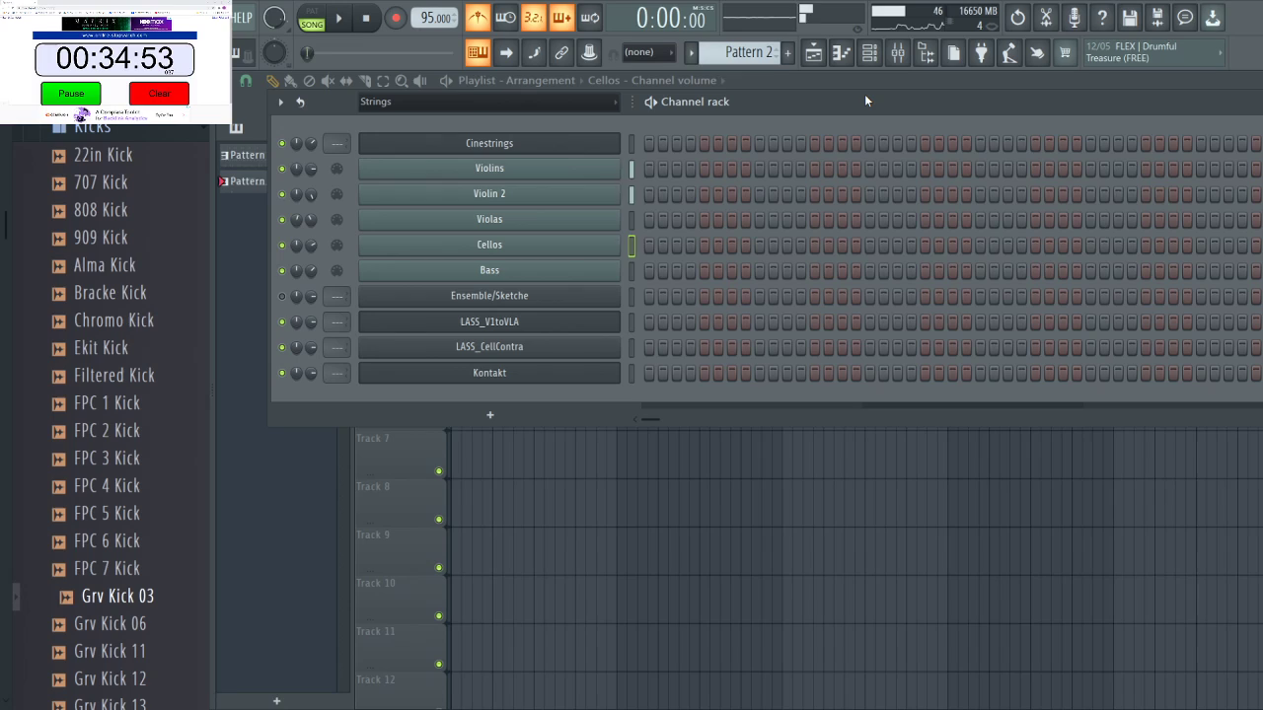
Rehearse the cello part along with playback and record it into Pattern 2 over bars 1 to 8.
key("space")
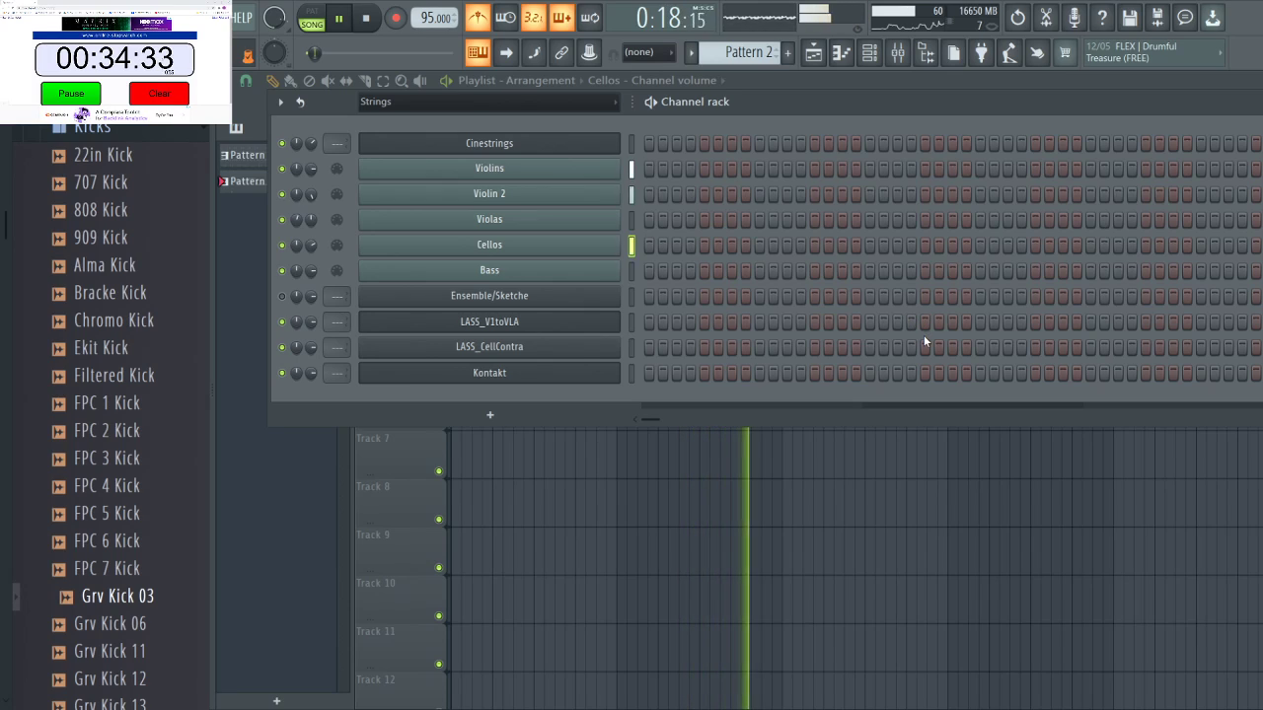
key("space")
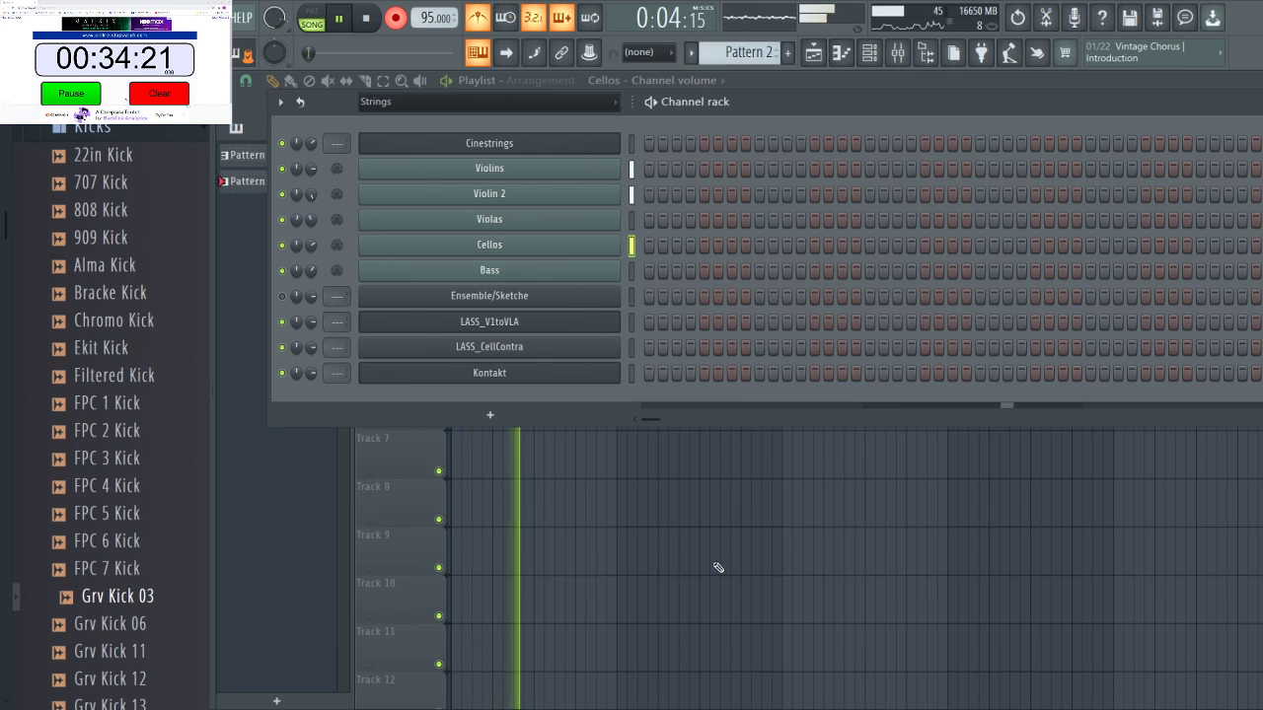
key("space")
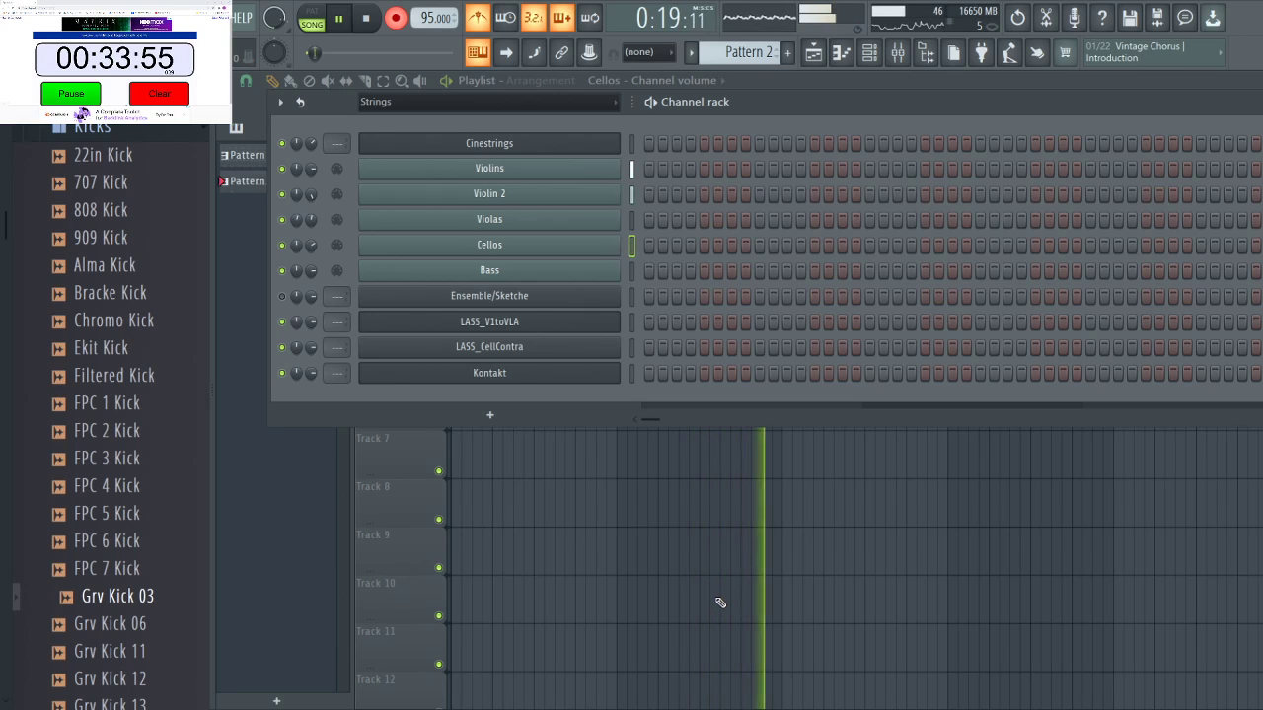
key("space")
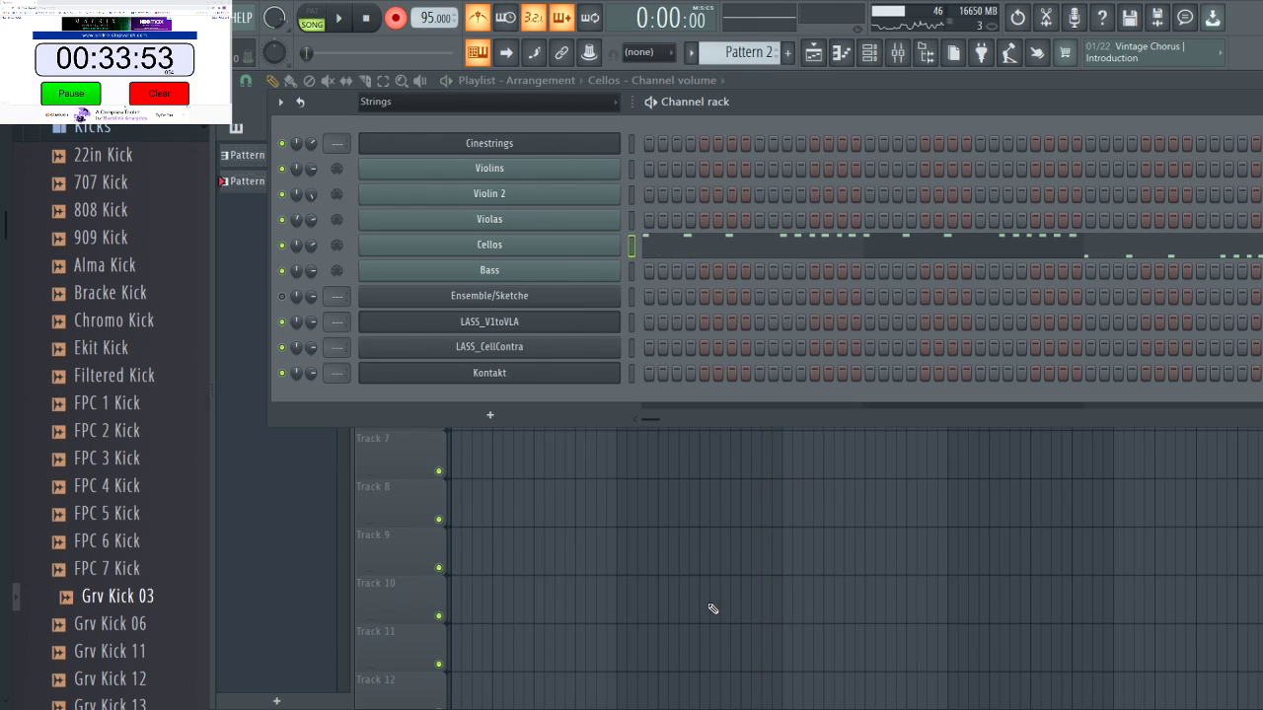
Paste the recorded Cellos notes into the Bass channel of Pattern 2 and open them in the piano roll.
key("ctrl+v")
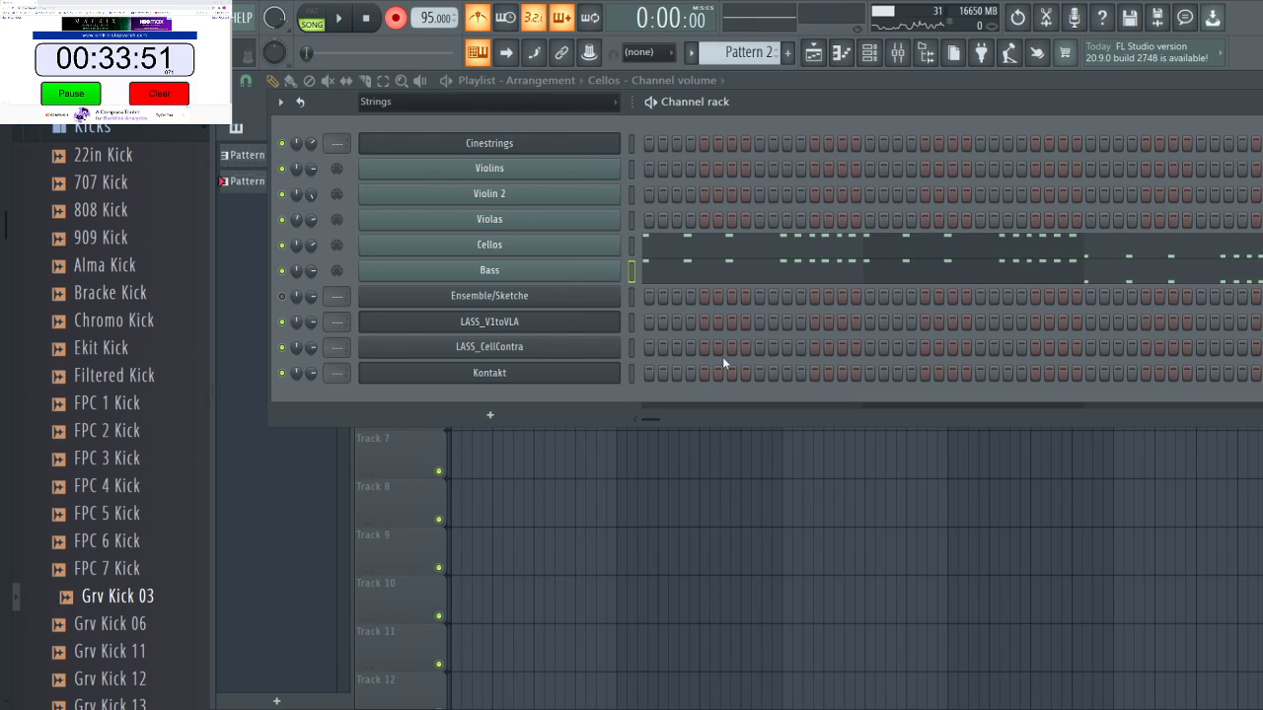
left_click(734, 277)
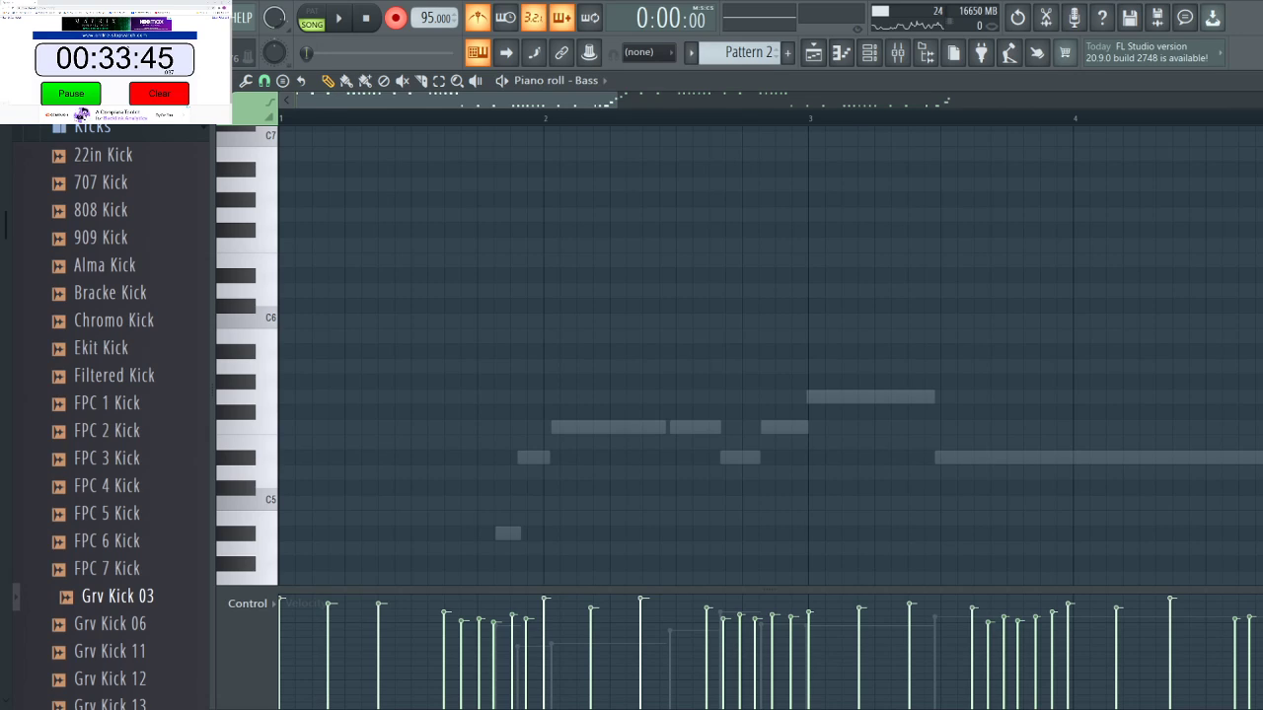
Play the arrangement with the doubled low strings and show the Brass group in the channel rack.
left_click(815, 53)
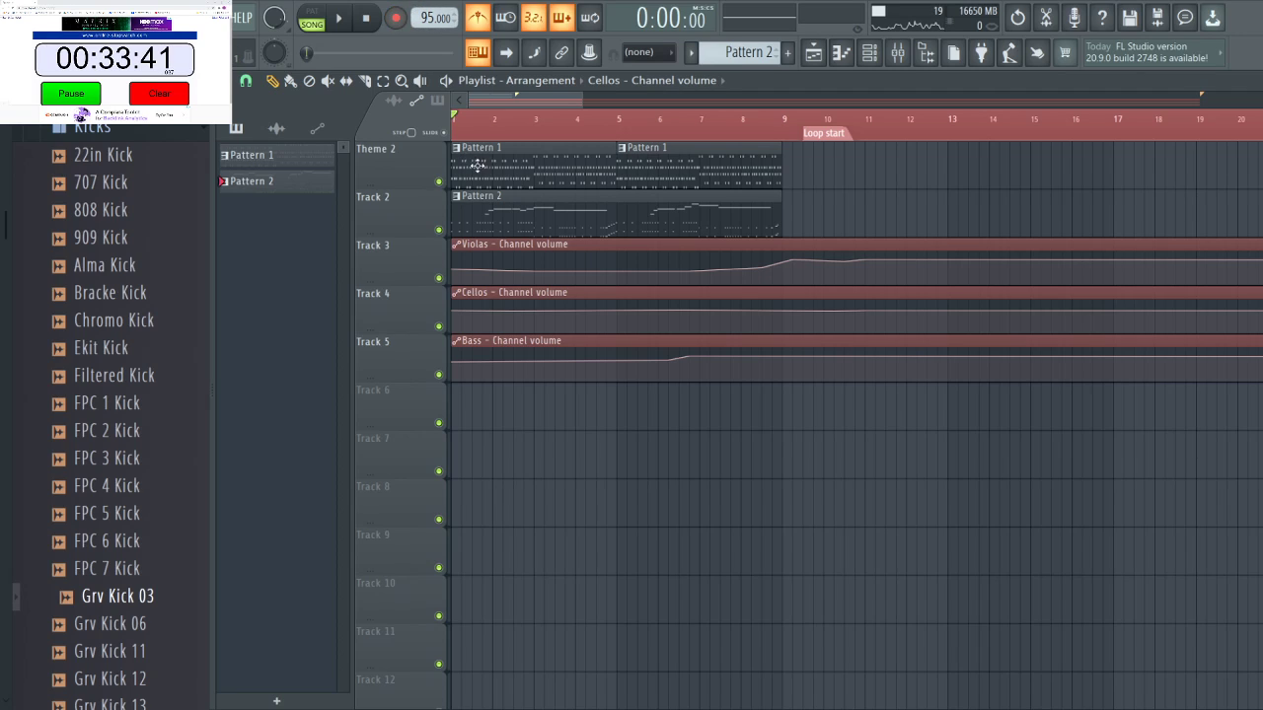
key("space")
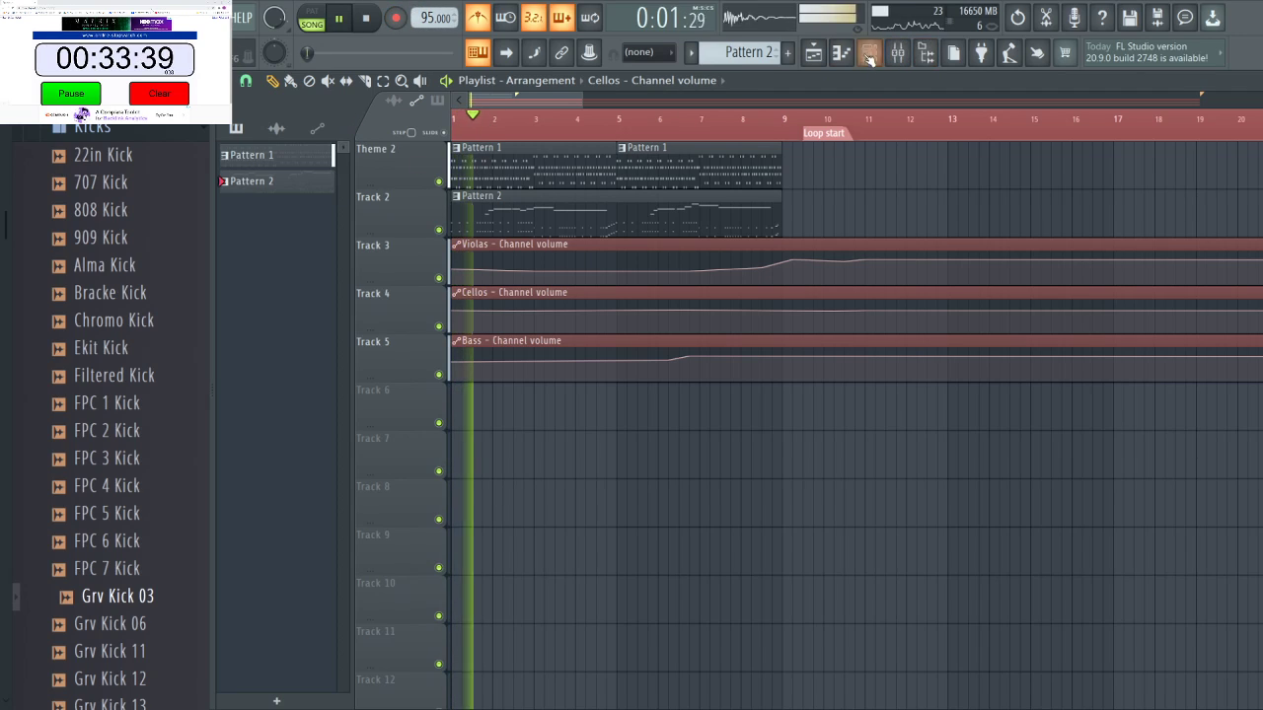
left_click(869, 53)
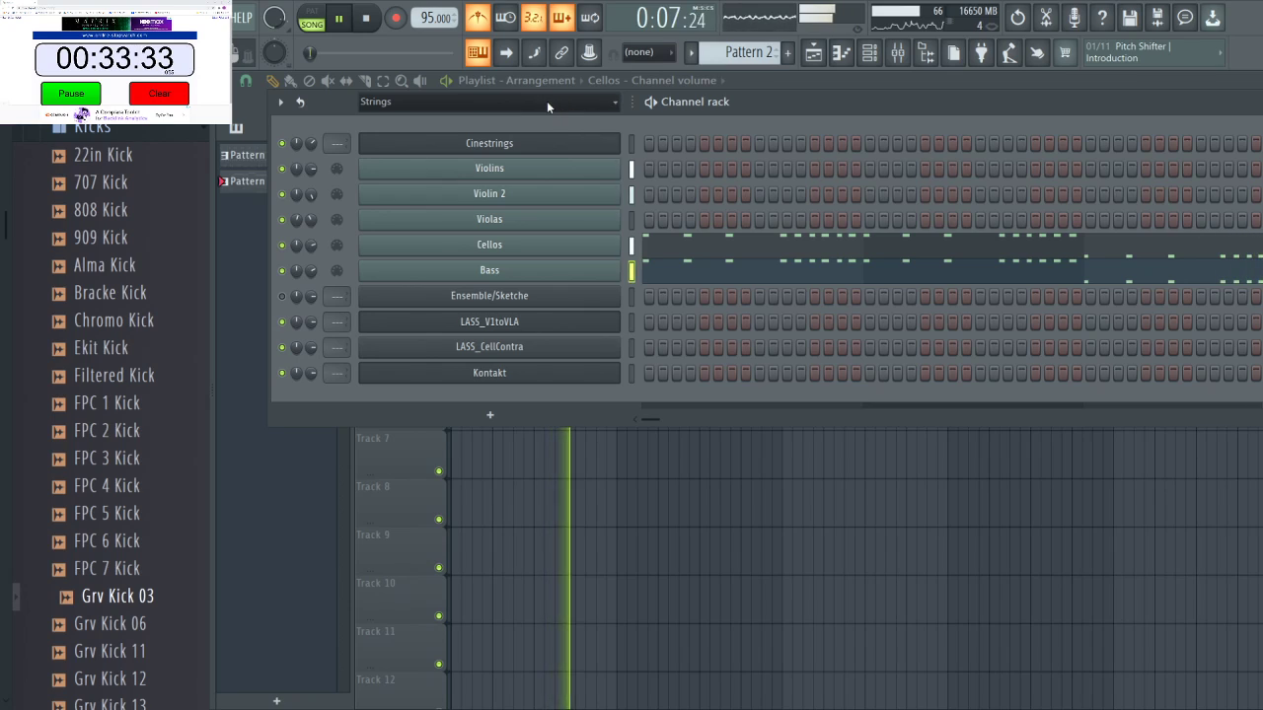
left_click(386, 156)
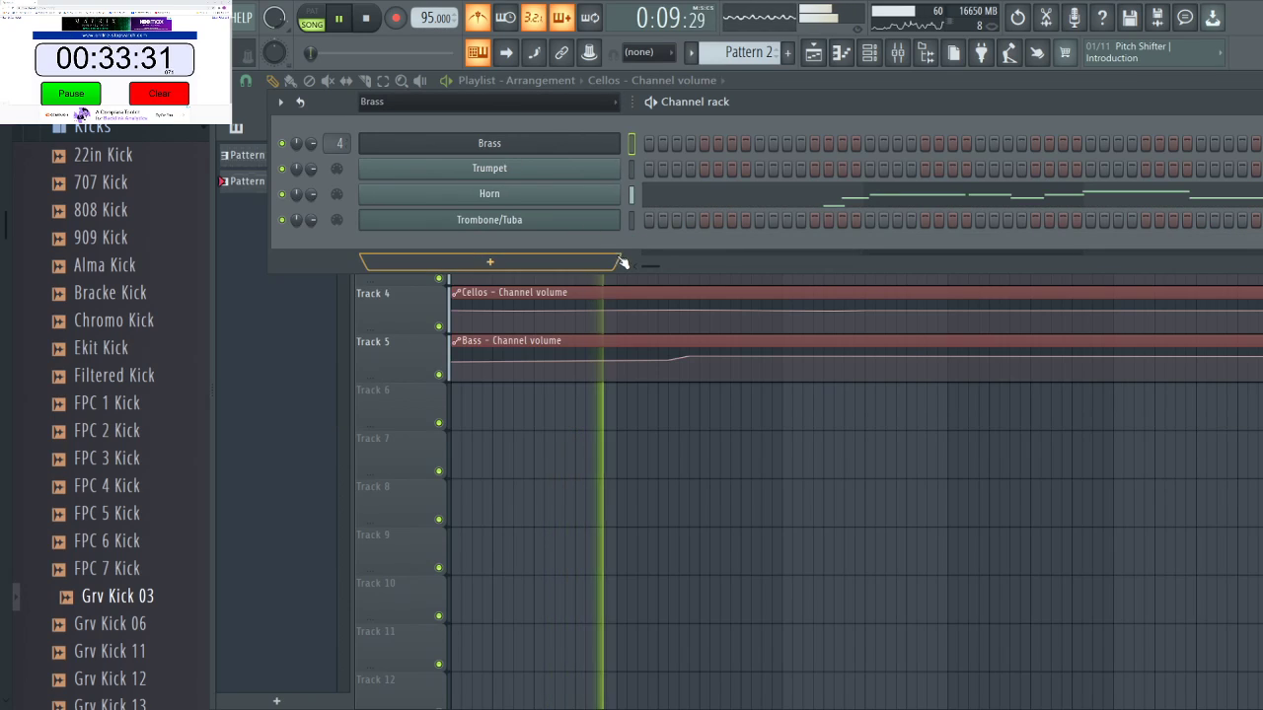
key("space")
Clone the Trombone/Tuba channel and remove the 05 Ensemble Low Brass instrument from the Brass Kontakt rack.
left_click(632, 219)
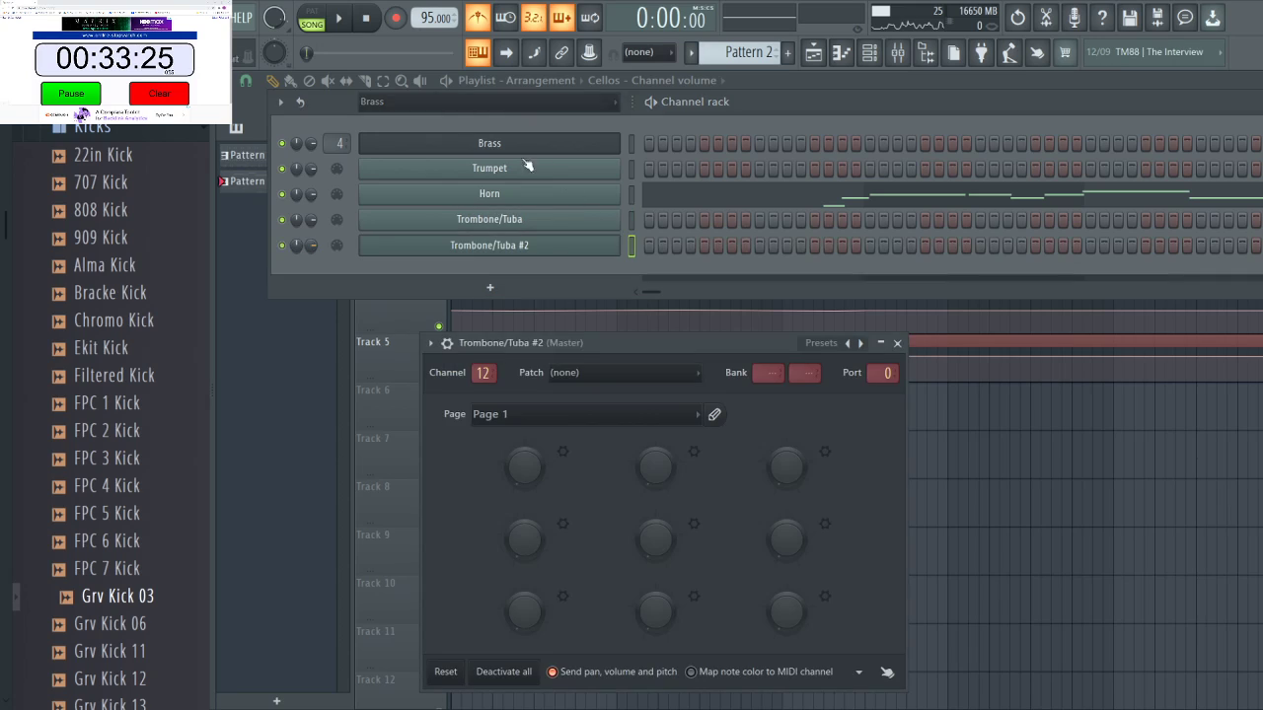
left_click(518, 144)
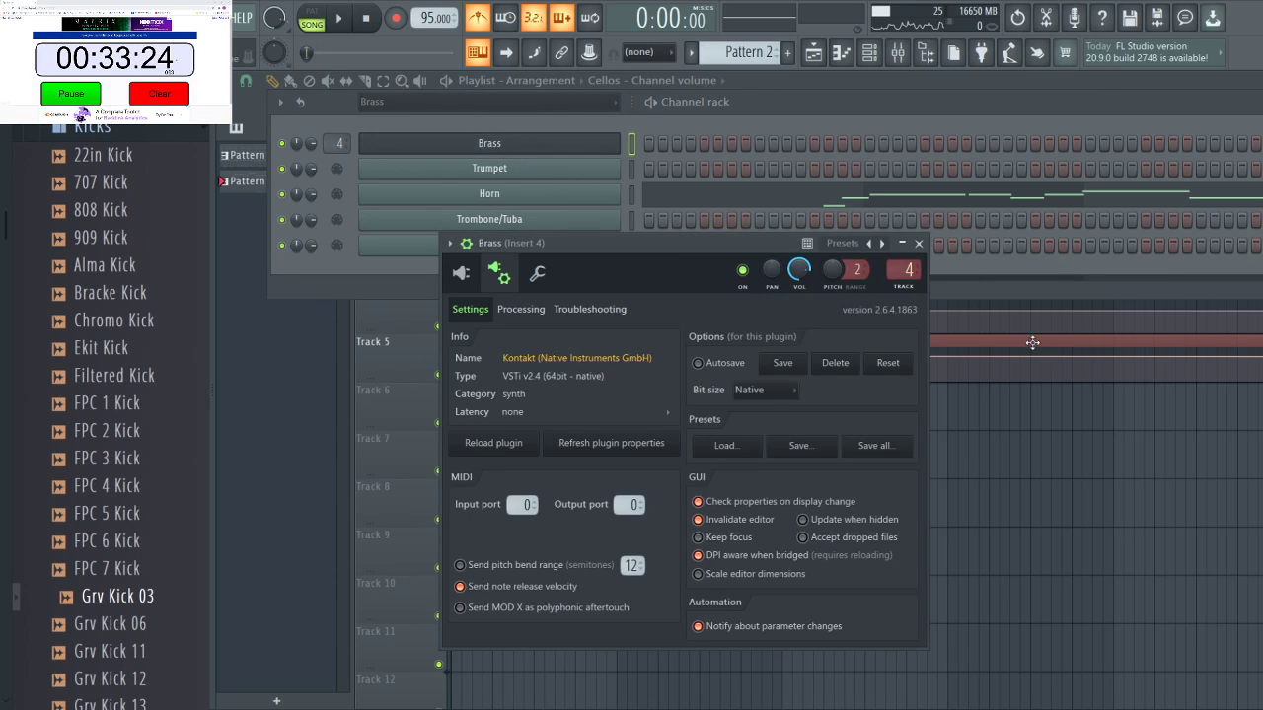
left_click(460, 275)
scroll(1045, 526, "down", 3)
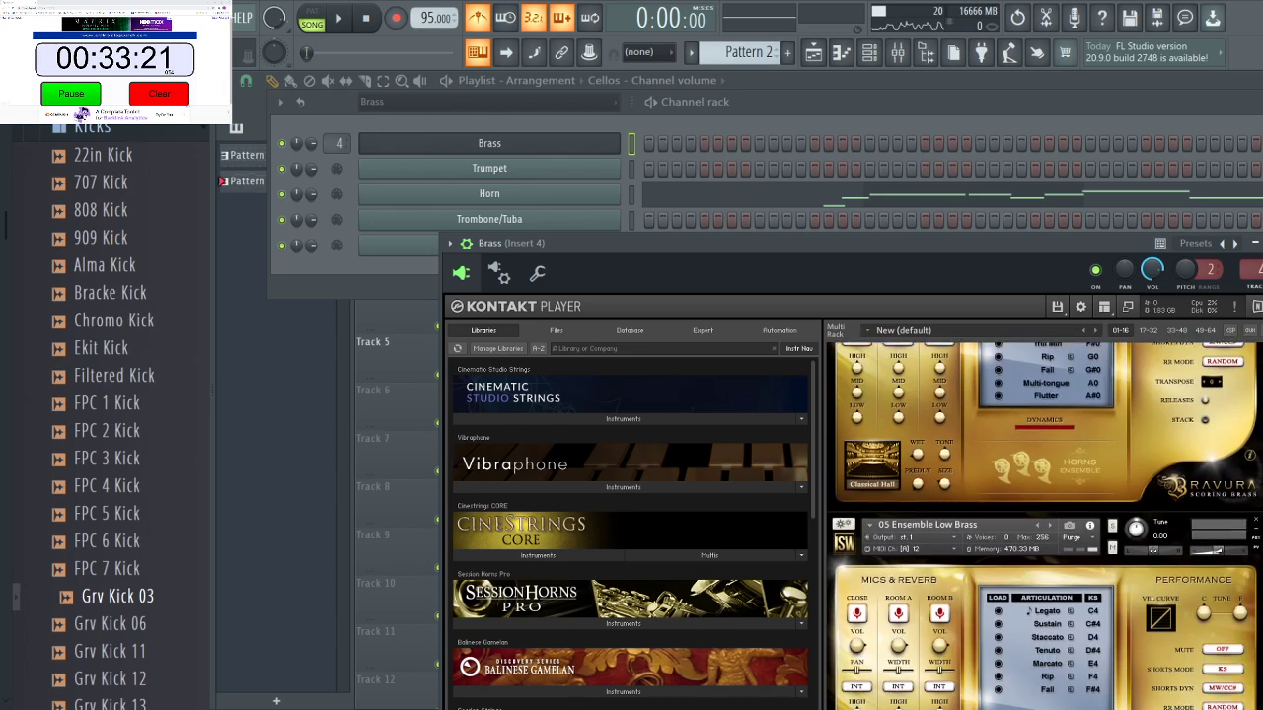
scroll(1045, 526, "down", 5)
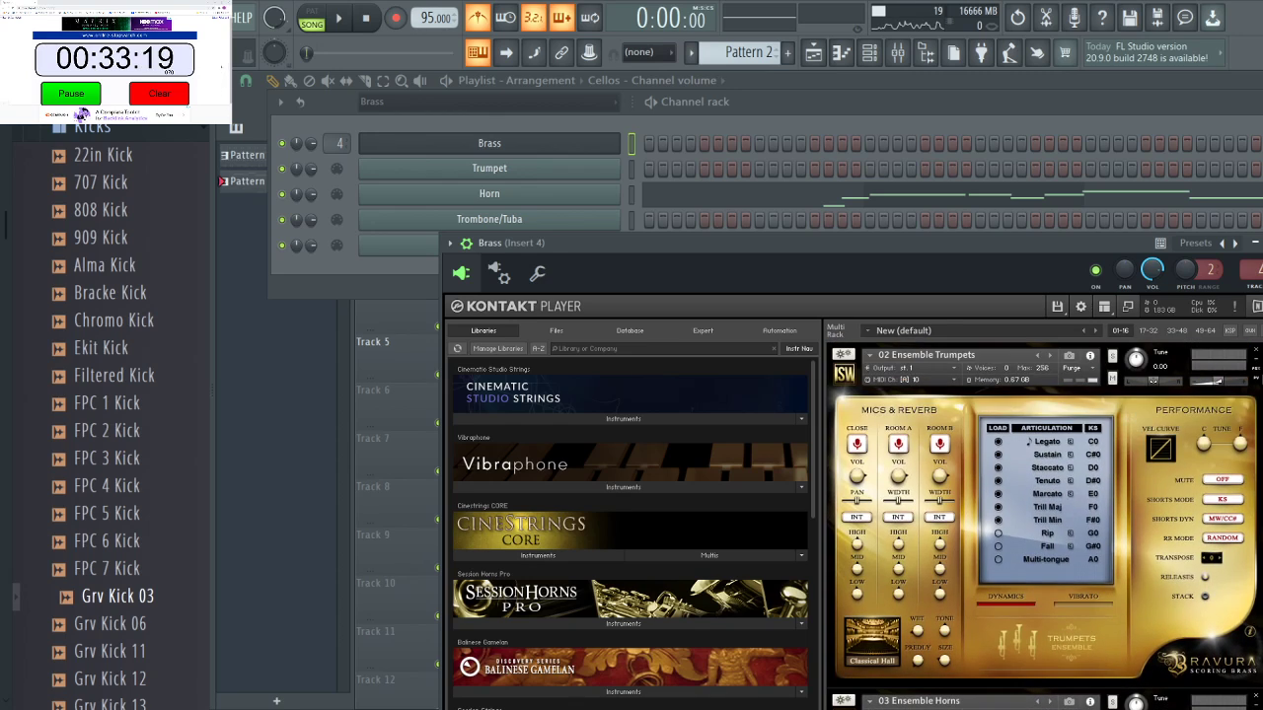
left_click_drag(916, 245, 895, 147)
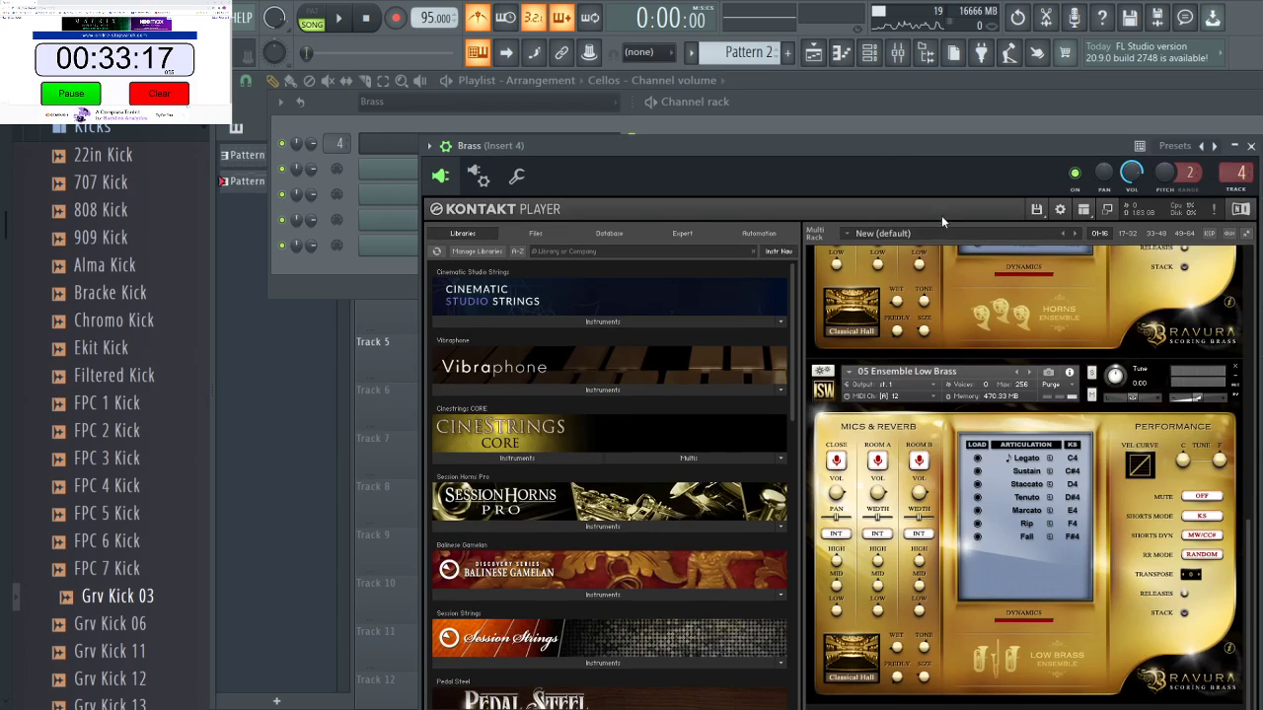
scroll(829, 410, "up", 6)
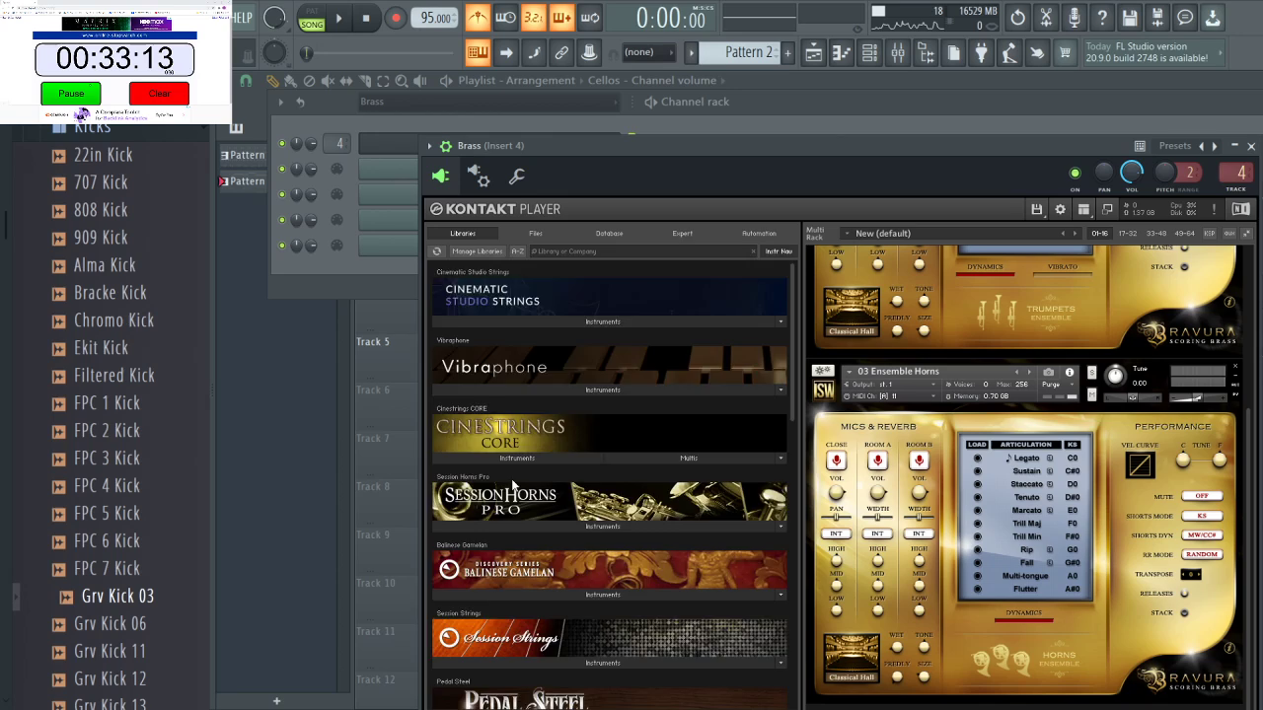
Load 04 Ensemble Trombones from Bravura Scoring Brass into the Brass Kontakt rack and set its MIDI channel to 12.
scroll(512, 483, "down", 10)
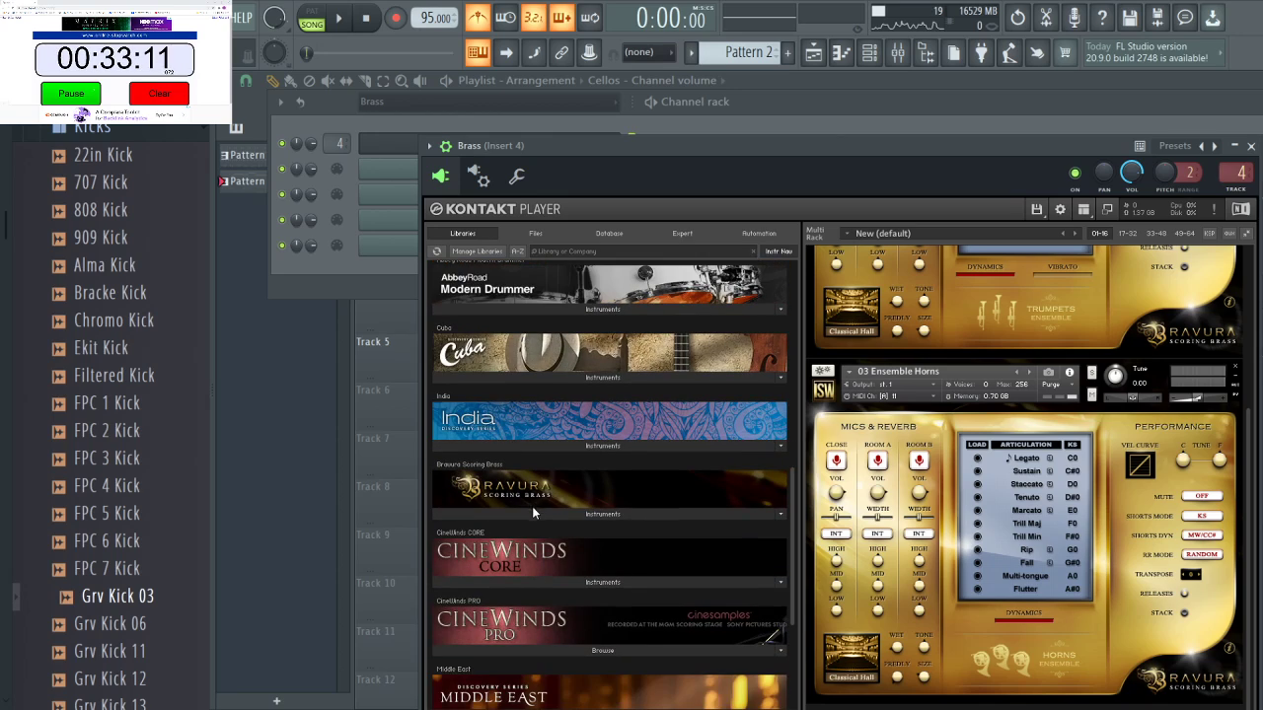
left_click(528, 514)
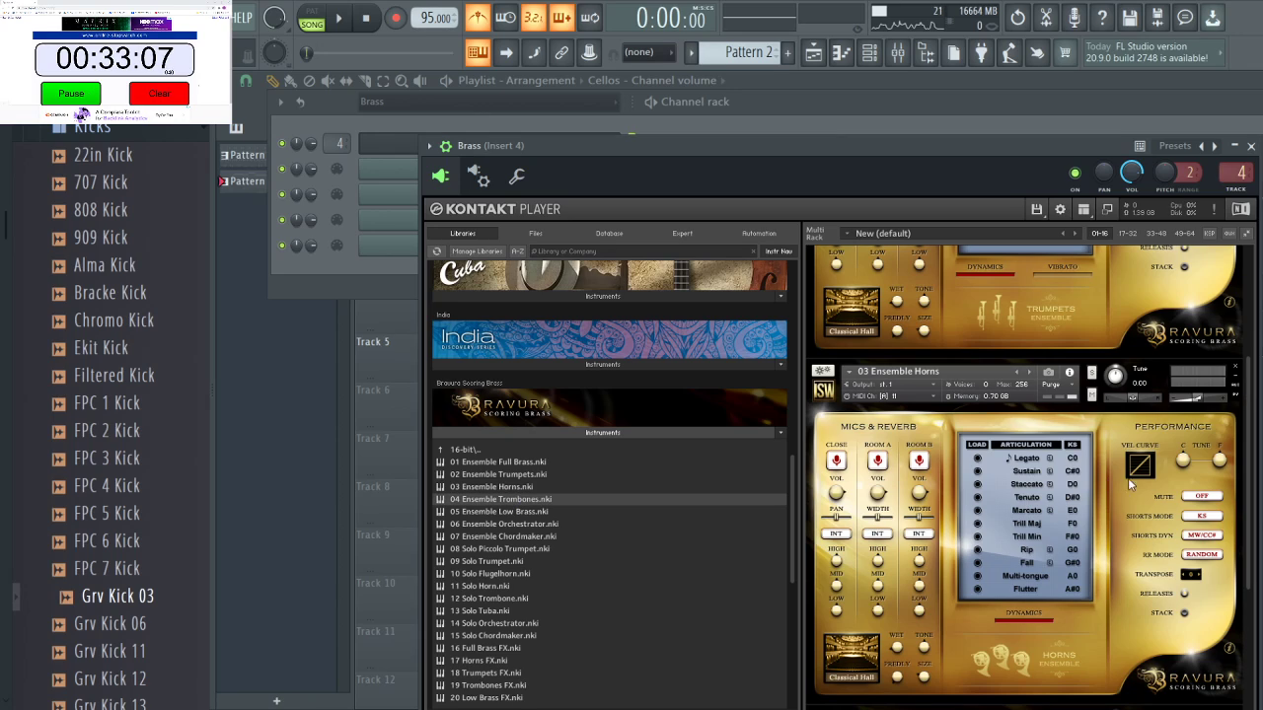
left_click_drag(1248, 451, 1253, 584)
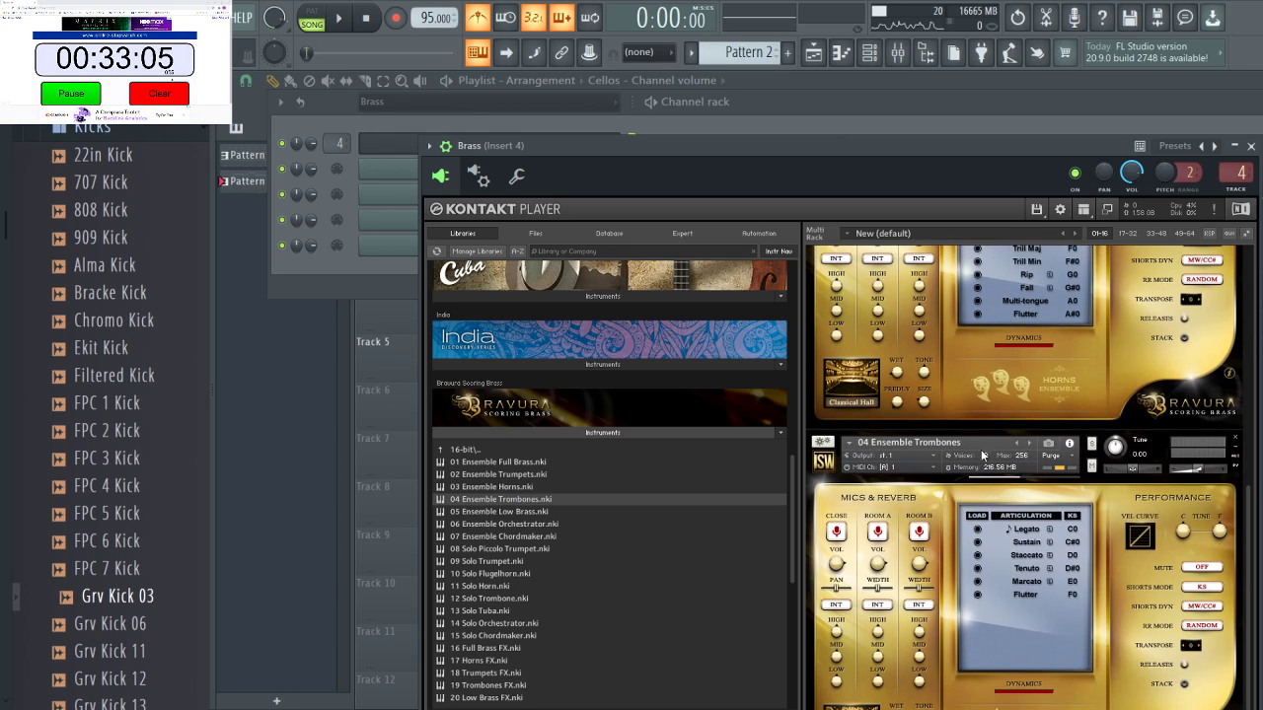
left_click(933, 467)
mouse_move(932, 491)
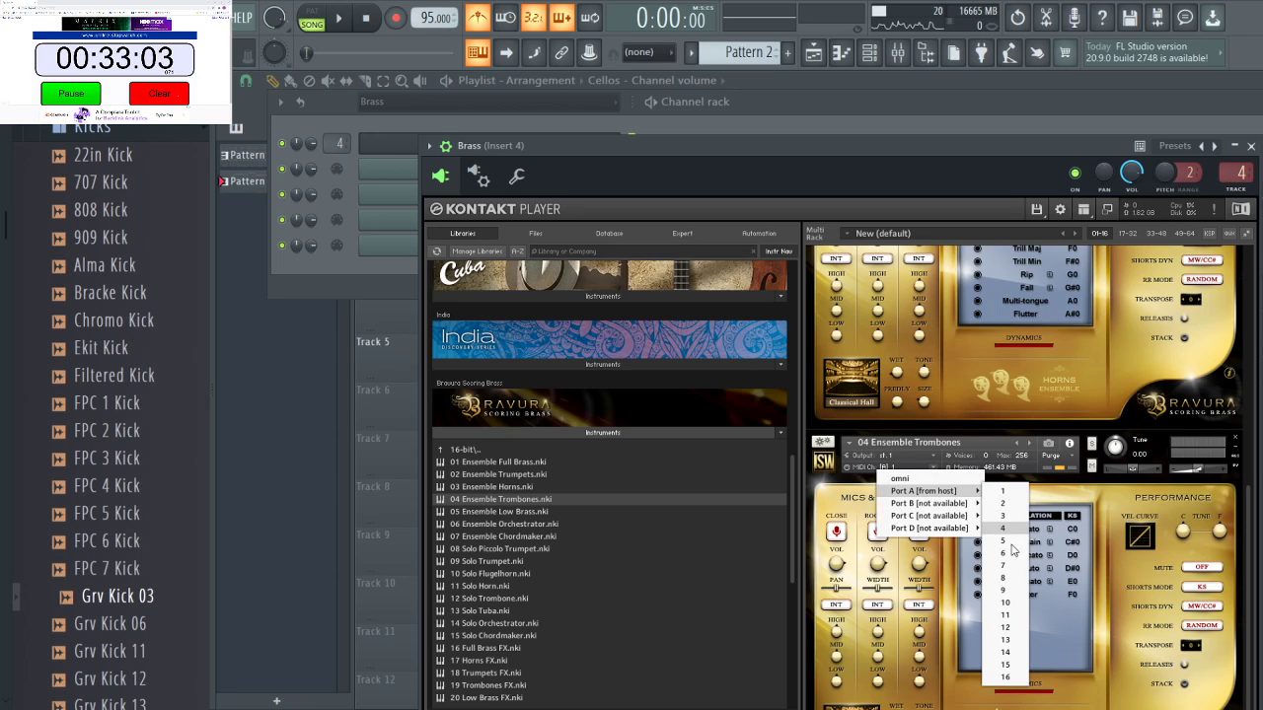
left_click(1005, 628)
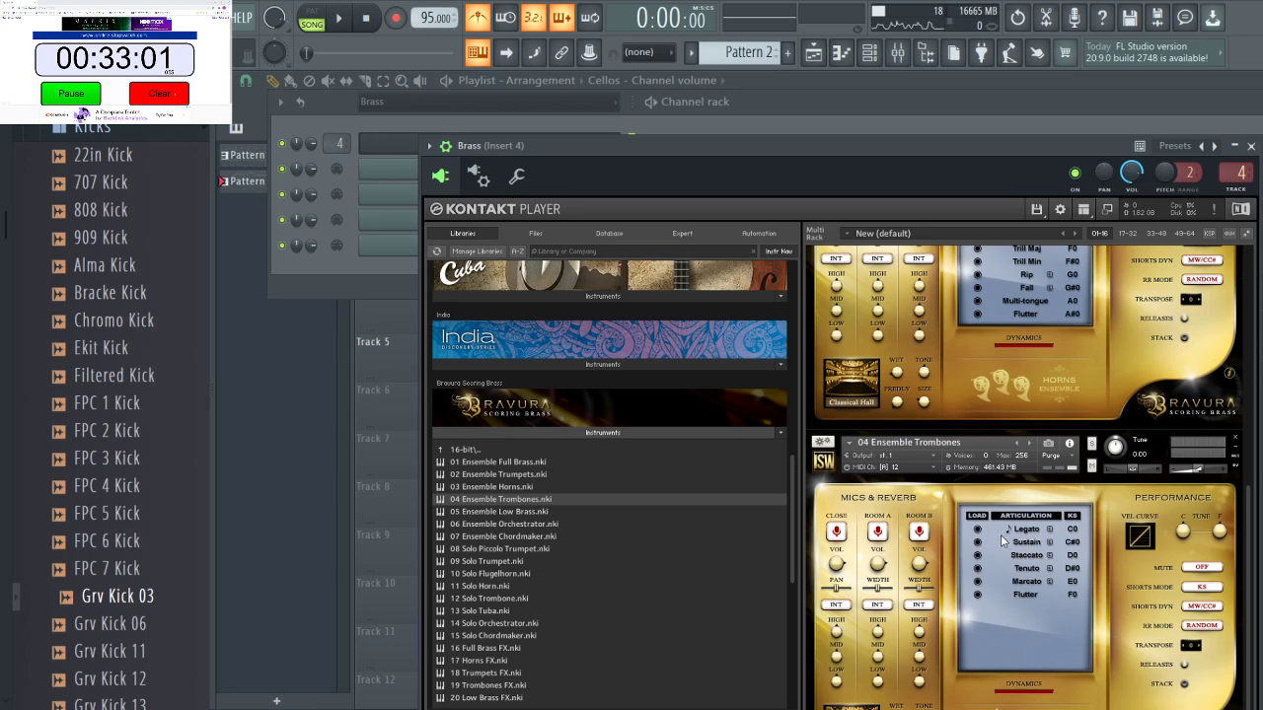
Select the Trombone/Tuba channel and rehearse a trombone part along with playback of the arrangement.
left_click(835, 110)
left_click(632, 218)
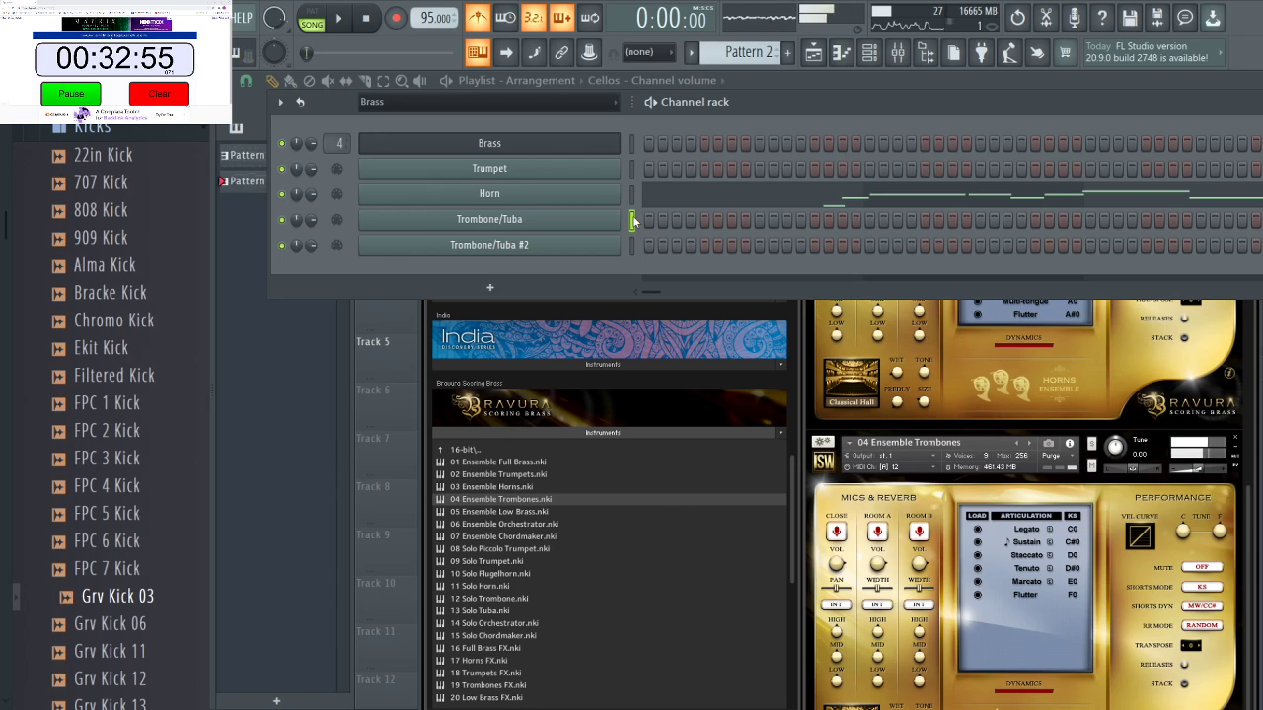
key("space")
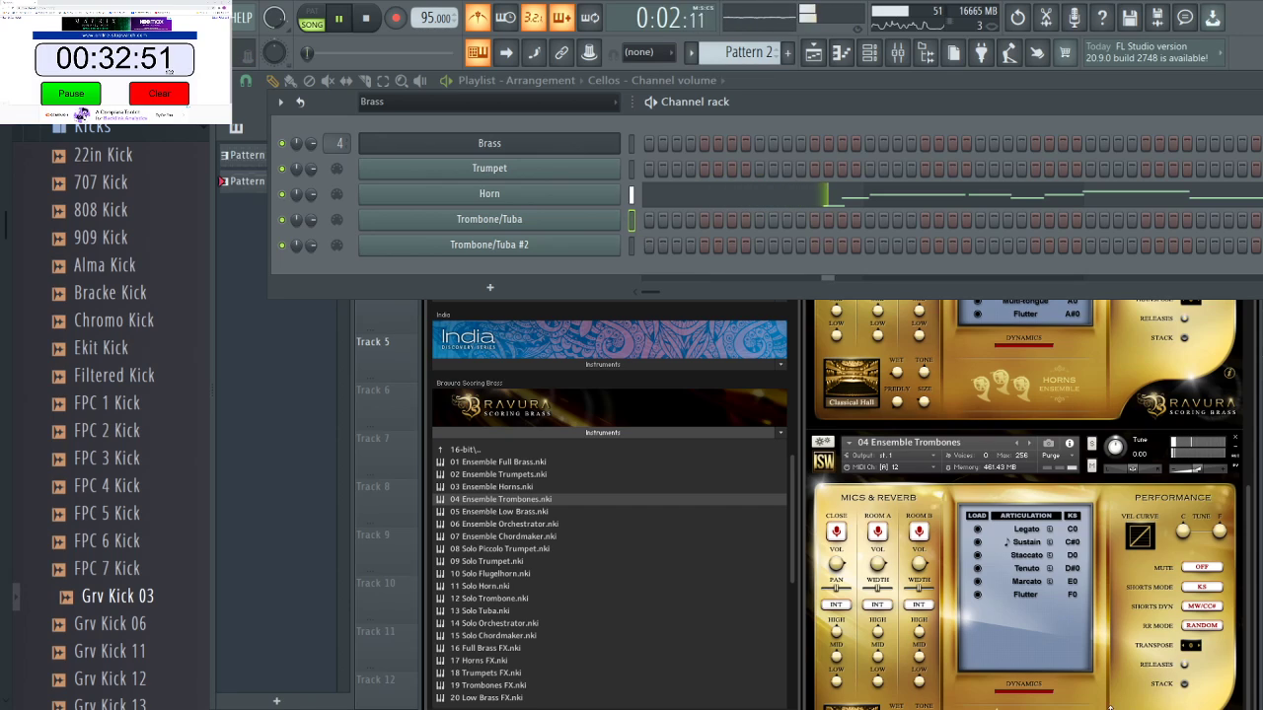
left_click(1235, 437)
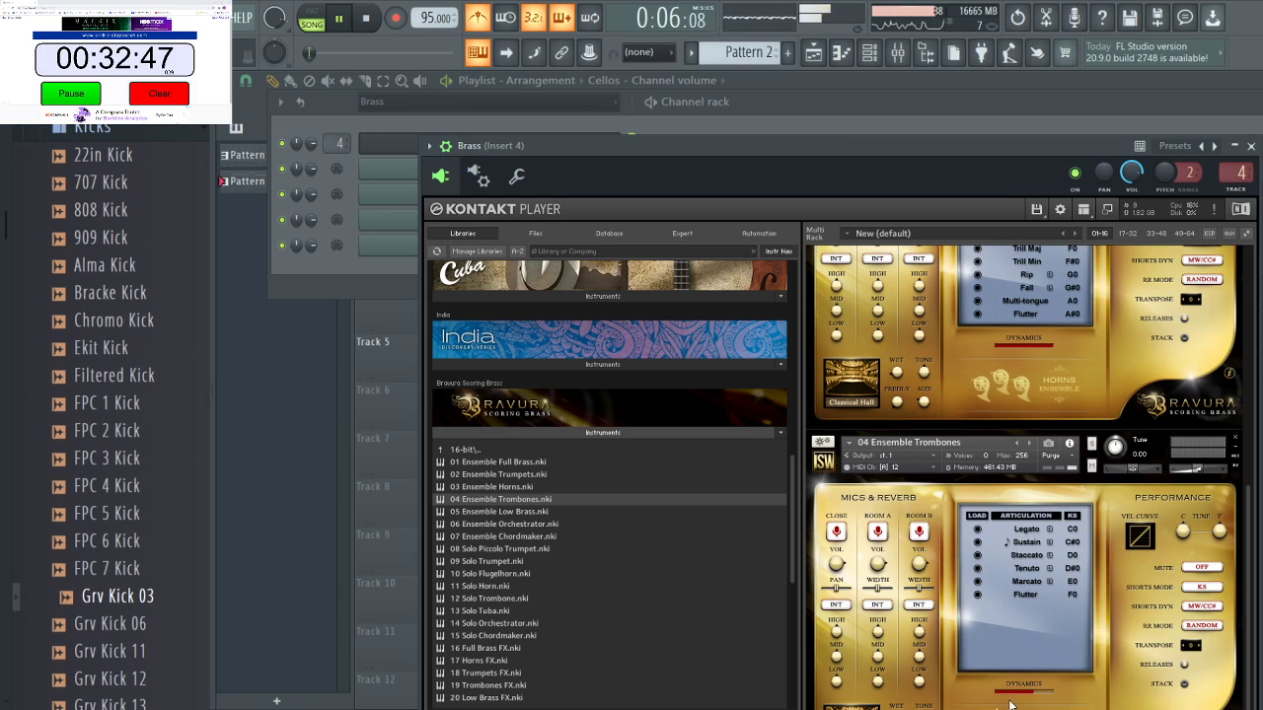
left_click(869, 53)
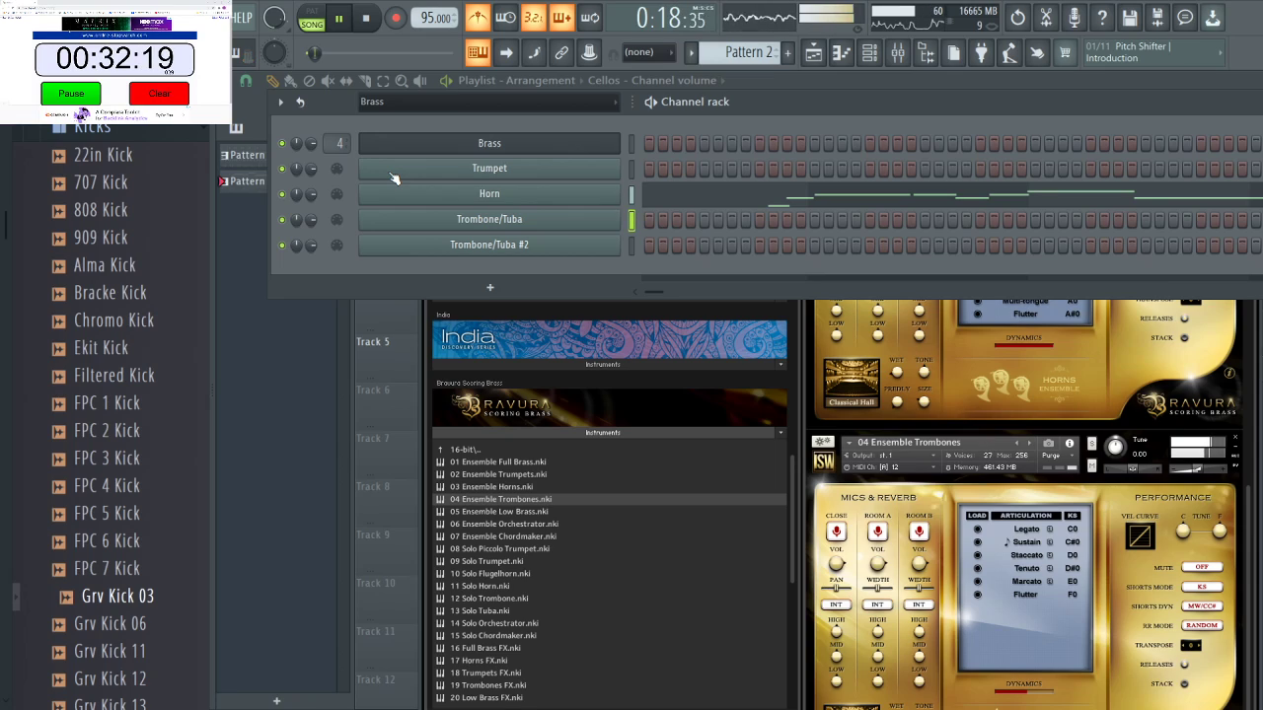
key("space")
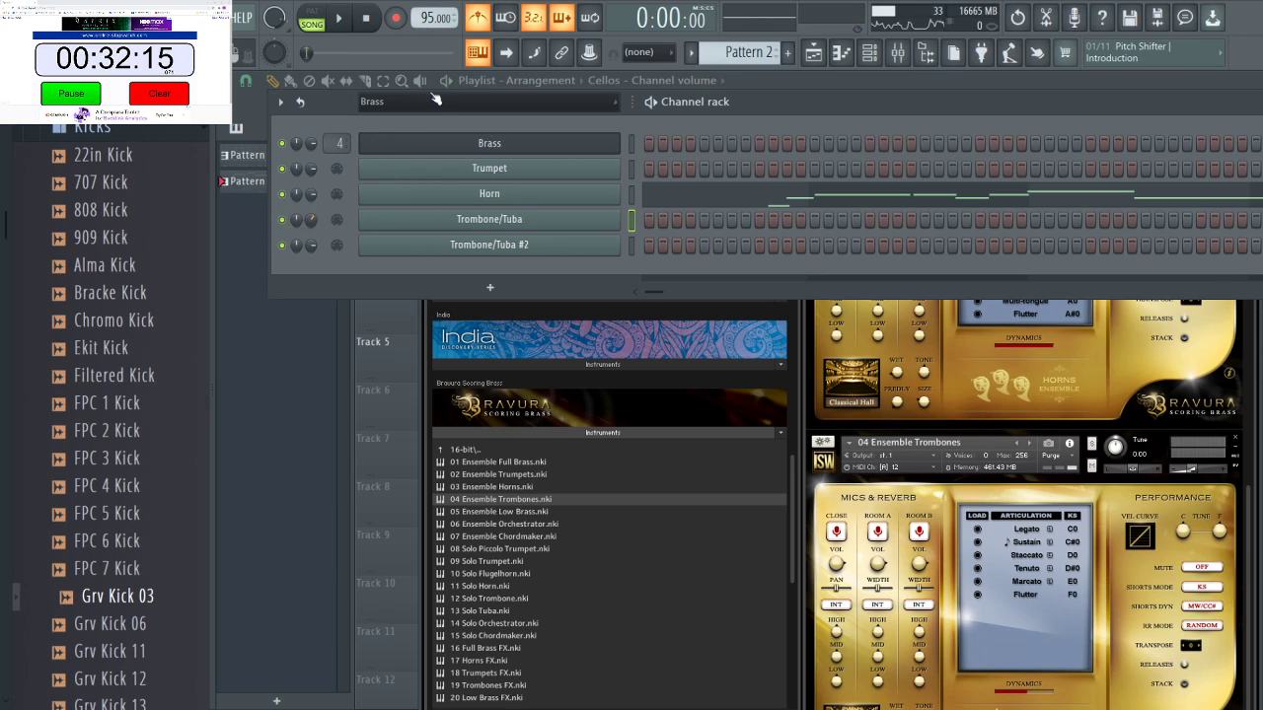
Show the Strings group in the channel rack and briefly play the opening of the arrangement.
left_click(372, 177)
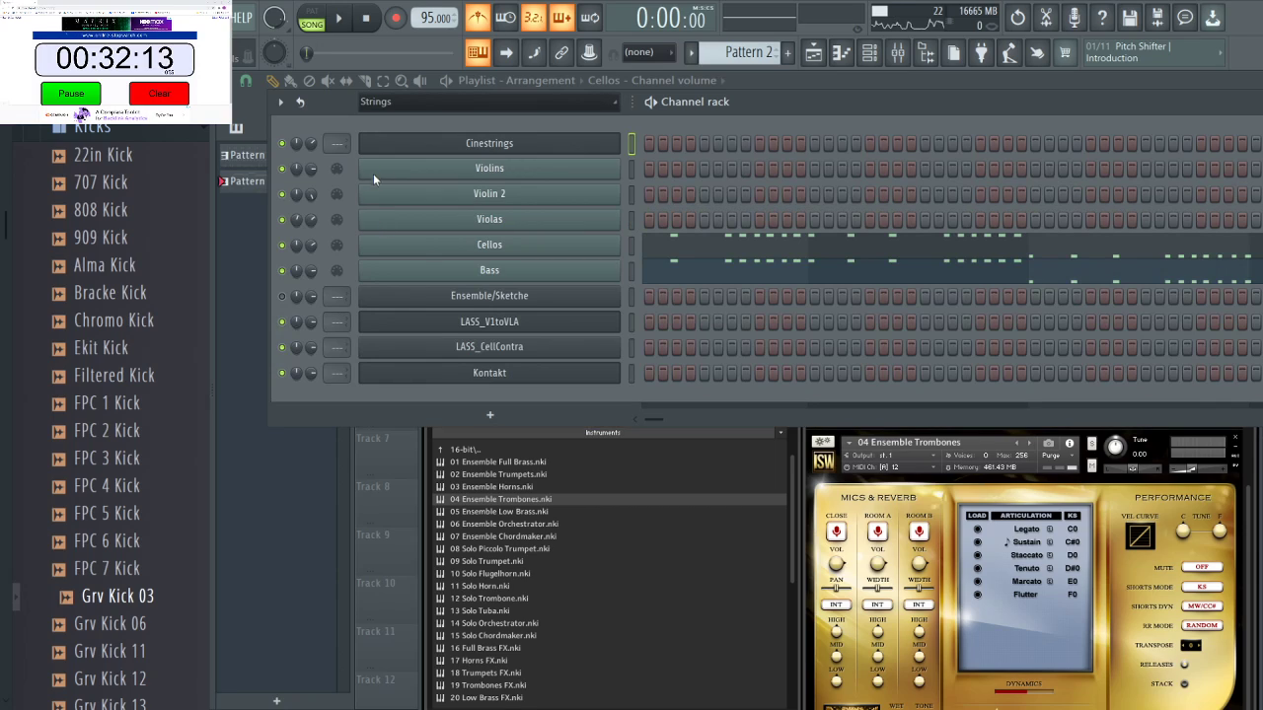
key("space")
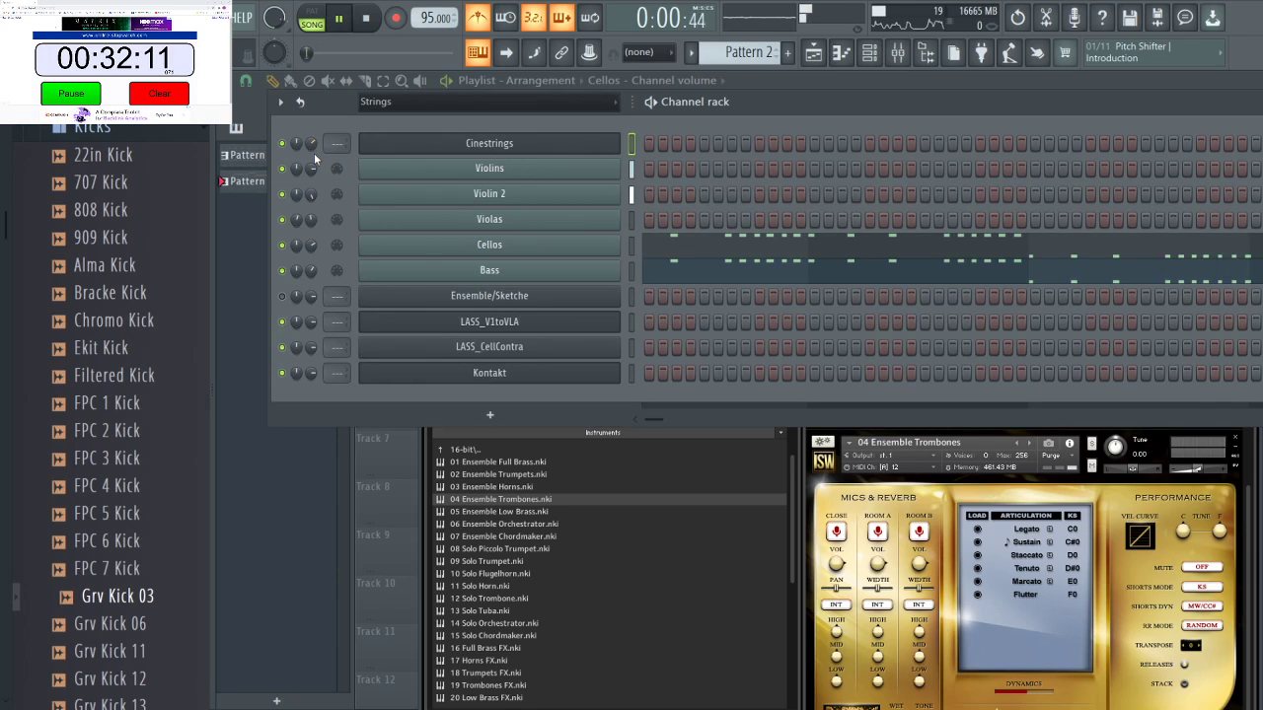
key("space")
Delete the Cinestrings channel volume entry from the project's initialized controls and raise the Cinestrings channel volume slightly.
left_click(57, 139)
scroll(59, 149, "up", 2)
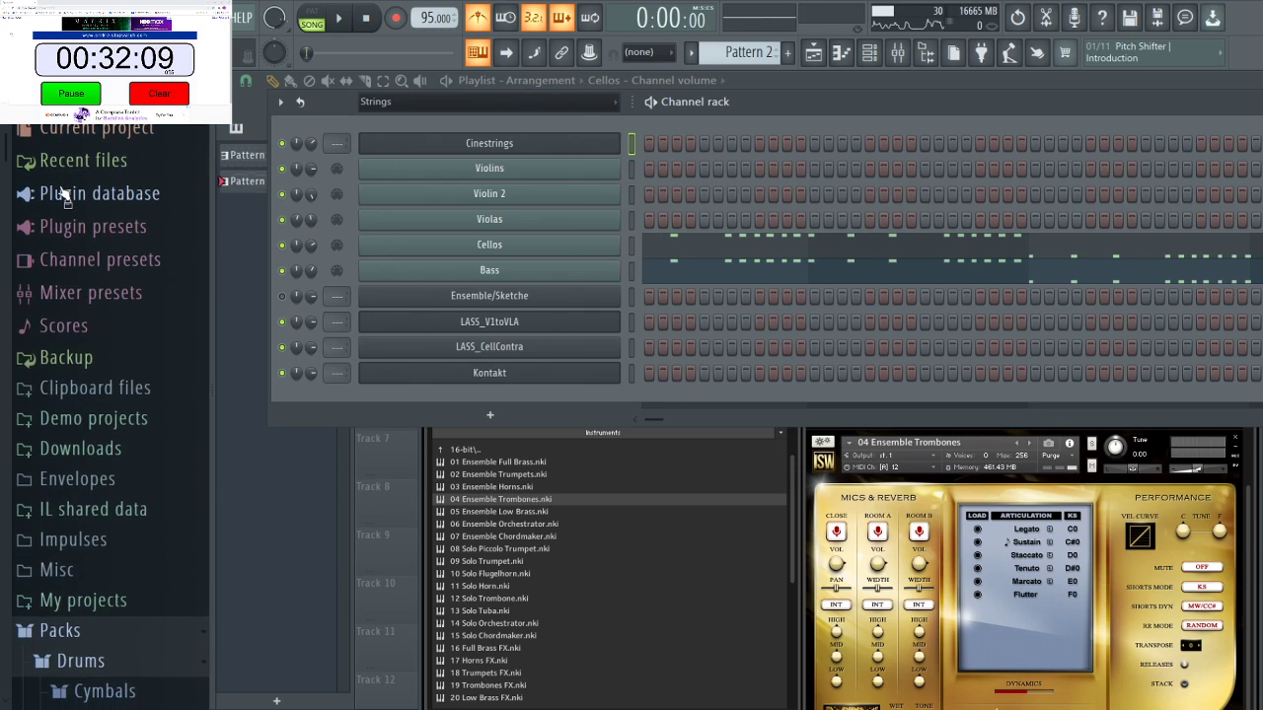
left_click(69, 135)
left_click(94, 309)
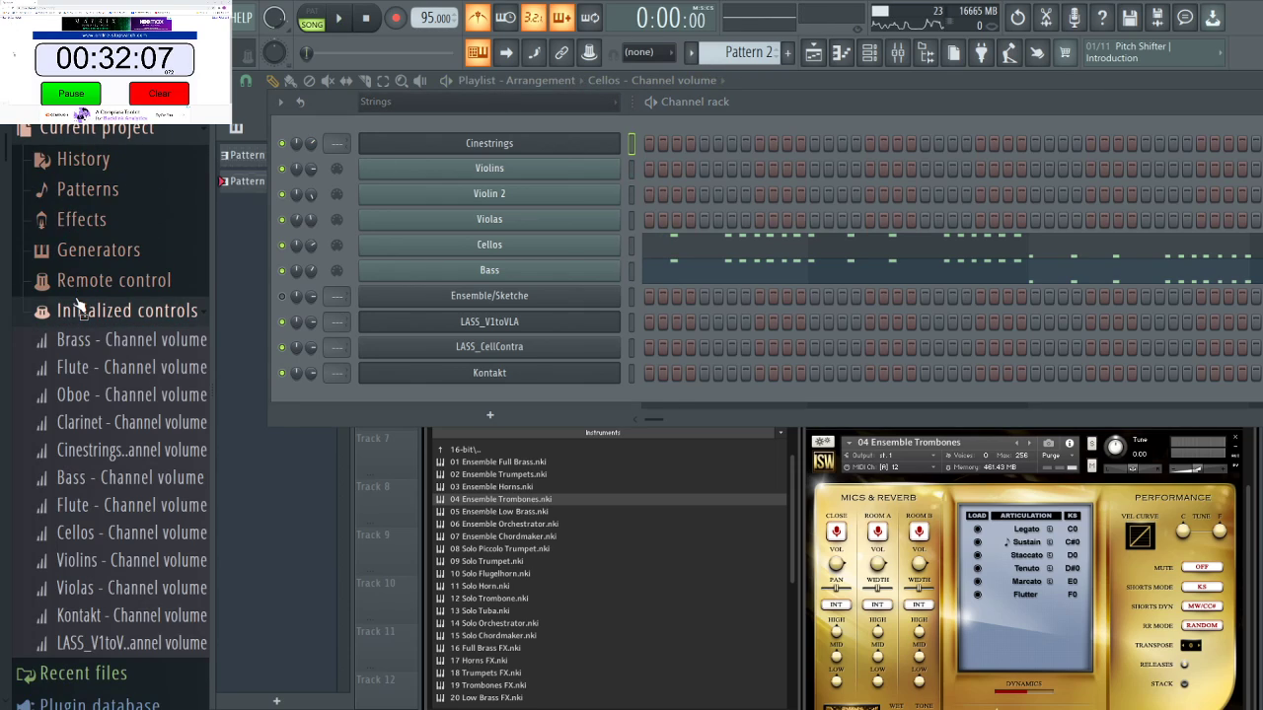
left_click(115, 451)
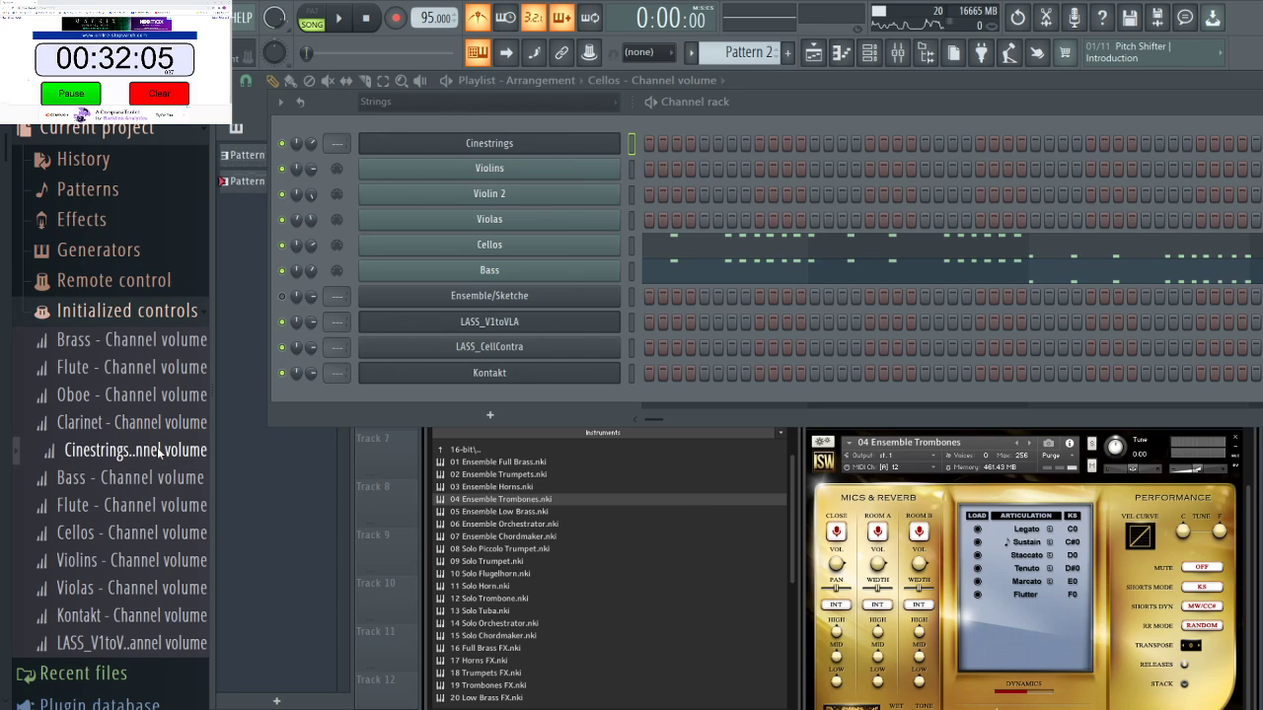
key("Delete")
left_click_drag(310, 145, 310, 137)
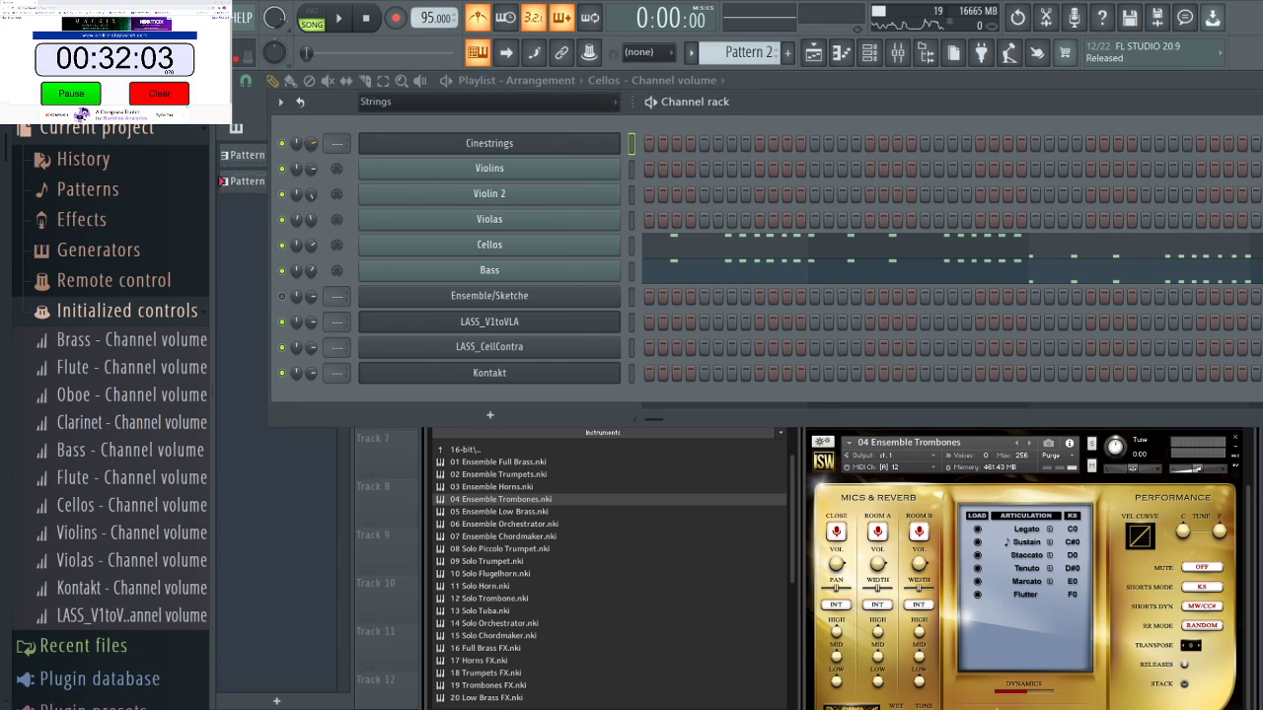
Play the opening of the arrangement and open the Pattern 2 Bass notes in the piano roll.
left_click(815, 53)
key("space")
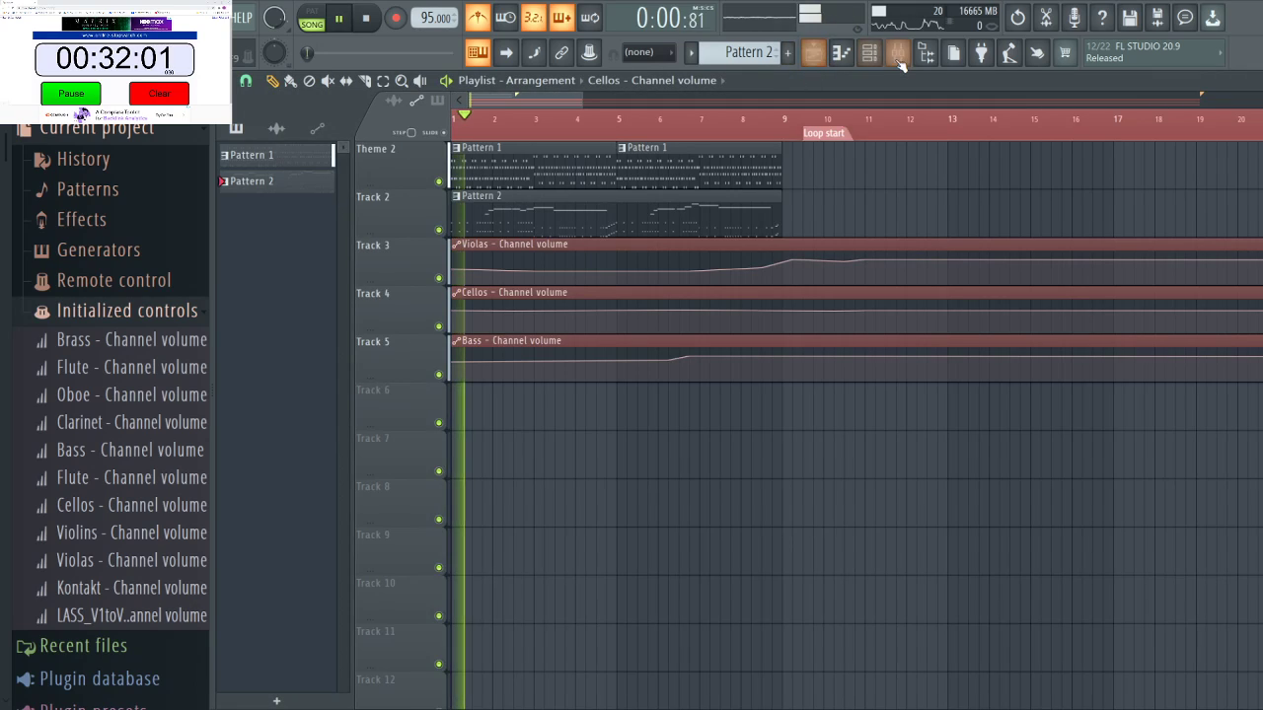
left_click(868, 56)
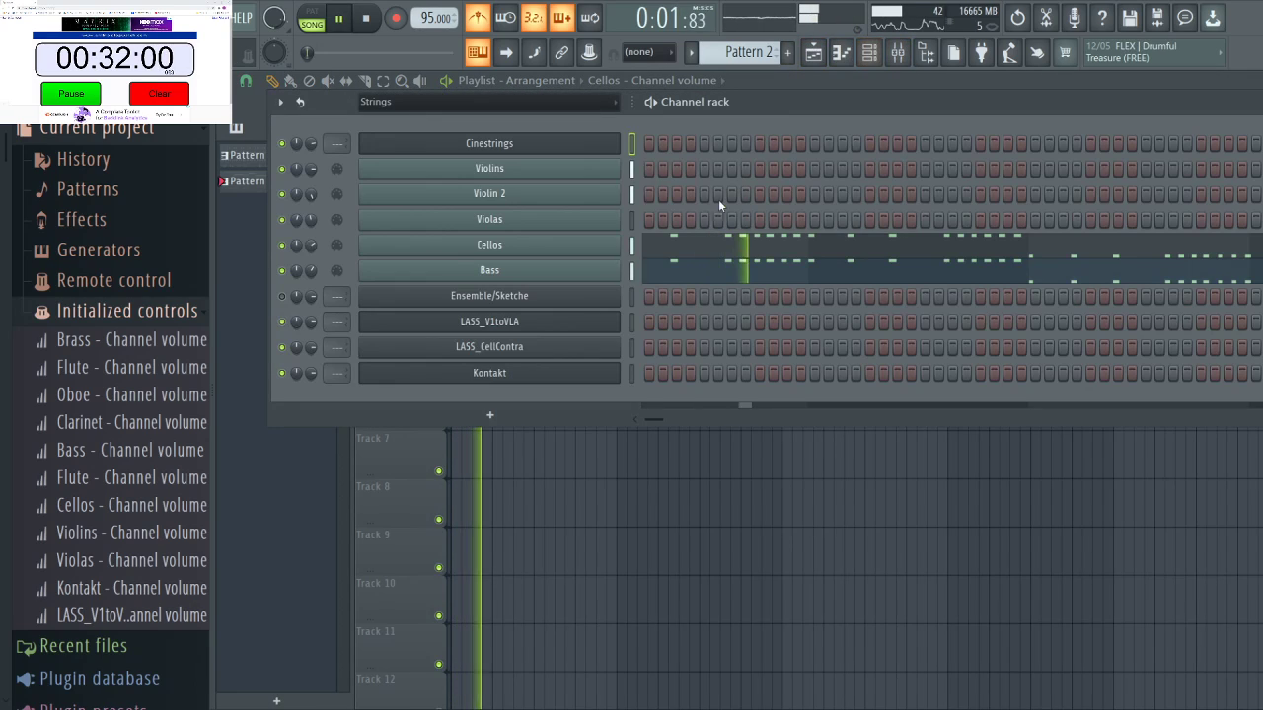
left_click(689, 280)
key("space")
Add a short D7 note at the start of bar 1 in the Bass part and start playback.
scroll(365, 306, "down", 5)
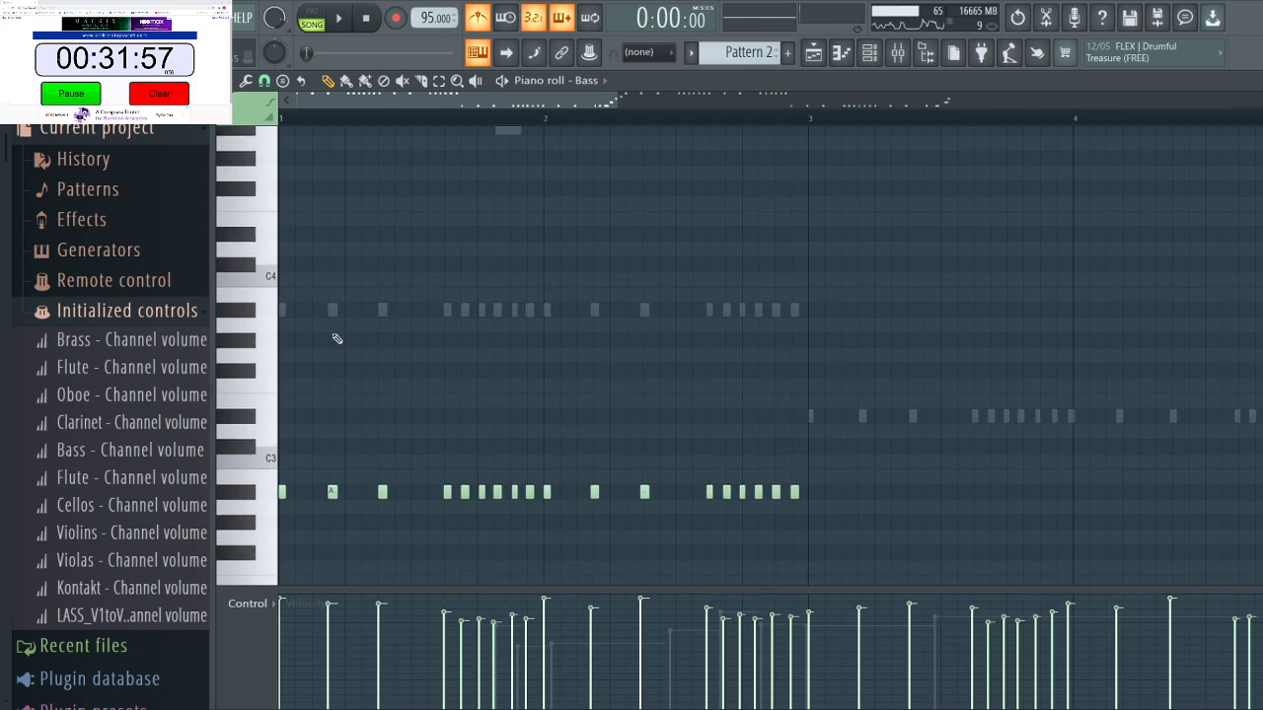
left_click(248, 491)
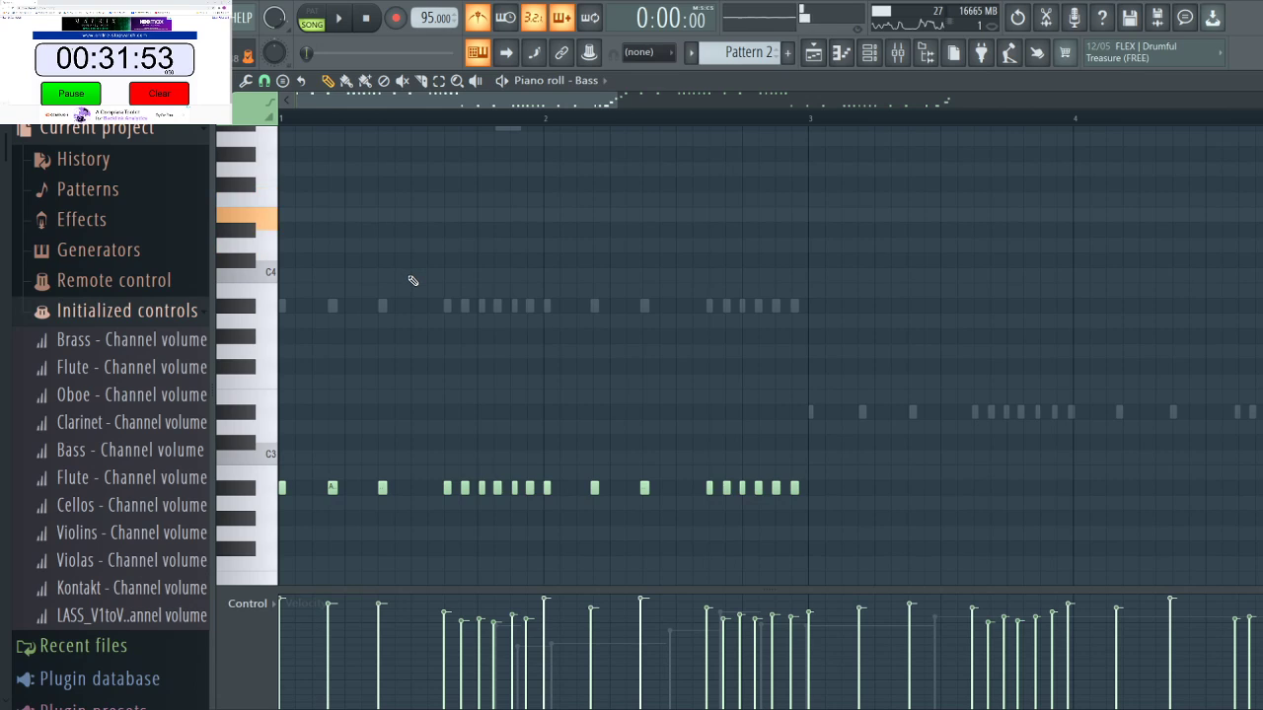
scroll(414, 258, "up", 10)
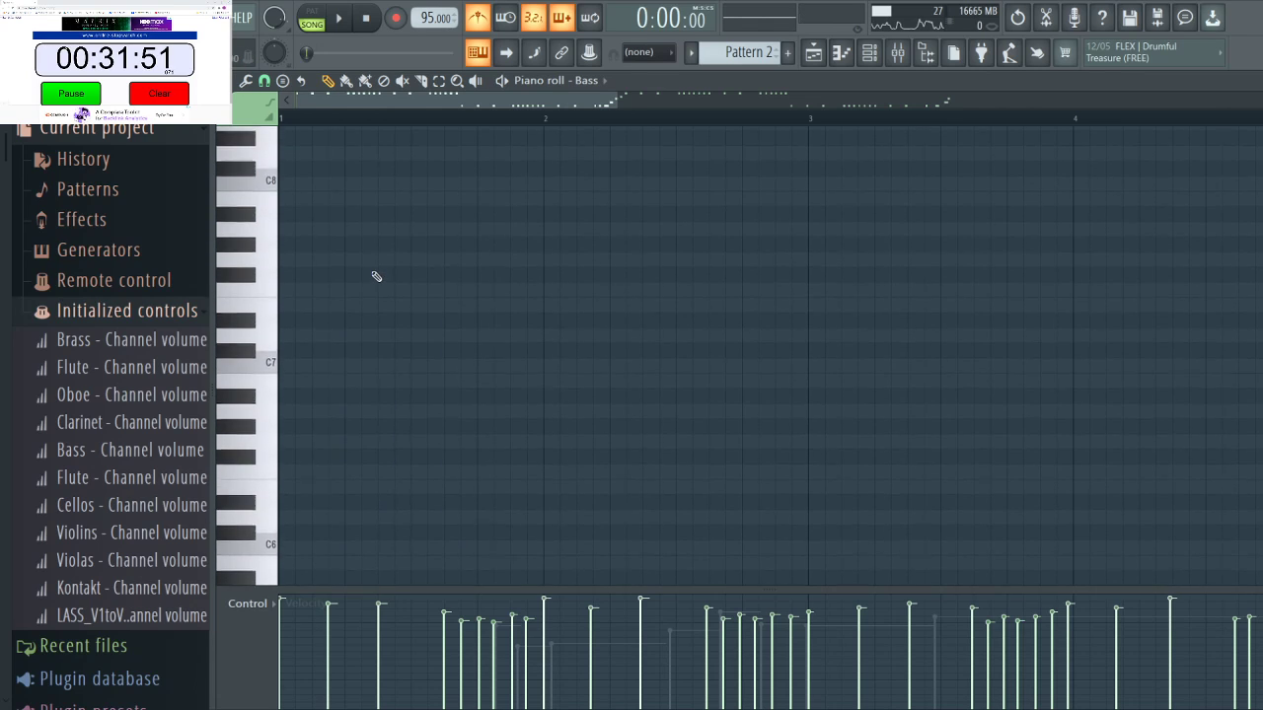
scroll(322, 381, "down", 3)
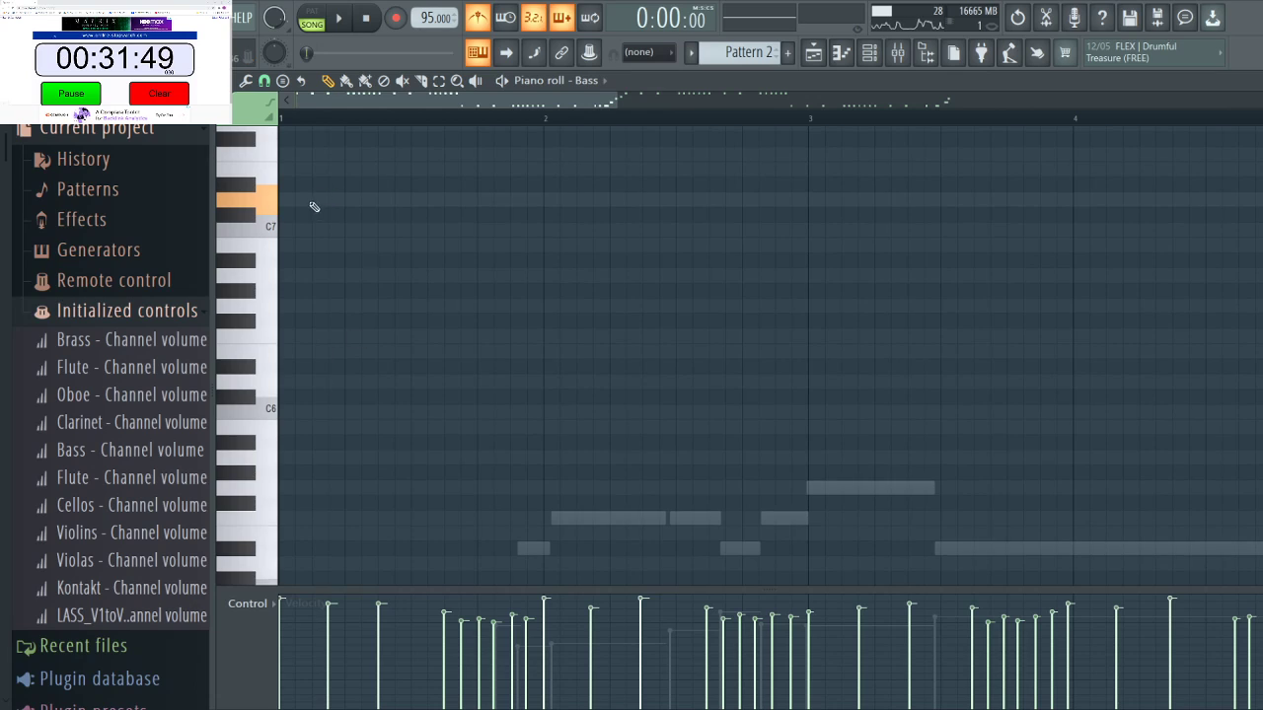
left_click(285, 200)
key("space")
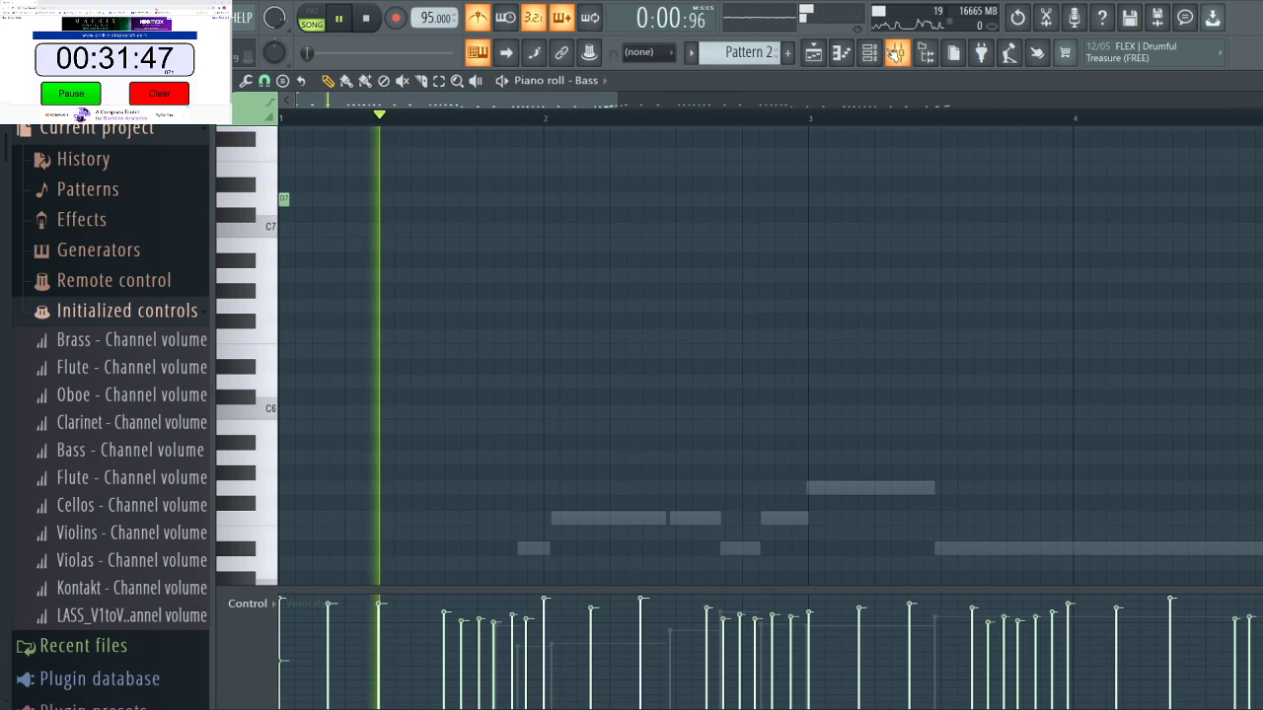
Listen to the arrangement with the edited Bass part while checking the Unsorted and Strings channel groups, and replay the opening.
key("F6")
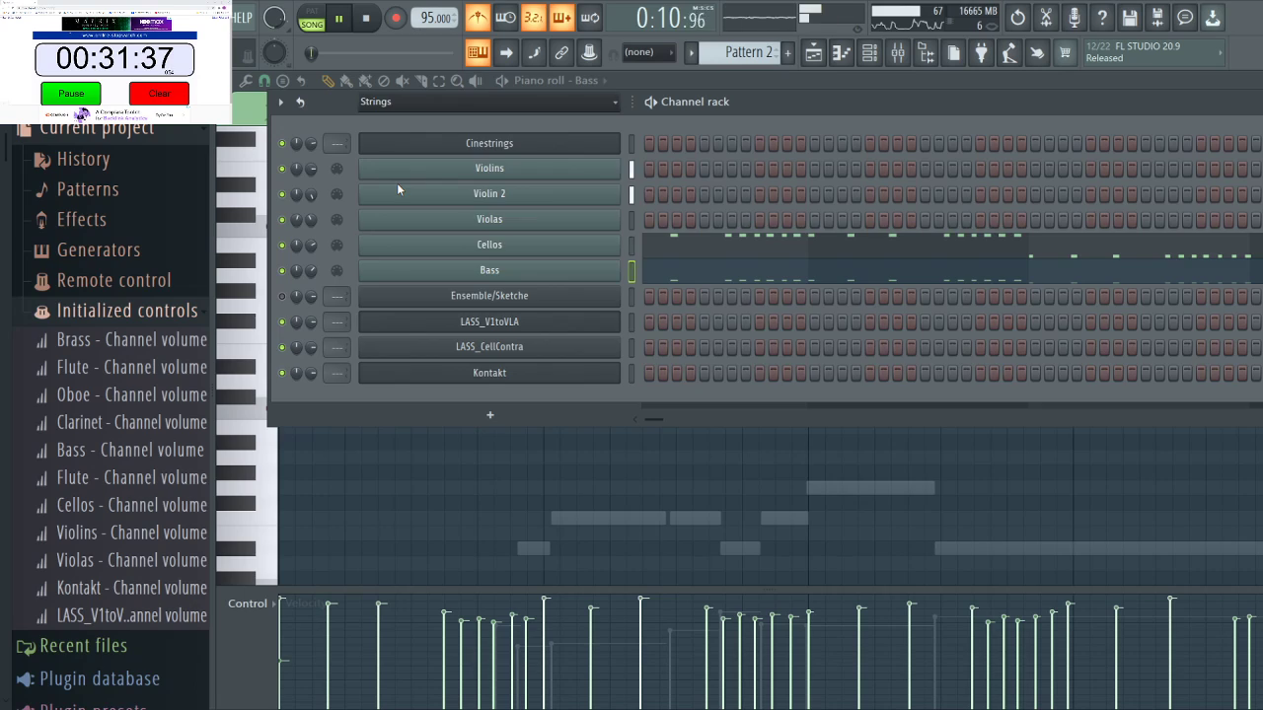
key("Page_Down")
left_click(869, 54)
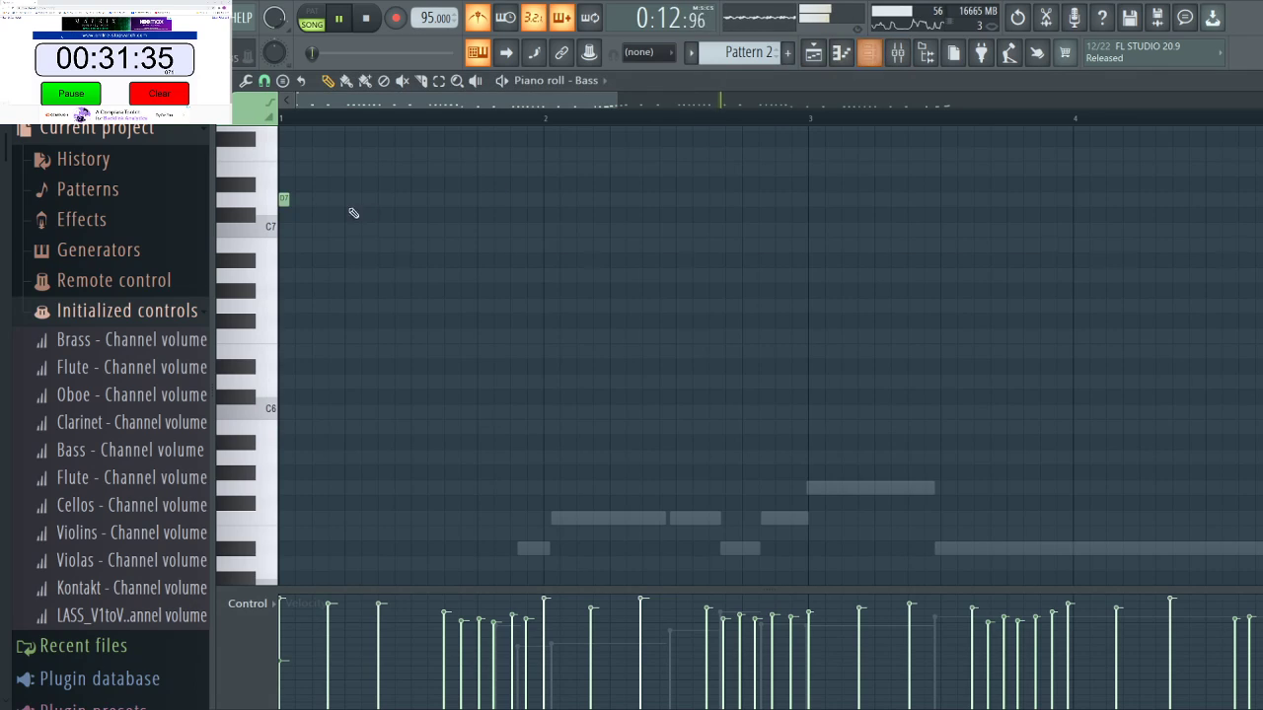
left_click(872, 57)
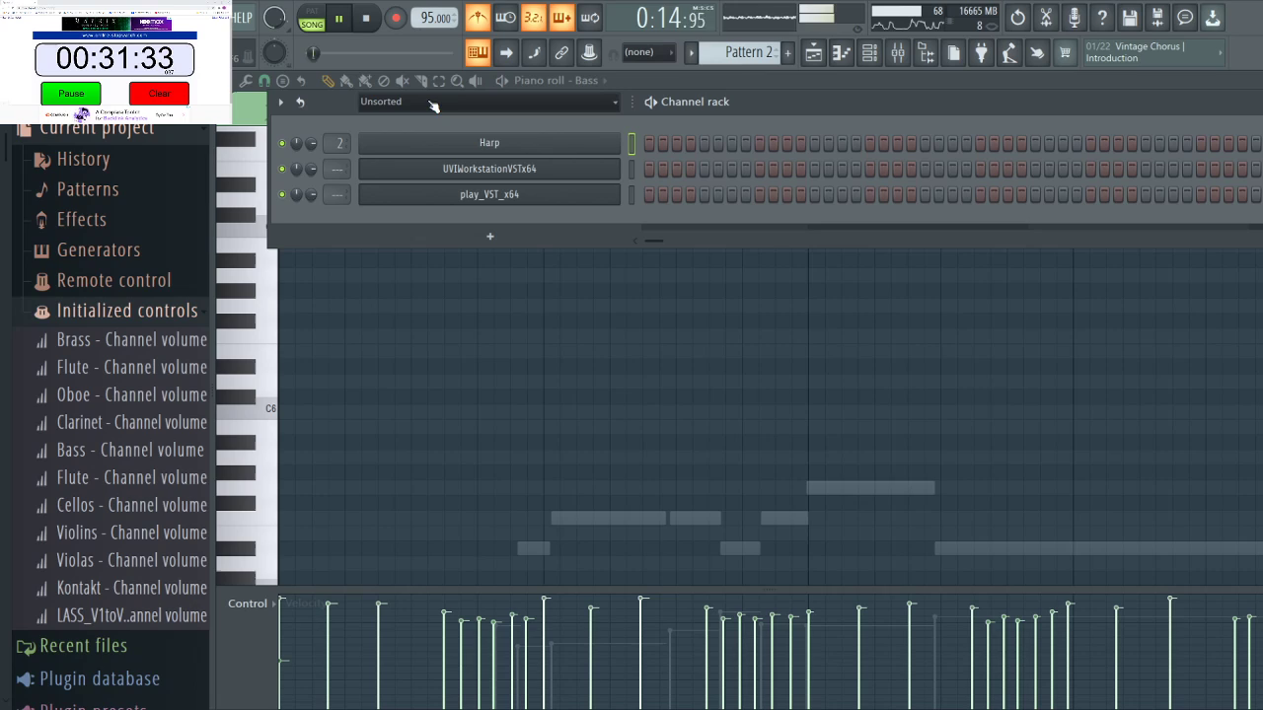
key("Page_Up")
key("space")
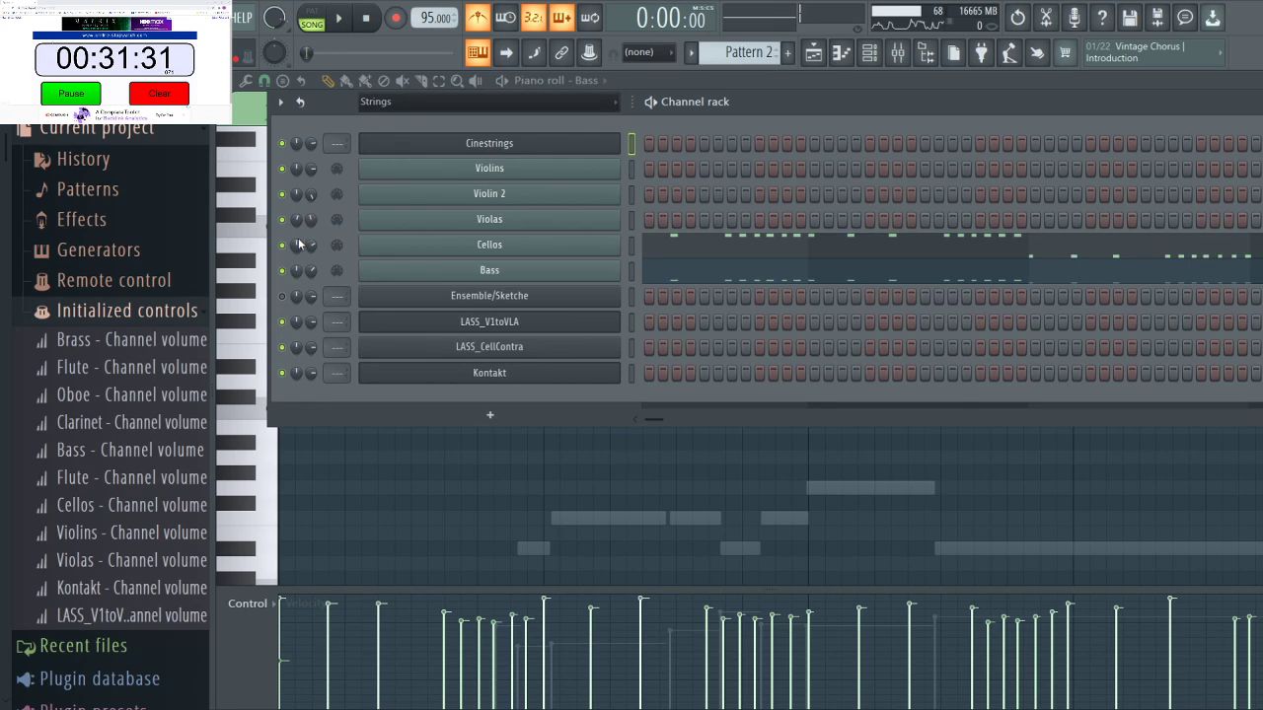
key("space")
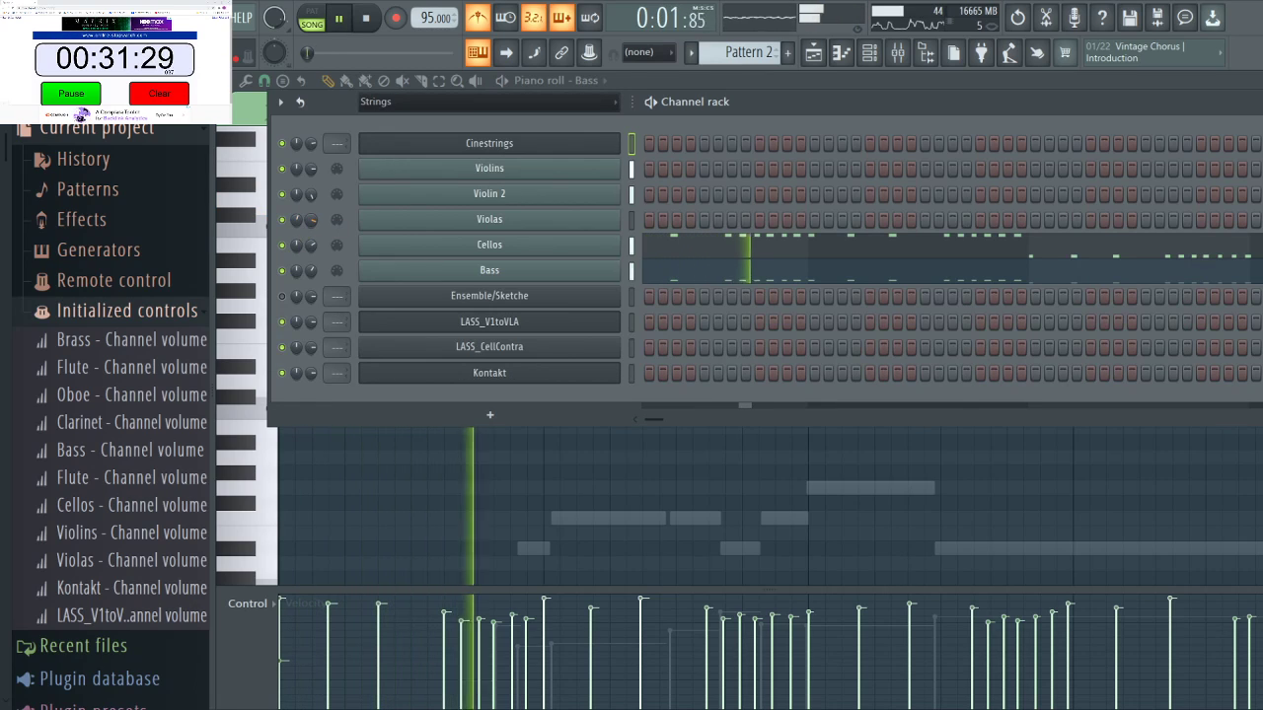
key("space")
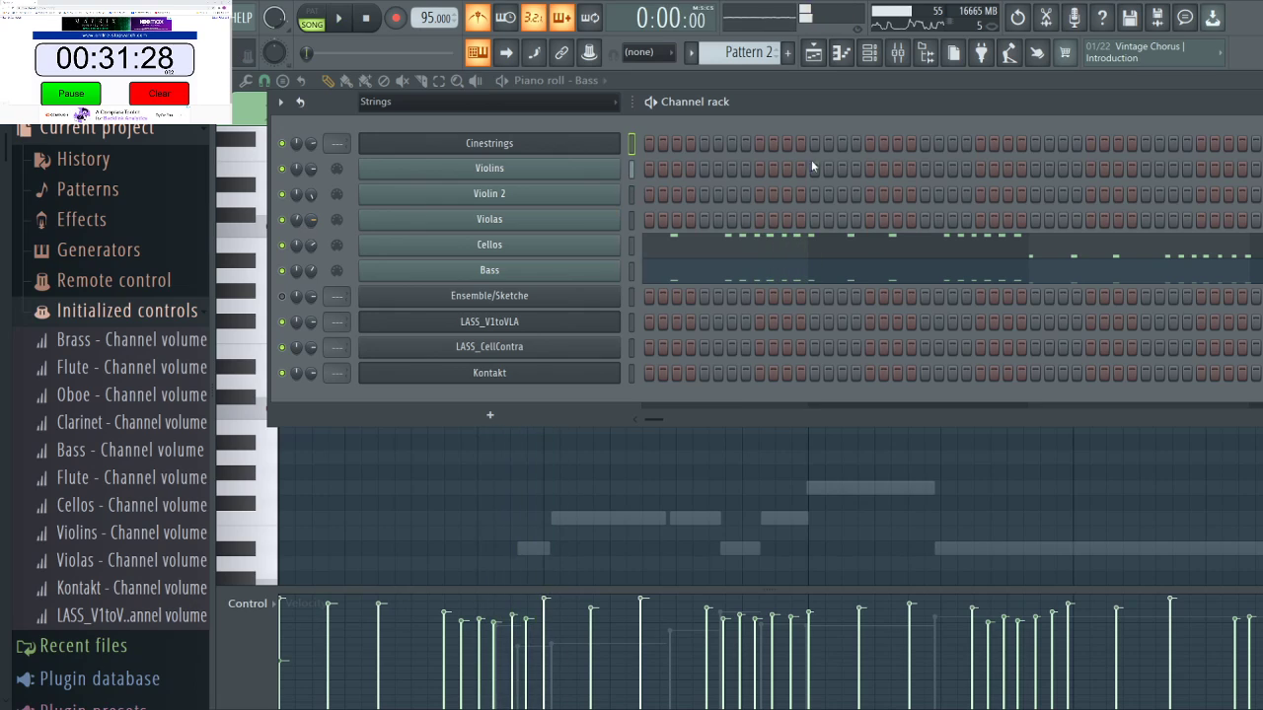
Open the Pattern 1 Violins notes in the piano roll, then select the Violas channel and play the opening of the arrangement.
left_click(813, 53)
double_click(539, 172)
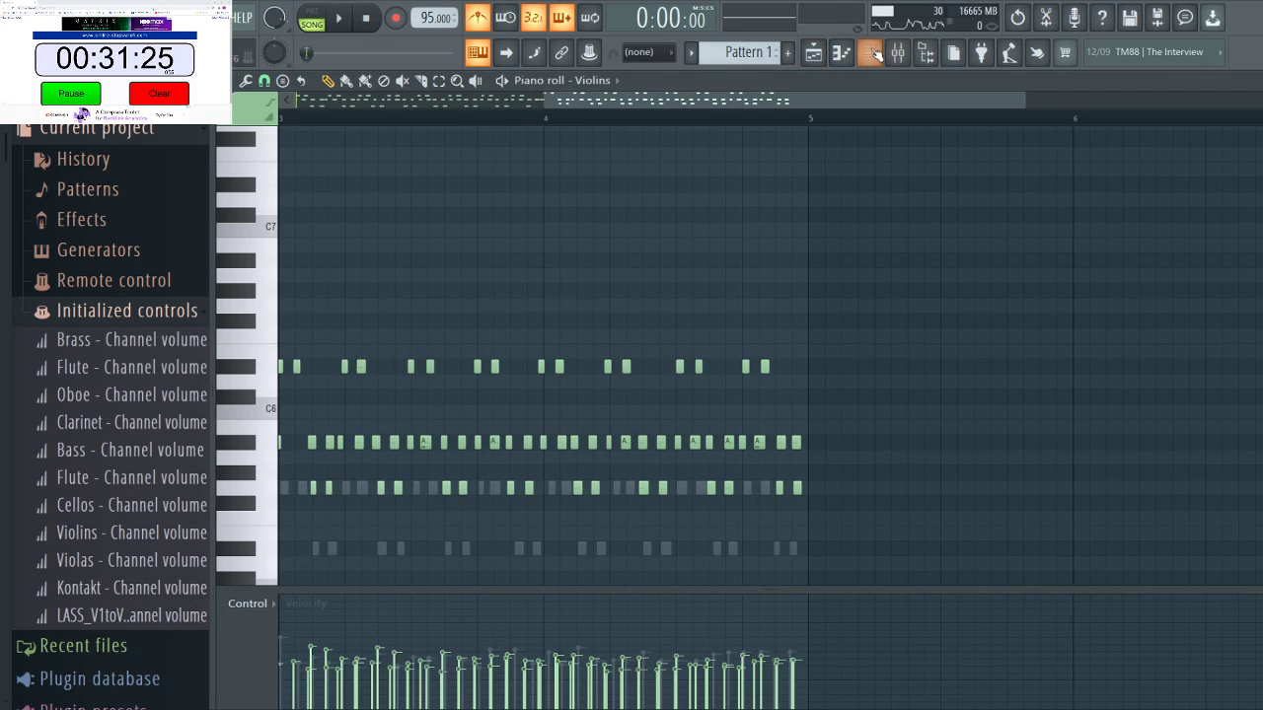
key("F6")
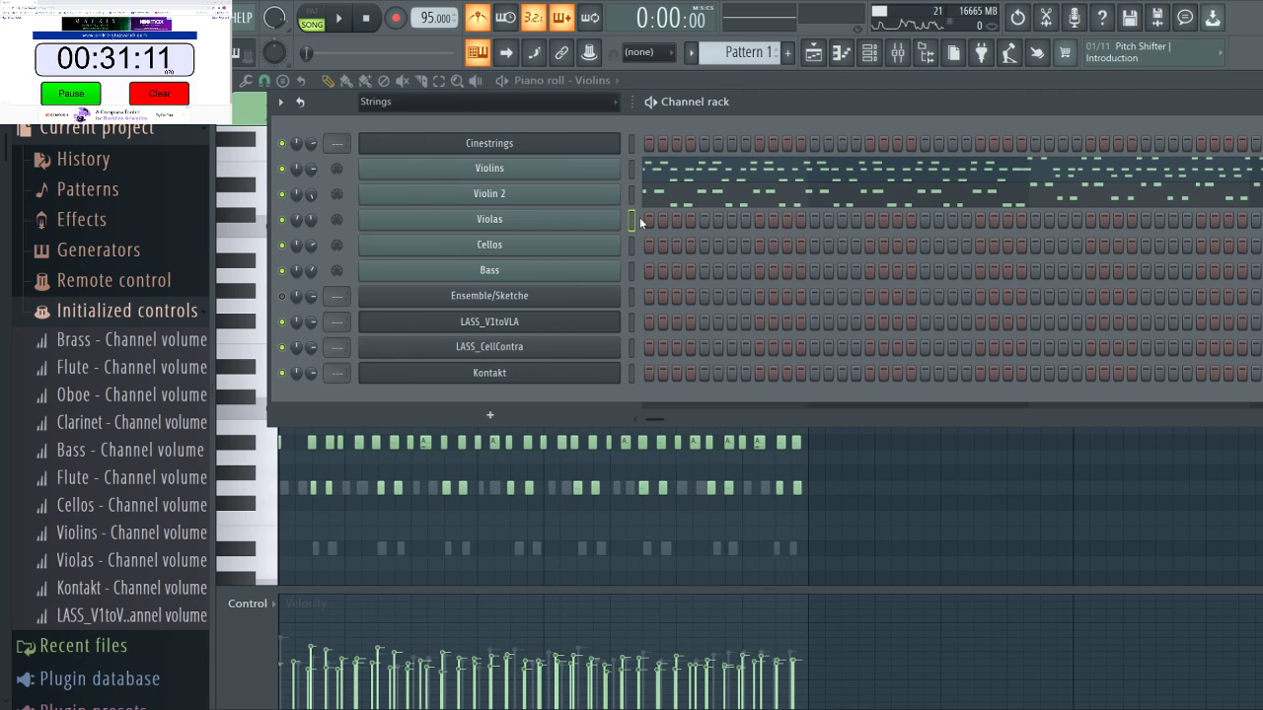
left_click(639, 218)
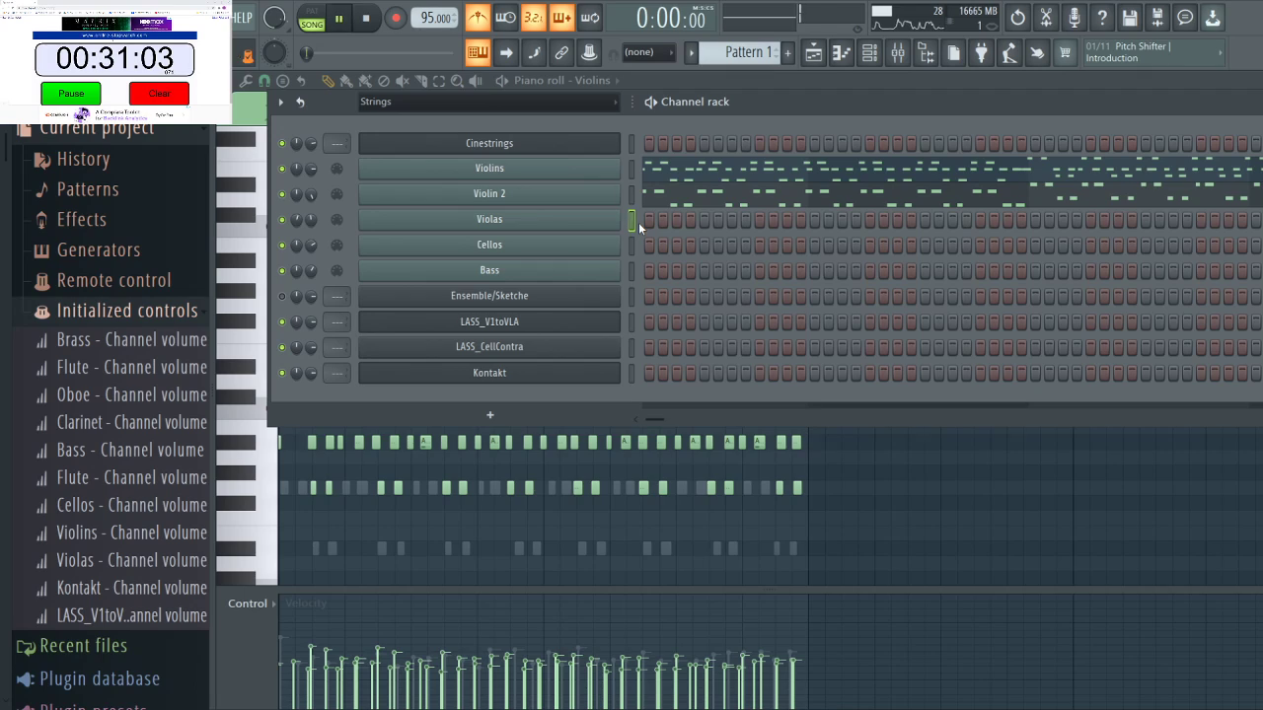
key("space")
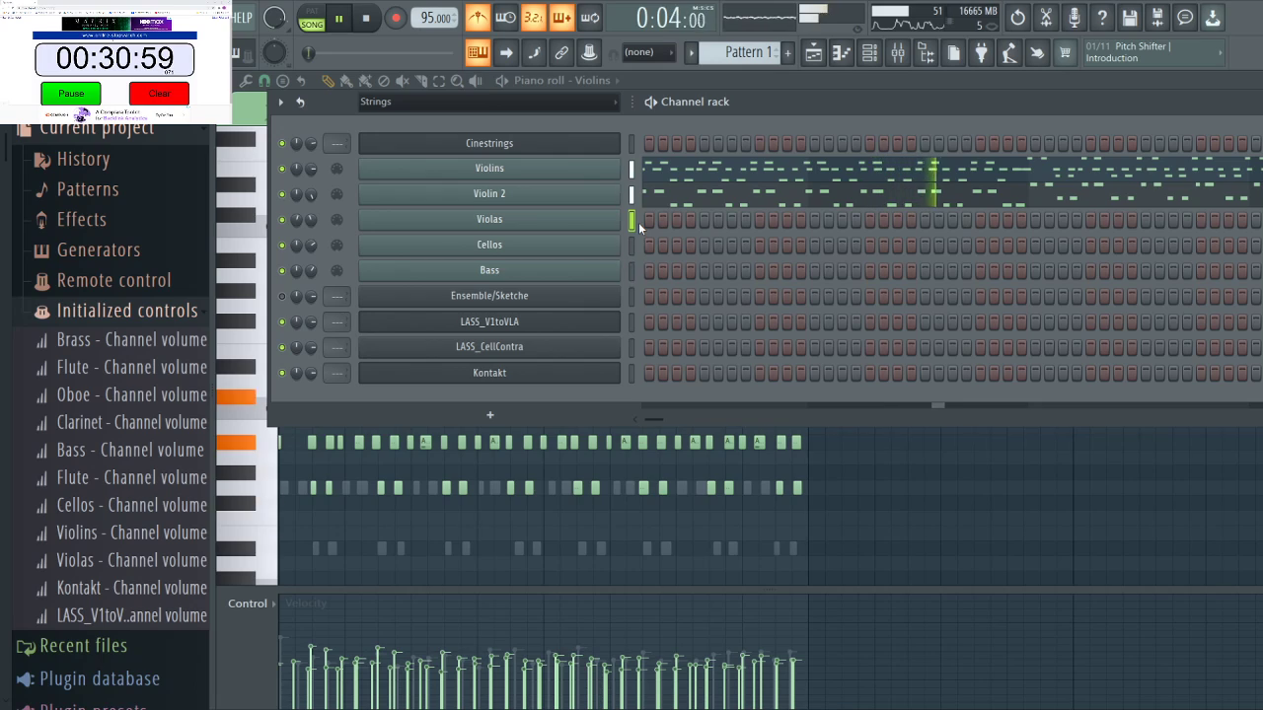
key("space")
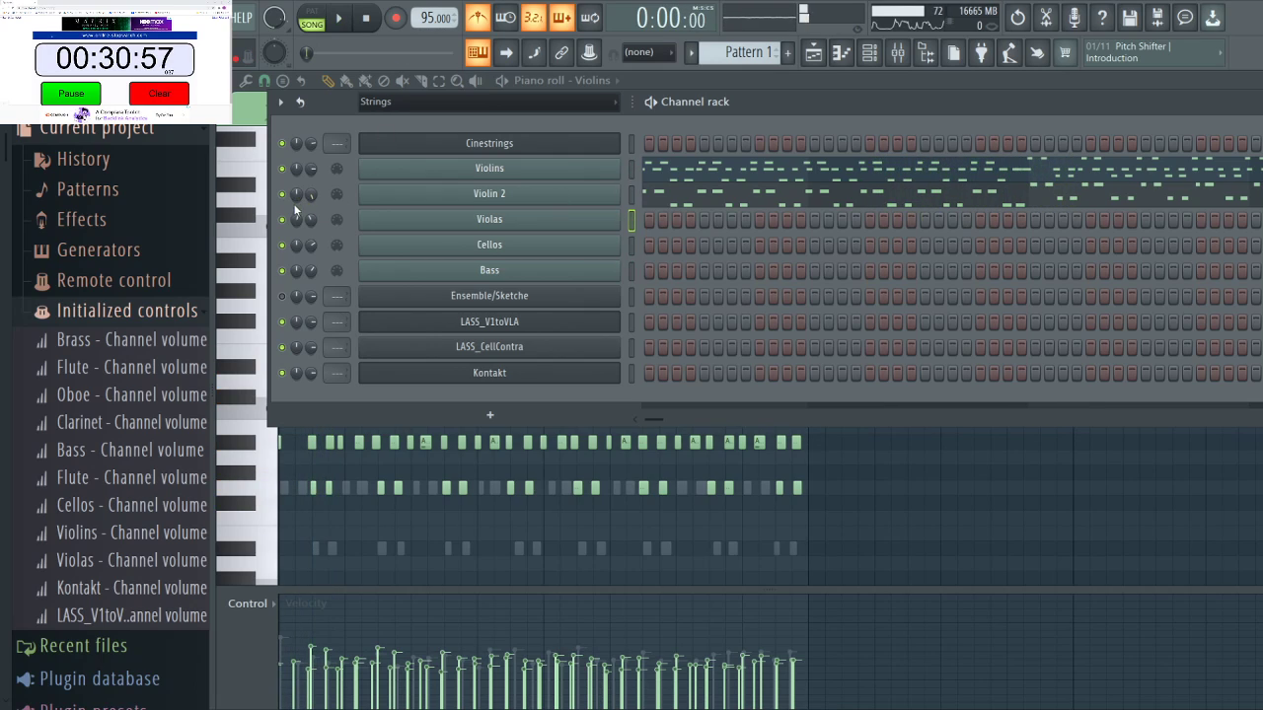
Delete the Violas channel volume entry from the project's initialized controls, adjust the Violas channel volume and play the opening.
right_click(91, 569)
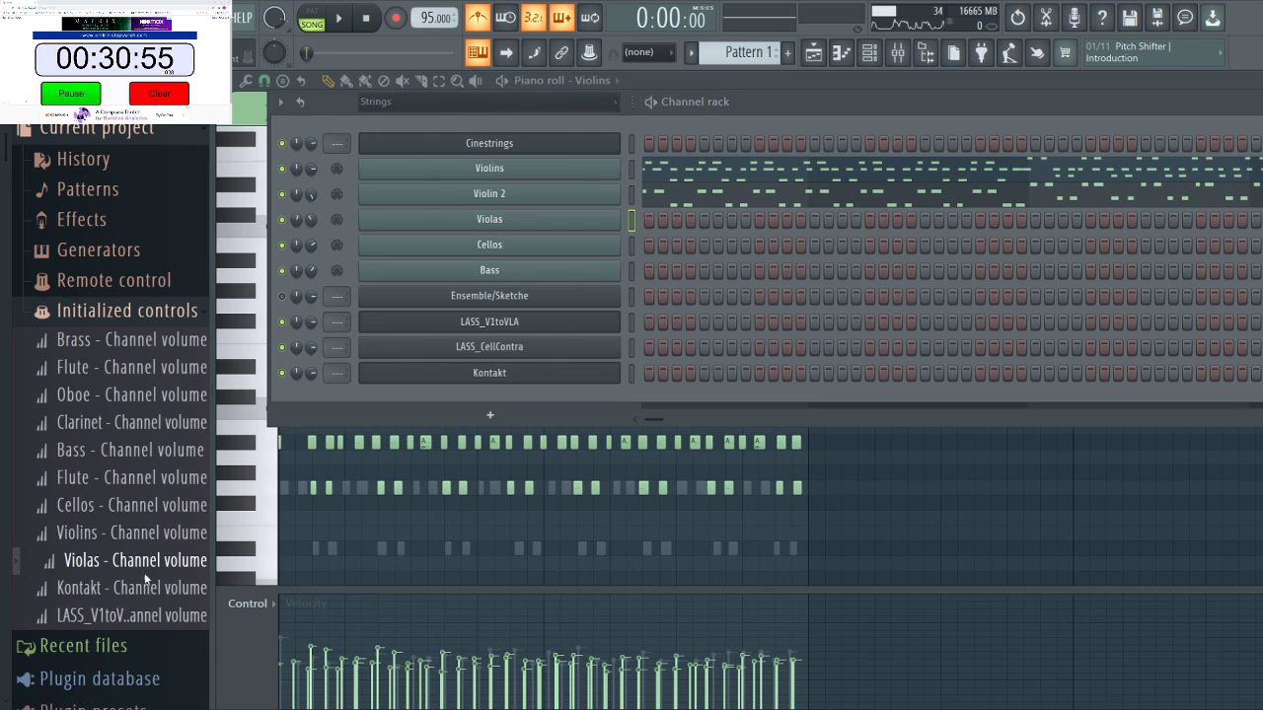
left_click(145, 573)
left_click(310, 219)
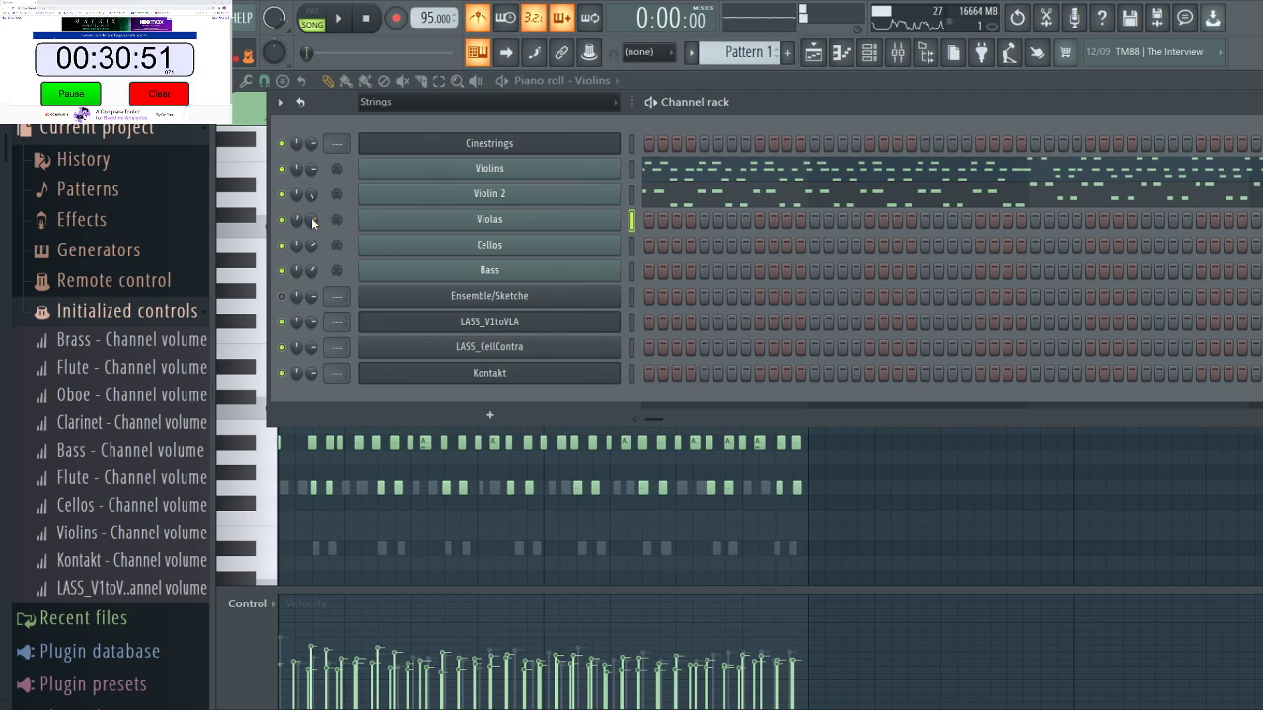
key("space")
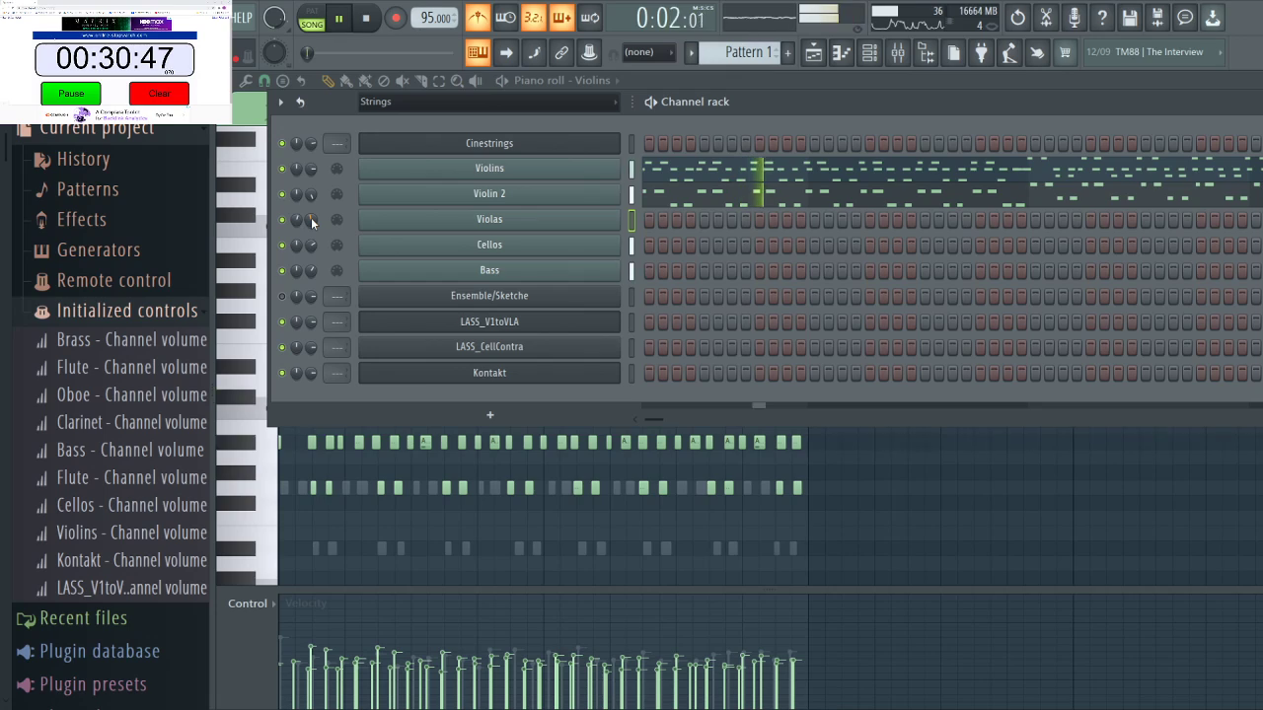
key("space")
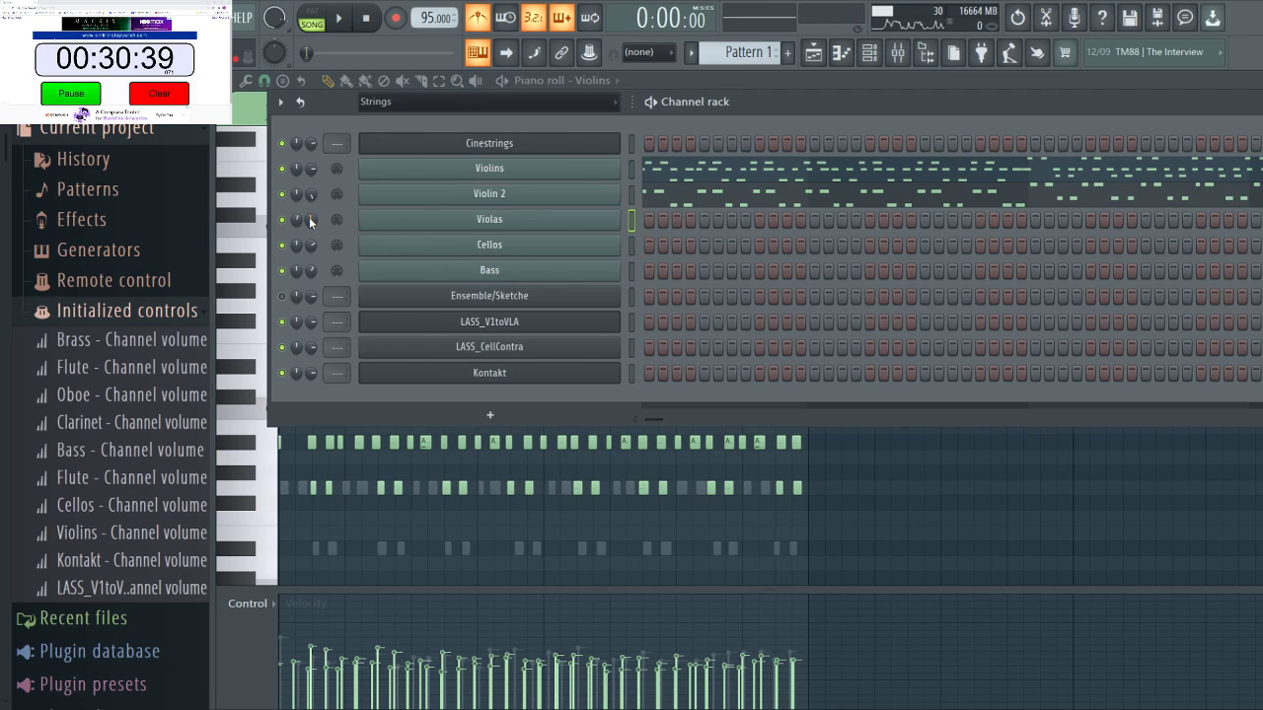
Discard a newly created Violas volume automation clip from Track 6 and raise the Track 3 Violas volume curve across bars 1 to 8.
left_click(360, 327)
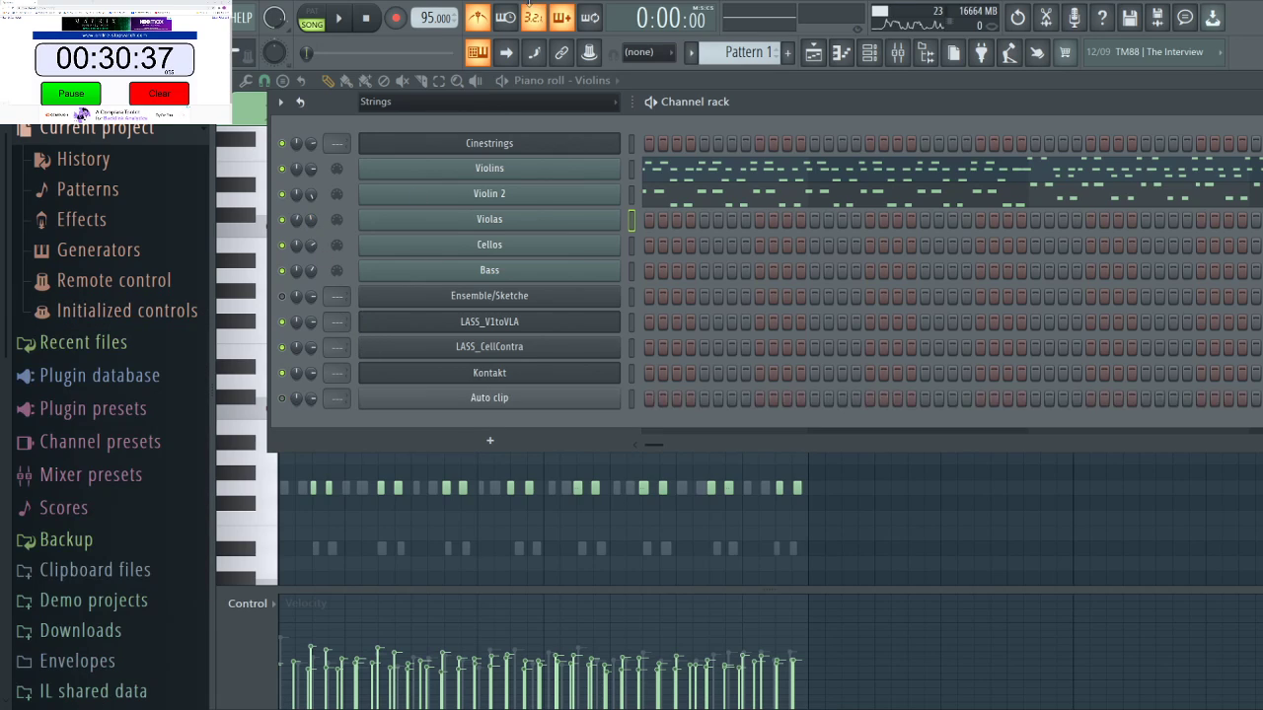
left_click(813, 56)
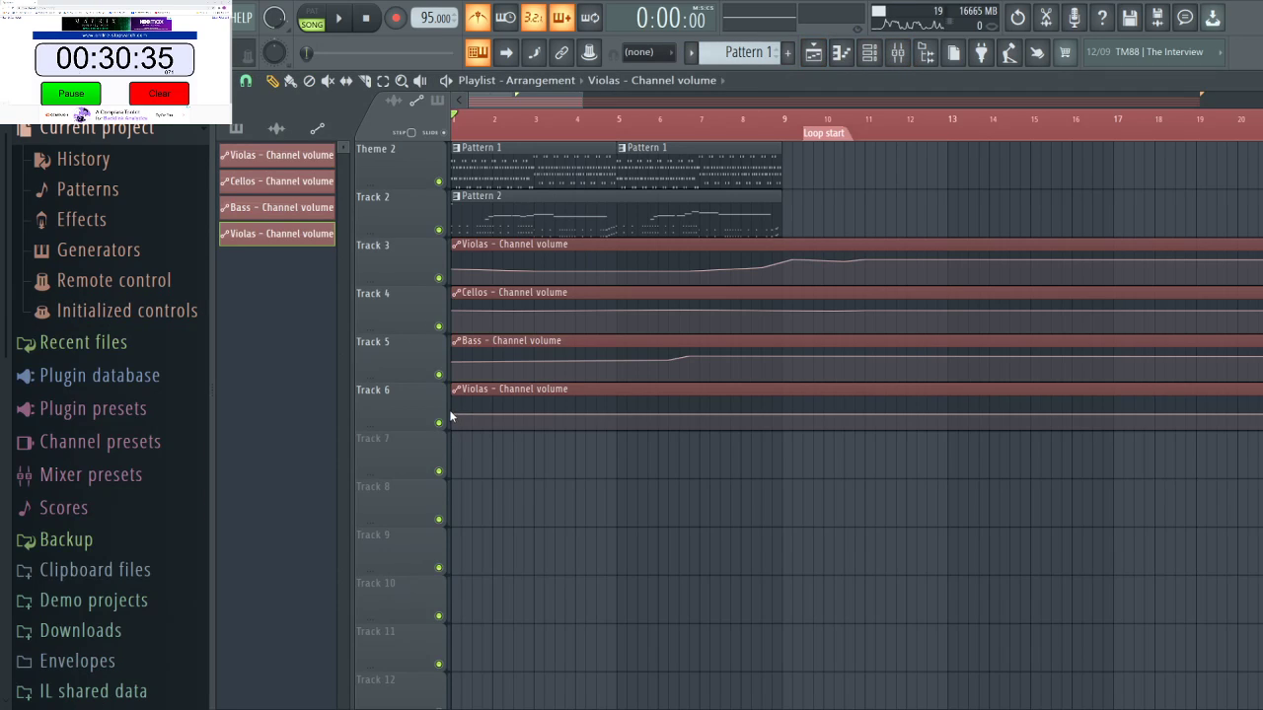
right_click(486, 387)
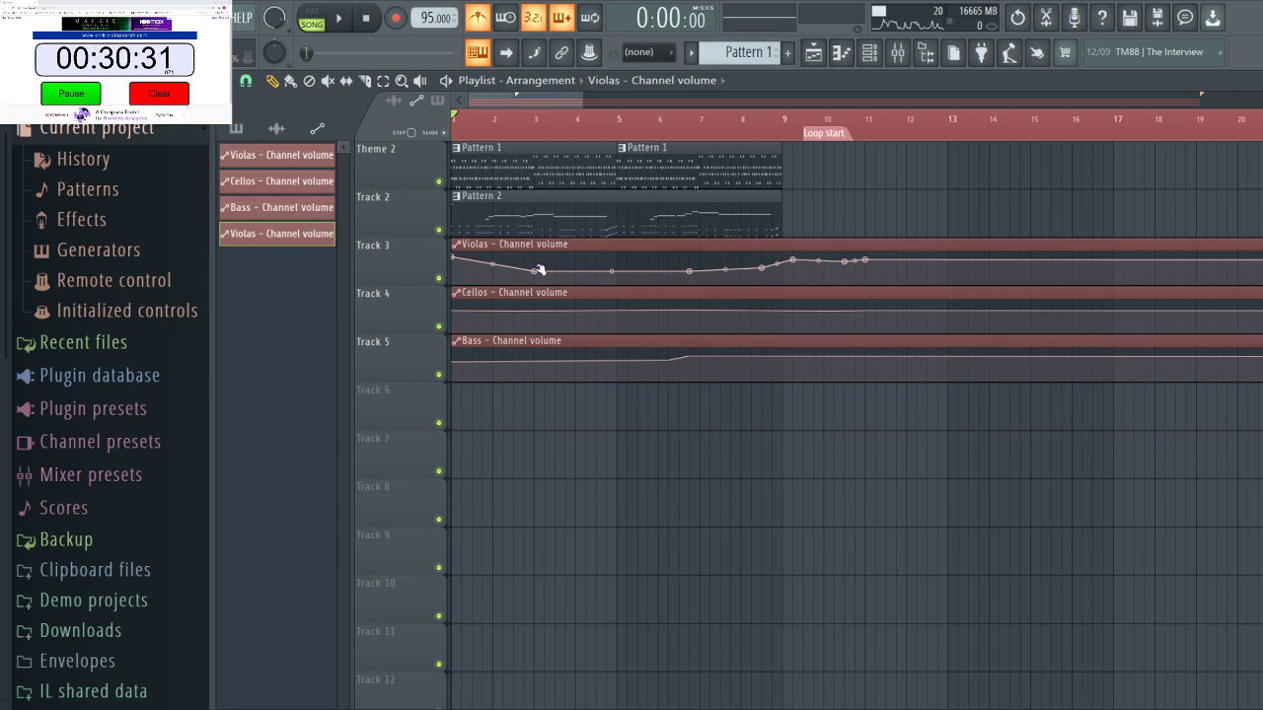
left_click_drag(539, 270, 525, 258)
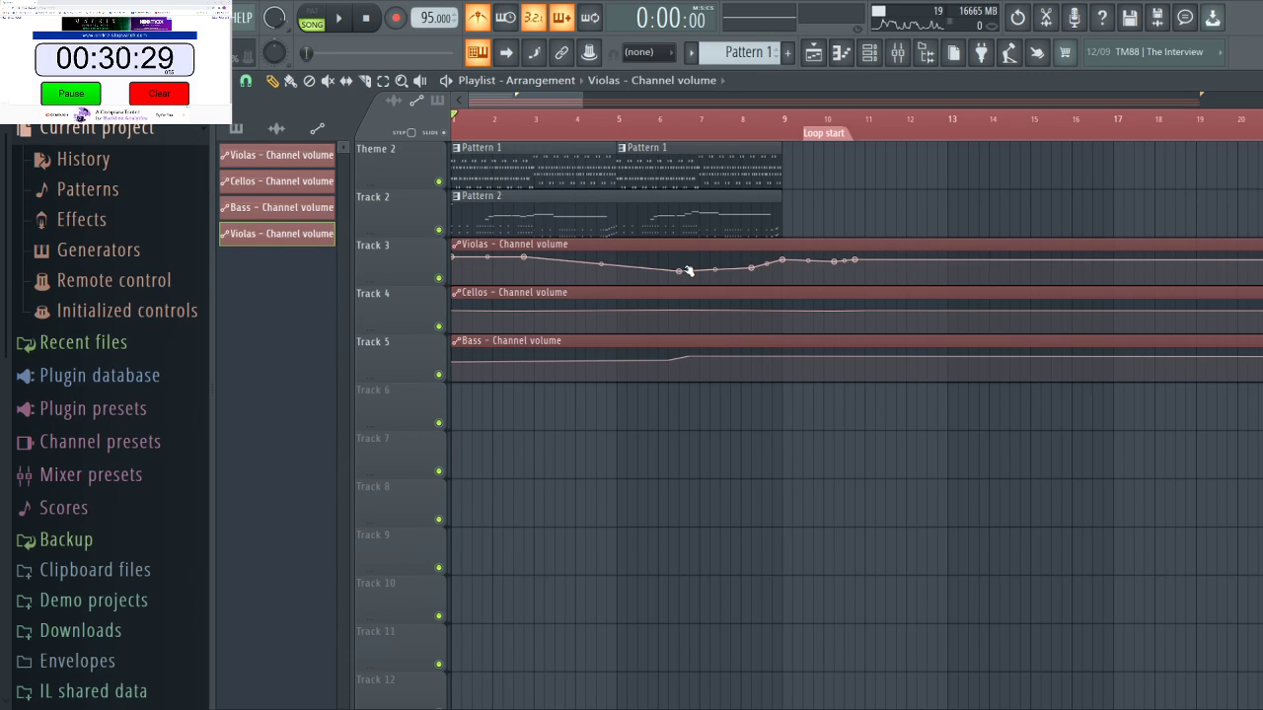
left_click_drag(688, 271, 754, 259)
Play the arrangement while making Pattern 2 the active pattern and showing its Strings channel group.
key("space")
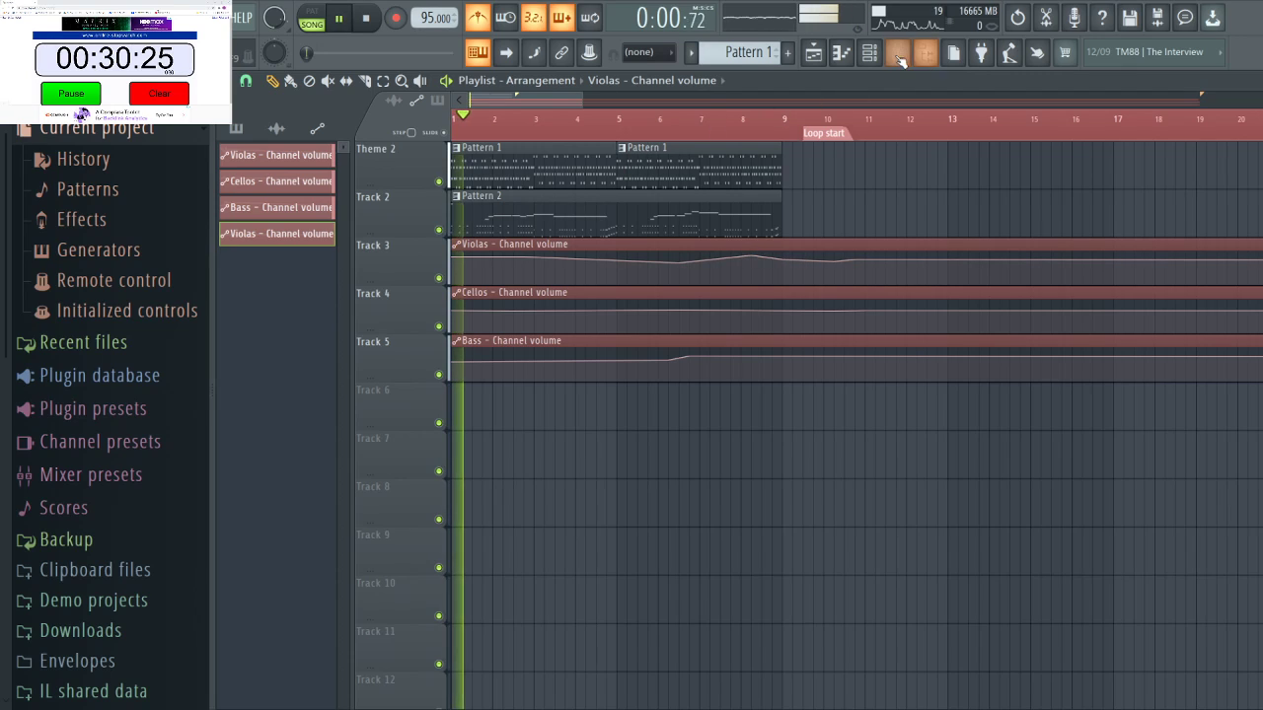
key("F6")
key("F6")
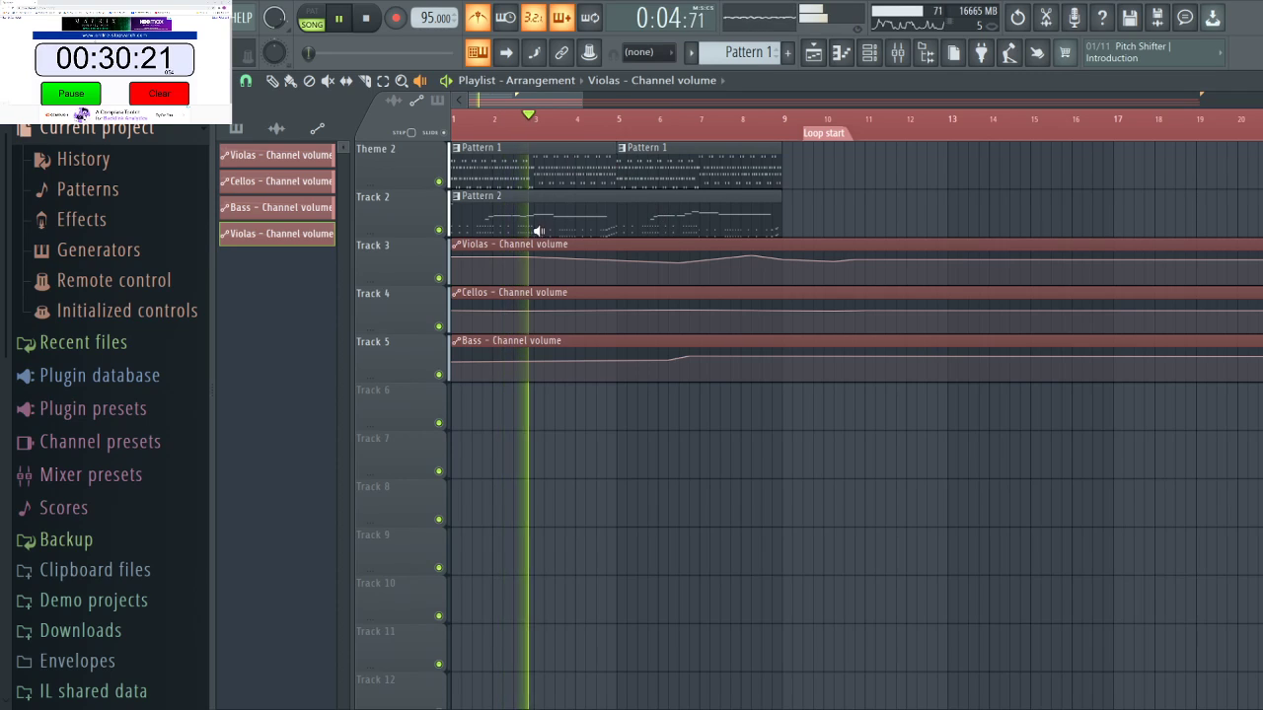
left_click(511, 212)
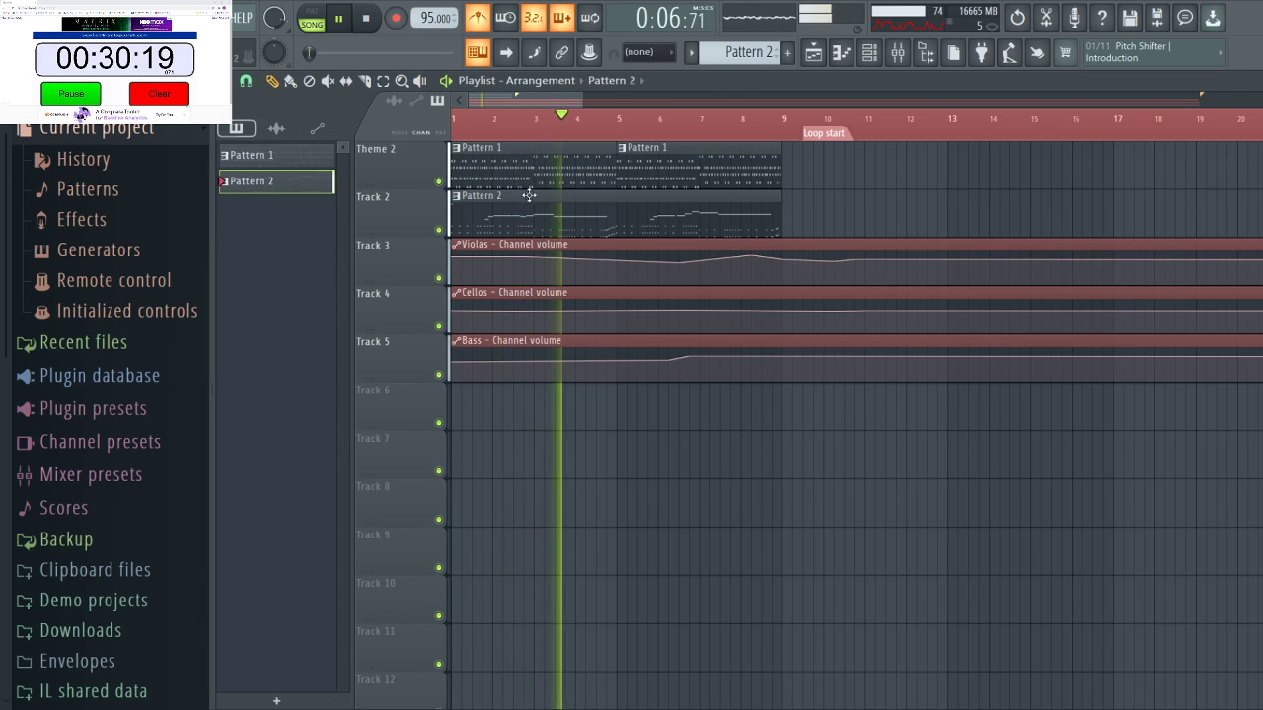
left_click(868, 54)
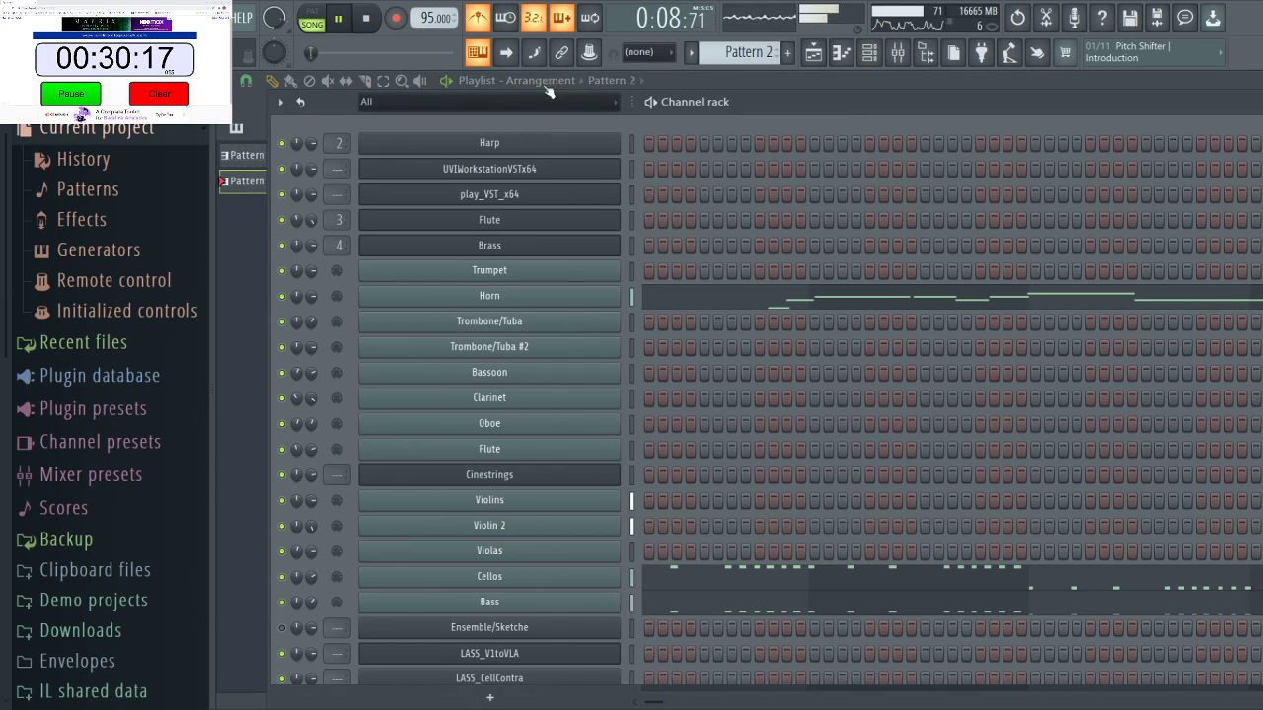
key("Page_Up")
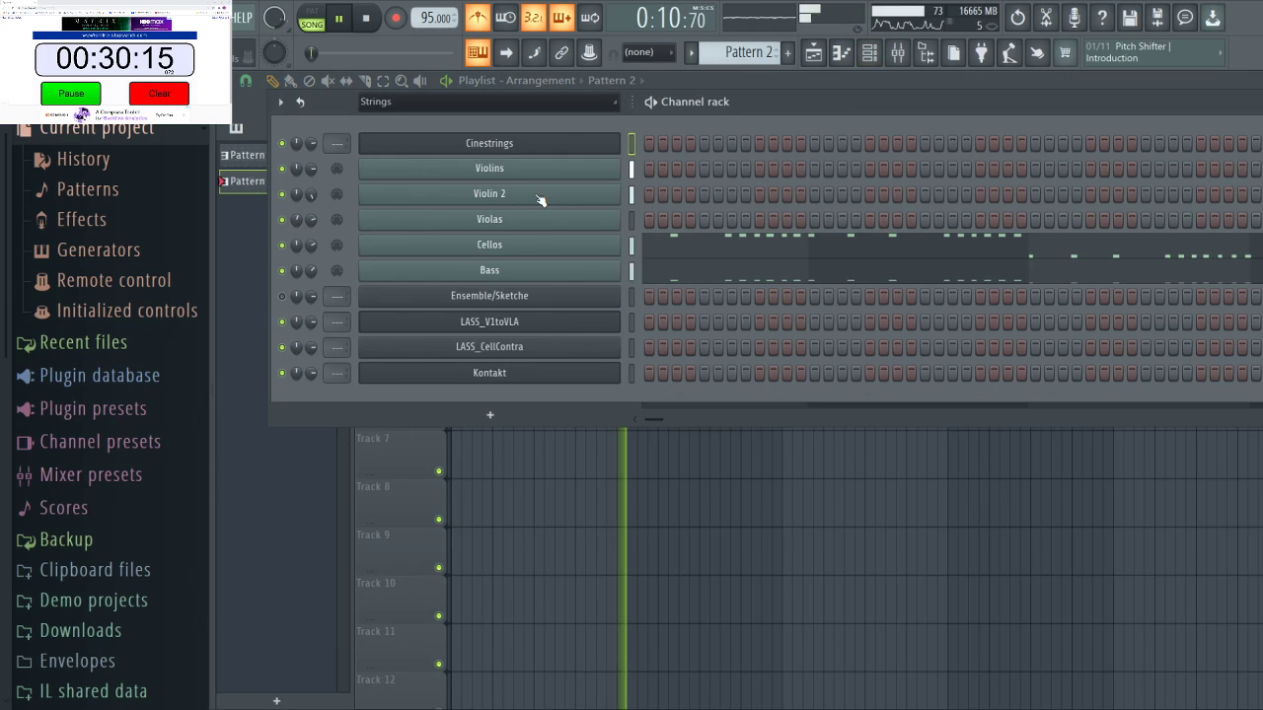
key("space")
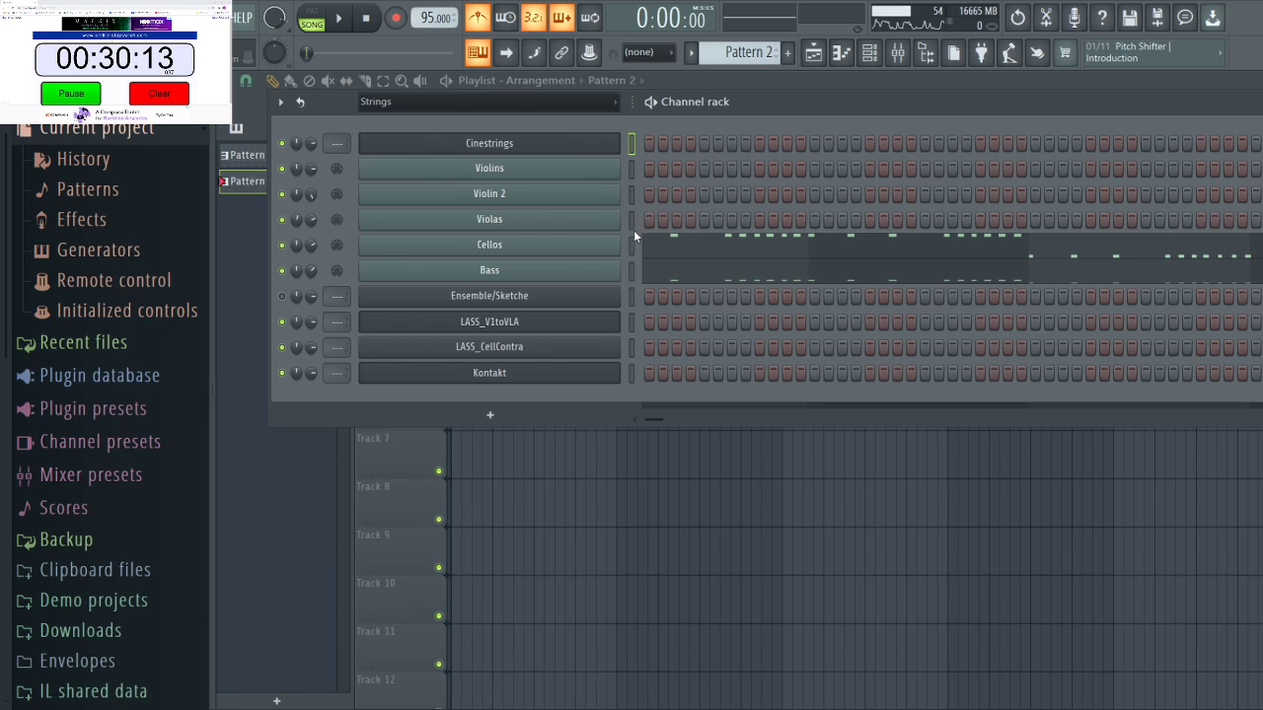
Select the Violas channel and replay the arrangement several times from the start to rehearse a viola part.
left_click(632, 219)
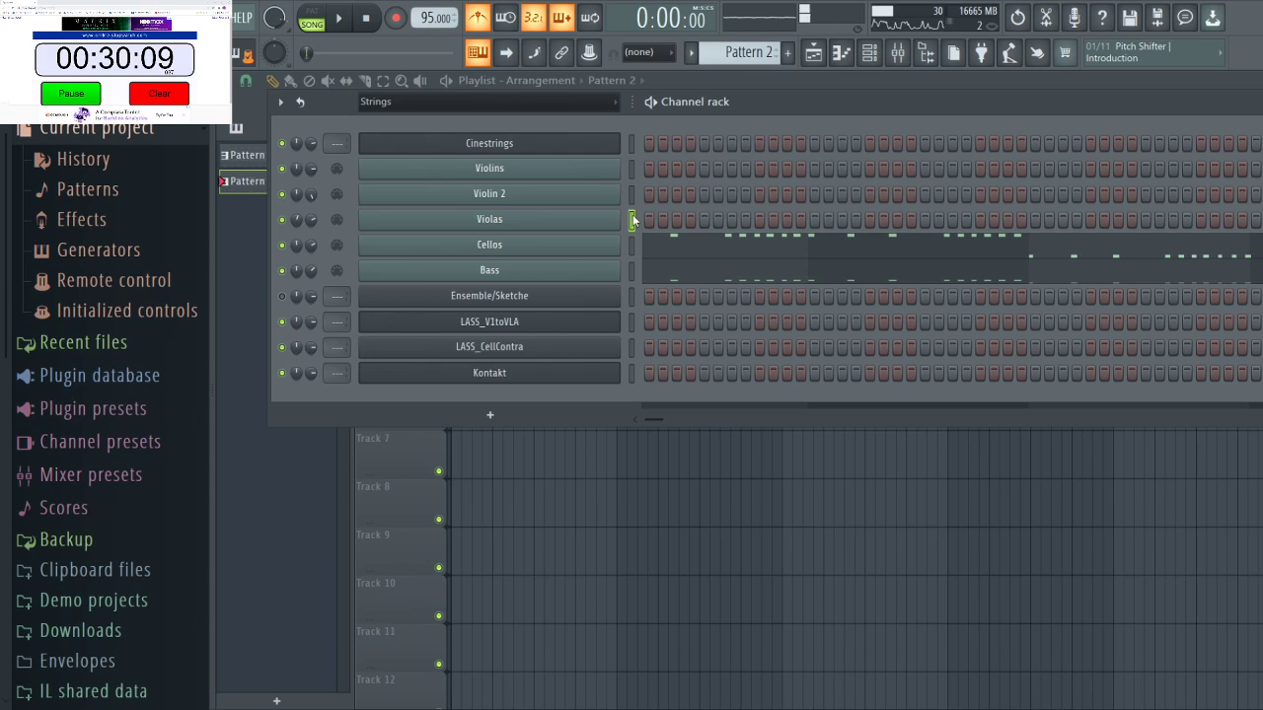
key("space")
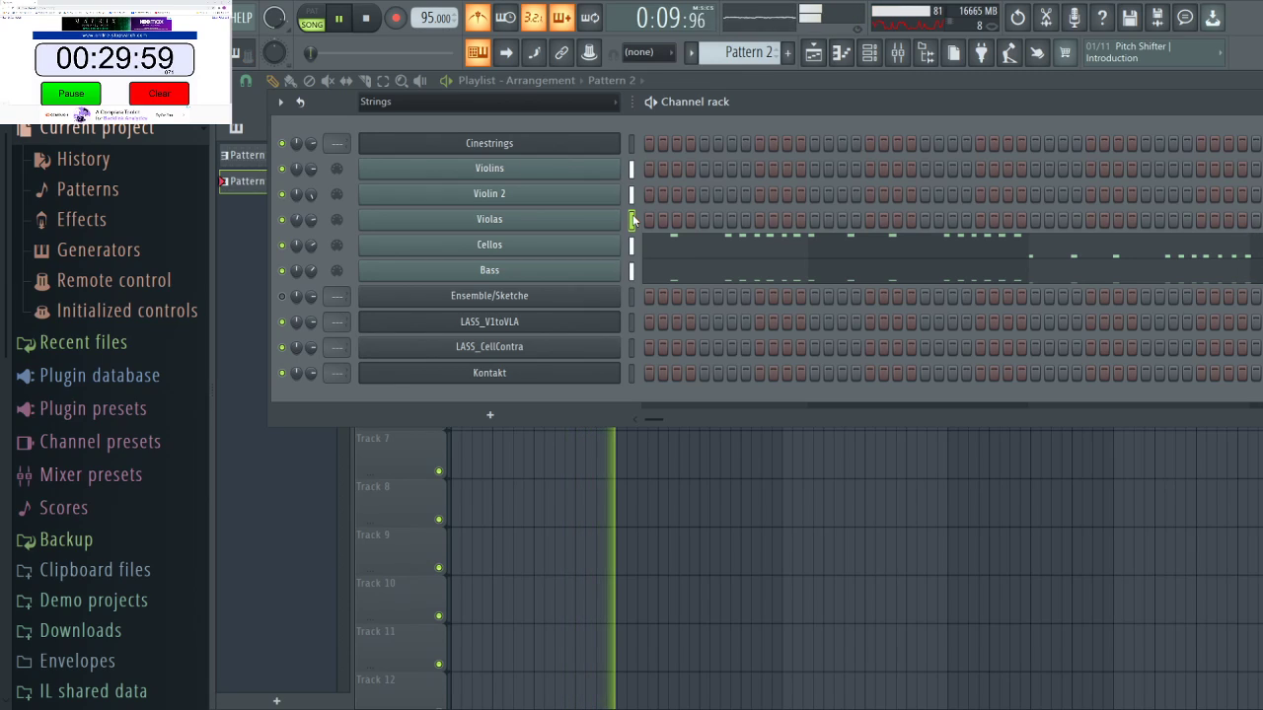
key("space")
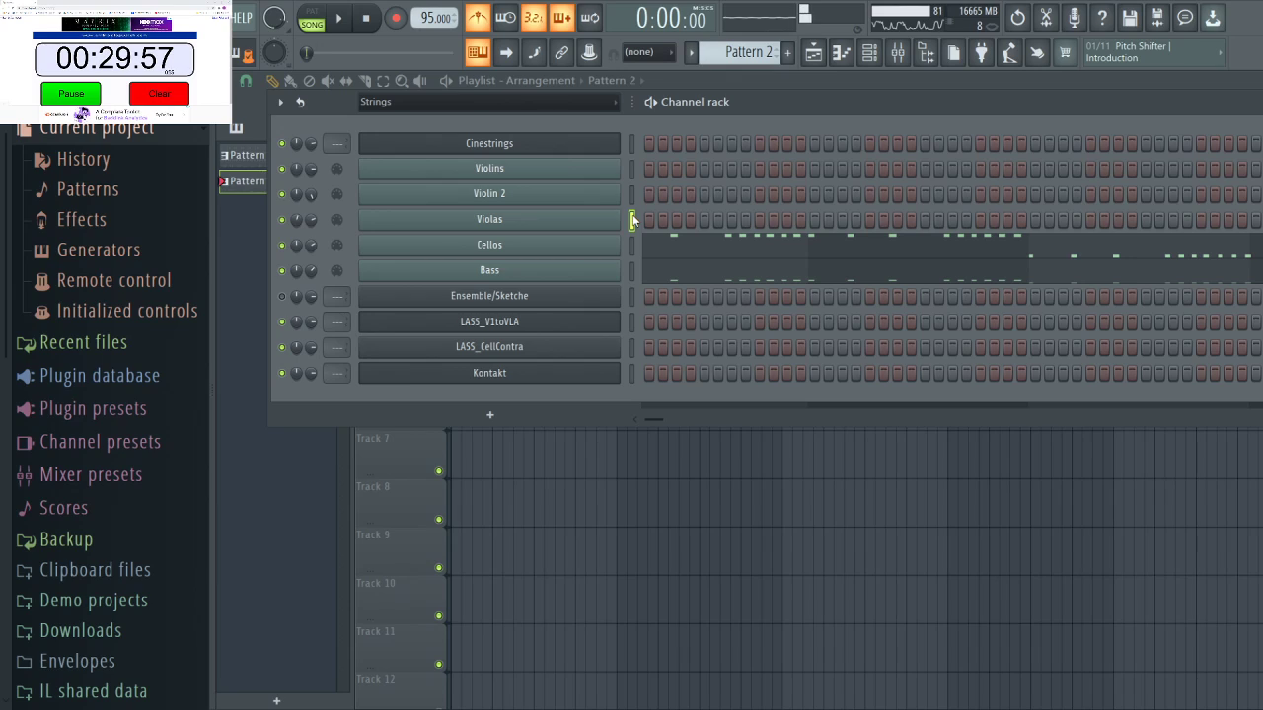
key("space")
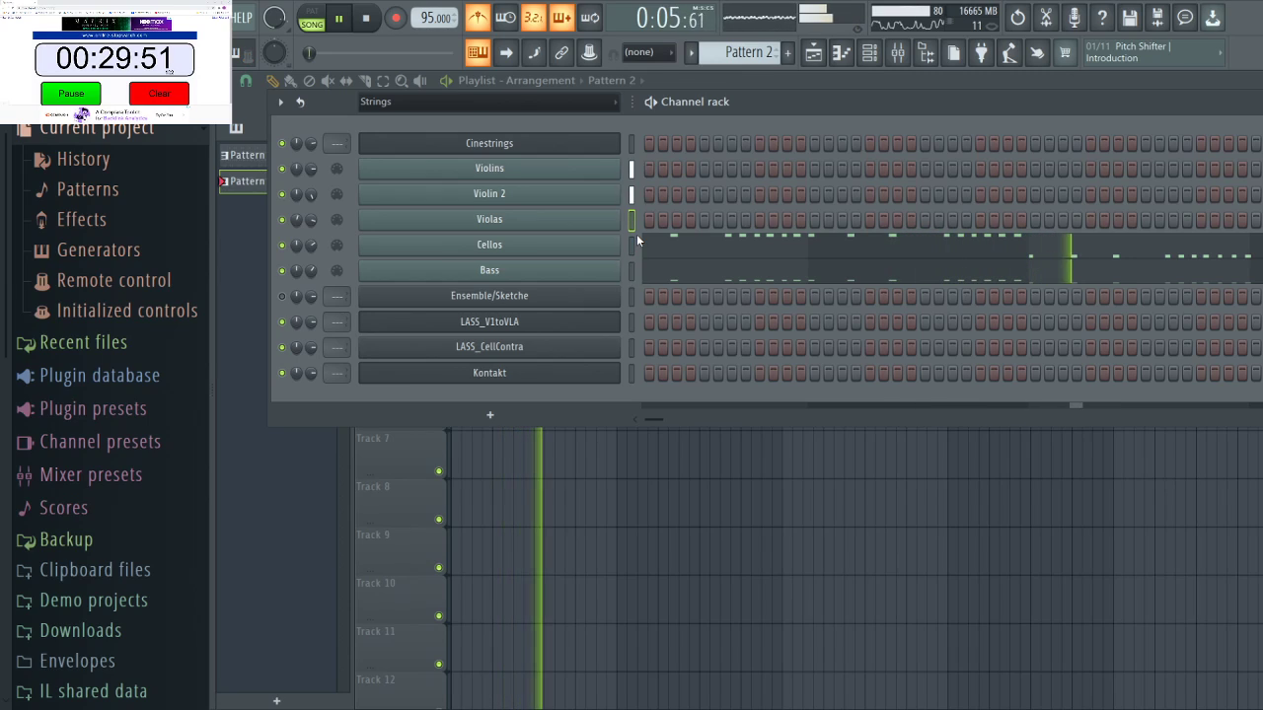
key("space")
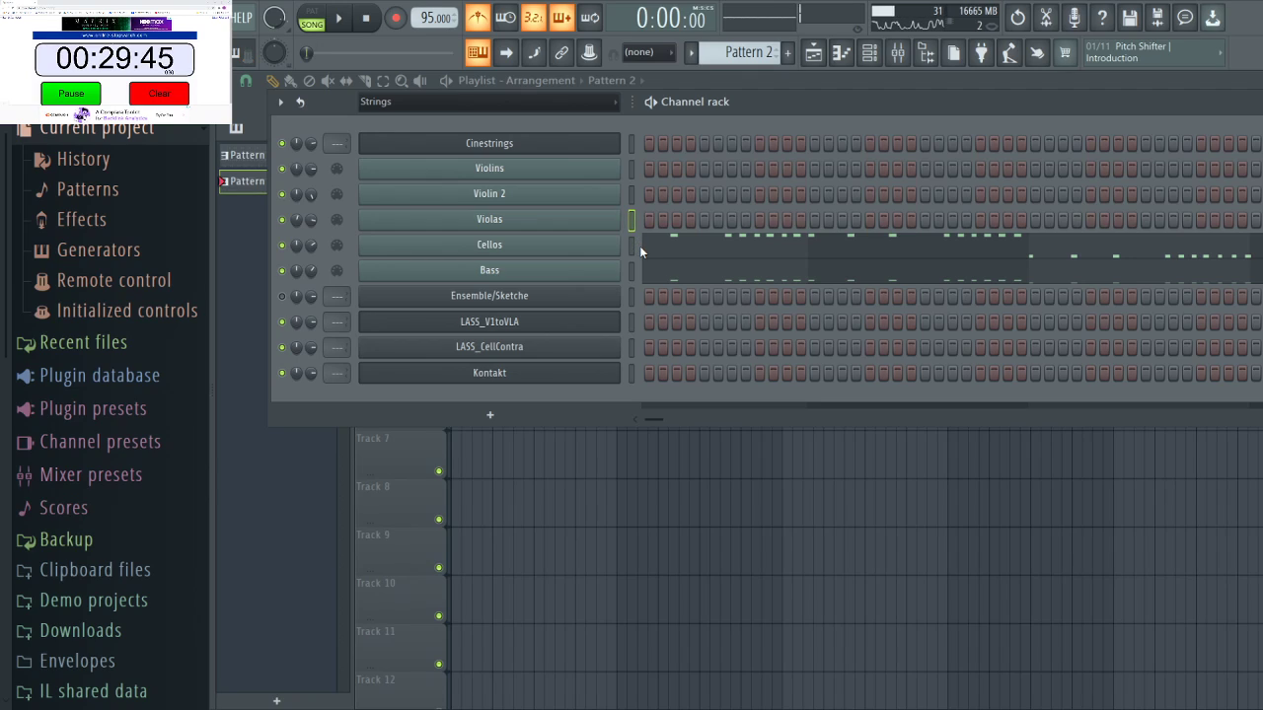
key("space")
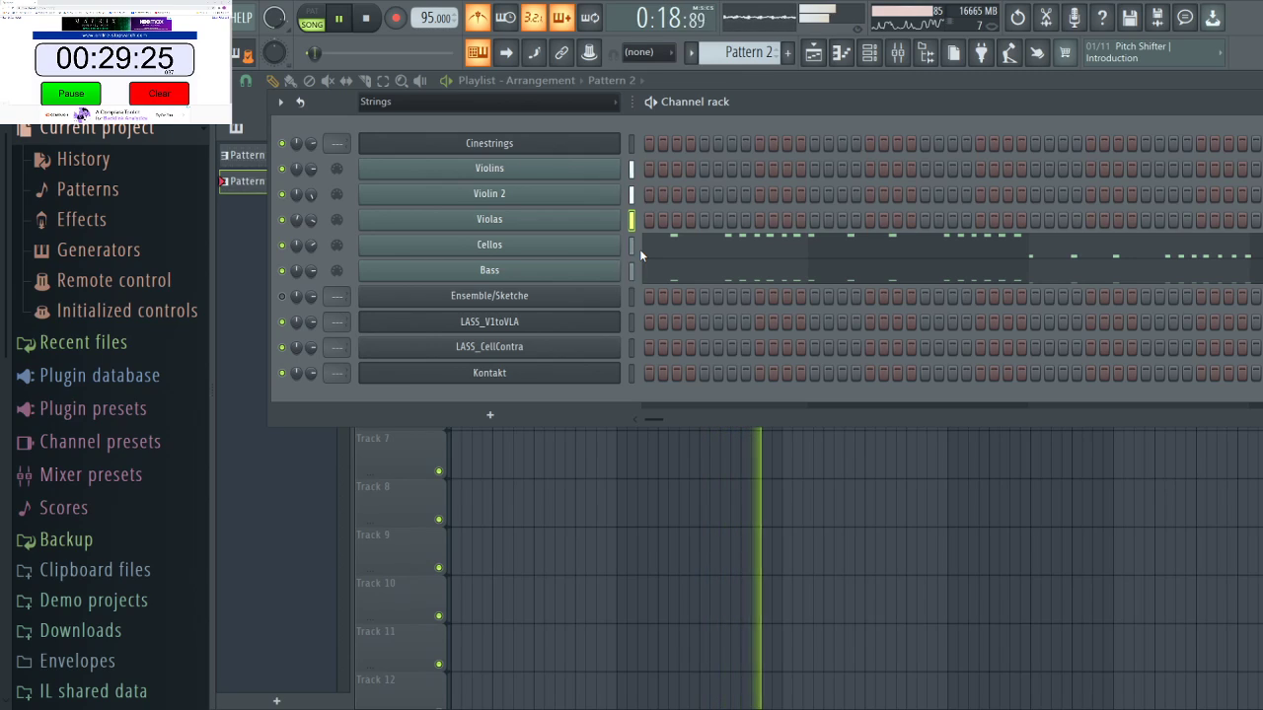
Record a sustained two-voice Violas part into Pattern 2 along with the arrangement and open it in the piano roll.
left_click(367, 18)
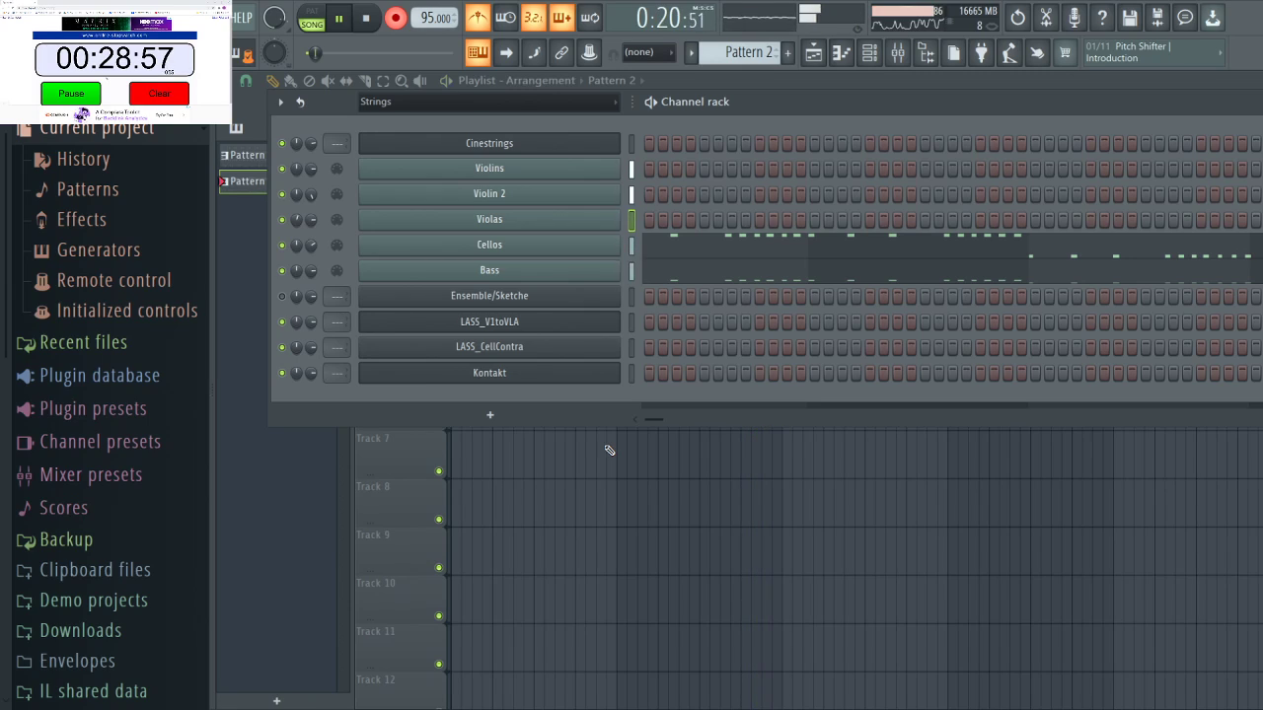
key("space")
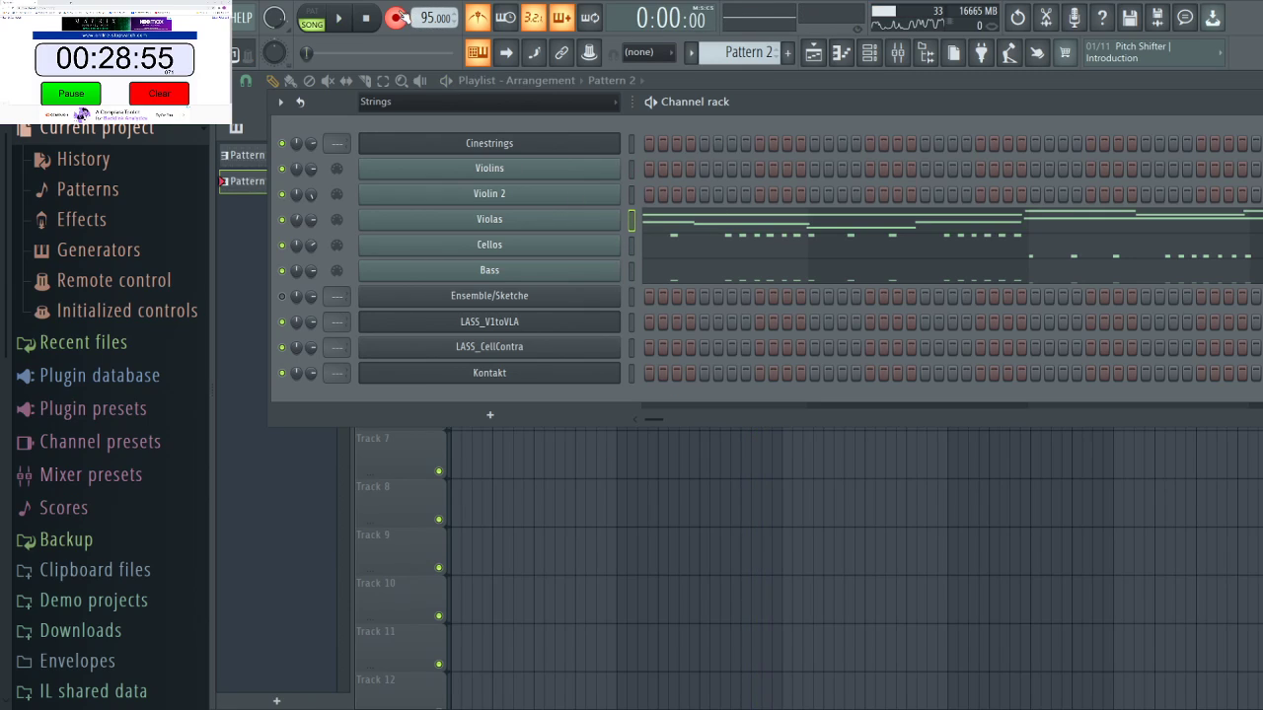
left_click(725, 220)
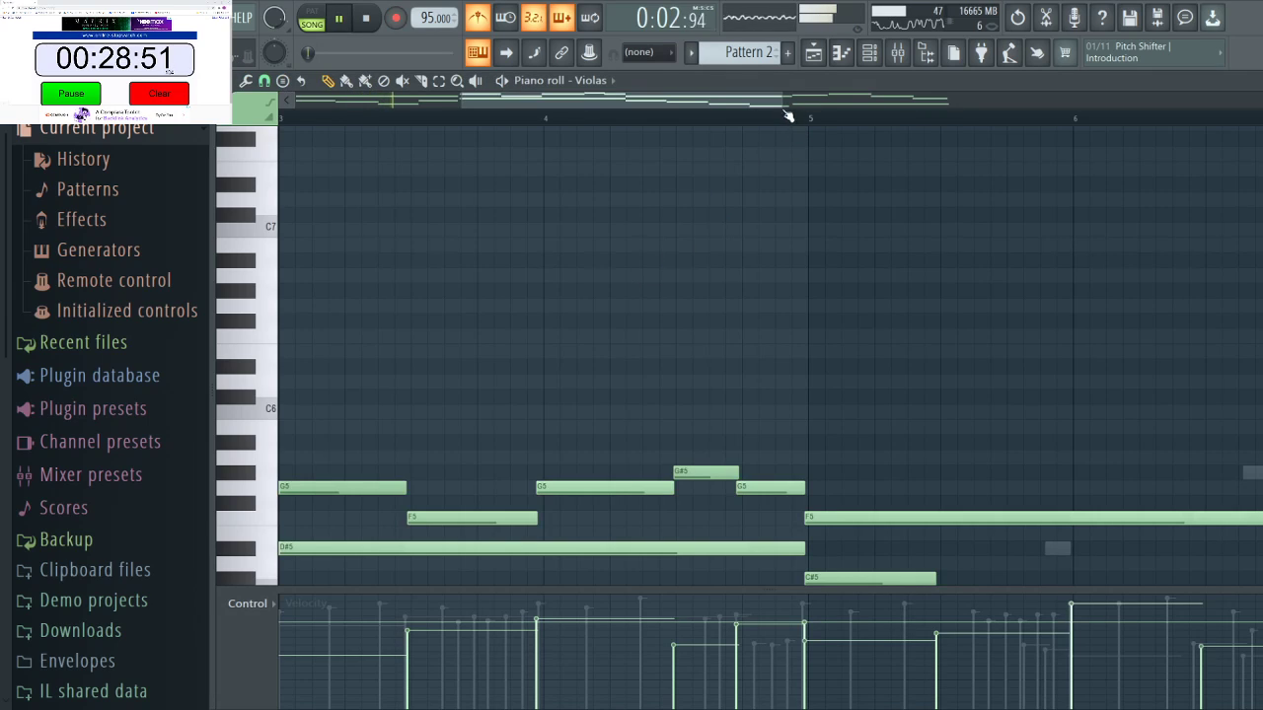
Play the Violas part from bar 5 and correct the two short upper notes in bar 7 to G5 and F5.
left_click_drag(783, 102, 1085, 104)
scroll(832, 347, "down", 5)
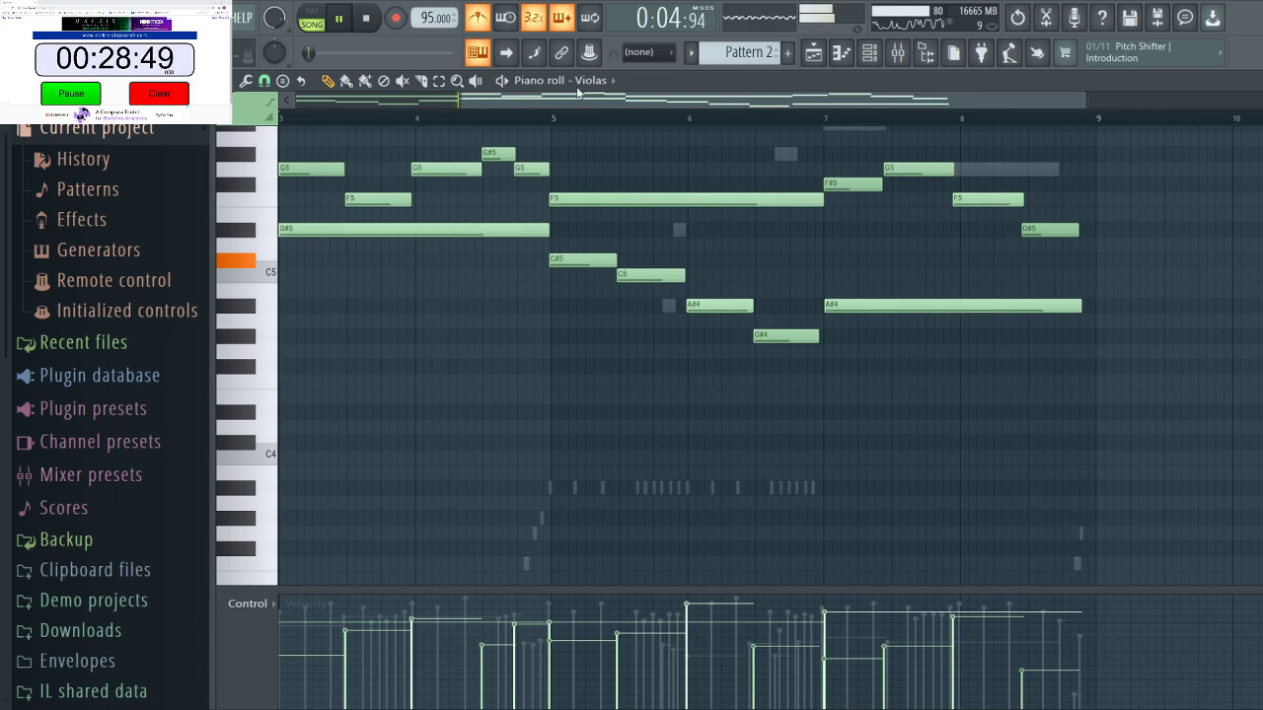
left_click(554, 117)
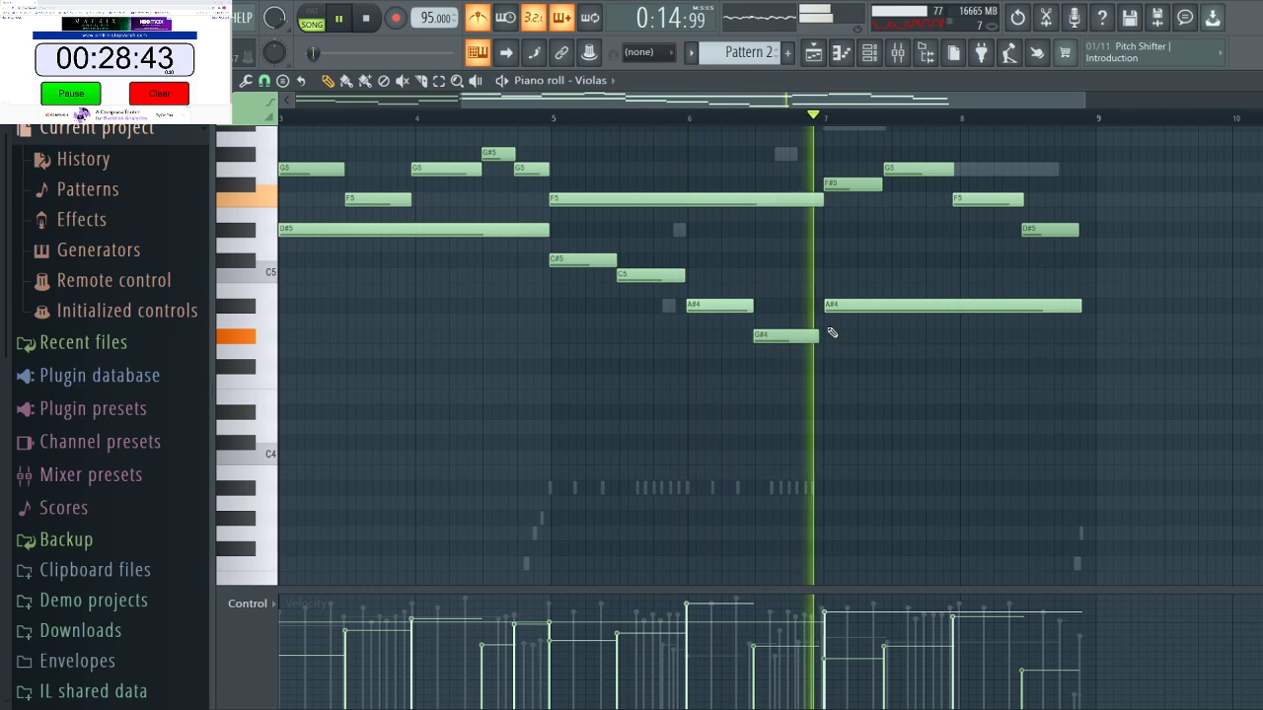
scroll(848, 296, "up", 2)
key("space")
left_click_drag(856, 275, 907, 293)
key("space")
key("space")
Copy the Pattern 2 Bass notes into the Trombone/Tuba channel of the Brass group and open them in the piano roll.
left_click(869, 55)
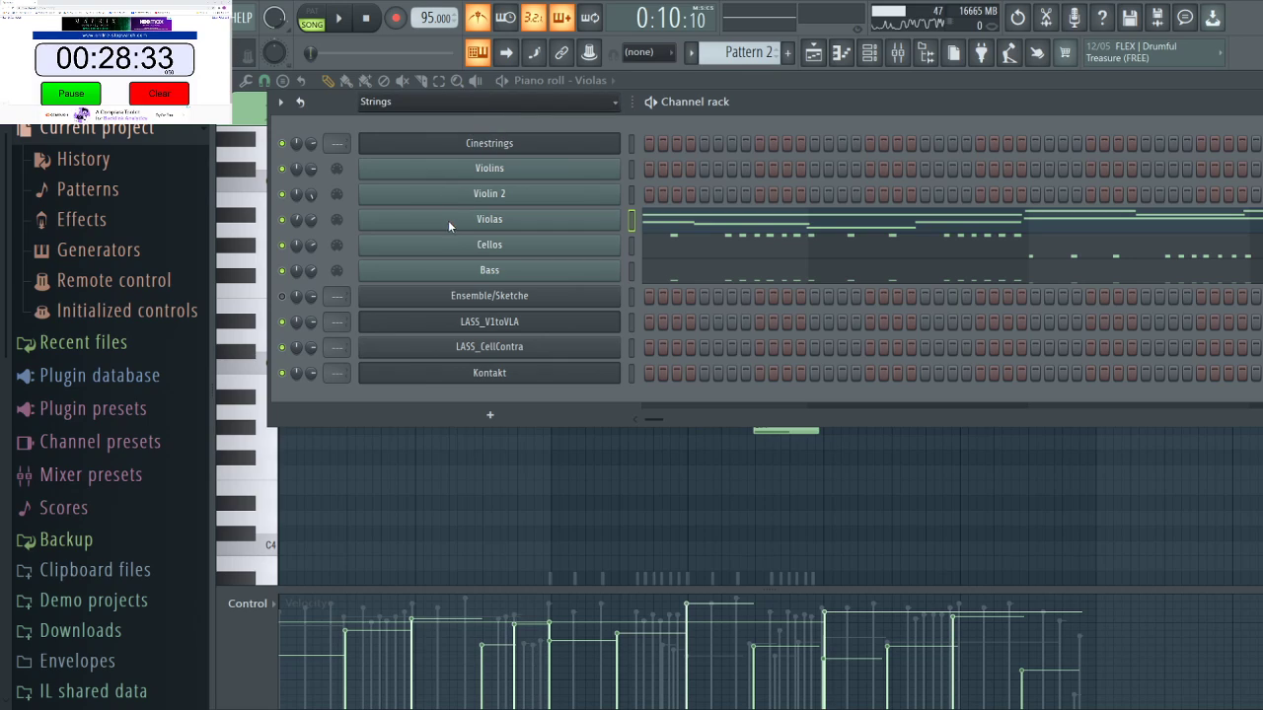
left_click(630, 270)
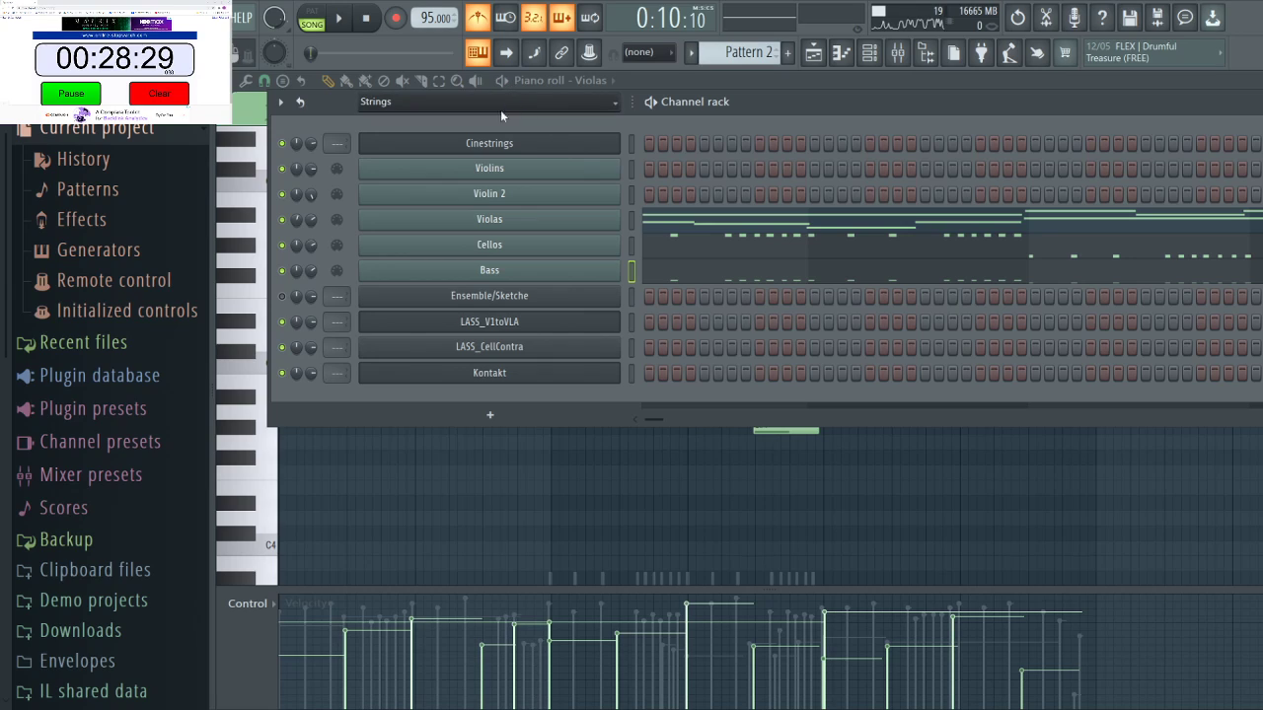
left_click(384, 161)
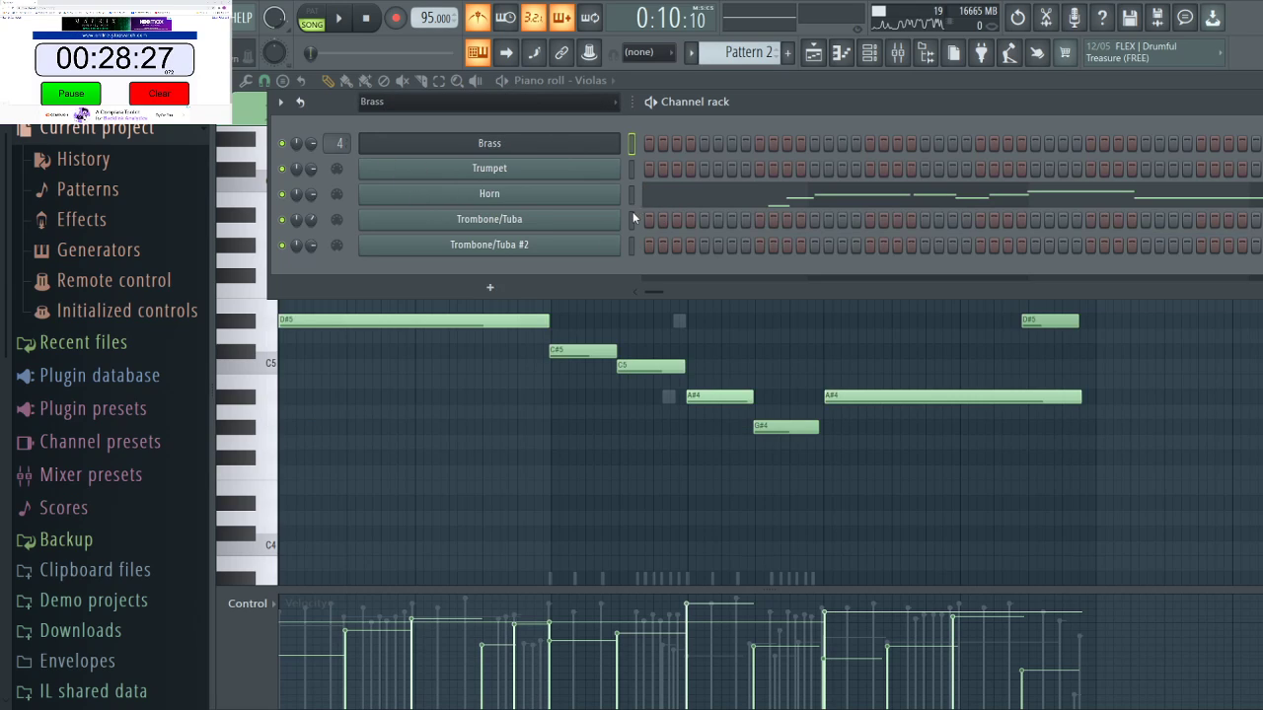
key("ctrl+v")
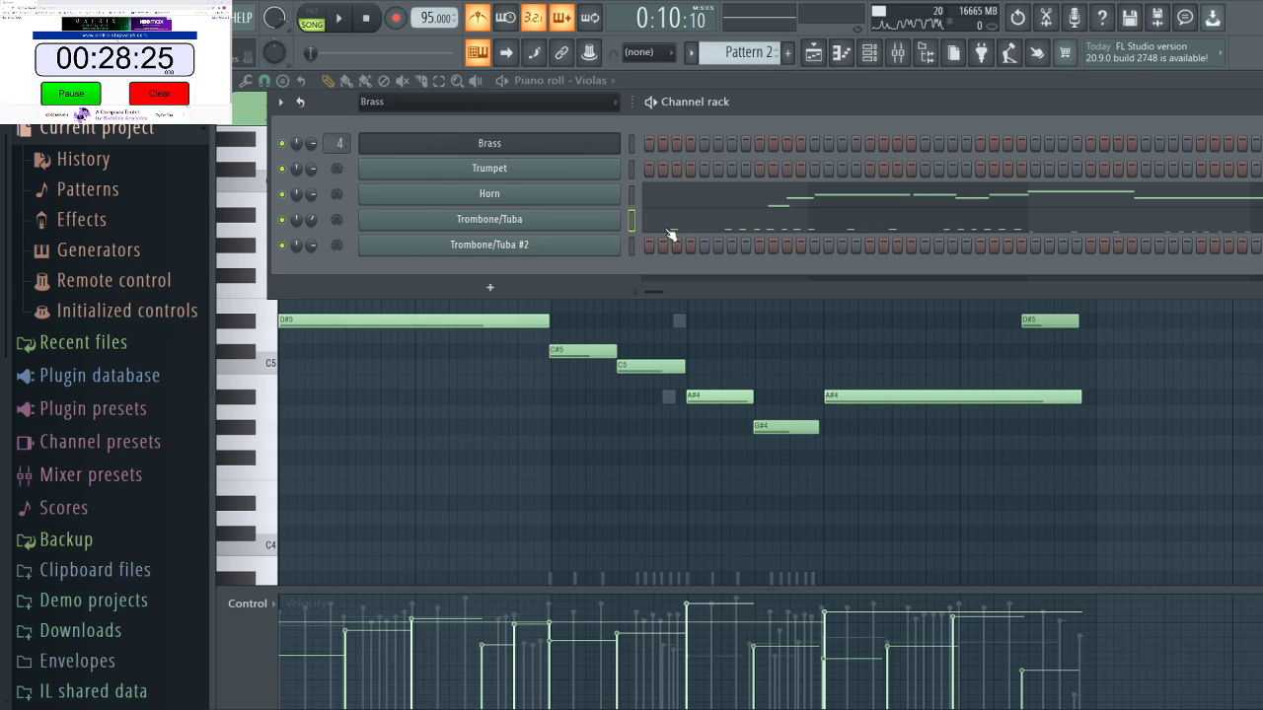
left_click(668, 226)
left_click_drag(530, 98, 362, 131)
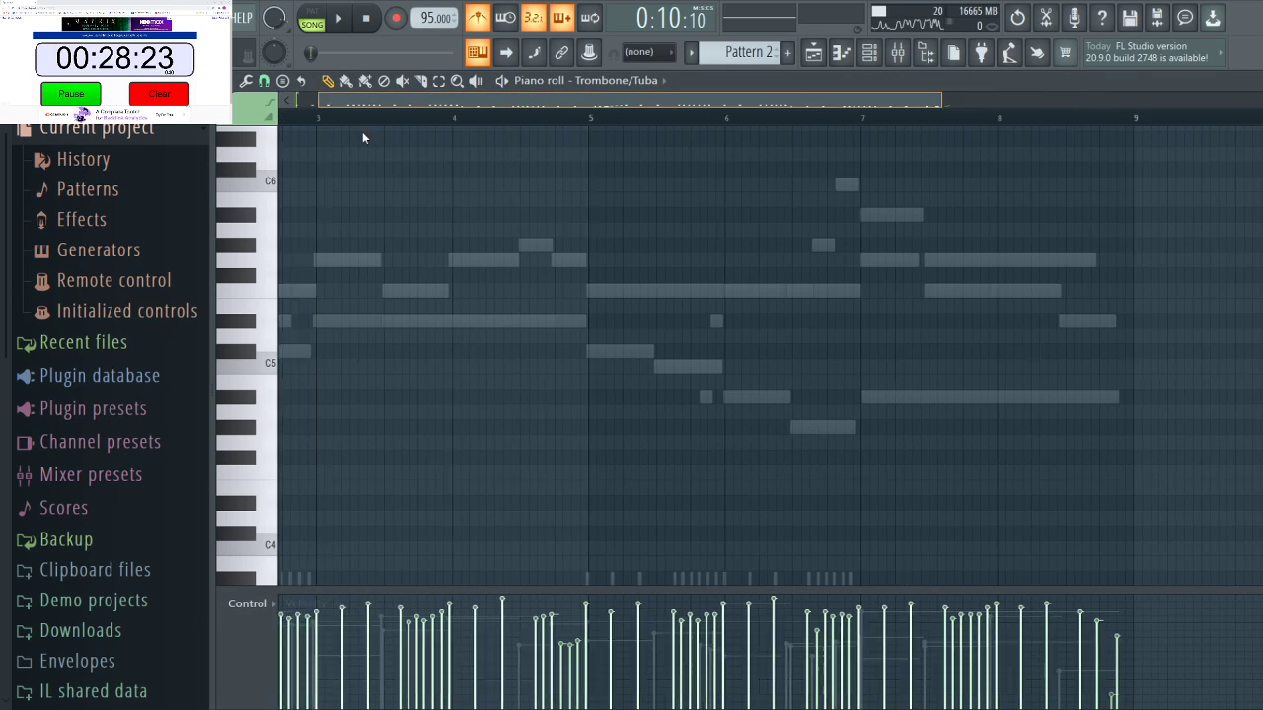
Play the copied Trombone/Tuba part from the start and review its notes across the low registers in the piano roll.
scroll(369, 298, "down", 5)
scroll(333, 263, "up", 5)
scroll(333, 263, "up", 5)
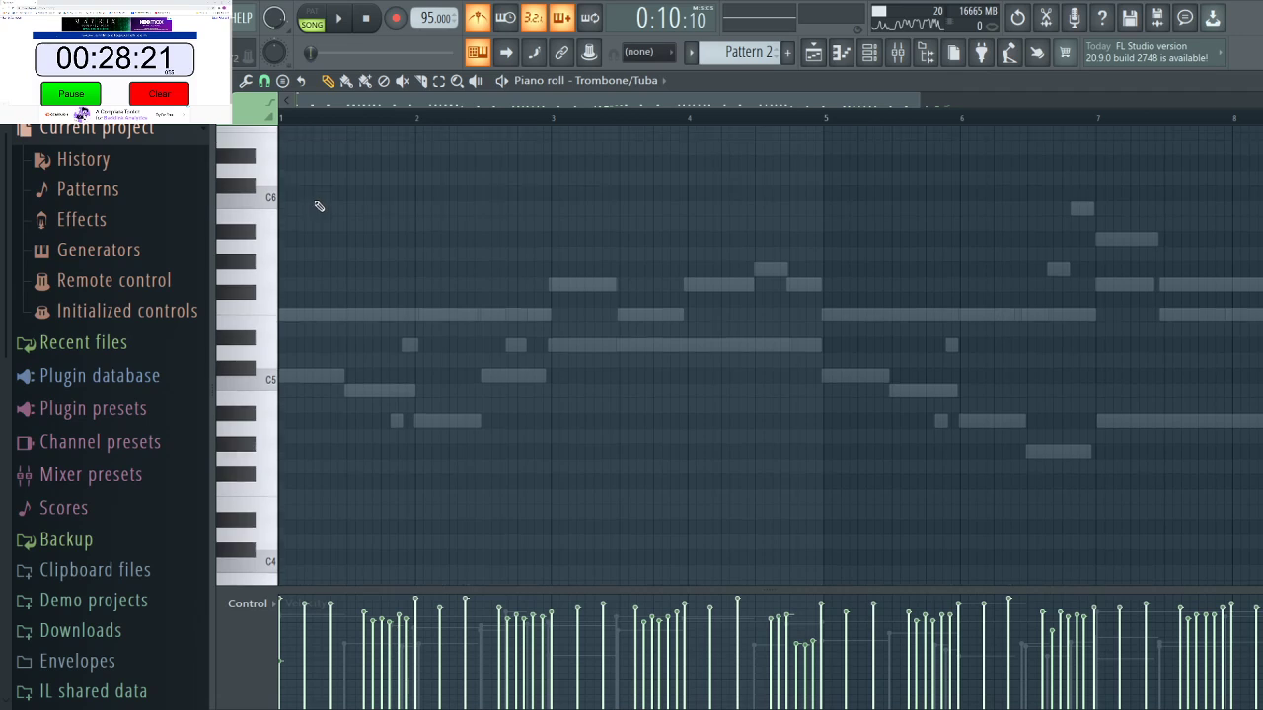
scroll(341, 296, "down", 20)
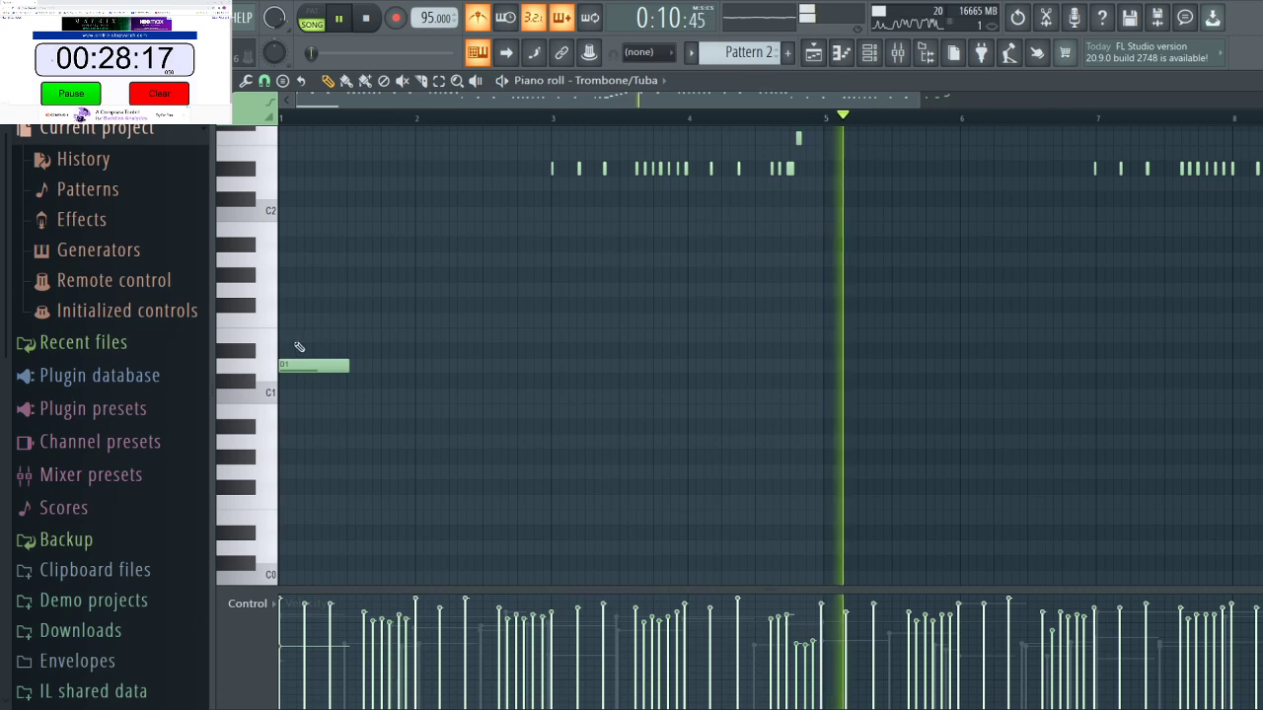
key("space")
key("space")
scroll(270, 278, "up", 6)
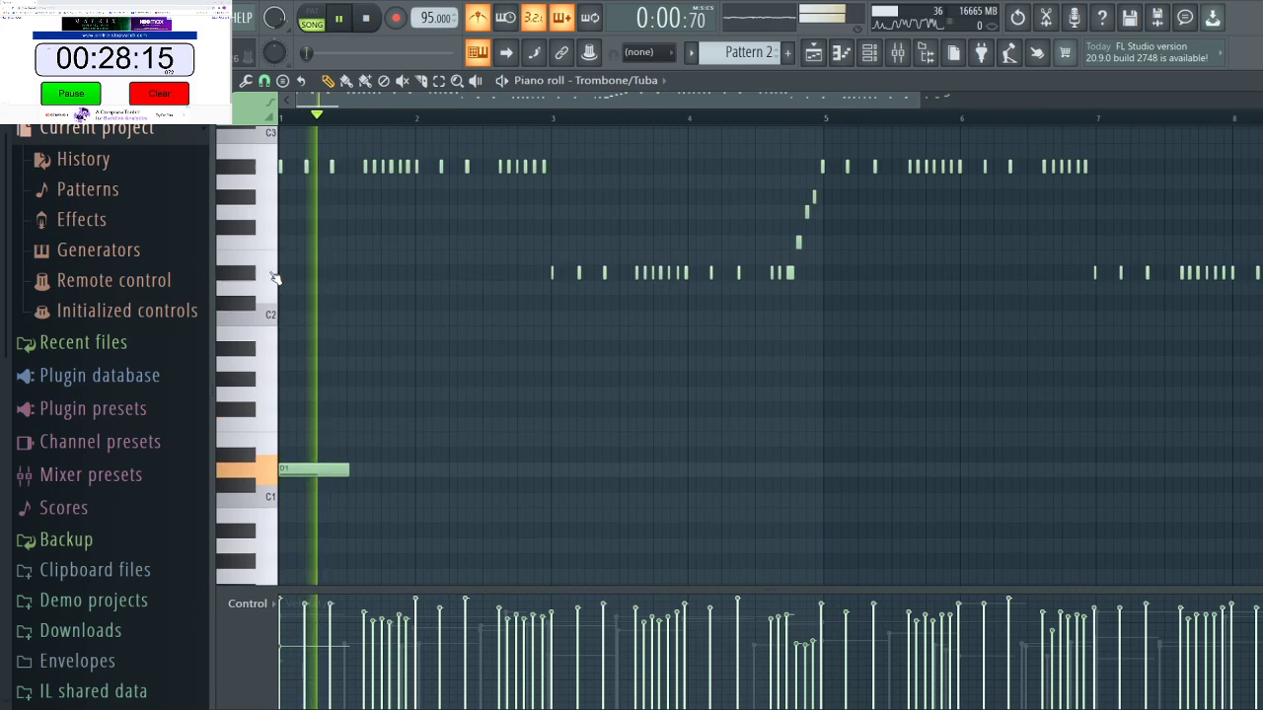
key("space")
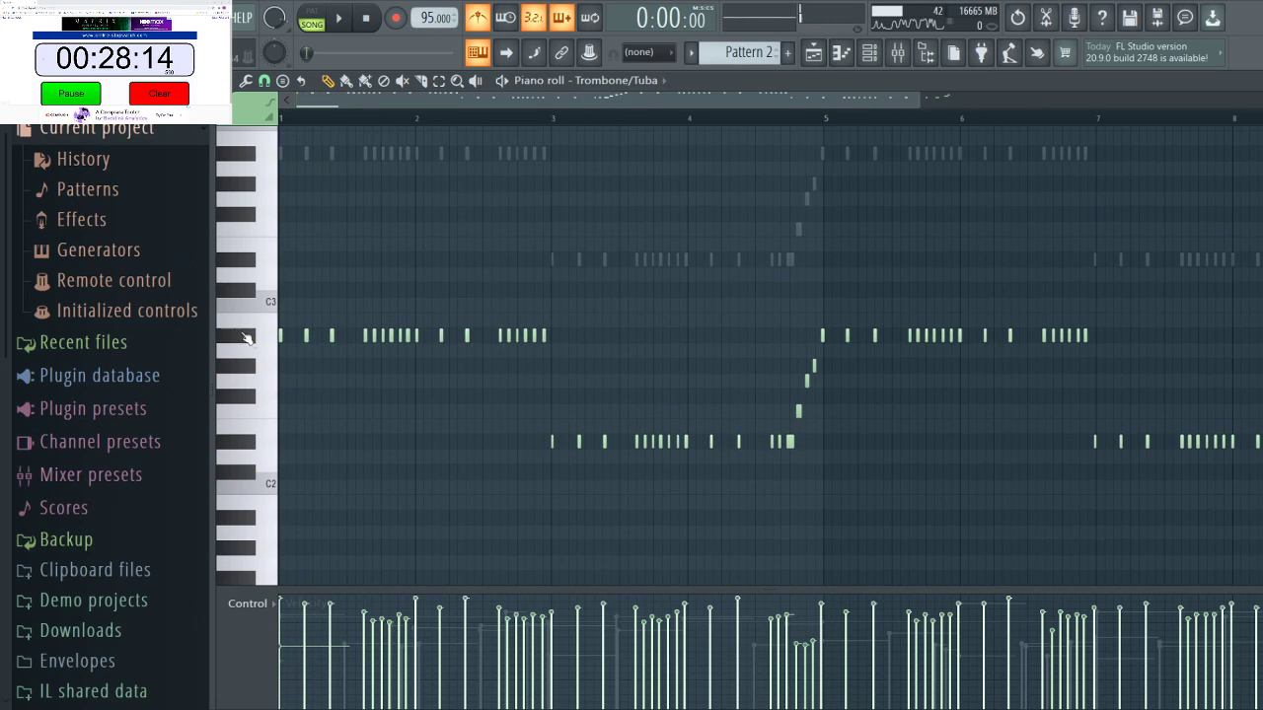
left_click(864, 56)
left_click(674, 227)
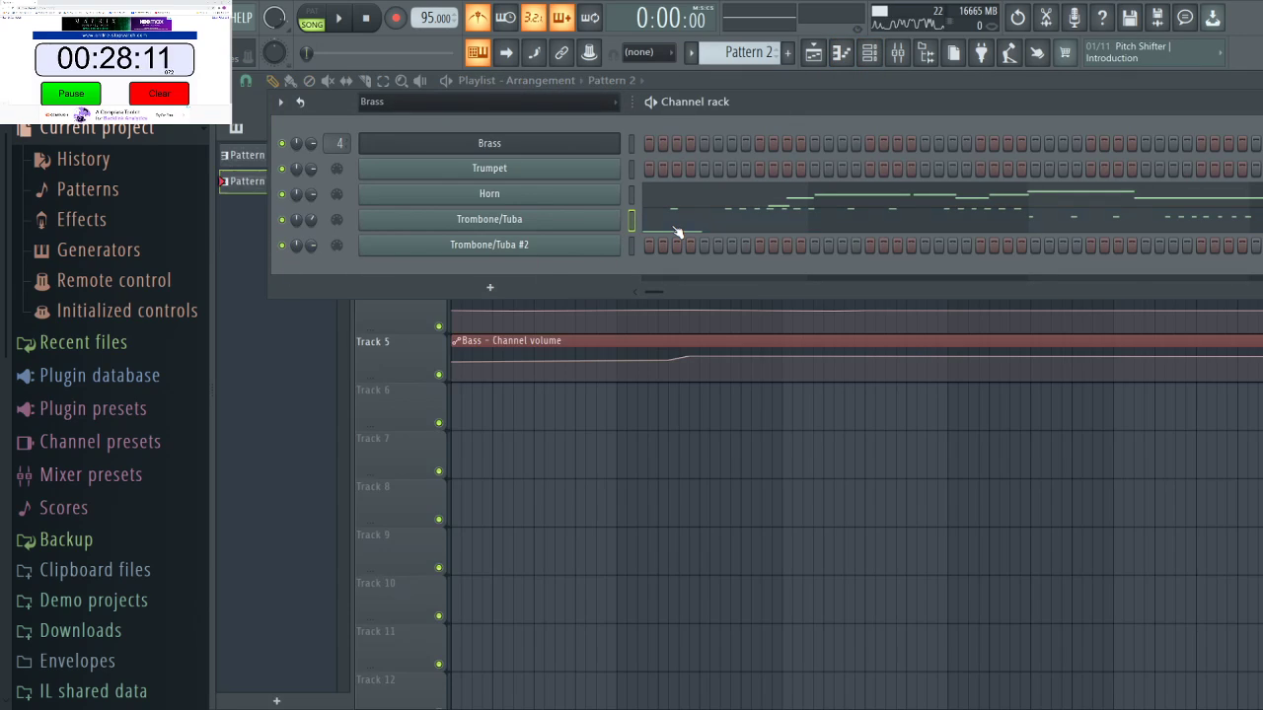
left_click(674, 227)
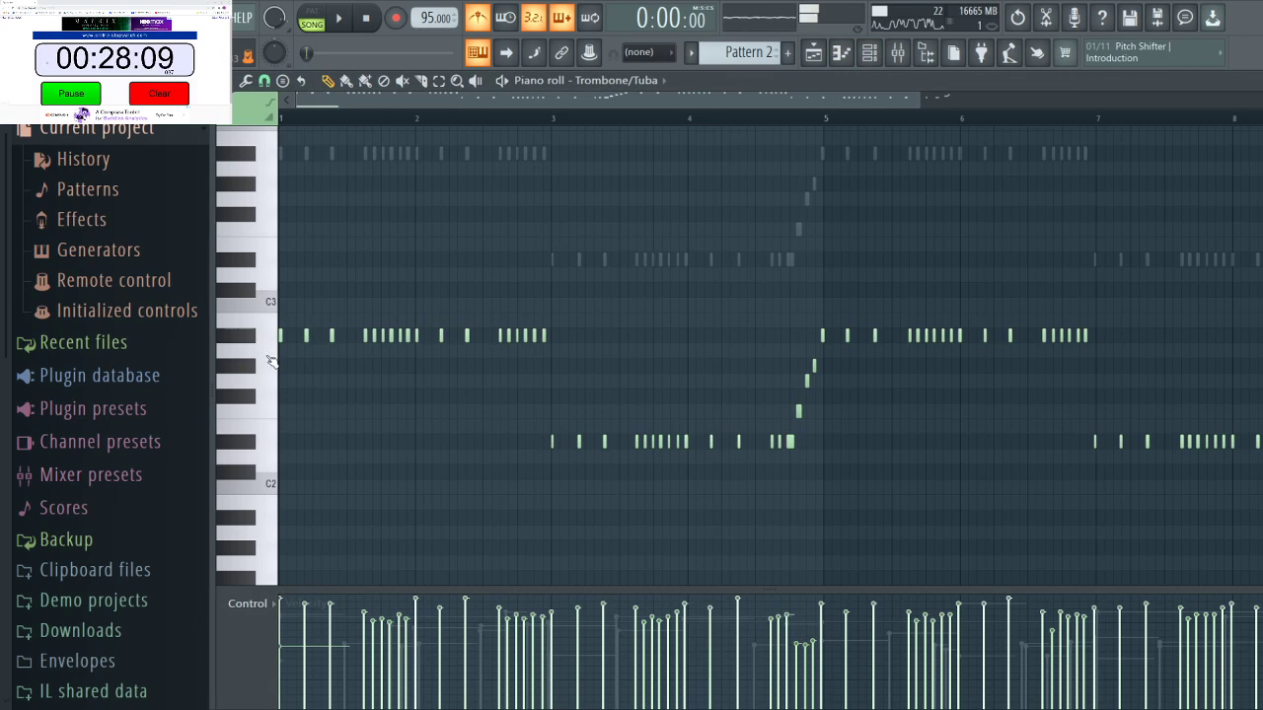
Transpose the whole Trombone/Tuba part up one octave and shorten its opening D2 note in bar 1 to a very short note.
scroll(482, 264, "down", 6)
scroll(479, 266, "up", 5)
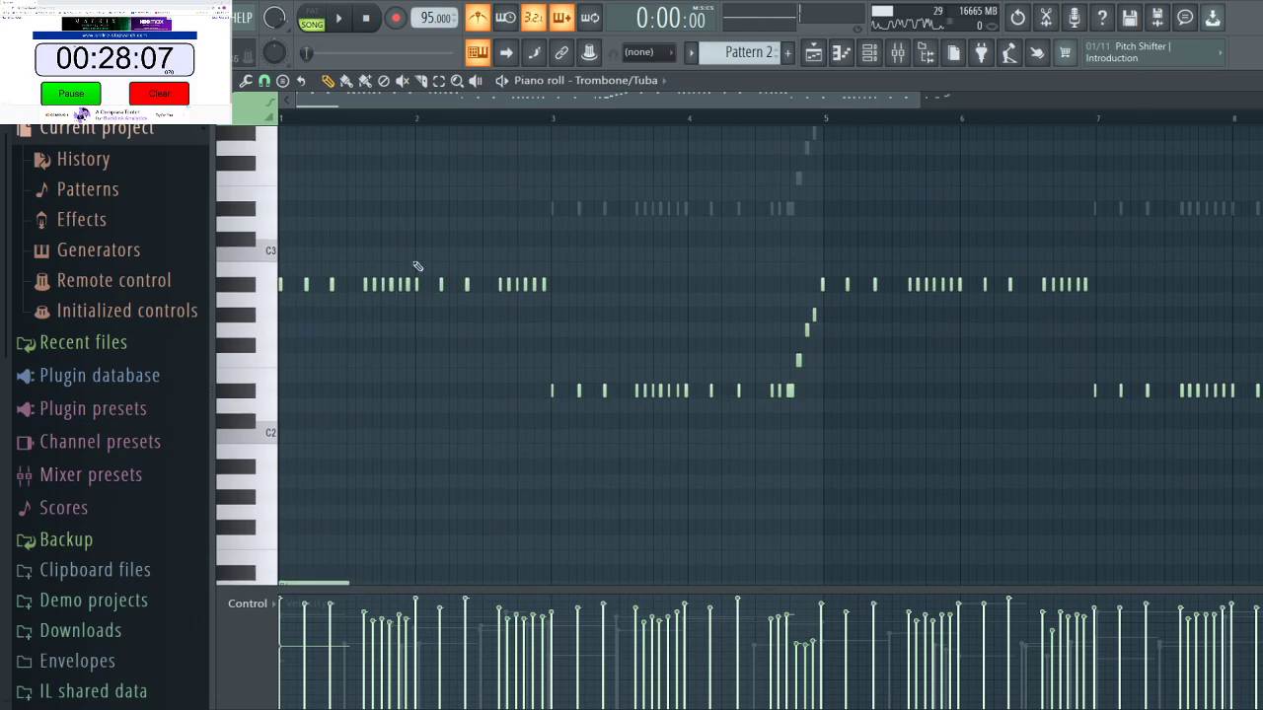
key("ctrl+Up")
scroll(268, 310, "up", 4)
left_click(248, 297)
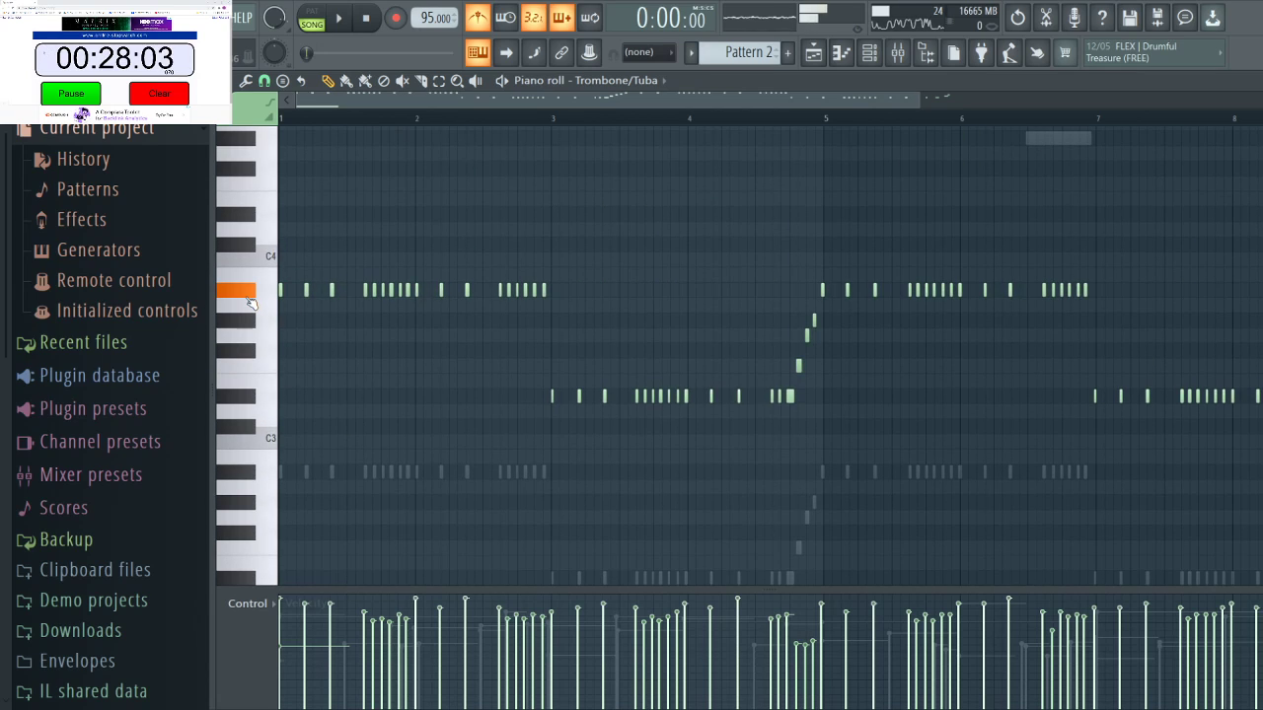
scroll(296, 306, "down", 7)
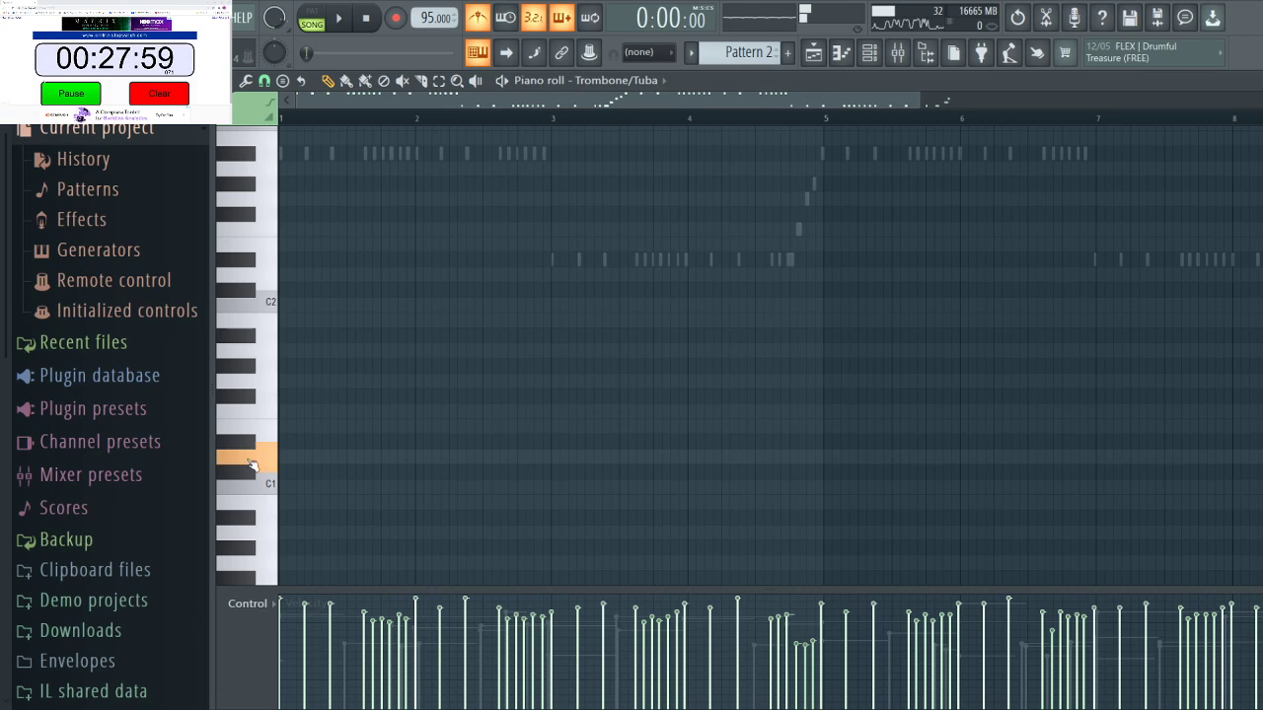
scroll(251, 486, "down", 2)
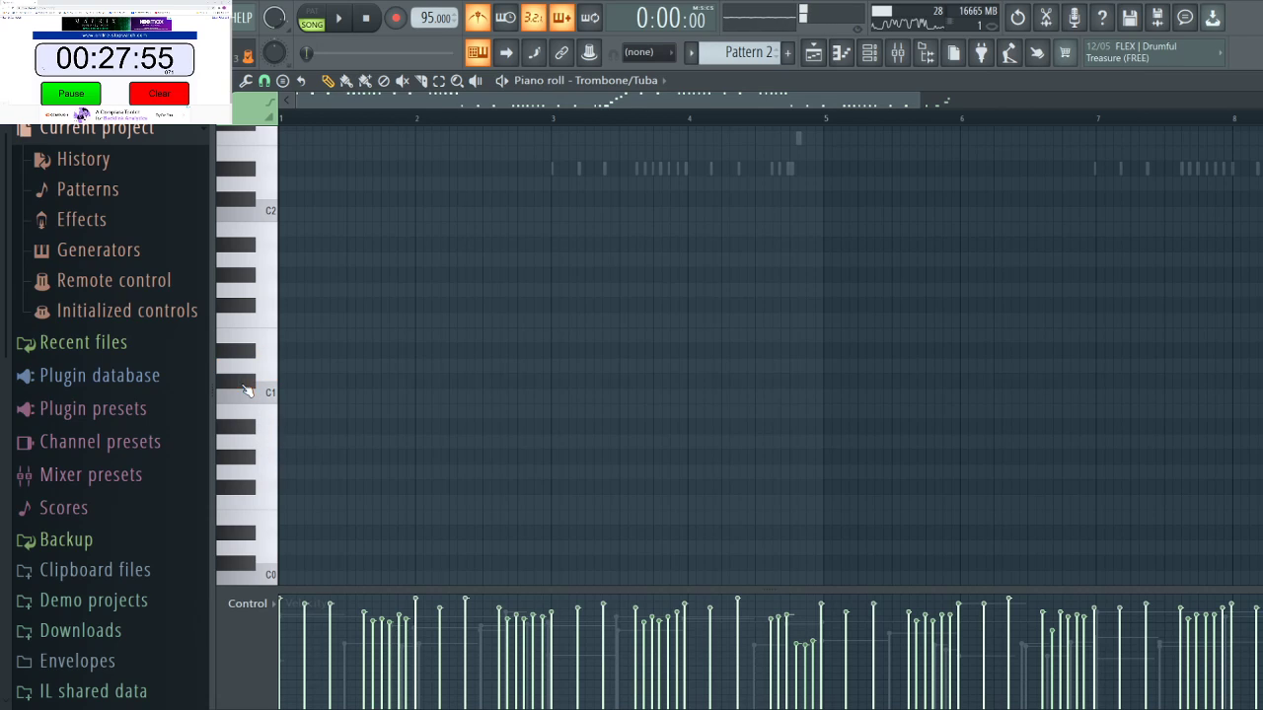
scroll(256, 402, "up", 5)
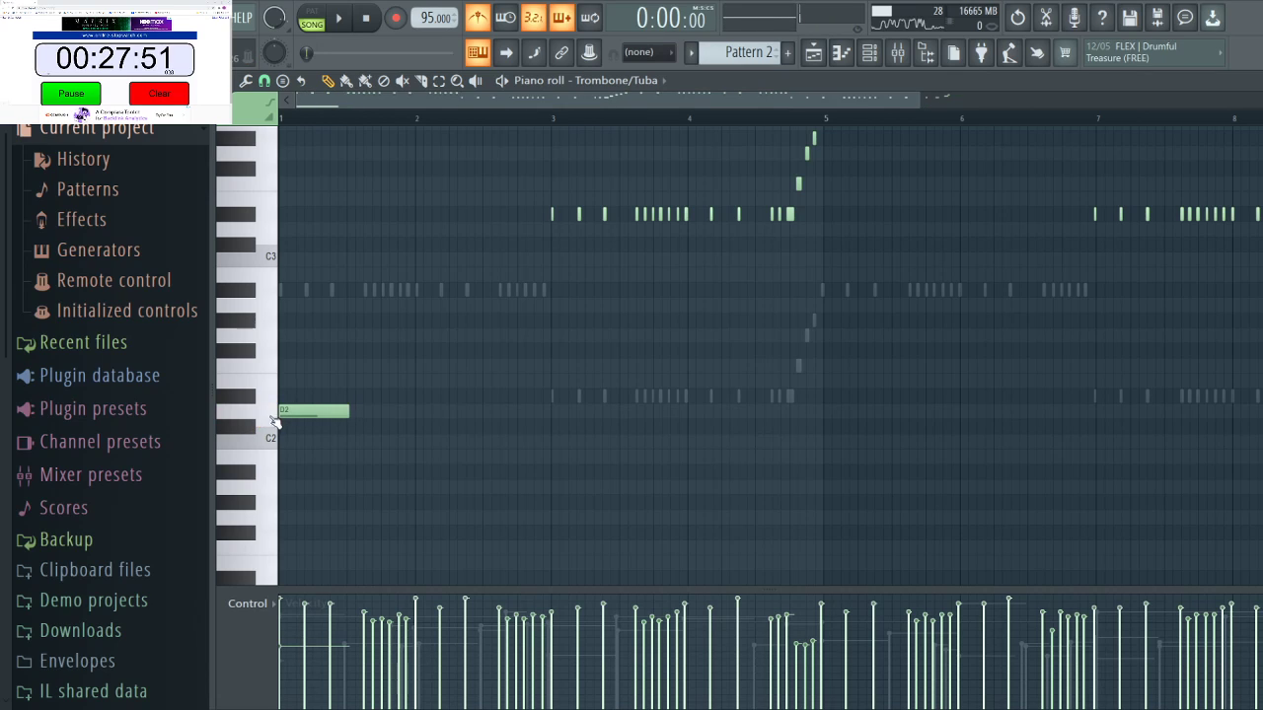
key("space")
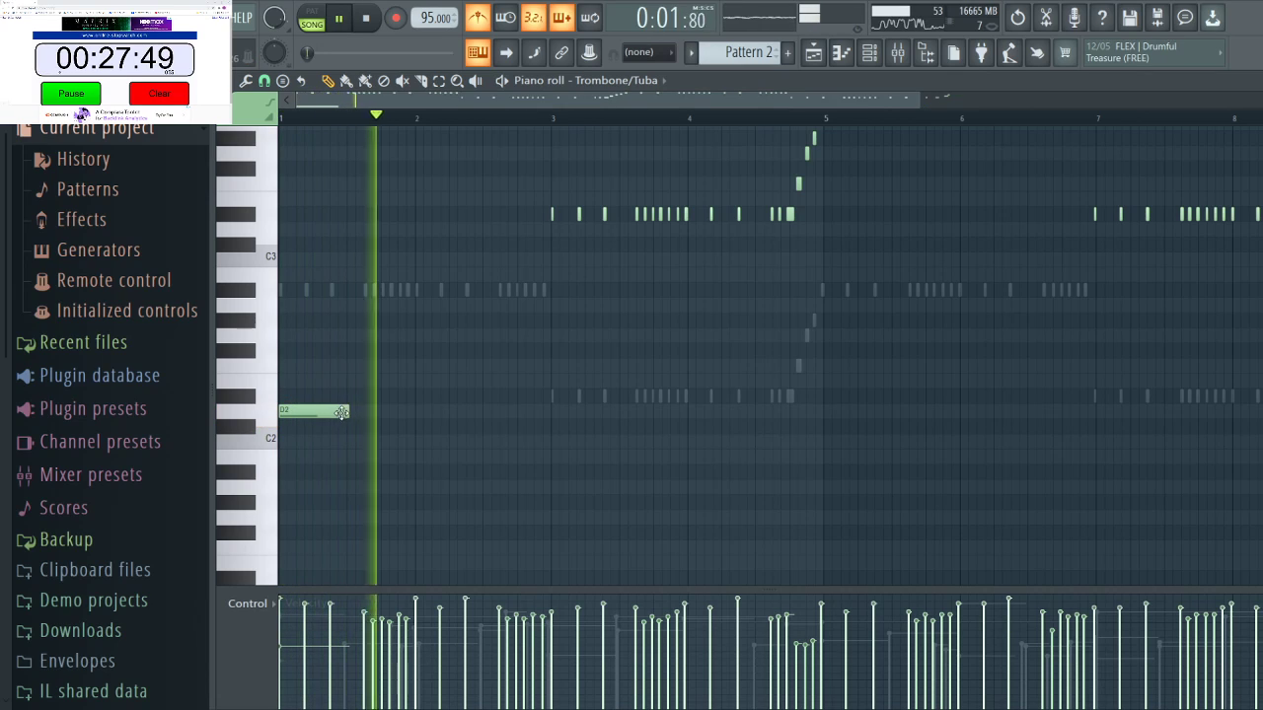
left_click_drag(340, 412, 276, 413)
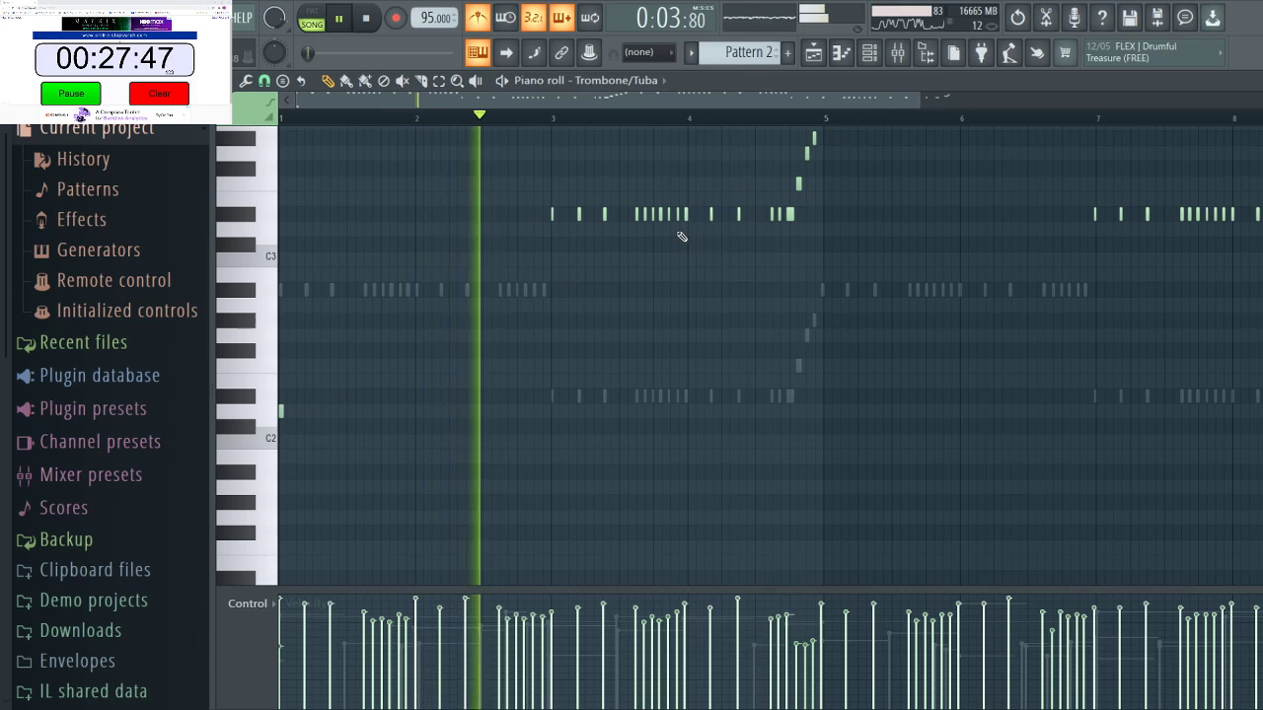
Raise the repeated Trombone/Tuba notes in bars 3 and 4 by one octave and delete the rising run at the end of bar 4.
scroll(681, 237, "up", 3)
left_click(499, 351)
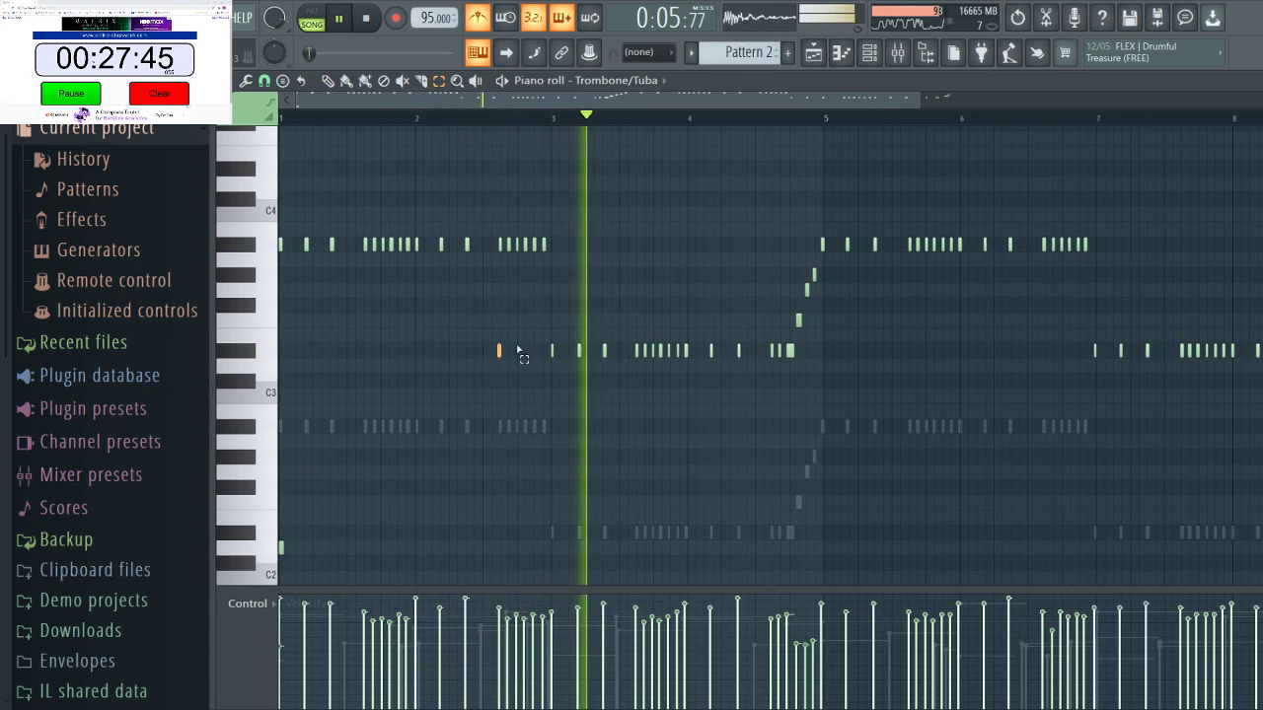
left_click_drag(500, 363, 825, 338)
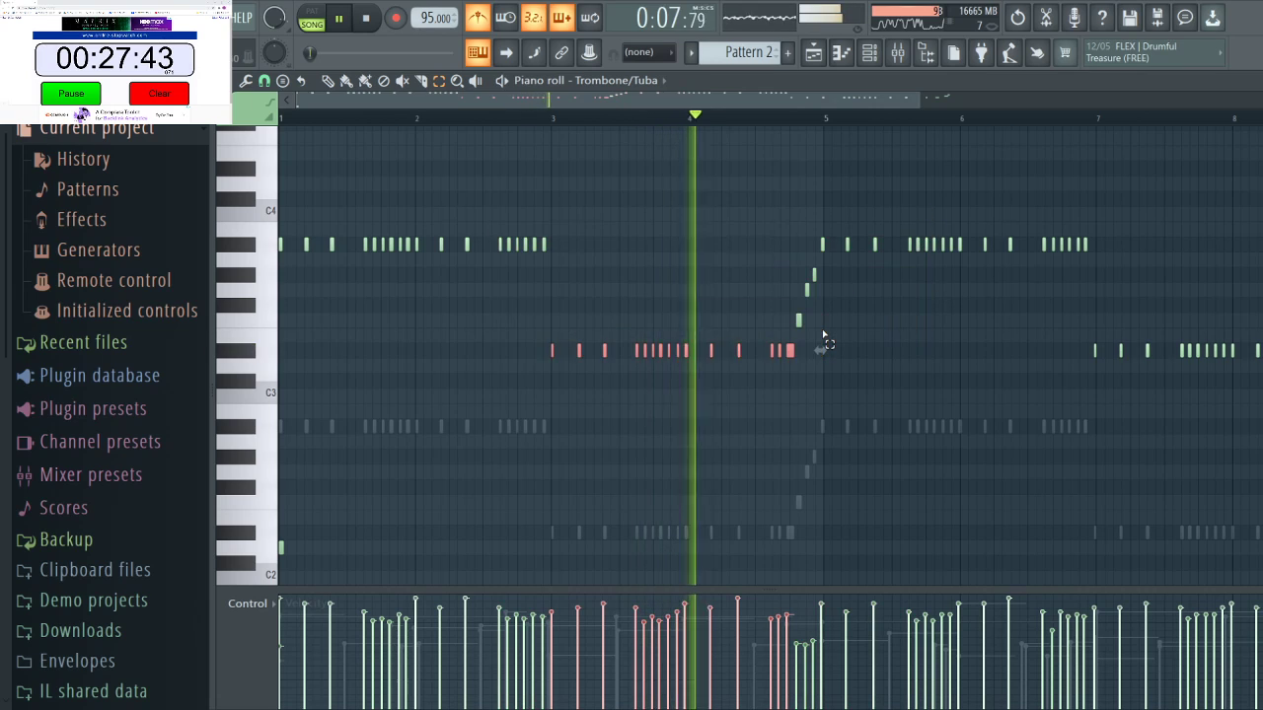
key("ctrl+Up")
left_click_drag(779, 224, 843, 361)
left_click_drag(766, 237, 820, 346)
key("alt+m")
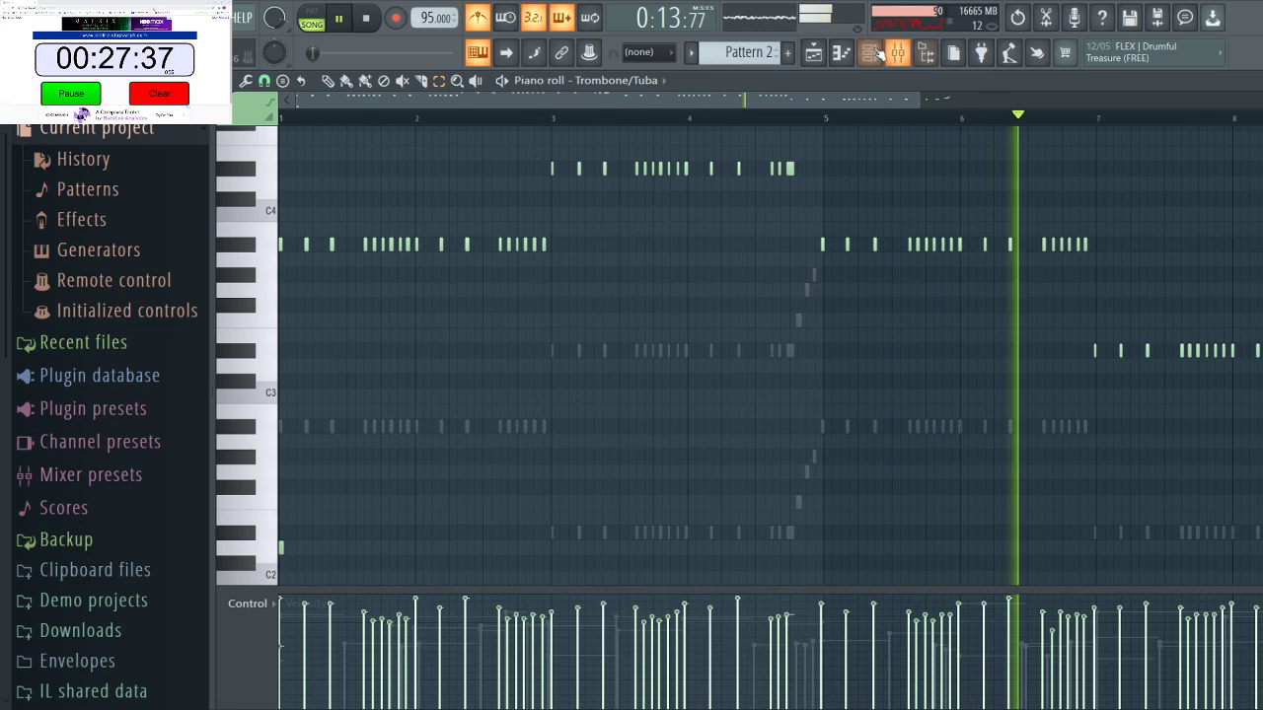
Stop playback, copy the Trombone/Tuba notes into the Trombone/Tuba #2 channel, and compare the MIDI settings of both channels.
left_click(877, 52)
key("space")
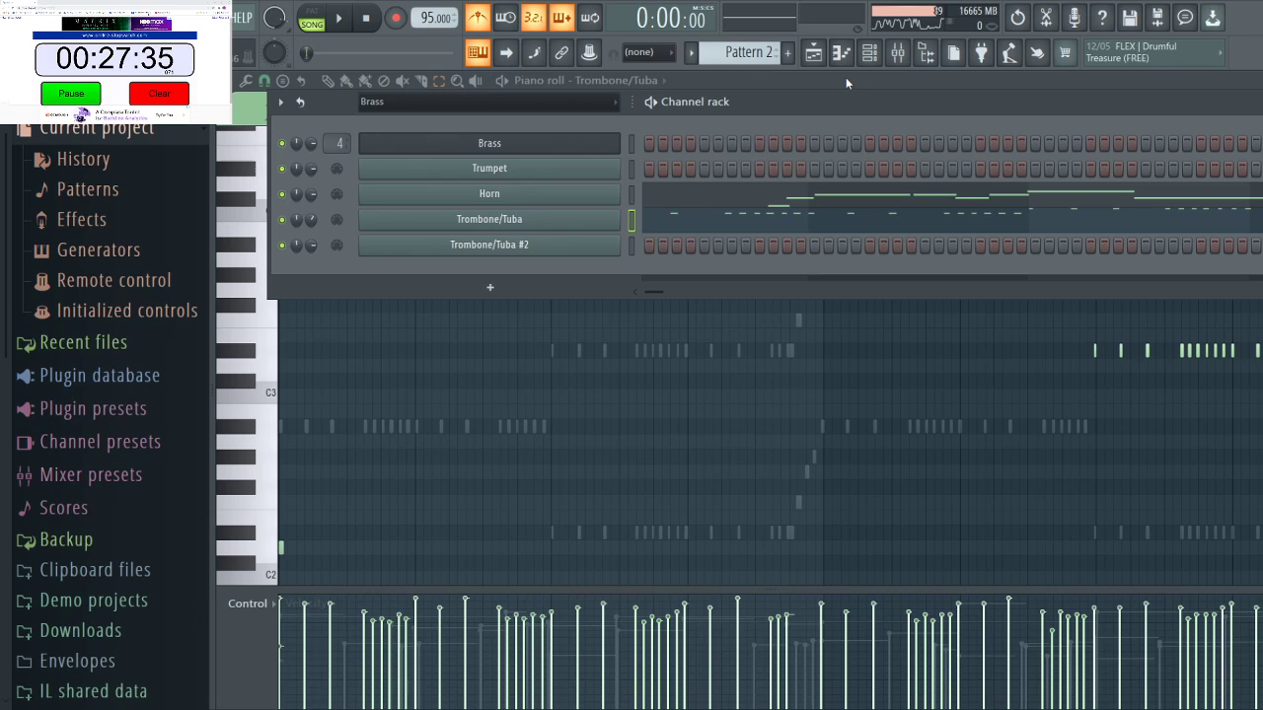
left_click(528, 247)
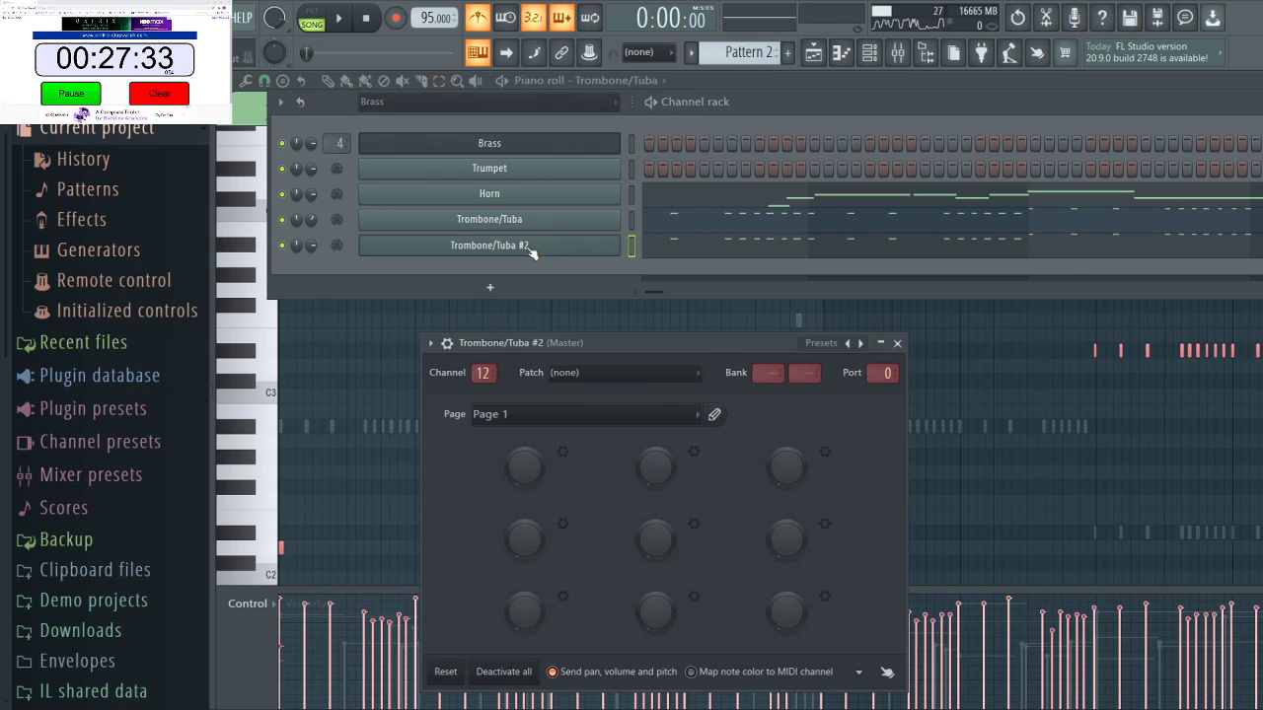
left_click(517, 229)
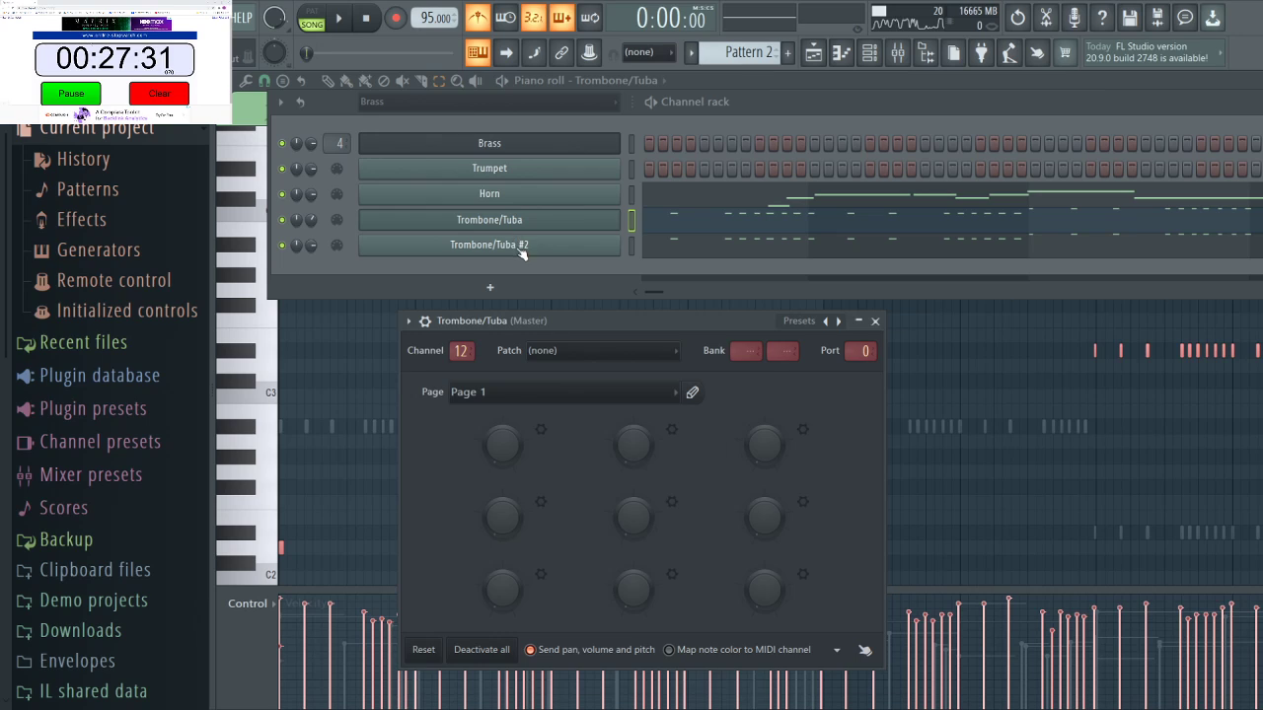
left_click(523, 252)
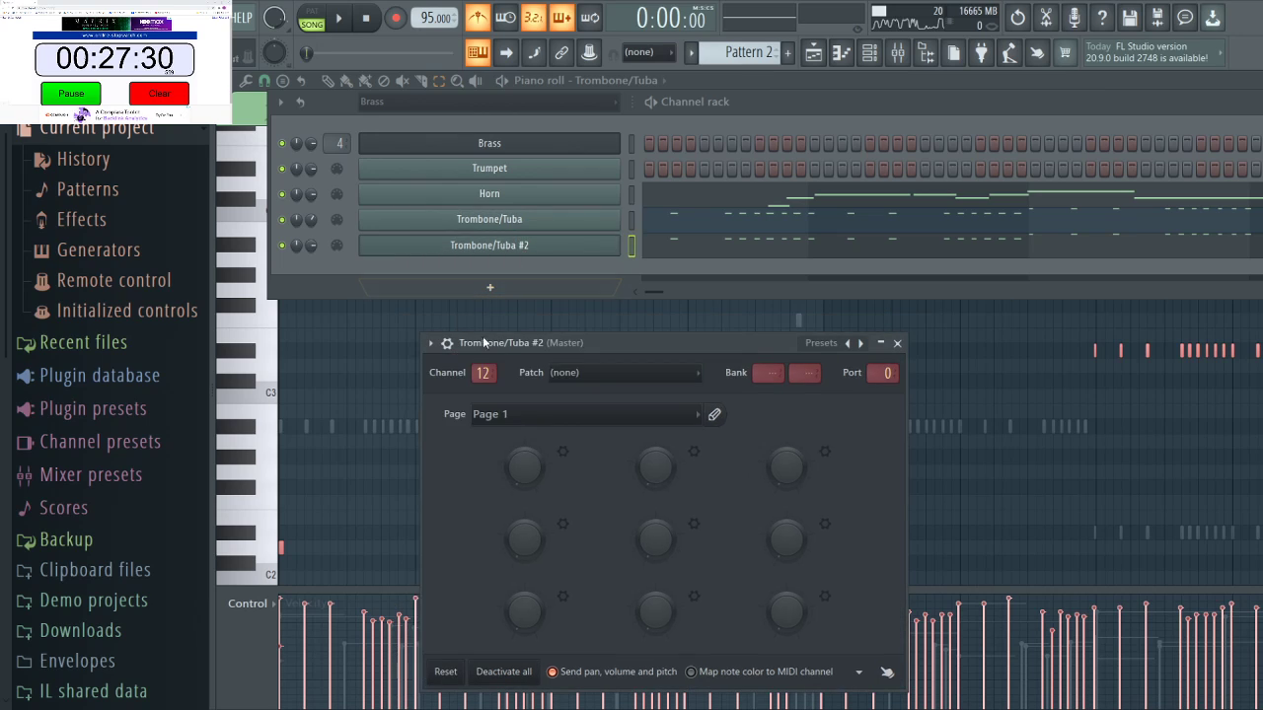
Check the Brass Kontakt instruments, mute the Trombone/Tuba #2 channel, and play the arrangement from the start.
left_click(524, 146)
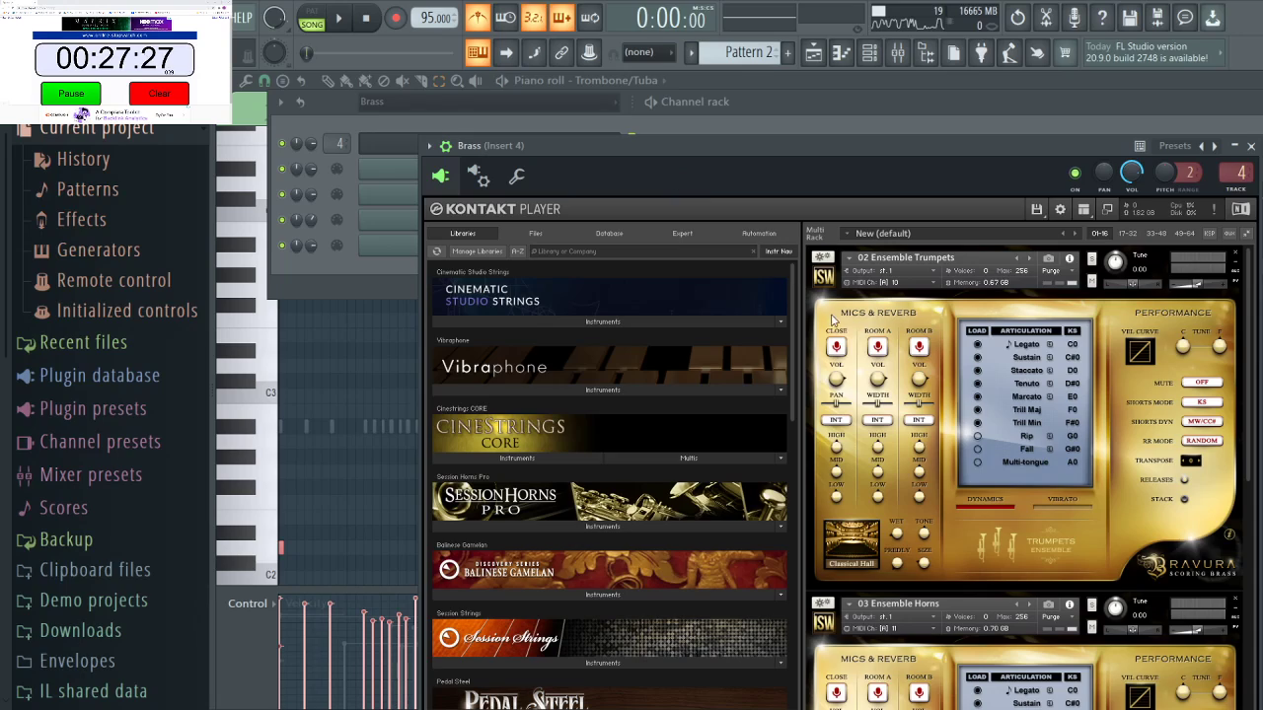
scroll(1185, 335, "down", 1)
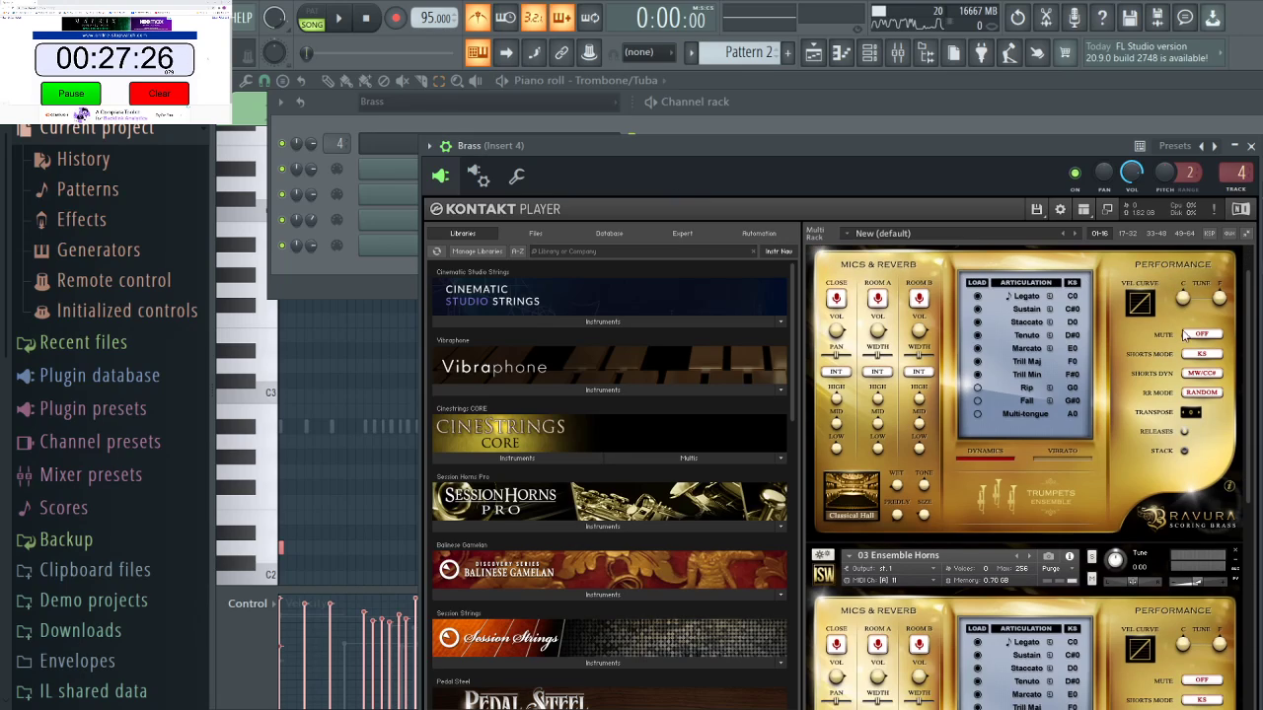
left_click(1235, 111)
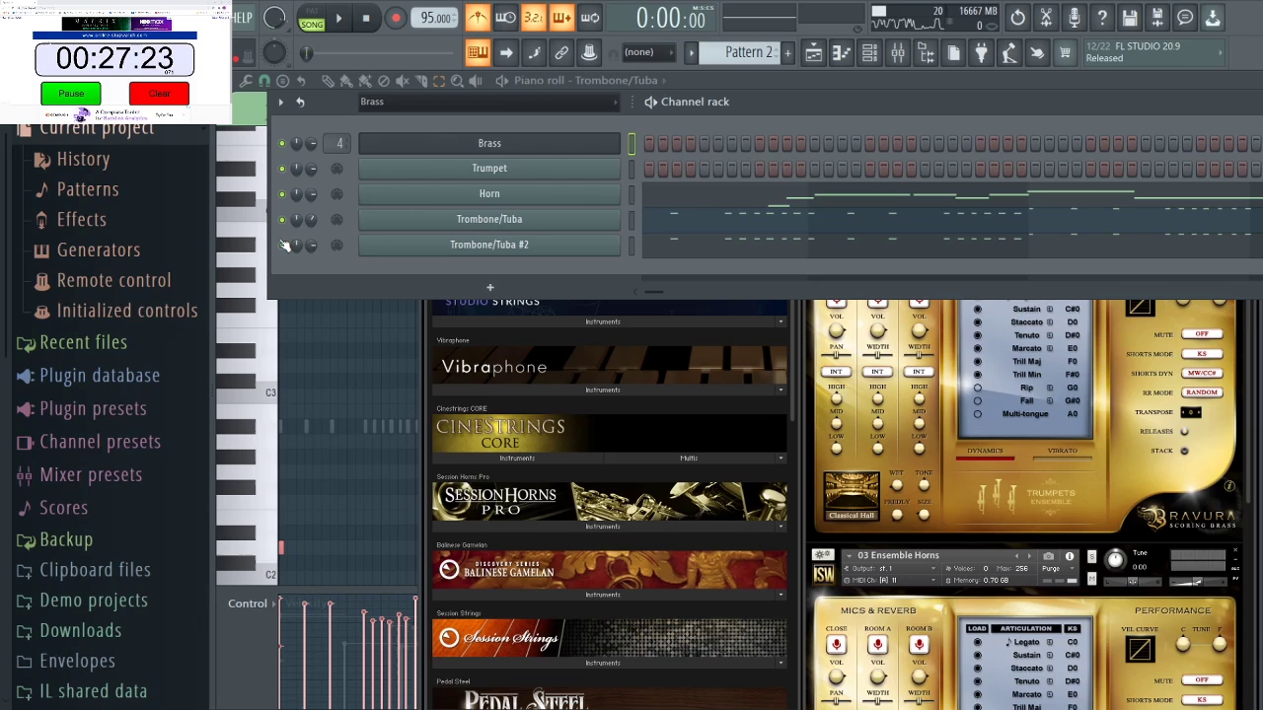
key("space")
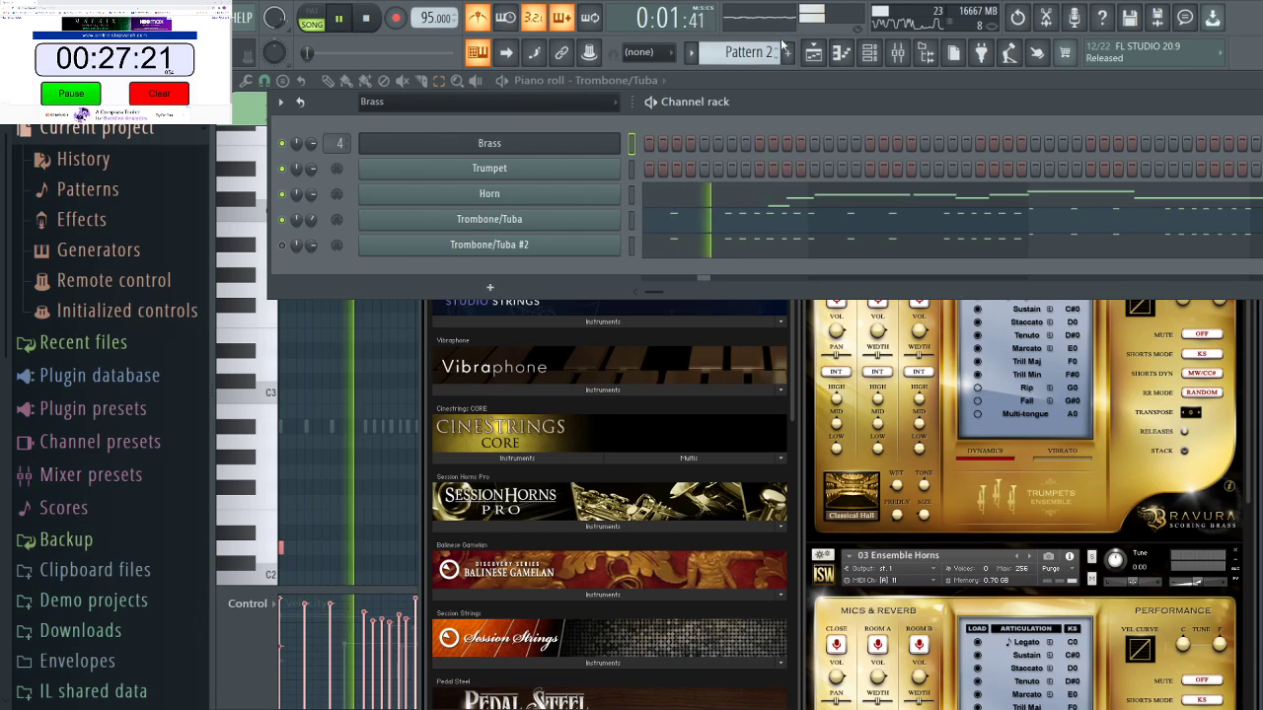
left_click(813, 61)
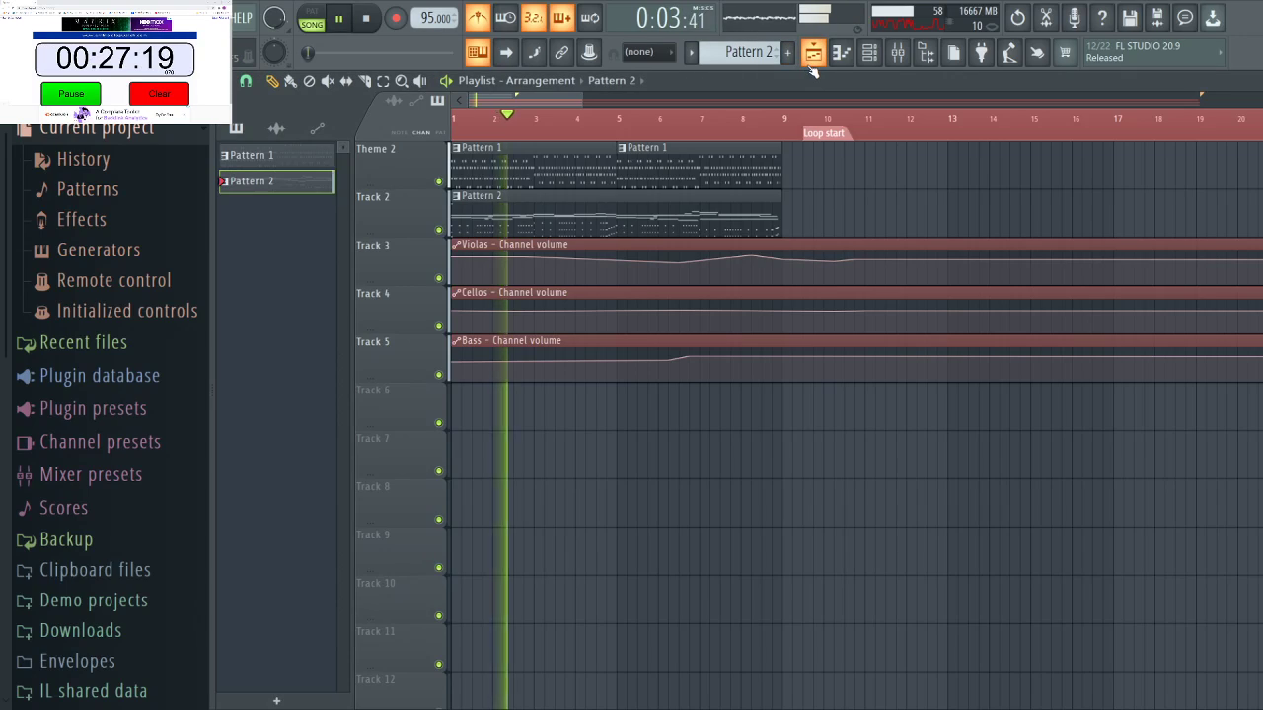
left_click(813, 61)
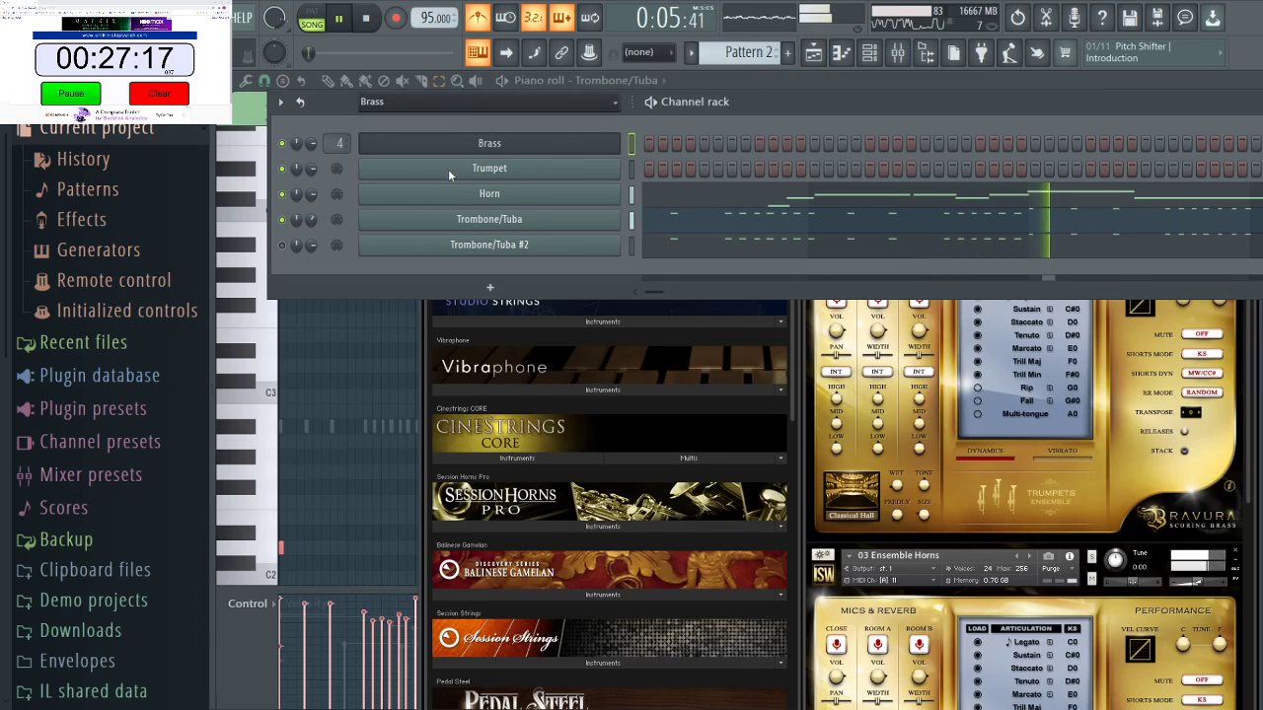
Select the play_VST_x64 channel in the Unsorted group and play along with the arrangement with recording enabled.
key("Page_Down")
key("space")
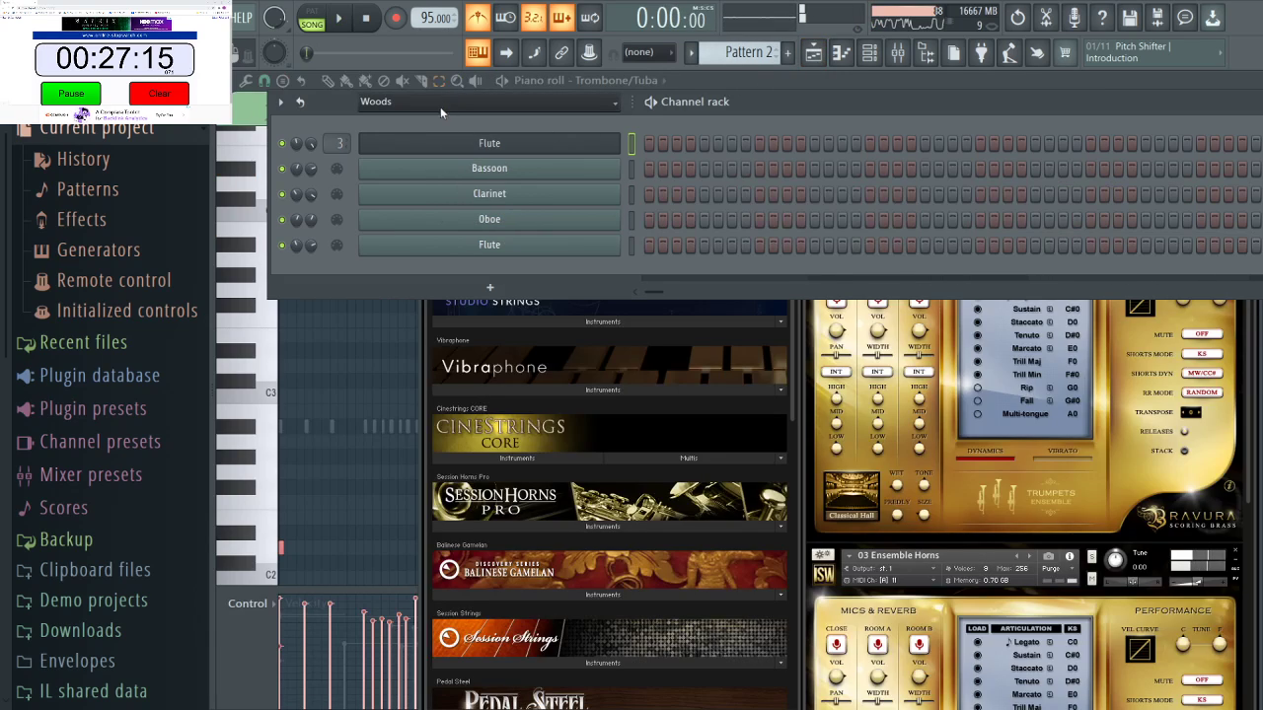
key("Page_Down")
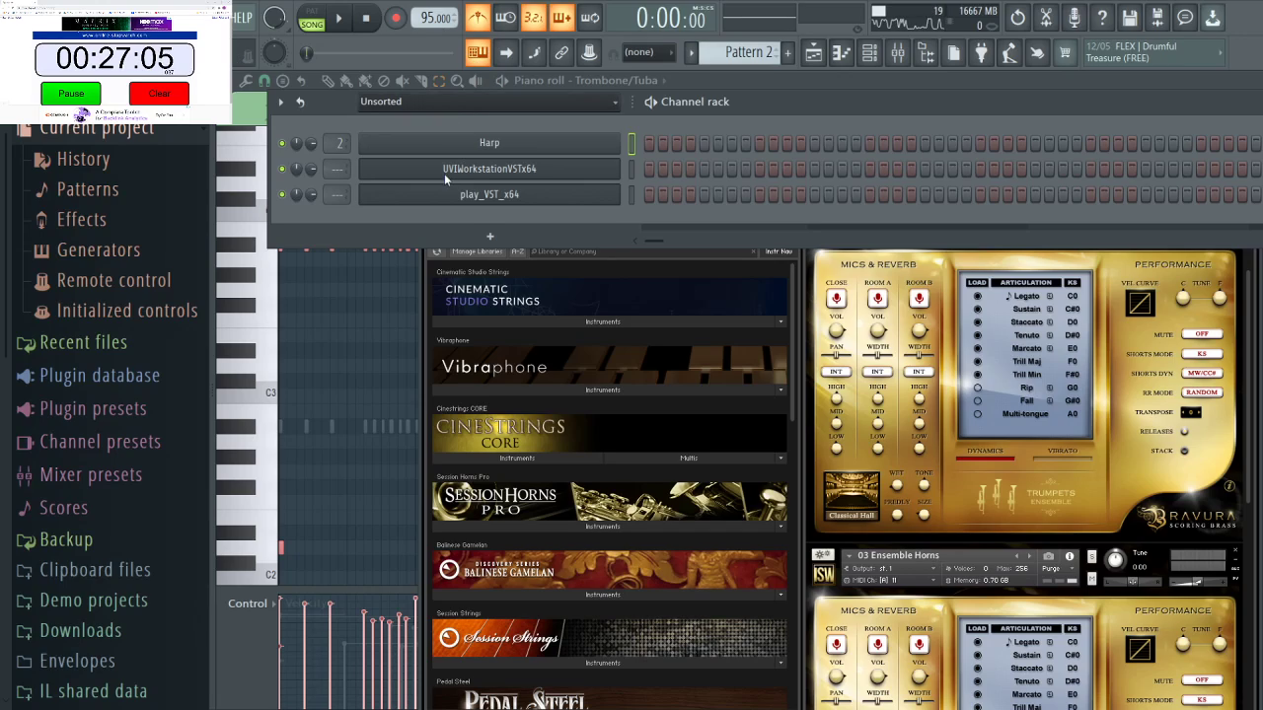
key("Page_Up")
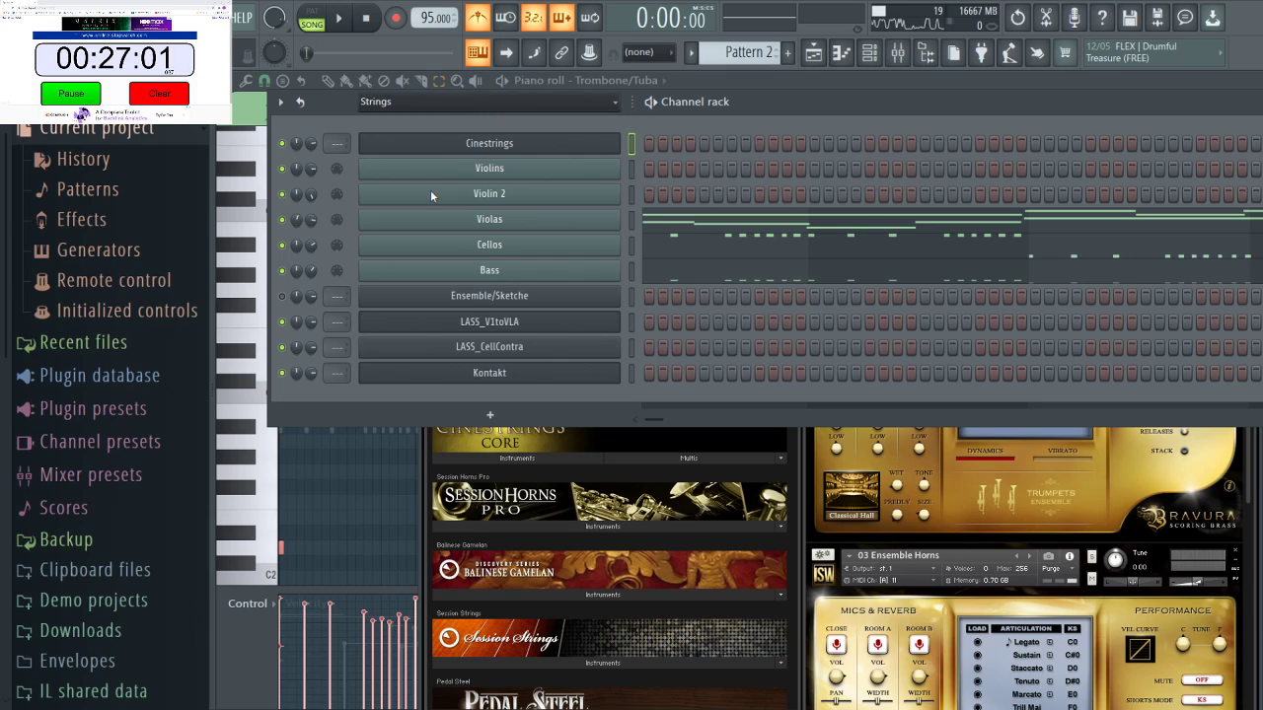
key("Page_Down")
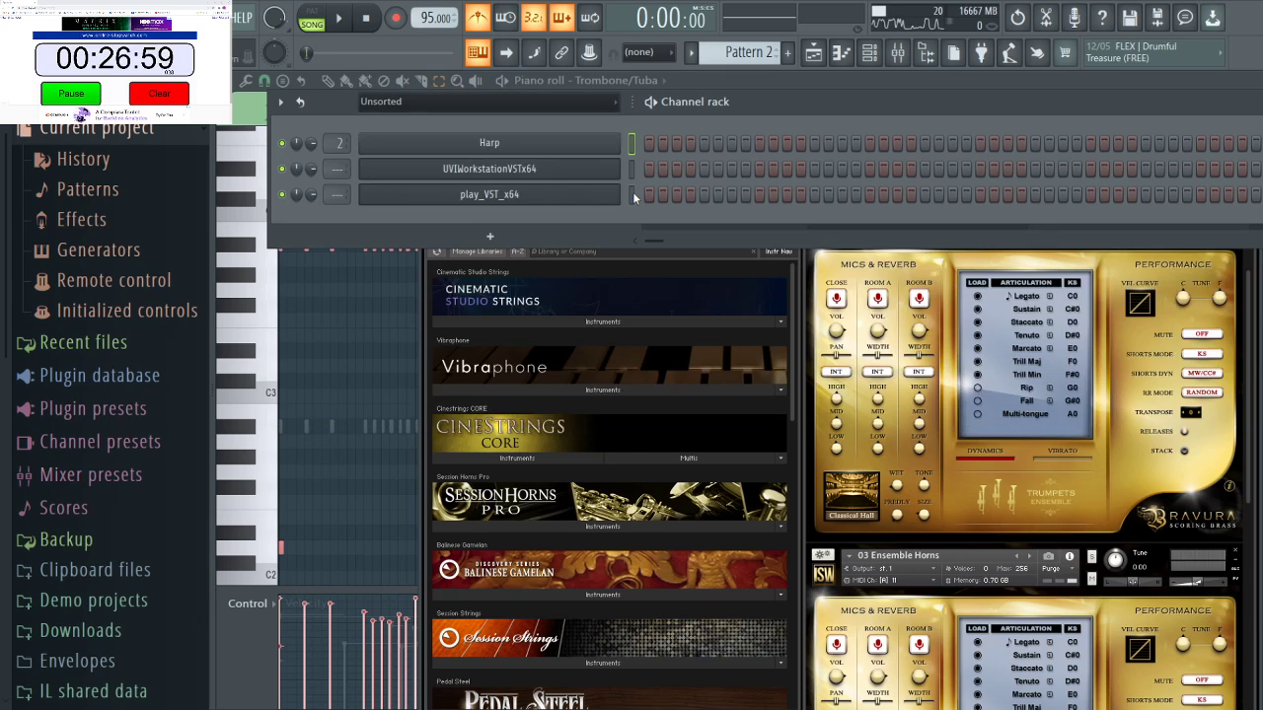
left_click(632, 194)
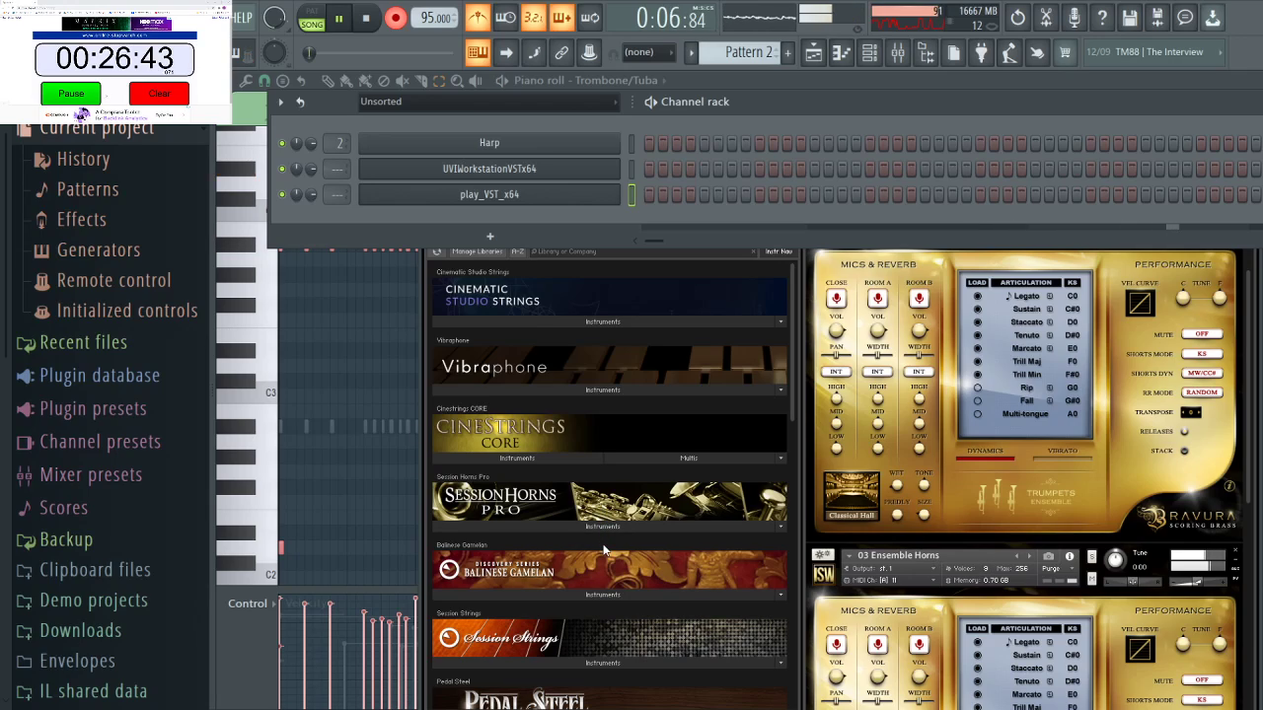
key("space")
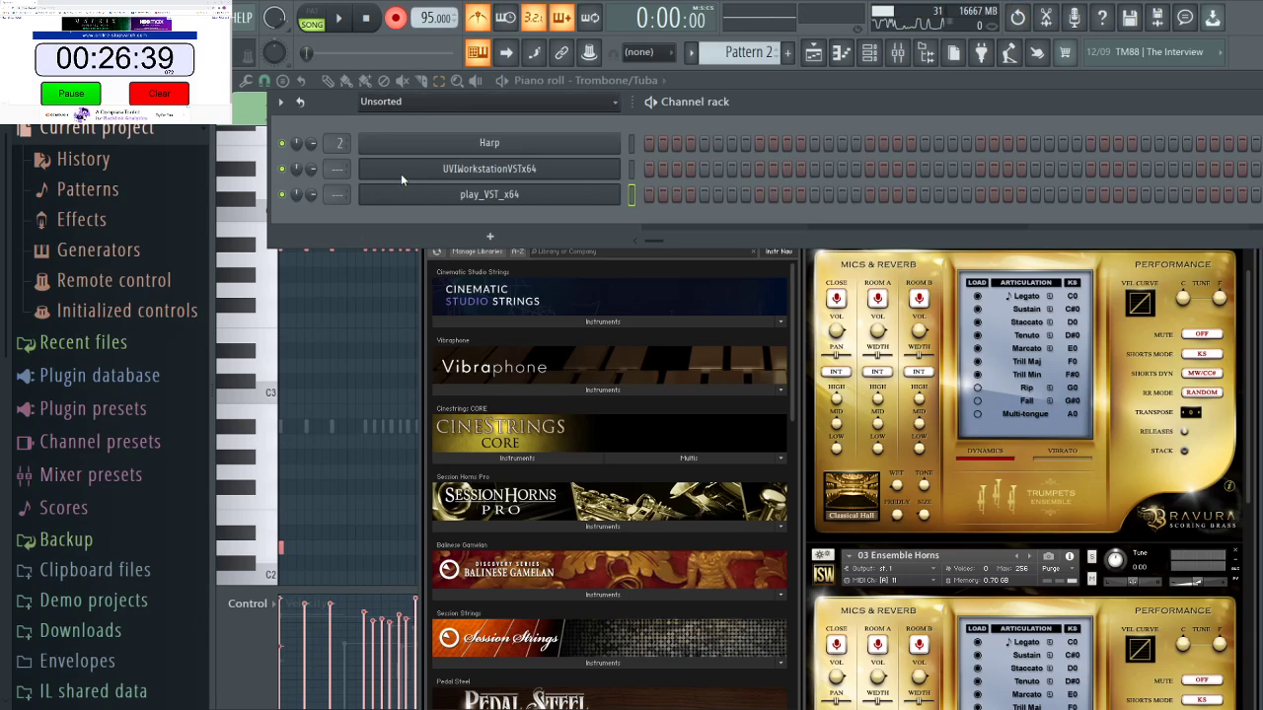
Mute the Violins, Violin 2, Violas and Cellos channels in the Strings group.
key("Page_Up")
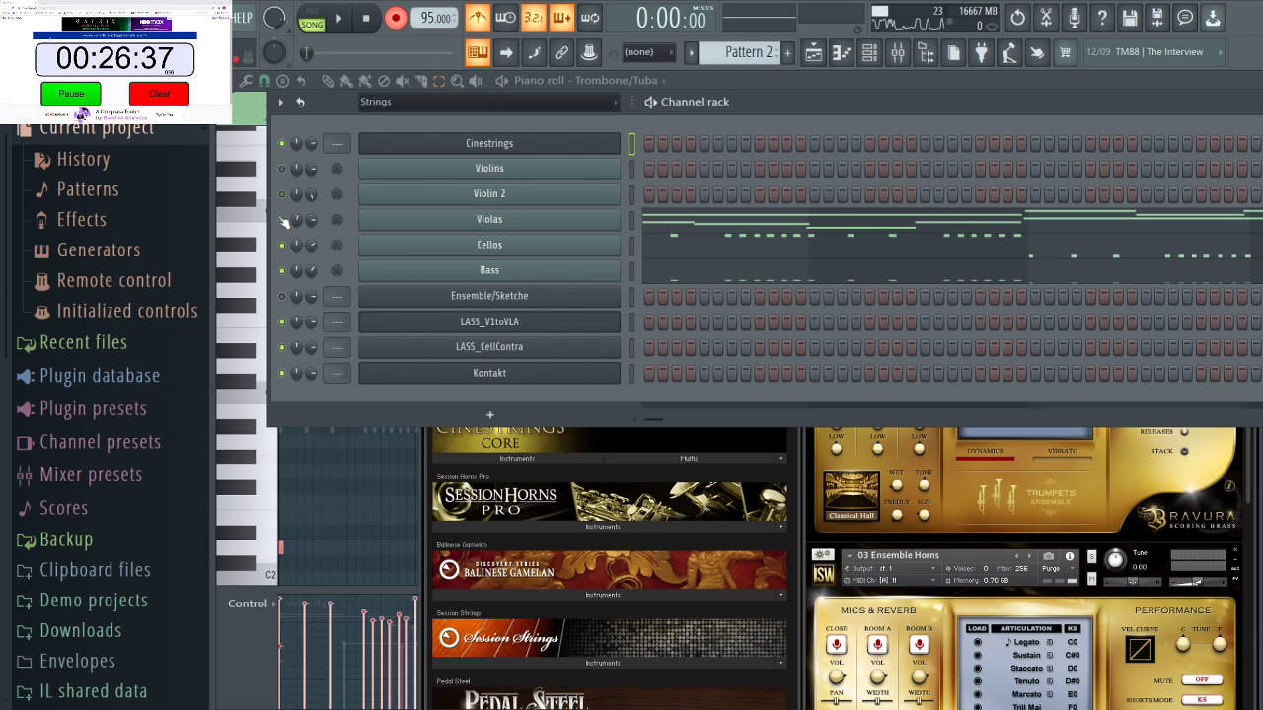
left_click(822, 63)
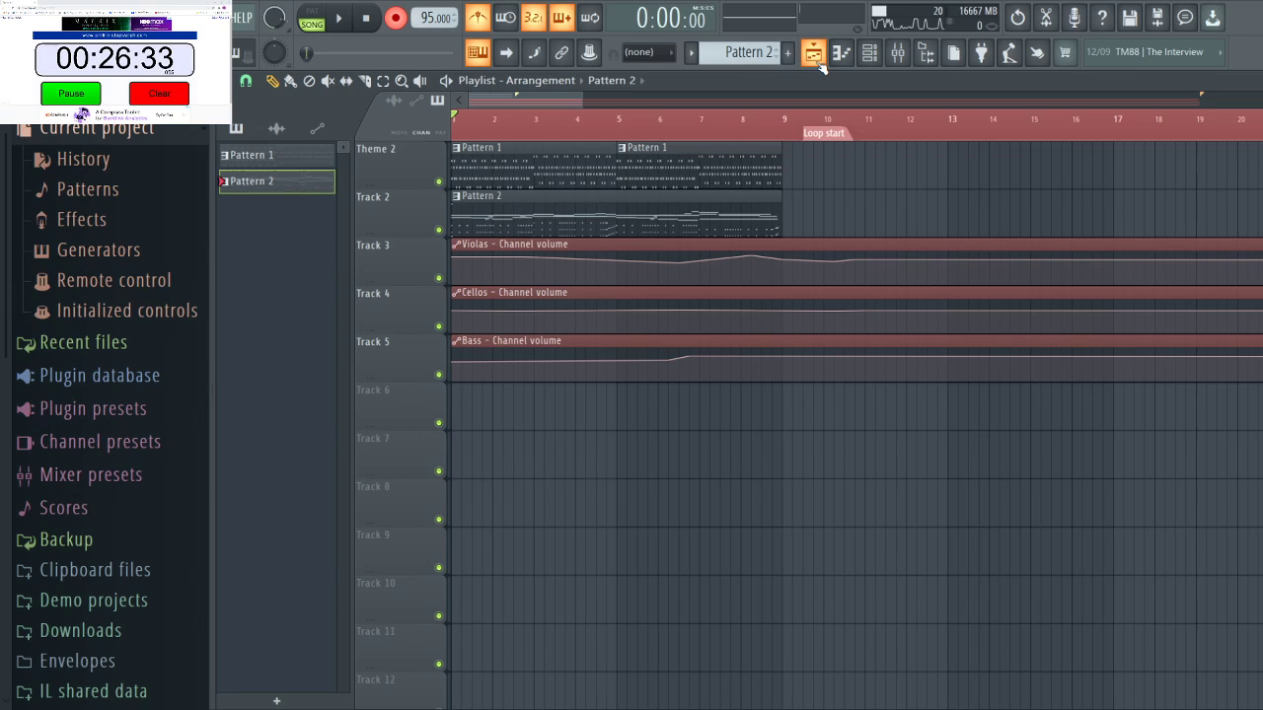
left_click(868, 61)
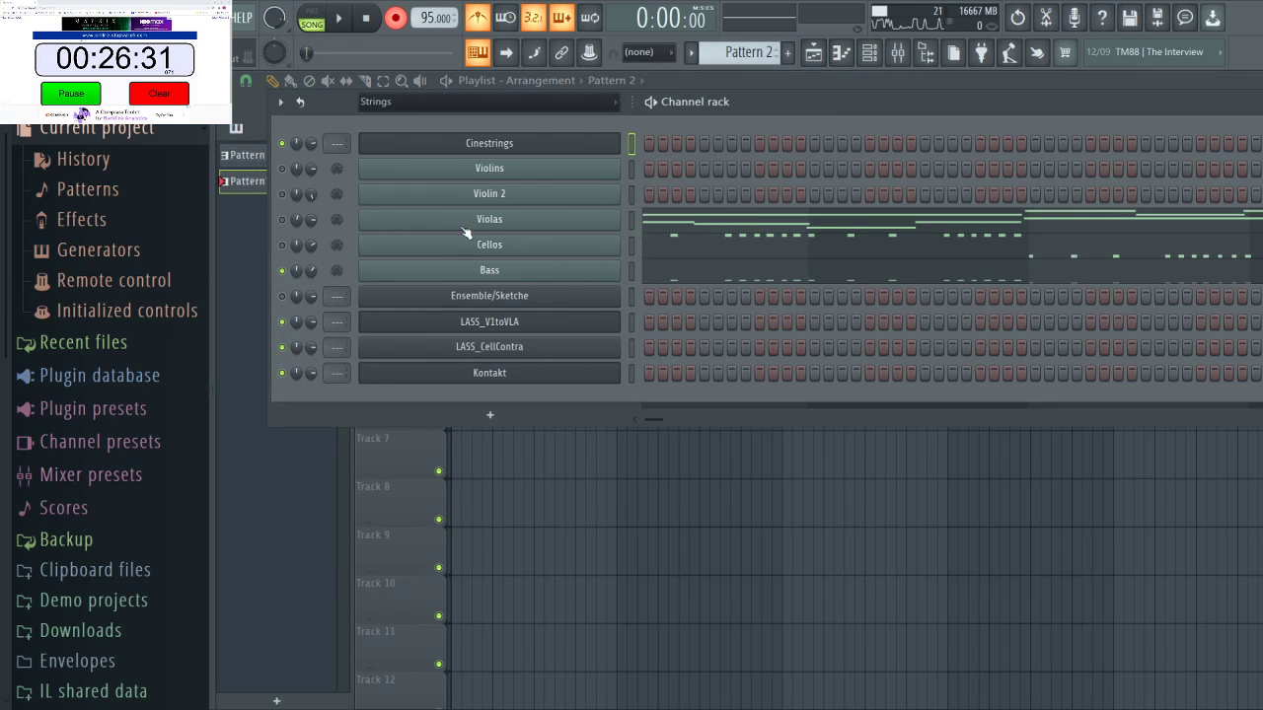
Record a percussion take on the play_VST_x64 channel in the Unsorted group along with the arrangement.
left_click(399, 201)
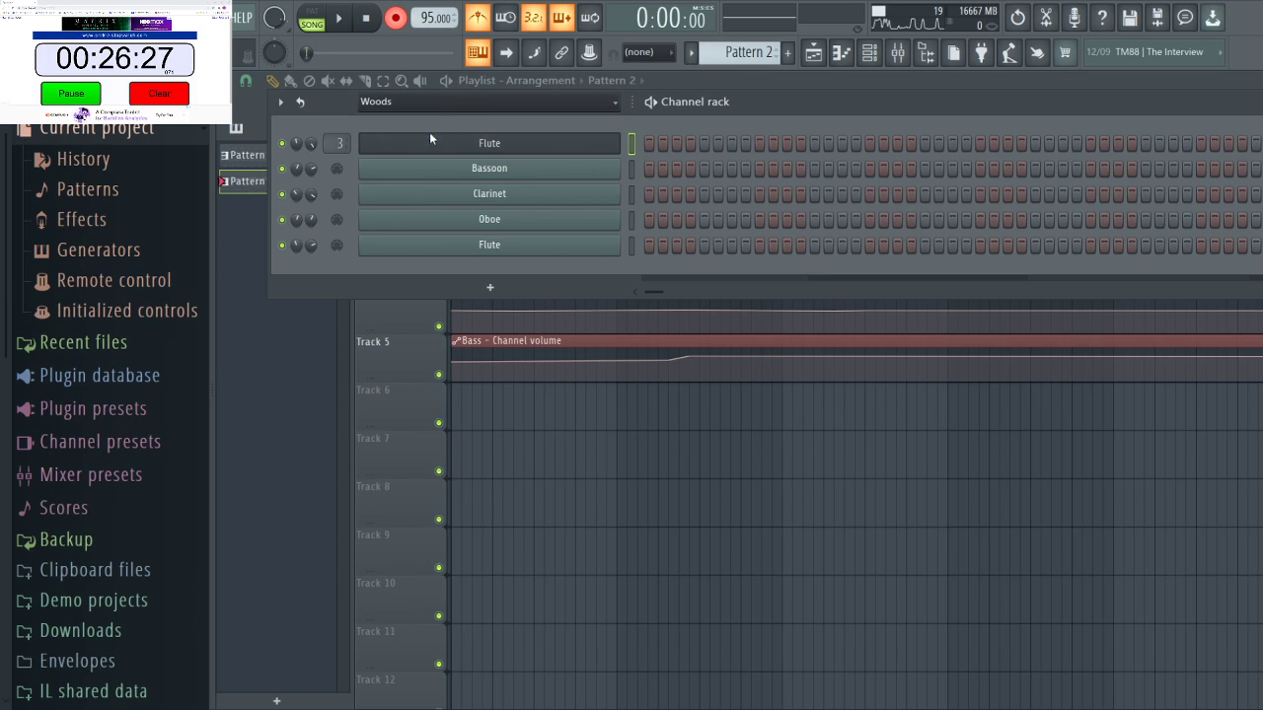
left_click(400, 185)
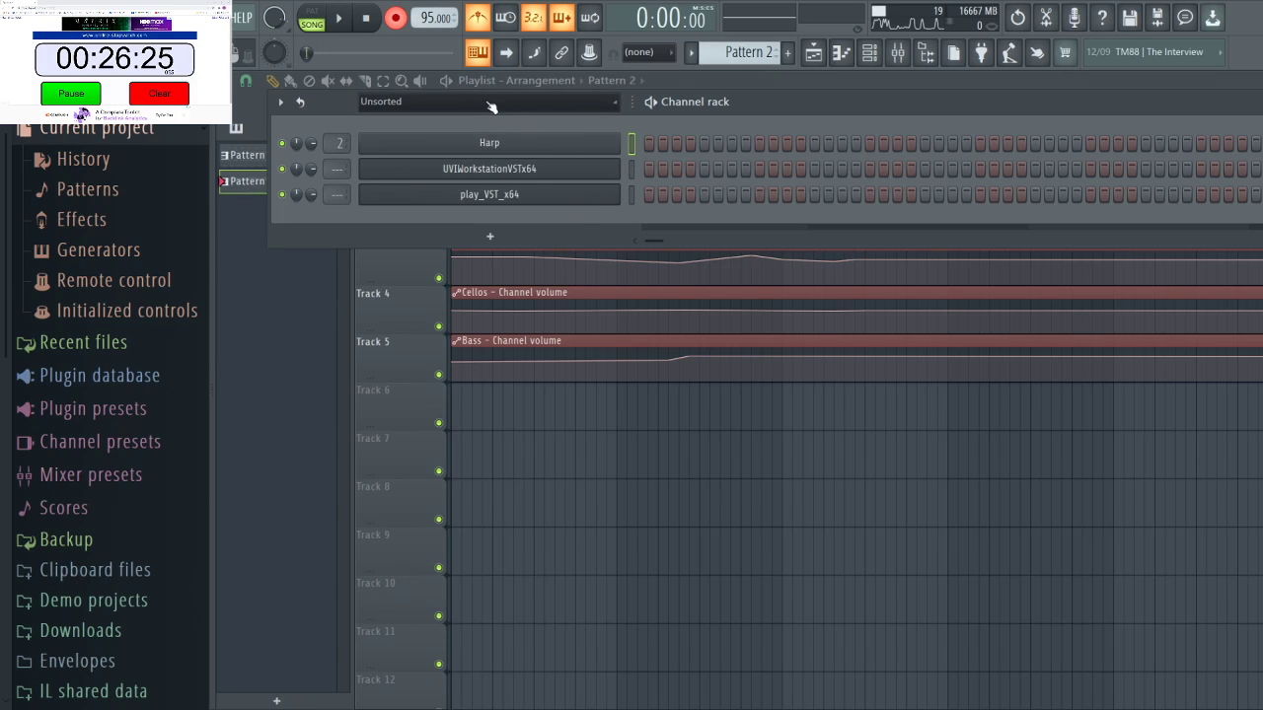
left_click(628, 197)
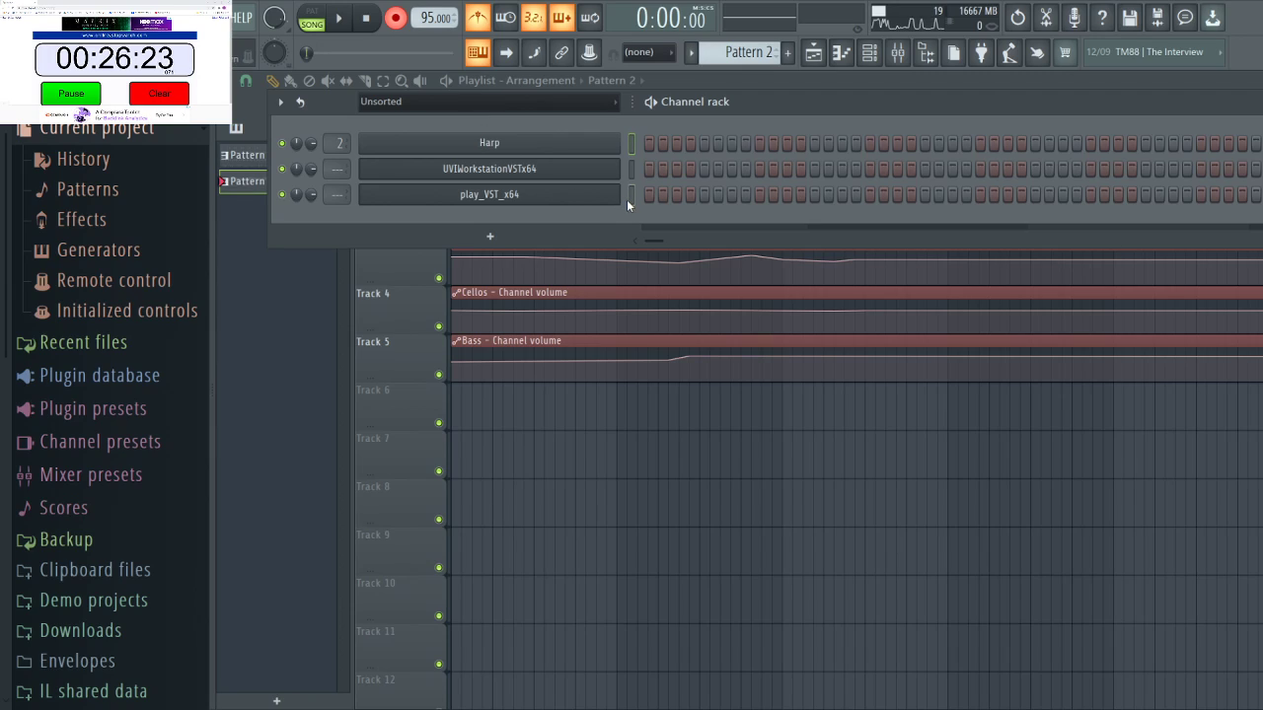
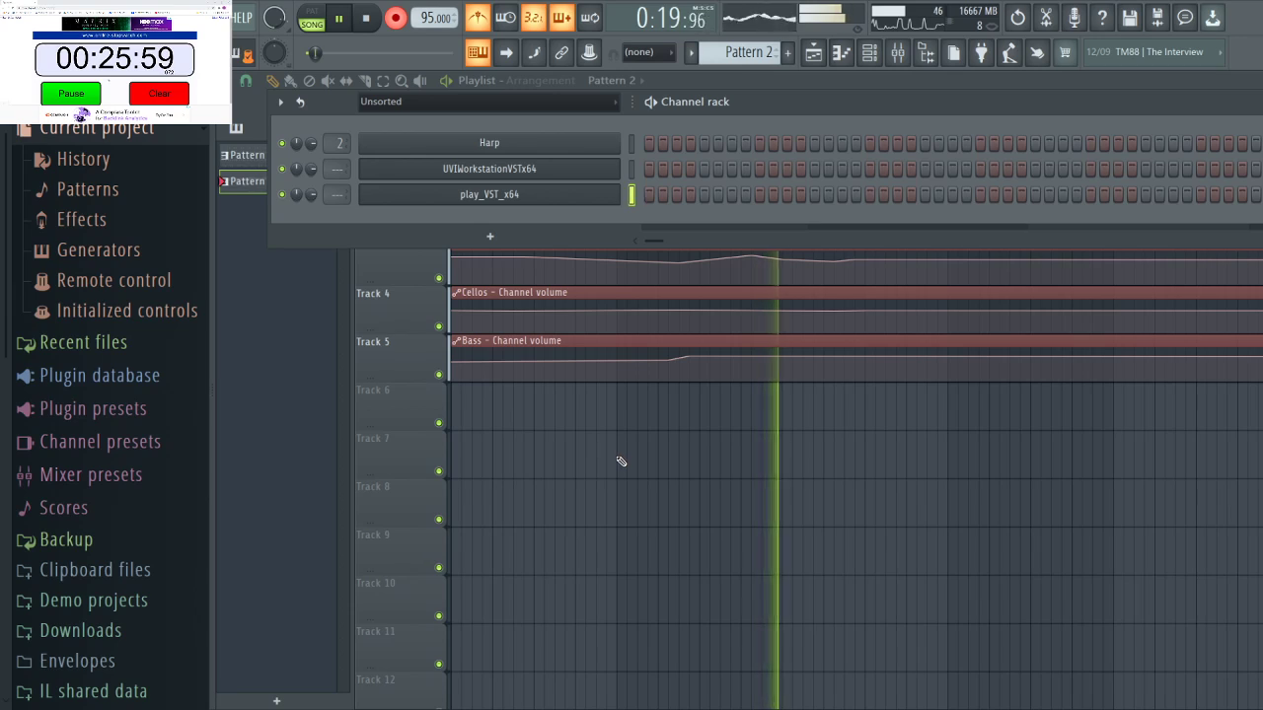
key("space")
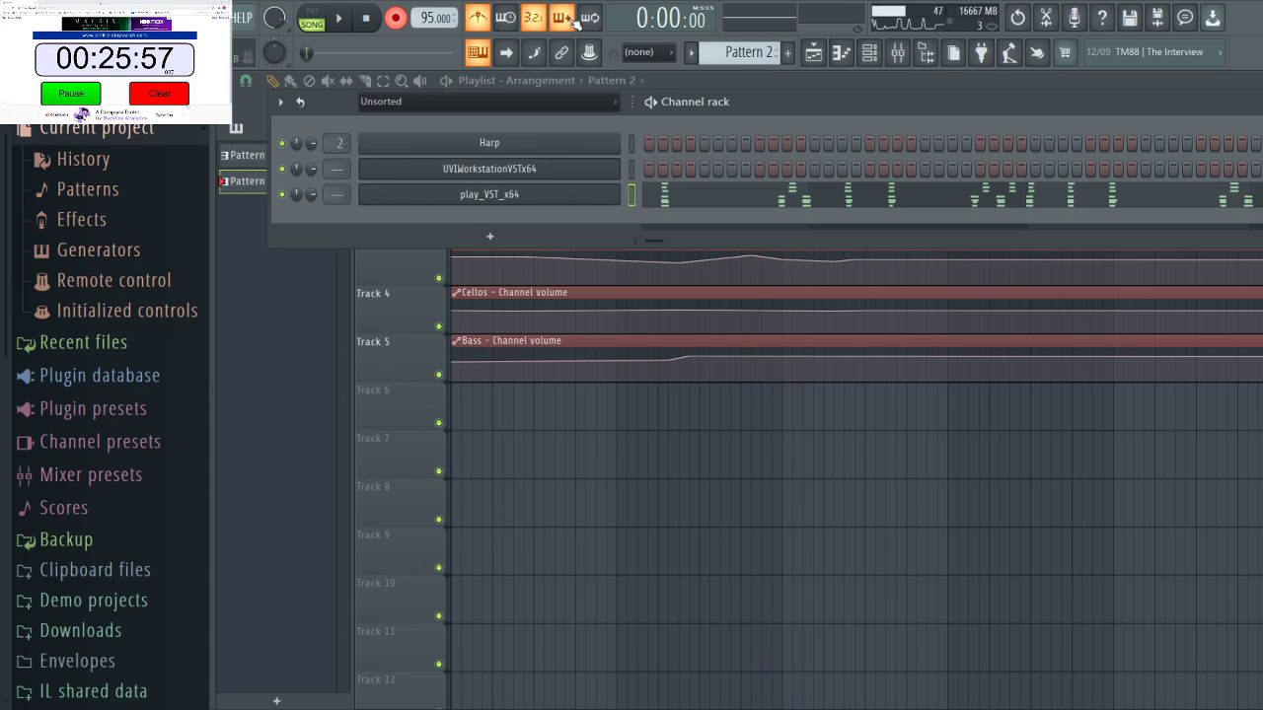
Check the recorded play_VST_x64 take in the piano roll and in arrangement playback, and discard it.
left_click(691, 211)
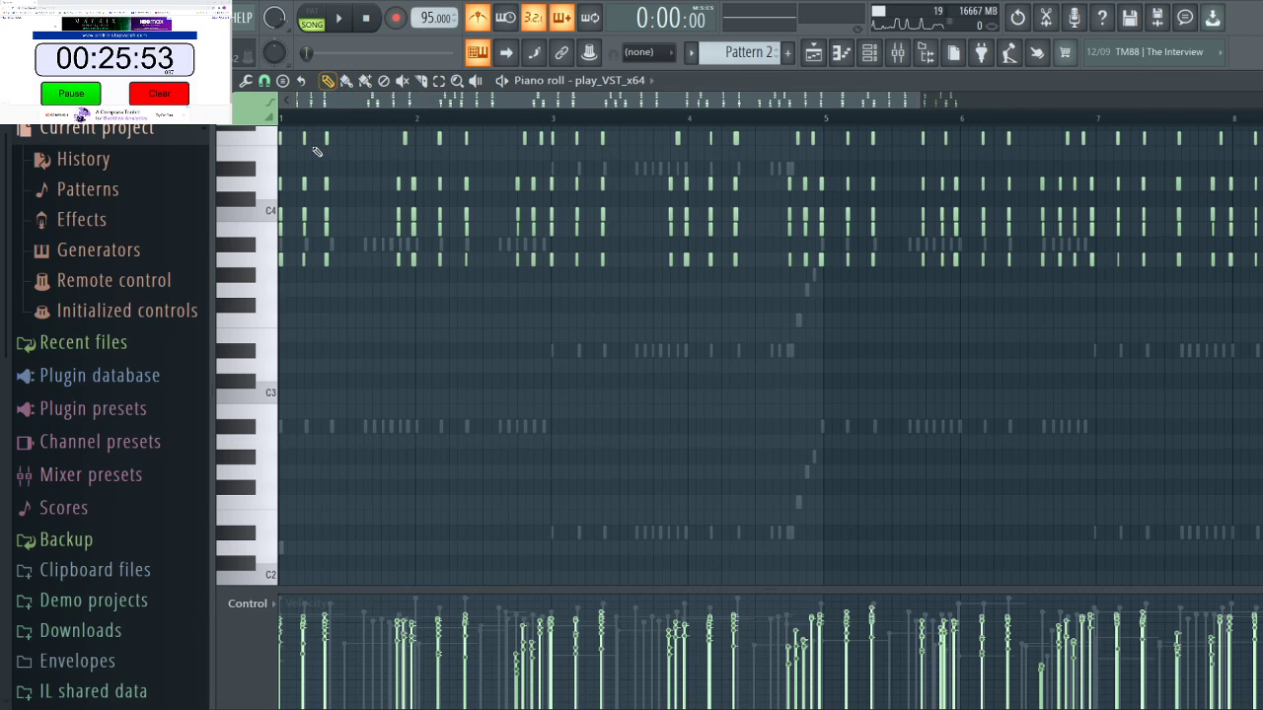
scroll(316, 151, "up", 5)
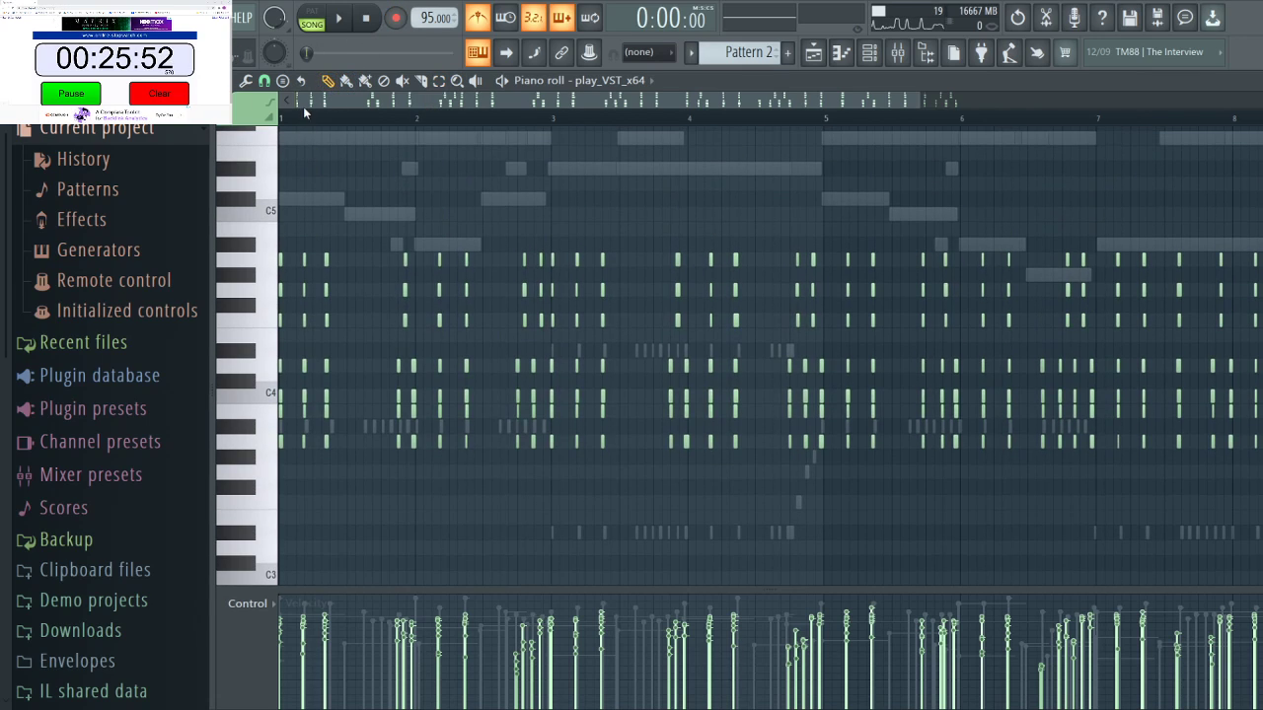
left_click(812, 52)
key("space")
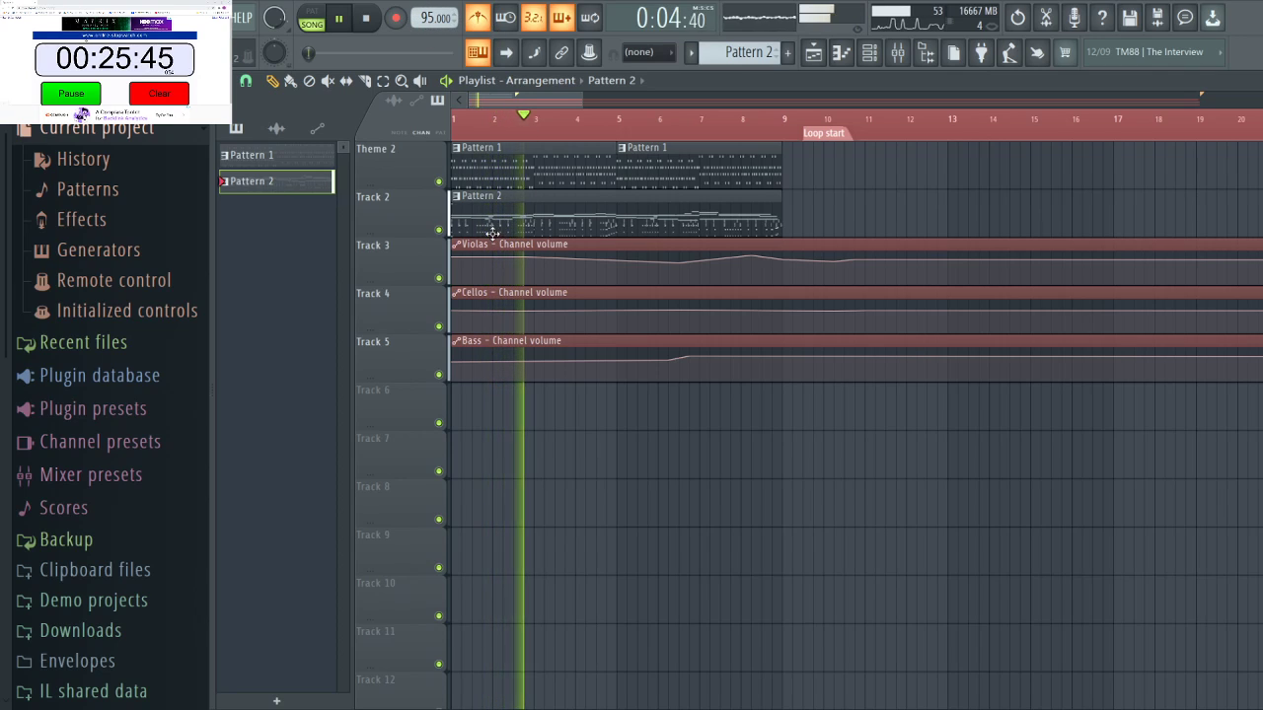
left_click(868, 54)
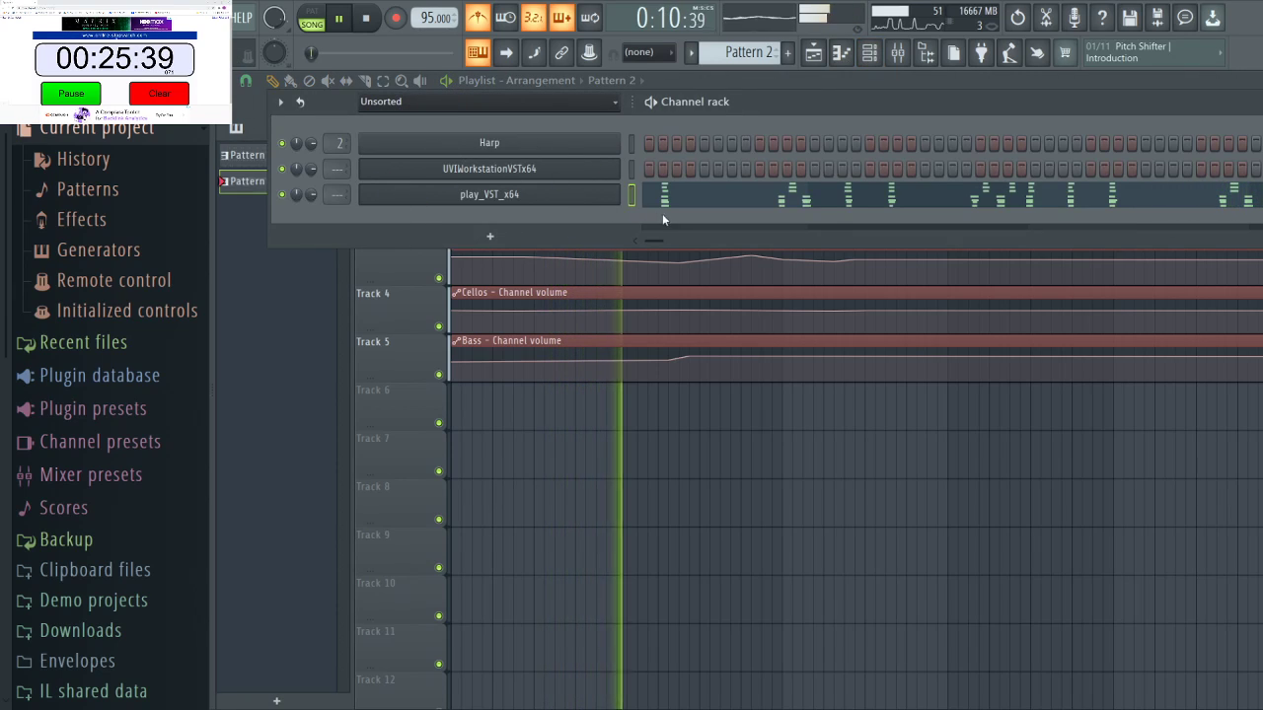
key("space")
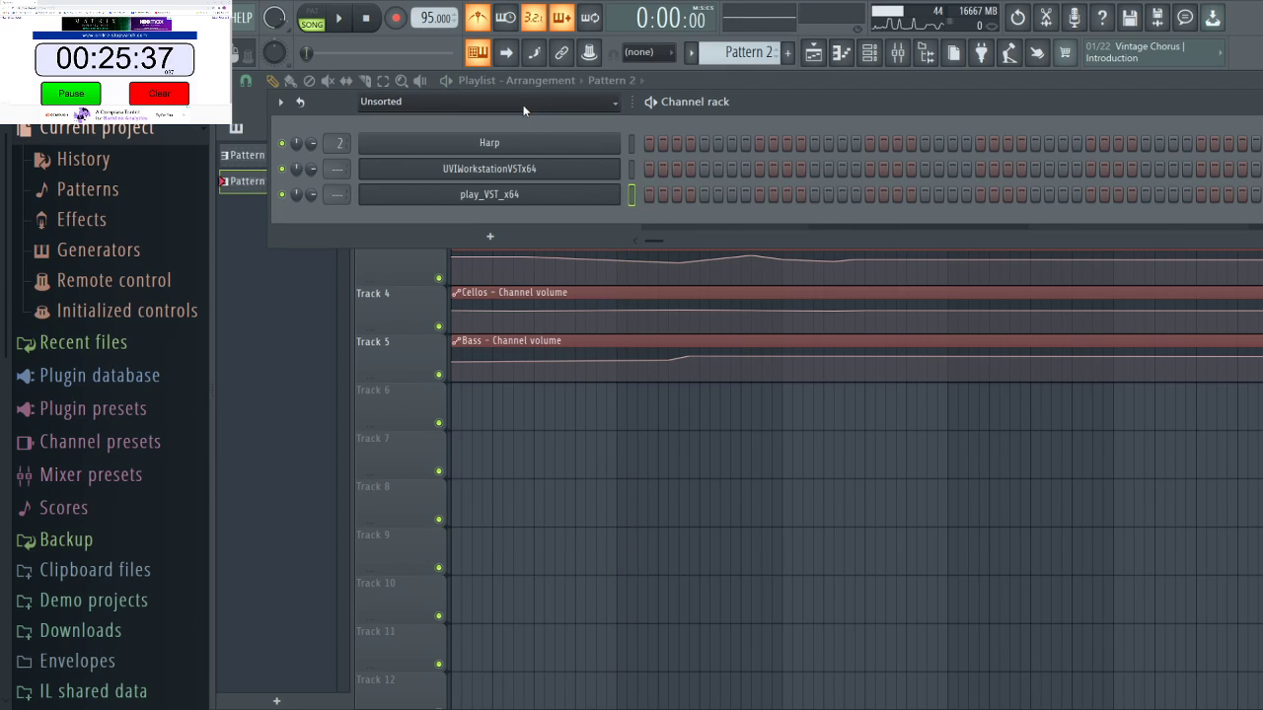
Compare the Violas and Violin 2 parts in playback, leaving only Violin 2 unmuted with the Bass, and enable recording.
left_click(425, 171)
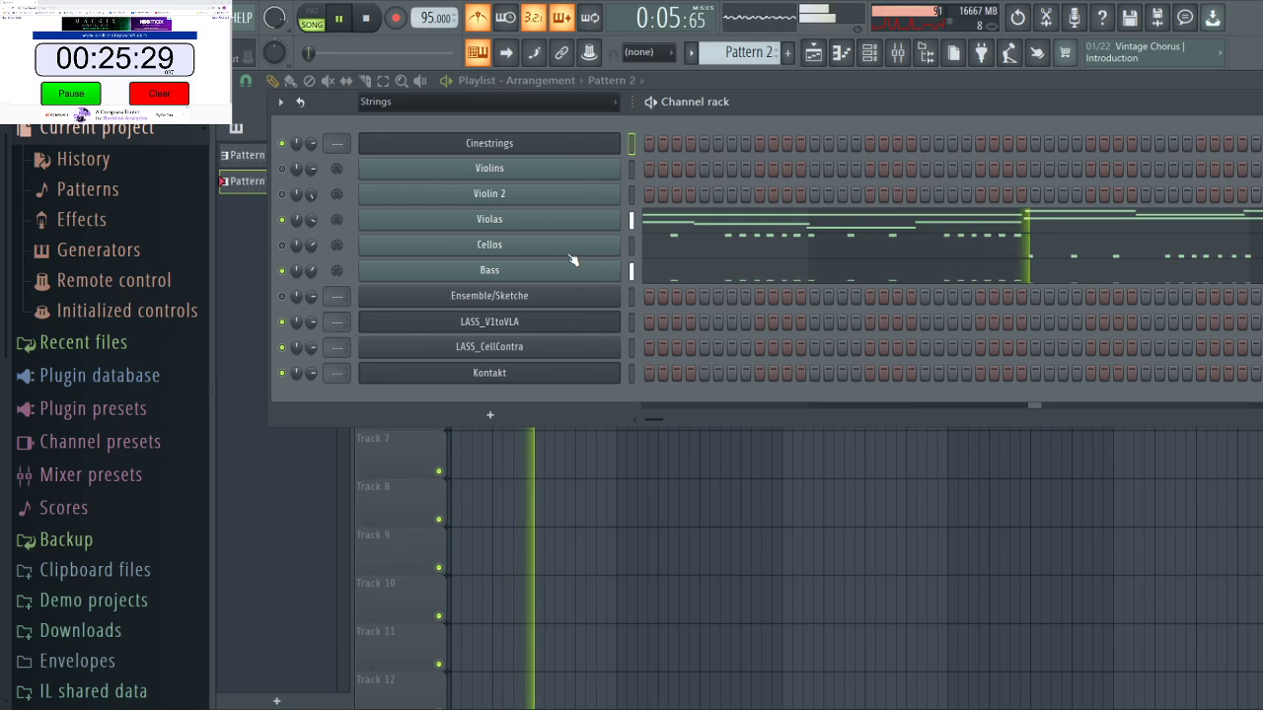
key("space")
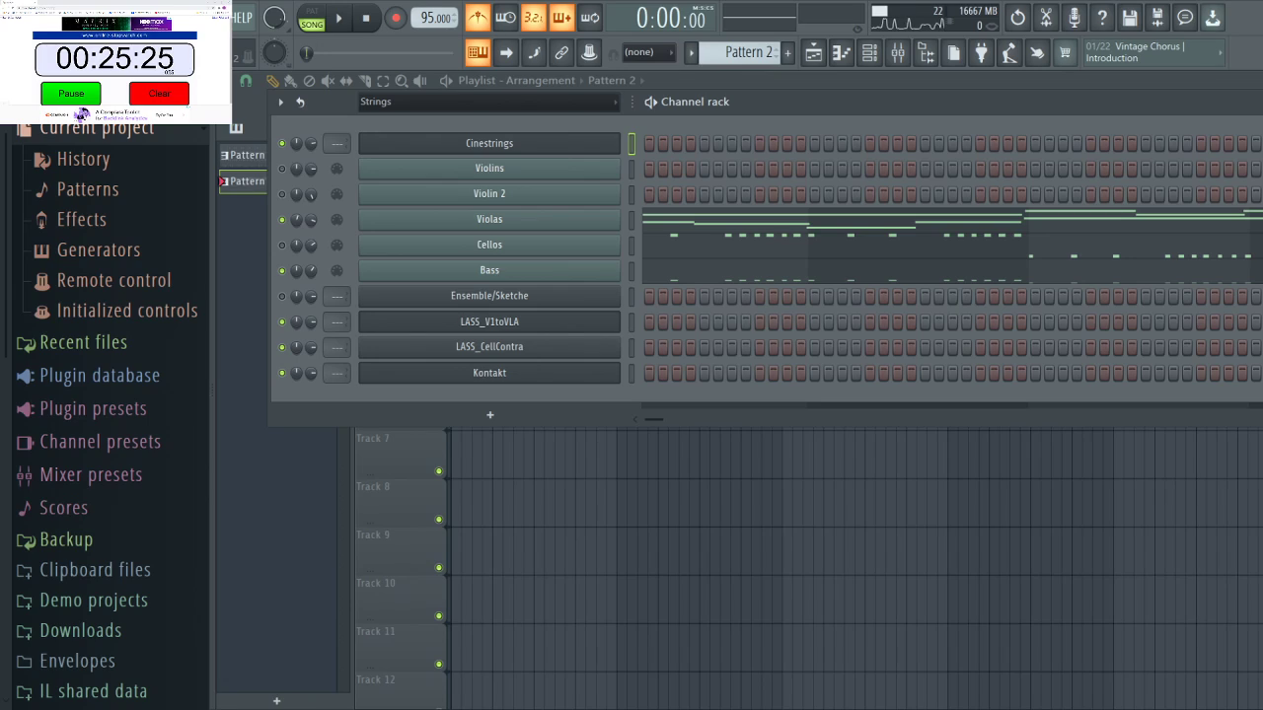
key("space")
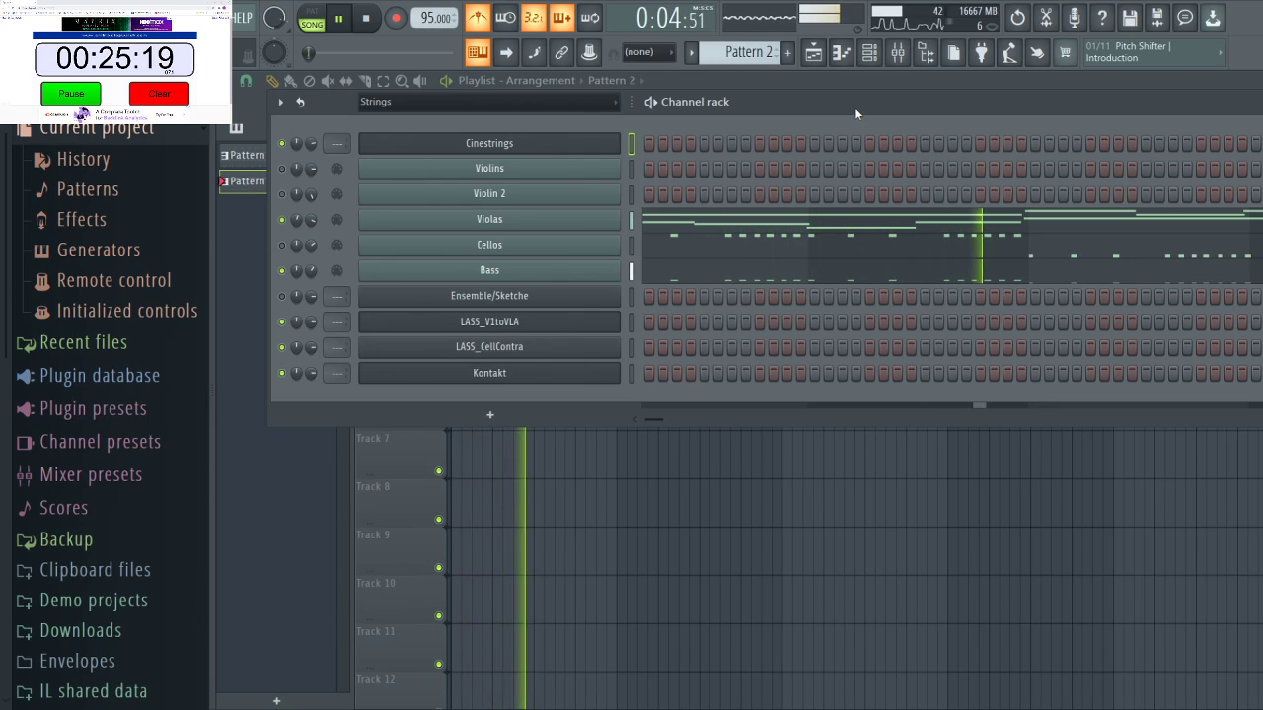
key("space")
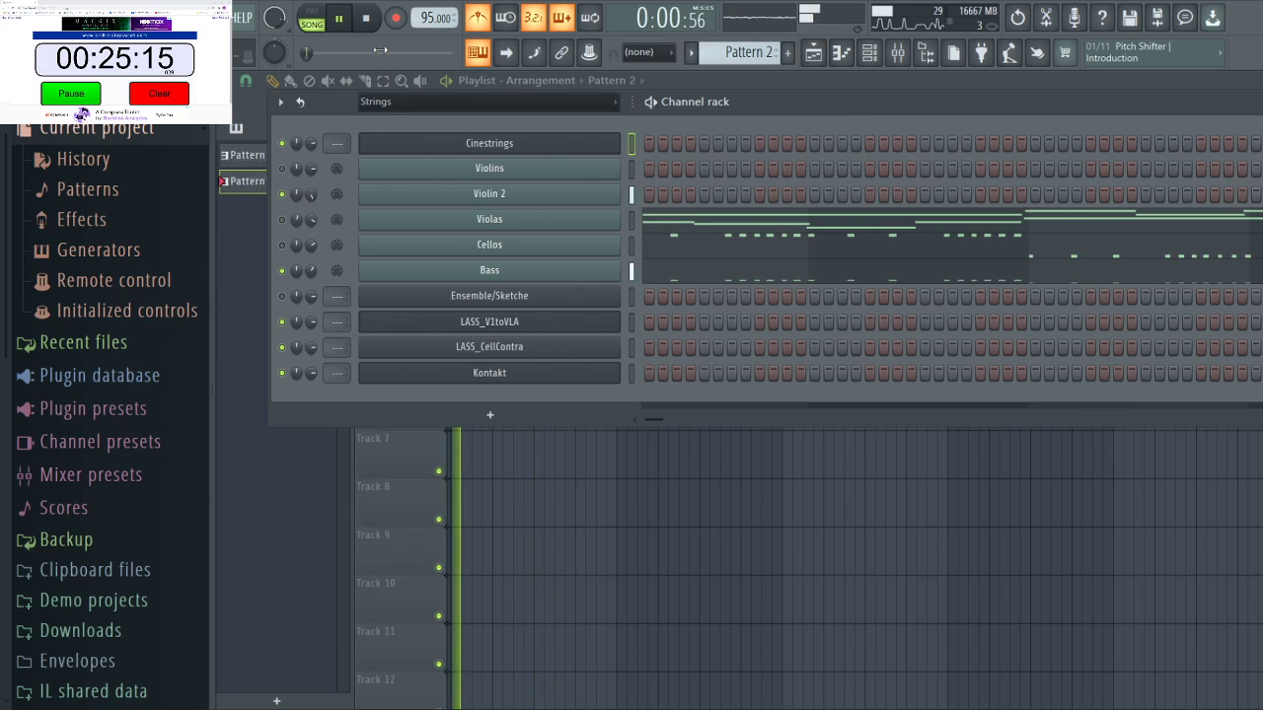
key("space")
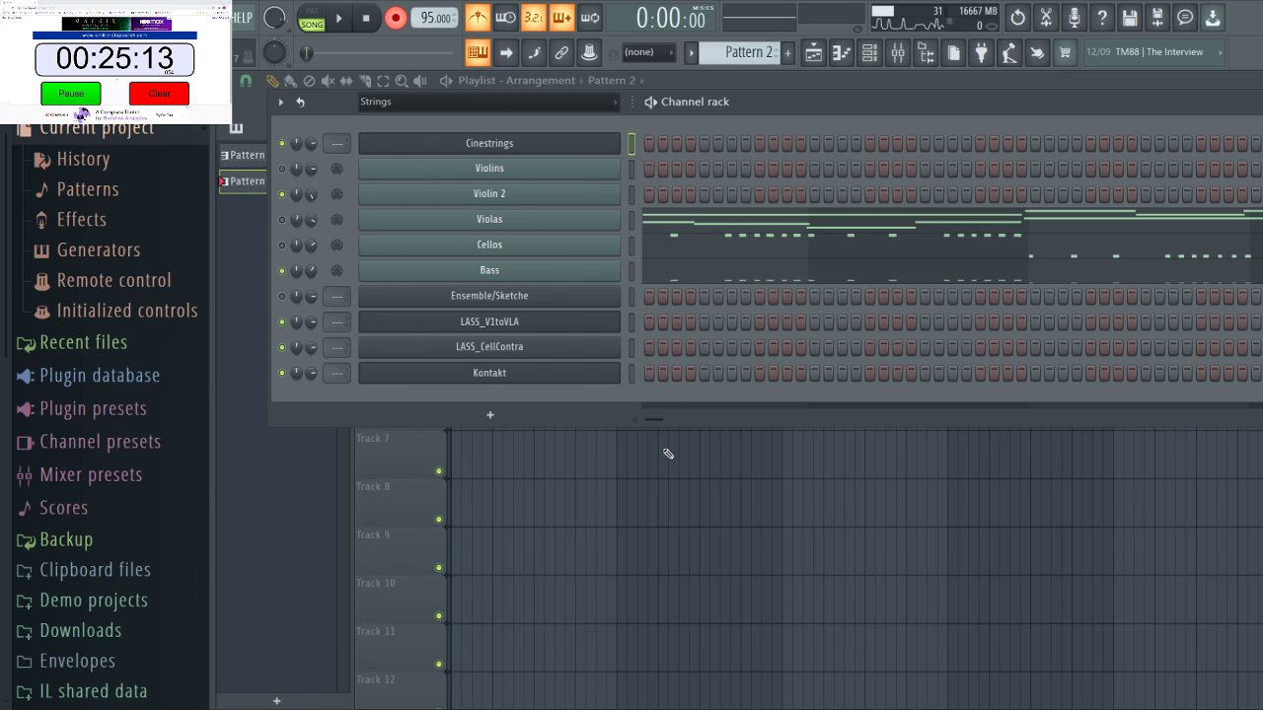
Record a new percussion take on the play_VST_x64 channel in the Unsorted group over the arrangement.
left_click(408, 190)
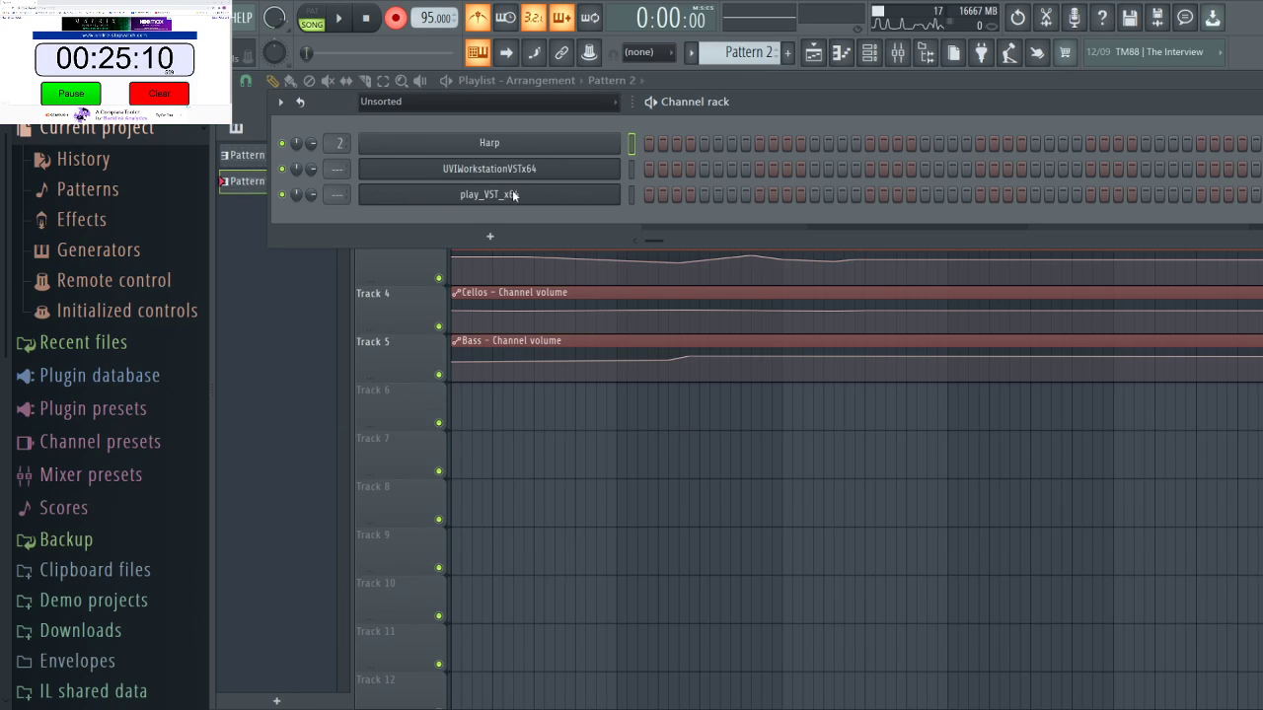
left_click(632, 194)
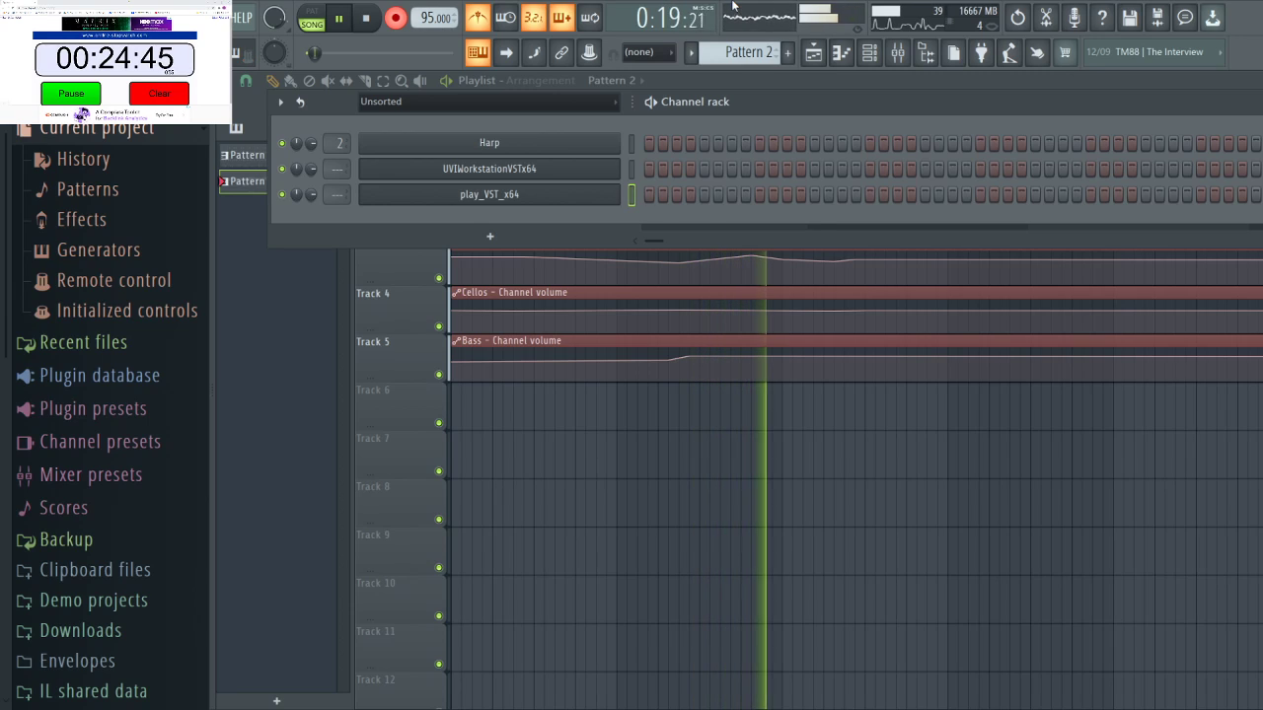
key("space")
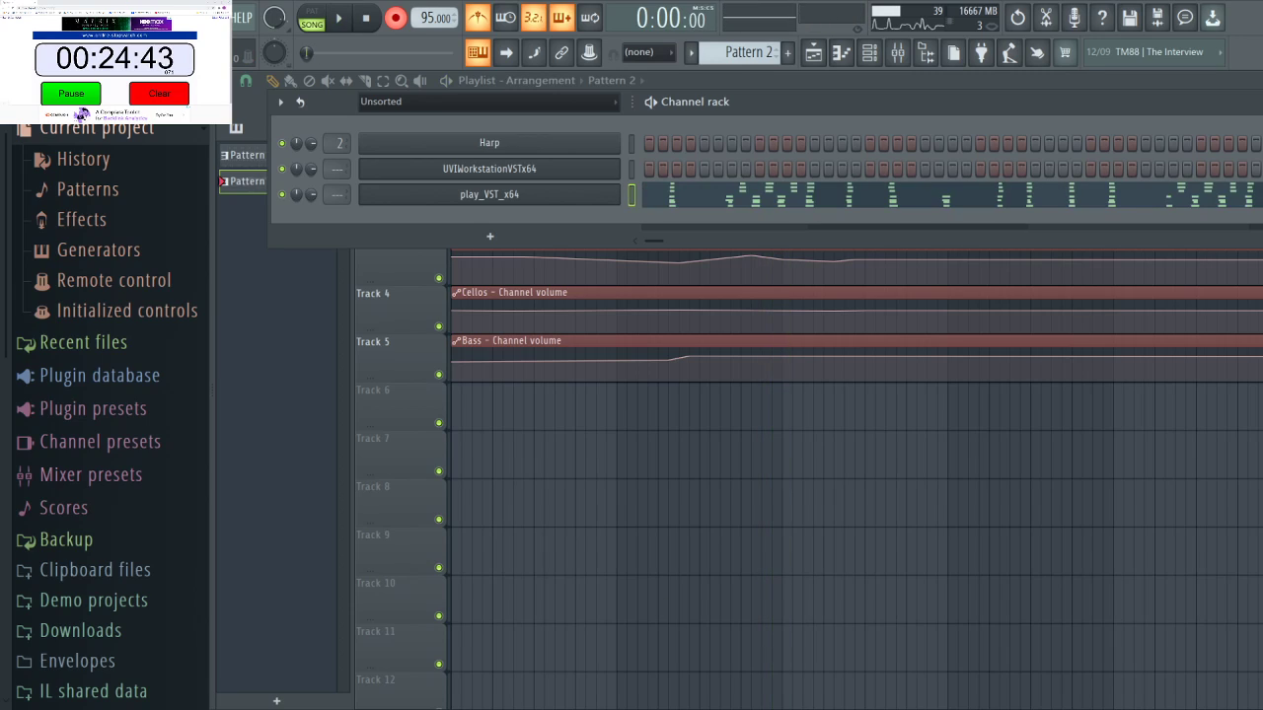
Play back the new percussion take and unmute the Violins, Violas and Cellos channels in the Strings group.
key("space")
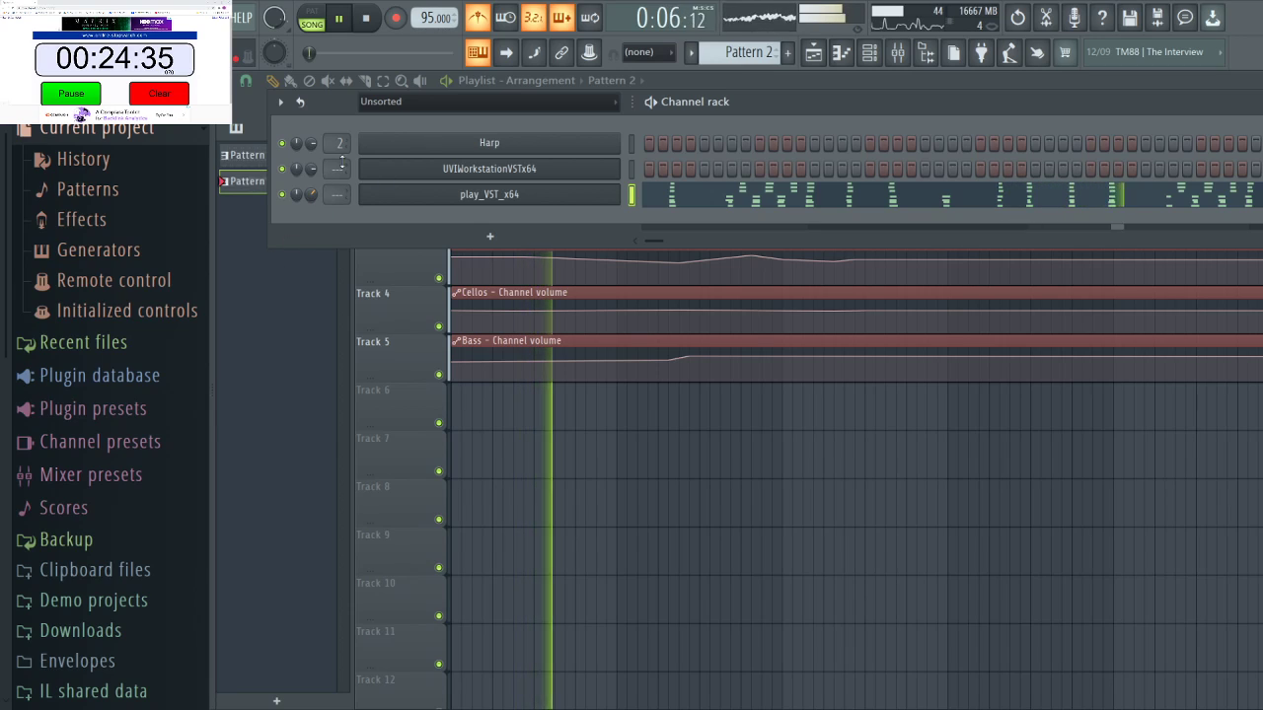
left_click(423, 102)
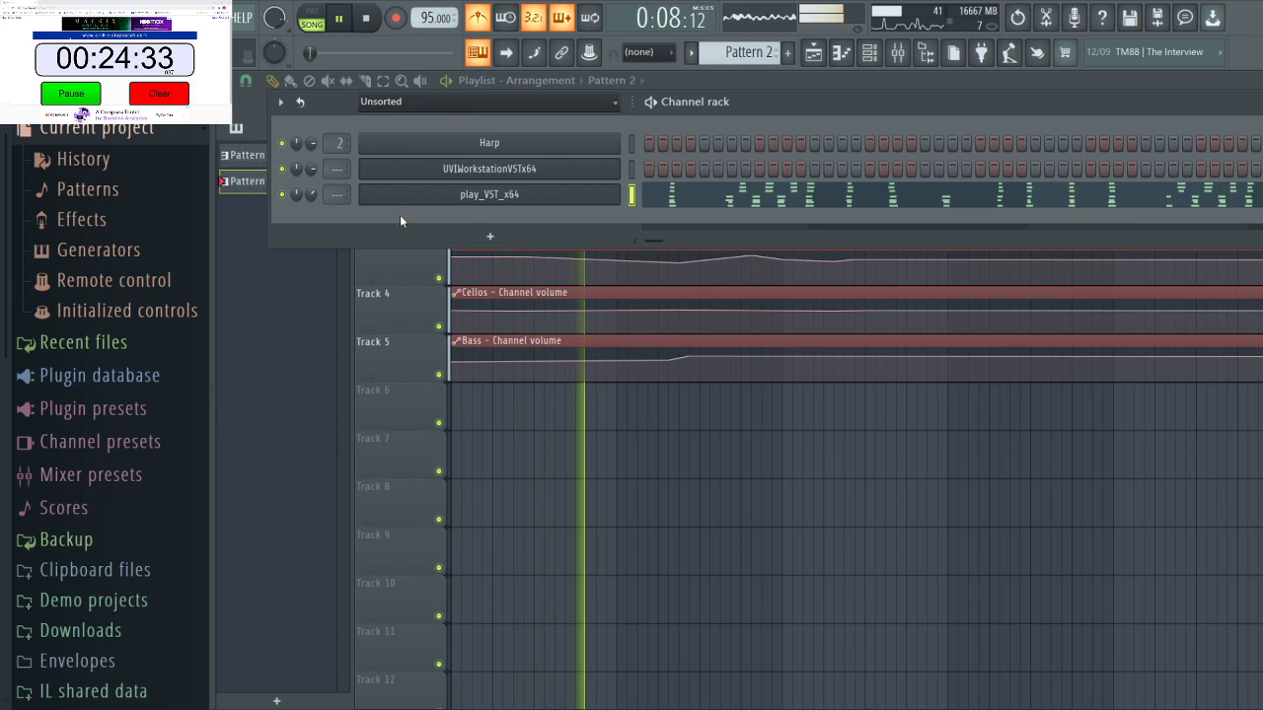
left_click(392, 167)
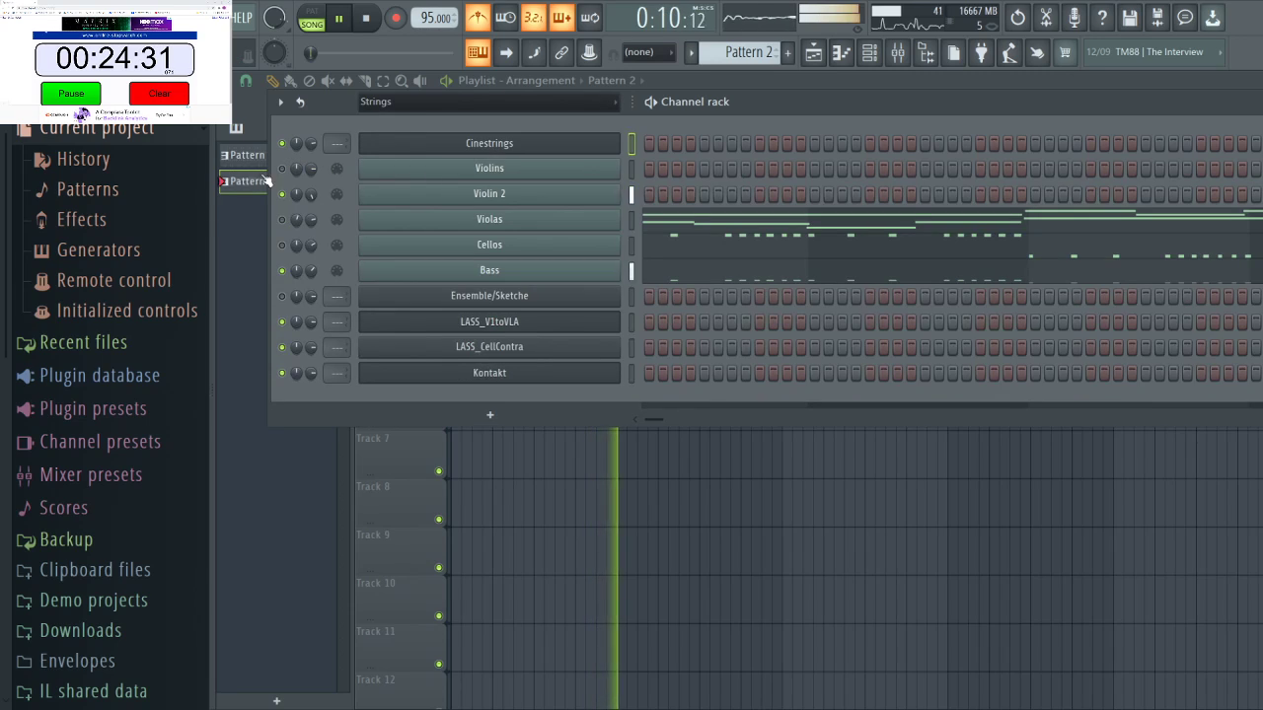
key("space")
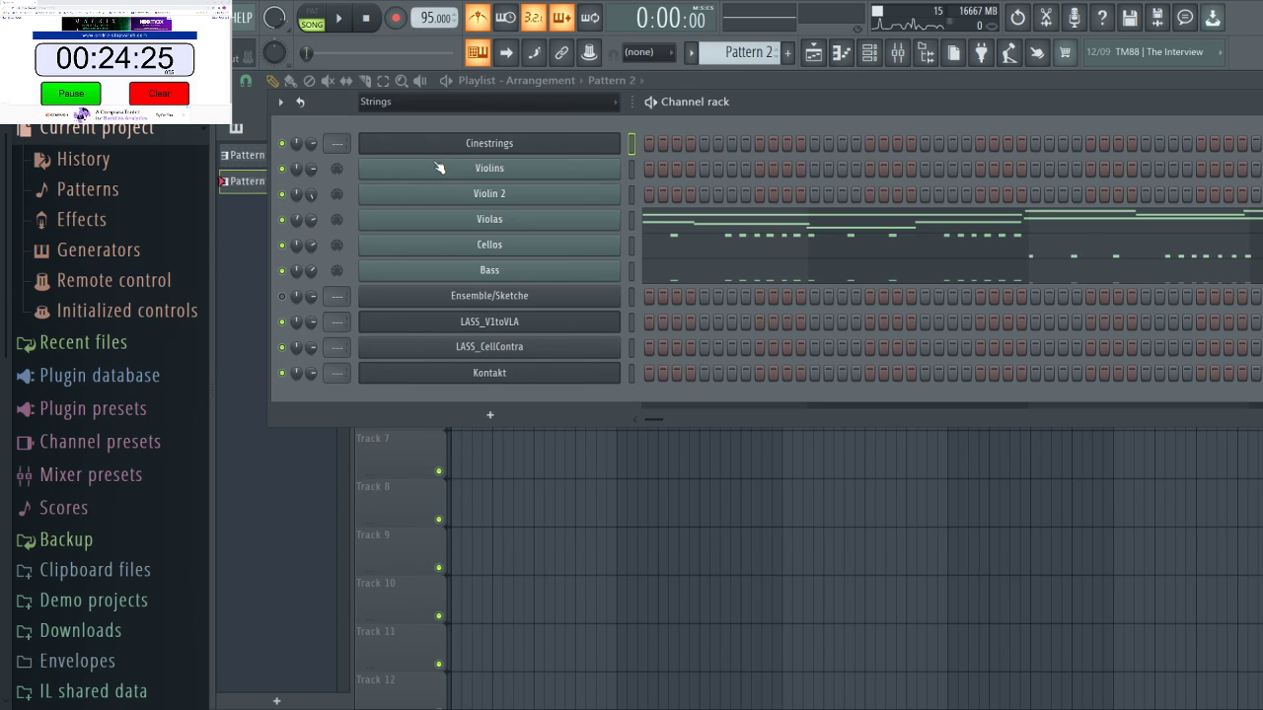
Play the full arrangement and open the play_VST_x64 instrument's internal mixer, checking its player settings.
key("space")
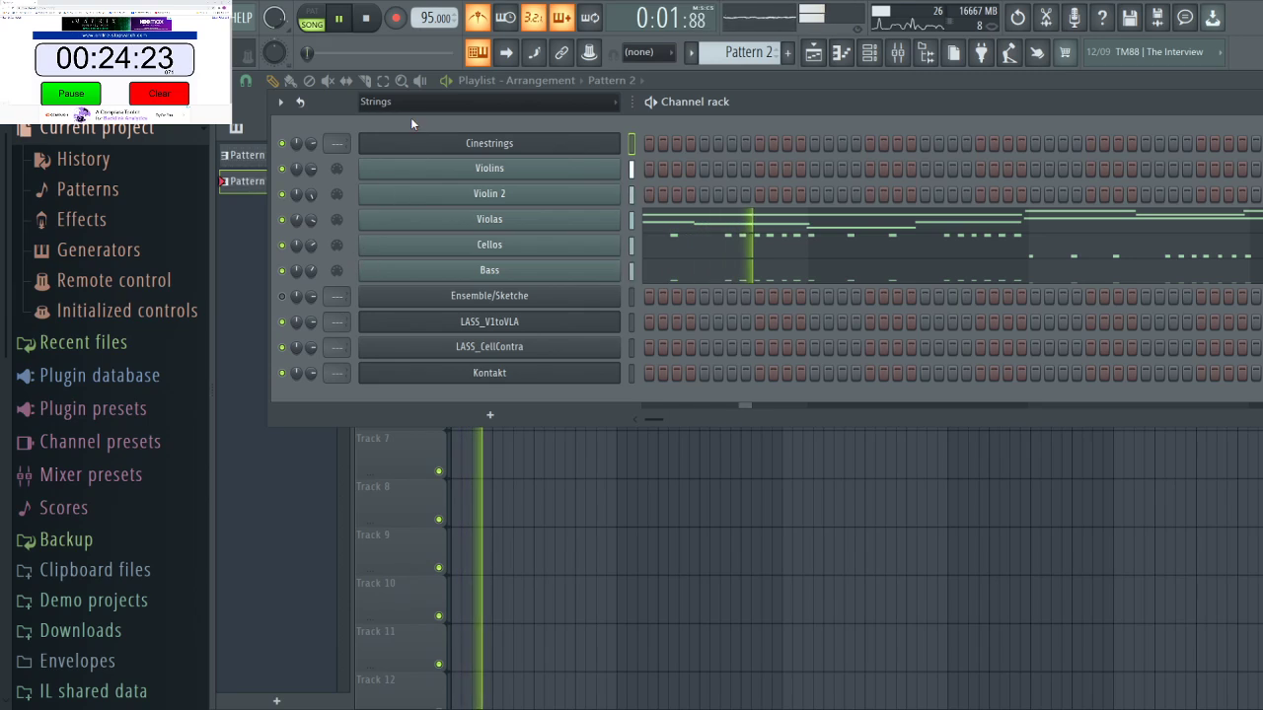
key("Page_Down")
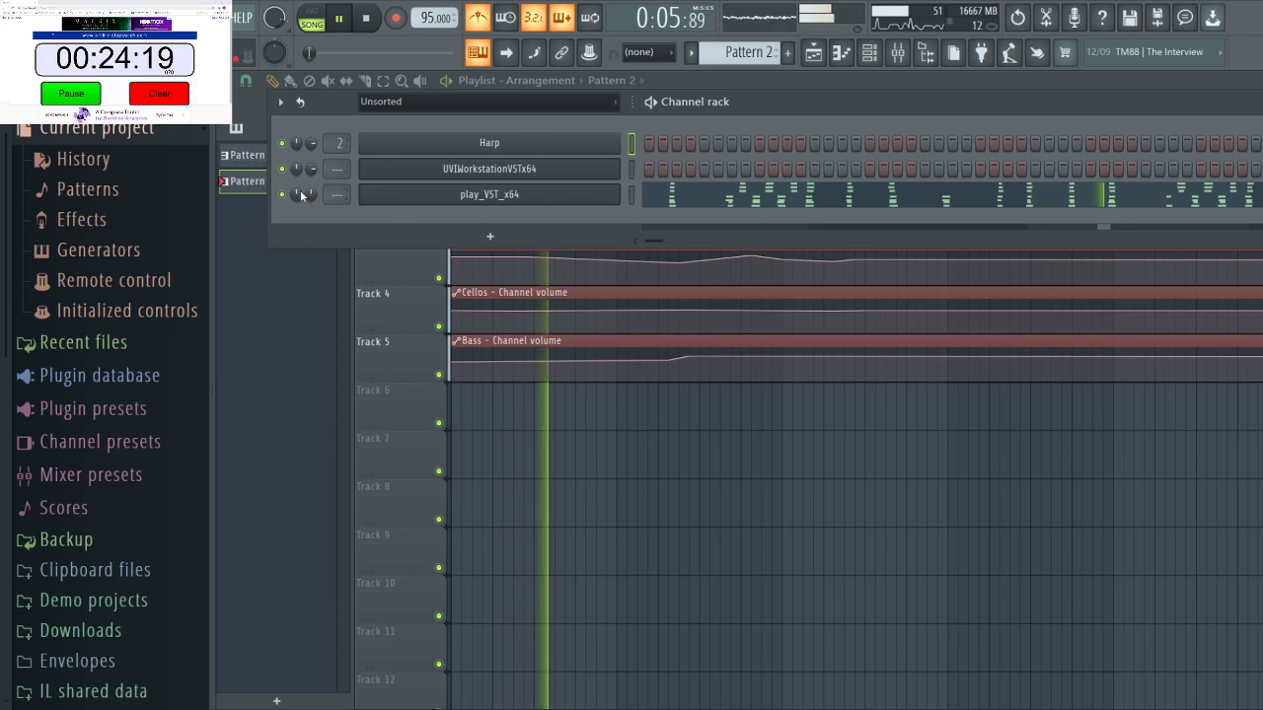
left_click(443, 197)
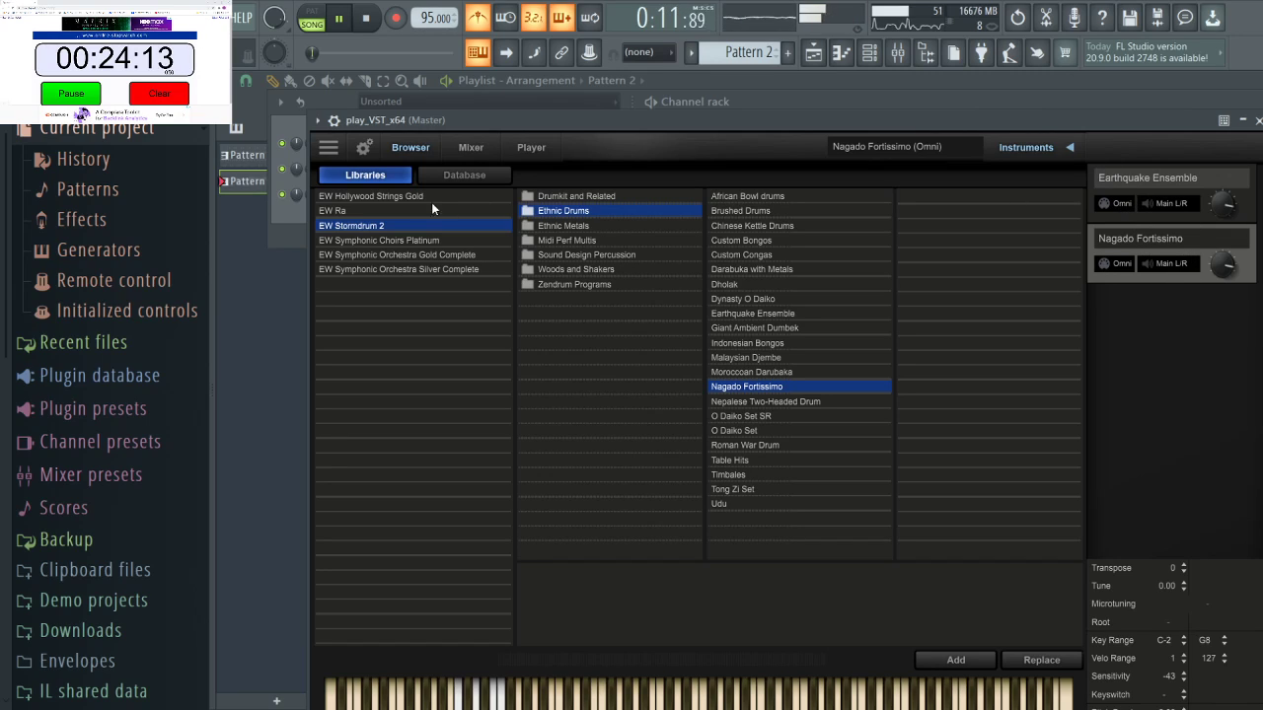
left_click(530, 147)
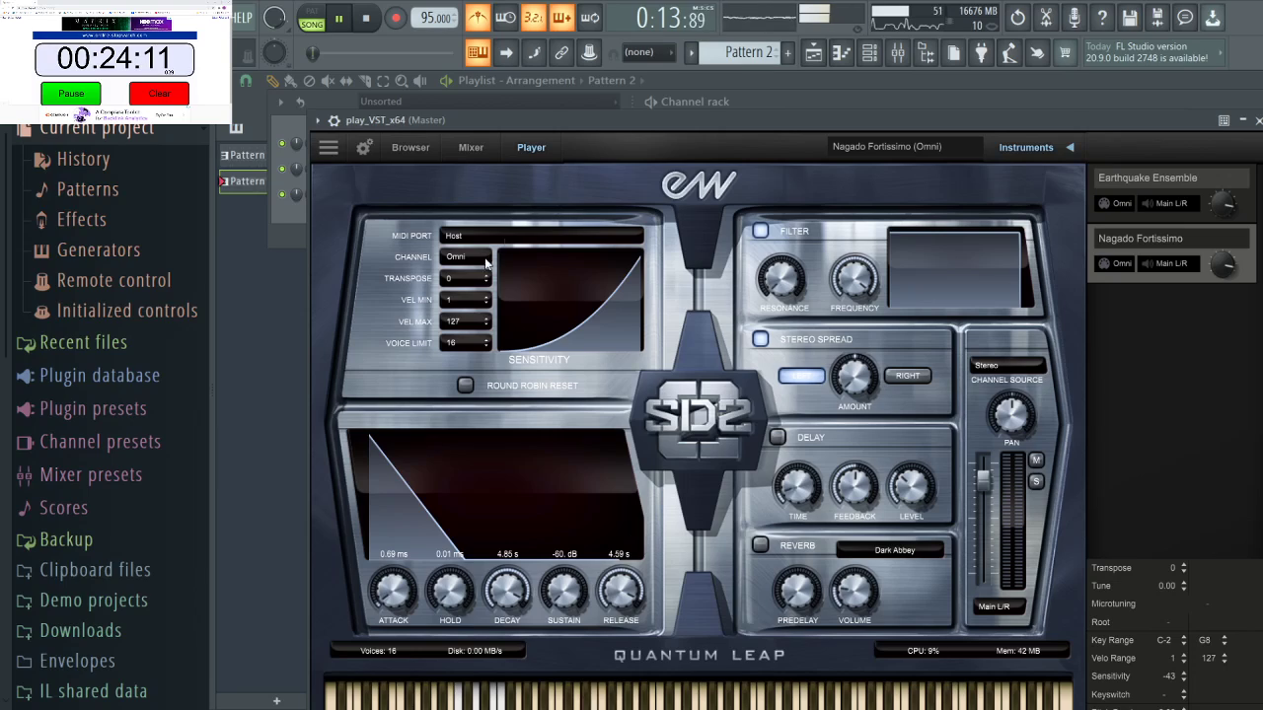
left_click(409, 148)
left_click(471, 148)
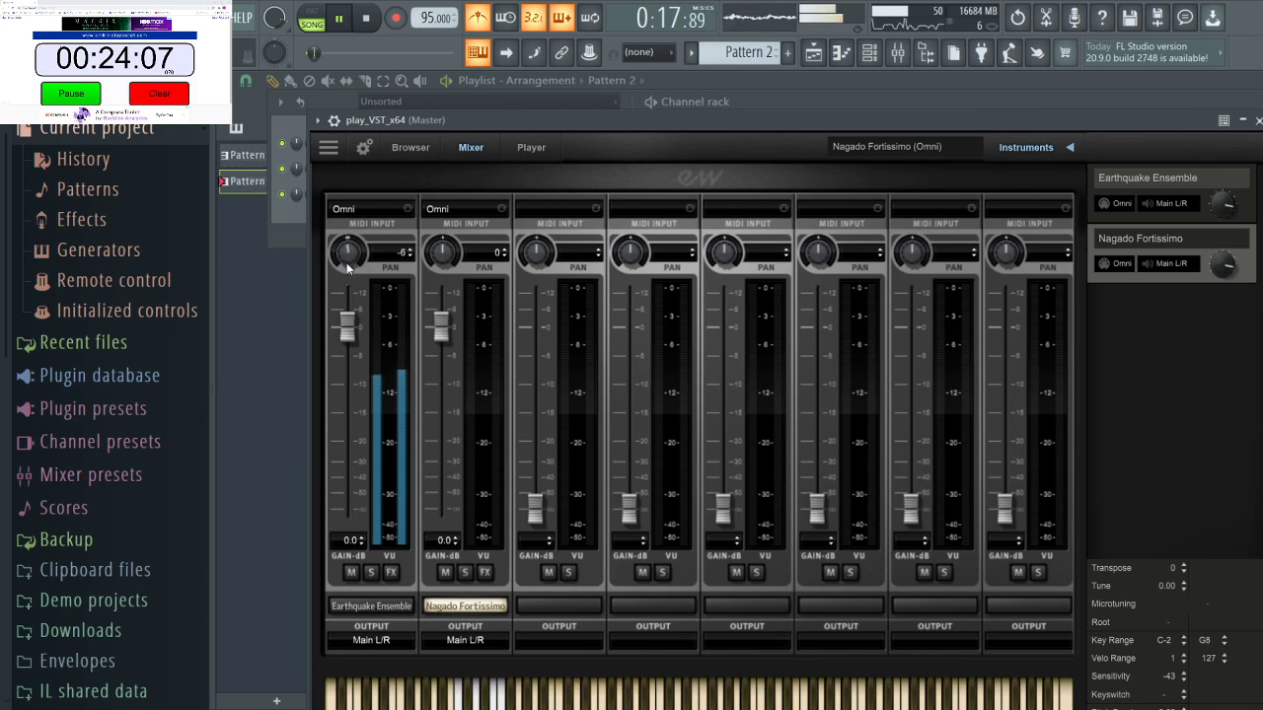
Pan Earthquake Ensemble to -39 and Nagado Fortissimo to 50, and replay the arrangement.
left_click_drag(346, 268, 338, 288)
left_click_drag(441, 251, 347, 273)
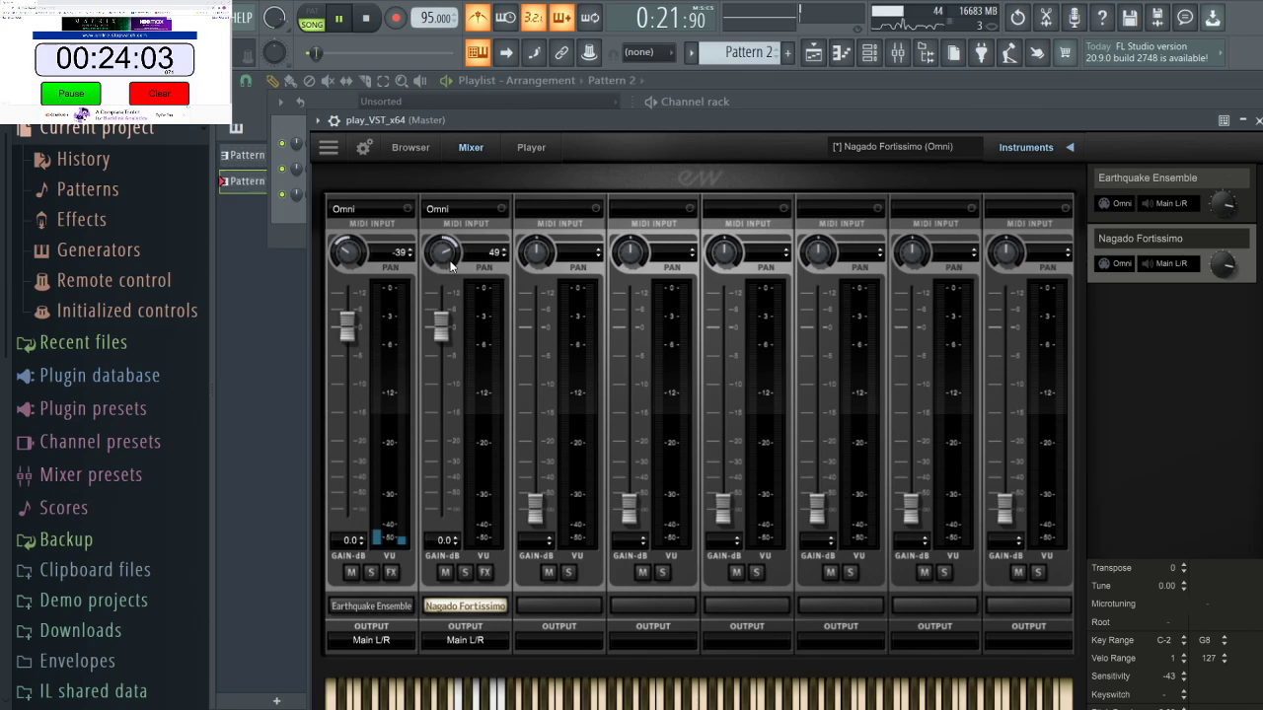
key("space")
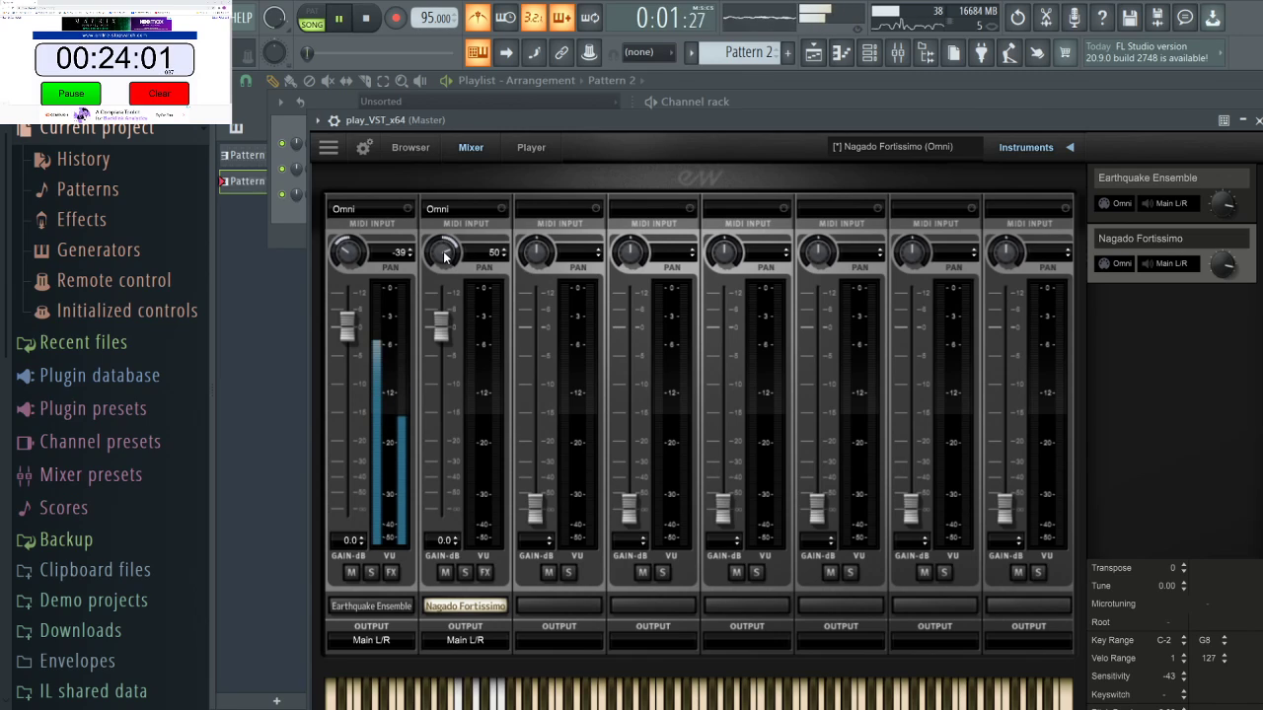
Set the pan of Nagado Fortissimo to 4 and of Earthquake Ensemble to 3.
left_click_drag(444, 256, 434, 239)
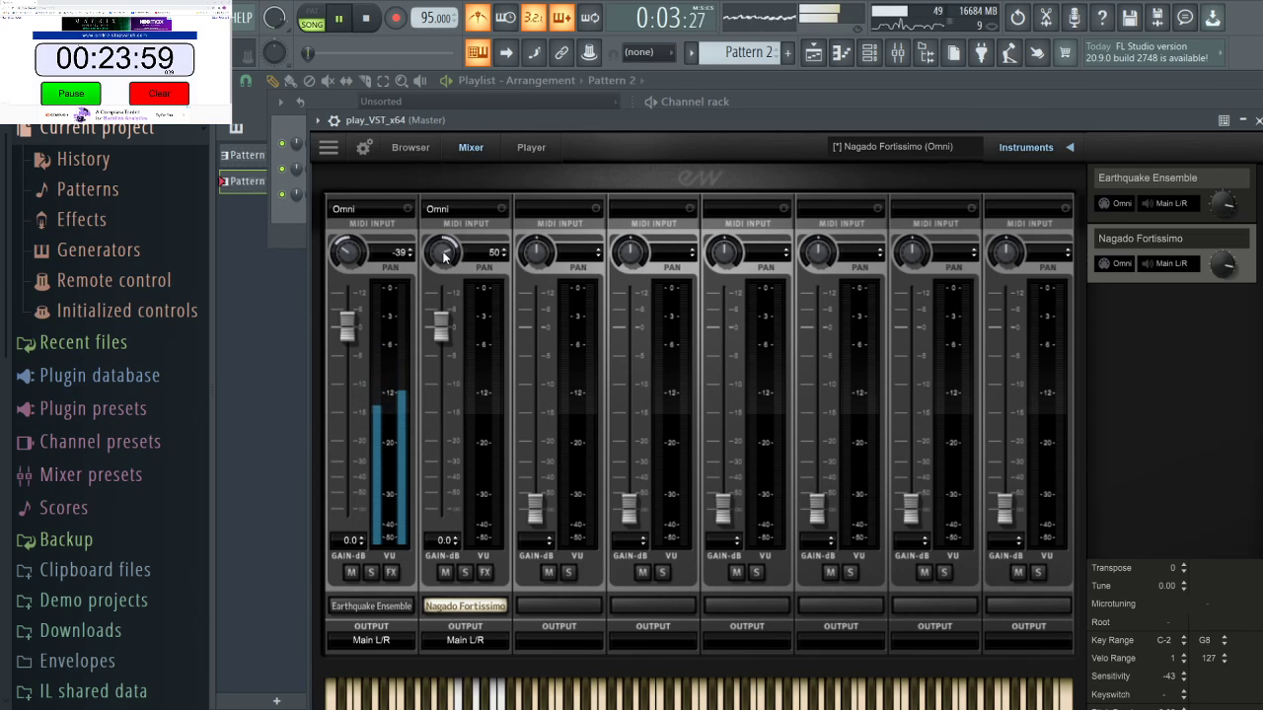
left_click_drag(453, 300, 454, 299)
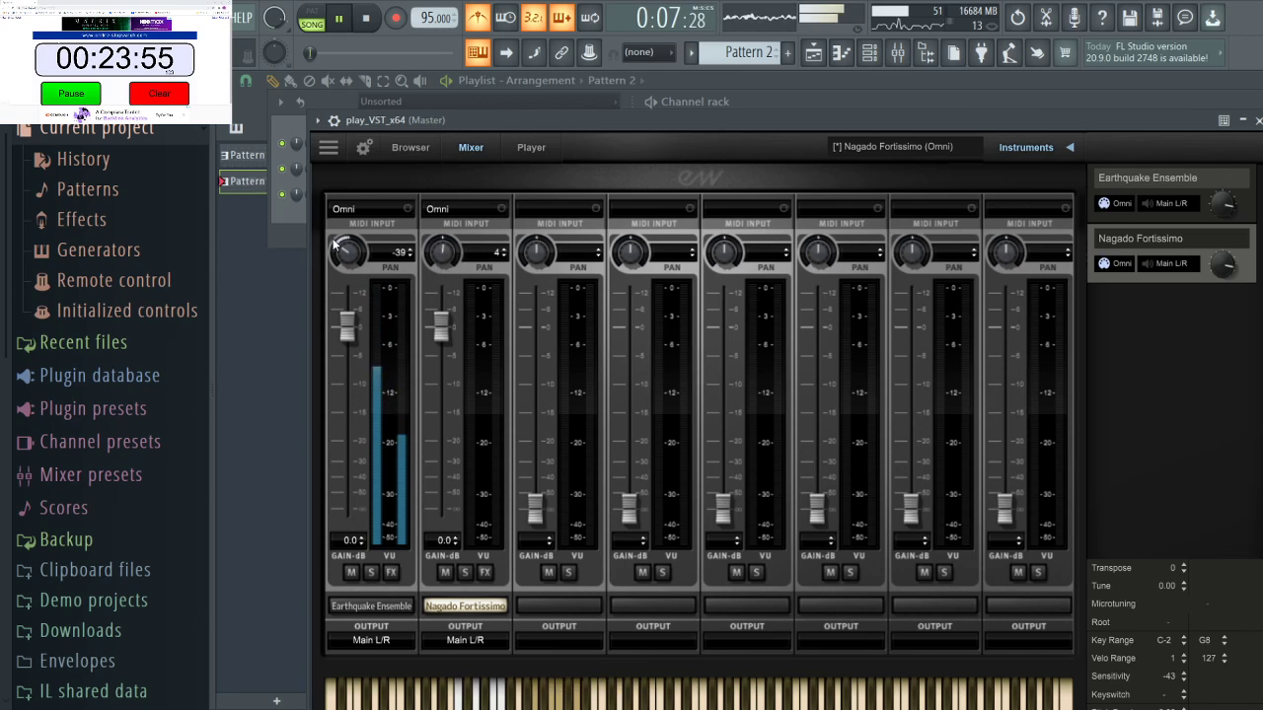
left_click_drag(352, 258, 344, 207)
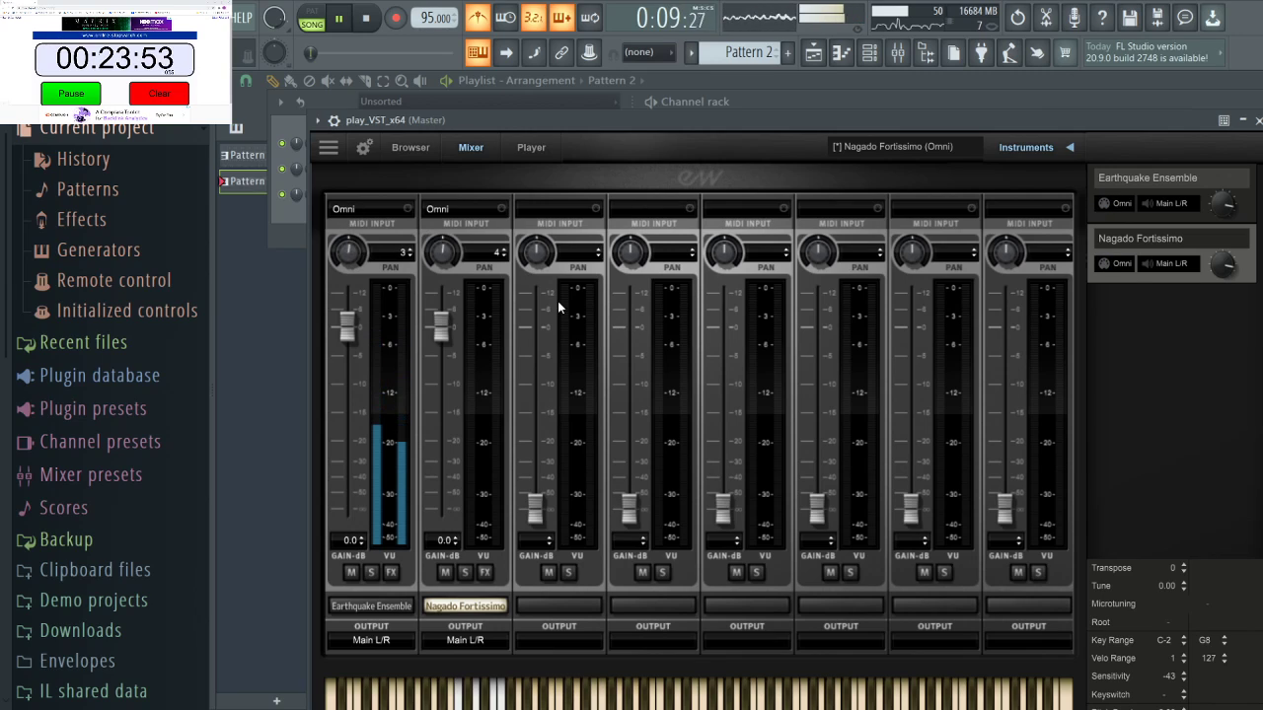
Show the Strings group in the channel rack and remove the Bass and Cellos channel volume entries from the initialized controls.
left_click(903, 57)
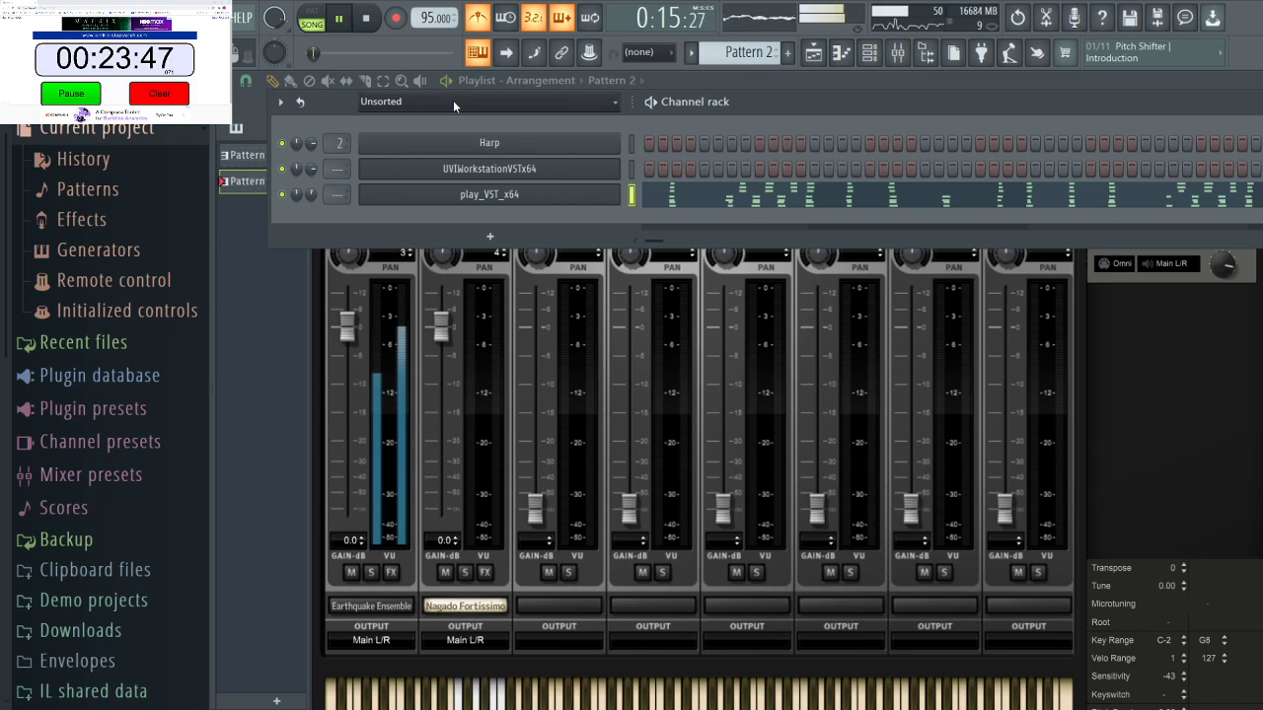
left_click(368, 175)
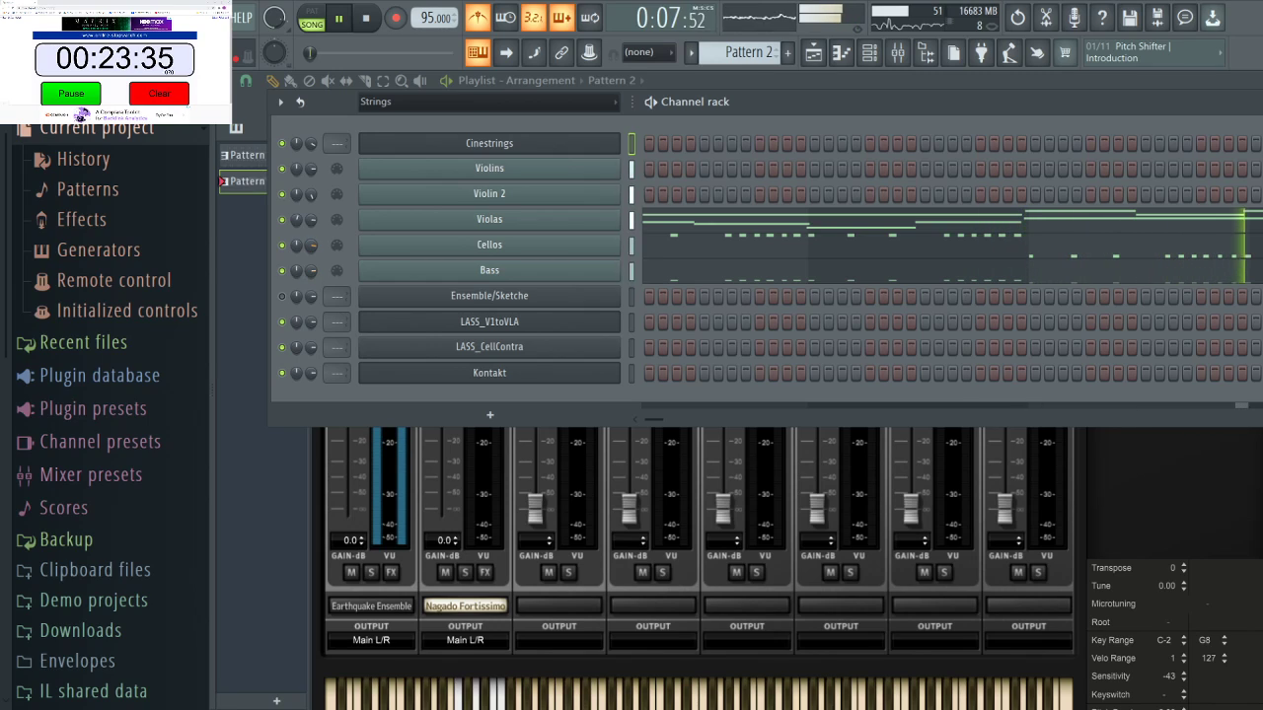
left_click(109, 309)
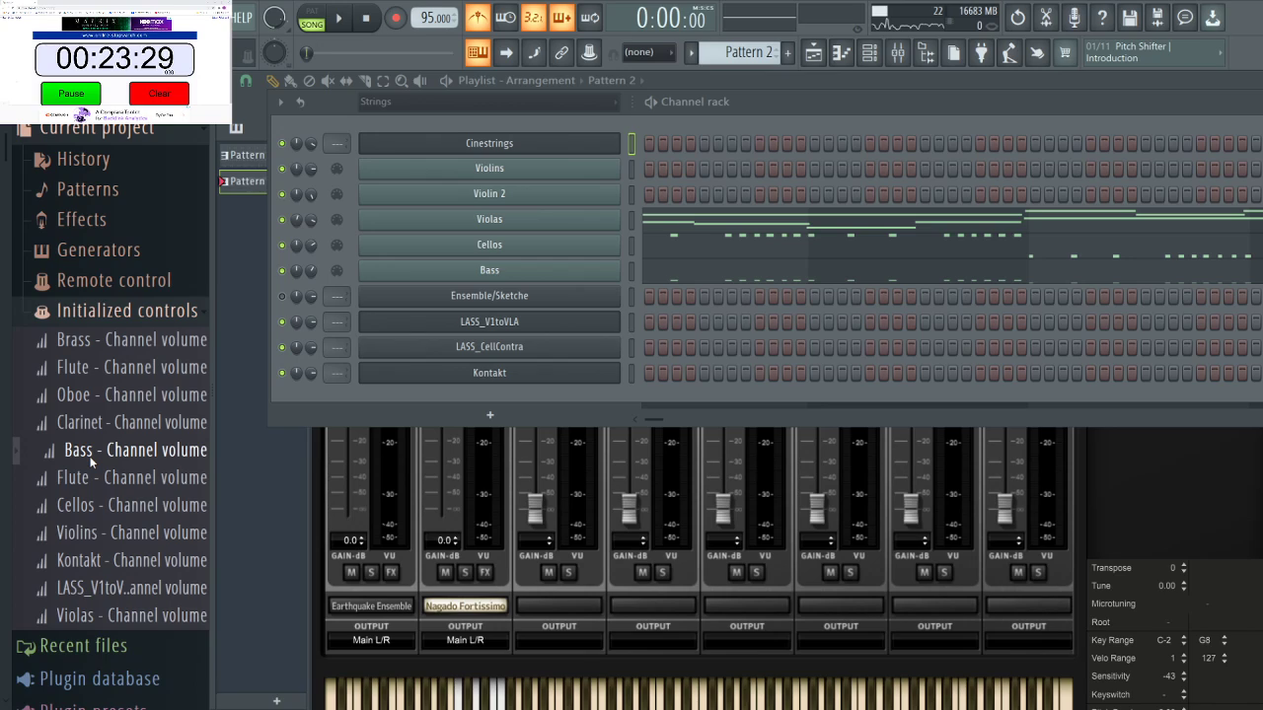
left_click(75, 495)
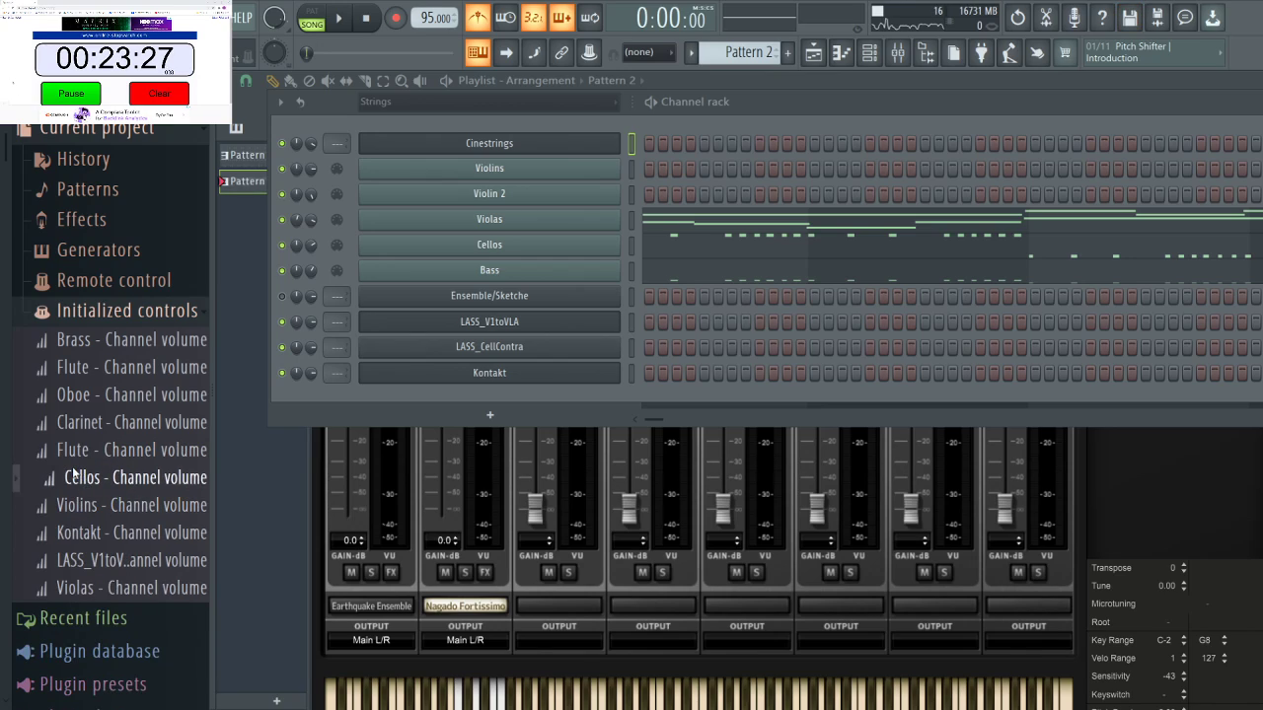
left_click(109, 487)
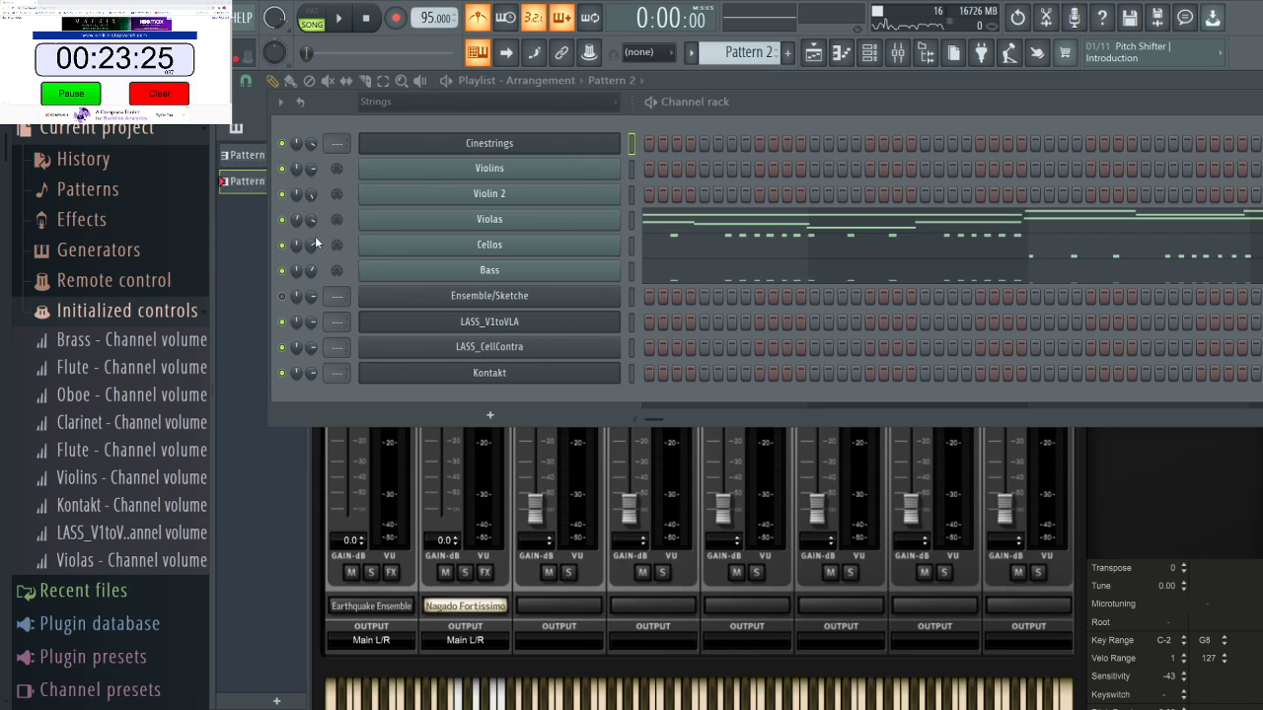
Adjust the Cellos channel volume and show the Automation group's channels during arrangement playback.
left_click_drag(313, 244, 312, 242)
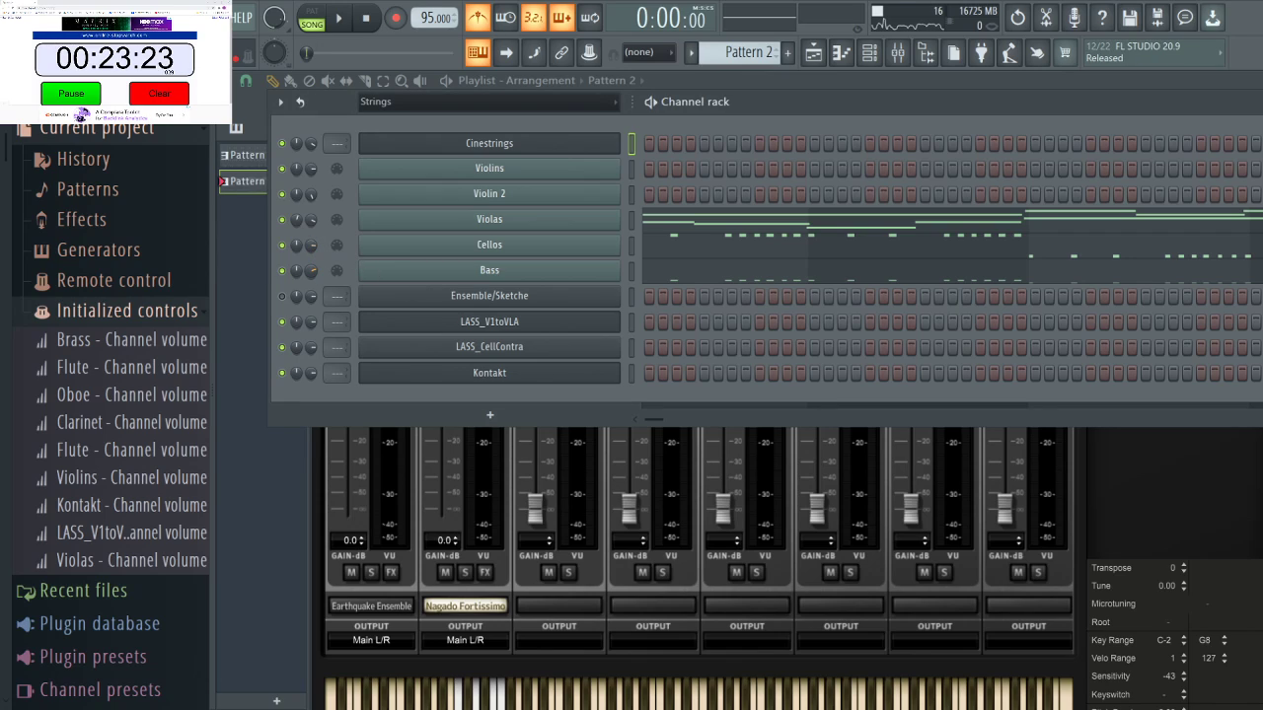
key("space")
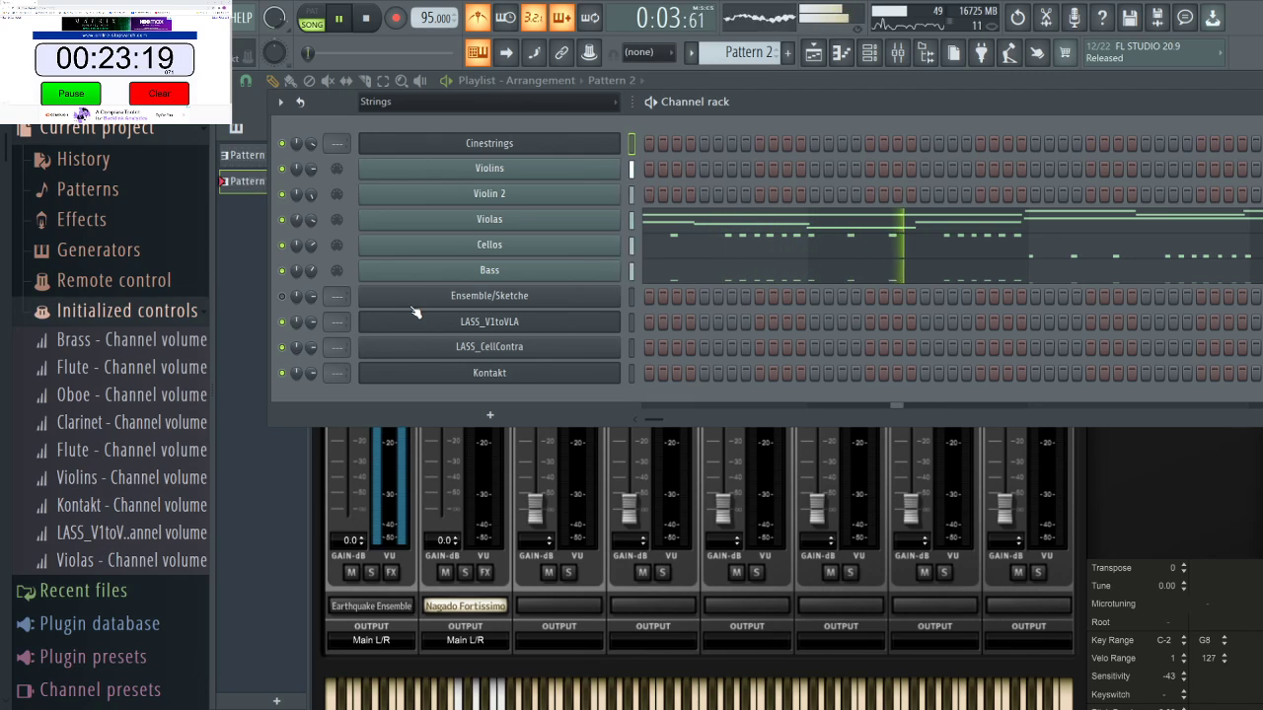
left_click(493, 103)
left_click(406, 144)
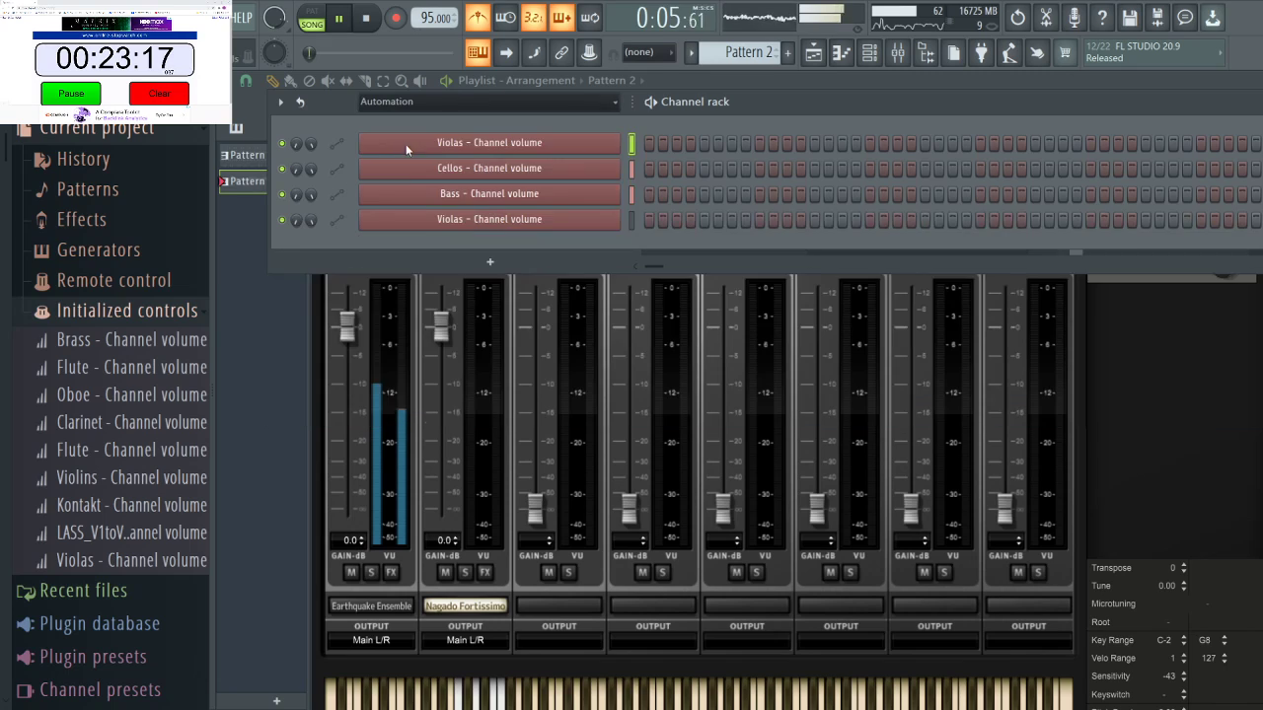
Stop playback in the playlist and raise the starting level of the Bass channel volume automation on Track 5.
left_click(815, 61)
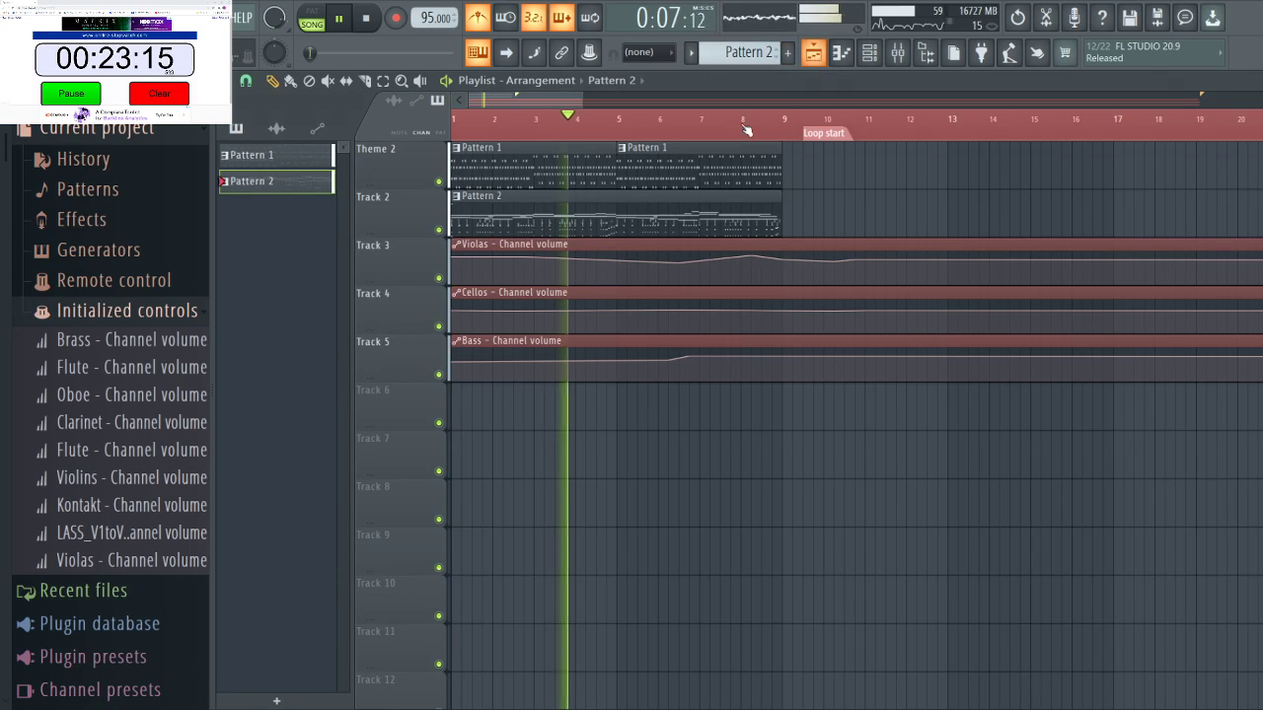
key("space")
left_click(454, 358)
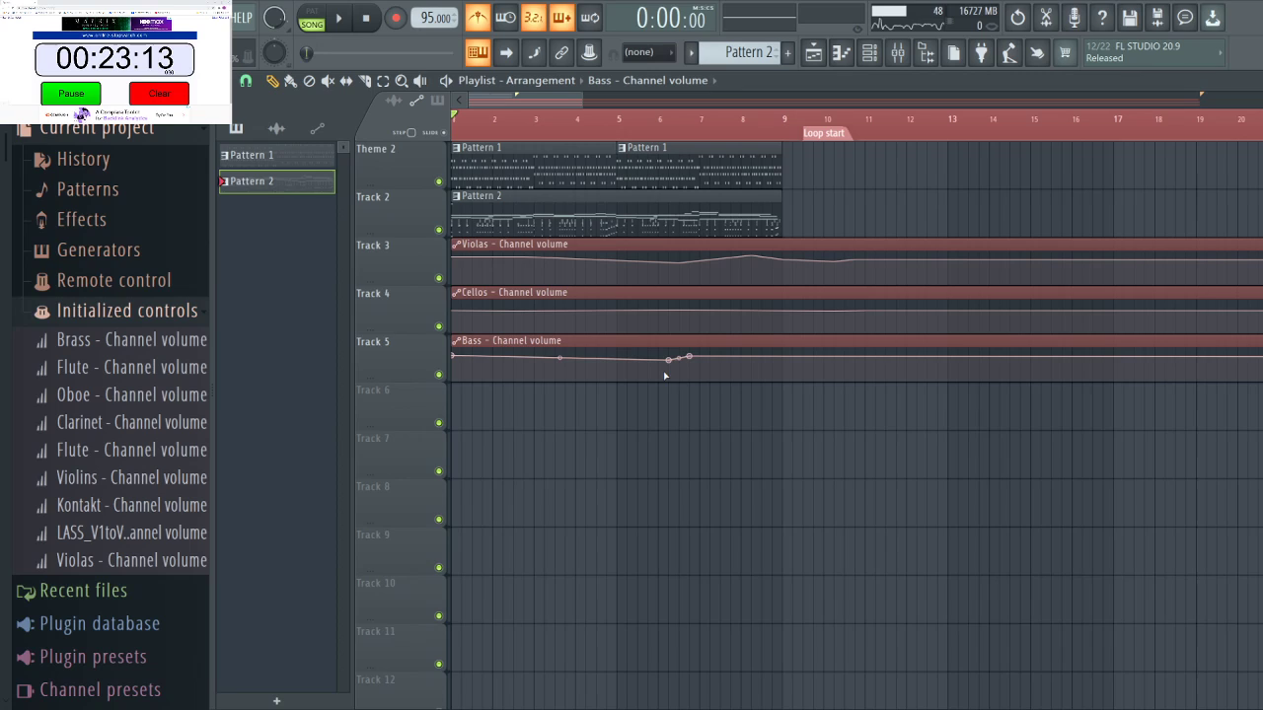
Adjust the Cellos channel volume automation while the song plays, raising its opening slightly and reshaping the point near bar 6.5.
key("space")
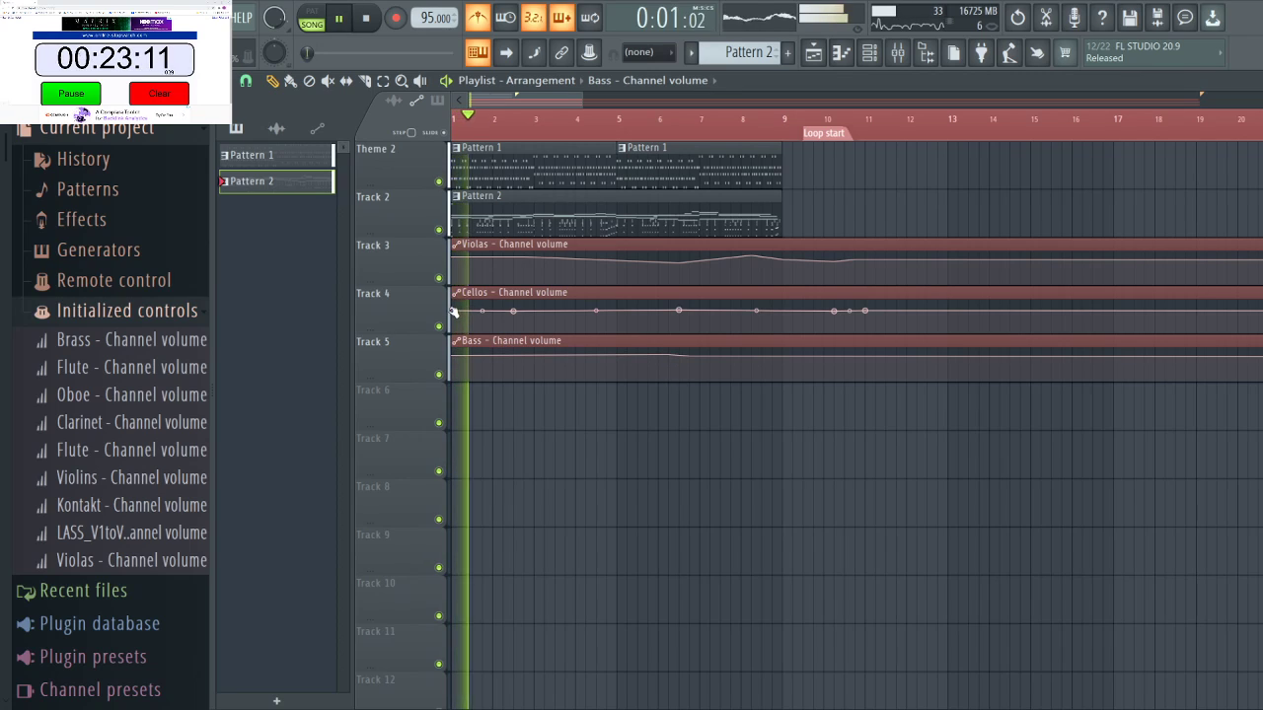
left_click(507, 322)
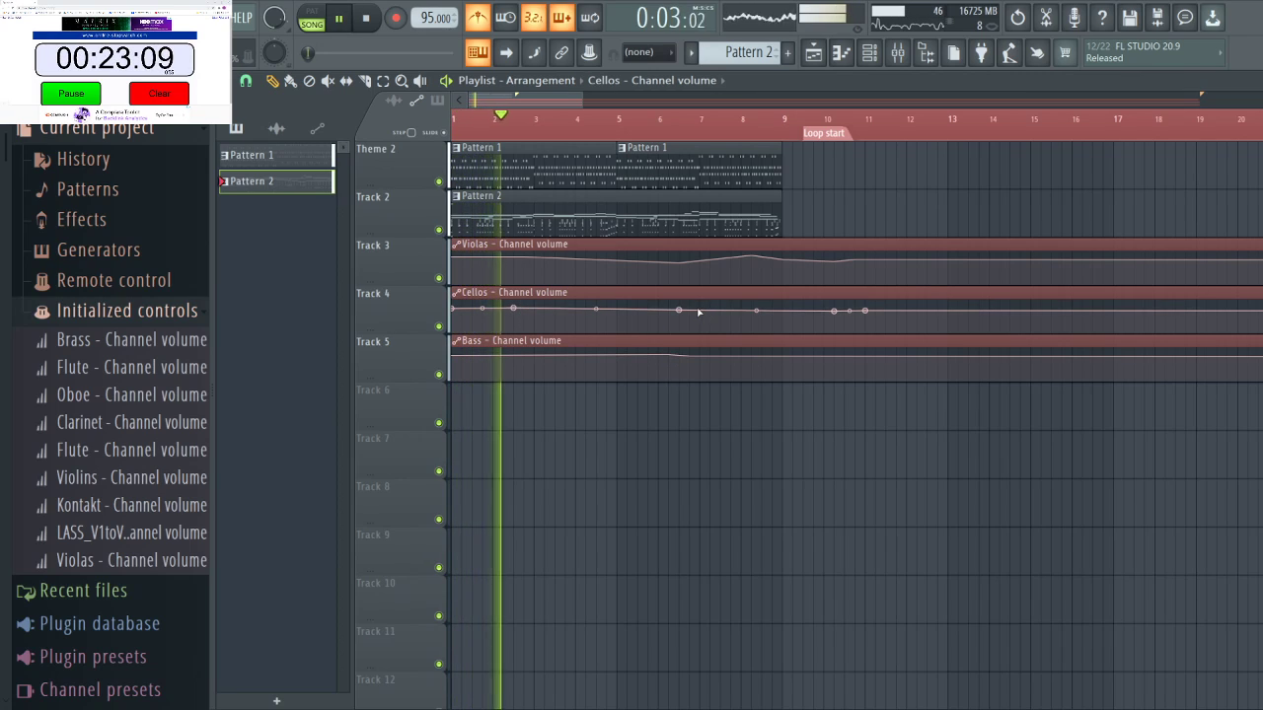
left_click_drag(681, 310, 681, 306)
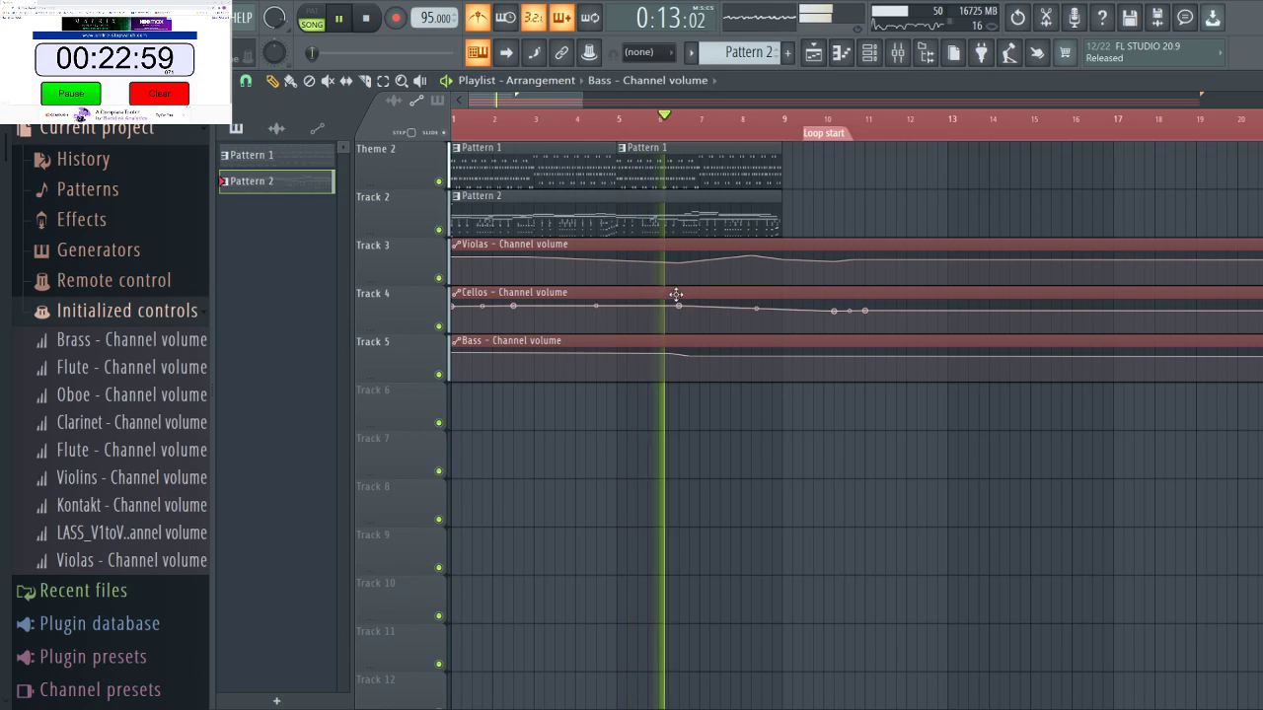
left_click_drag(681, 308, 681, 313)
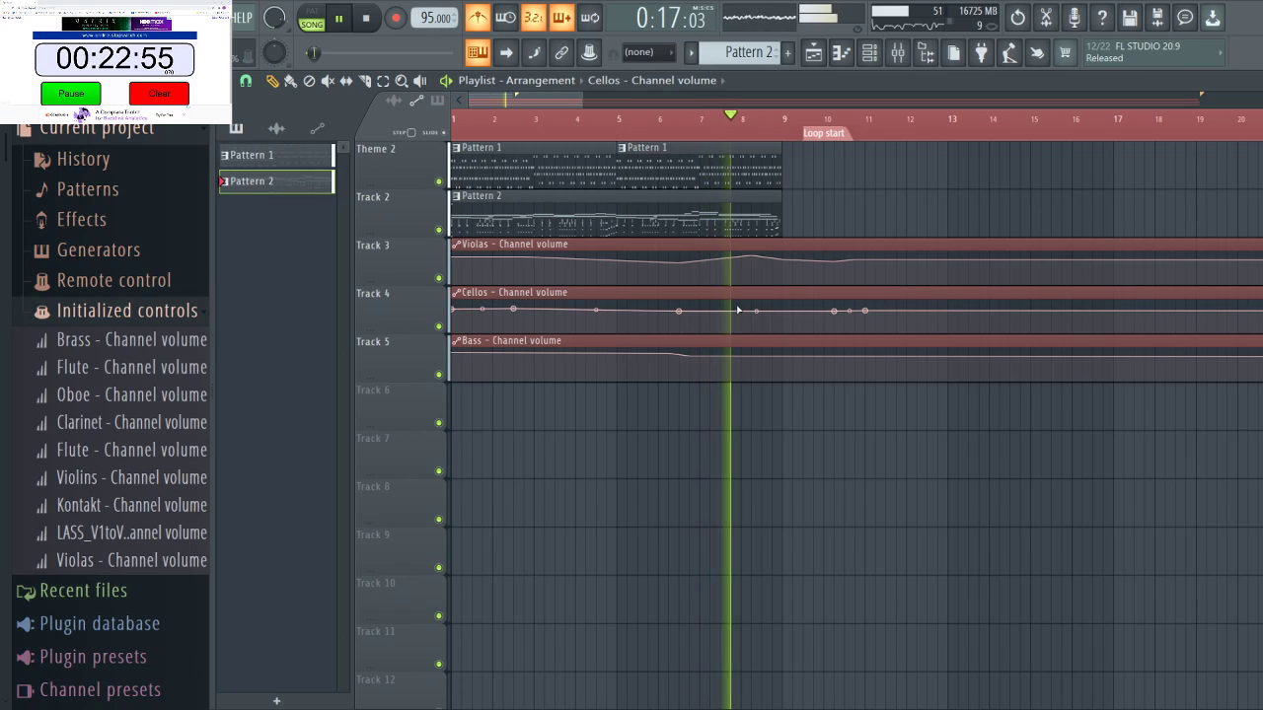
key("space")
key("space")
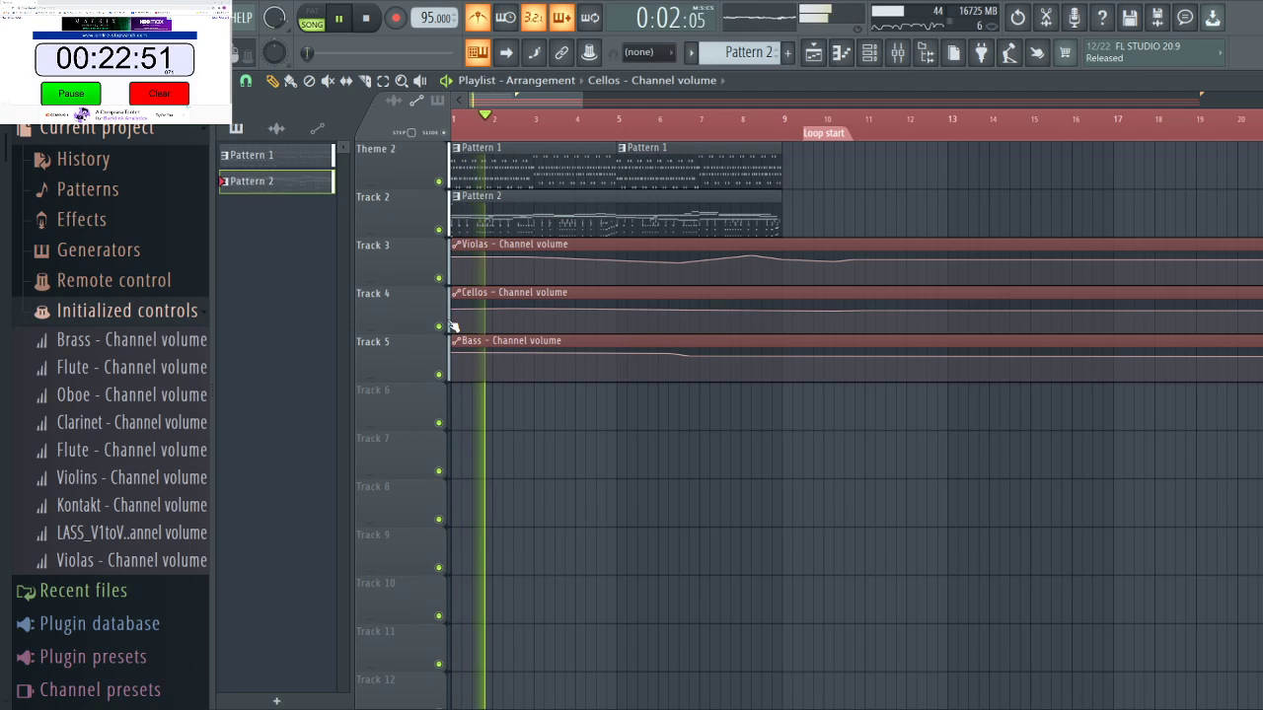
Unmute the Trombone/Tuba #2 channel in the Brass channel group and stop playback.
left_click(868, 57)
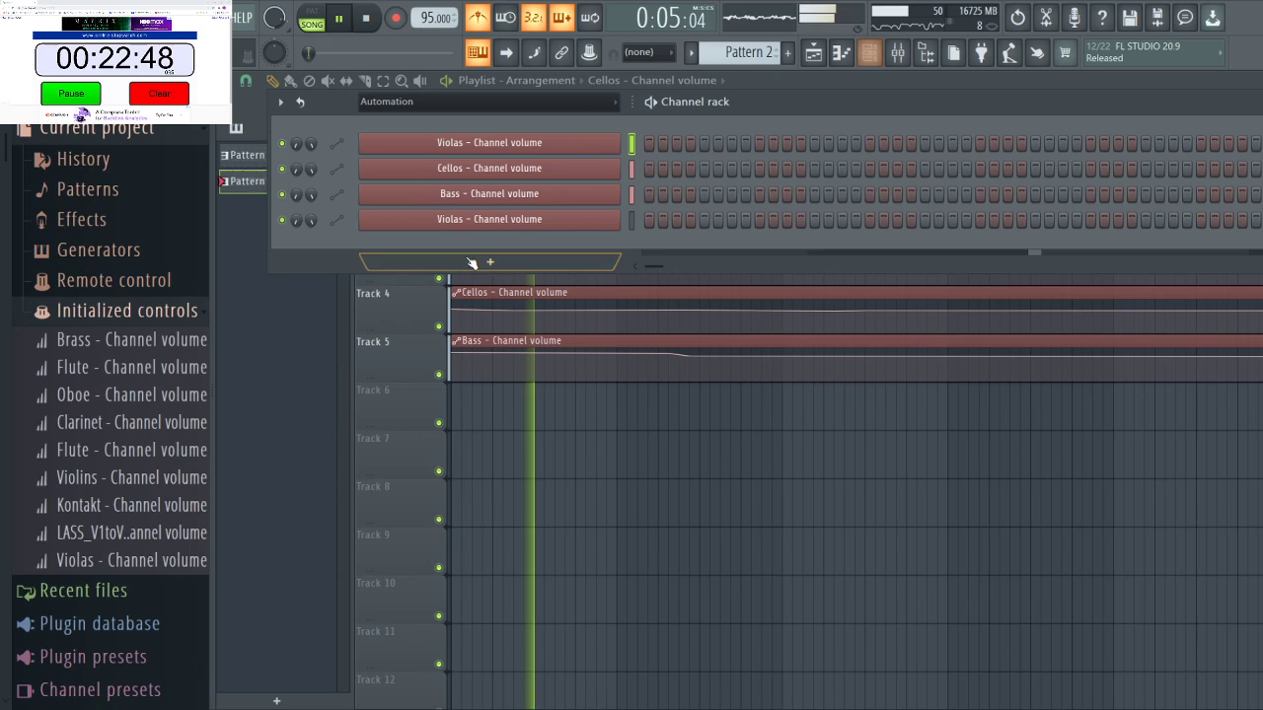
left_click(371, 176)
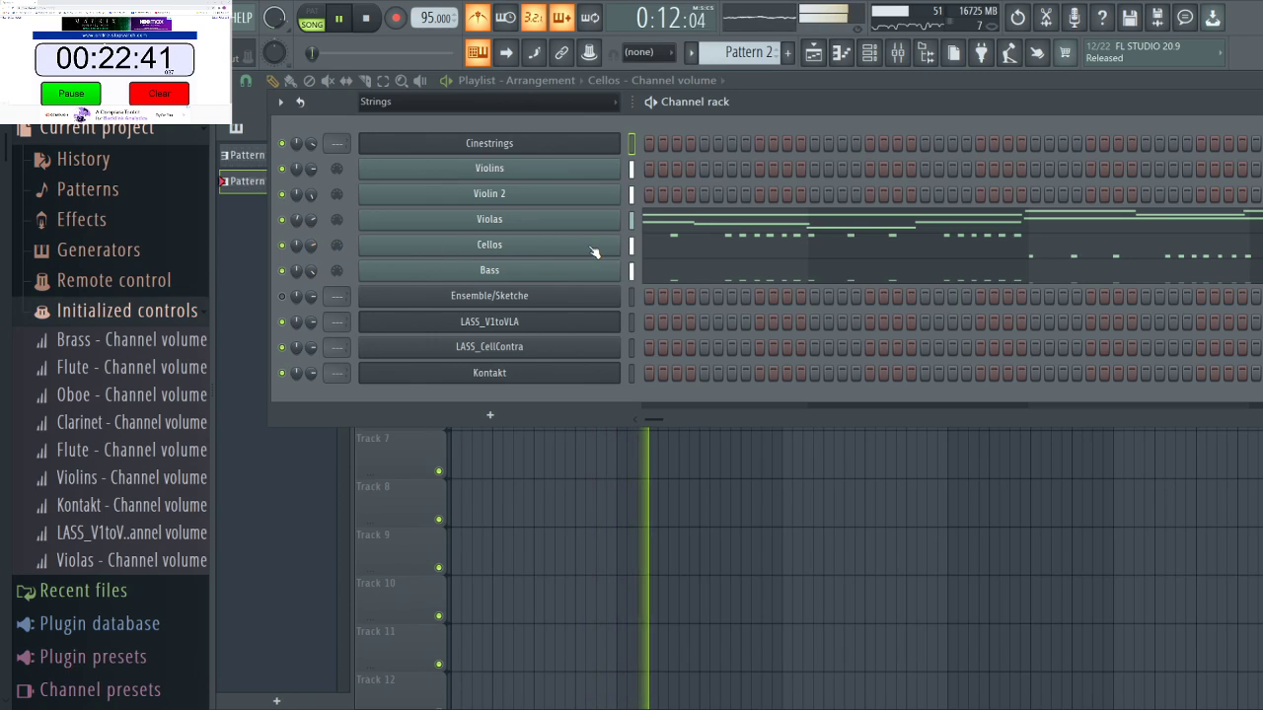
left_click(395, 163)
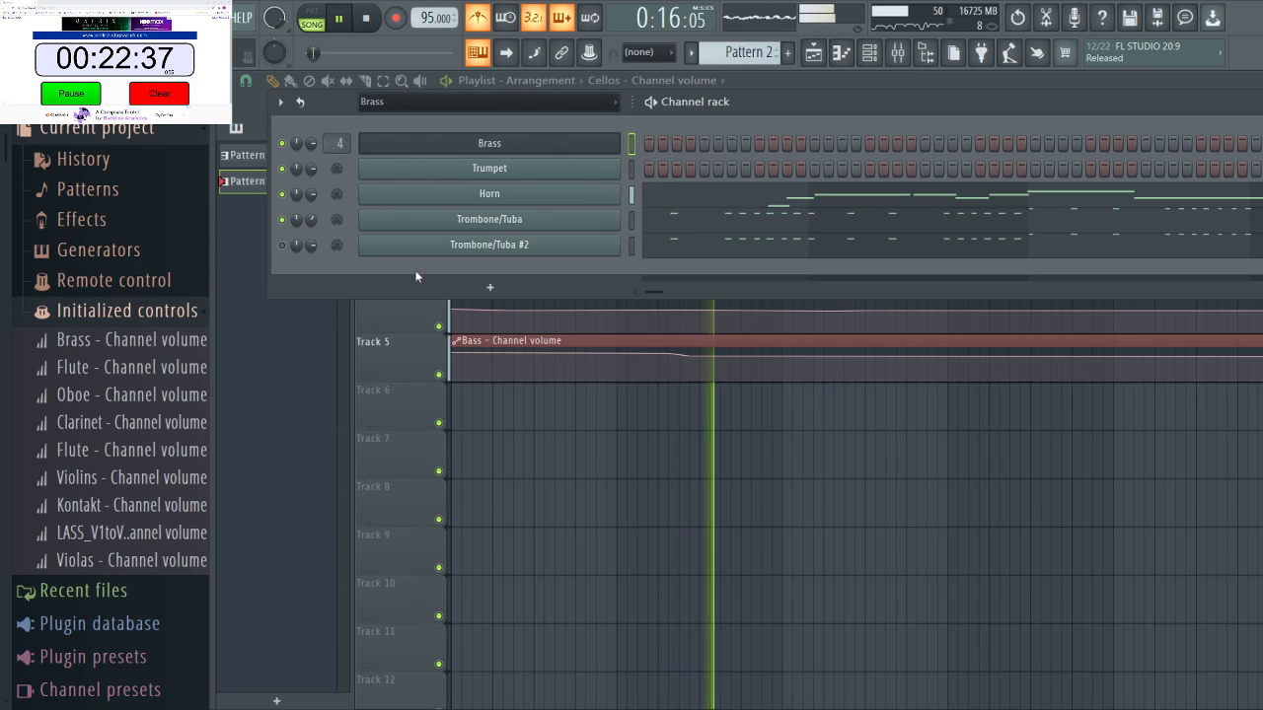
left_click(281, 245)
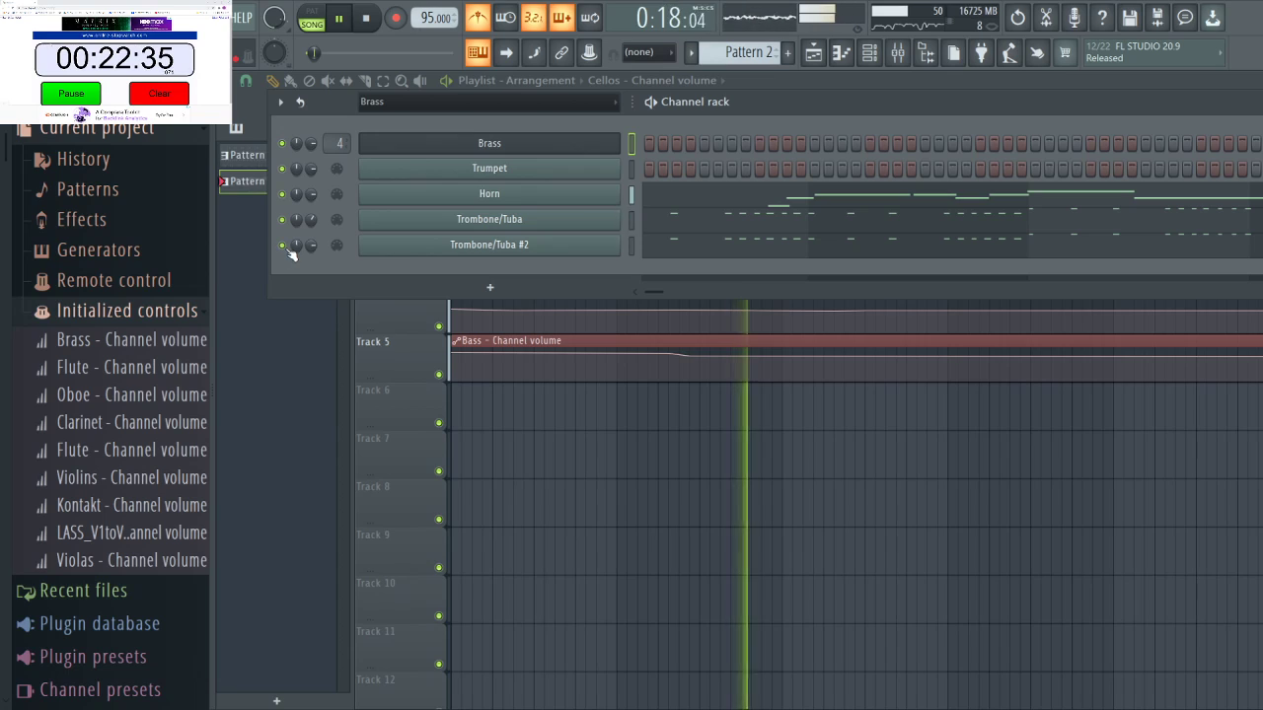
key("space")
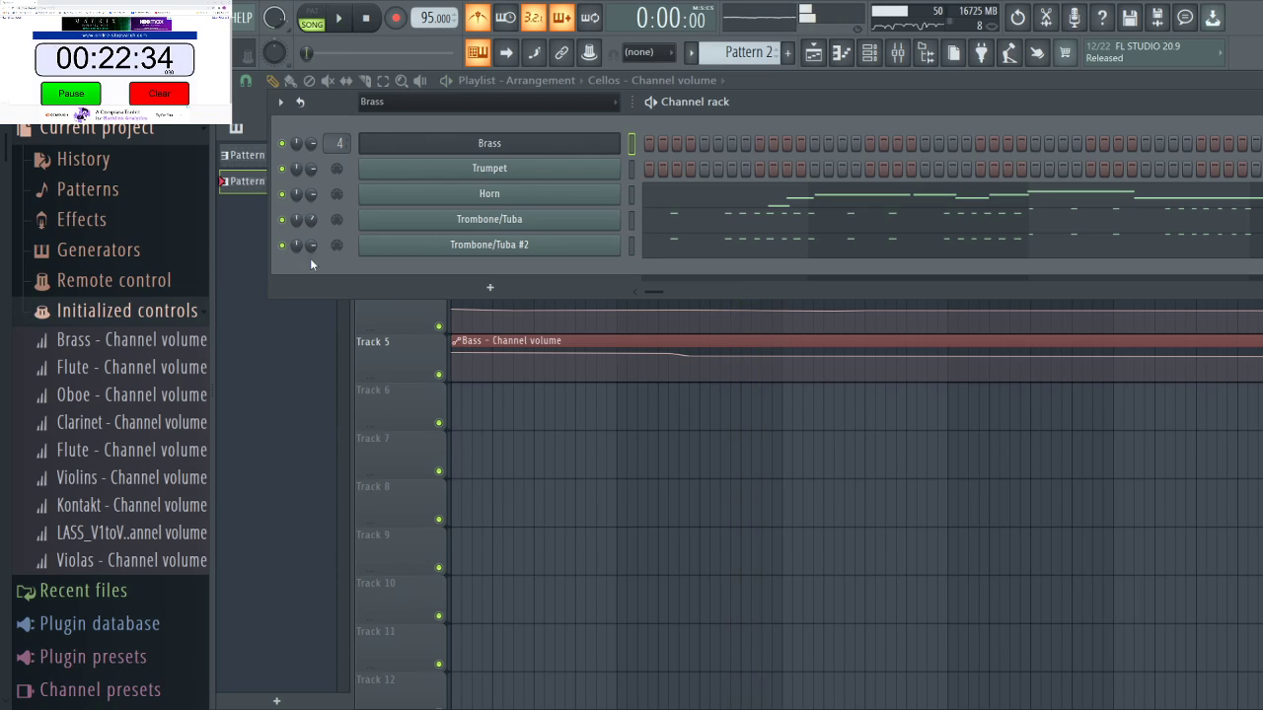
Place the song position near the end of bar 8 and display the Unsorted group in the channel rack.
left_click(809, 54)
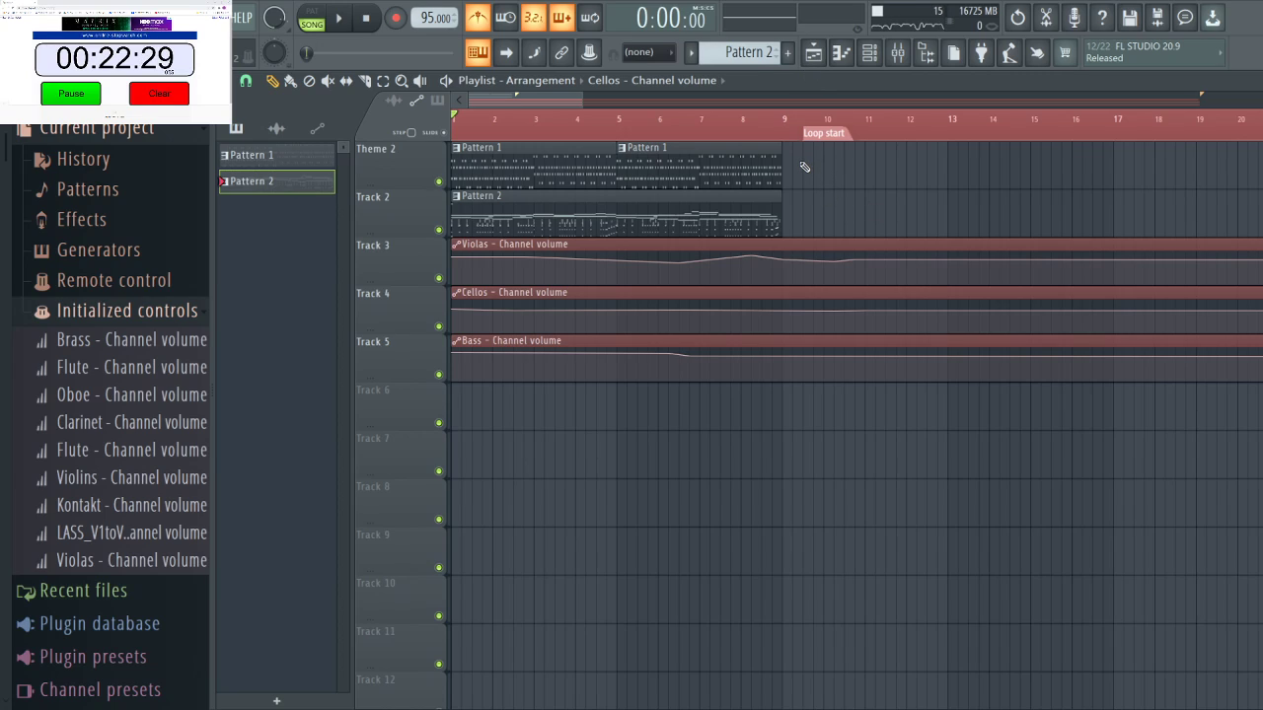
left_click(776, 118)
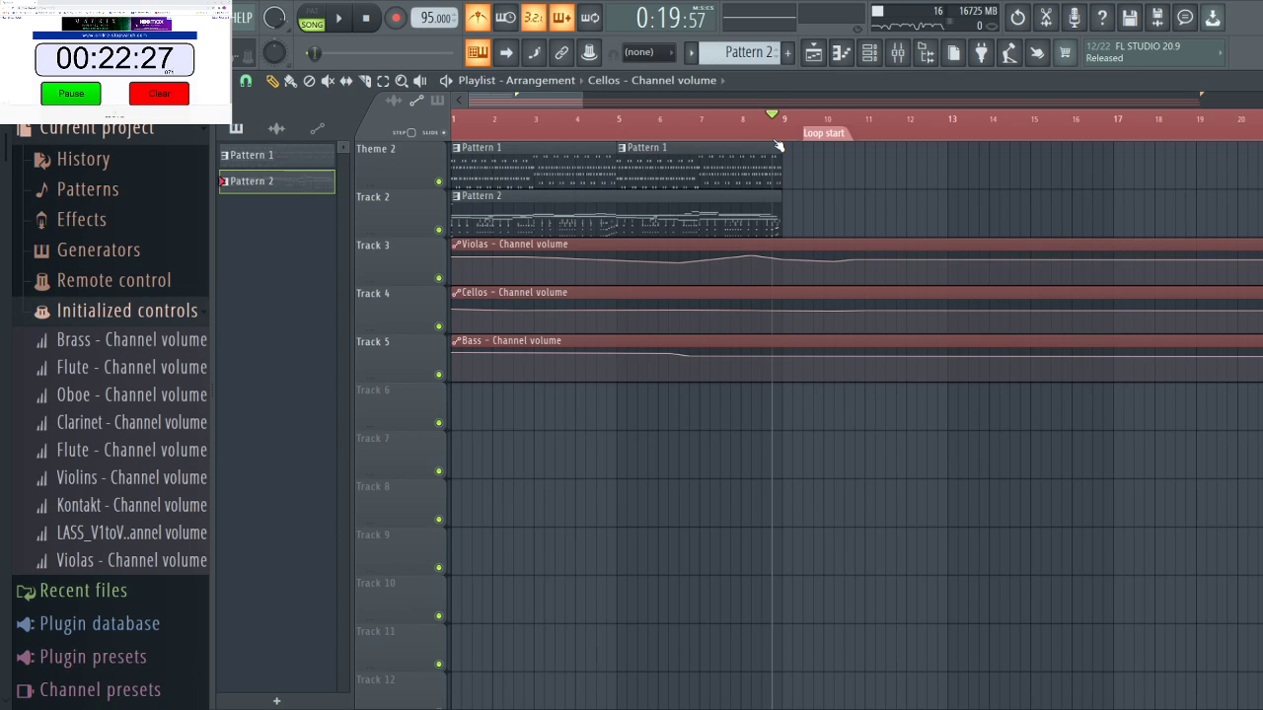
left_click(868, 52)
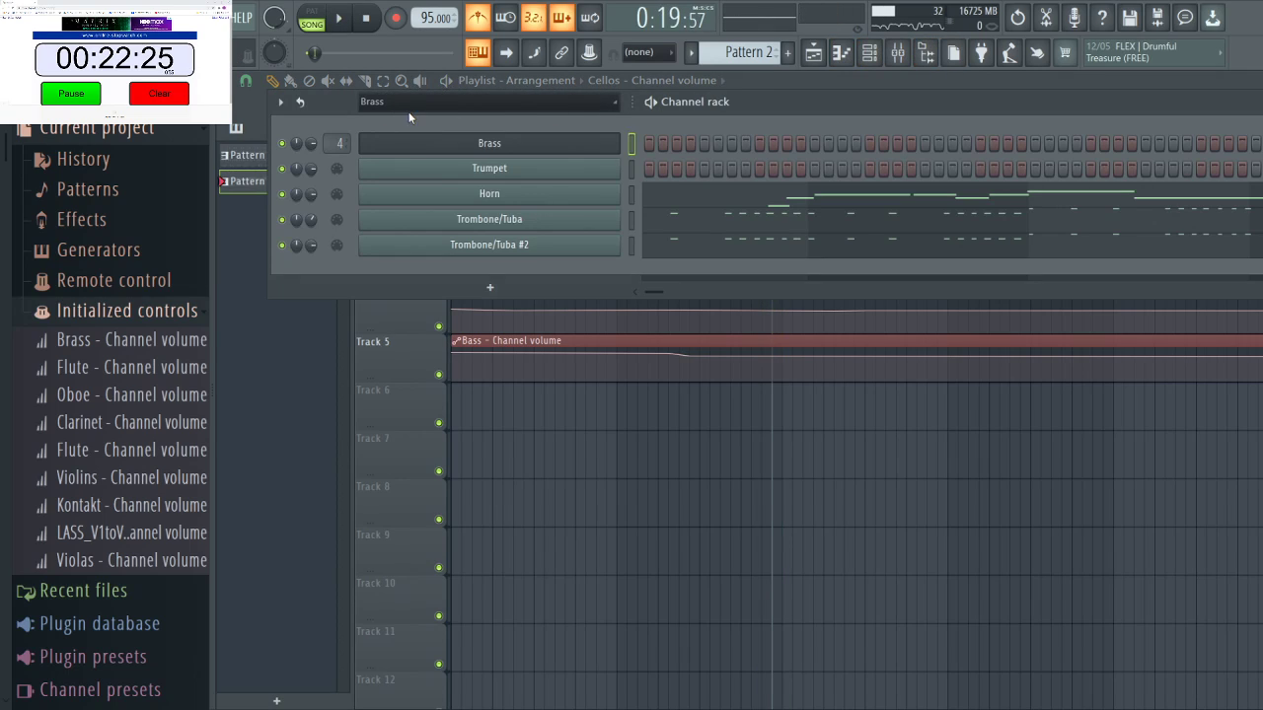
key("Page_Up")
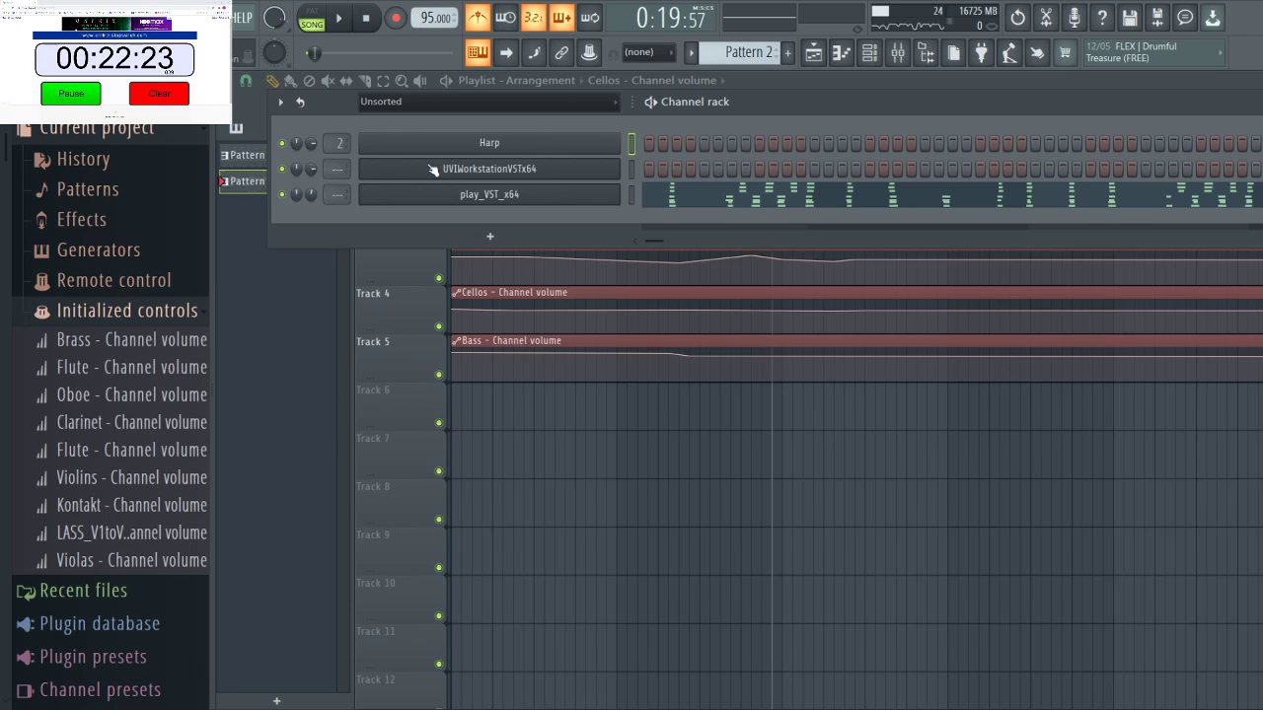
Look through the browser's Packs folder for suitable samples, checking Loops, Shapes and the Project bones folder.
left_click(85, 311)
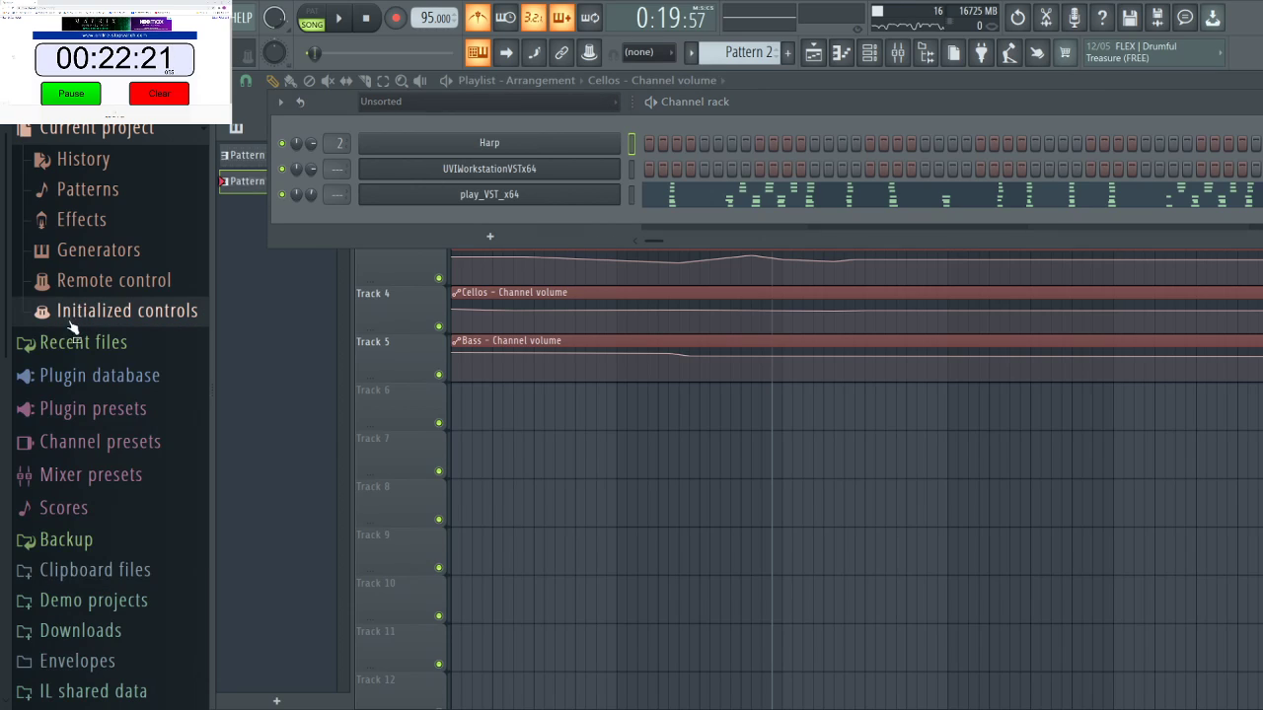
scroll(78, 582, "down", 4)
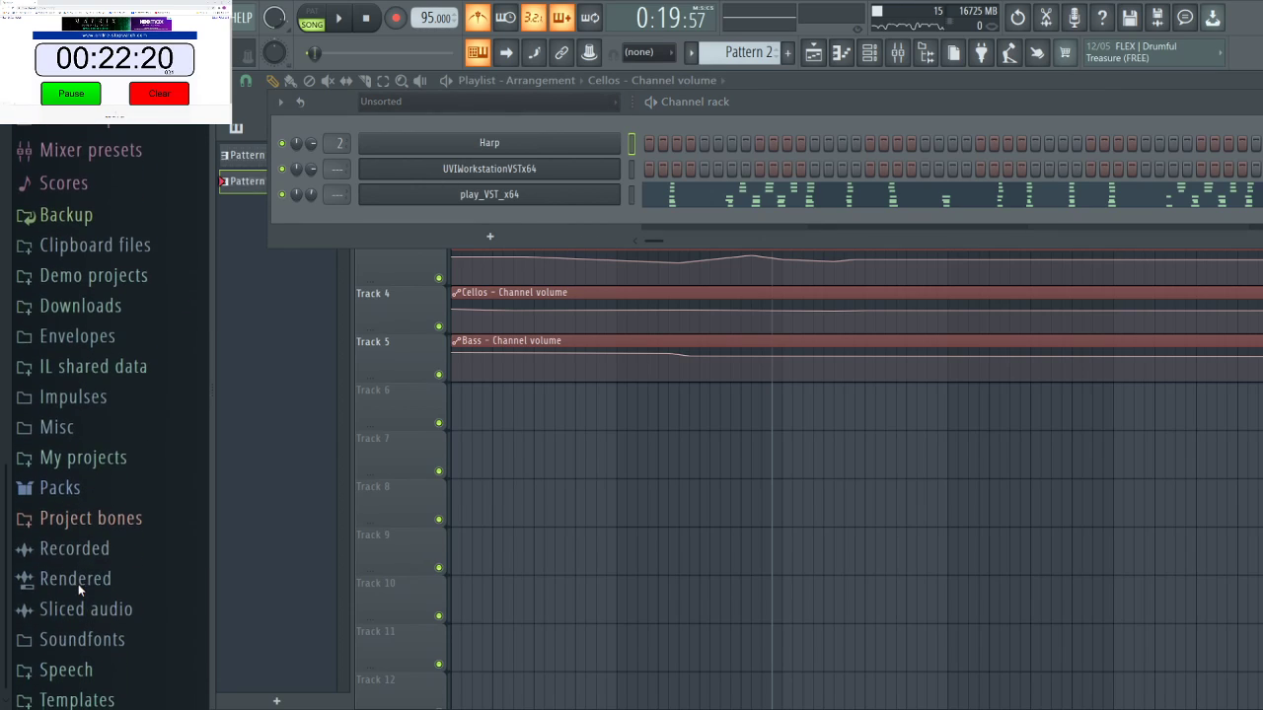
left_click(61, 487)
scroll(69, 594, "down", 4)
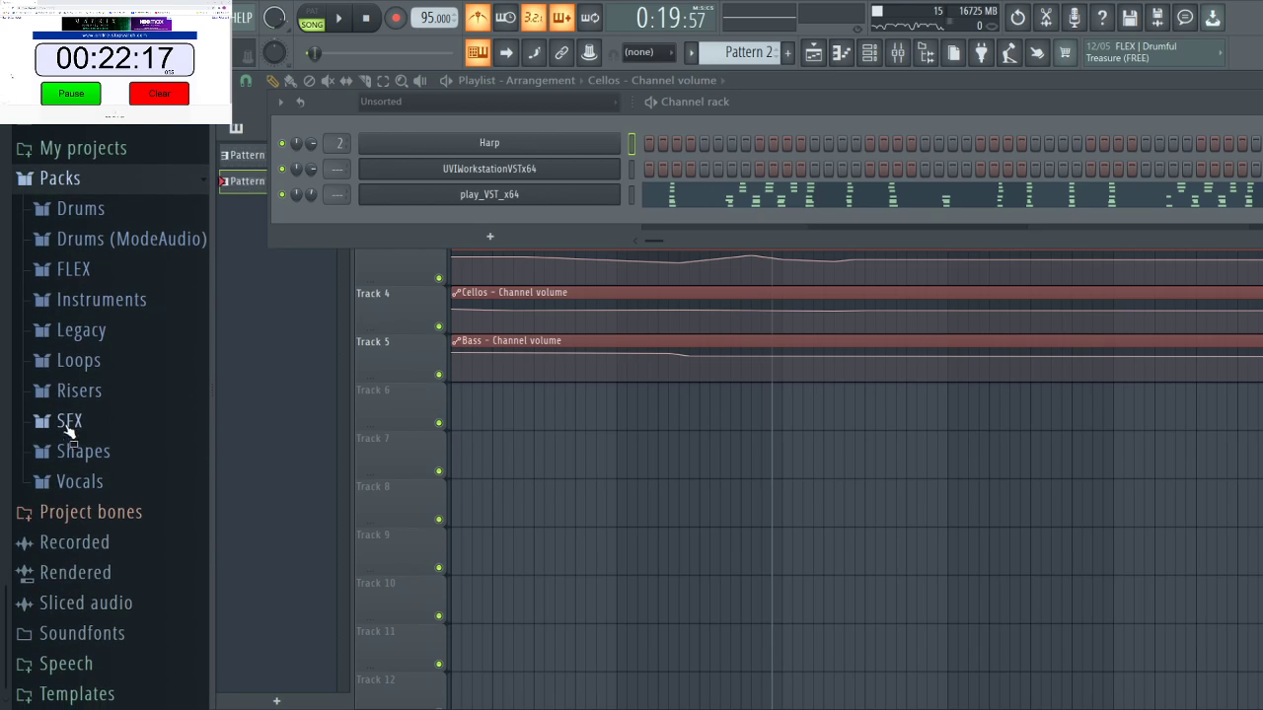
left_click(79, 361)
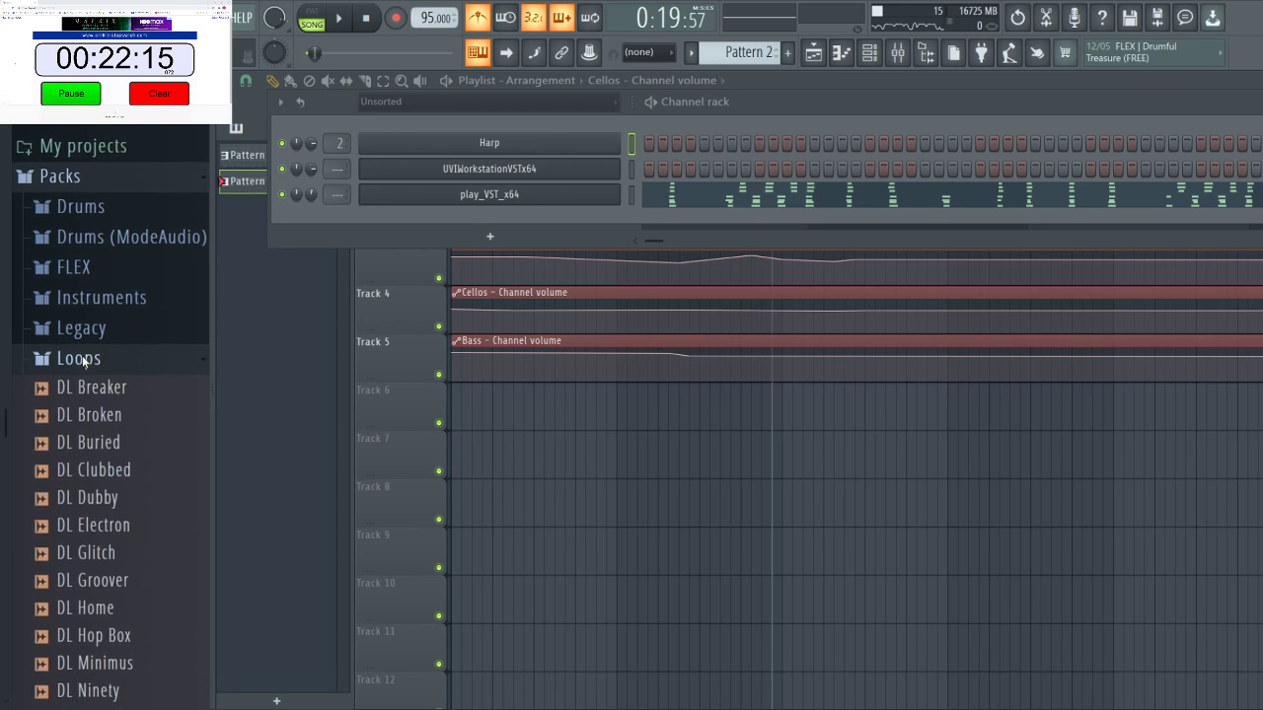
left_click(85, 363)
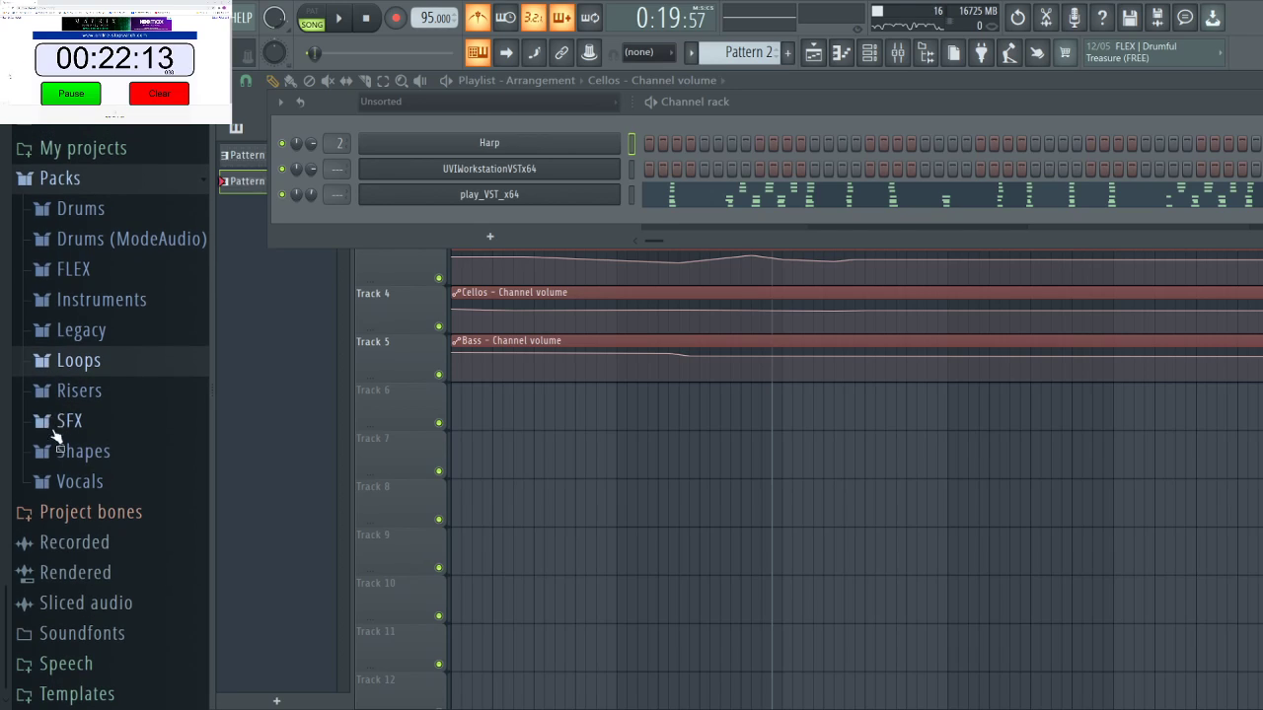
left_click(55, 457)
left_click(55, 457)
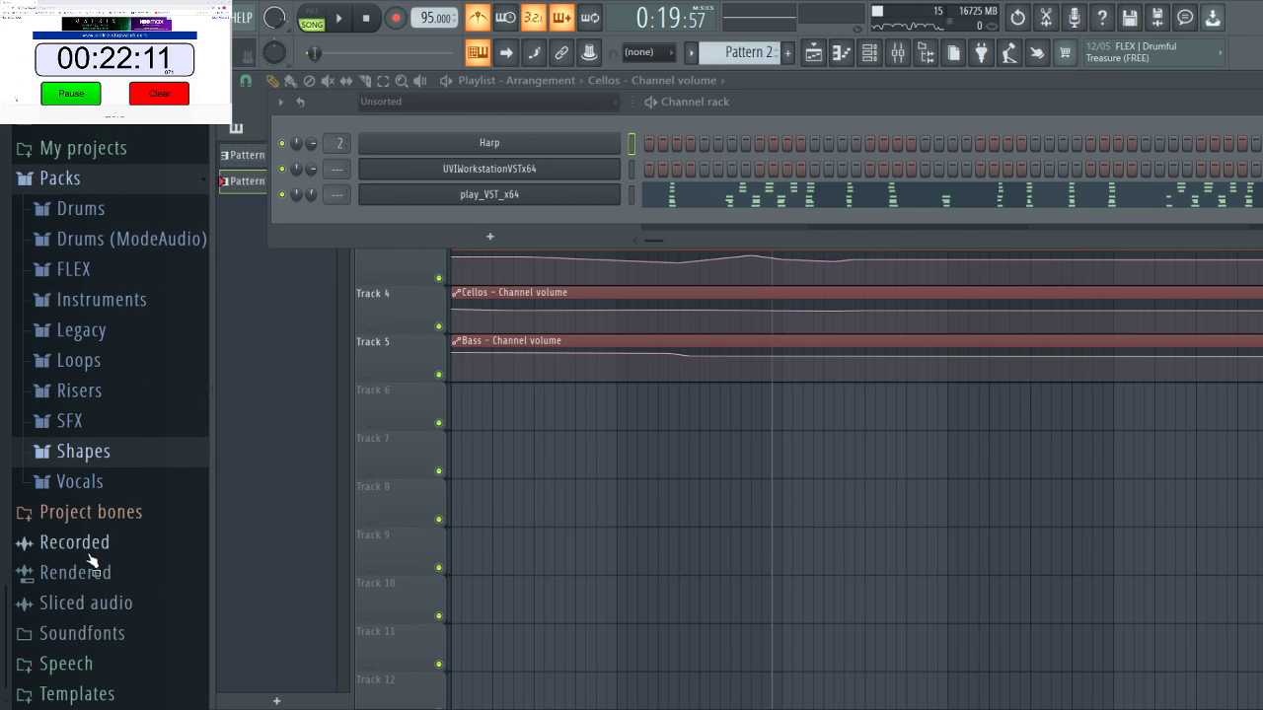
left_click(76, 523)
left_click(76, 523)
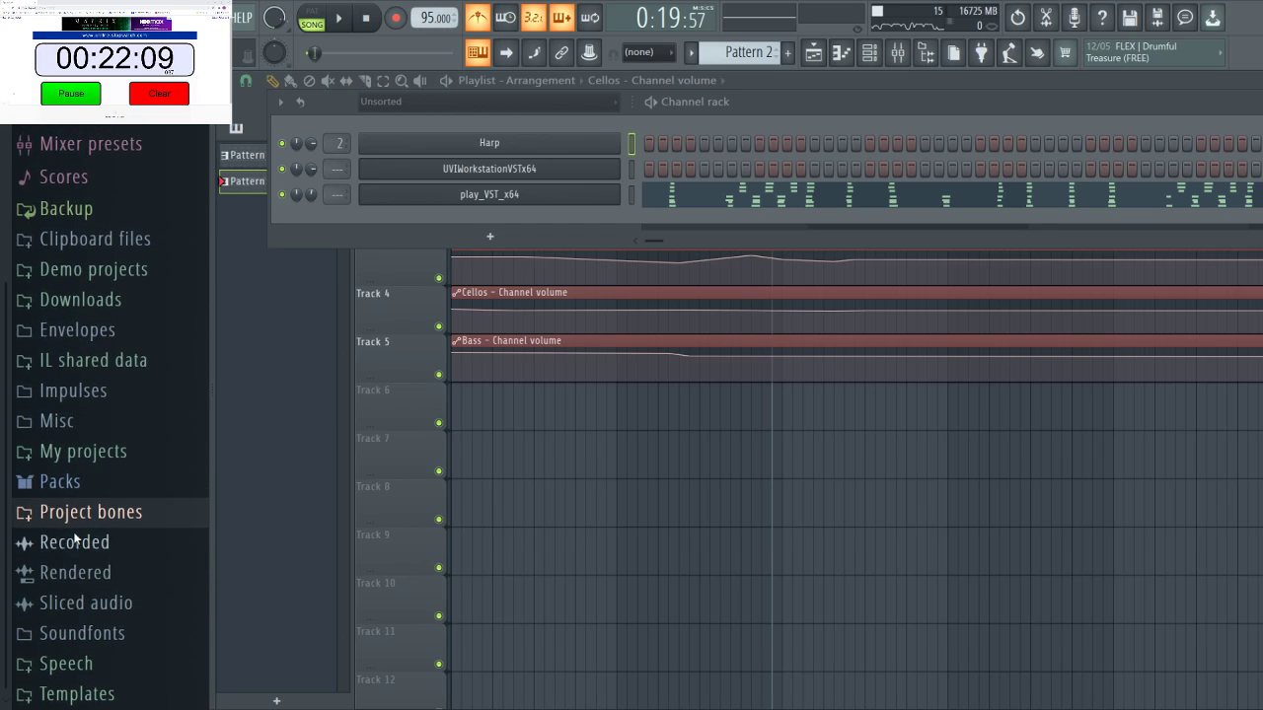
Examine the kick samples in the Drums folder of the sample packs.
scroll(69, 385, "up", 3)
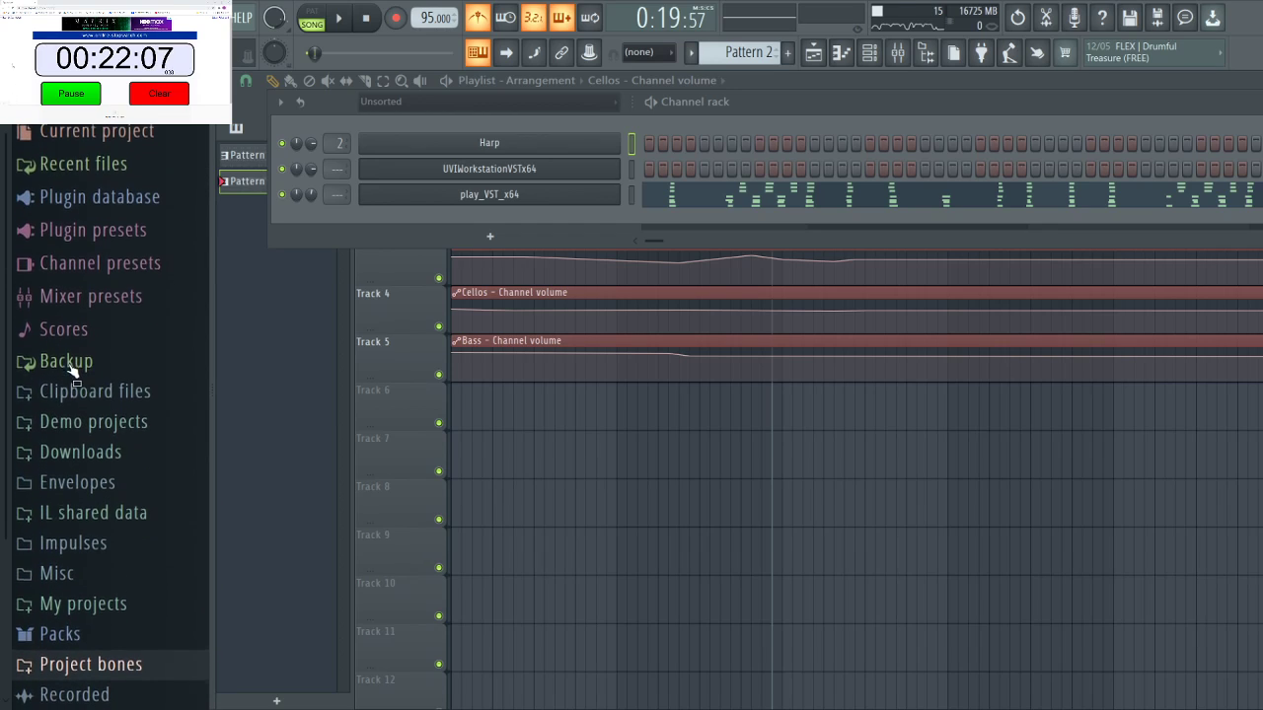
scroll(73, 394, "down", 3)
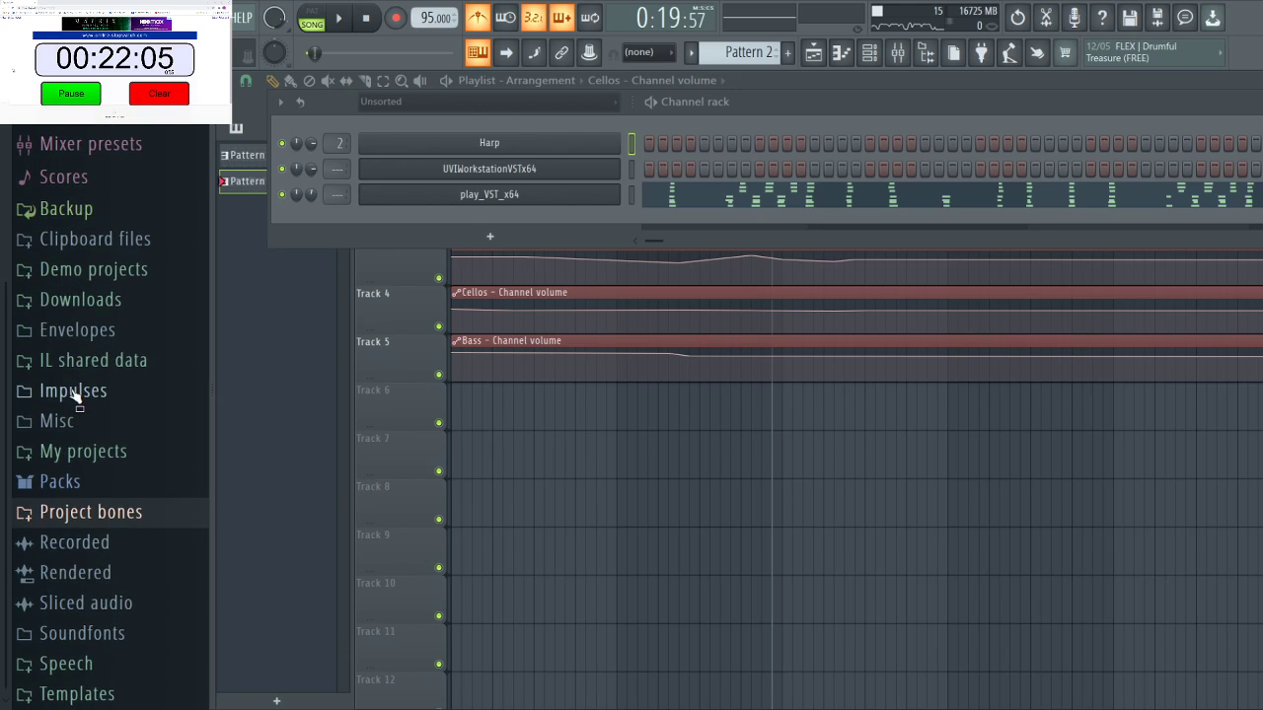
left_click(65, 486)
left_click(63, 510)
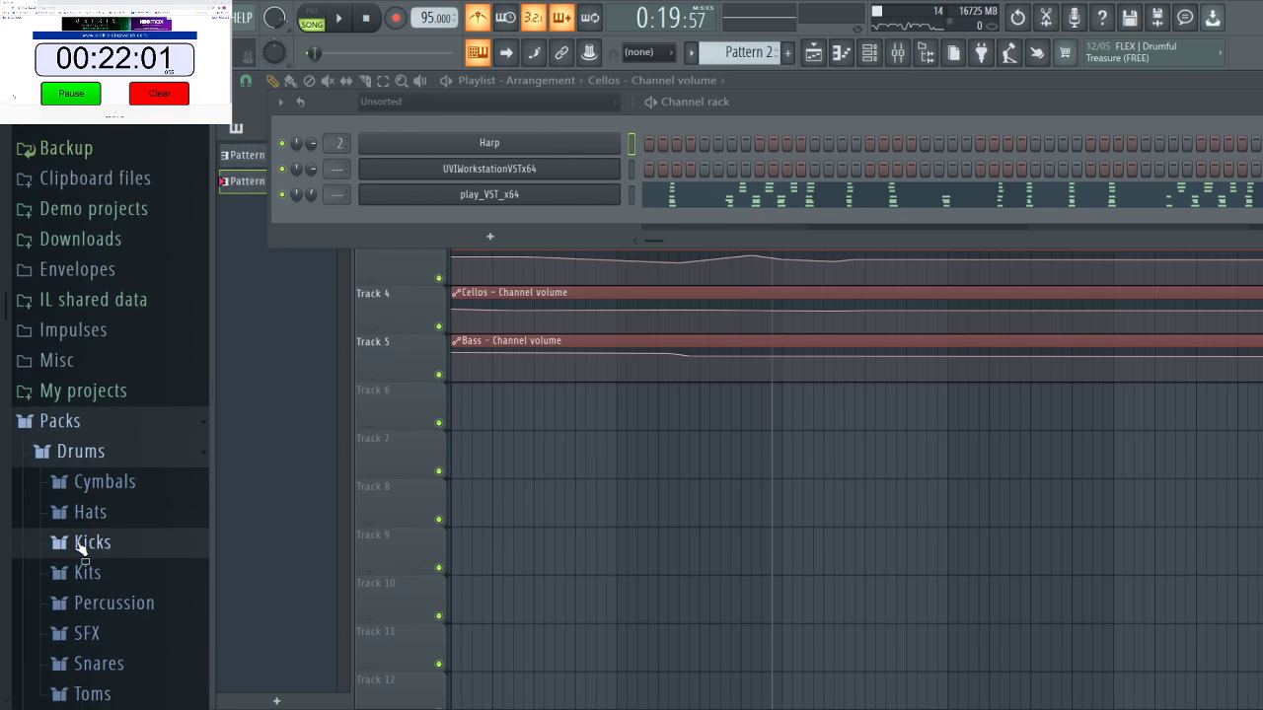
left_click(87, 542)
Add a second play_VST_x64 instrument channel to the Unsorted group and bring up its plugin window.
left_click_drag(504, 219, 504, 221)
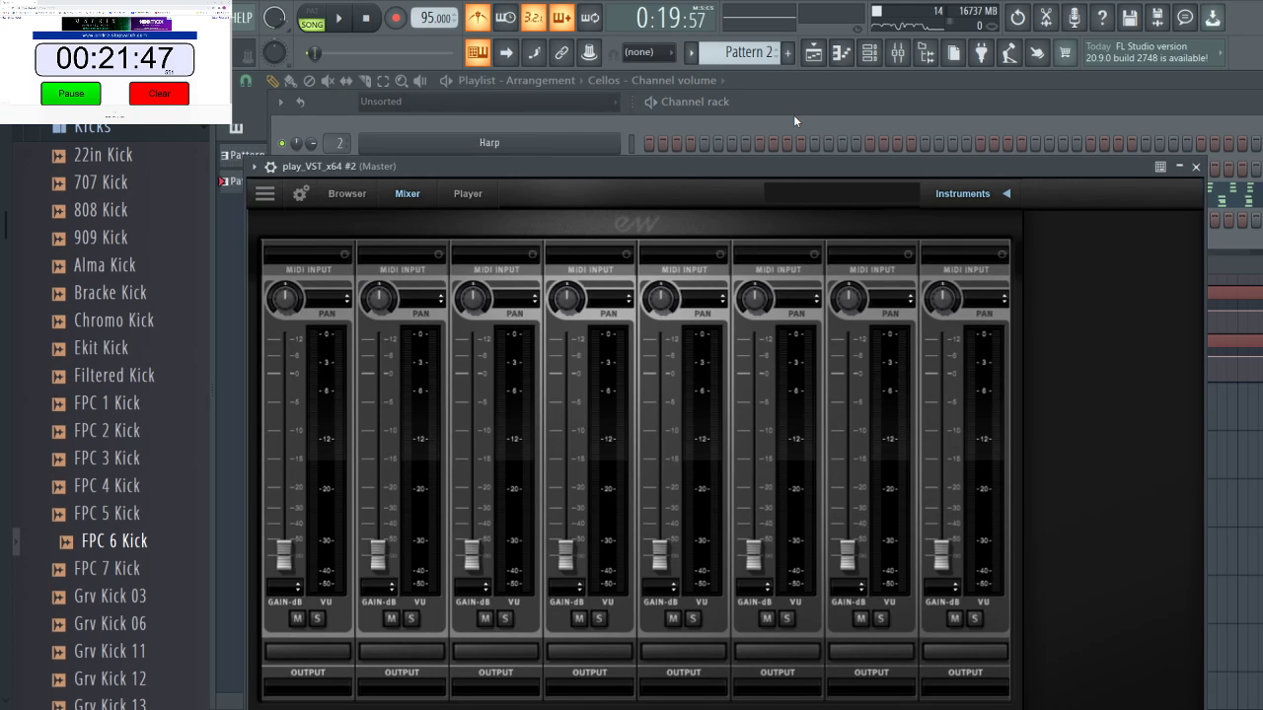
left_click(794, 117)
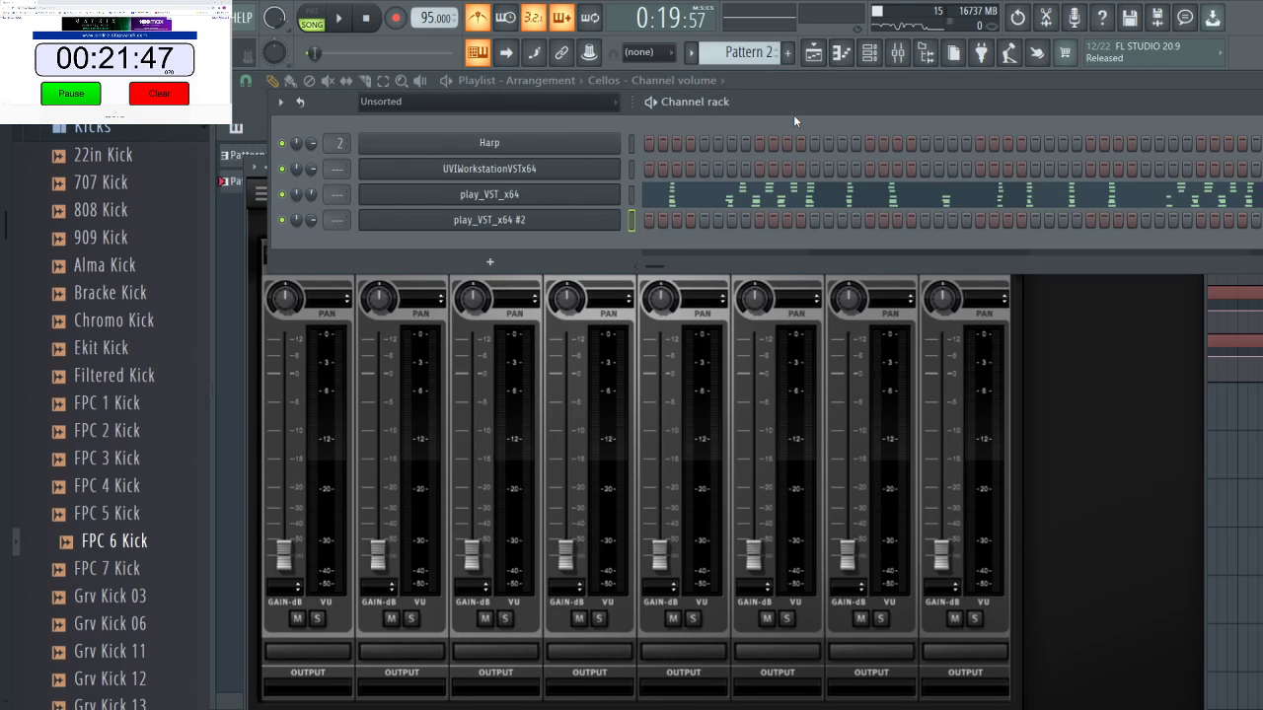
left_click(496, 221)
left_click(493, 219)
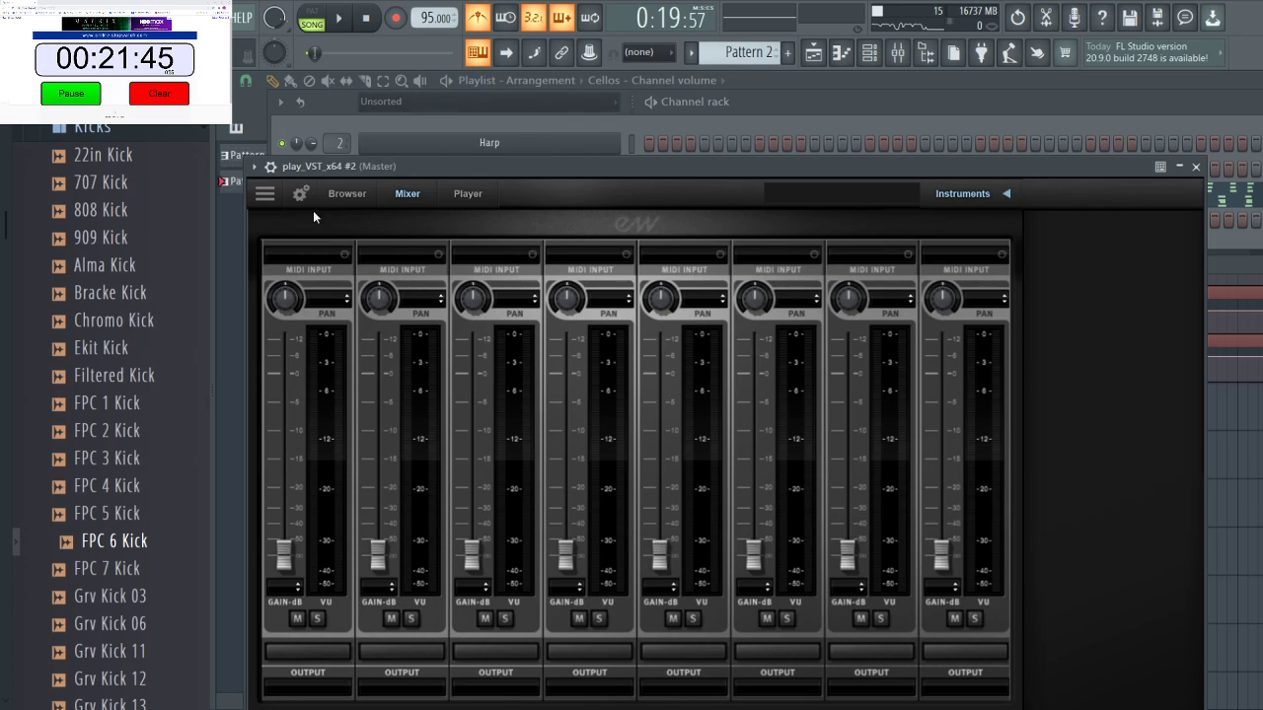
Load the All Cymbals instrument from the CymGong folder of Gold Perc in the EW Symphonic Orchestra Gold Complete library.
left_click(357, 191)
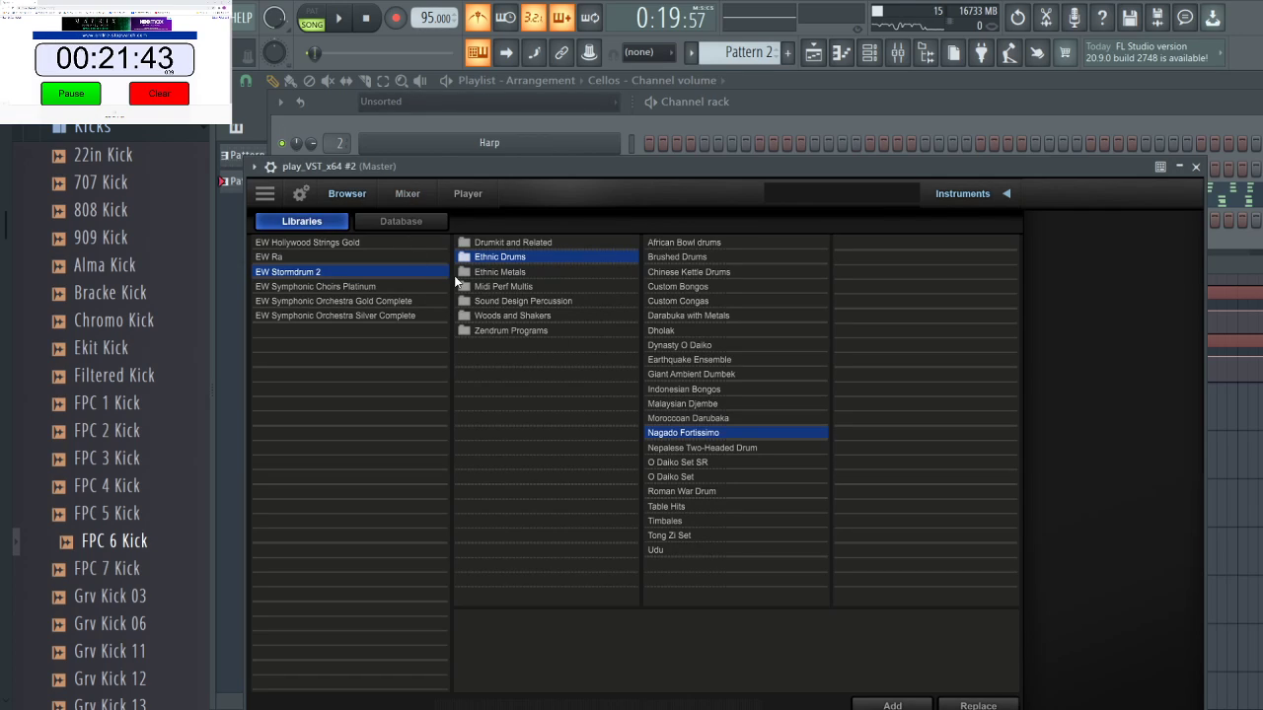
left_click(284, 257)
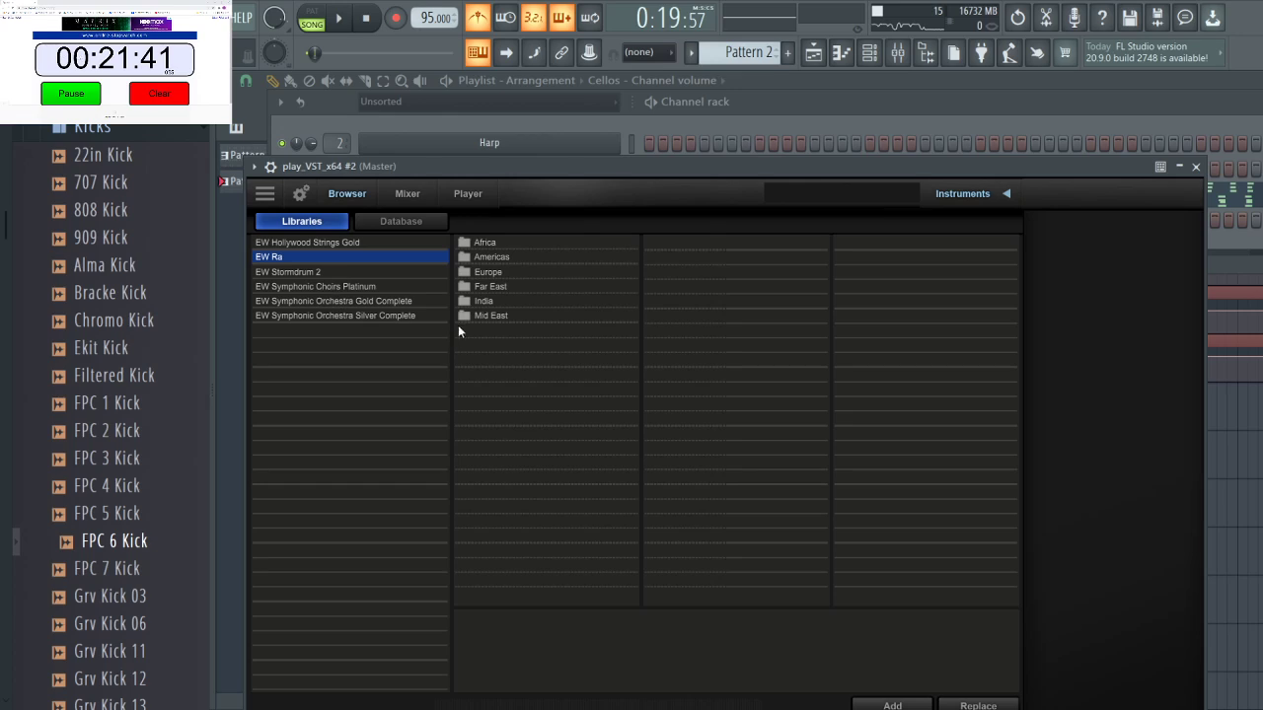
left_click(369, 302)
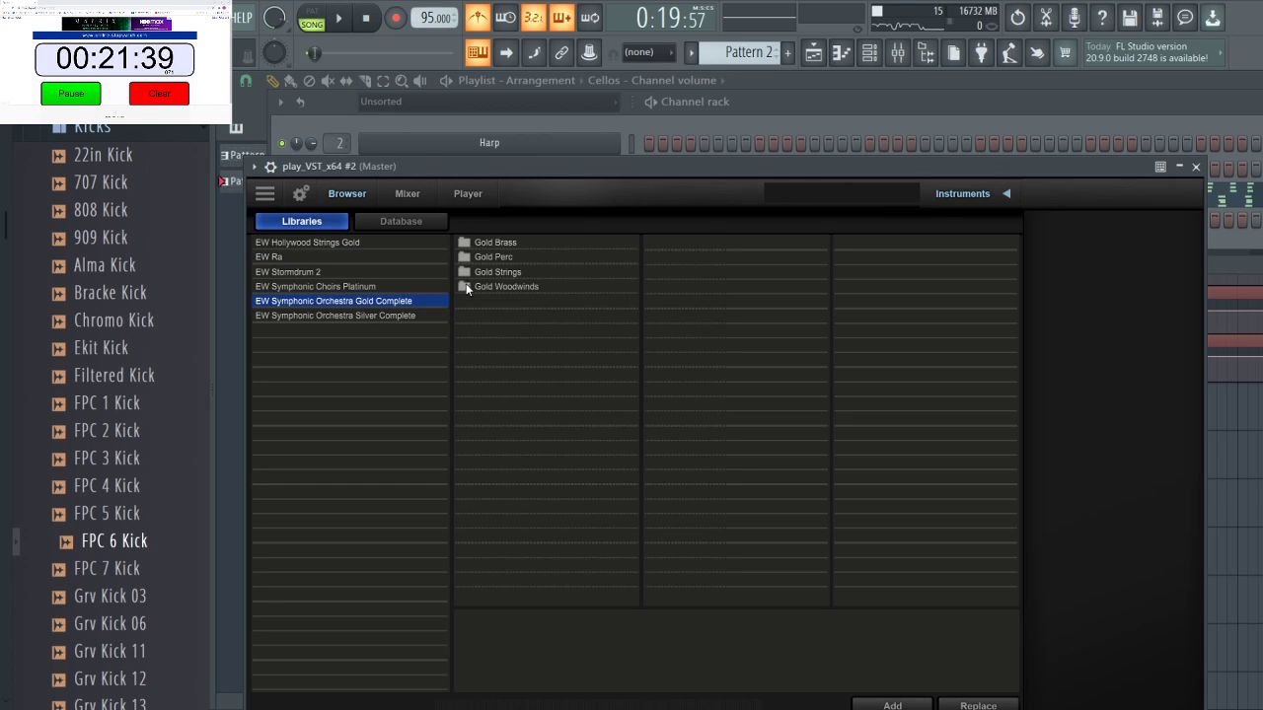
left_click(486, 259)
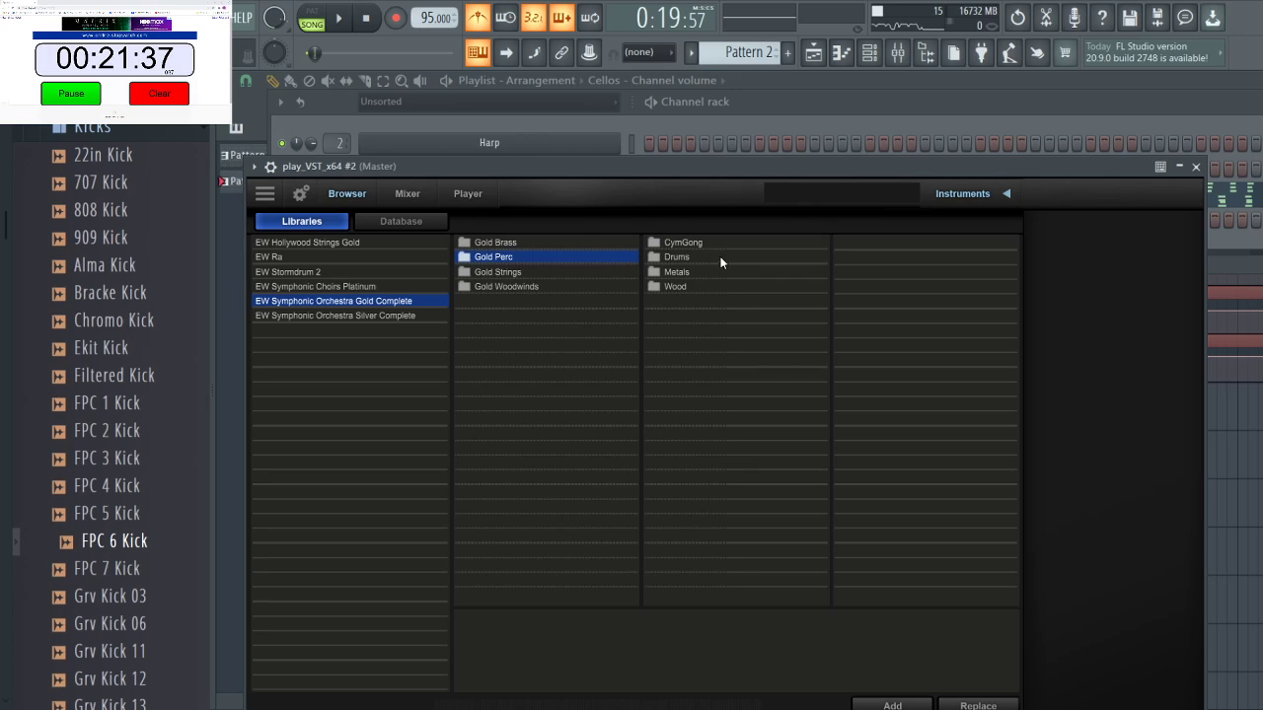
left_click(689, 246)
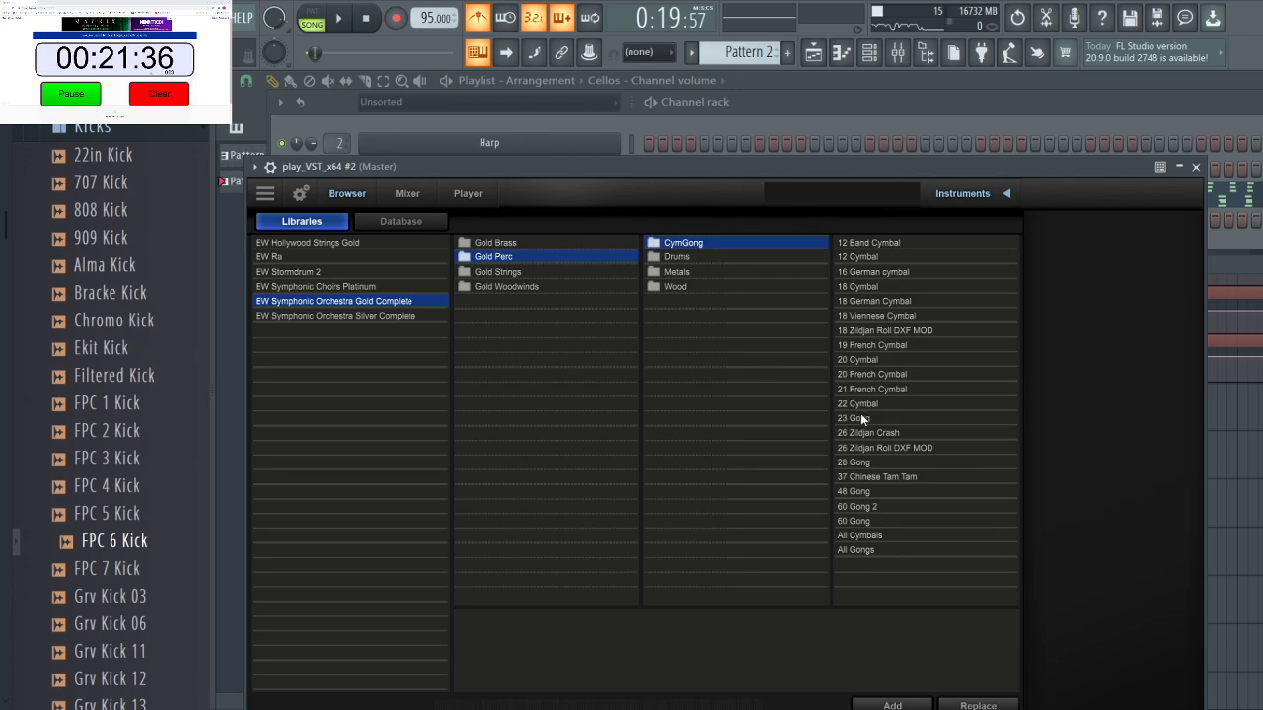
left_click(857, 537)
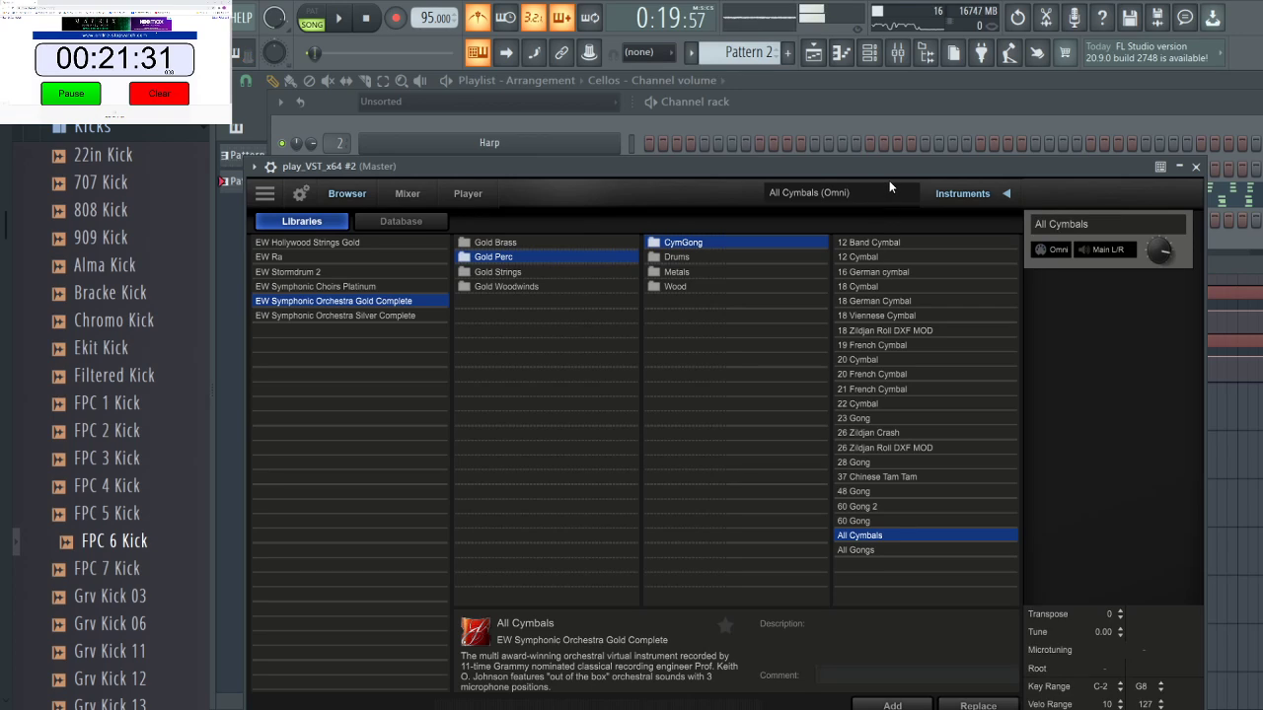
Draw a B4 note about one bar long, starting in bar 8, in the piano roll of play_VST_x64 #2 in Pattern 2.
left_click(759, 118)
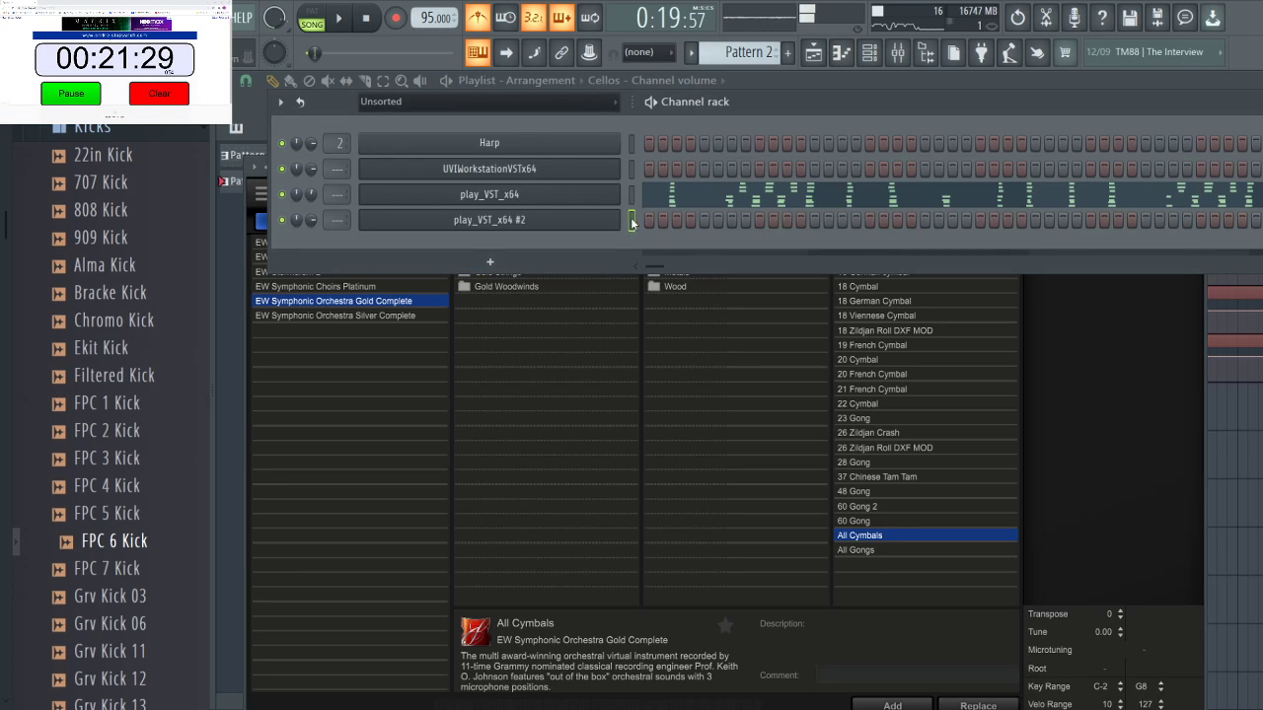
left_click(839, 55)
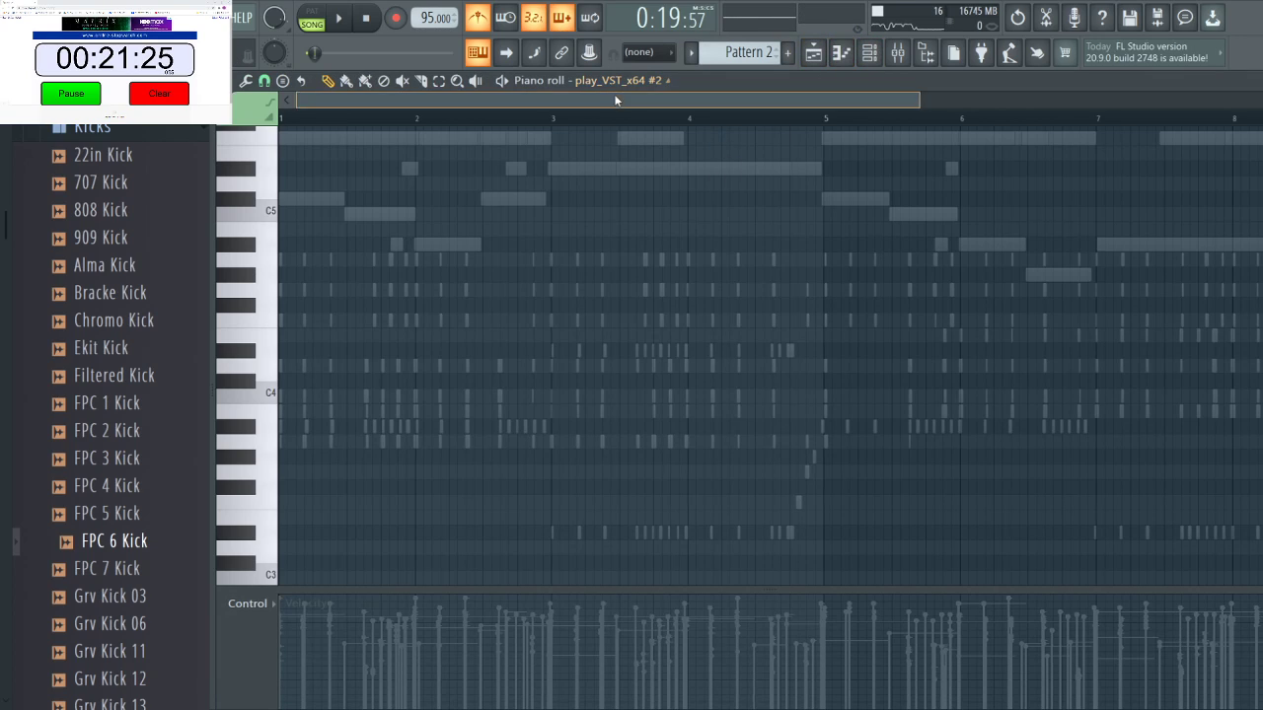
left_click_drag(616, 100, 1111, 102)
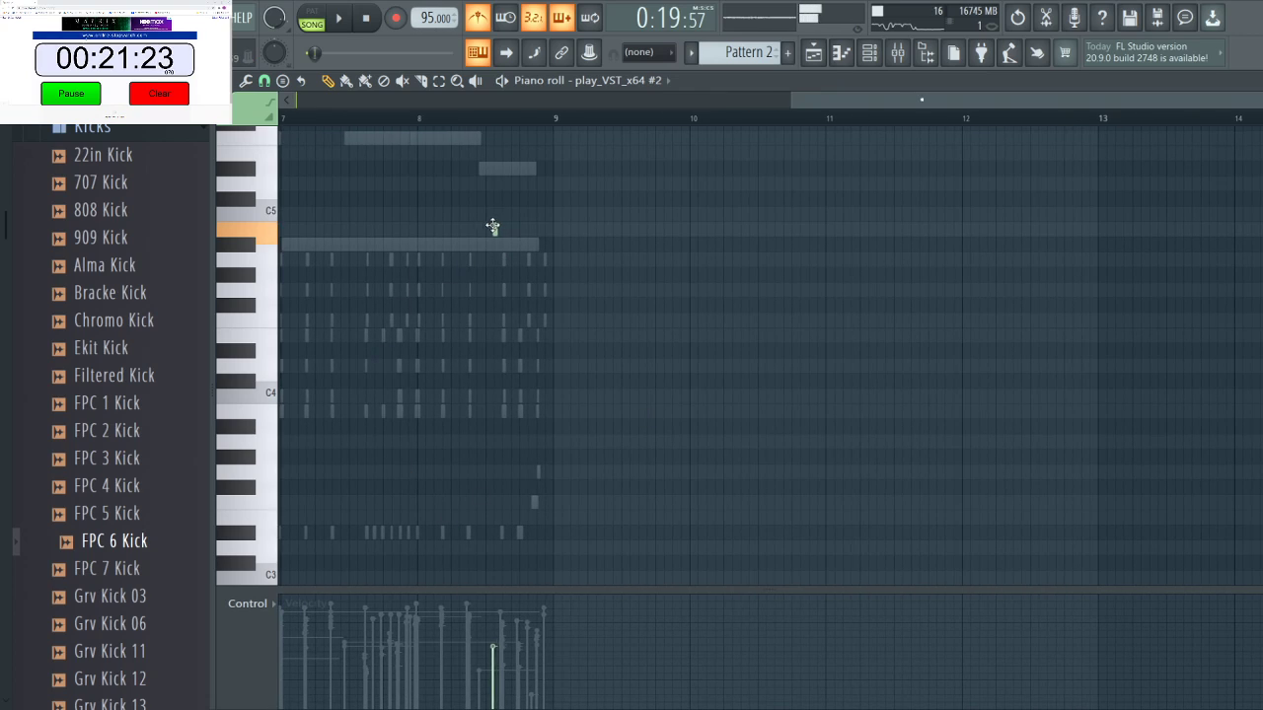
left_click_drag(513, 230, 592, 230)
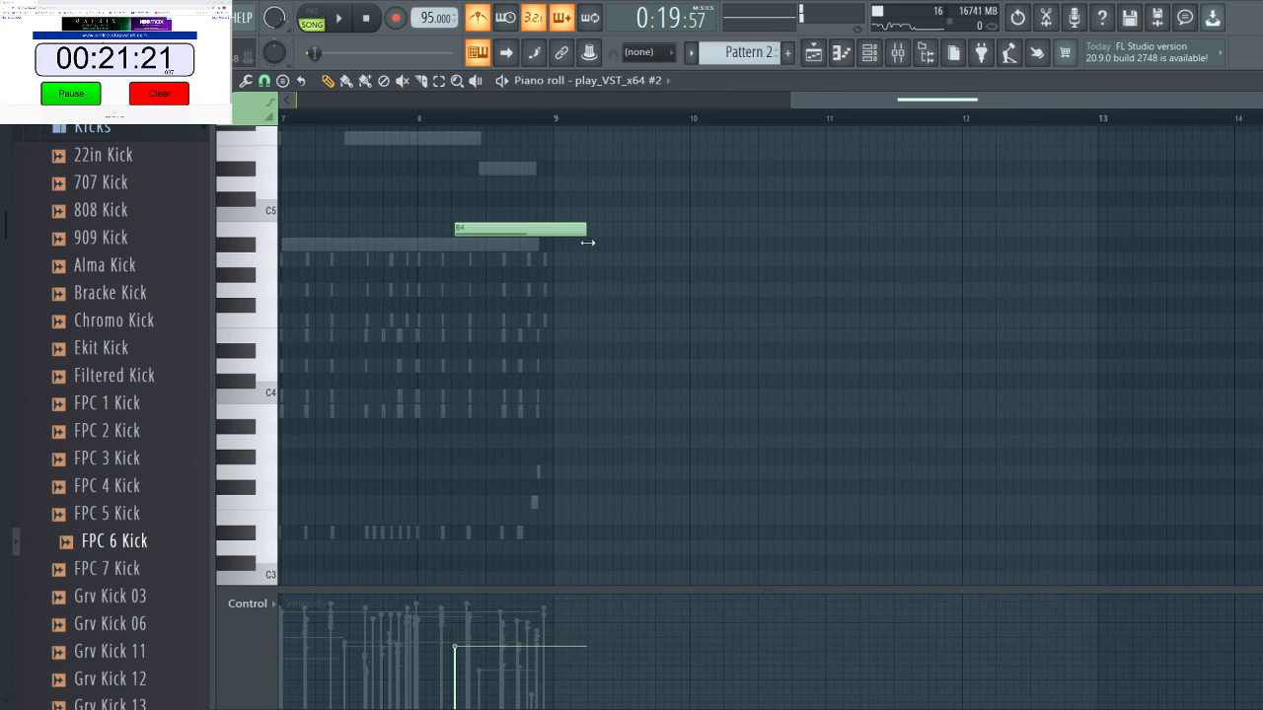
Audition the cymbal ending, shifting the B4 note slightly later and raising its velocity a little.
left_click(444, 119)
key("space")
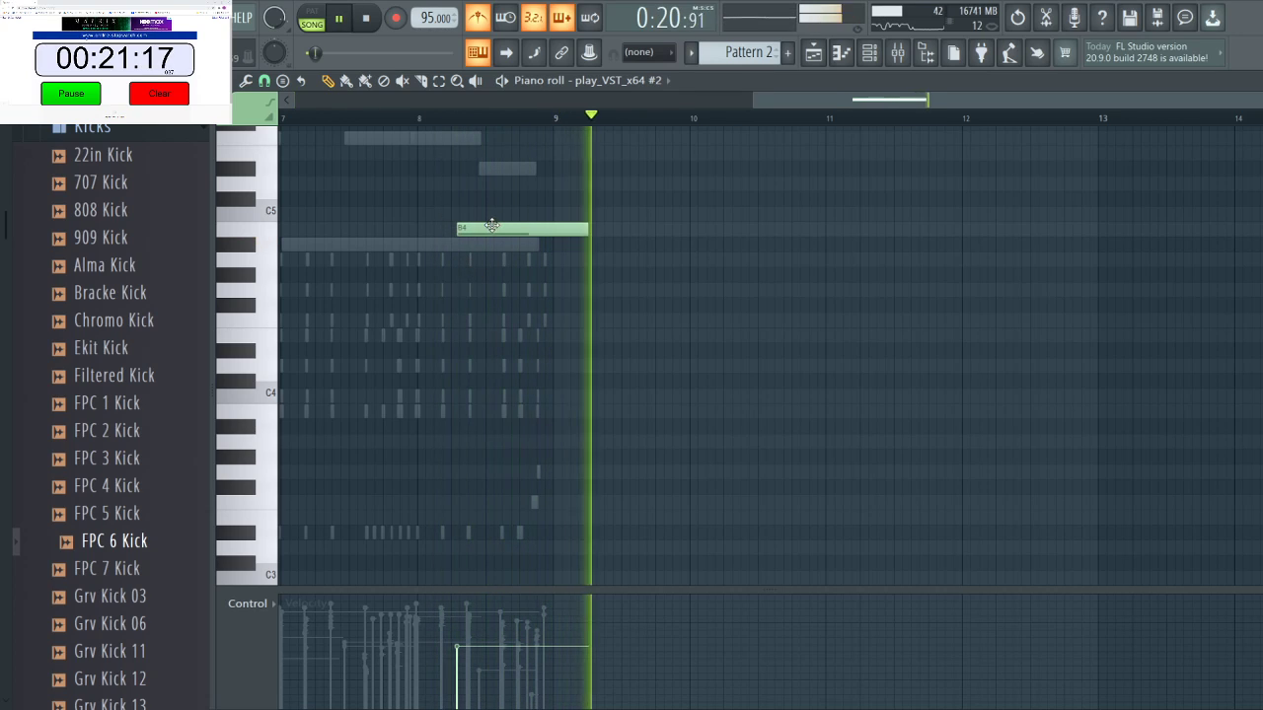
left_click_drag(493, 229, 506, 229)
key("space")
key("space")
left_click_drag(470, 634, 471, 626)
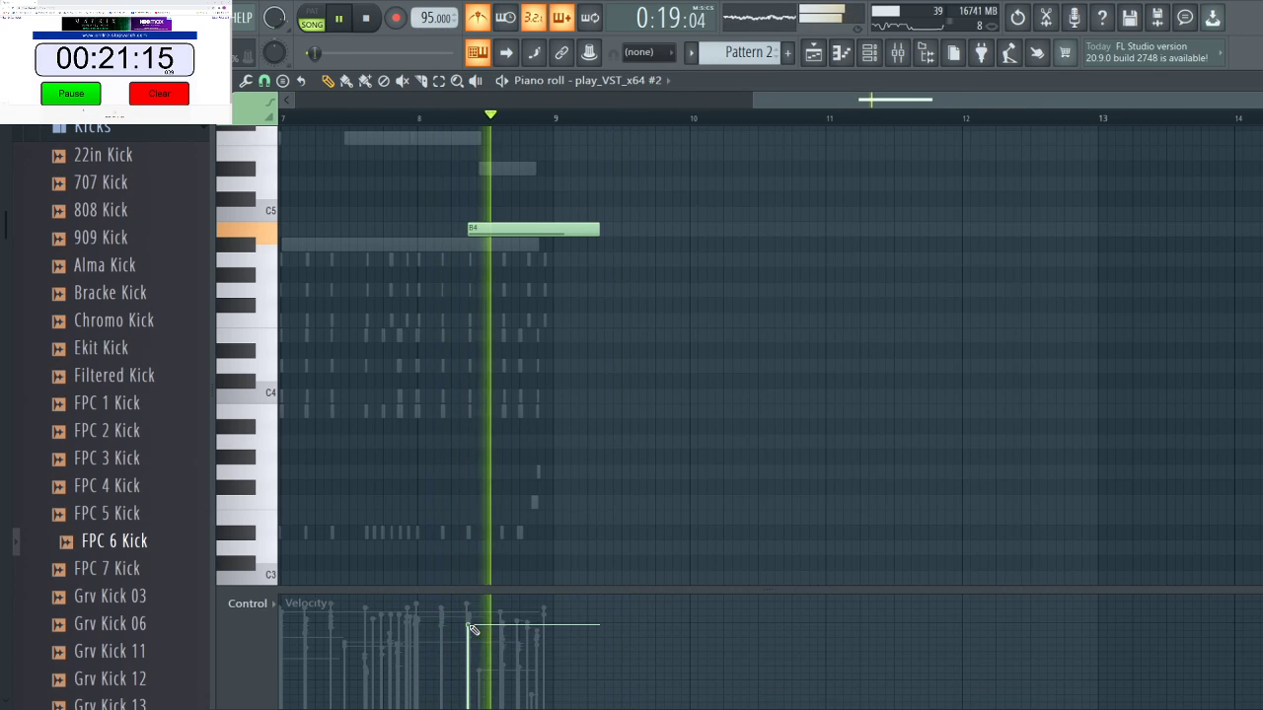
key("space")
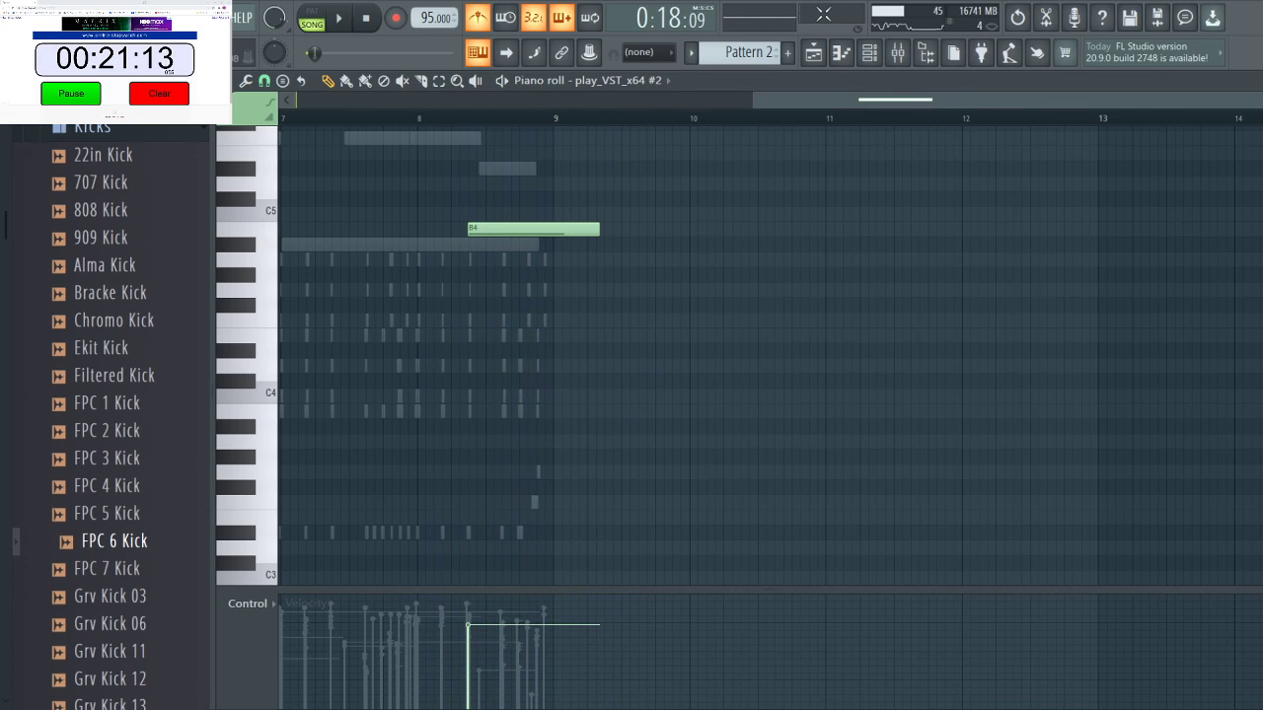
Create Pattern 3 and place its clip at bar 9 of the Theme 2 track, directly following the Pattern 1 clips.
left_click(814, 52)
left_click(782, 120)
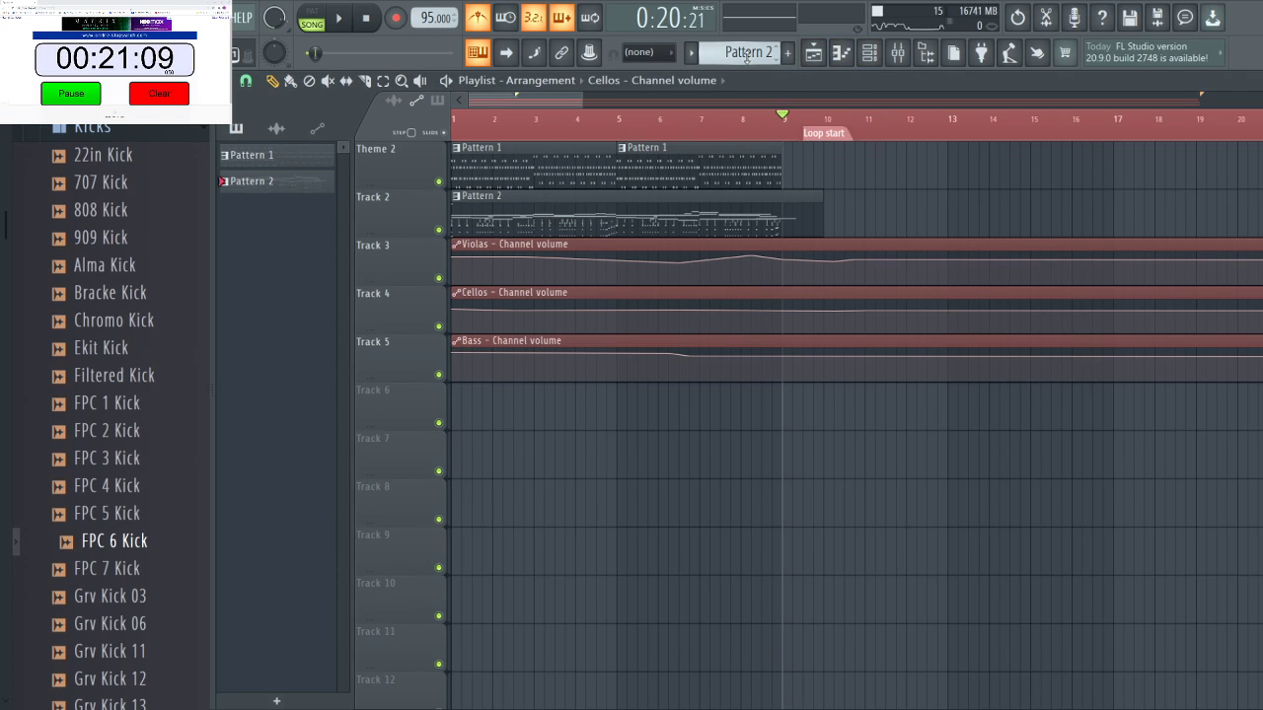
left_click(790, 52)
left_click(792, 162)
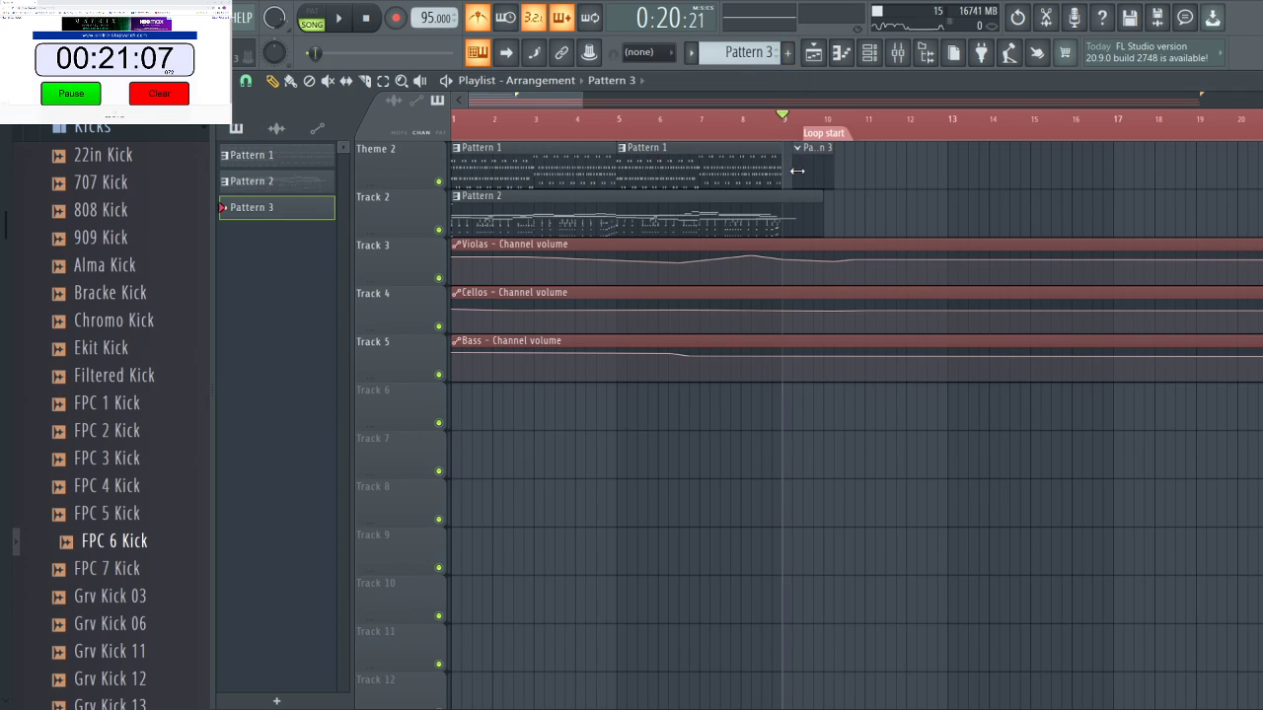
left_click_drag(799, 174, 790, 169)
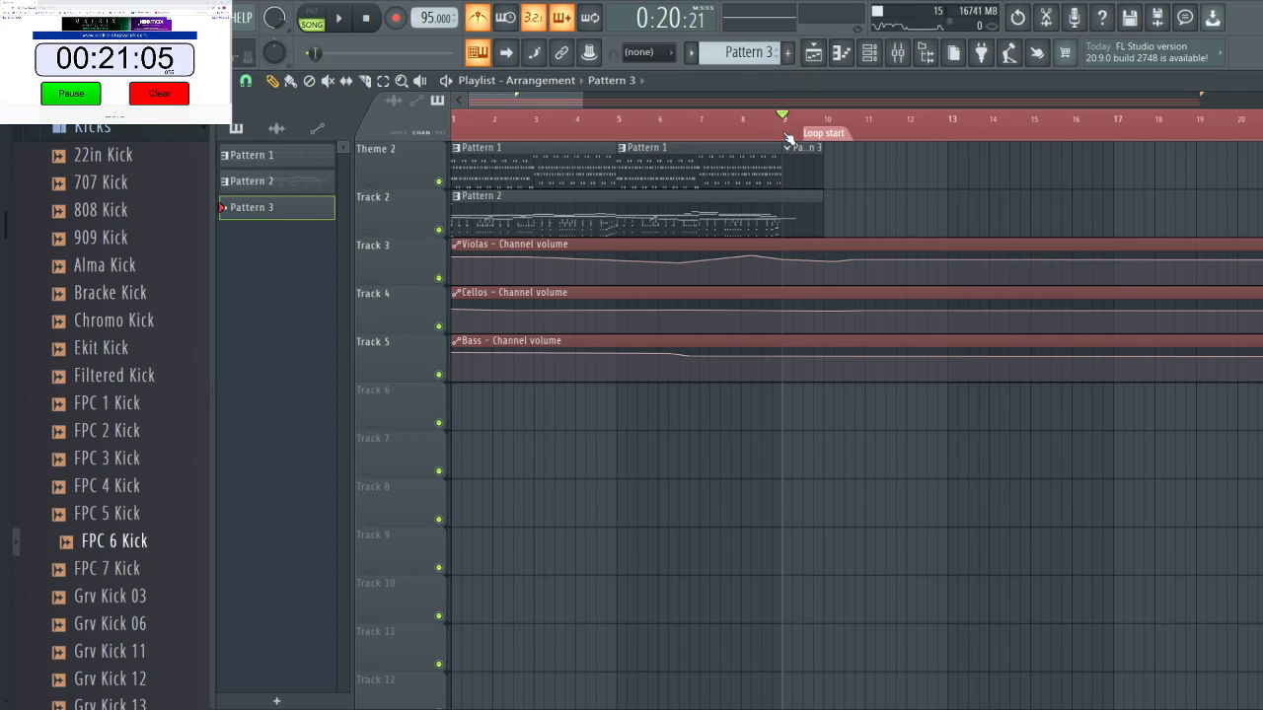
Show the Strings channel group and select its Bass channel for Pattern 3.
left_click(872, 54)
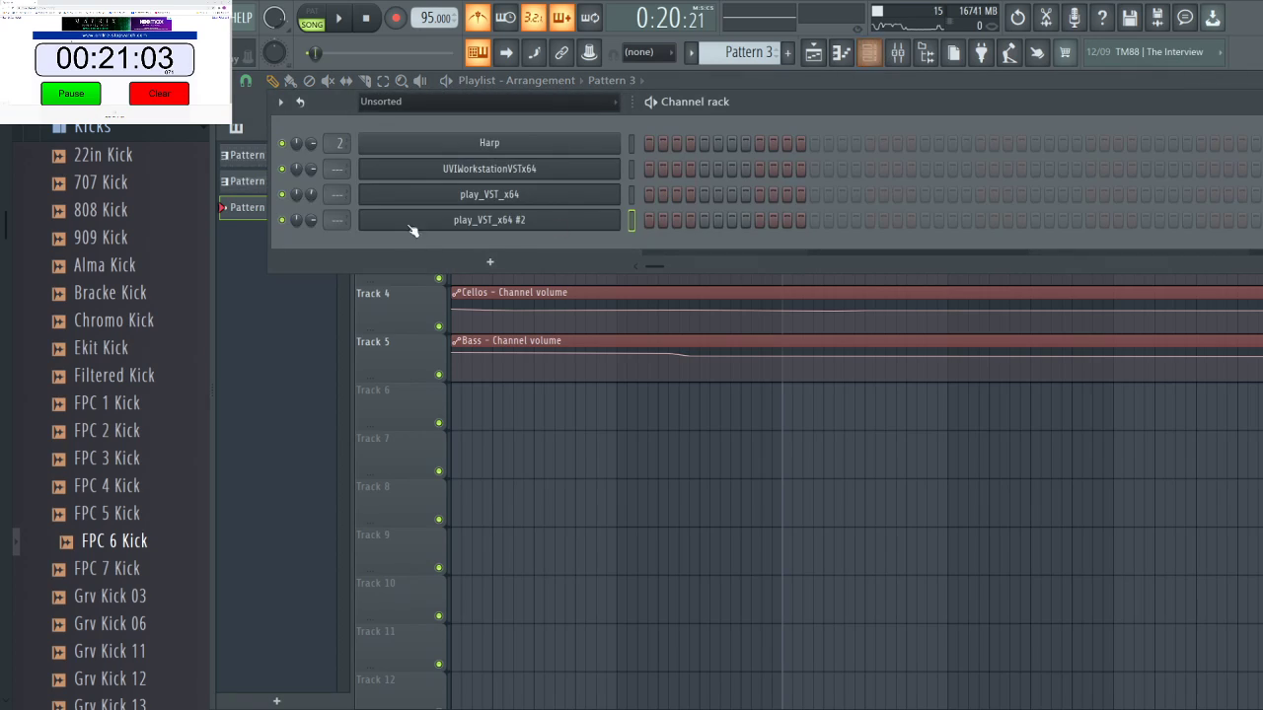
left_click(509, 104)
left_click(464, 165)
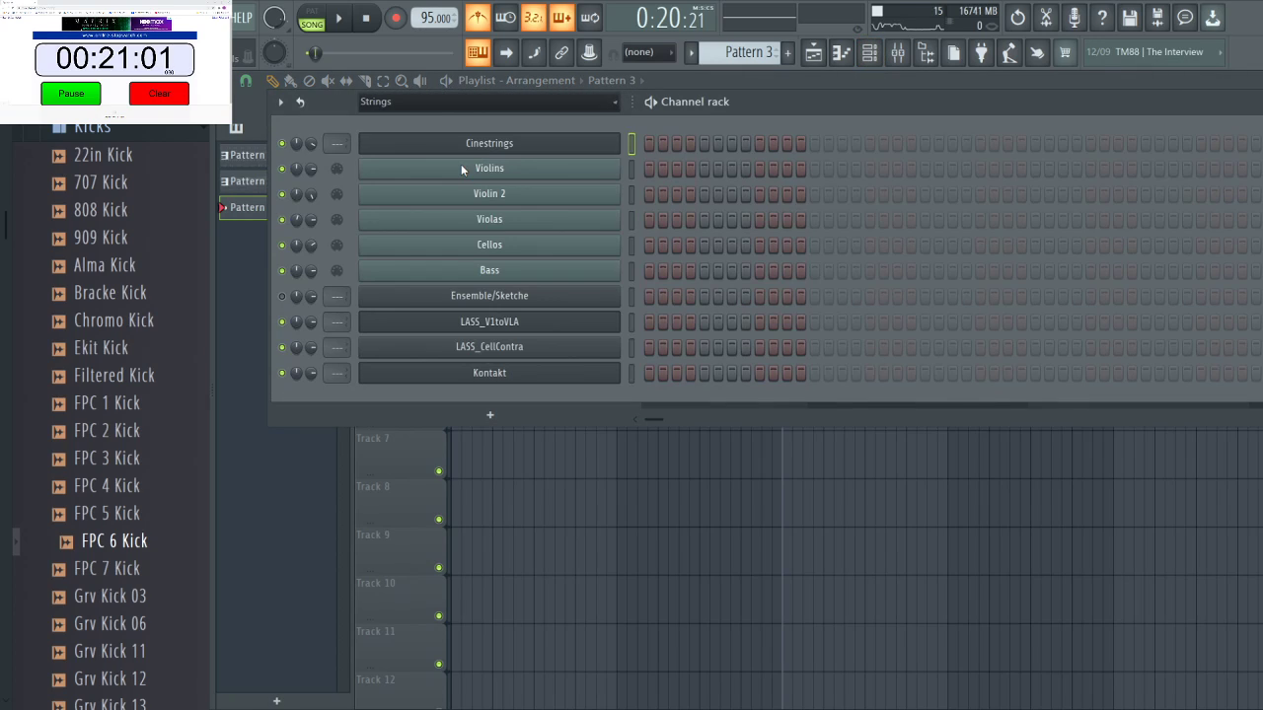
left_click(628, 270)
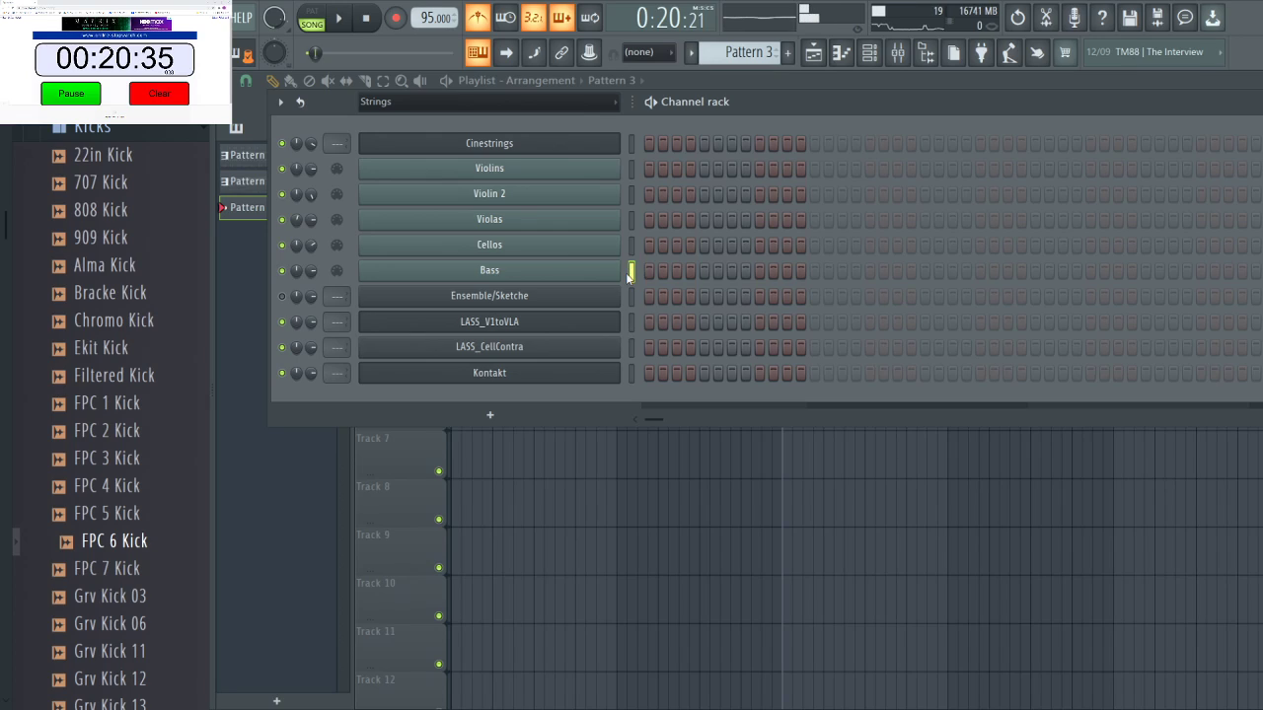
Play the arrangement briefly from bar 9 in the playlist, and return the playback position to bar 9.
left_click(811, 52)
key("space")
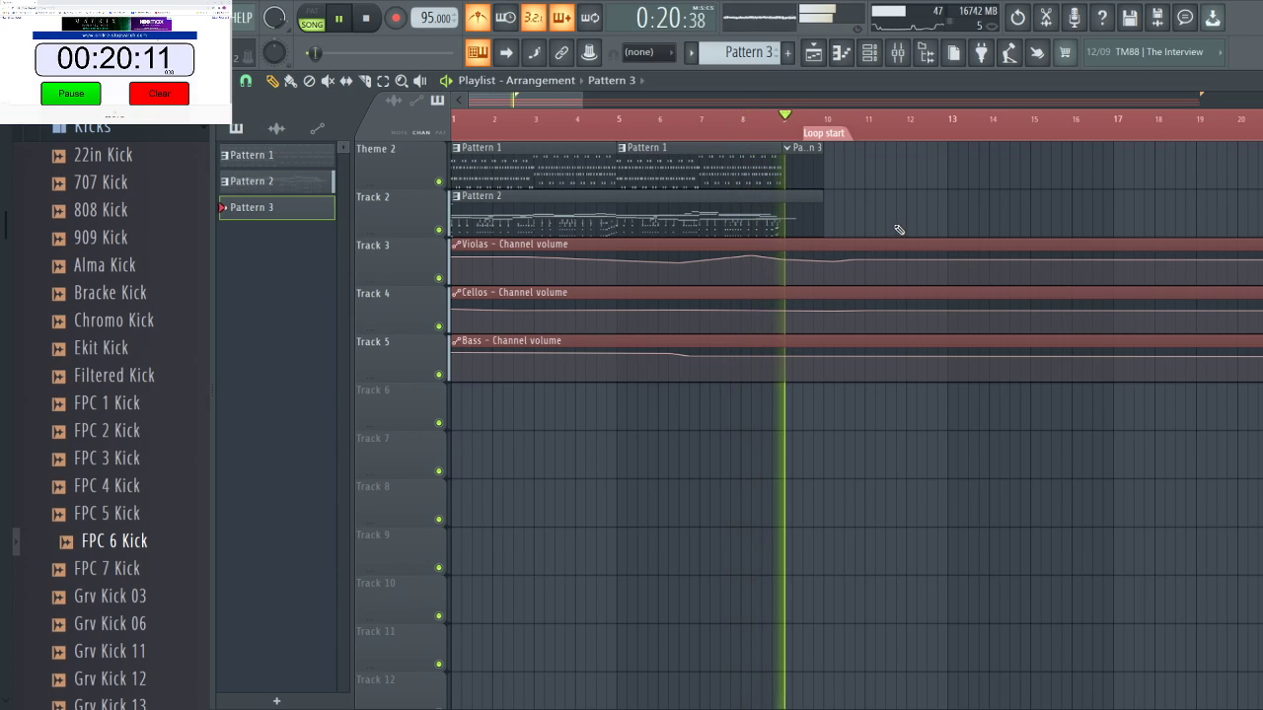
key("space")
left_click(781, 116)
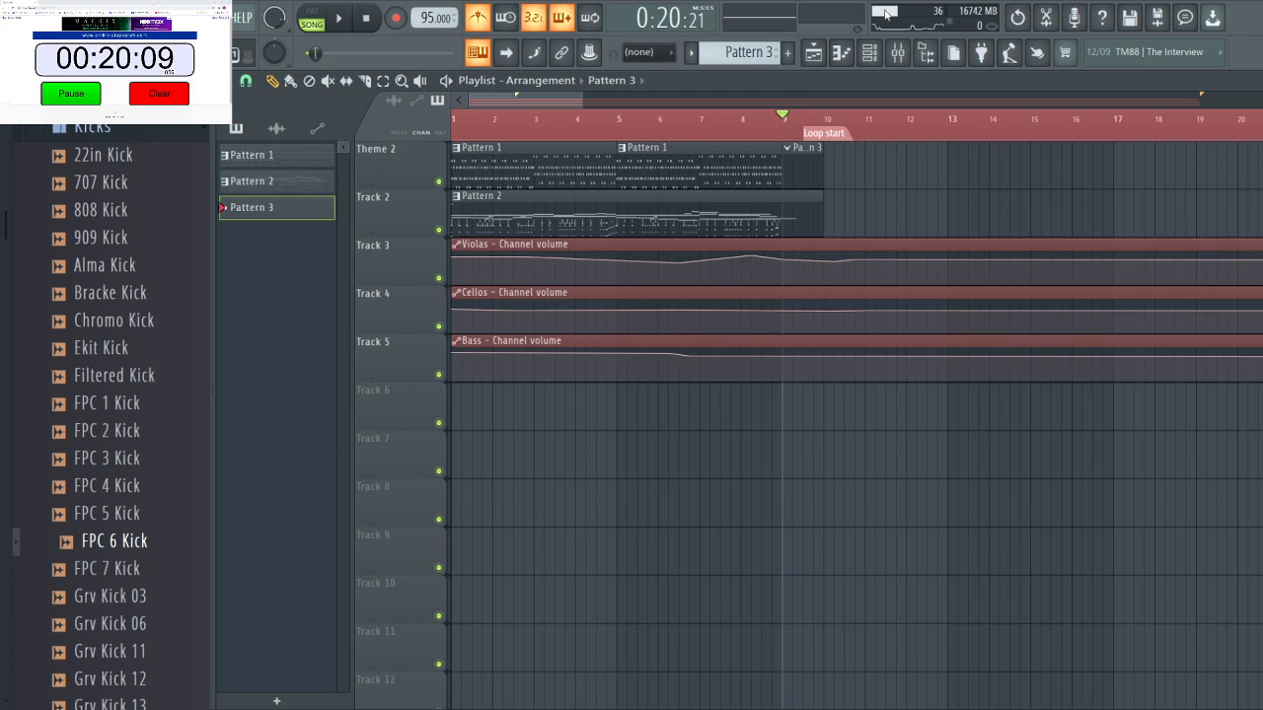
left_click(869, 52)
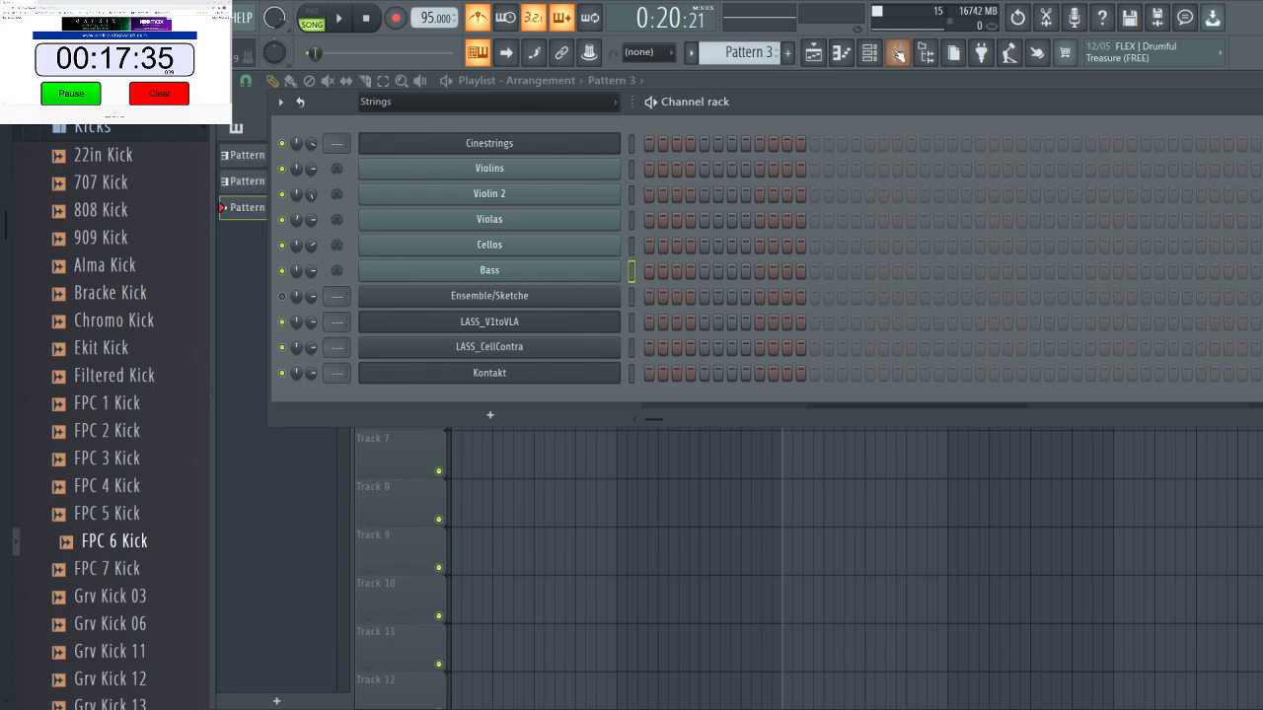
left_click(815, 56)
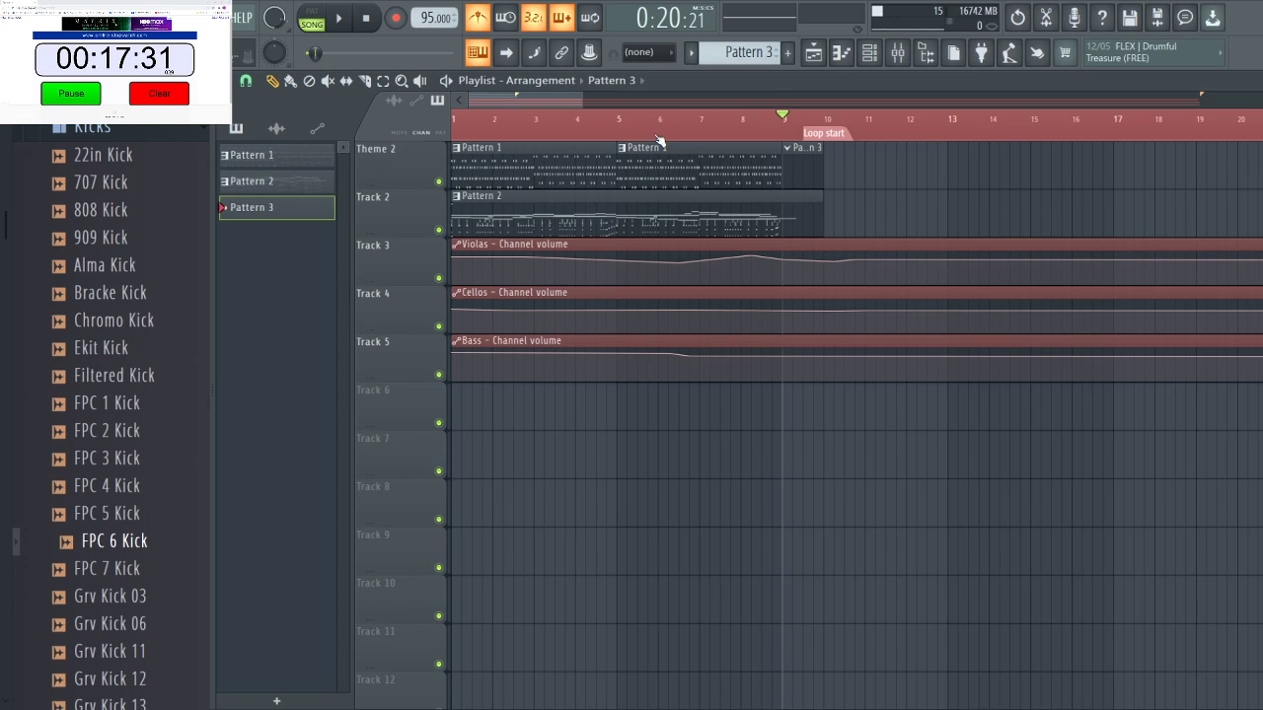
left_click(869, 54)
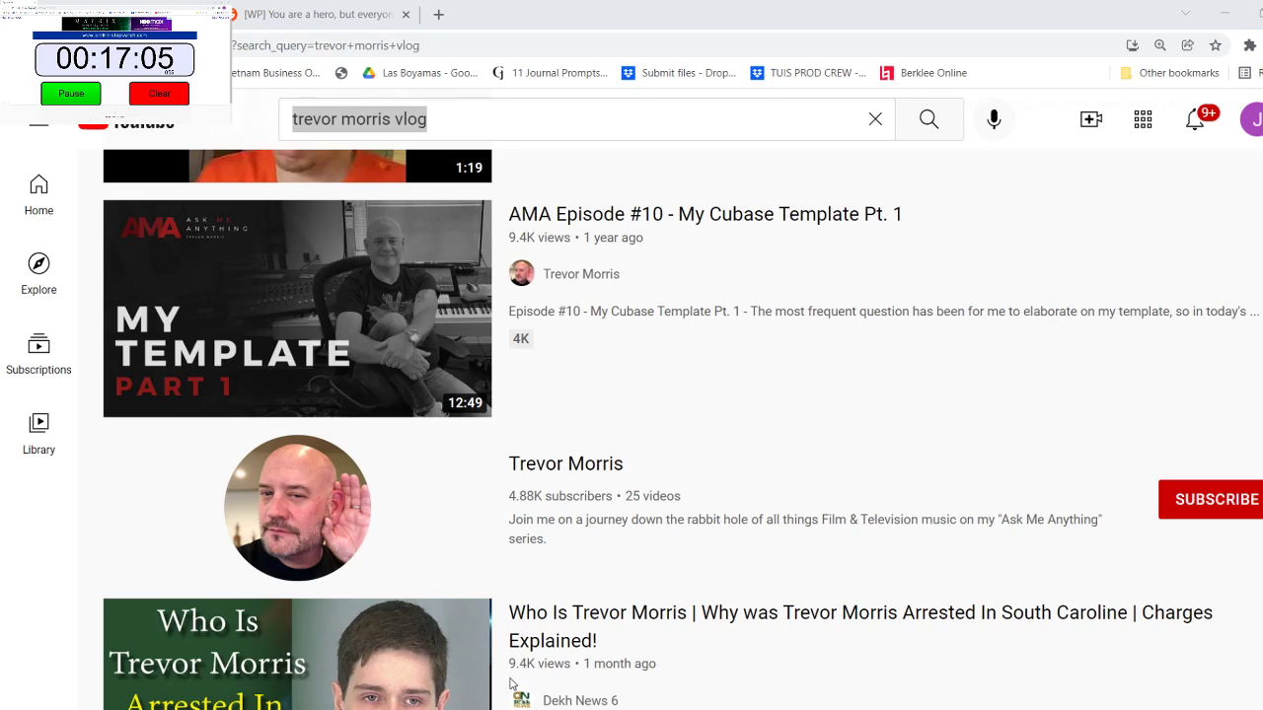
Switch to the YouTube search page in the web browser.
key("alt+Tab")
type("super h")
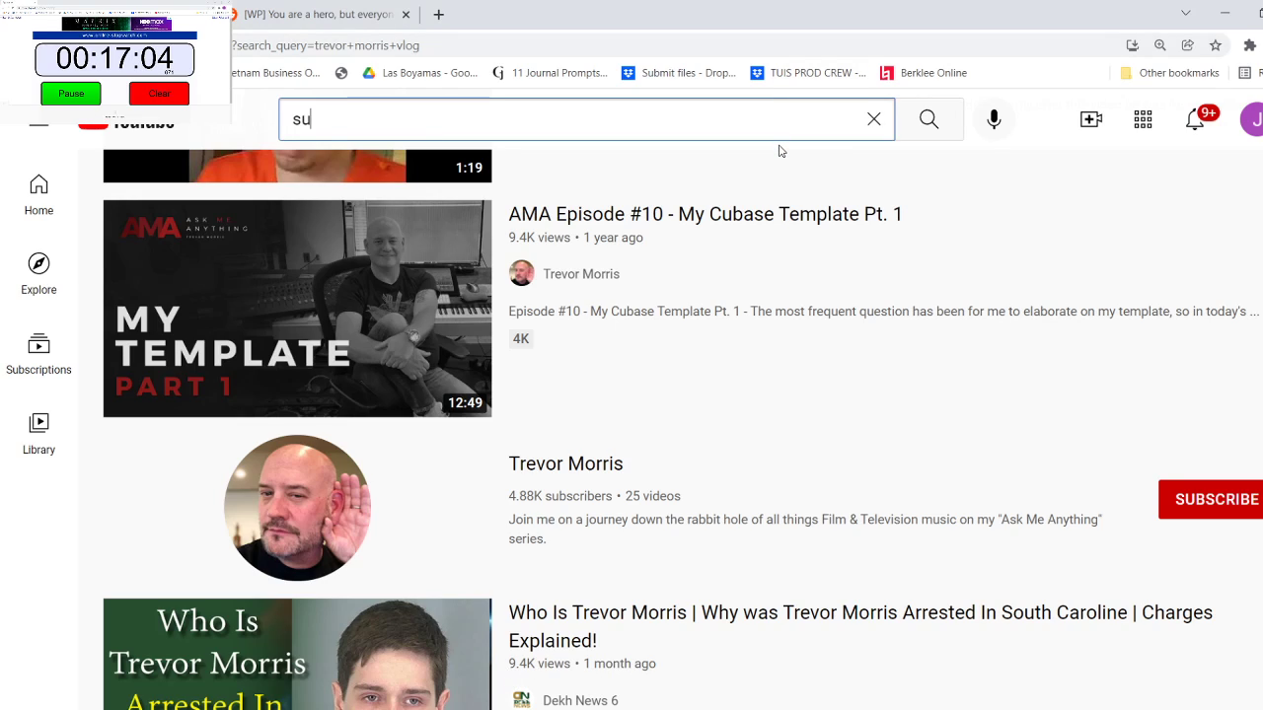
key("BackSpace")
key("BackSpace")
key("BackSpace")
key("BackSpace")
key("BackSpace")
key("BackSpace")
key("BackSpace")
Search YouTube for "green goblin theme spiderman".
type("green goblin")
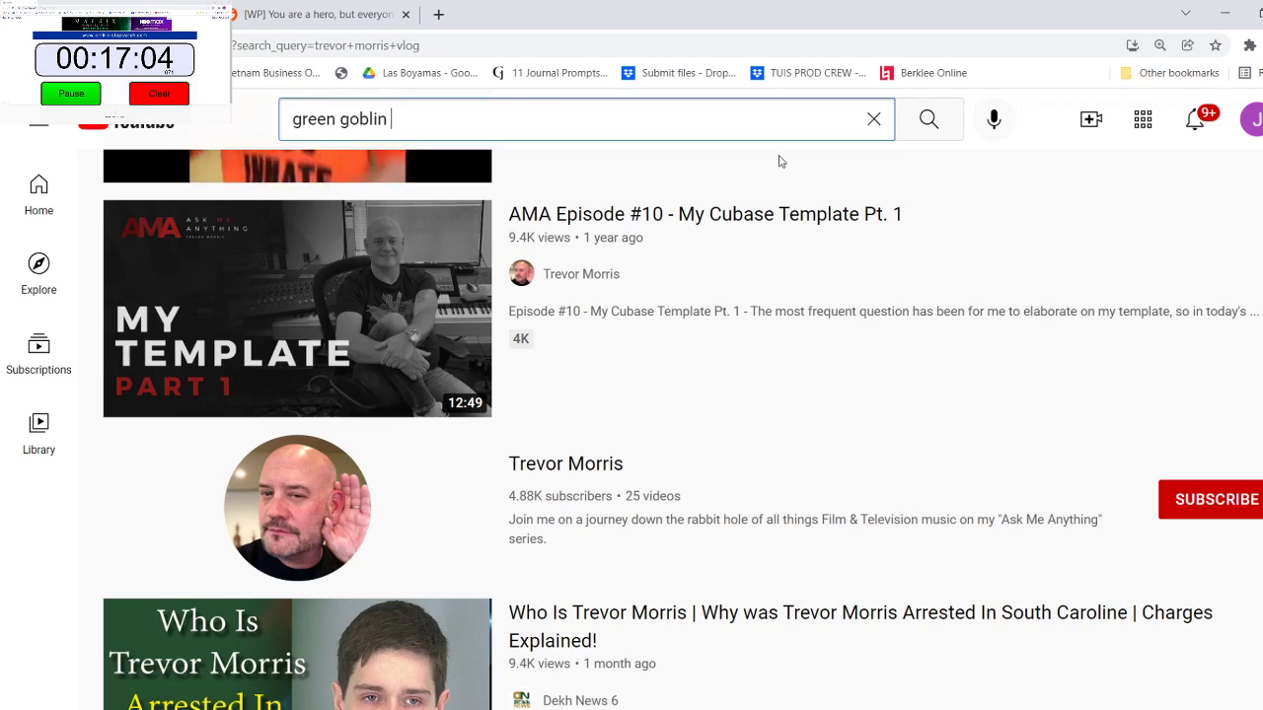
type(" theme spiderman")
key("Return")
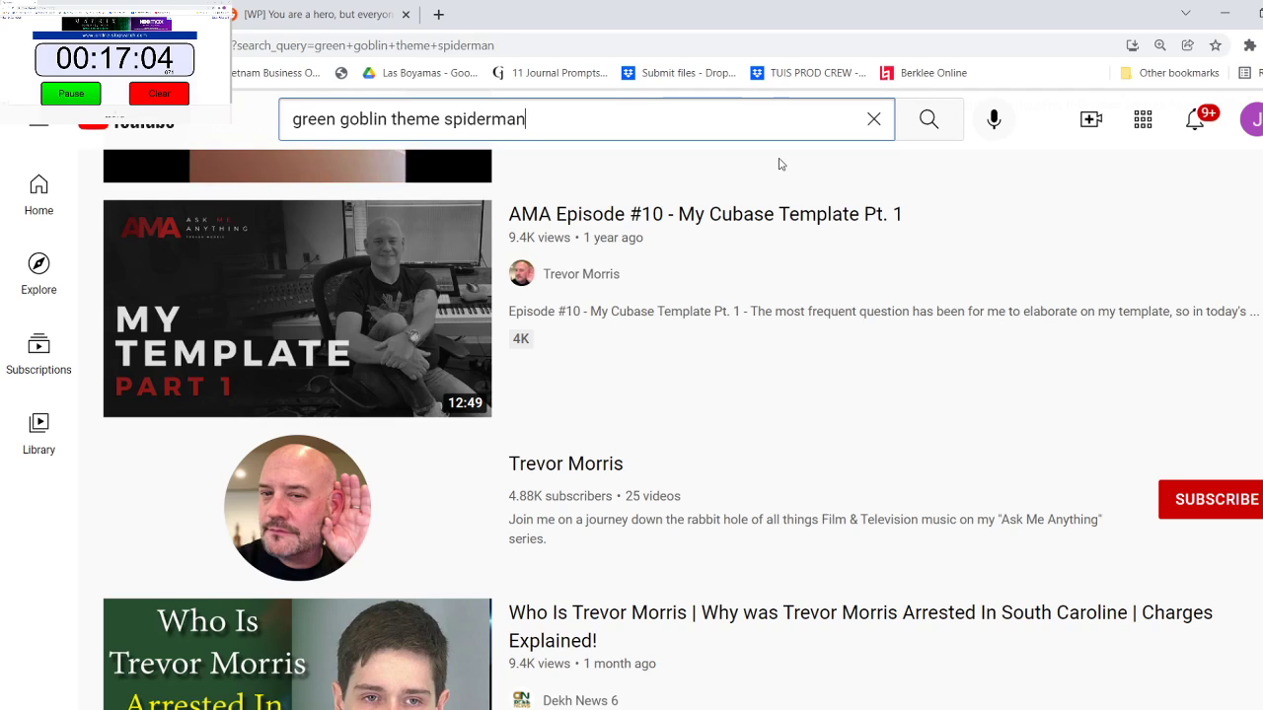
Open the video "Spider-Man Soundtrack - Green Goblin Theme", muting the sound during the ad and restoring it for the music.
mouse_move(590, 207)
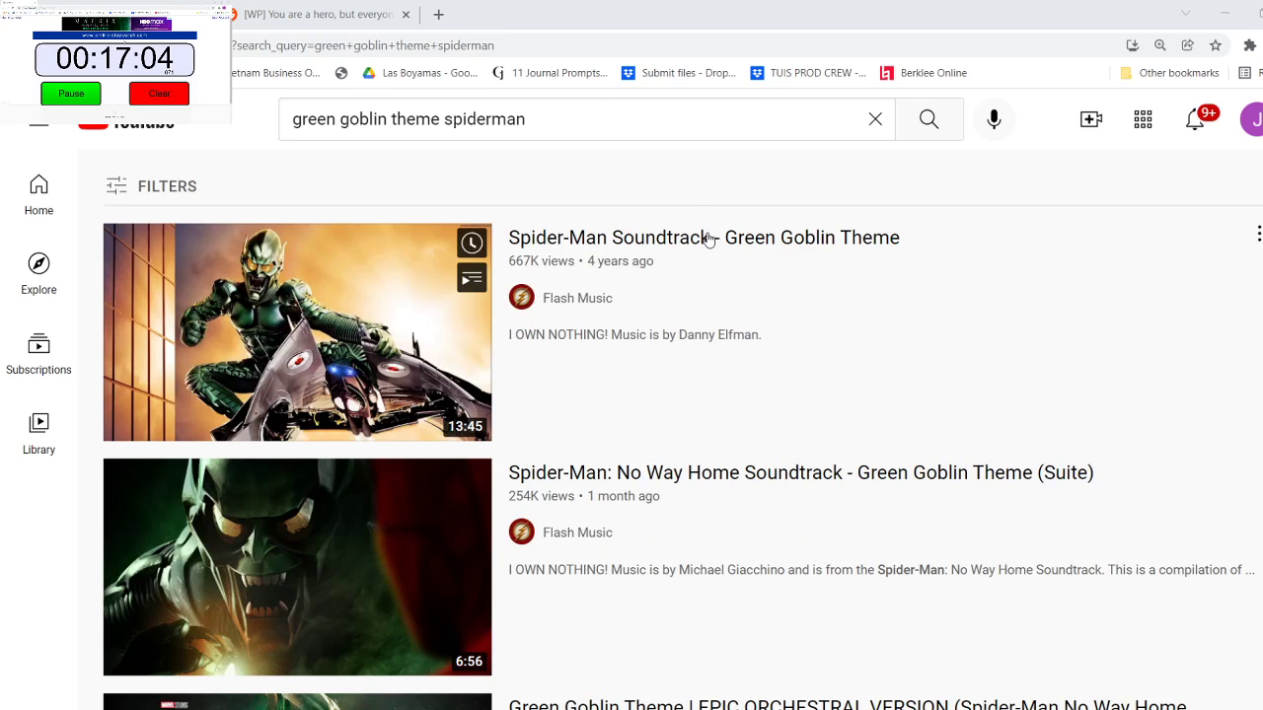
left_click(709, 240)
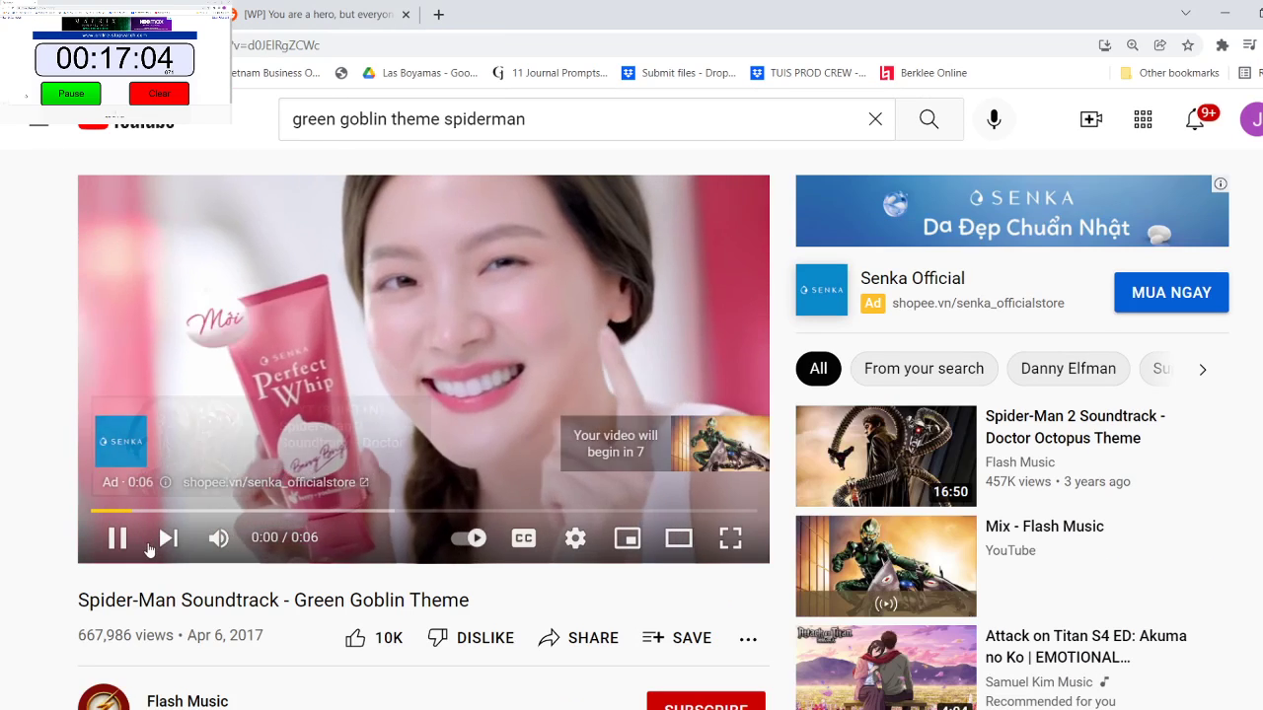
left_click(218, 538)
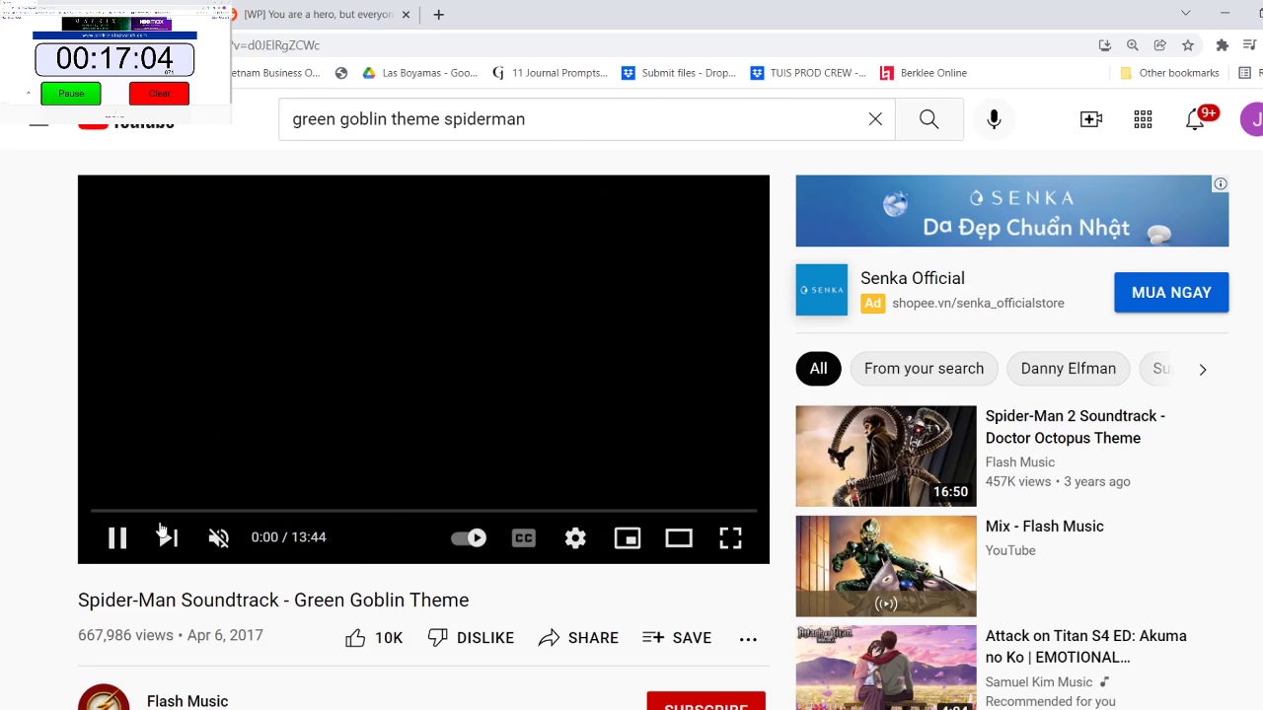
left_click(218, 538)
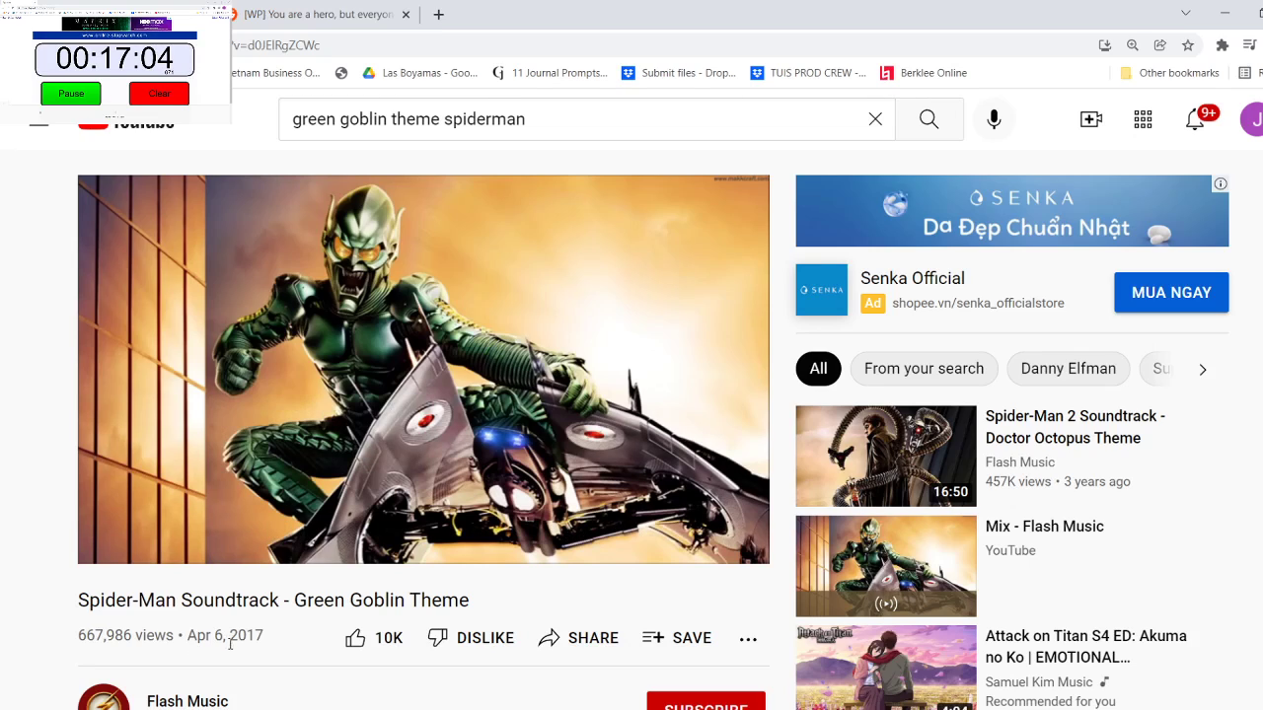
Listen to the Green Goblin theme while looking over its description and comments, and pause the video.
scroll(232, 639, "down", 2)
scroll(232, 639, "up", 1)
scroll(233, 639, "up", 1)
scroll(286, 599, "down", 3)
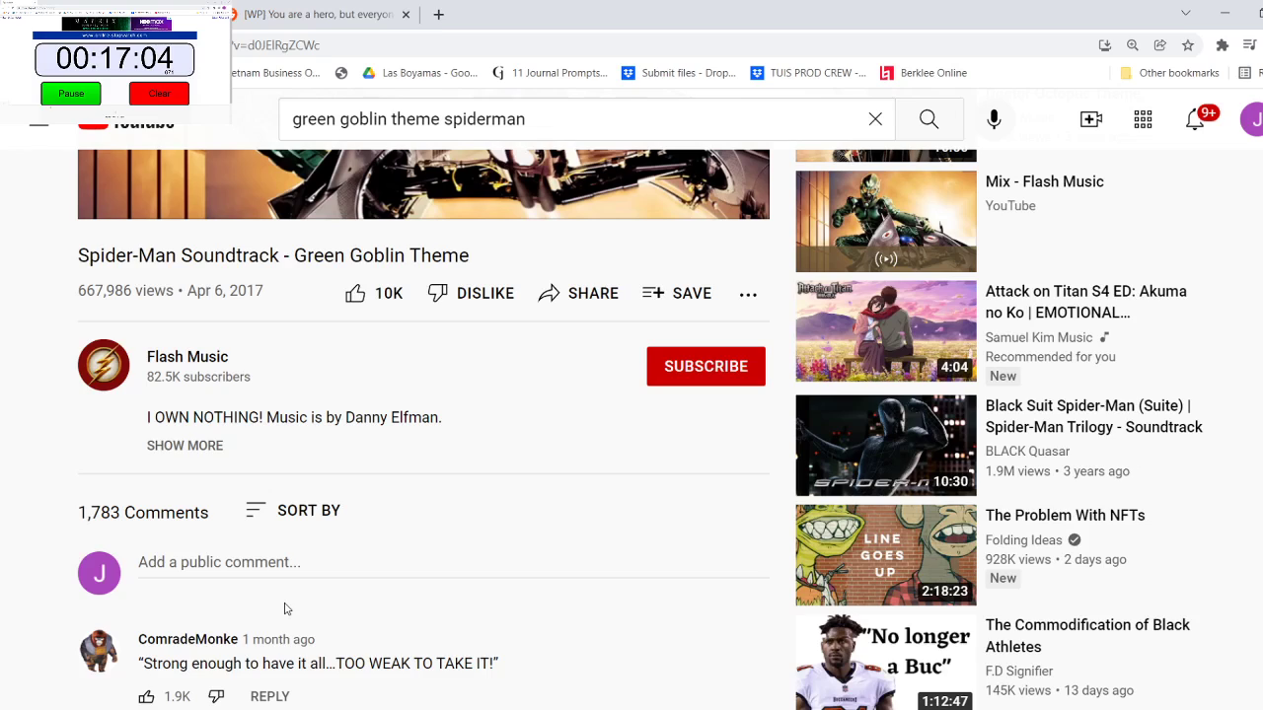
scroll(286, 609, "up", 3)
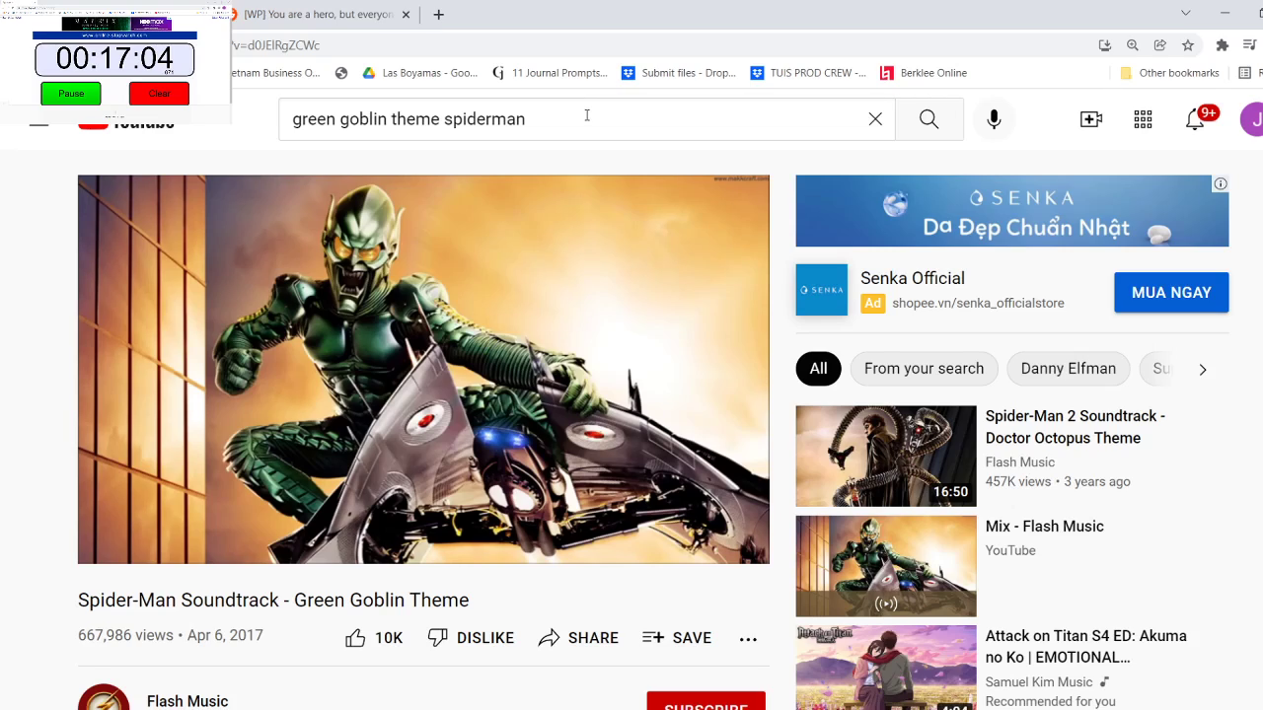
mouse_move(544, 227)
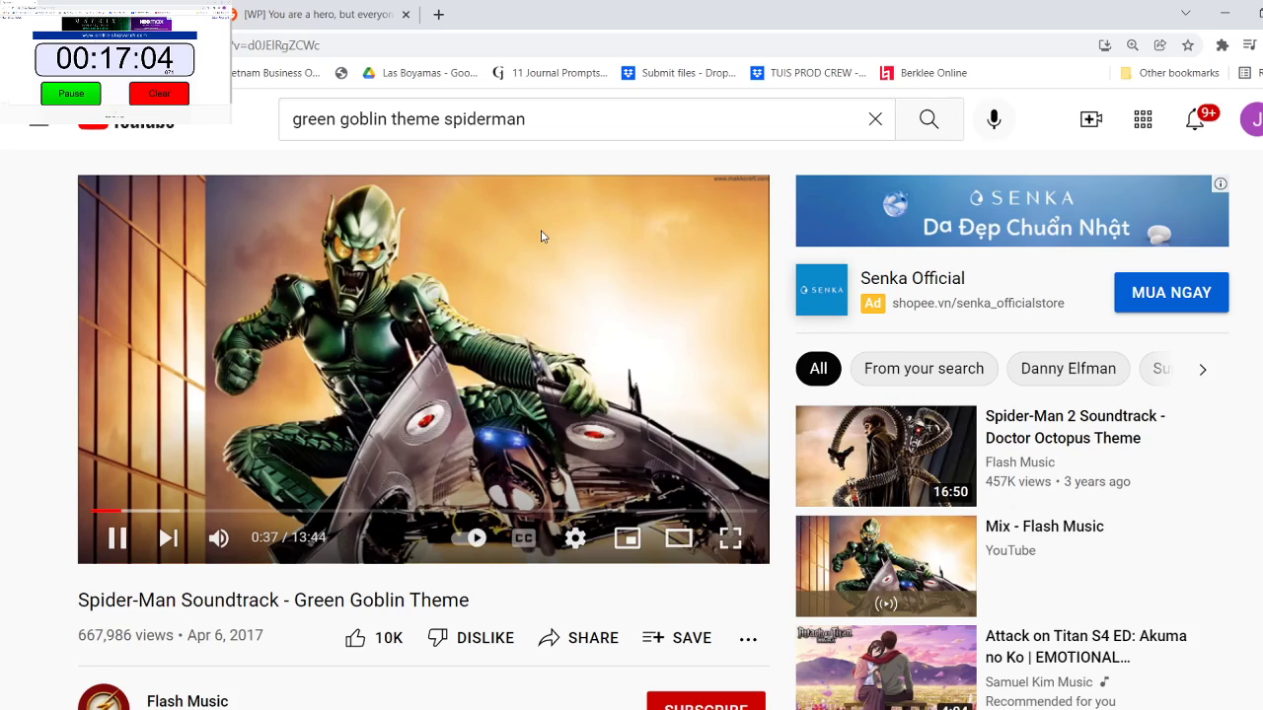
left_click(541, 236)
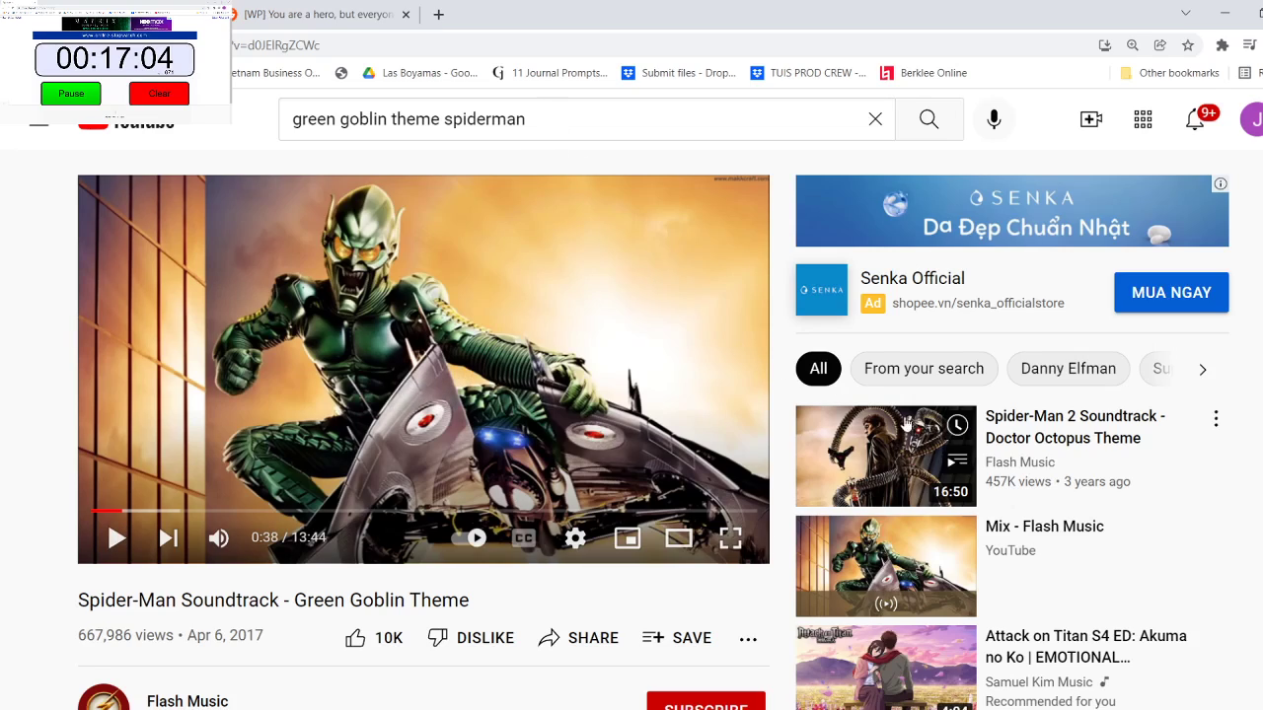
Open the video "Spider-Man 2 Soundtrack - Doctor Octopus Theme" and check its description for the composers while listening.
left_click(1033, 438)
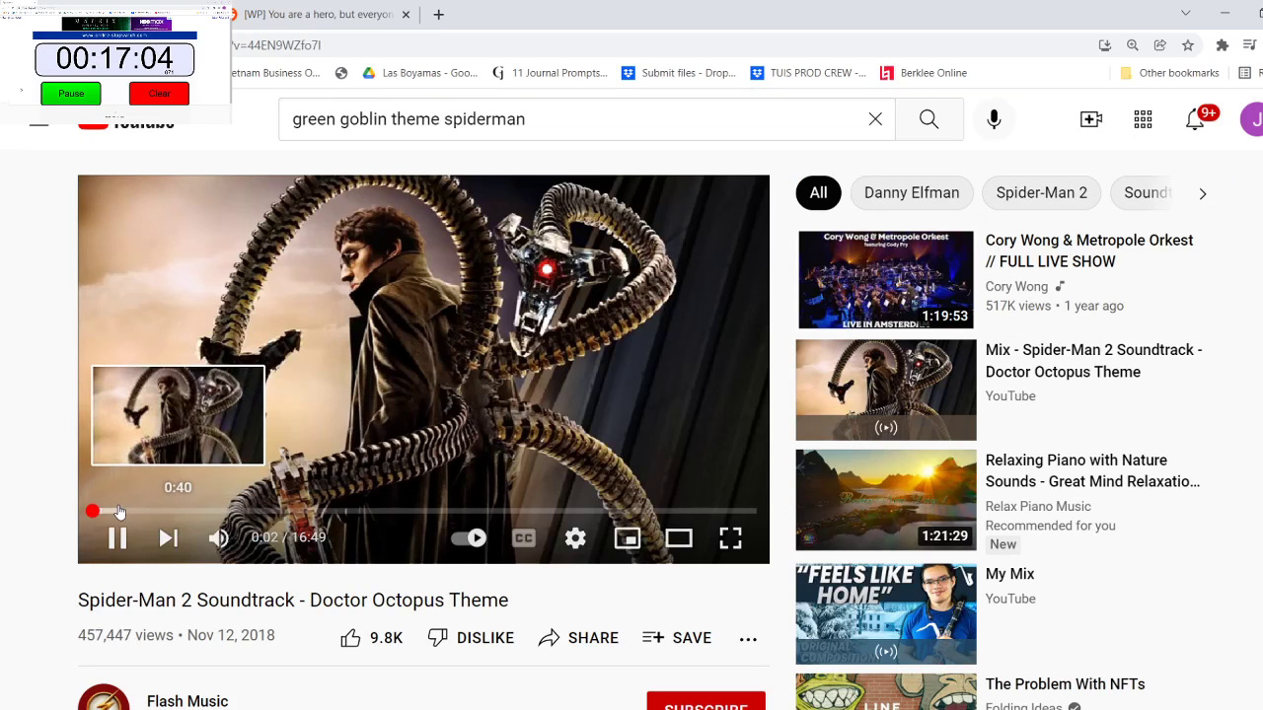
scroll(115, 509, "down", 3)
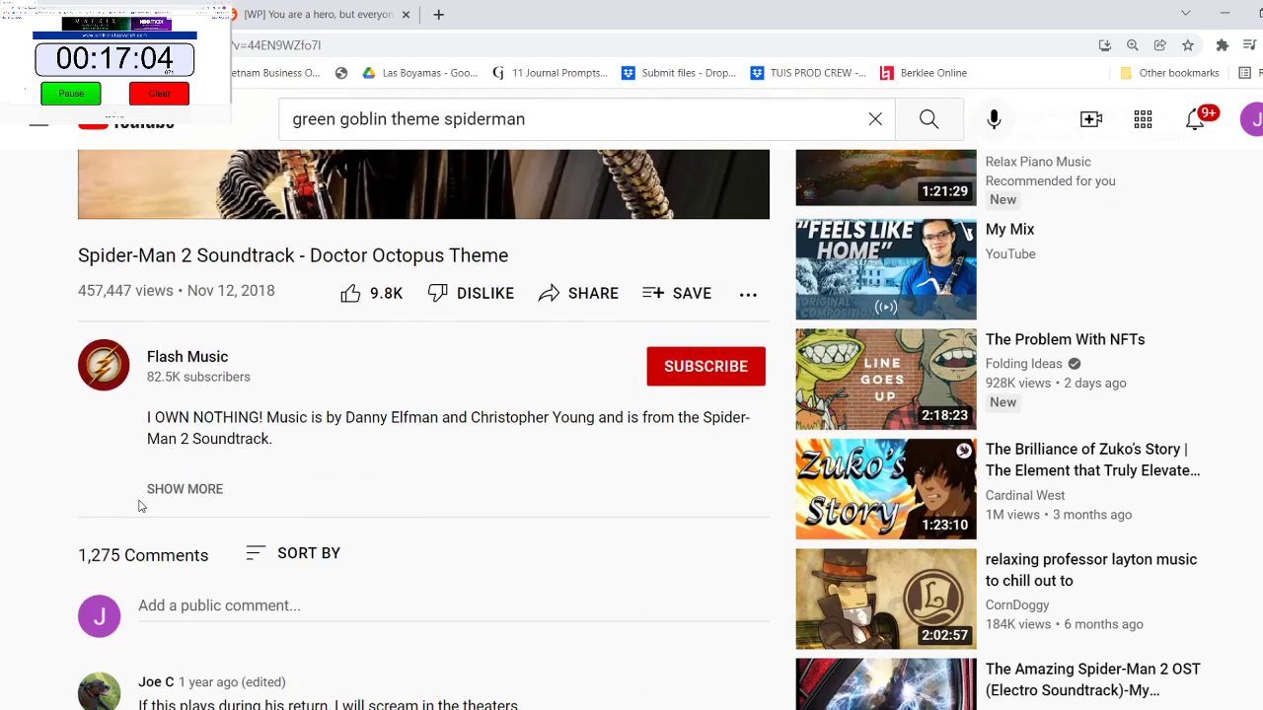
scroll(139, 505, "up", 3)
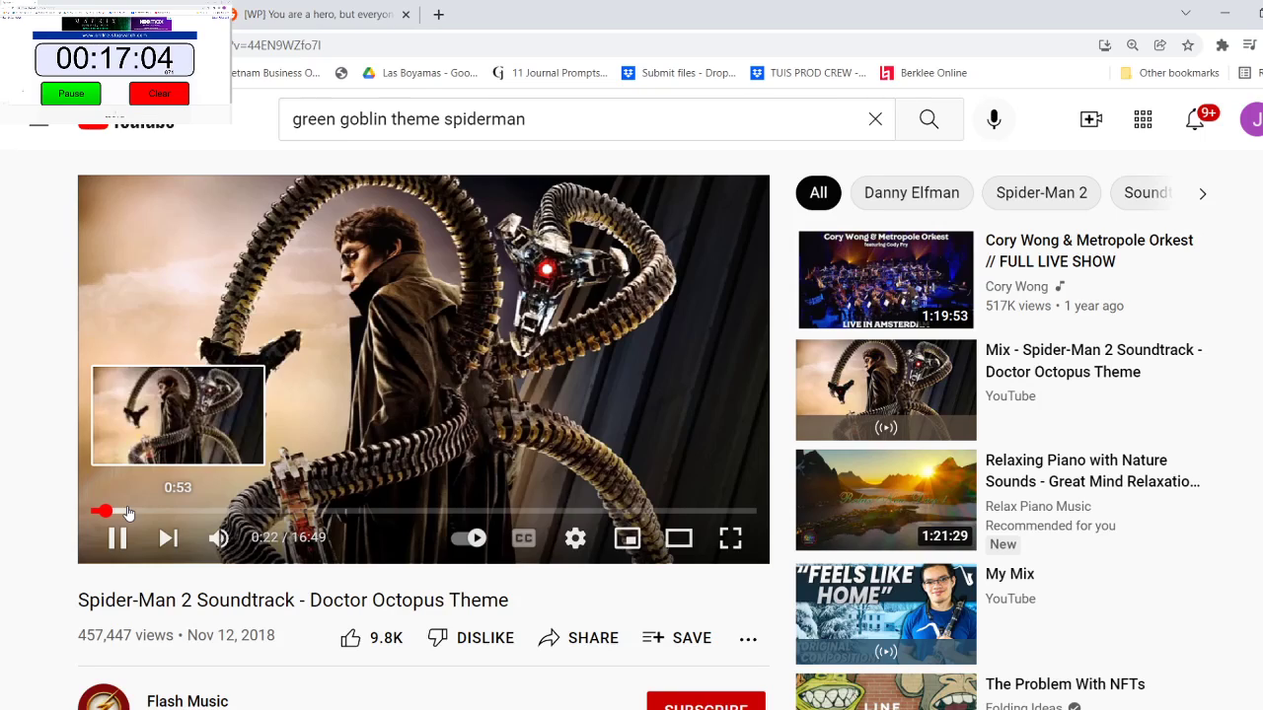
Search YouTube for "lokis theme".
triple_click(428, 123)
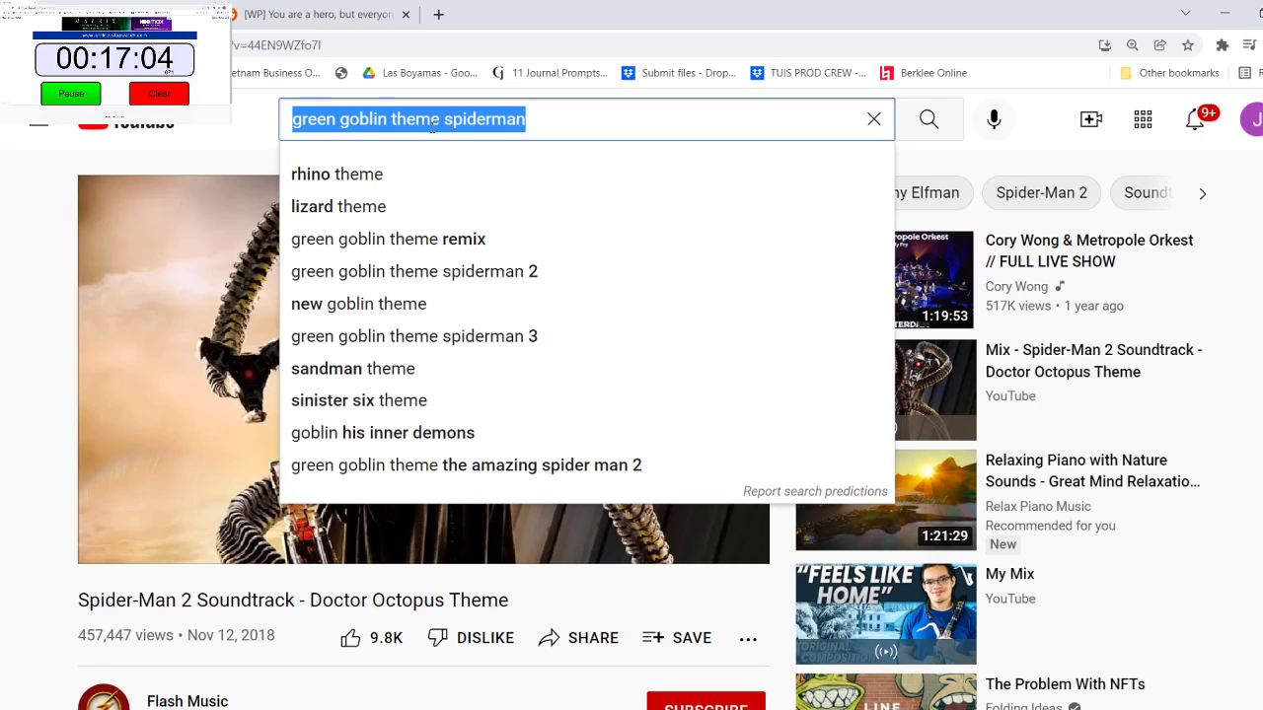
type("lokis theme")
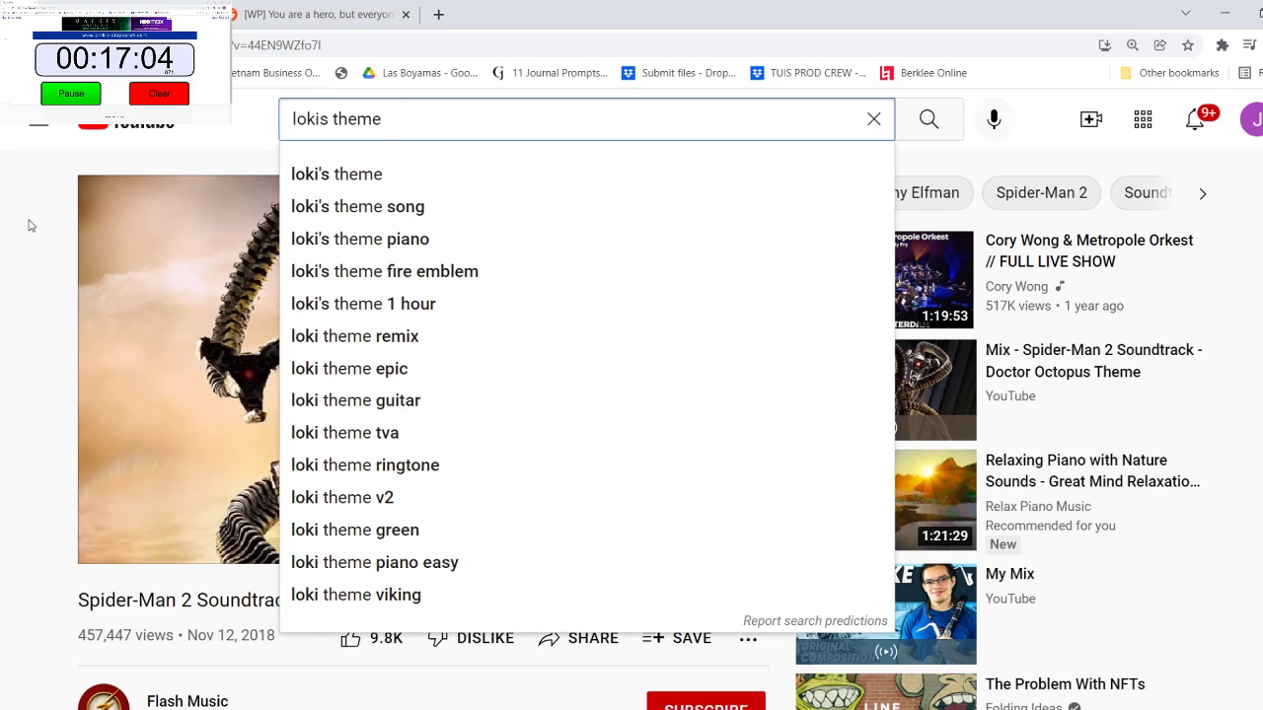
key("Return")
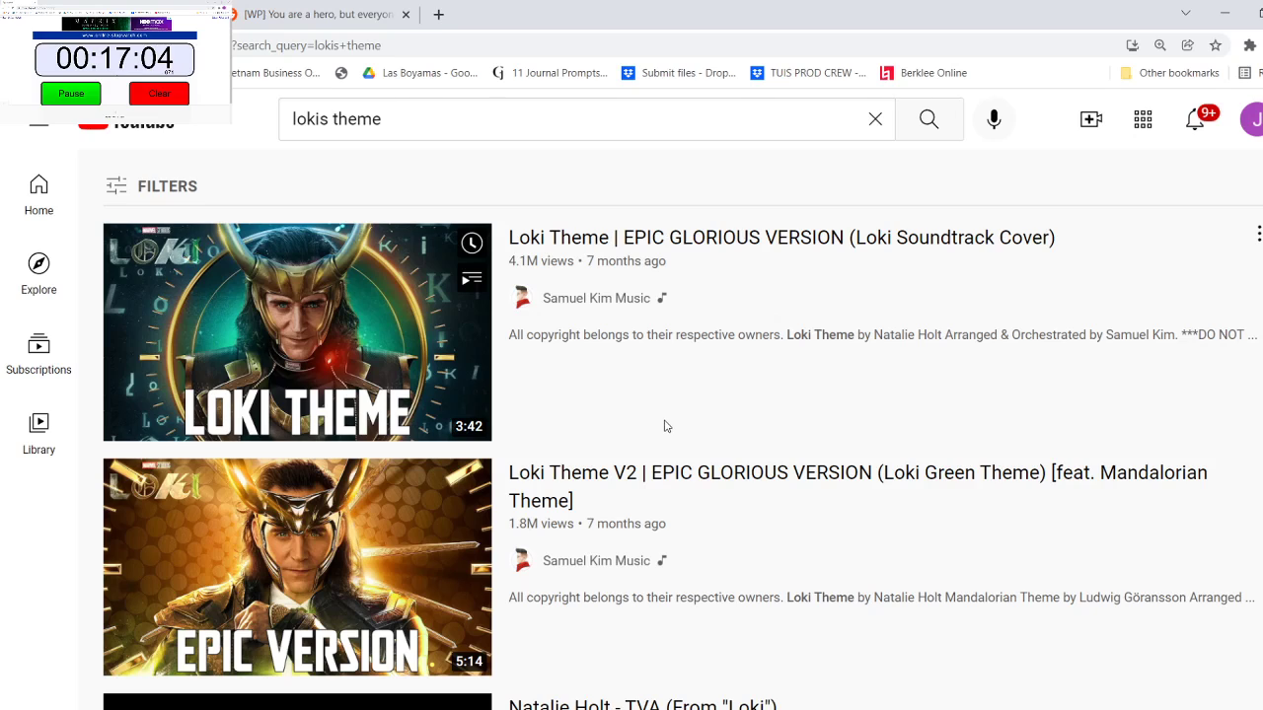
Look through the Loki theme search results for versions of the theme to use as reference.
scroll(663, 424, "down", 4)
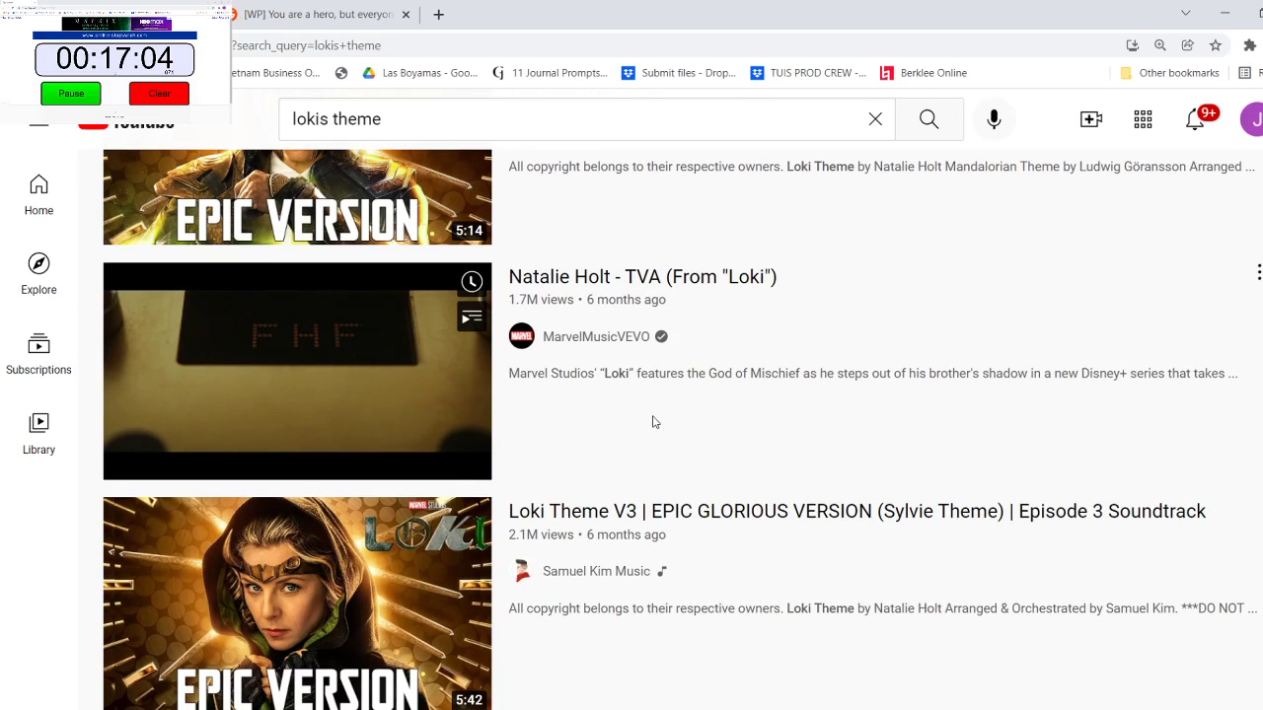
scroll(652, 422, "down", 5)
scroll(649, 420, "up", 1)
scroll(649, 422, "down", 1)
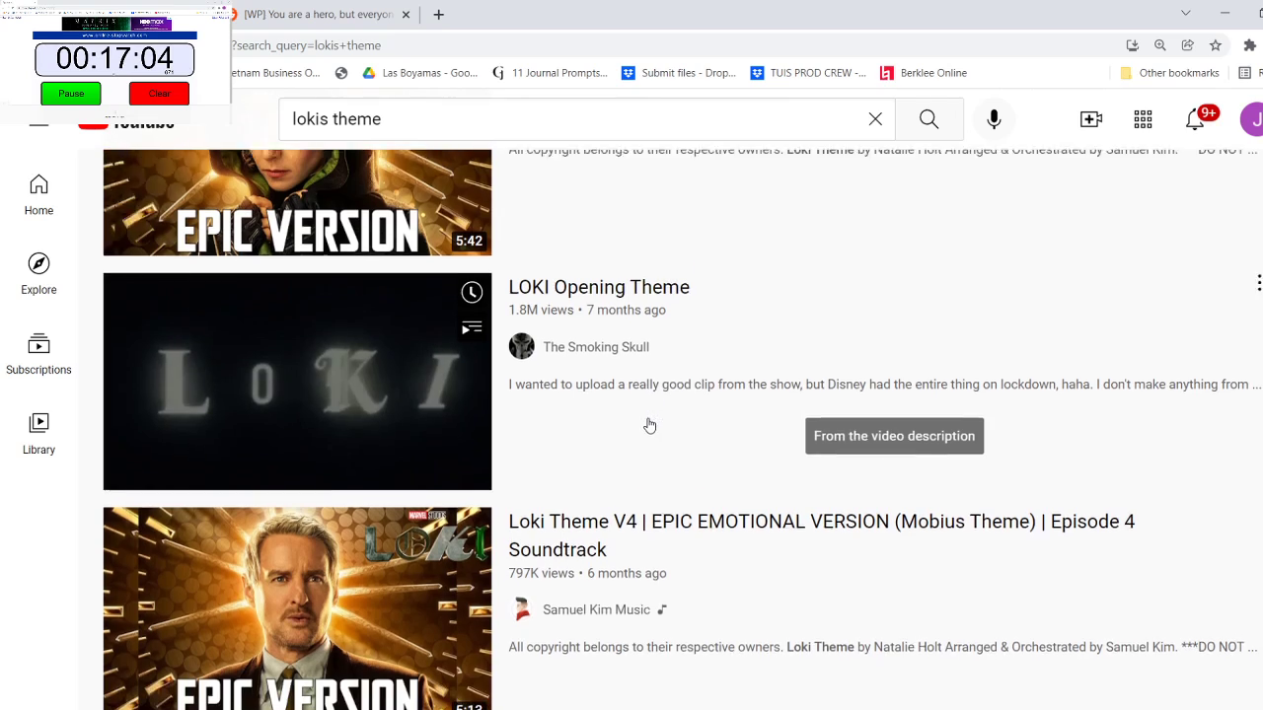
scroll(649, 425, "down", 1)
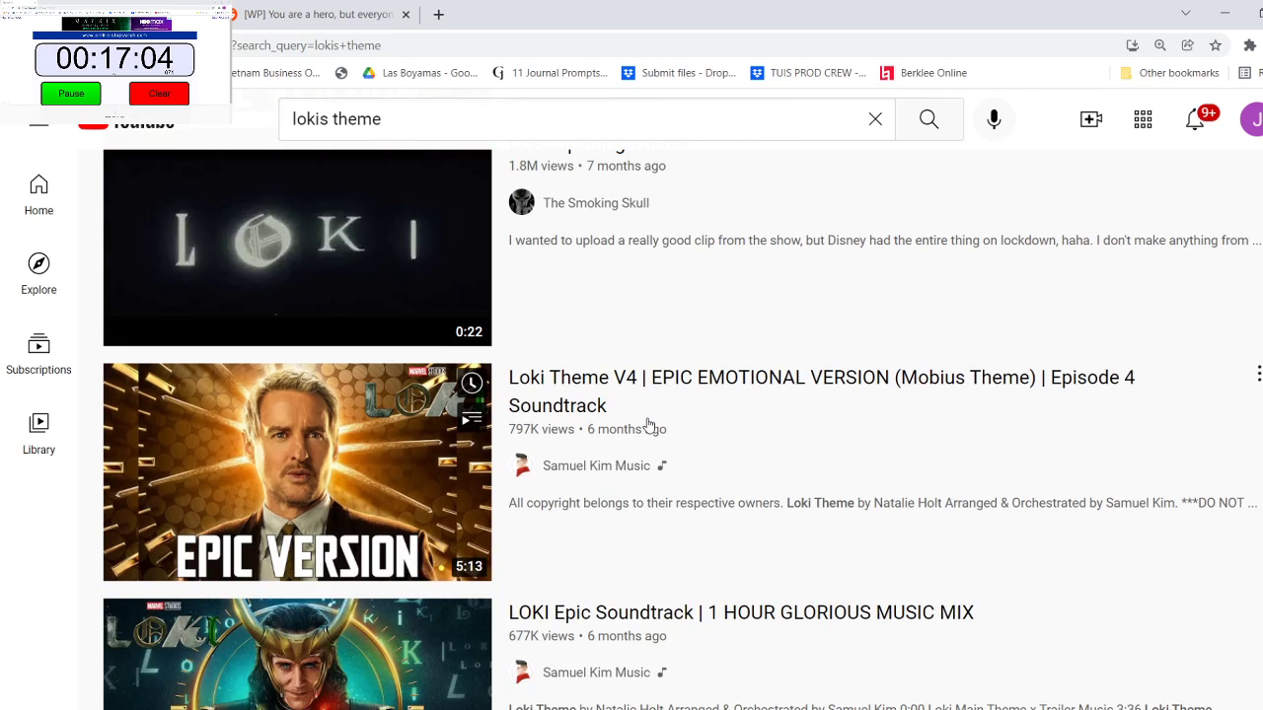
scroll(649, 424, "down", 2)
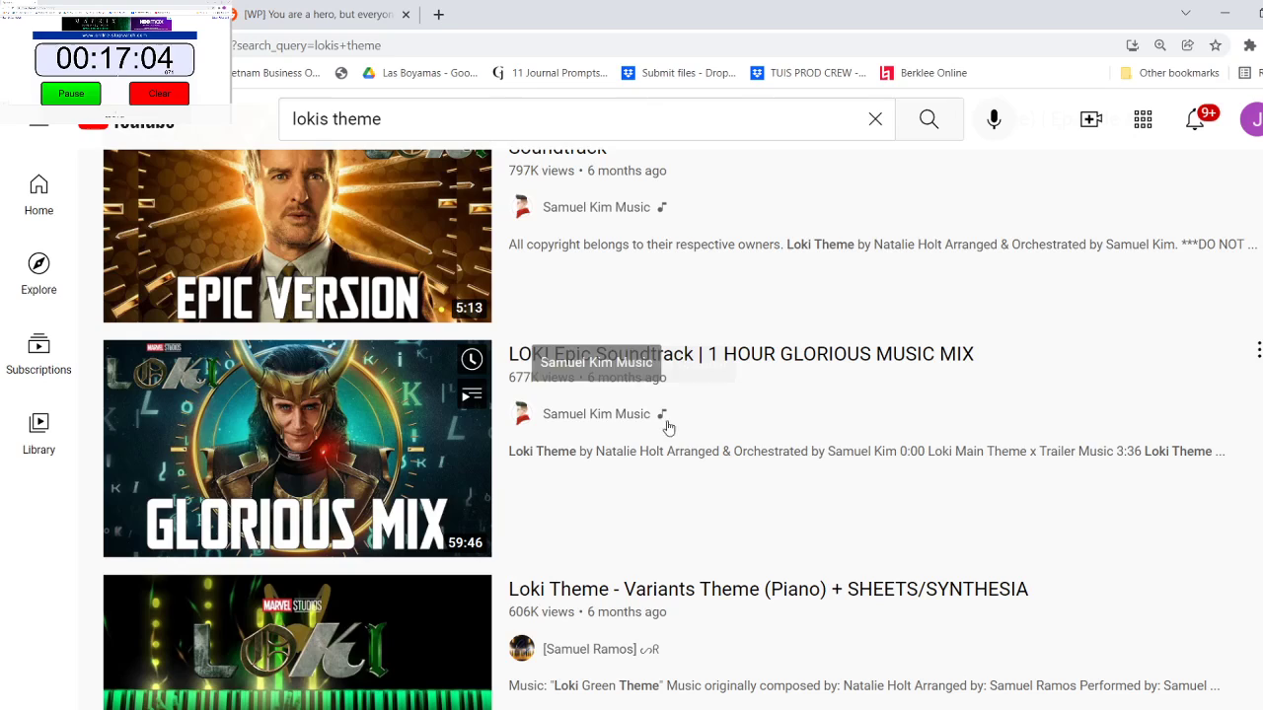
scroll(704, 484, "down", 2)
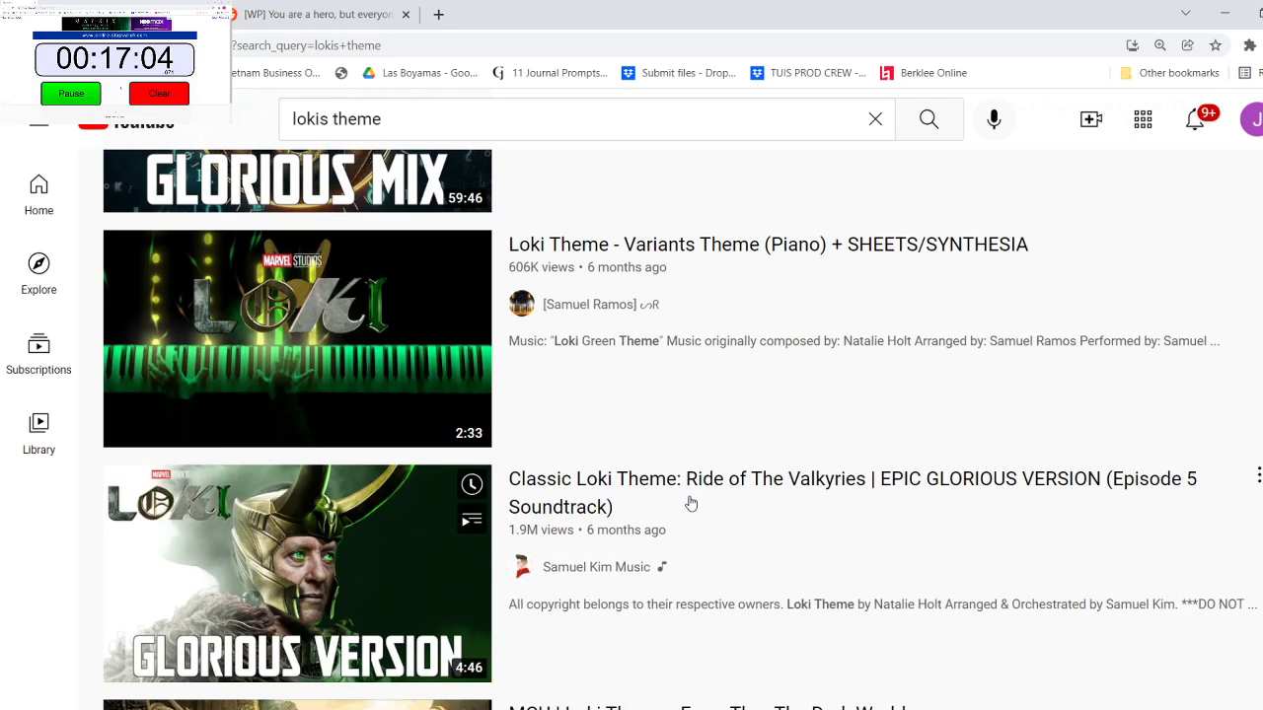
scroll(693, 508, "down", 4)
scroll(695, 514, "down", 4)
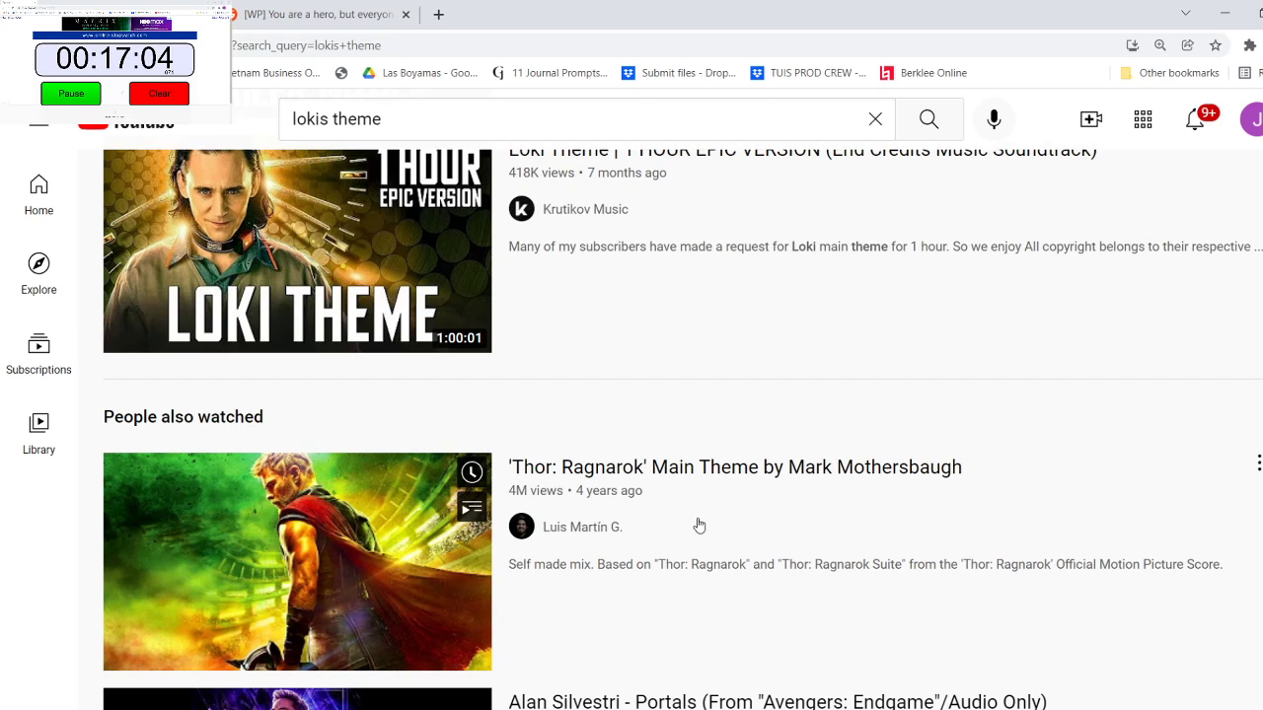
scroll(697, 525, "up", 1)
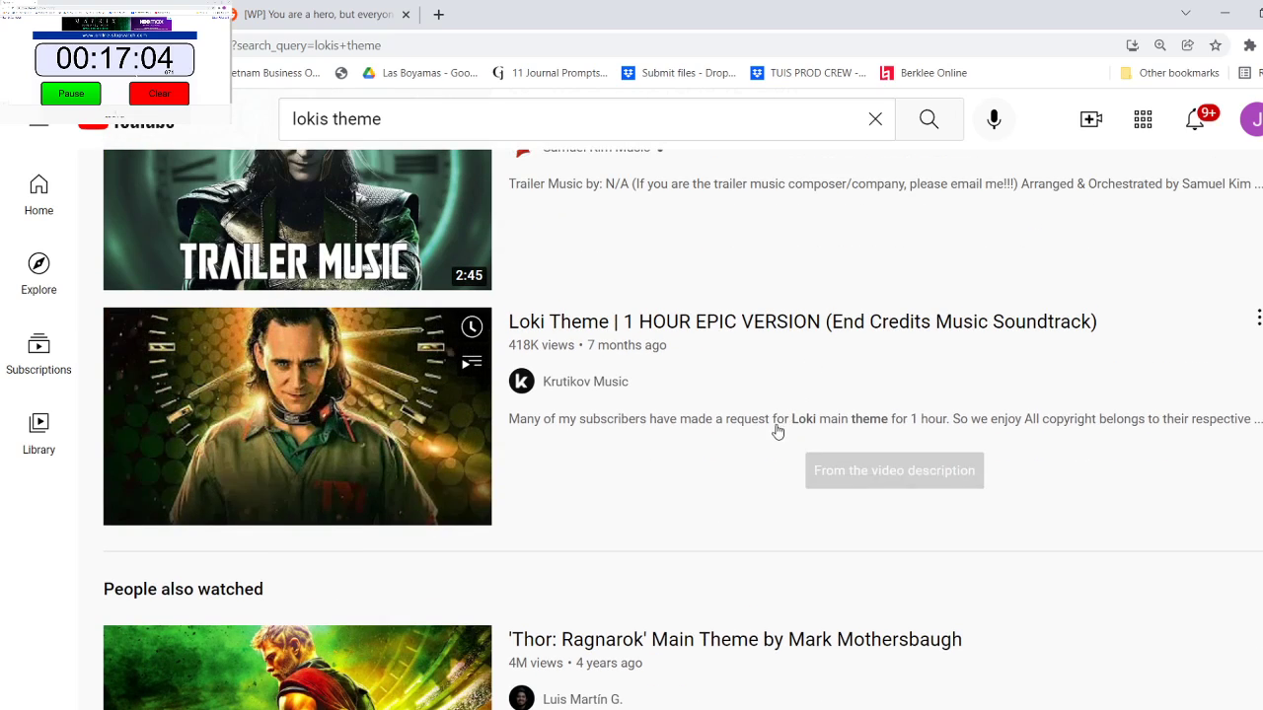
scroll(777, 431, "down", 3)
scroll(766, 451, "down", 3)
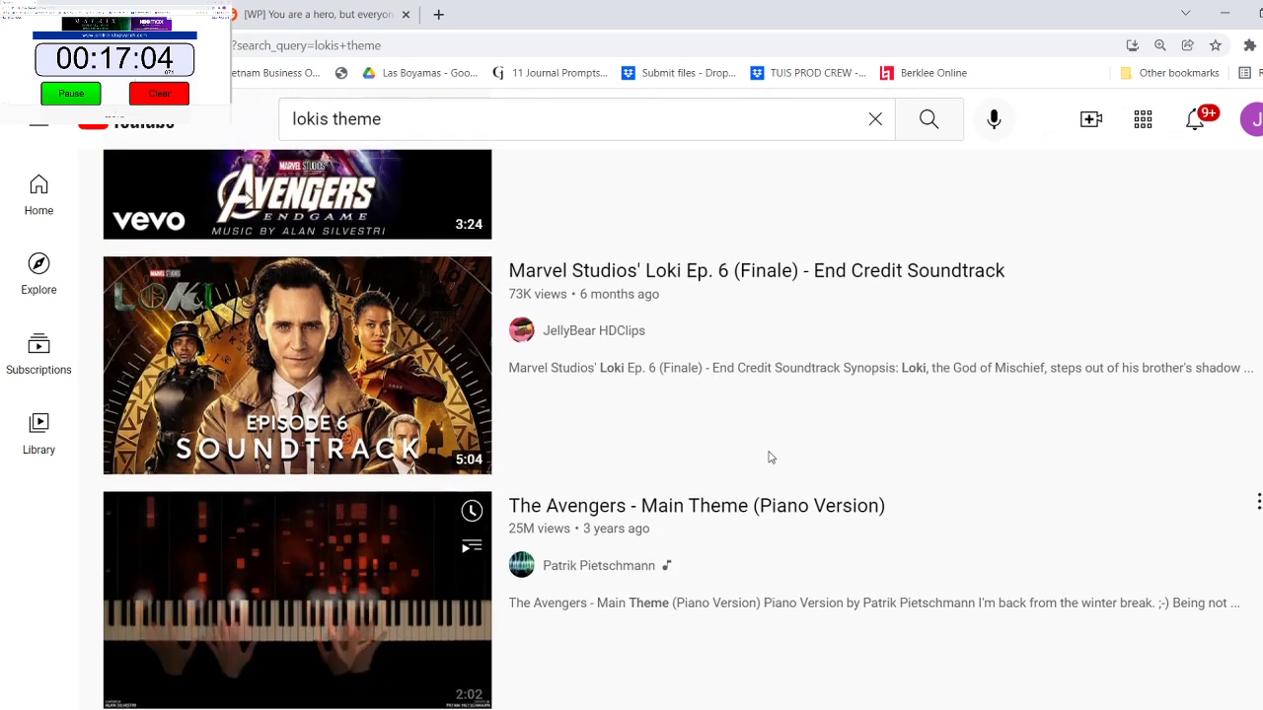
scroll(770, 457, "up", 1)
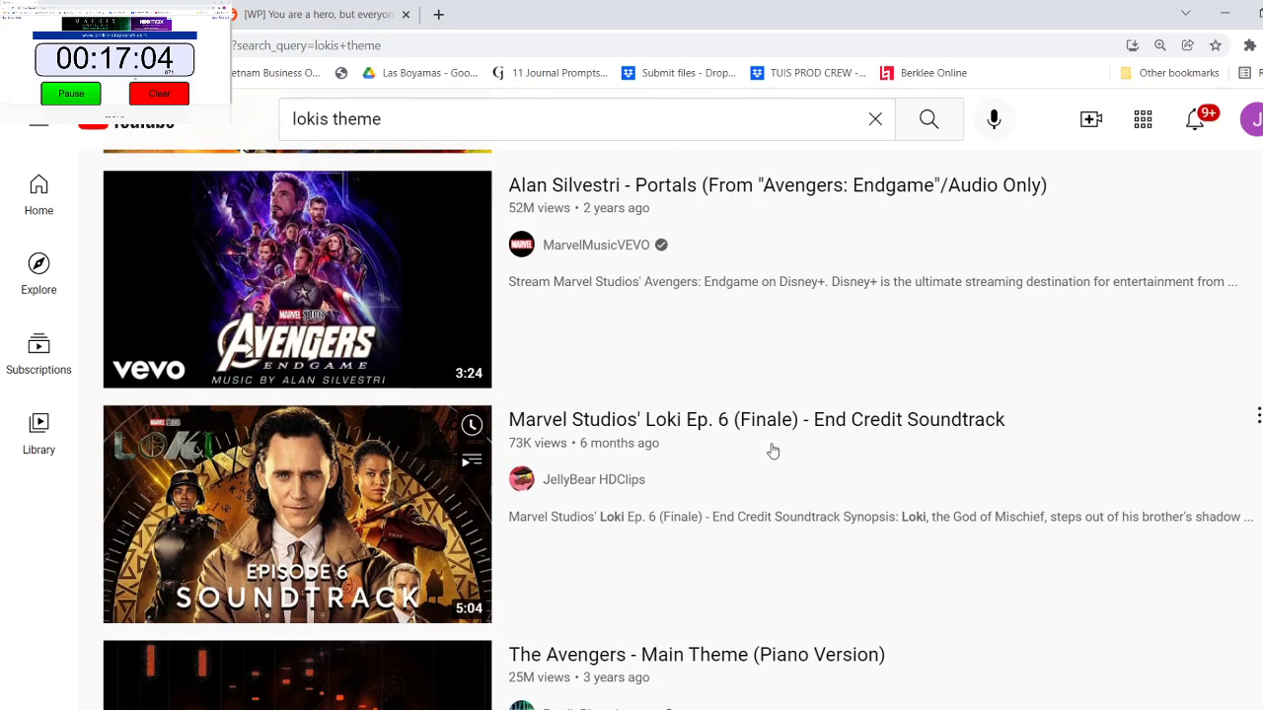
scroll(759, 375, "down", 3)
scroll(748, 399, "down", 5)
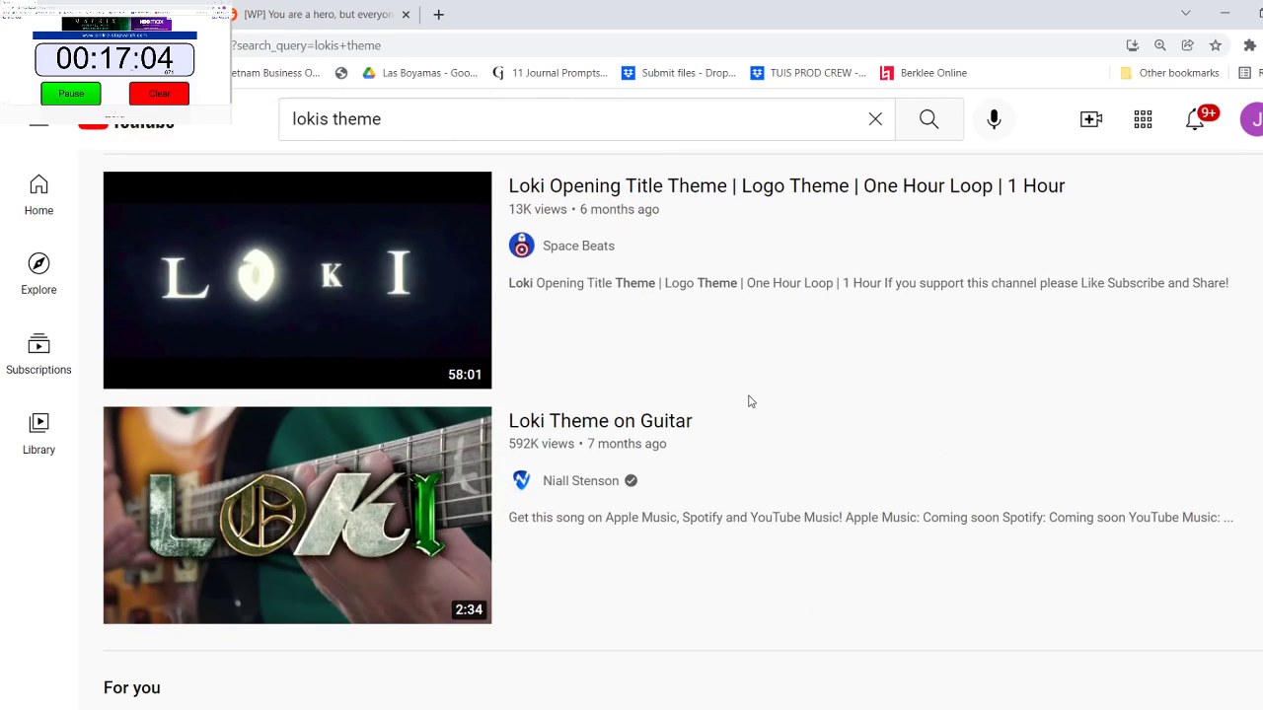
scroll(750, 395, "down", 4)
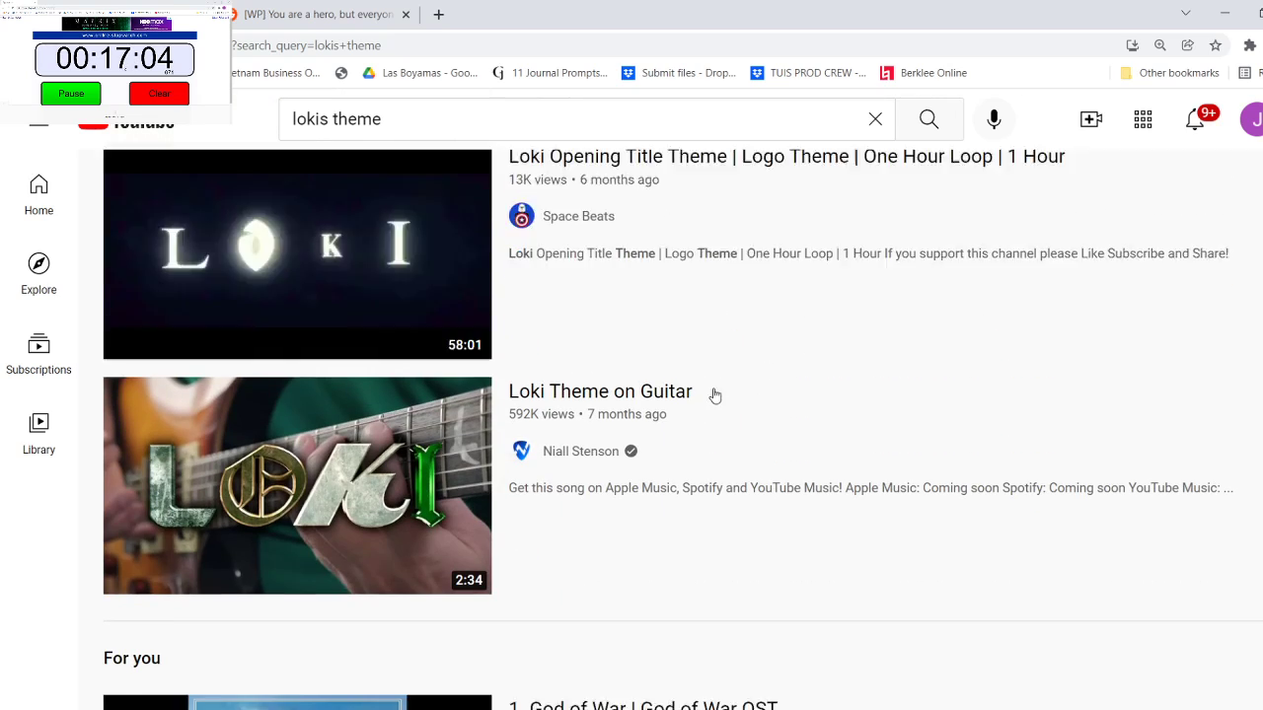
scroll(755, 399, "up", 4)
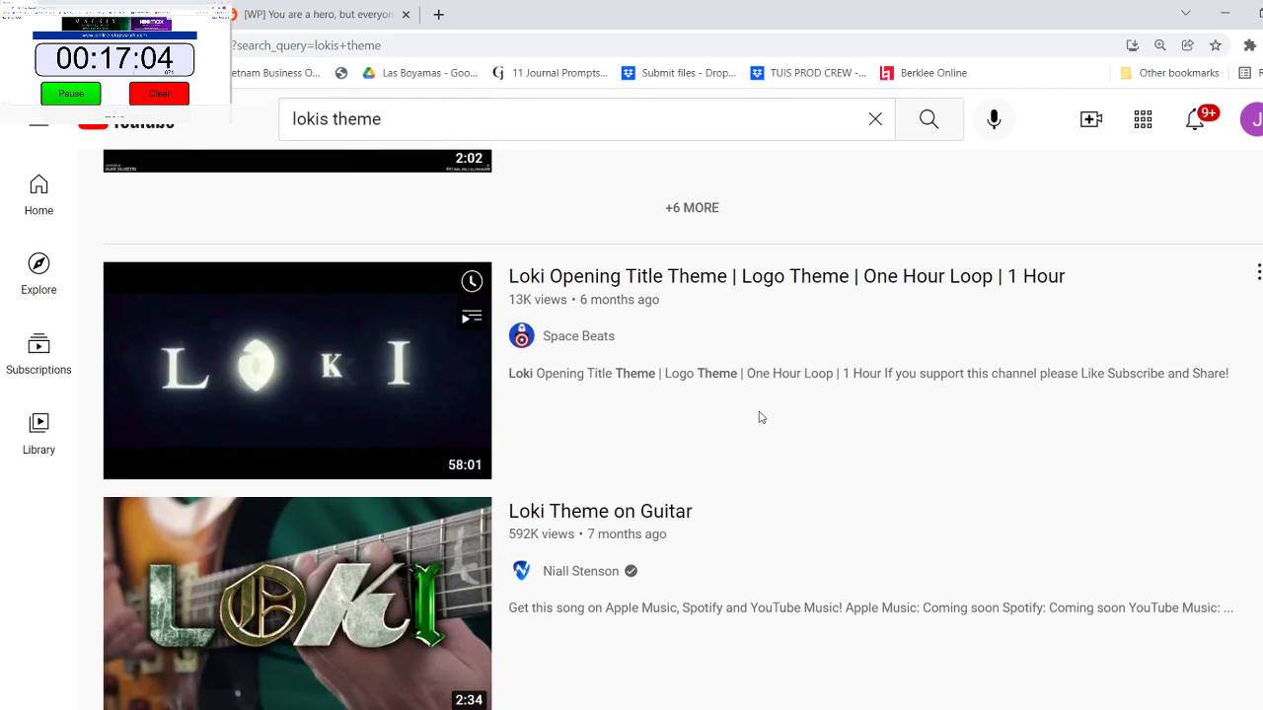
scroll(754, 405, "up", 3)
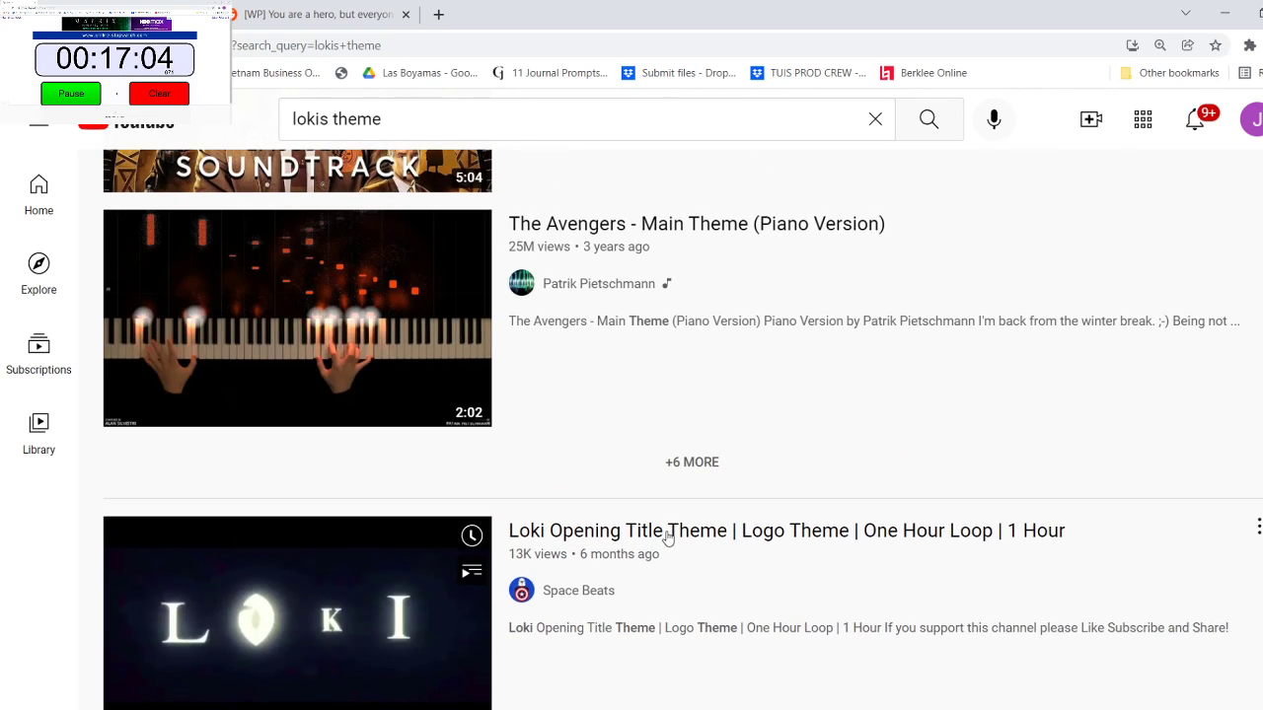
scroll(667, 538, "down", 10)
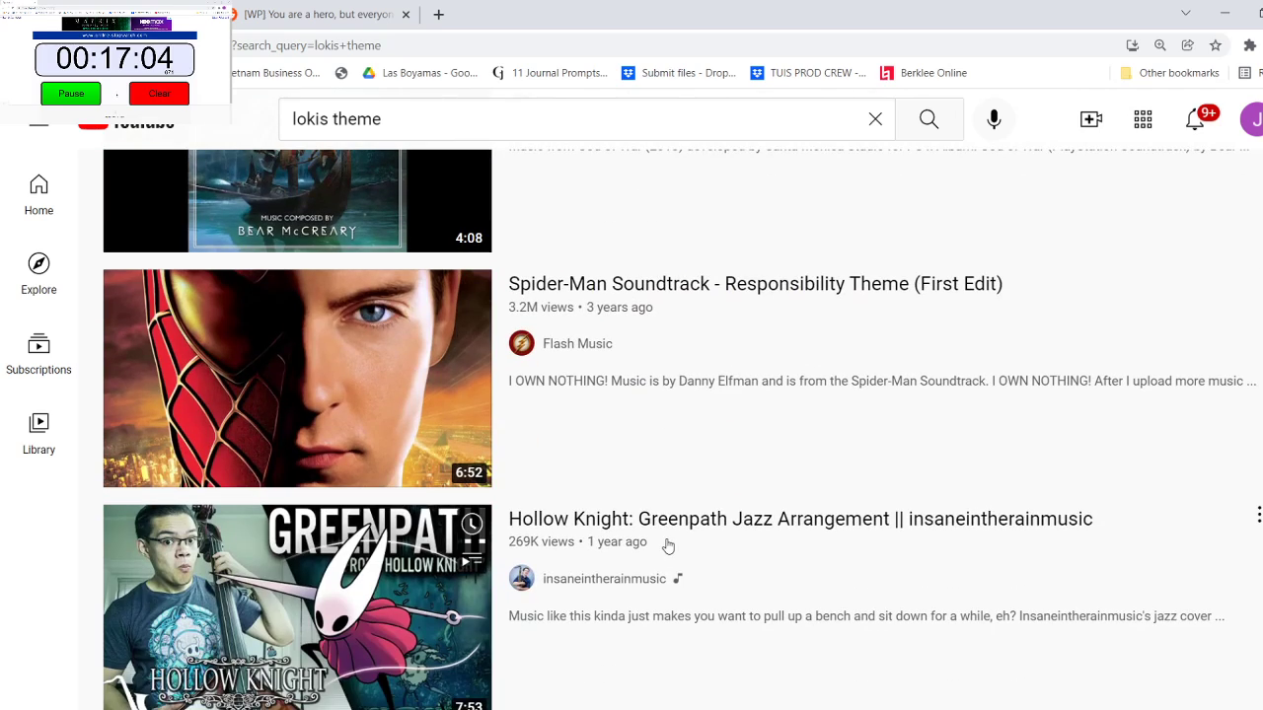
scroll(747, 414, "down", 4)
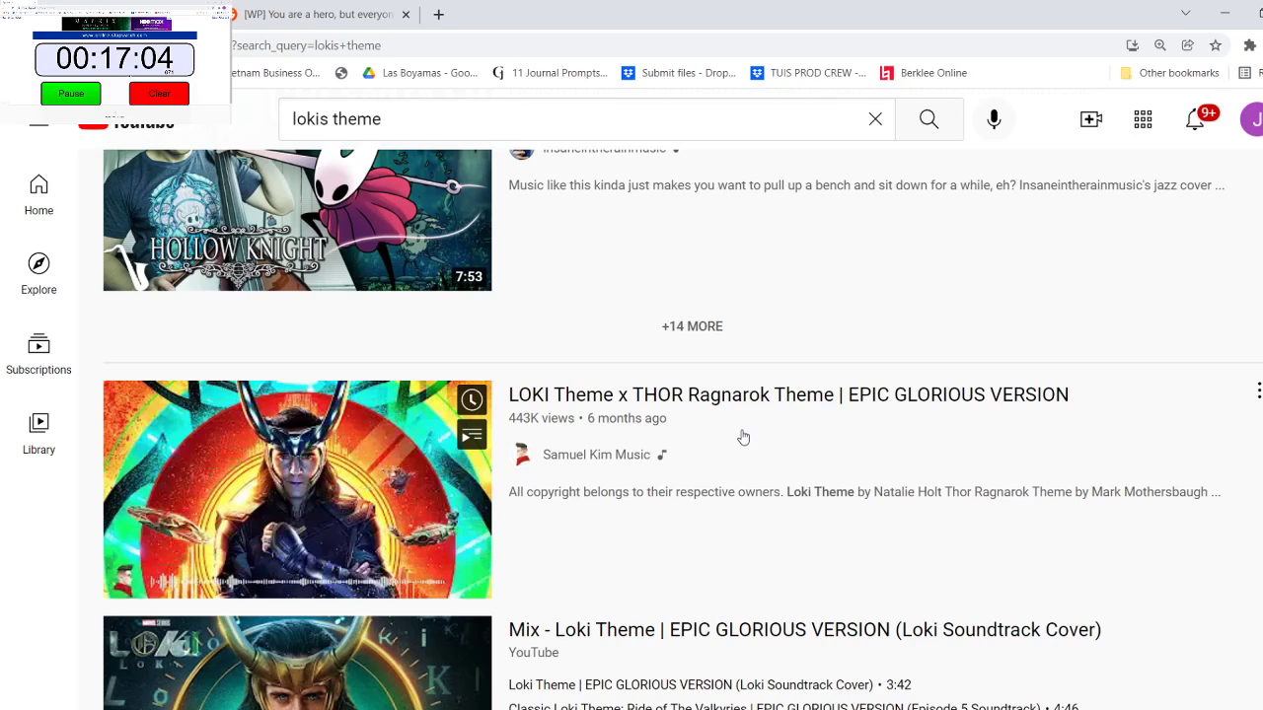
scroll(741, 437, "down", 4)
scroll(716, 508, "down", 2)
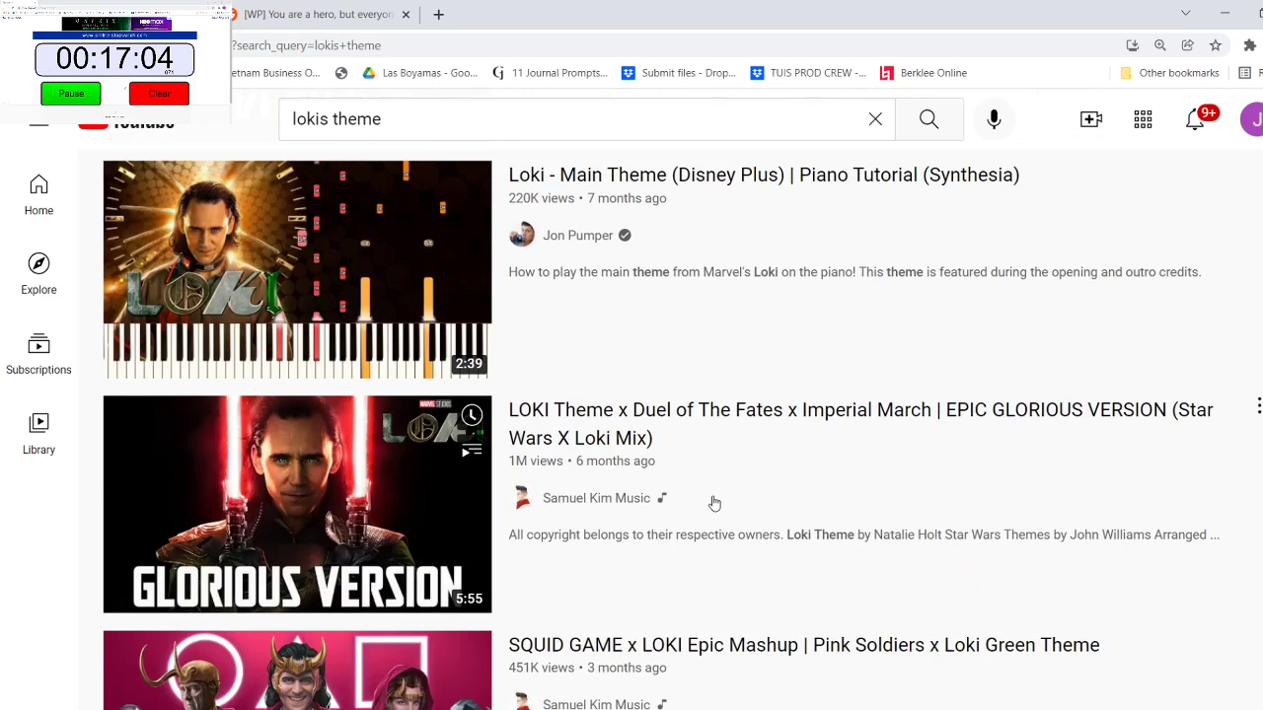
scroll(716, 508, "down", 3)
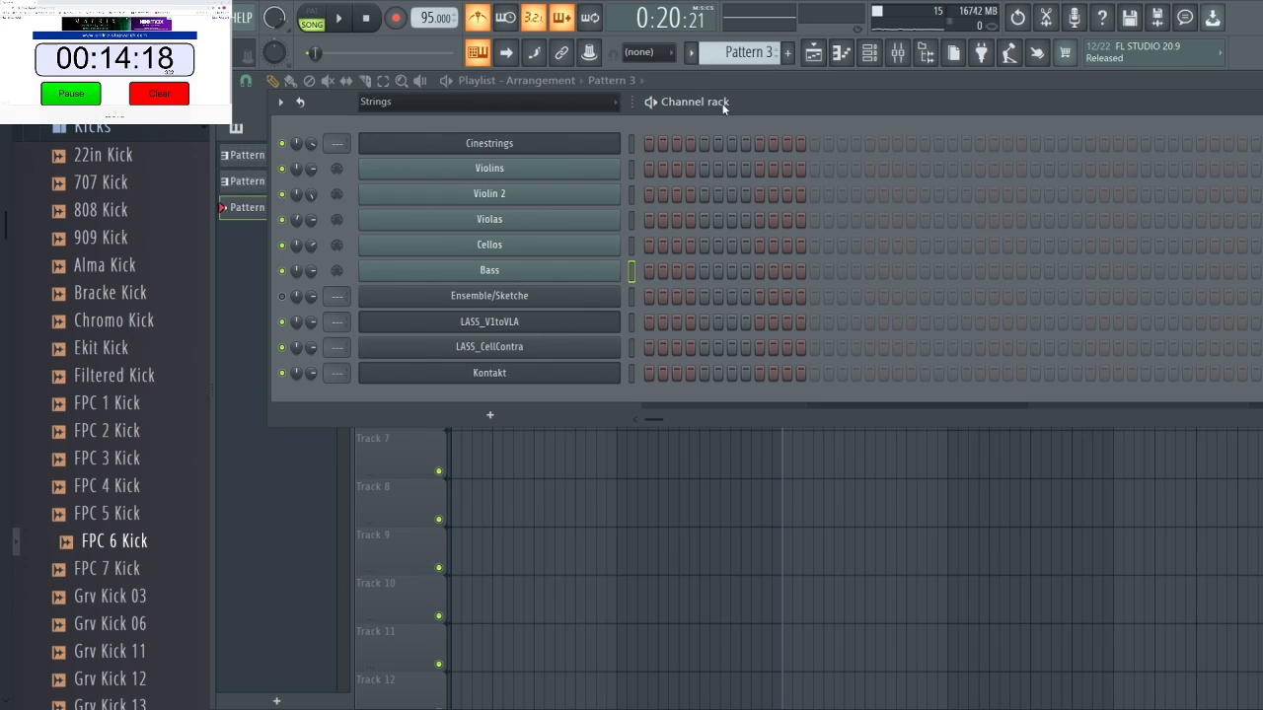
Move the channel rack clear of the playlist clips, hide it, and play the arrangement from about bar 7.
left_click_drag(794, 102, 873, 363)
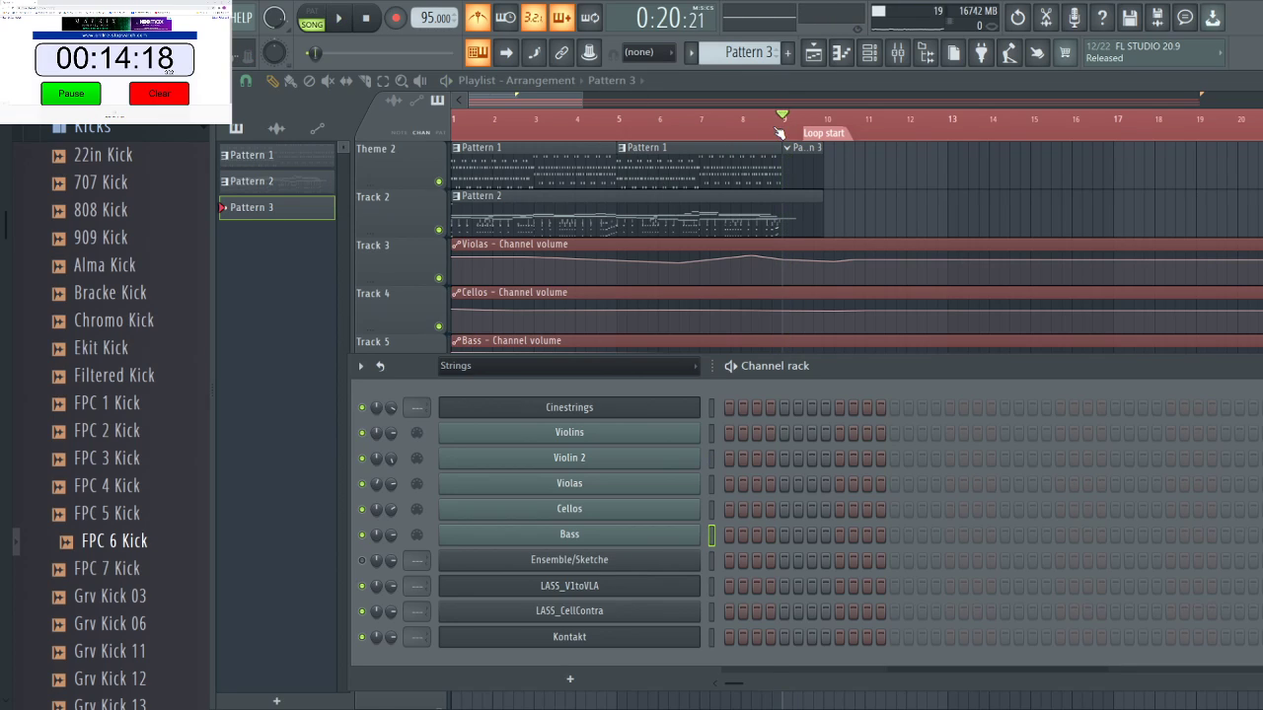
key("F6")
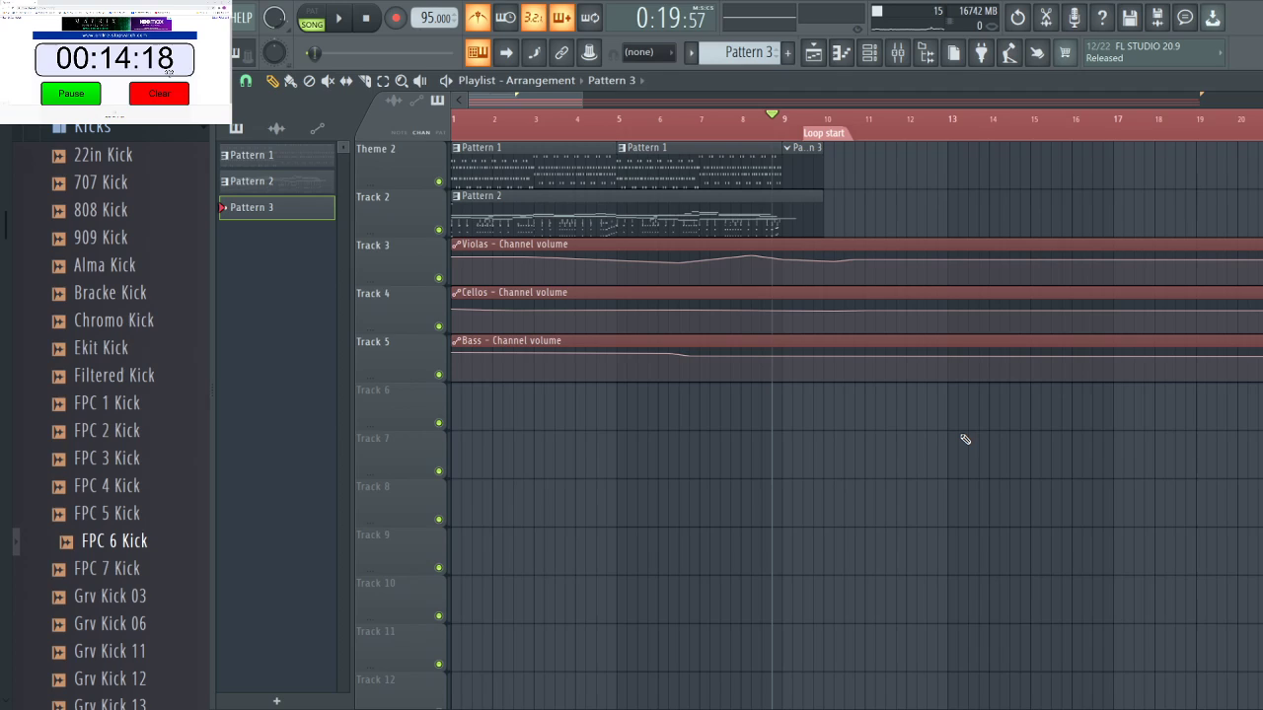
left_click(712, 118)
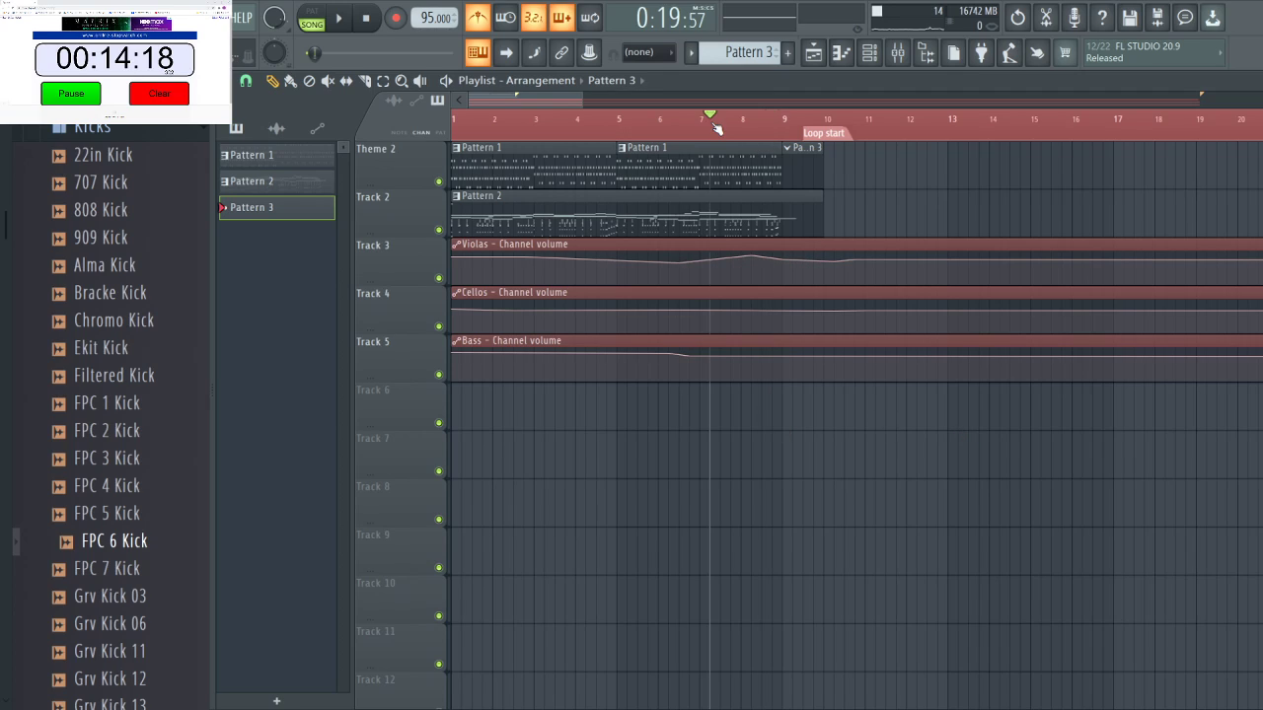
key("space")
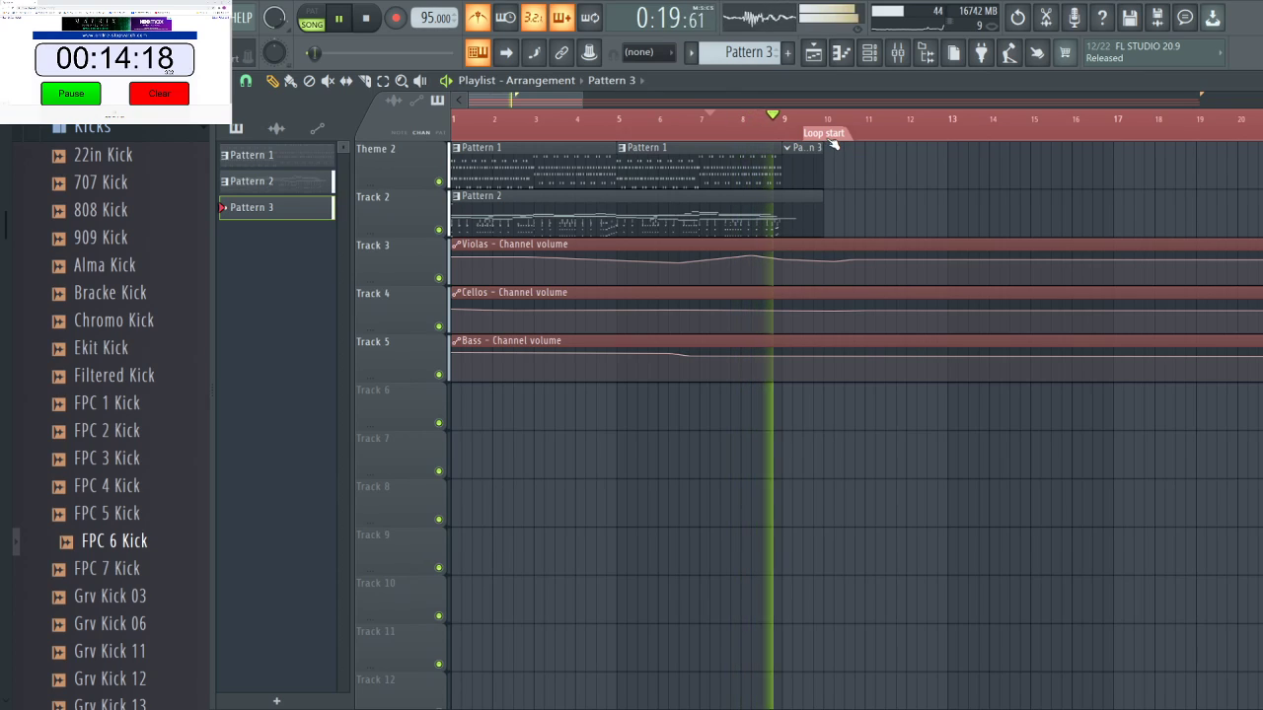
key("space")
Arm recording and record a Bass part into Pattern 3 from bar 9, redoing the first take.
left_click(782, 123)
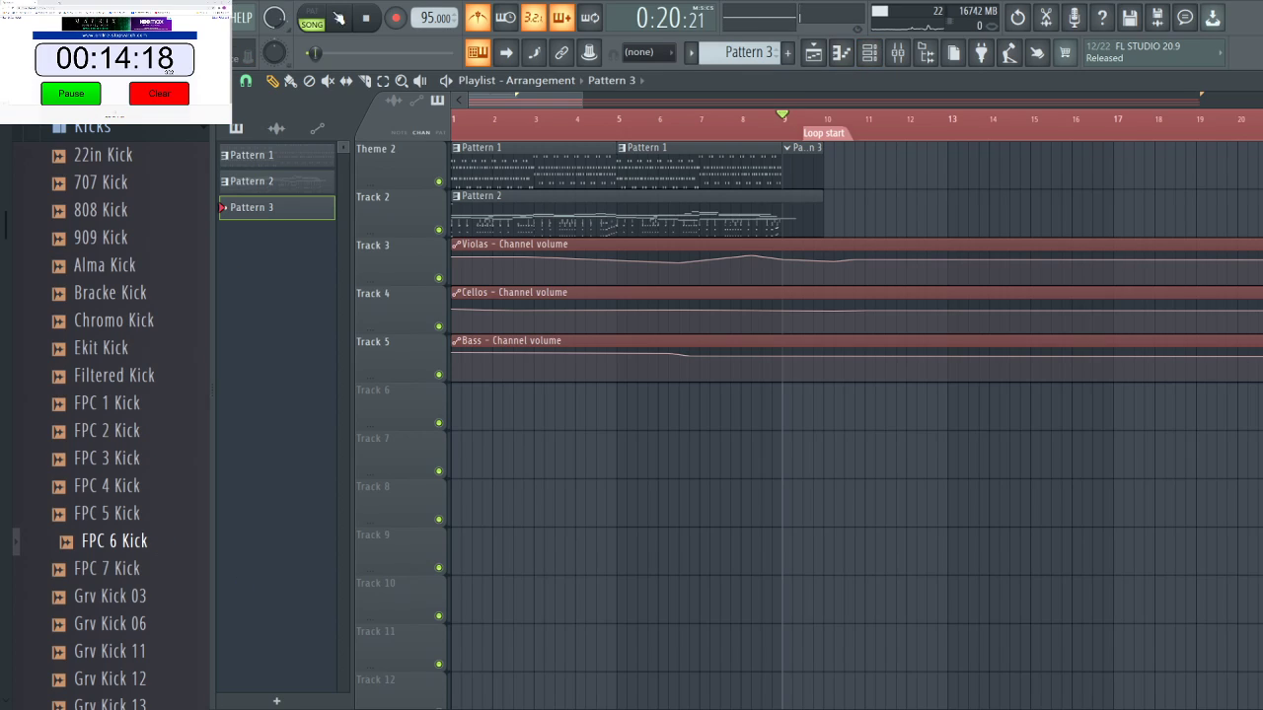
key("space")
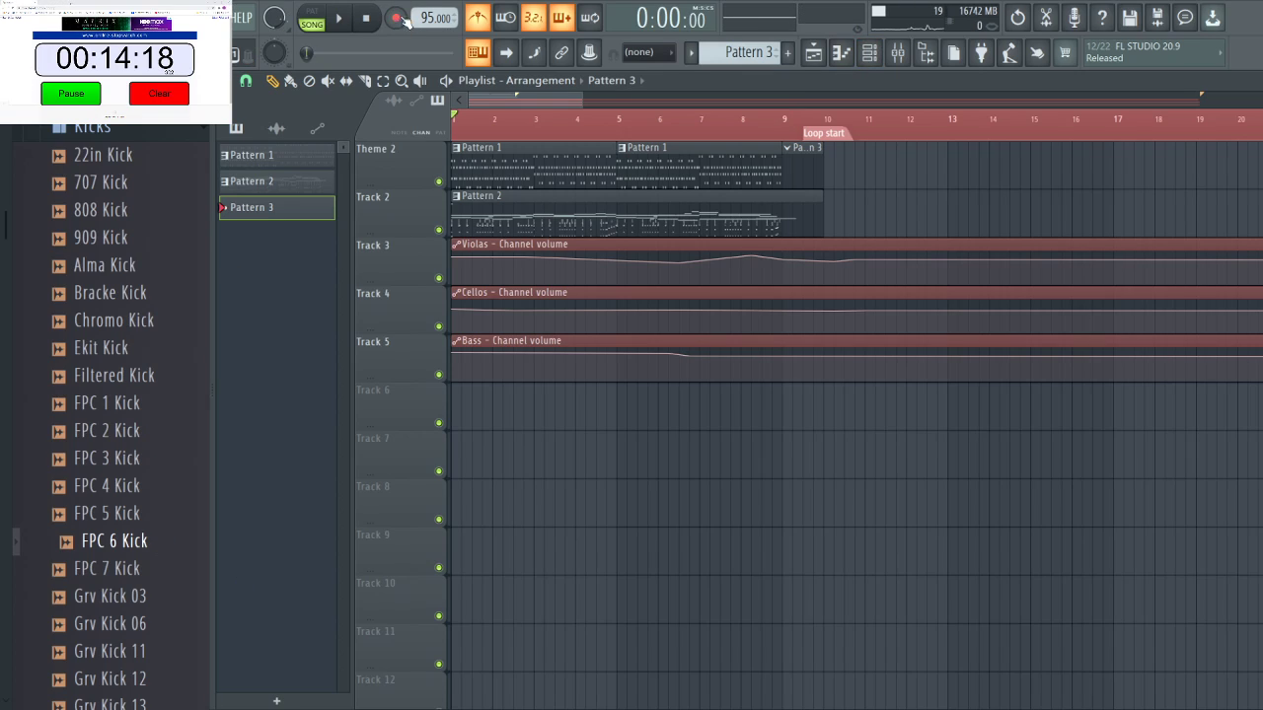
left_click(781, 126)
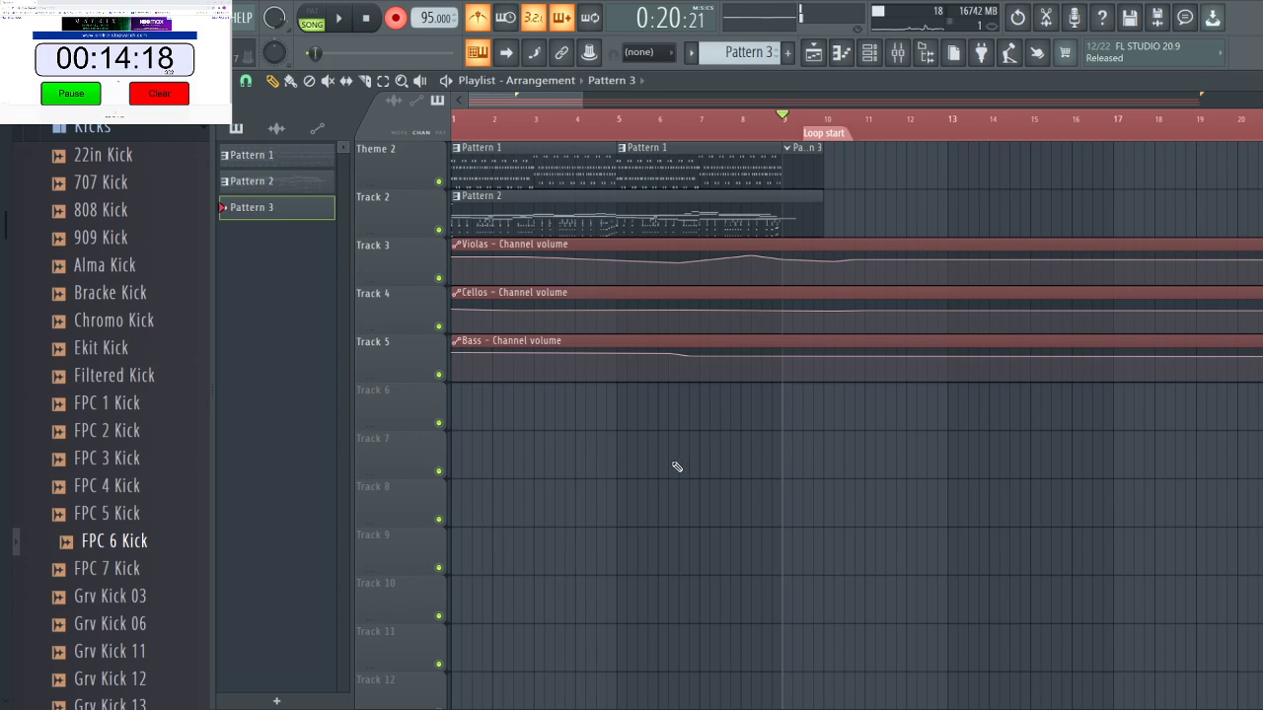
key("space")
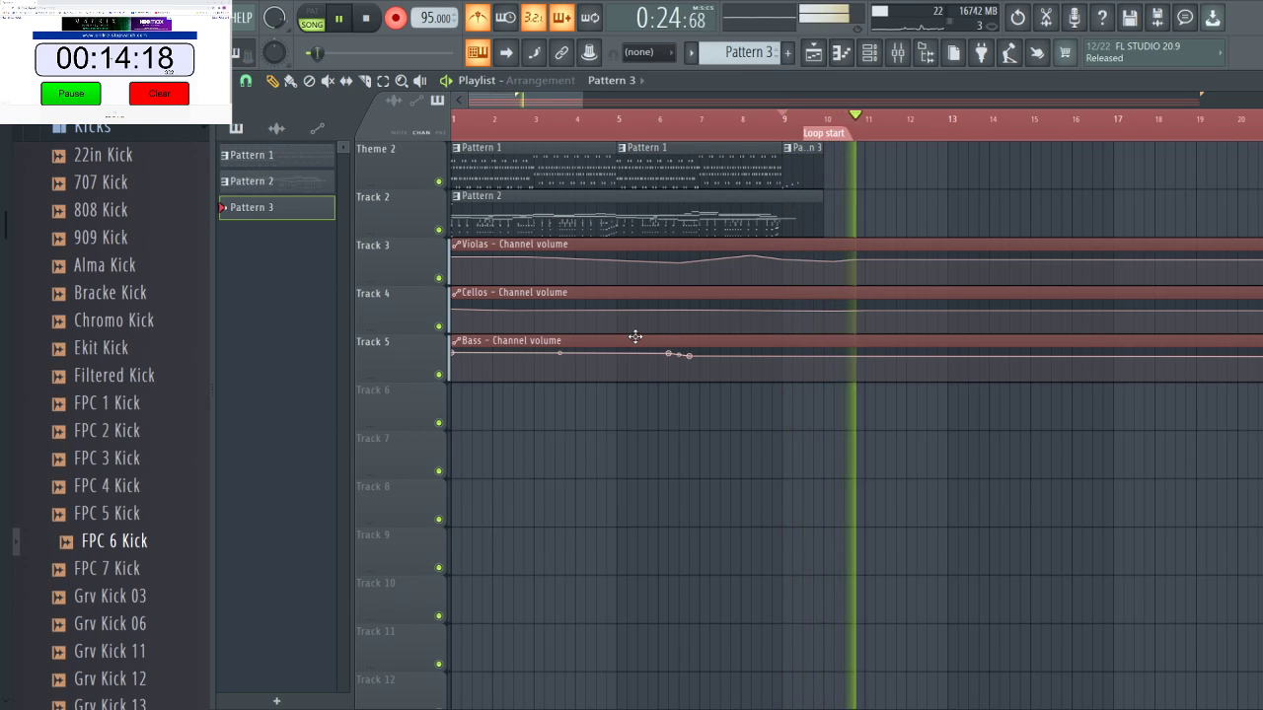
key("space")
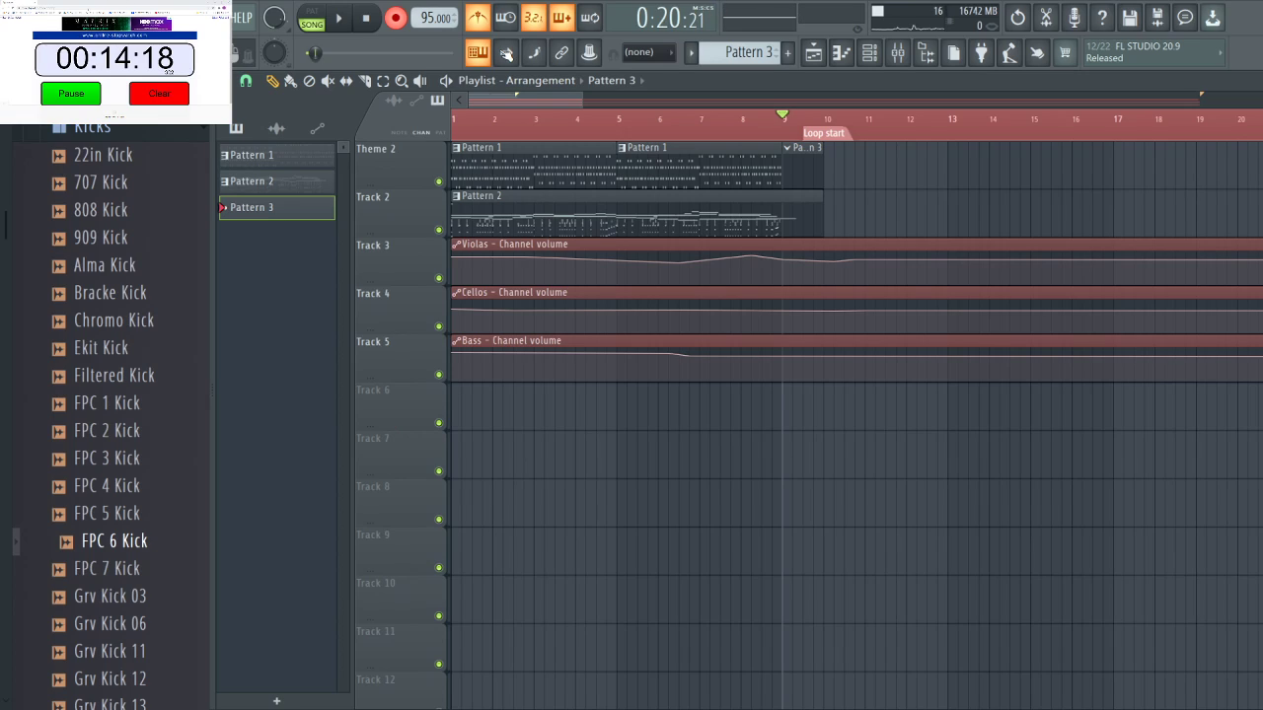
key("space")
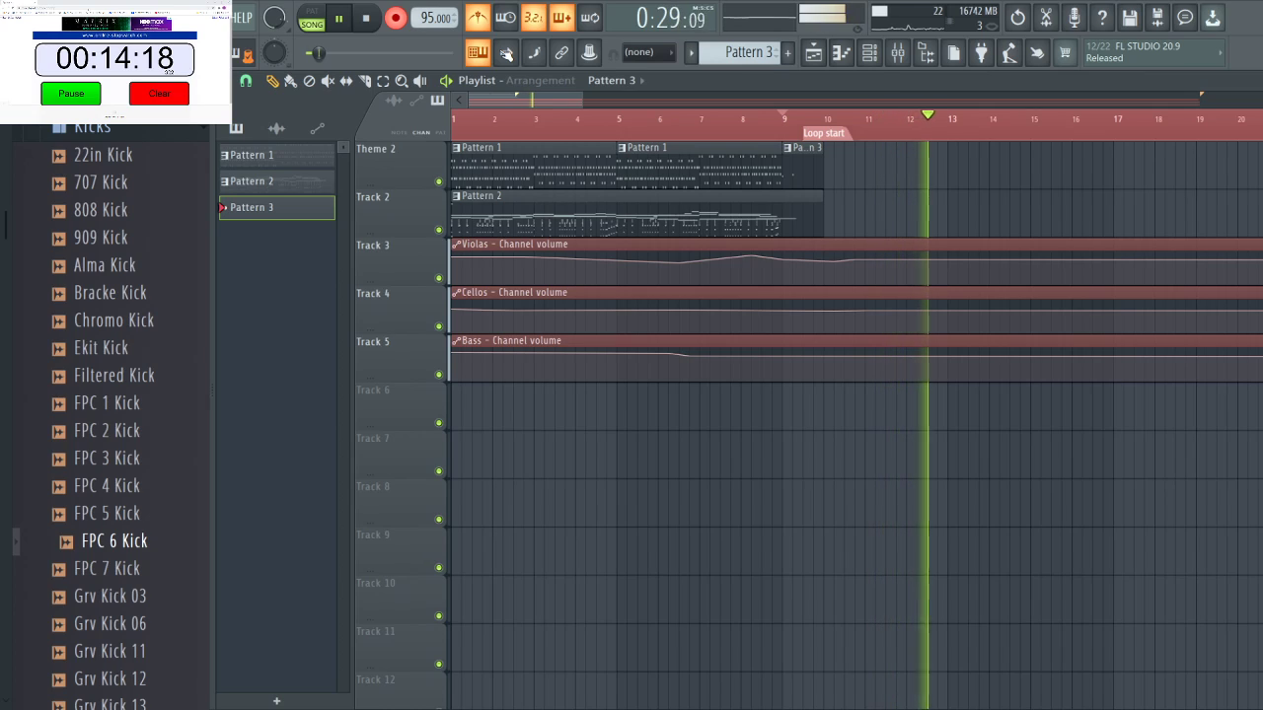
key("space")
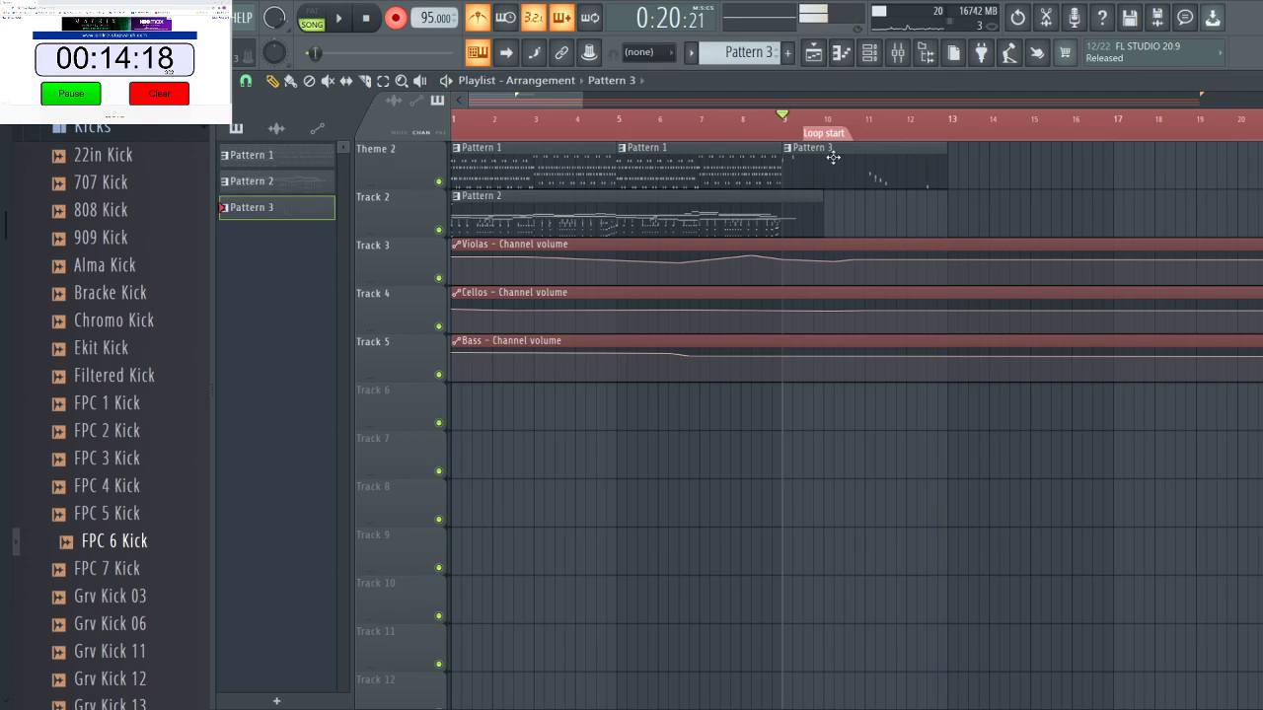
Open Pattern 3's Bass notes and copy them to the Cellos channel.
double_click(828, 170)
scroll(691, 222, "down", 5)
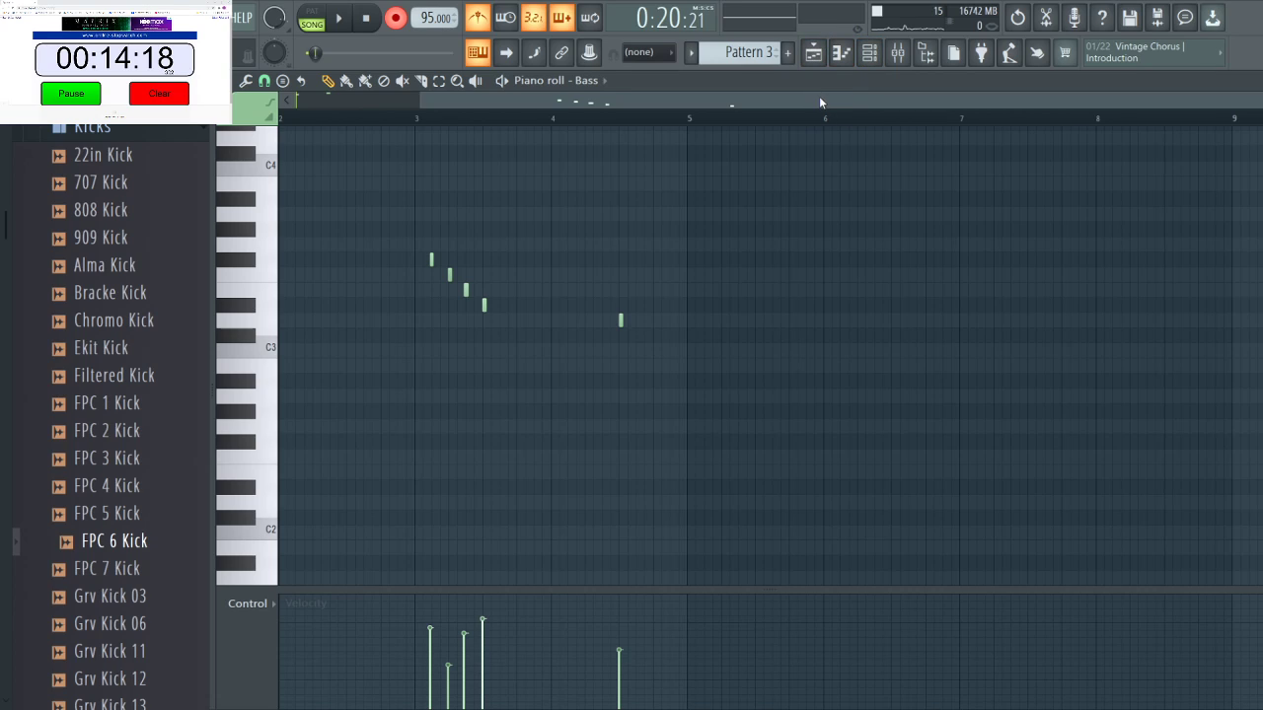
left_click(869, 52)
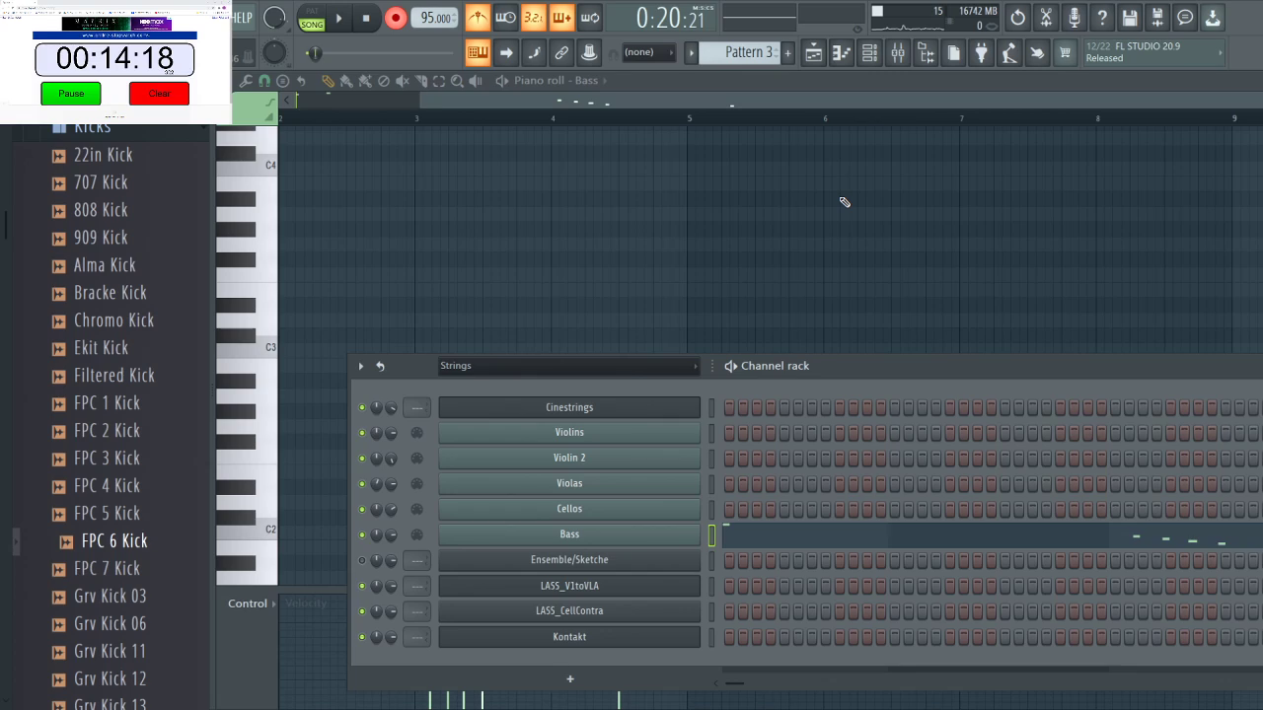
key("Up")
key("ctrl+v")
Select the Violas channel and record a melody for it into Pattern 3 from bar 9.
key("Up")
key("Up")
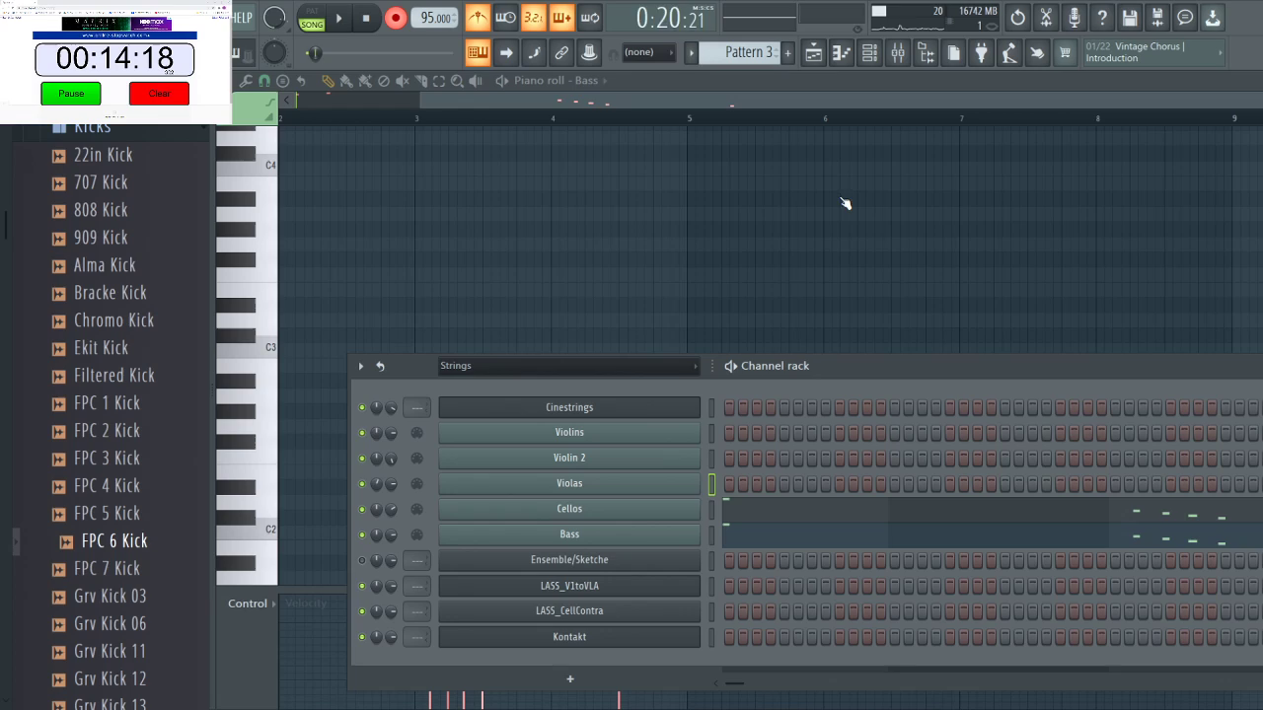
key("space")
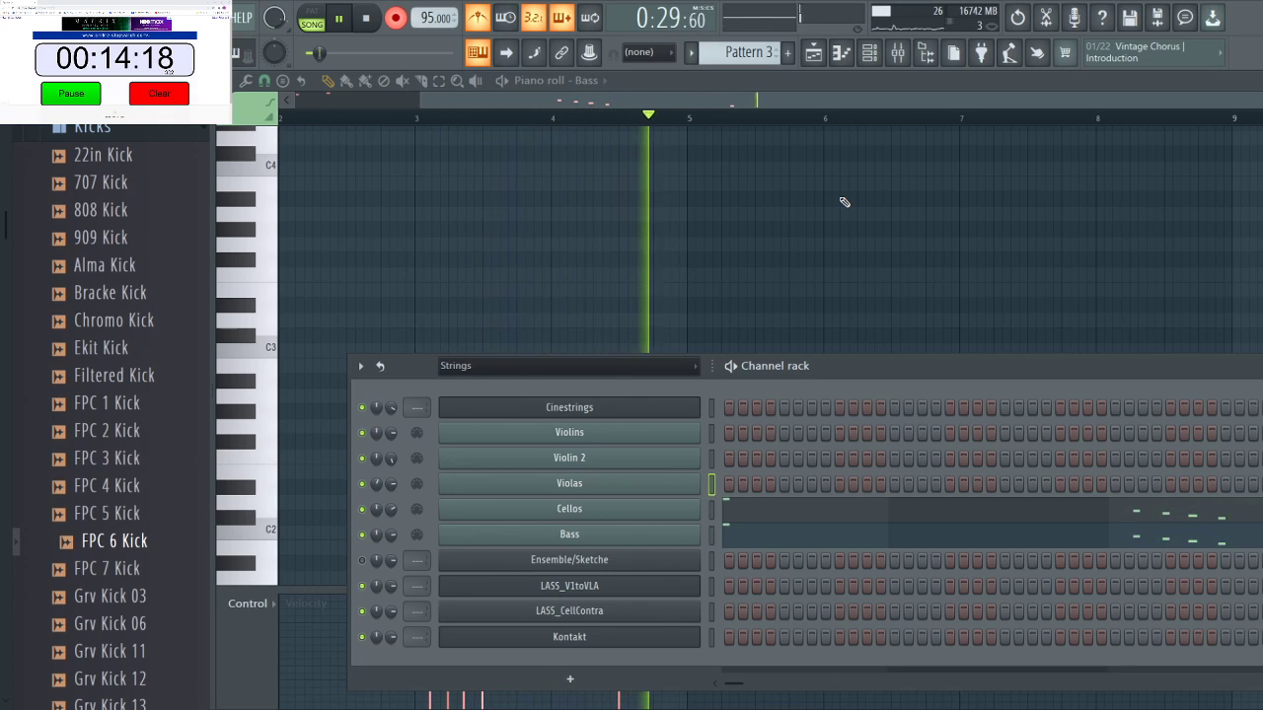
key("space")
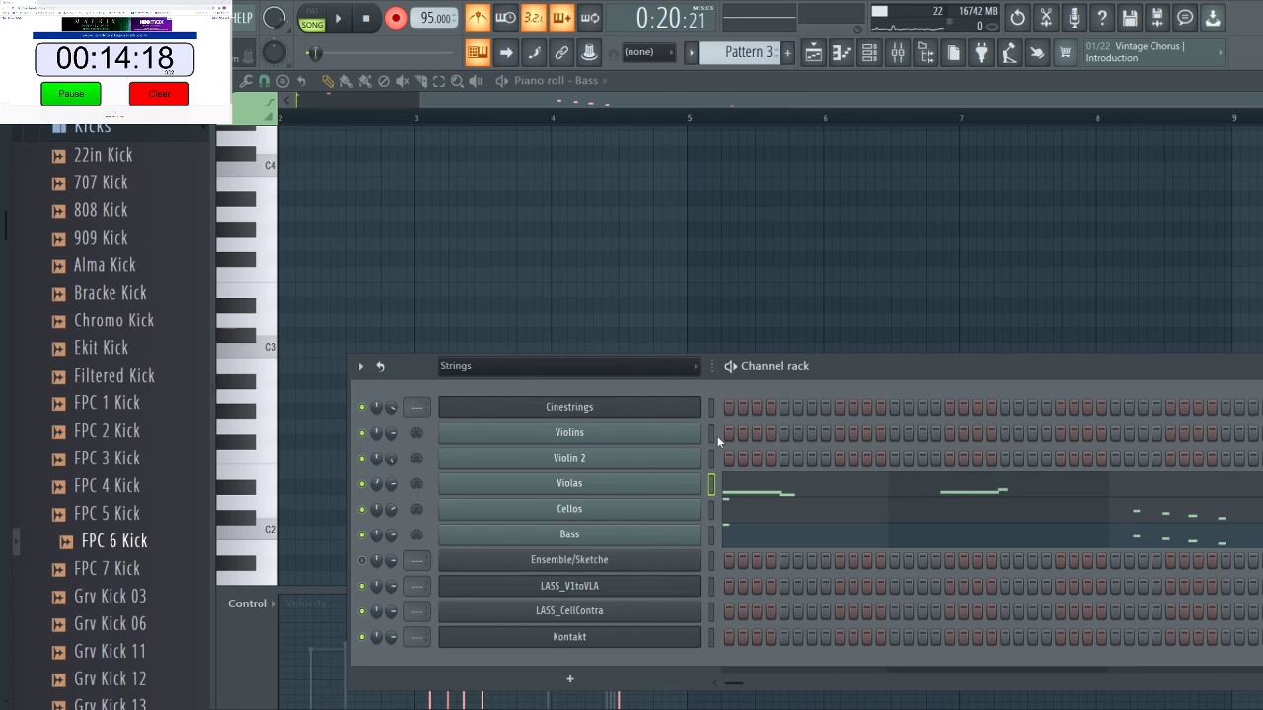
Open the recorded Violas notes, audition pitches on the keyboard, and transpose the notes down one octave.
left_click(735, 490)
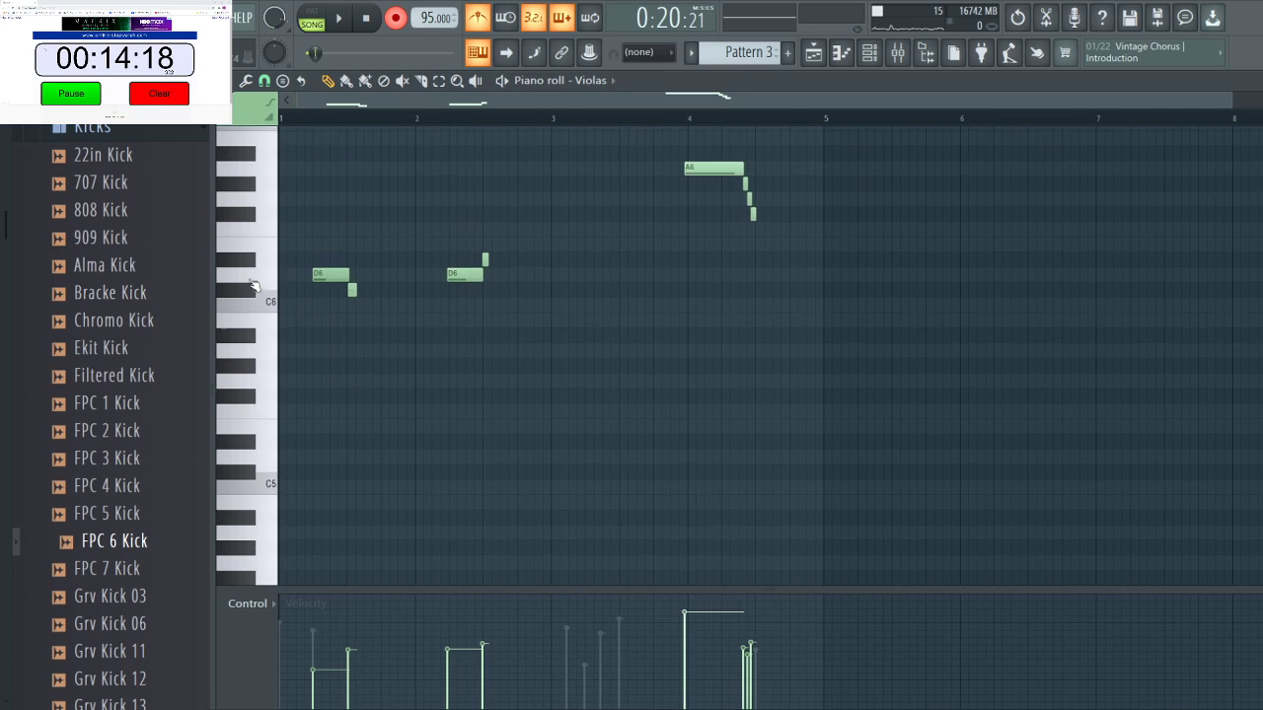
left_click(253, 286)
left_click(274, 506)
left_click(245, 444)
left_click(244, 390)
left_click(264, 456)
left_click(248, 474)
key("ctrl+Down")
left_click(248, 474)
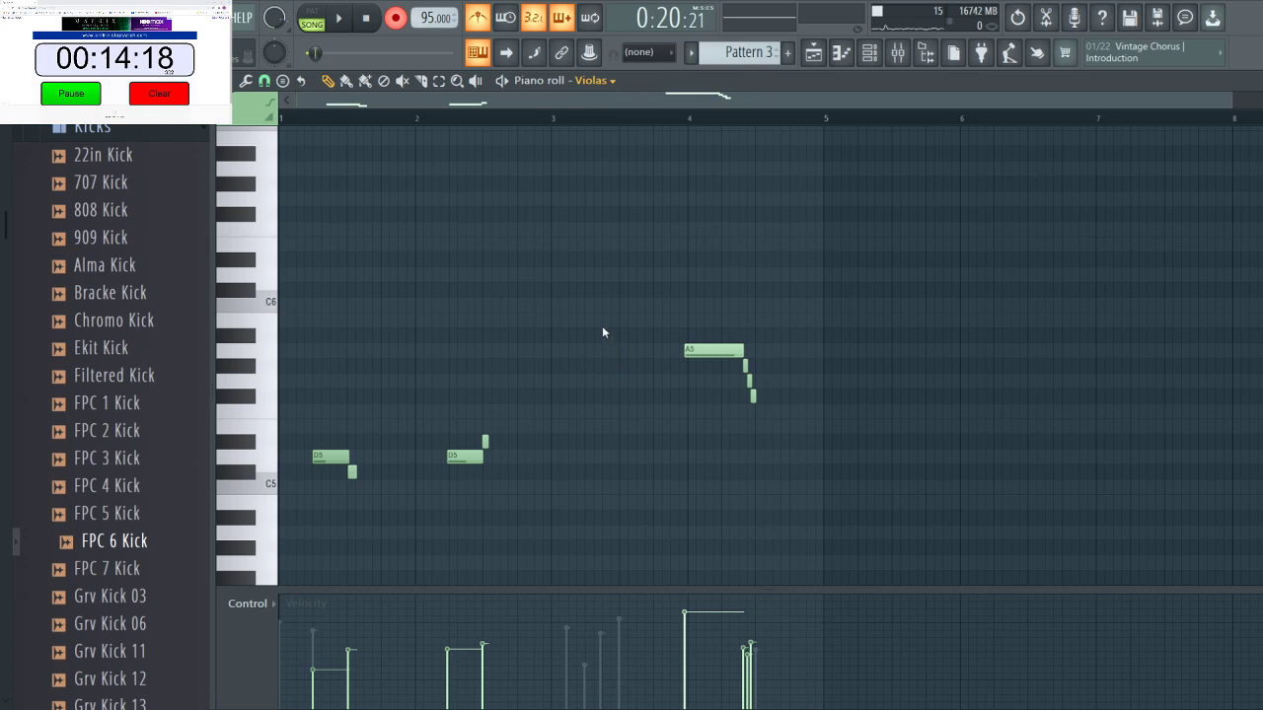
Switch the piano roll to Violin 2 and record a melody for it into Pattern 3 from bar 9.
key("Up")
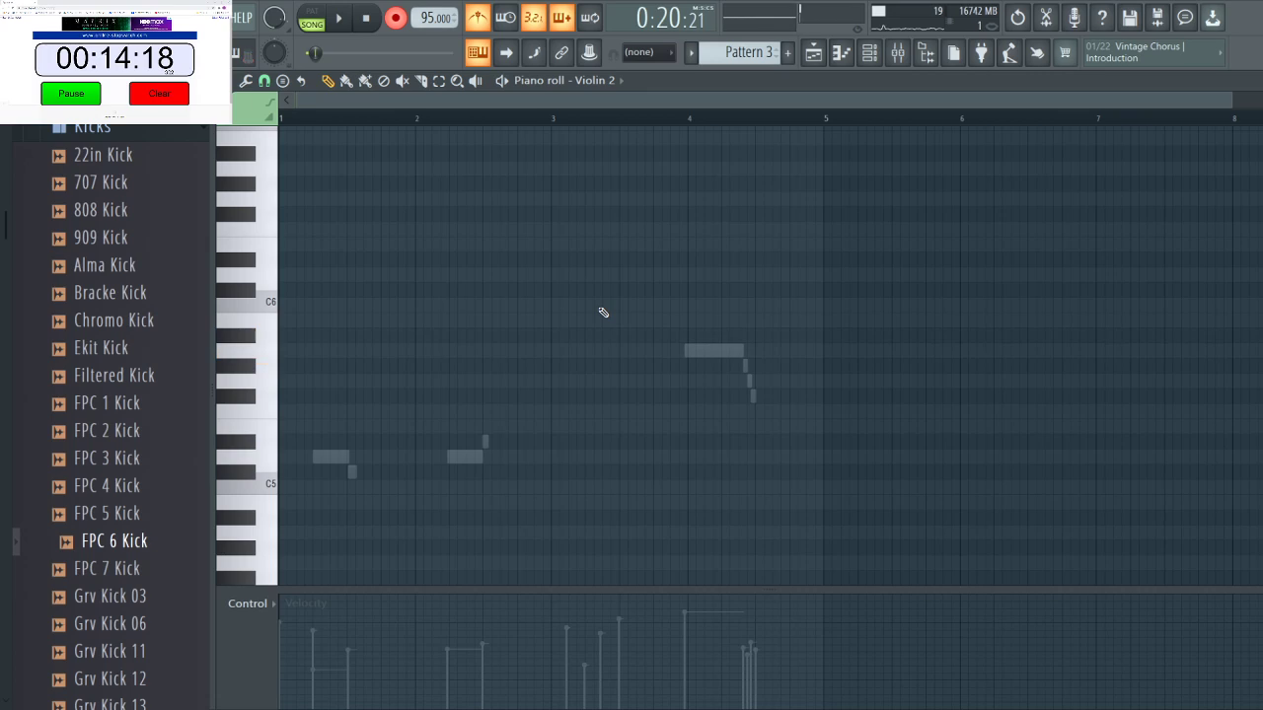
key("space")
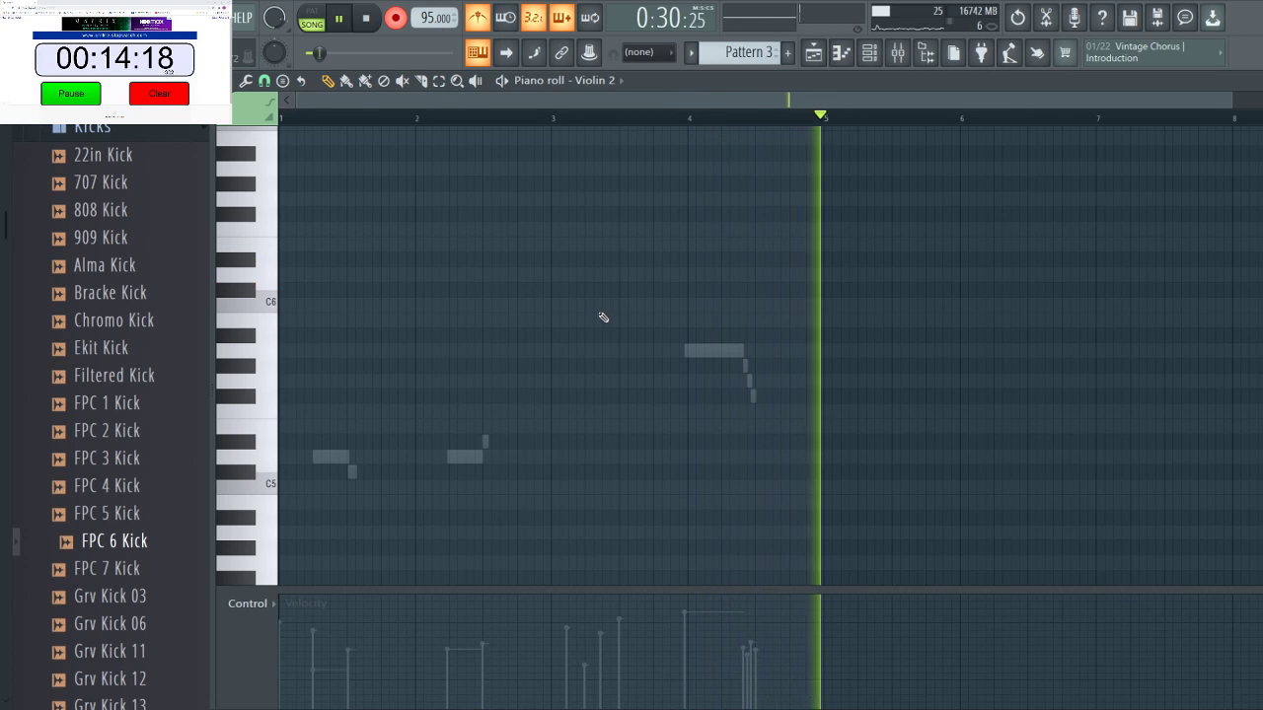
key("space")
Add a very short C2 note at the start of the Violin 2 part.
scroll(449, 370, "down", 4)
scroll(322, 502, "down", 3)
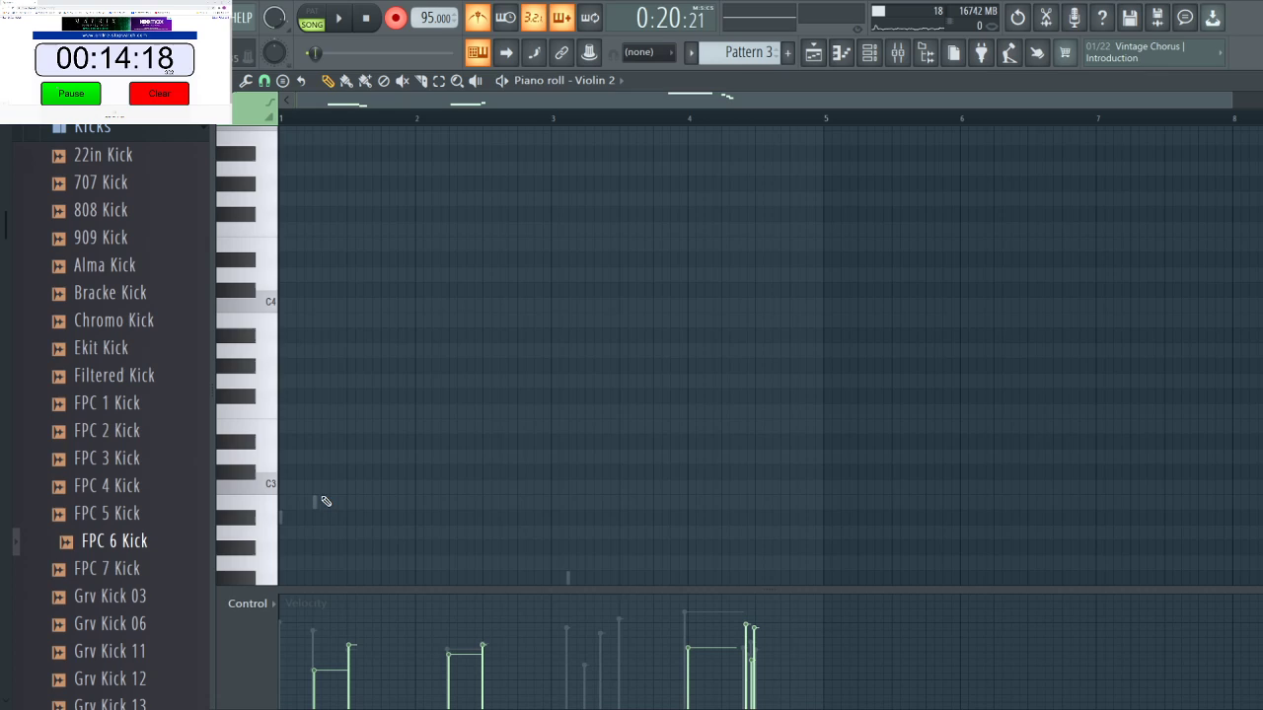
left_click(300, 444)
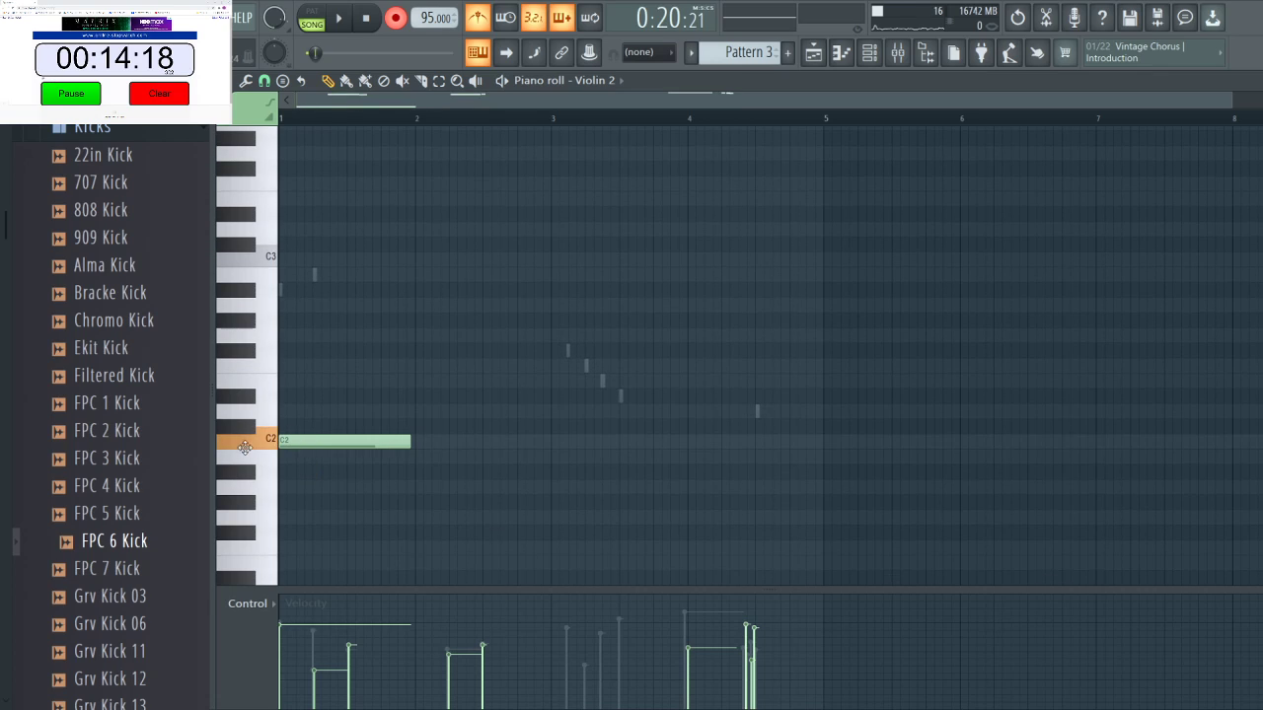
left_click_drag(406, 442, 283, 463)
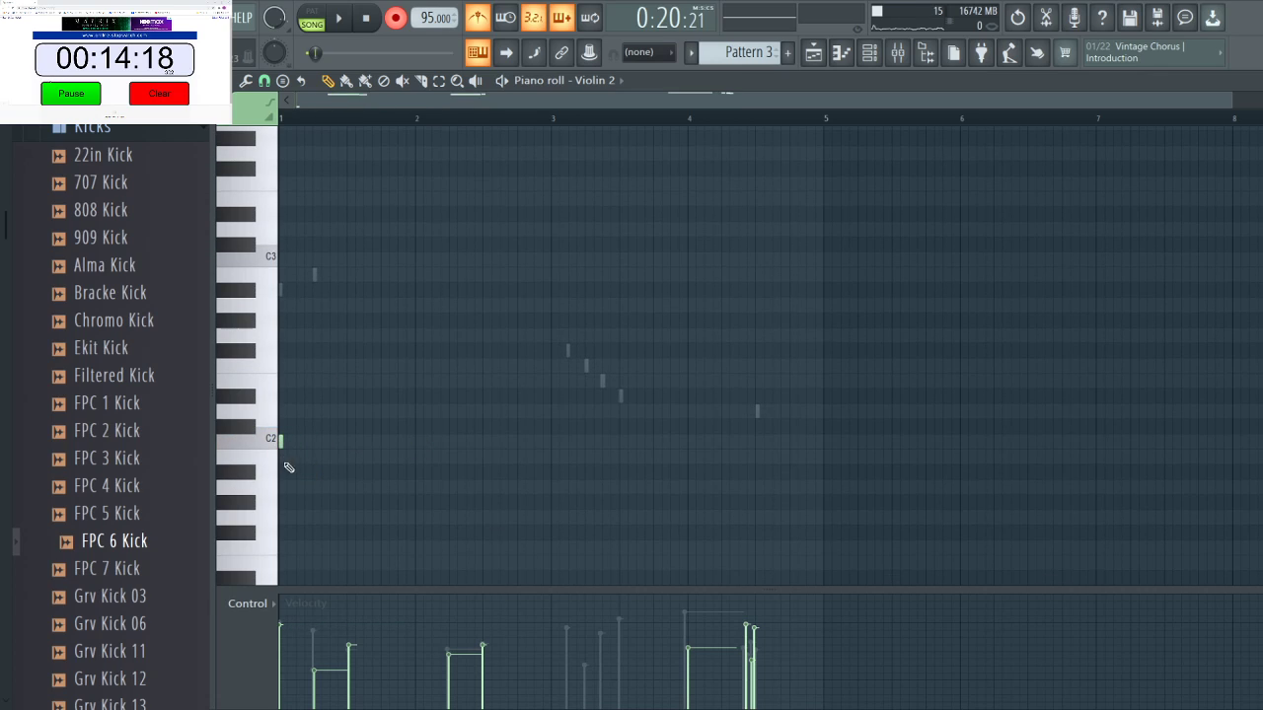
scroll(375, 456, "up", 8)
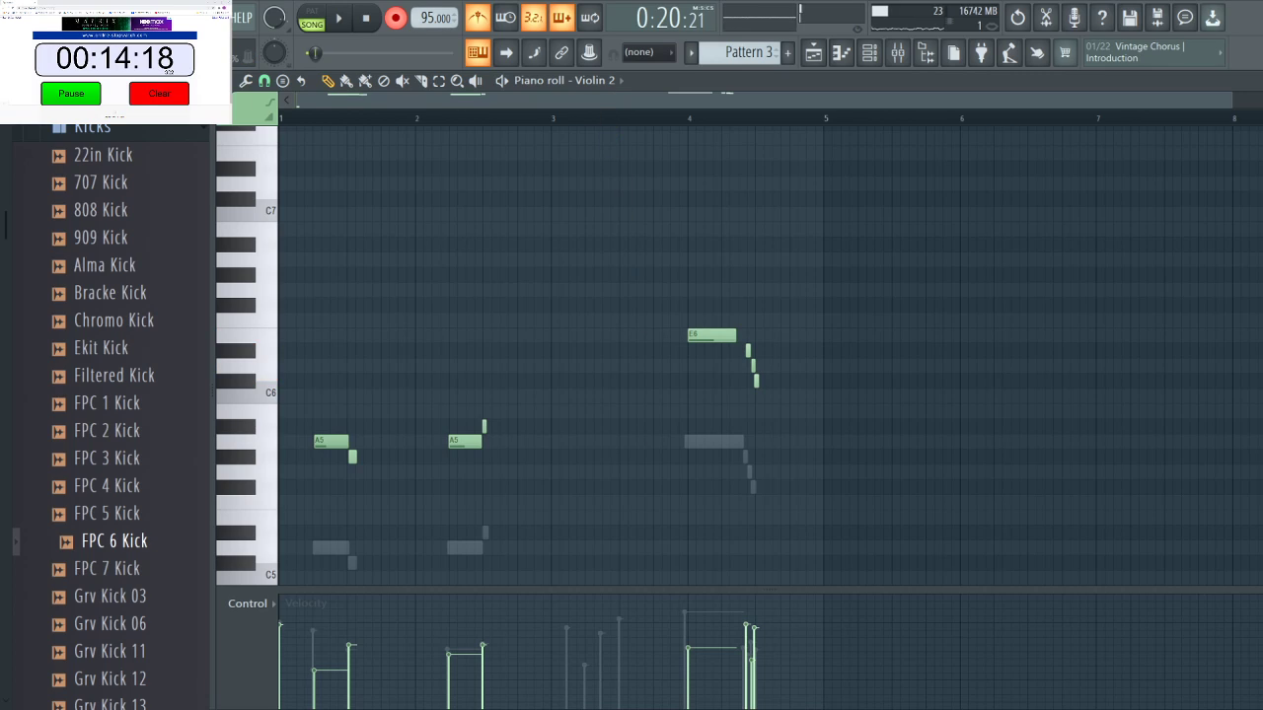
Record a higher layer over the Violin 2 melody and transpose its phrase in bar 4 down two semitones to G6.
key("space")
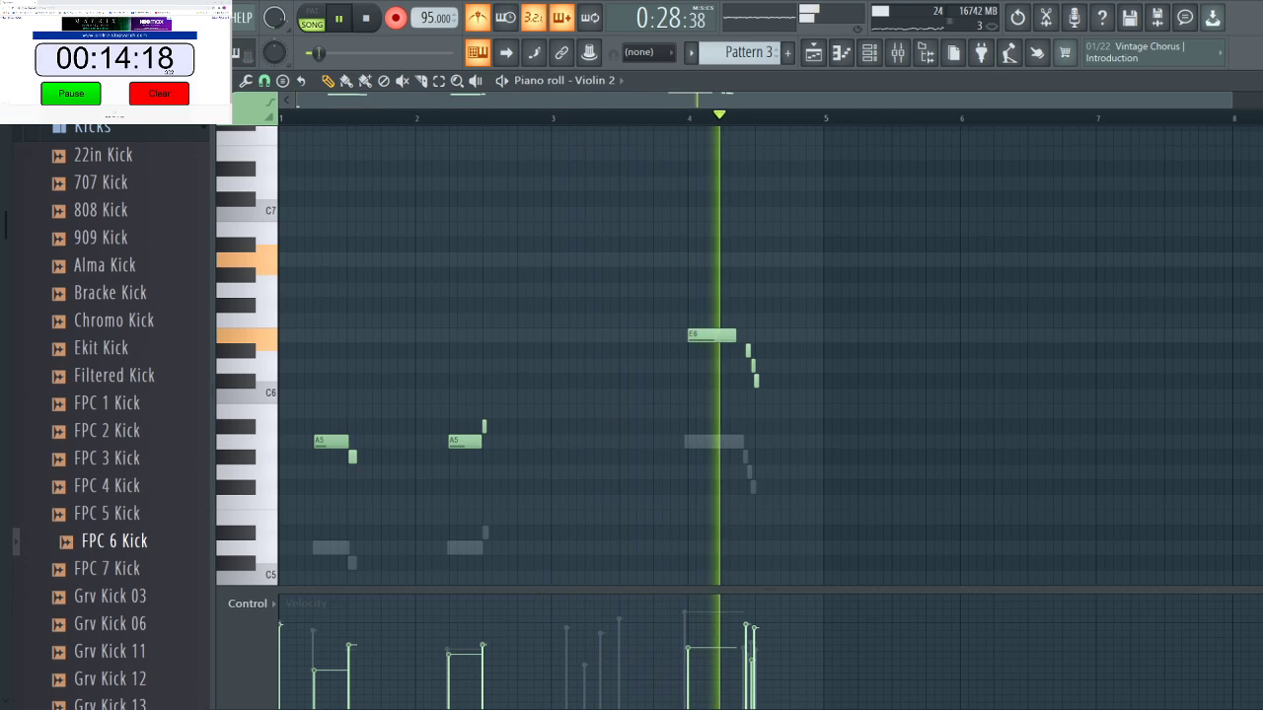
key("space")
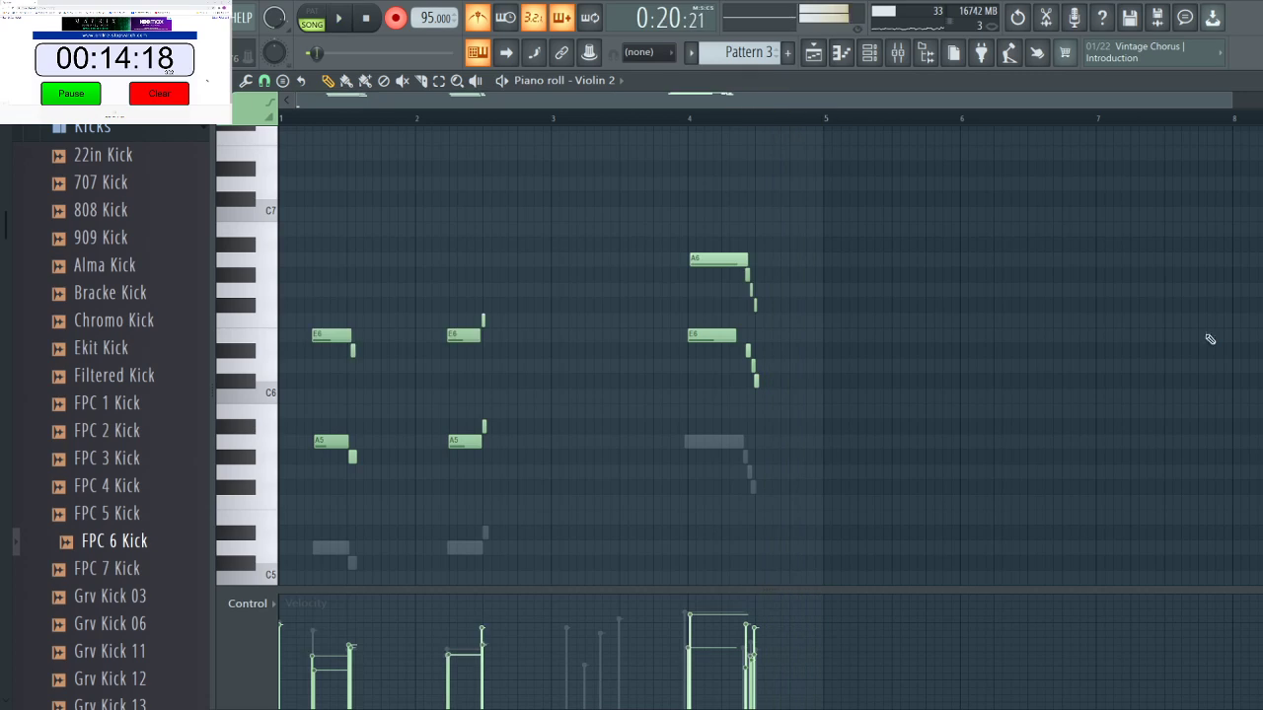
left_click(439, 80)
left_click_drag(656, 208, 801, 298)
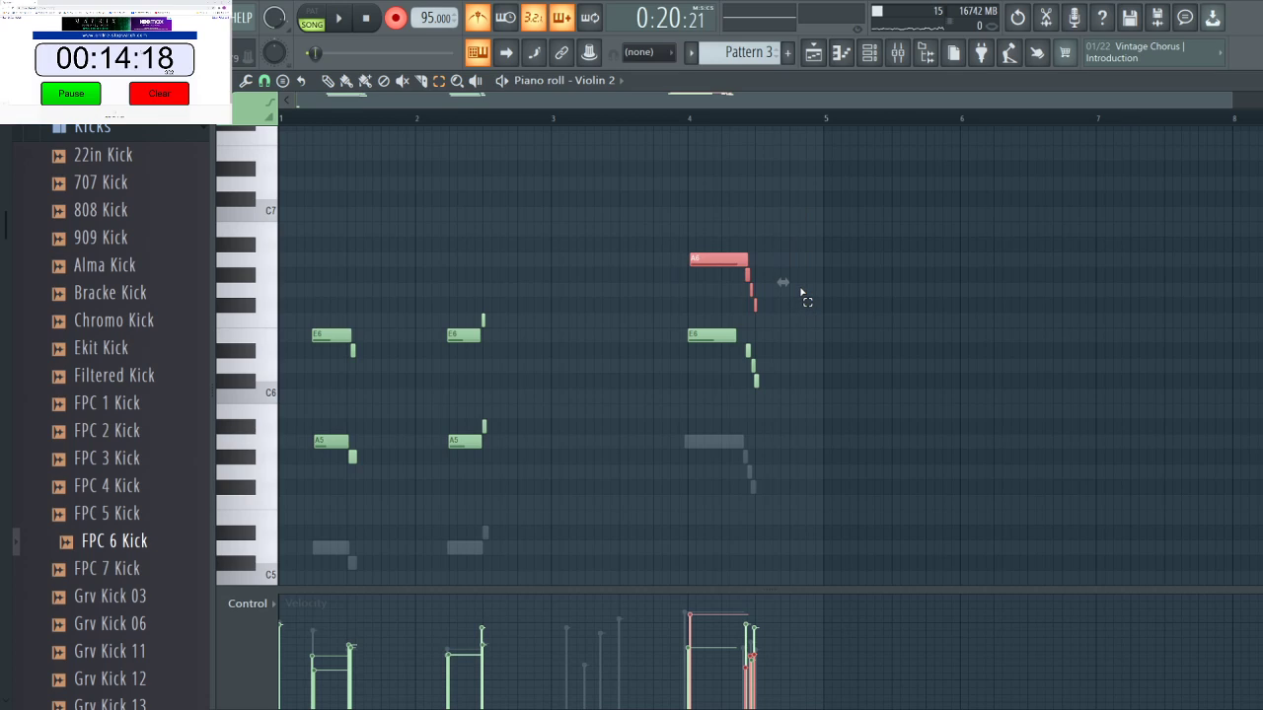
key("Down")
key("Down")
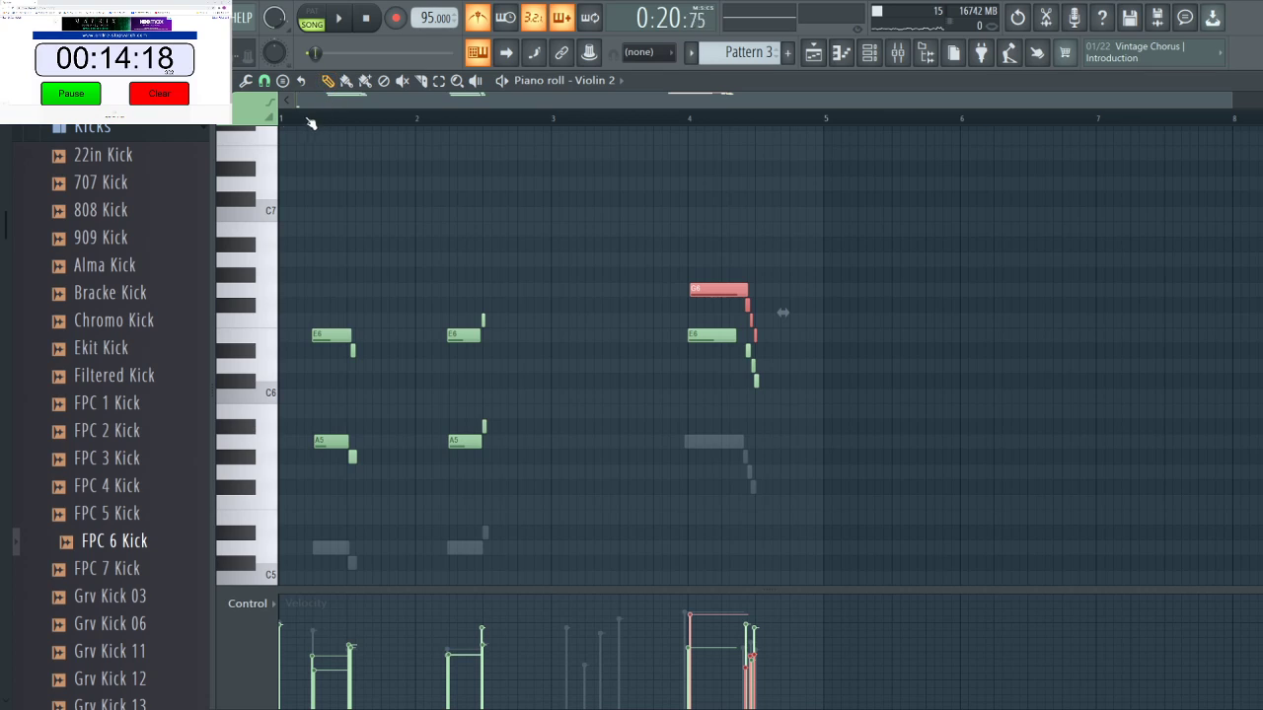
Play back the string parts while looking through the Strings, Woods and Unsorted channel groups.
key("space")
left_click(932, 55)
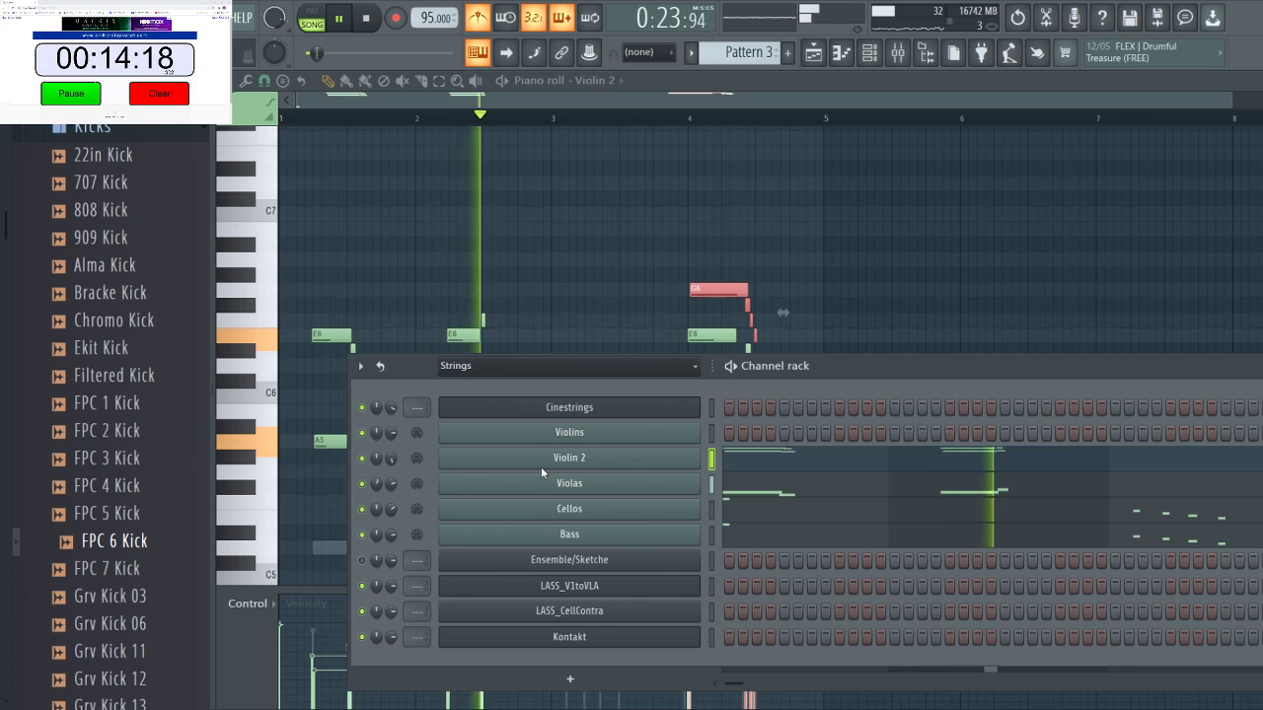
key("Page_Down")
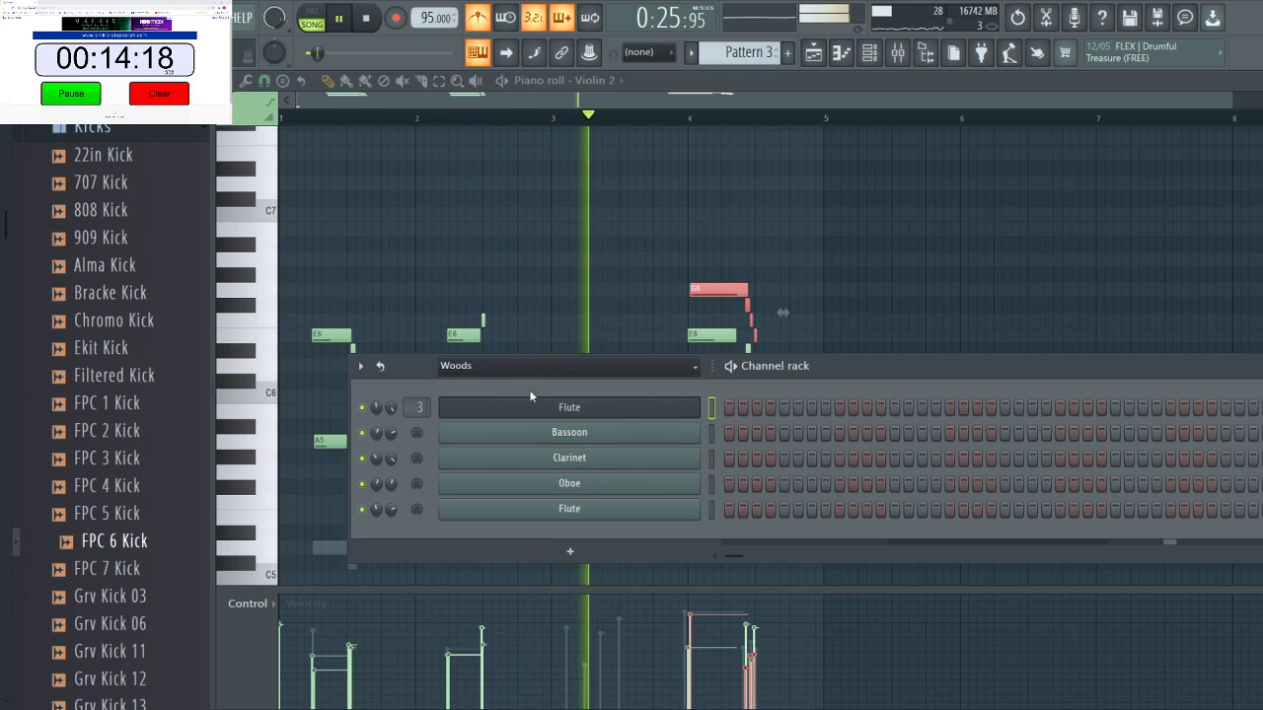
key("Page_Down")
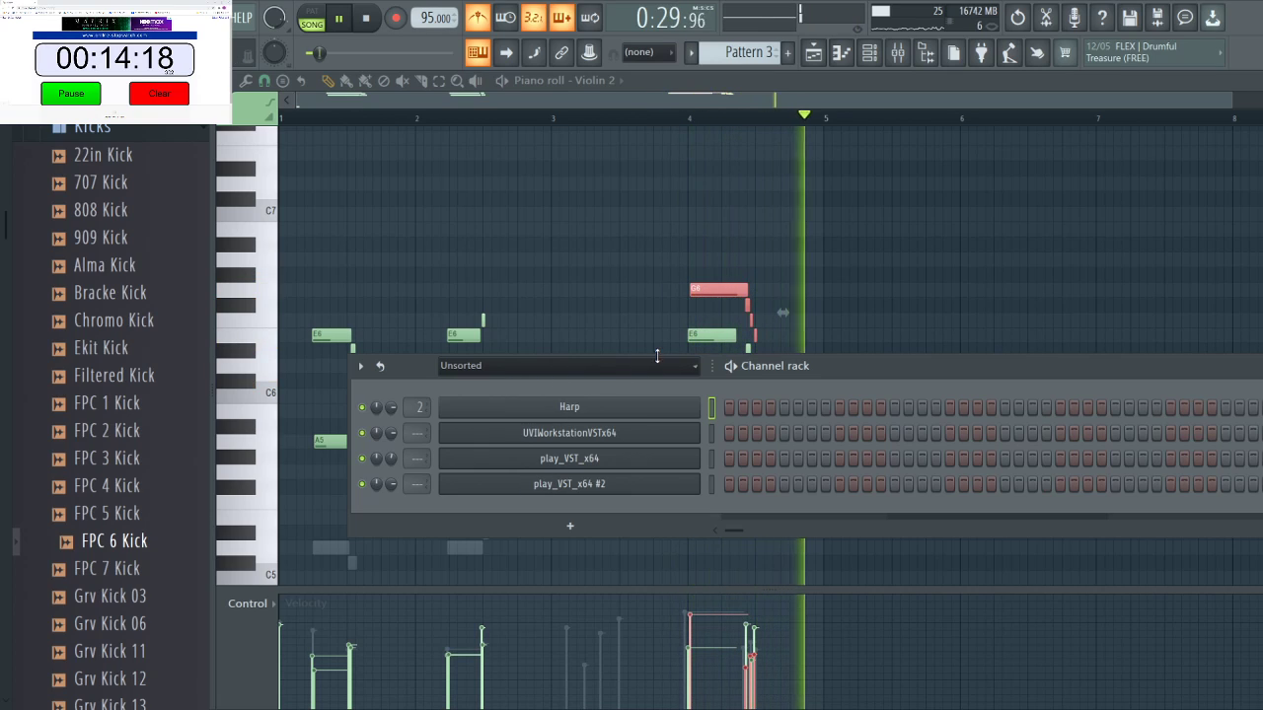
key("space")
key("F6")
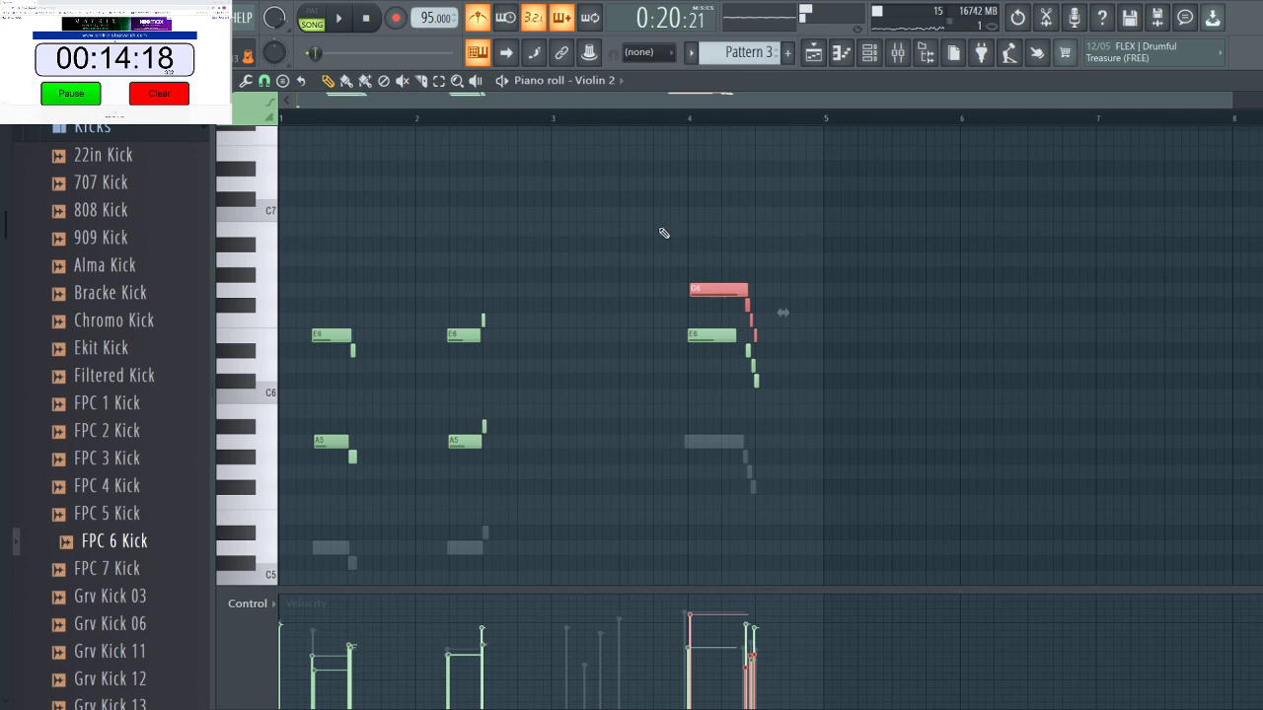
key("F6")
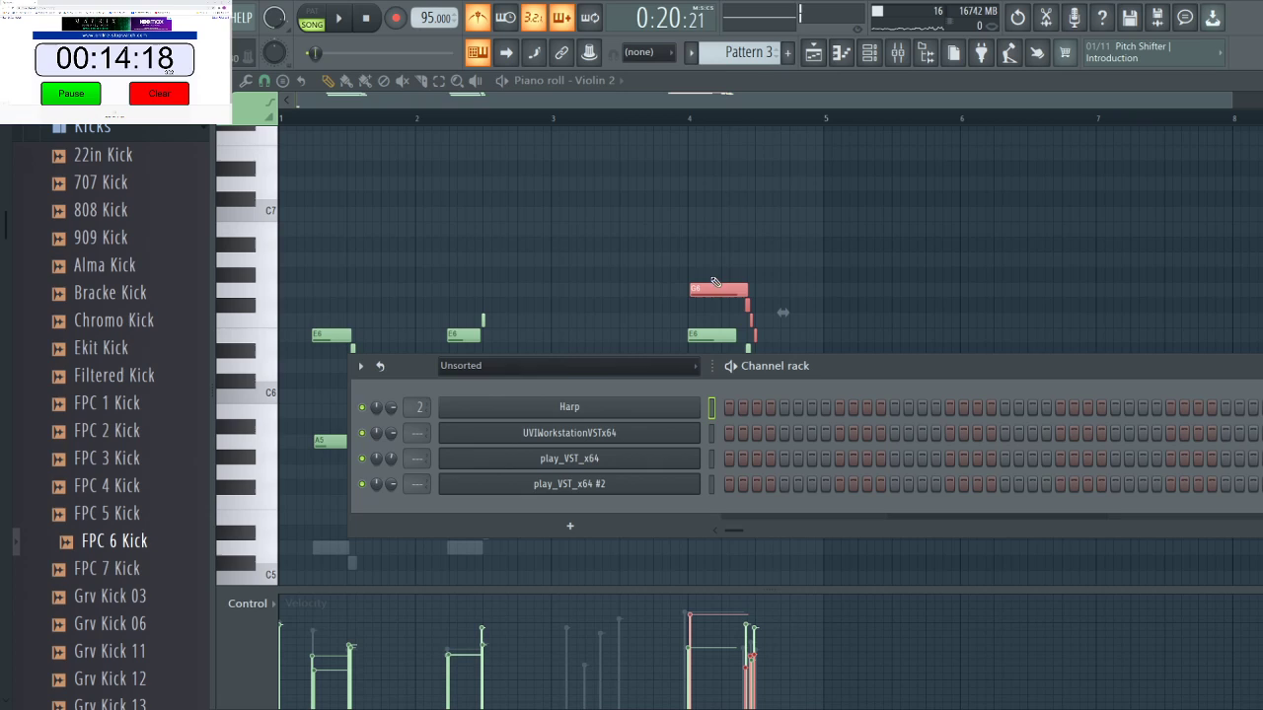
Copy the upper Violin 2 notes together with the E6 phrase in bar 4, and delete the higher layer from Violin 2.
left_click(440, 82)
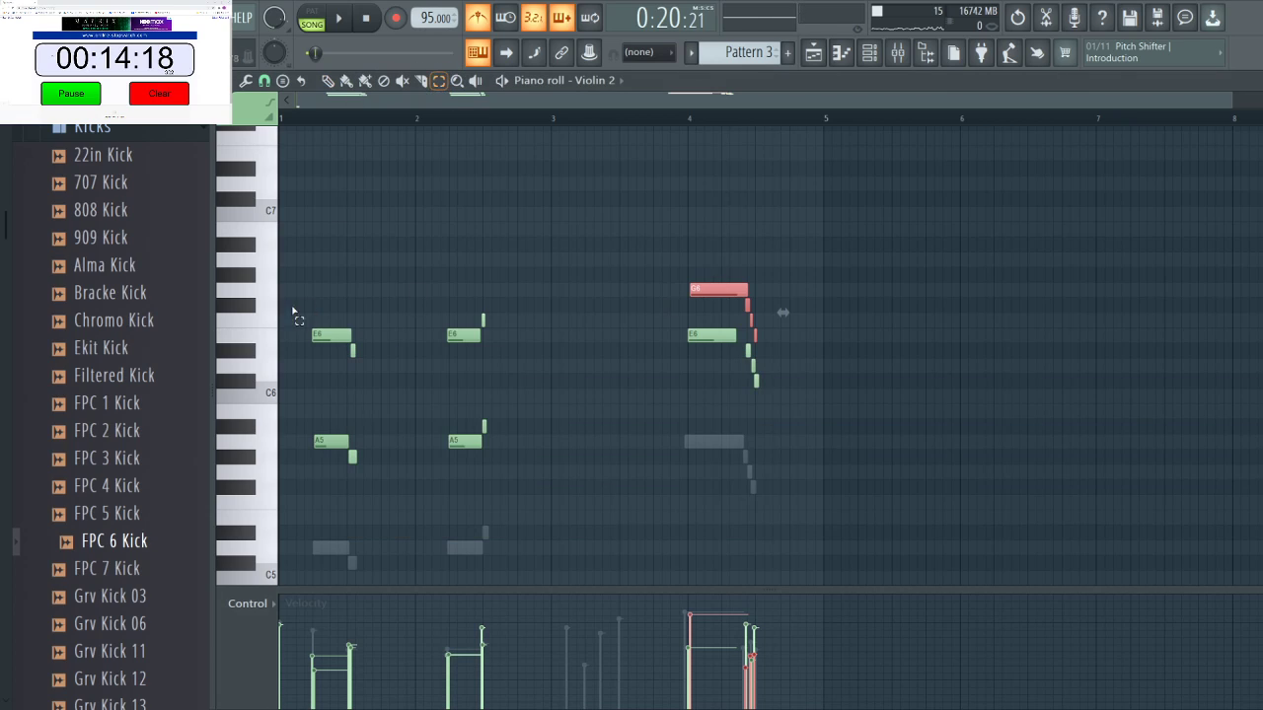
left_click_drag(289, 226, 834, 391)
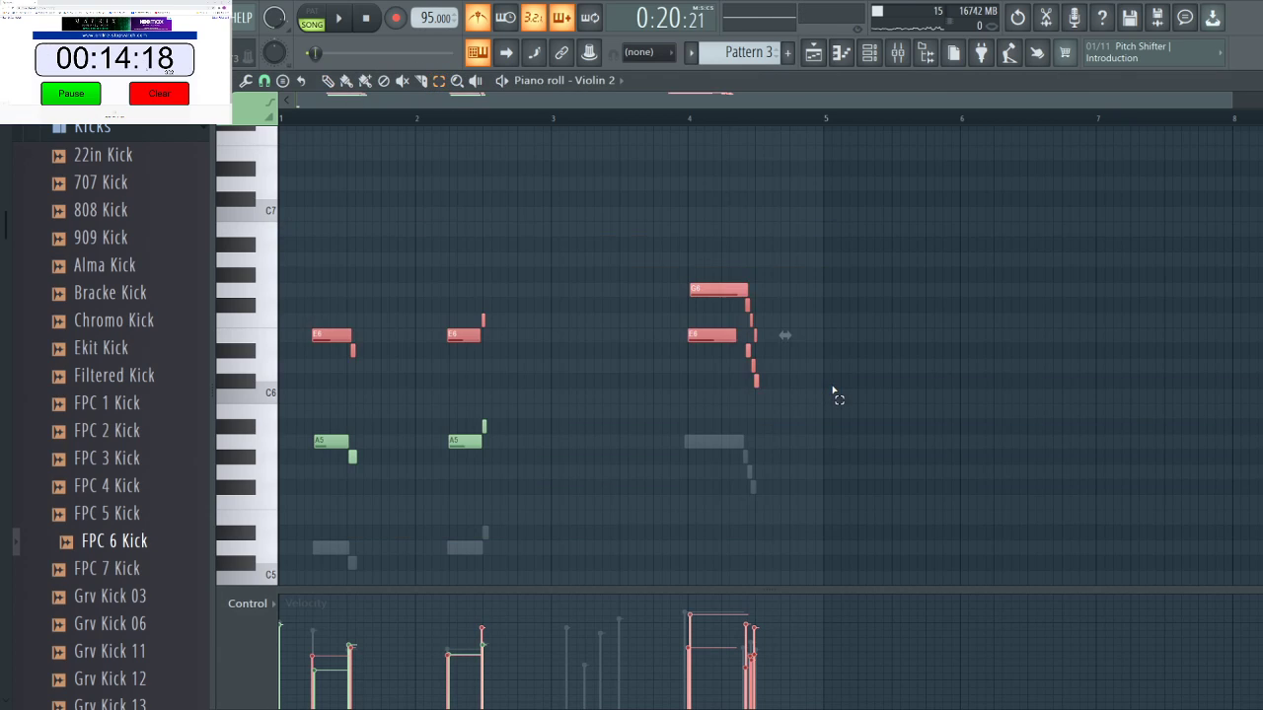
left_click_drag(328, 275, 559, 422)
key("Delete")
left_click_drag(659, 255, 779, 317)
key("Delete")
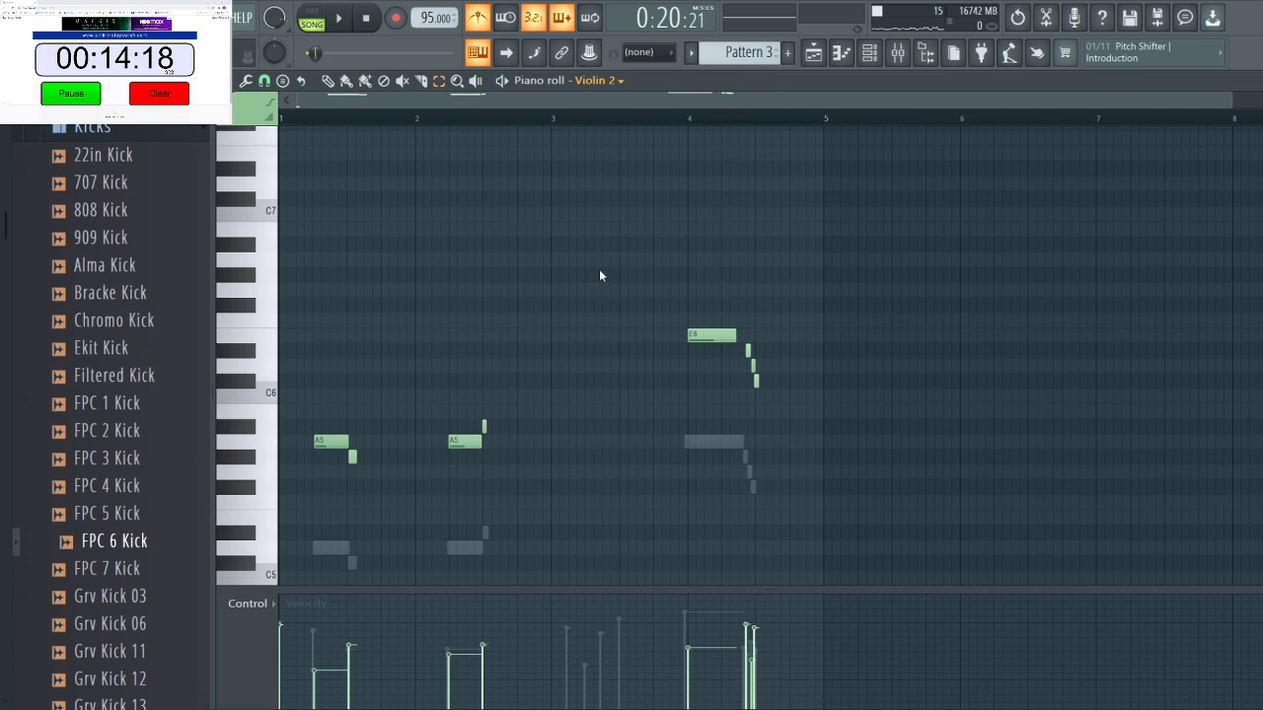
Paste the copied notes into the Violins channel and delete the lower E6 phrase in bar 4.
key("Up")
key("ctrl+v")
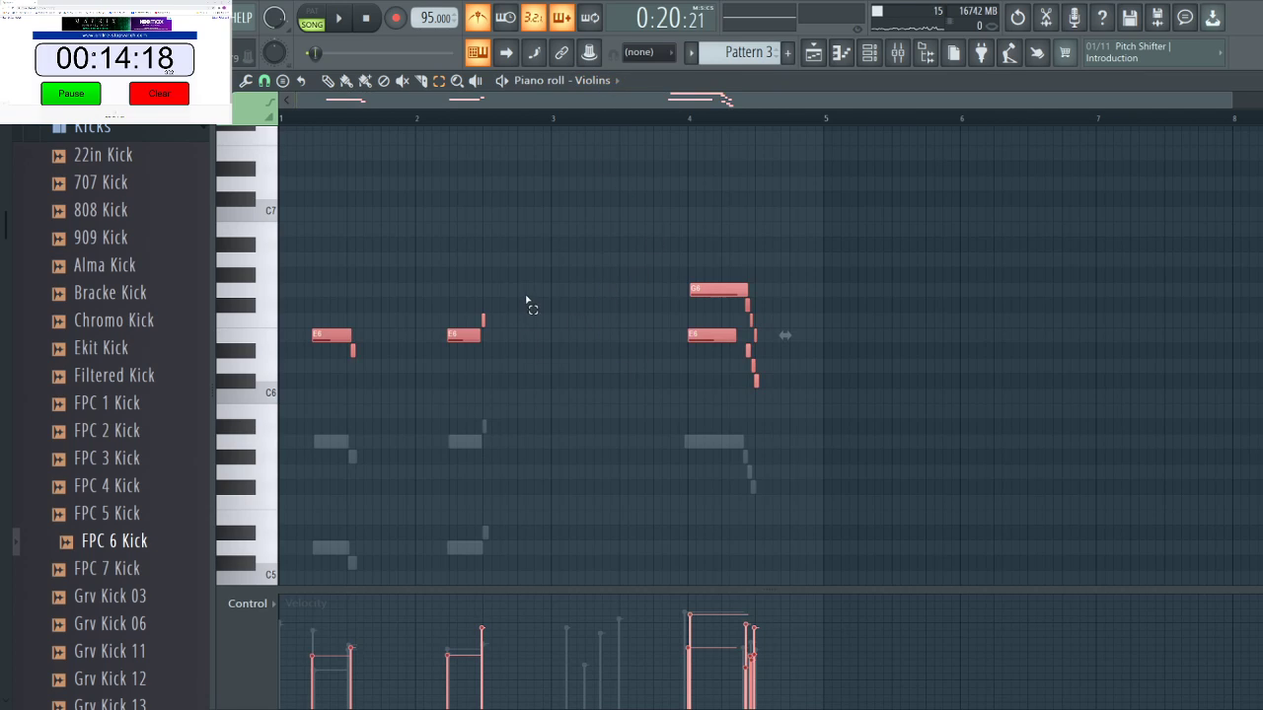
left_click_drag(654, 339, 764, 402)
key("Delete")
key("Delete")
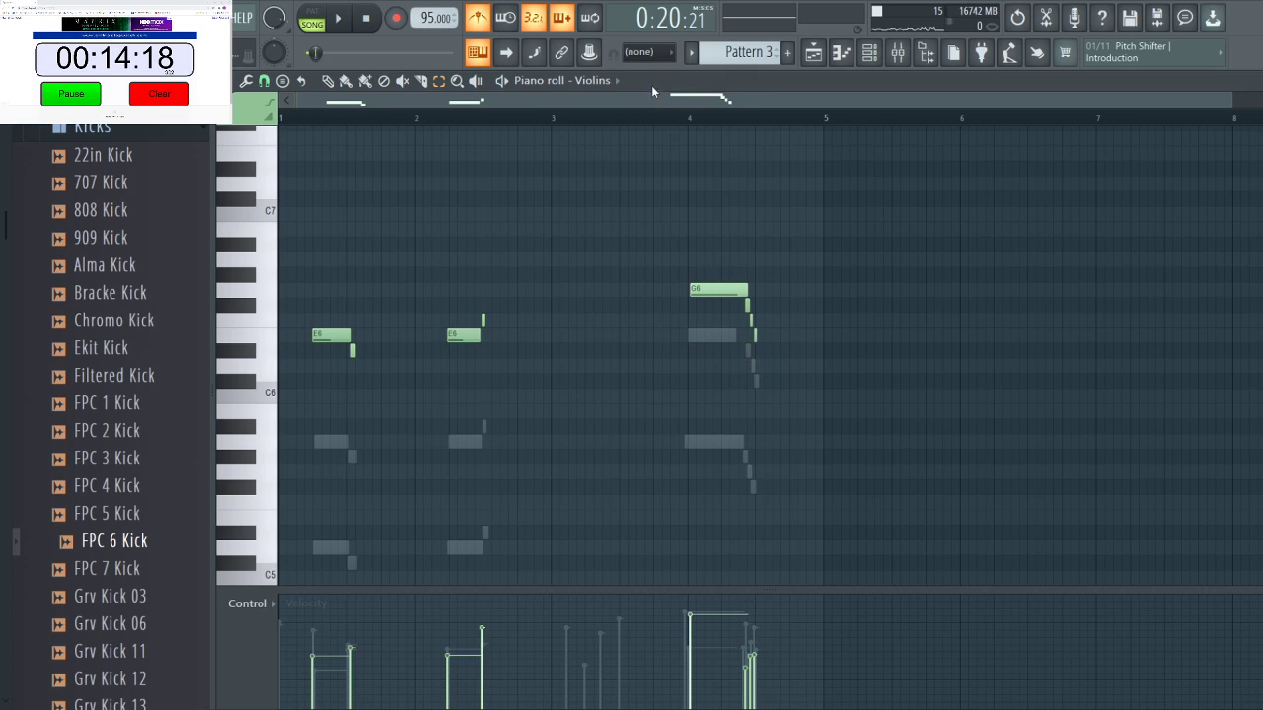
Check the instruments in the two Play channels of the Unsorted group and rename the channels Big Drums and Cymbals.
left_click(869, 53)
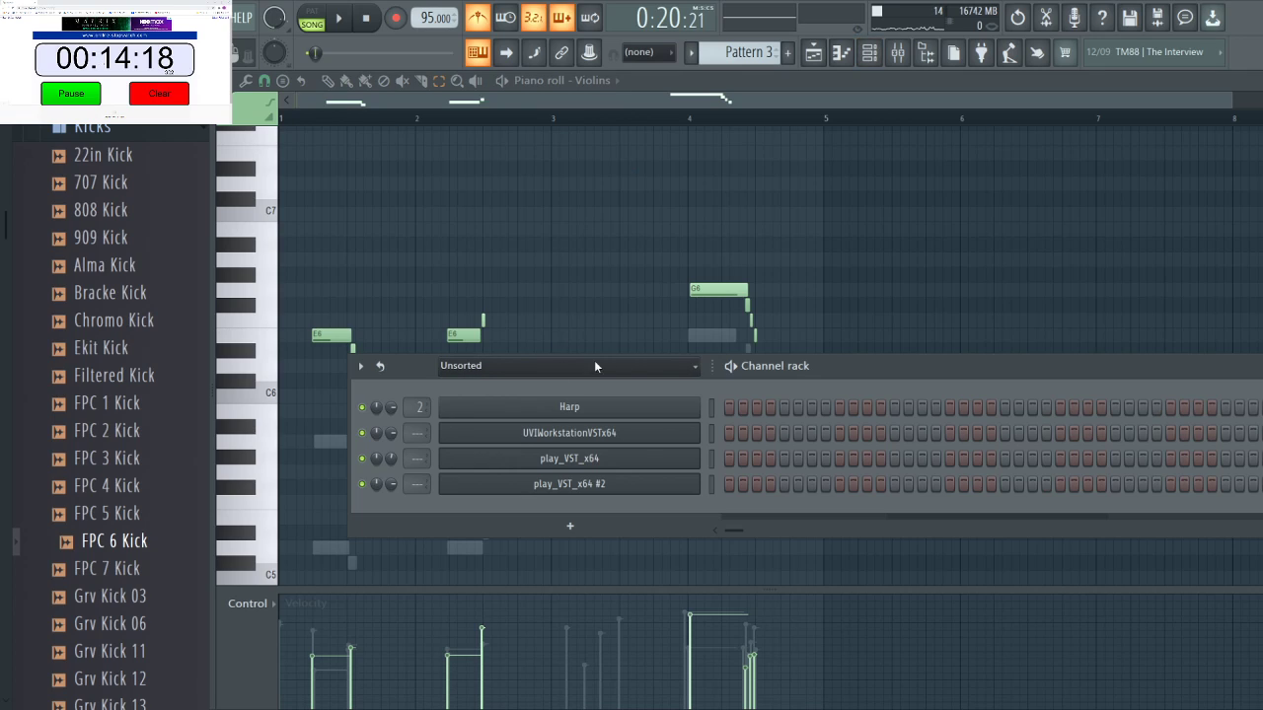
left_click(549, 459)
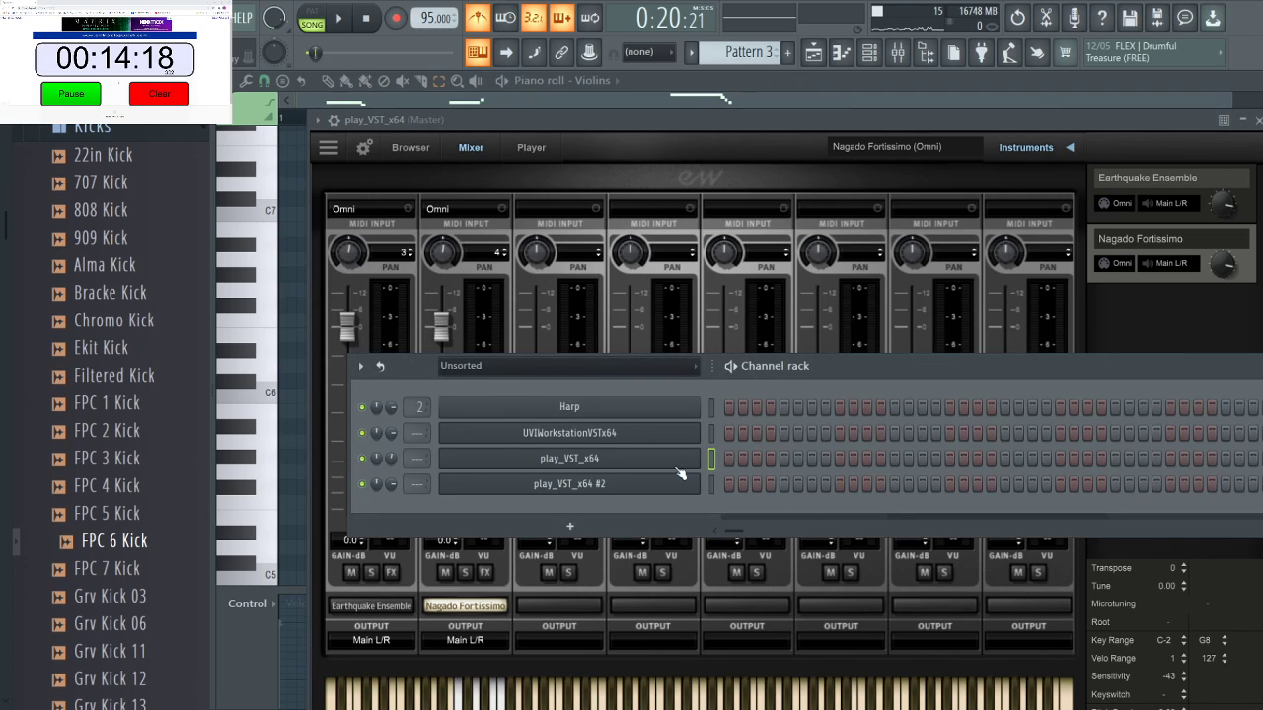
left_click(641, 485)
left_click(1235, 380)
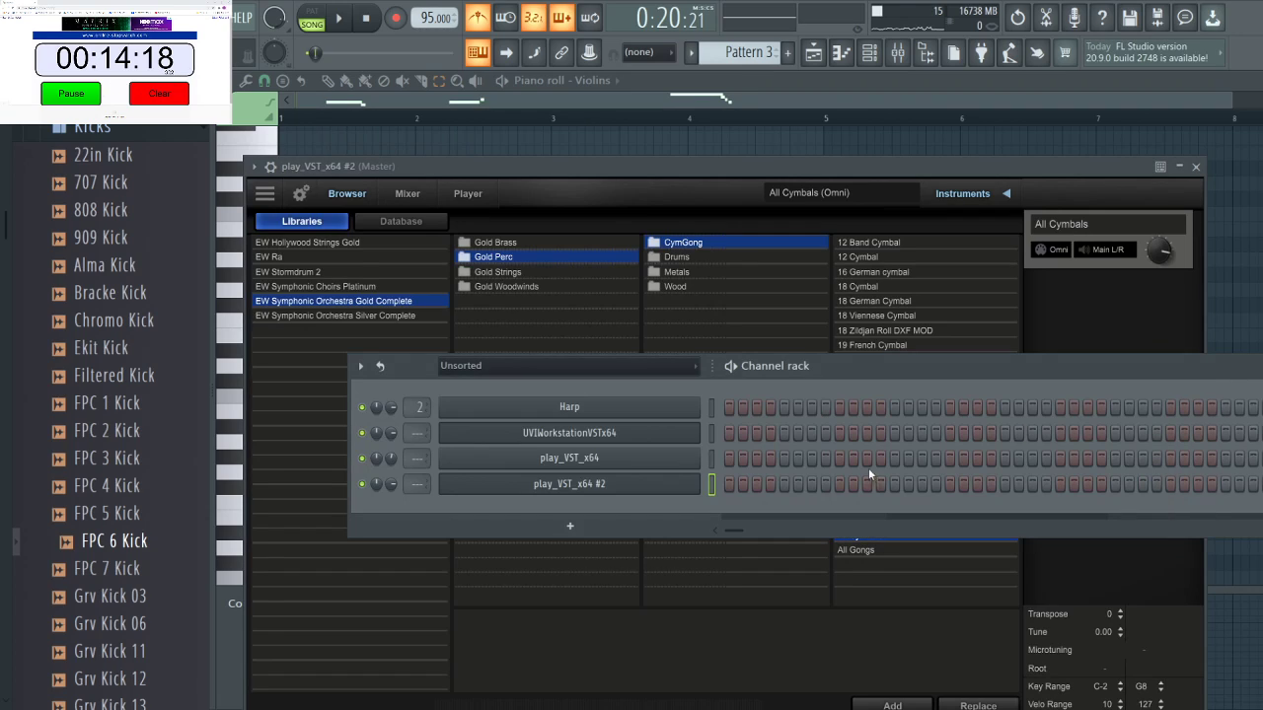
left_click(532, 461)
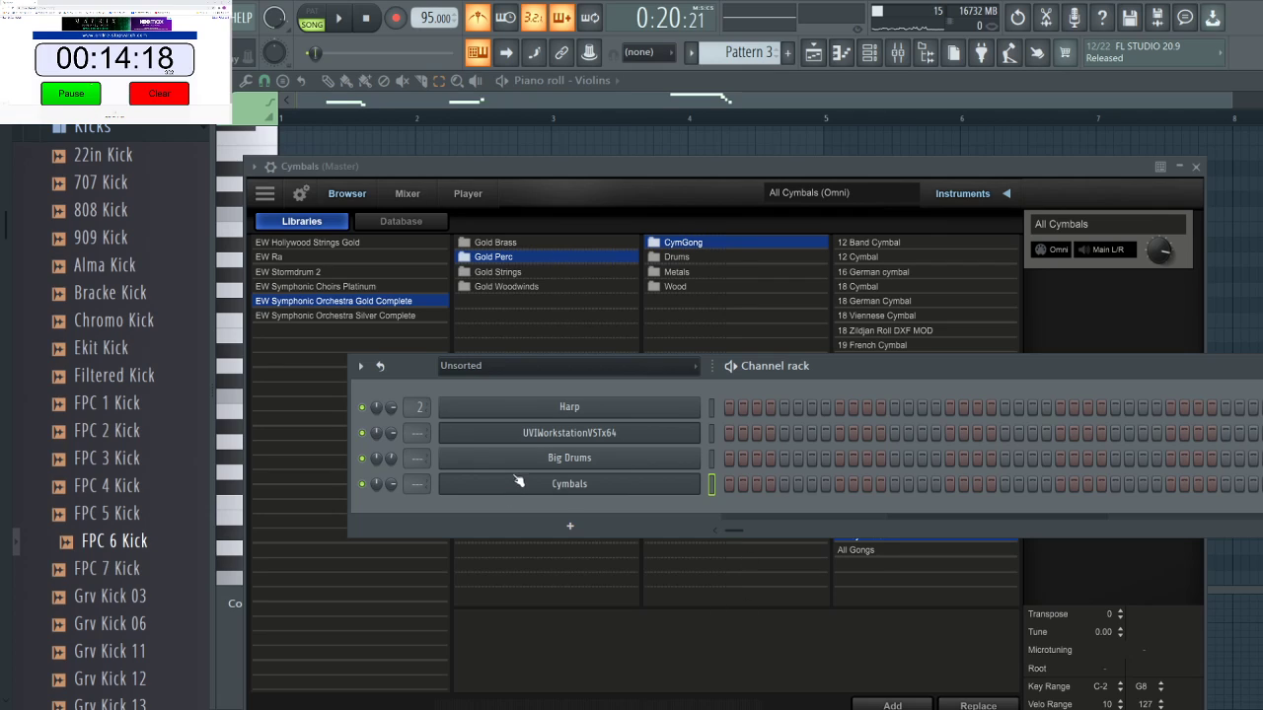
Clone the Cymbals channel and load Woodblock symphony from the Gold Perc Wood folder into the clone.
left_click(627, 483)
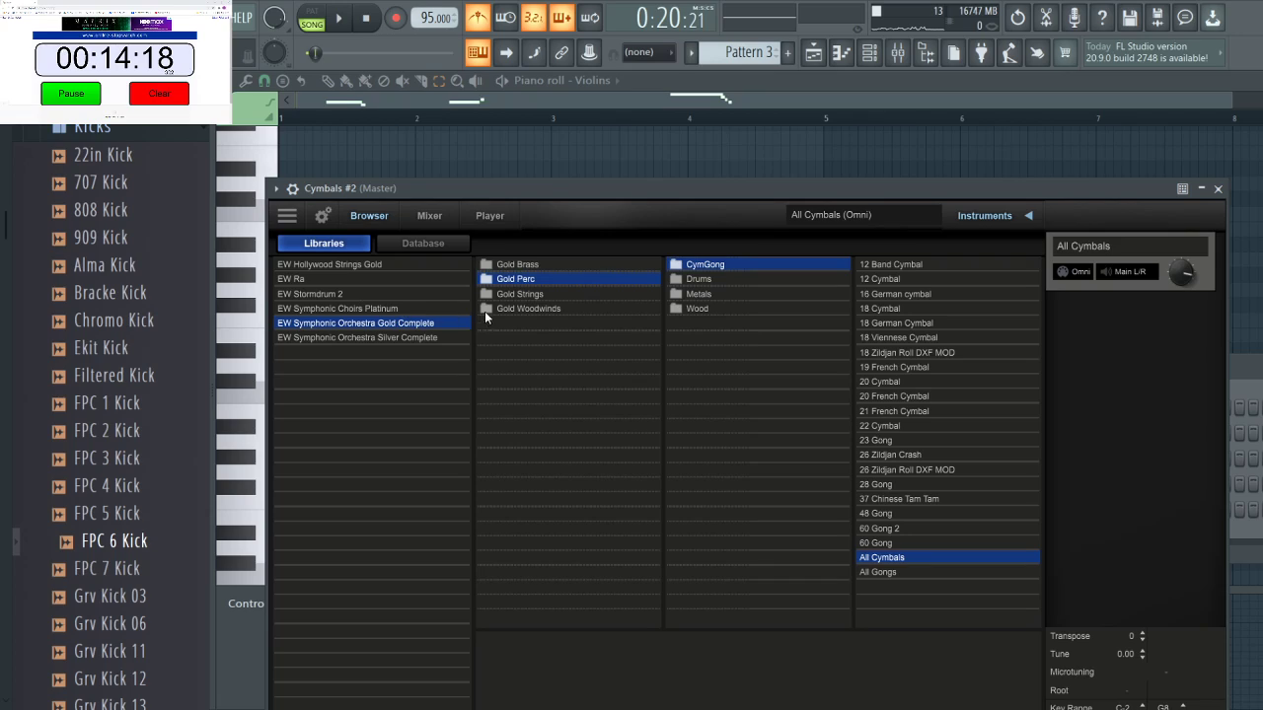
left_click(698, 310)
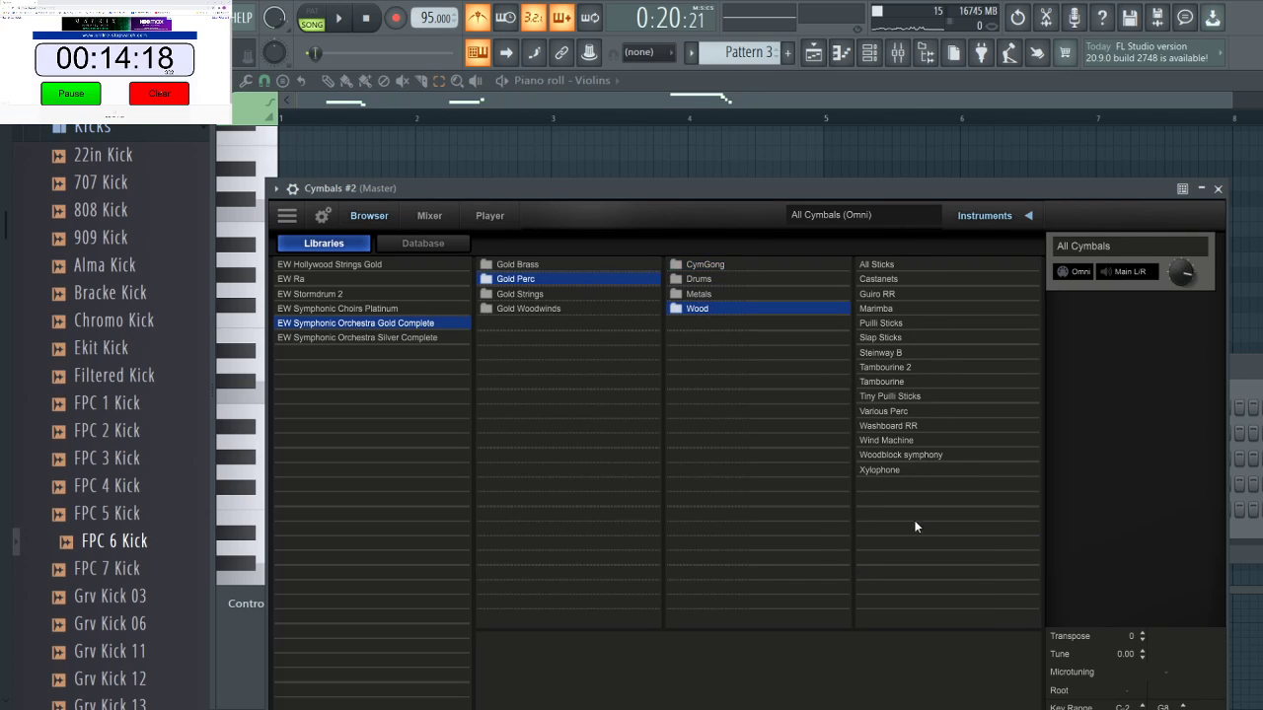
left_click(876, 457)
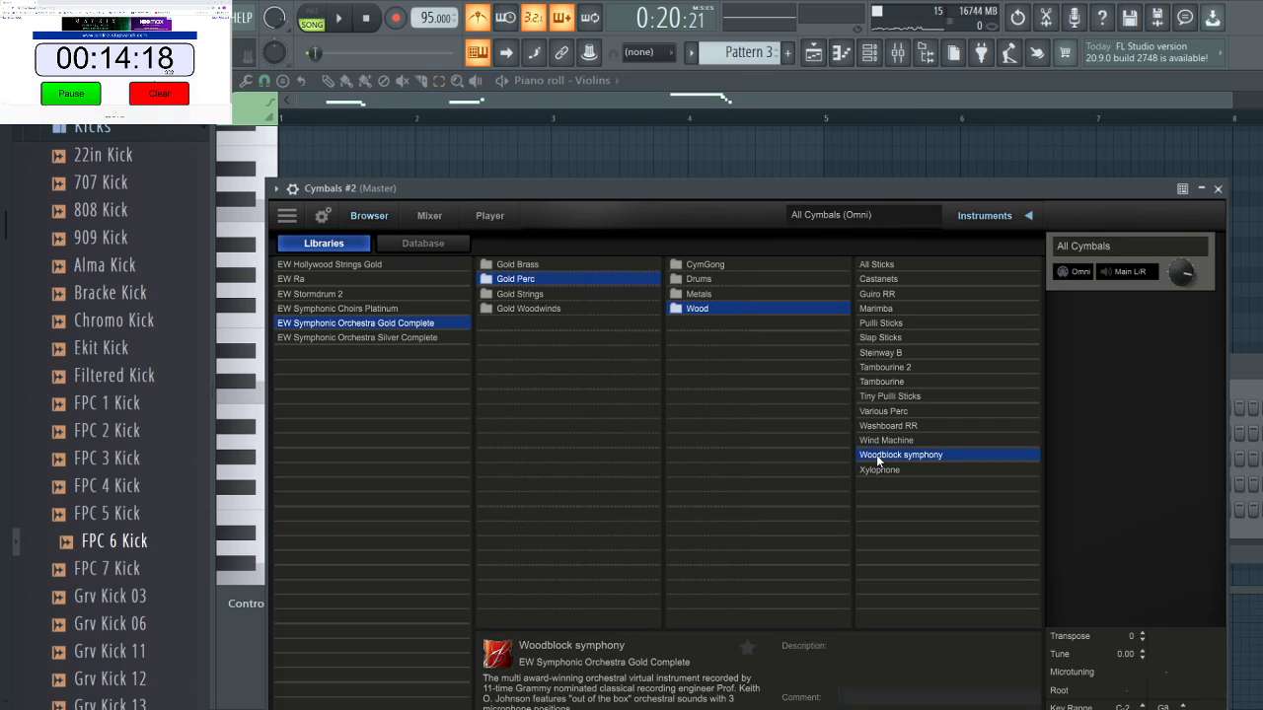
double_click(876, 454)
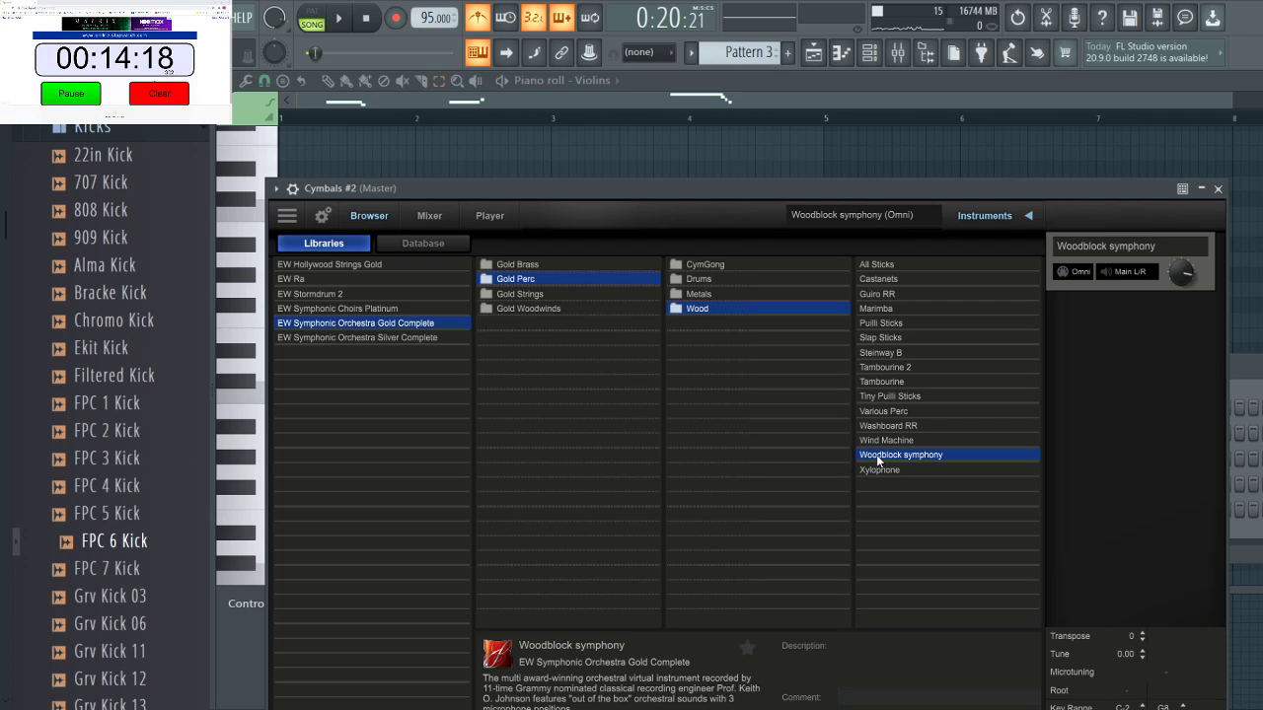
Arm recording and record a woodblock part on the cloned Cymbals channel into Pattern 3 from bar 9.
left_click(825, 88)
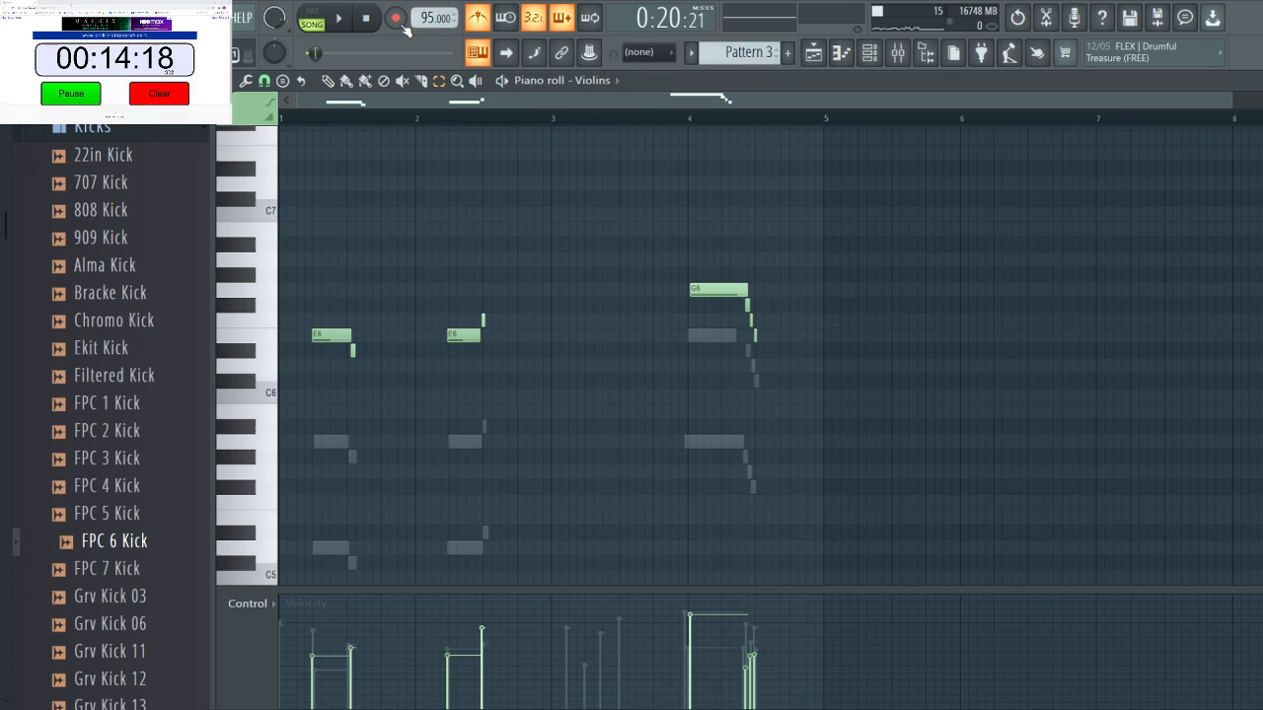
key("space")
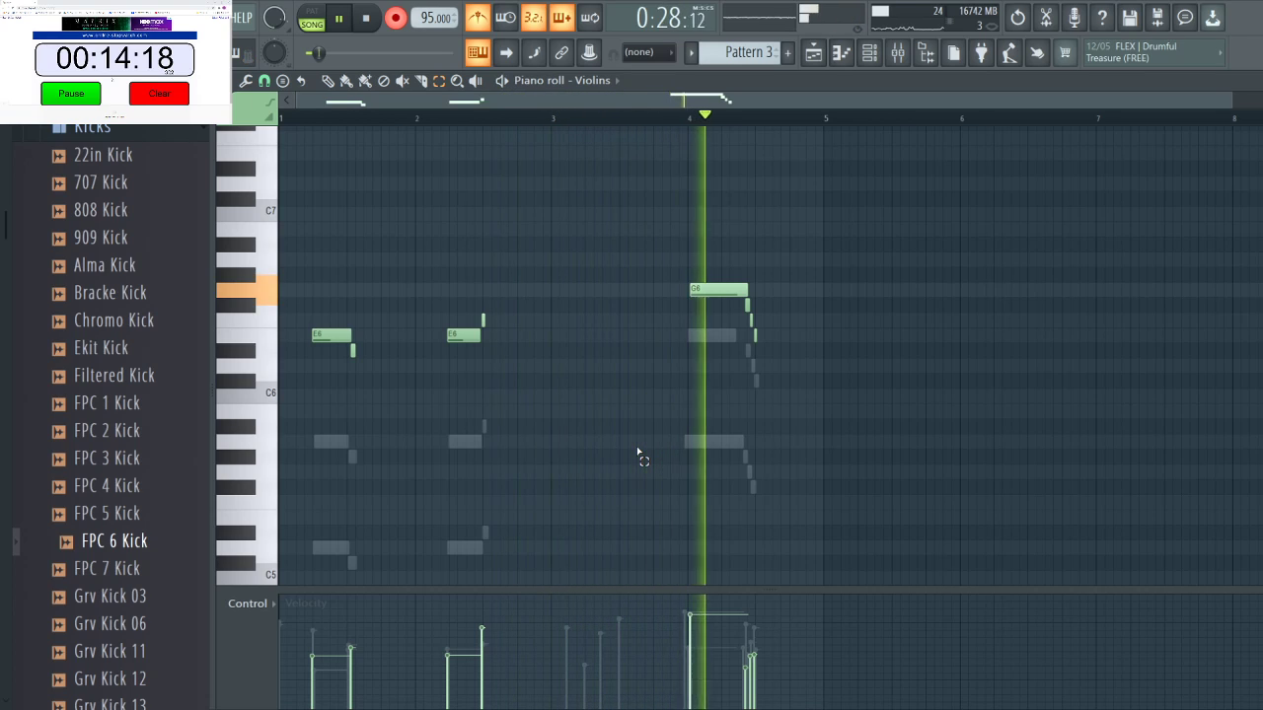
key("space")
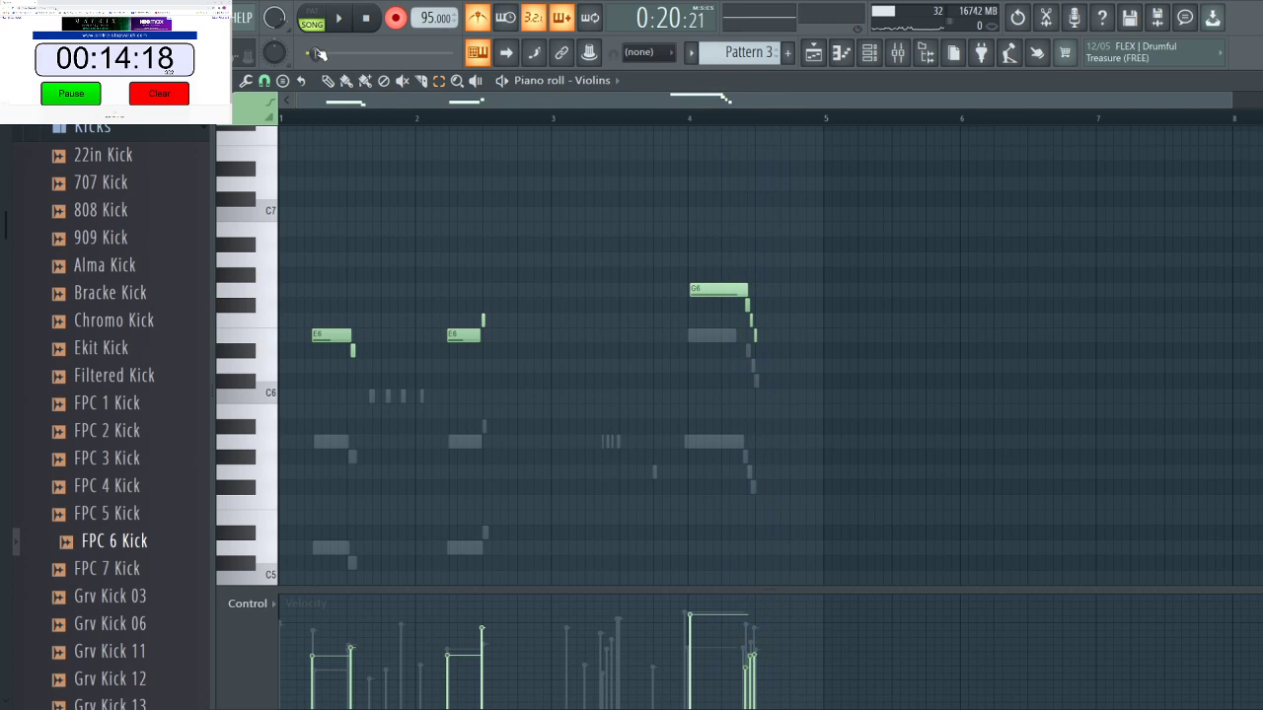
Add a very short C2 note at the start of the Violins part and open the channel rack.
scroll(344, 480, "down", 5)
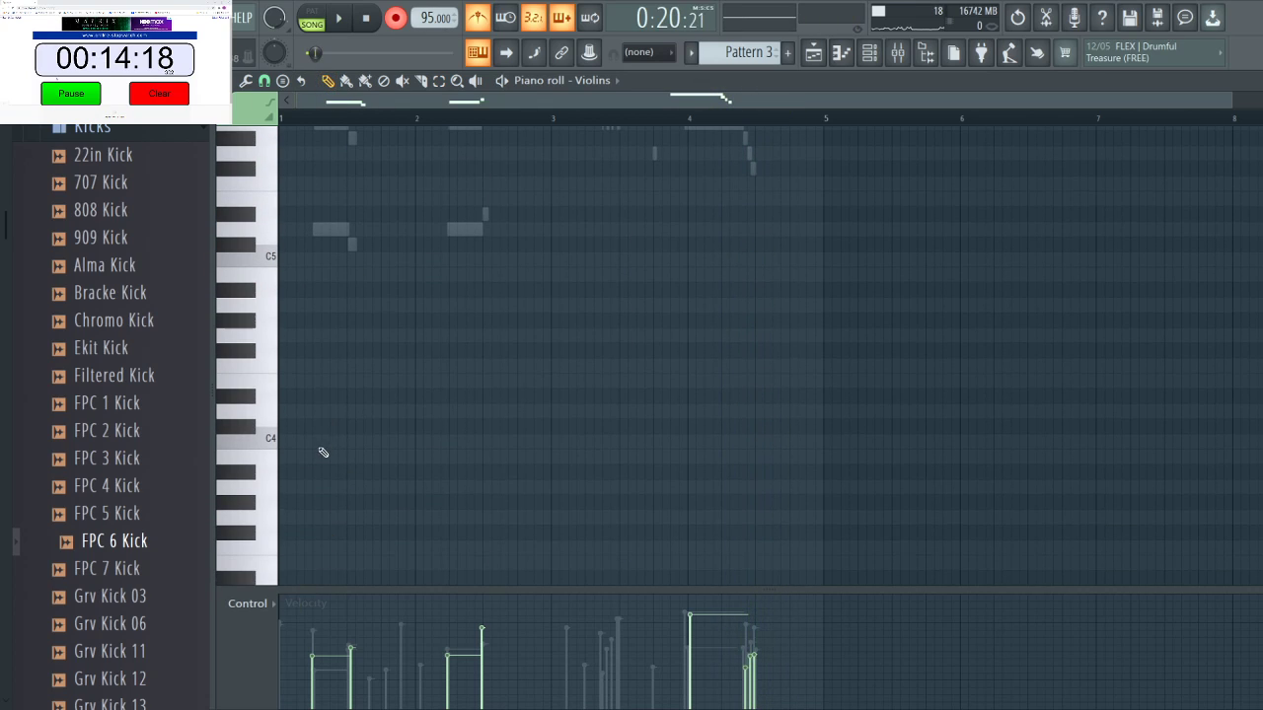
scroll(321, 434, "down", 6)
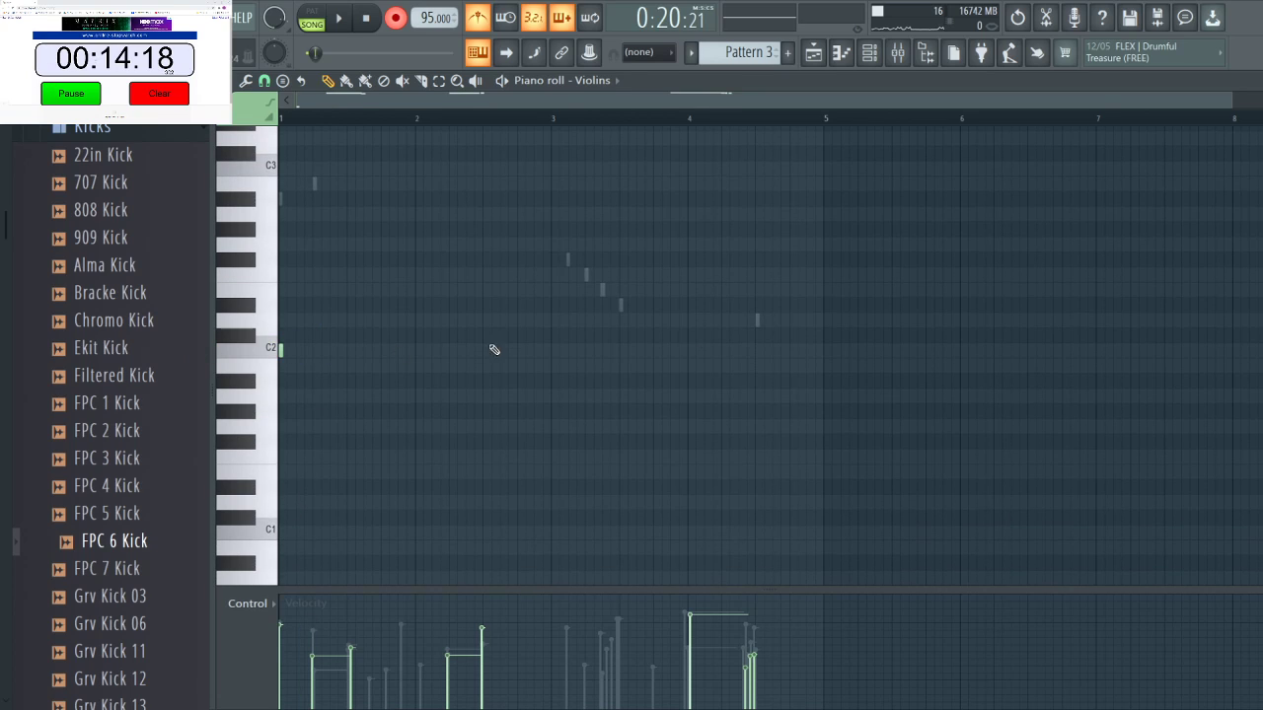
scroll(755, 369, "up", 7)
scroll(865, 372, "up", 4)
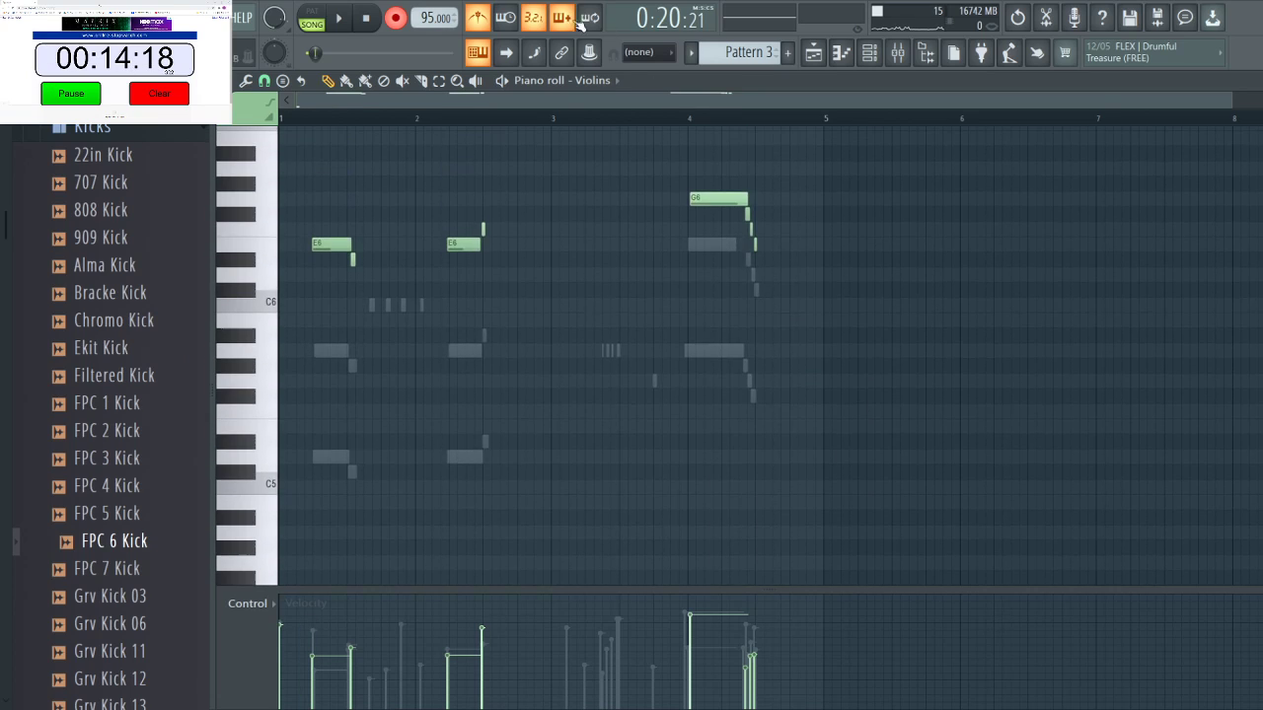
left_click(869, 52)
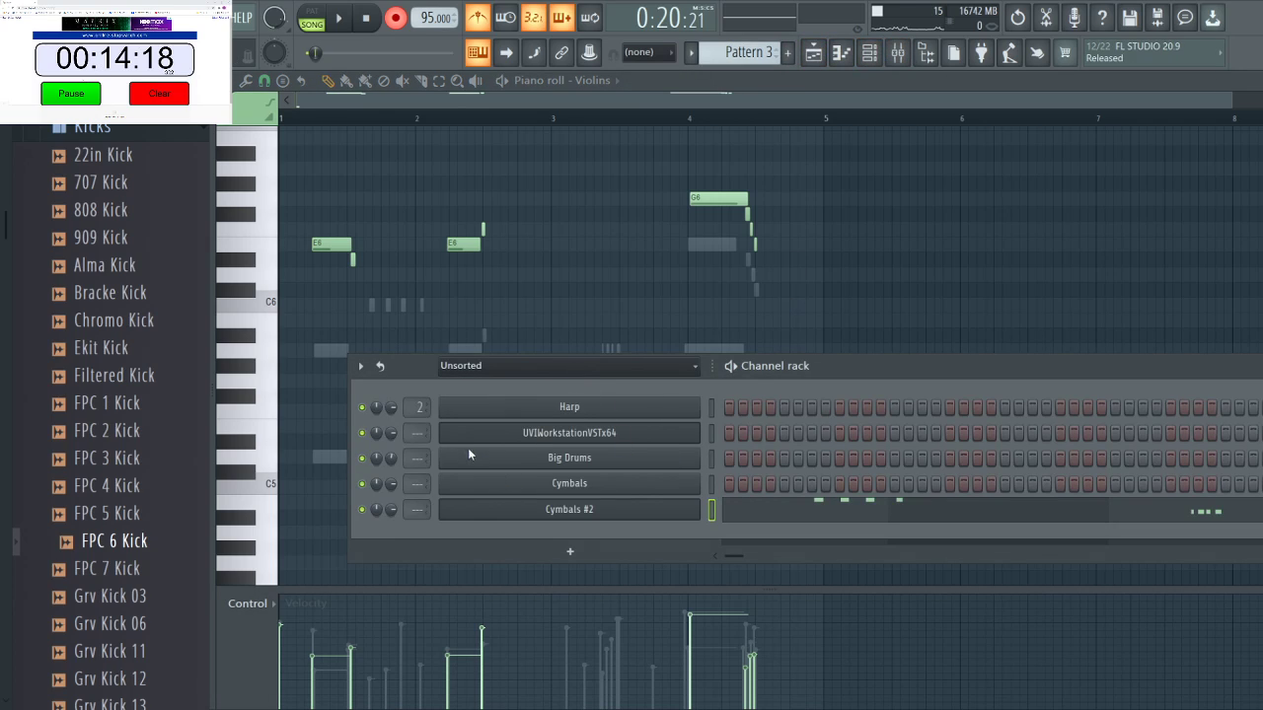
Transpose the Cellos notes in Pattern 3 up one octave and add a very short G7 note at the start.
key("Page_Down")
left_click(756, 515)
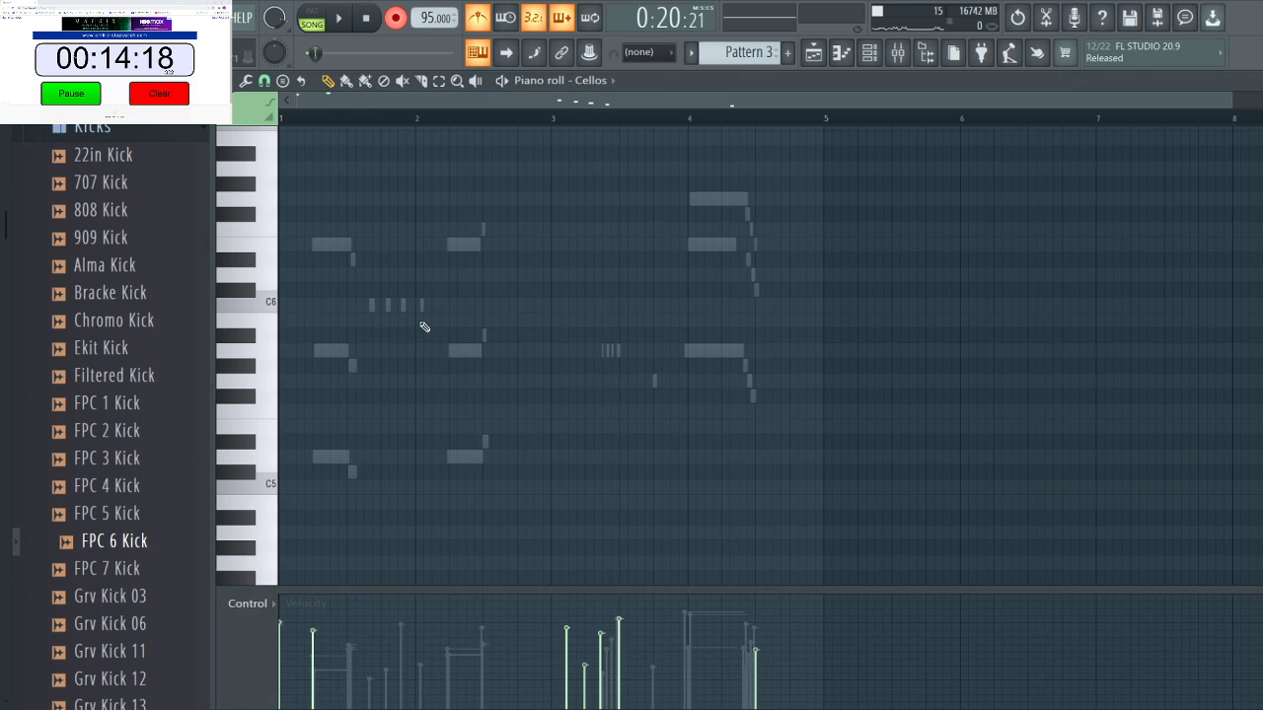
scroll(425, 326, "down", 5)
scroll(375, 331, "up", 12)
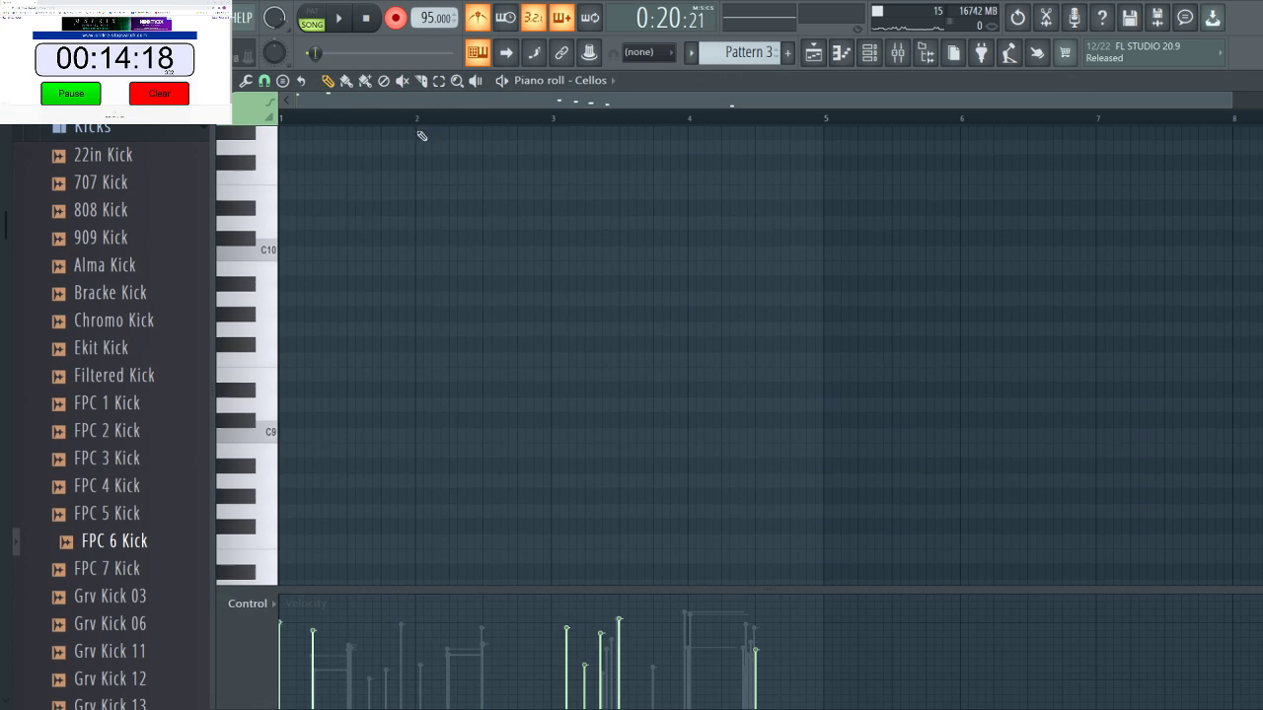
scroll(394, 340, "down", 15)
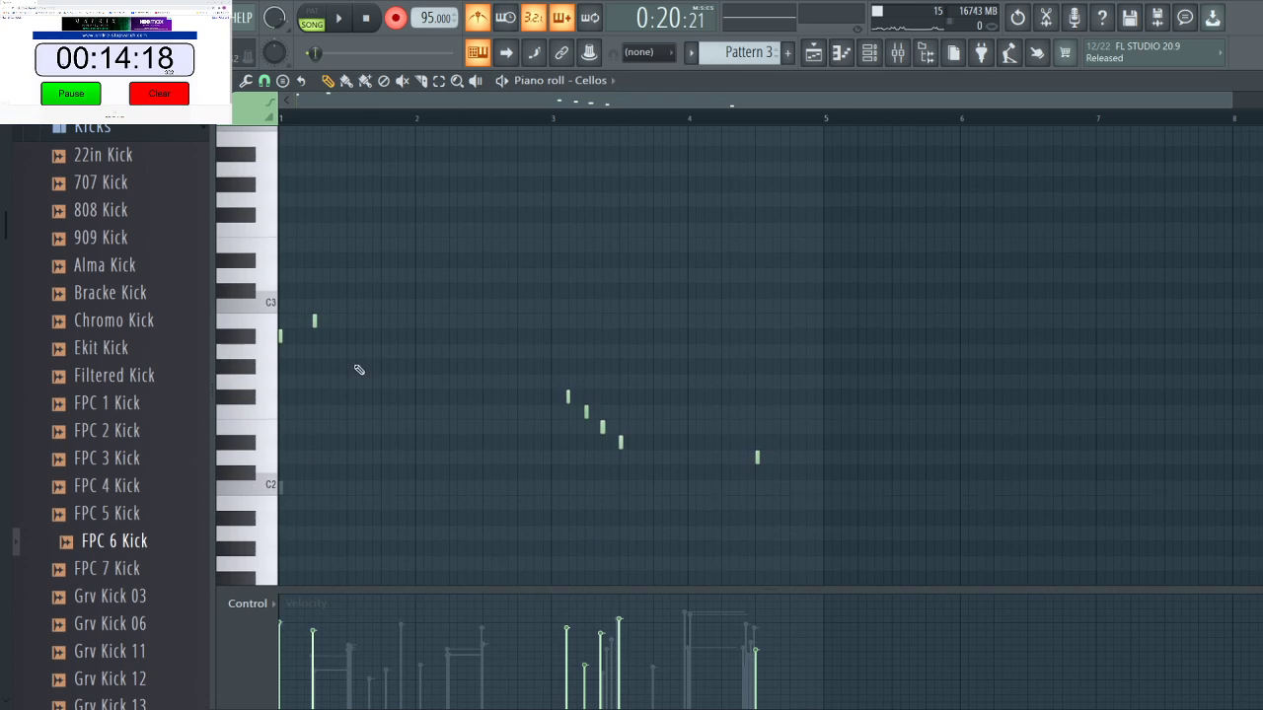
left_click(247, 338)
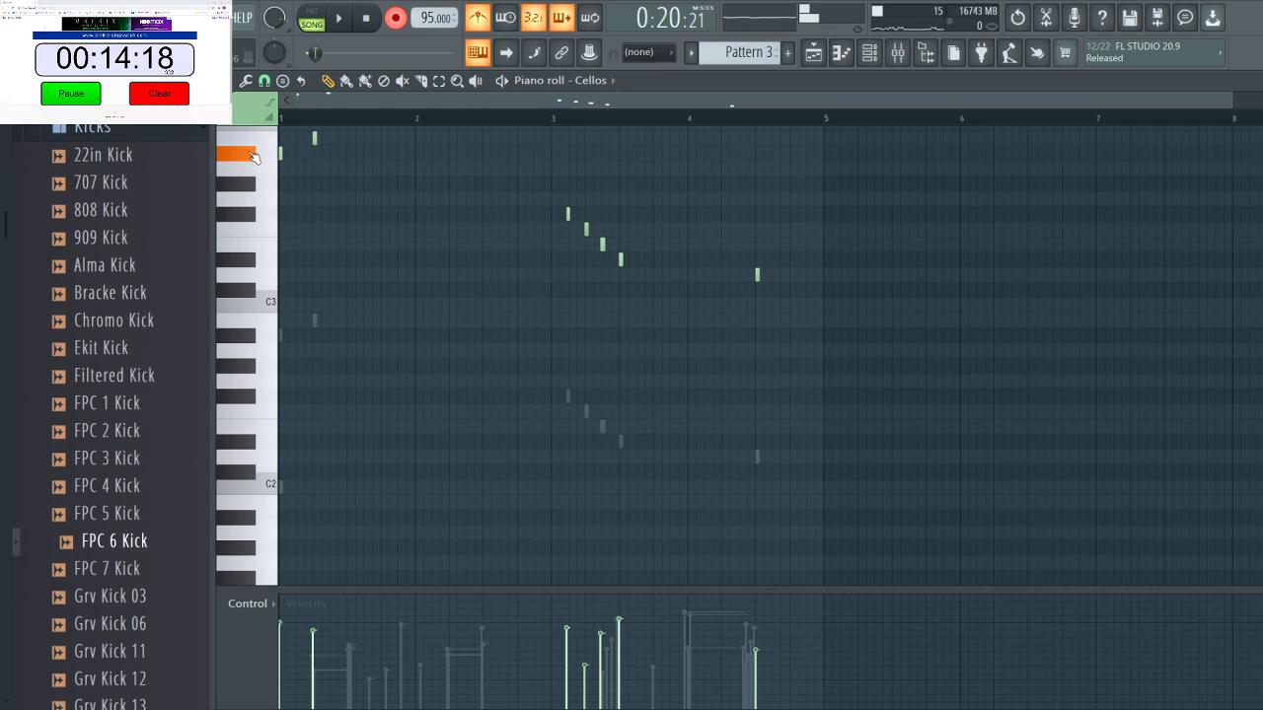
scroll(253, 162, "up", 3)
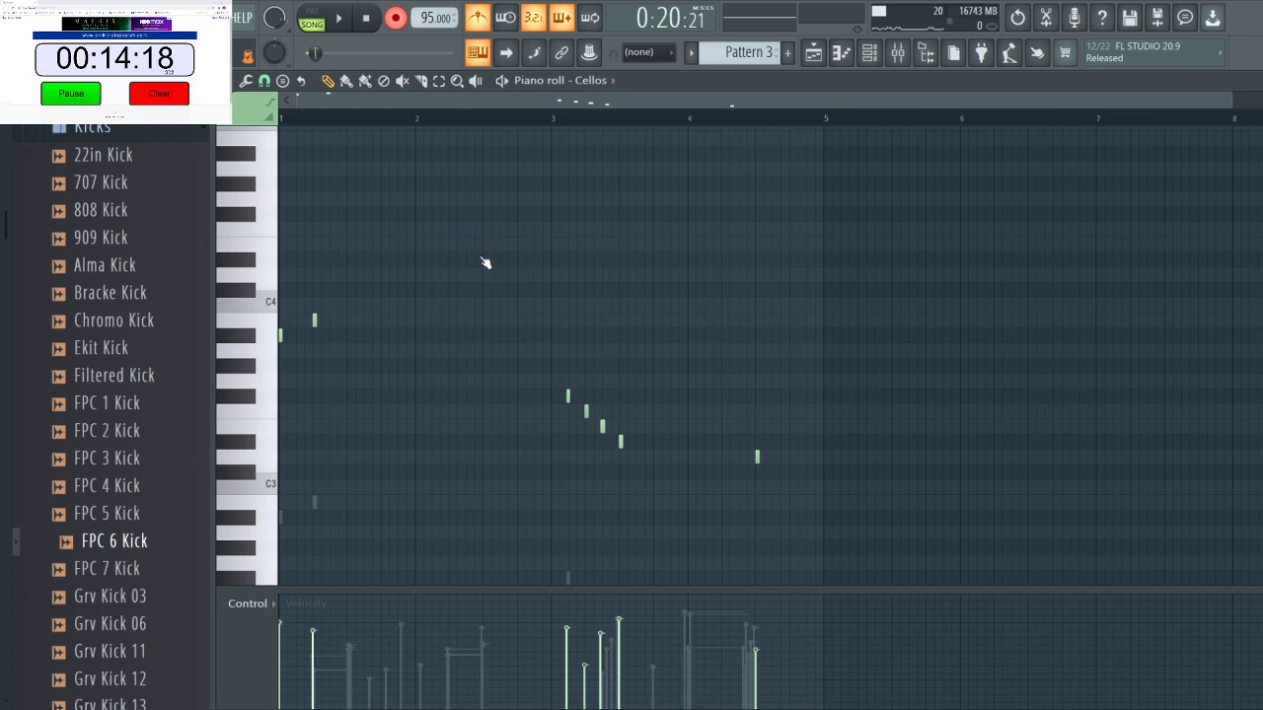
scroll(355, 265, "up", 8)
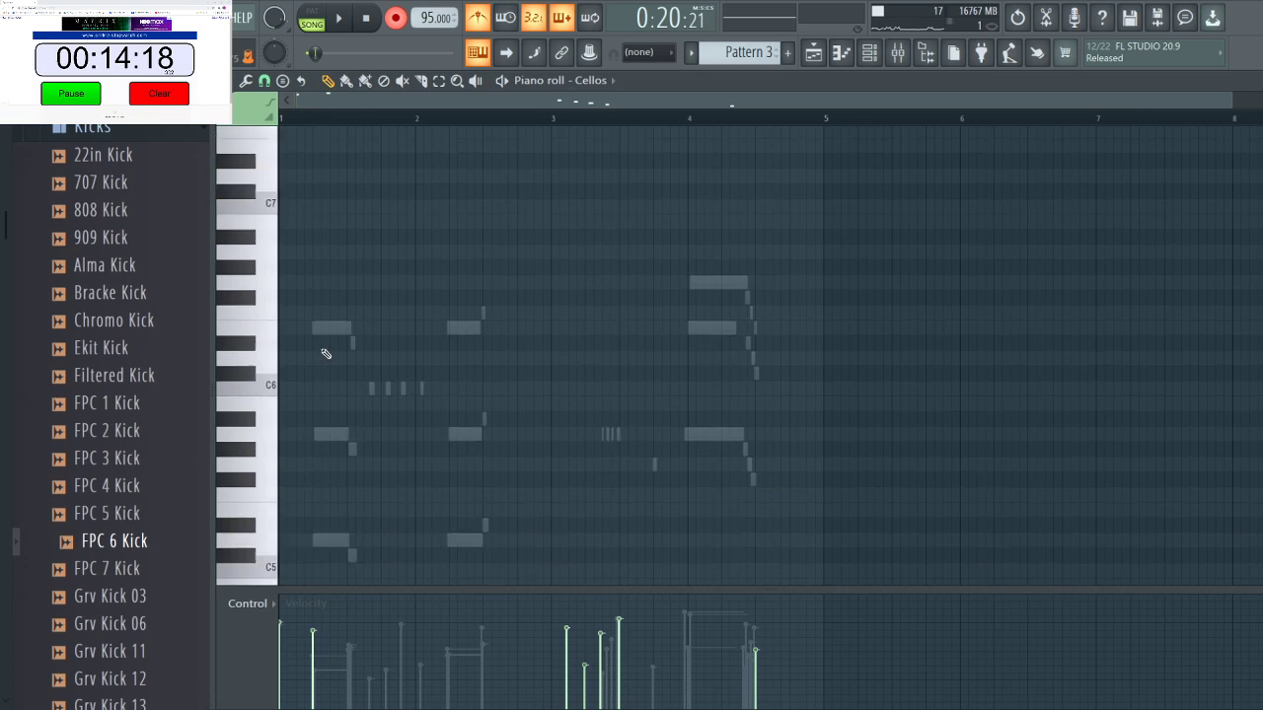
scroll(325, 340, "up", 4)
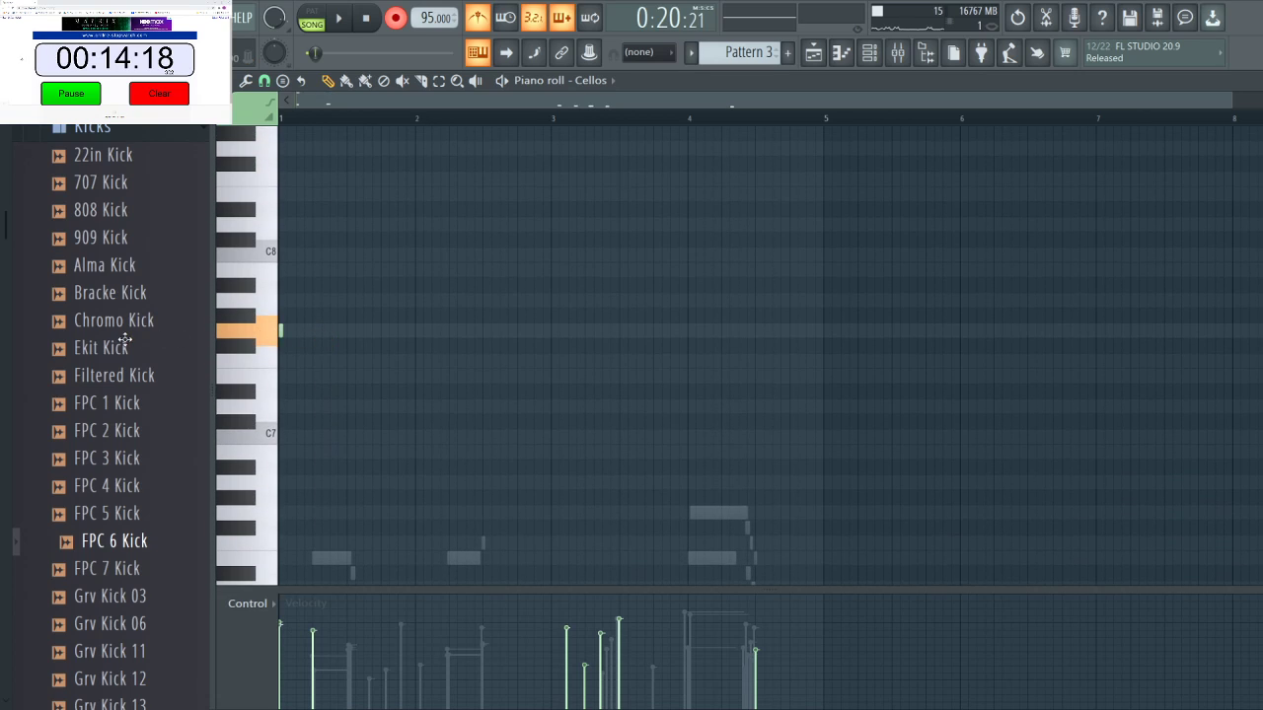
Play from bar 9 with recording off and duplicate the two Pattern 1 clips and the Pattern 2 clip to bar 13.
left_click(811, 54)
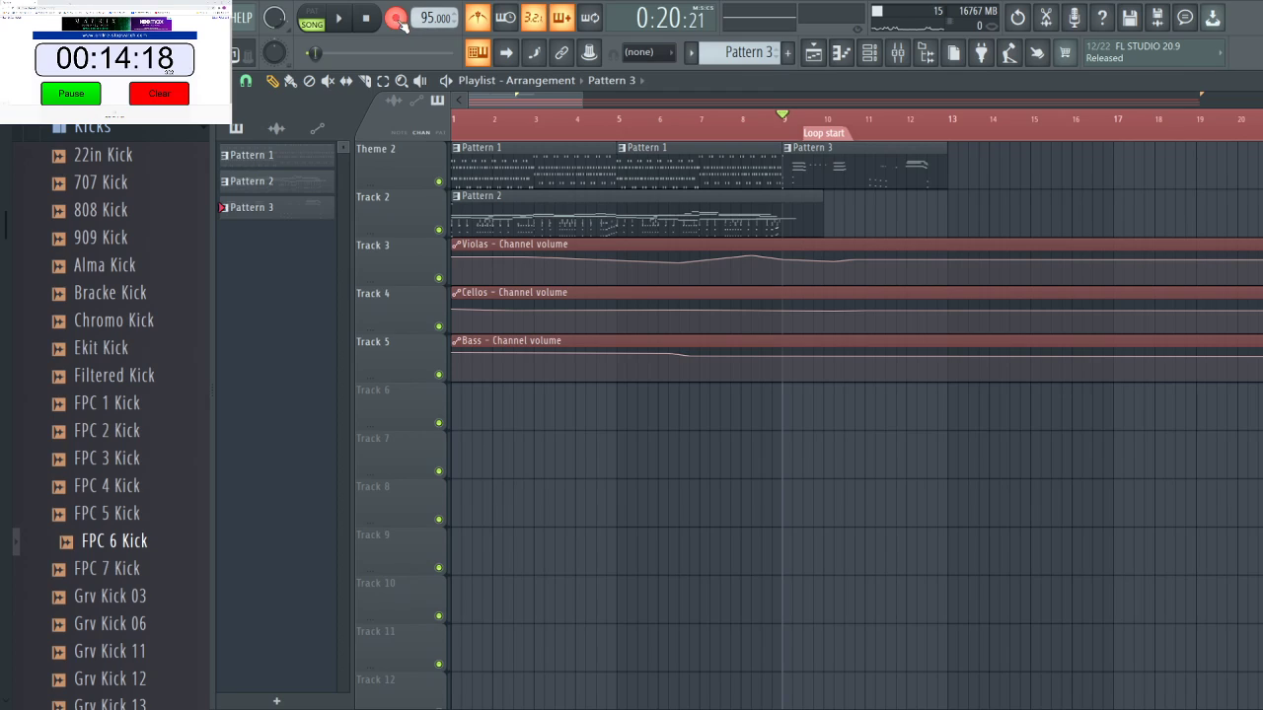
key("space")
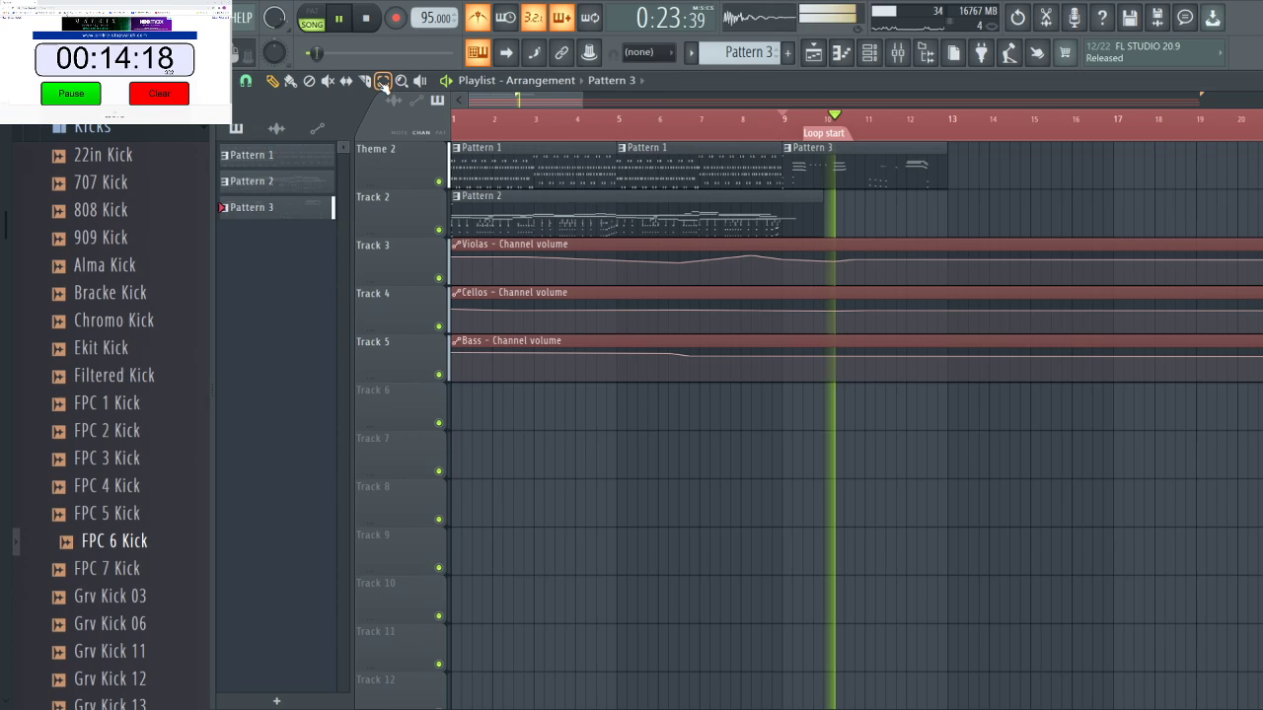
left_click_drag(700, 167, 418, 221)
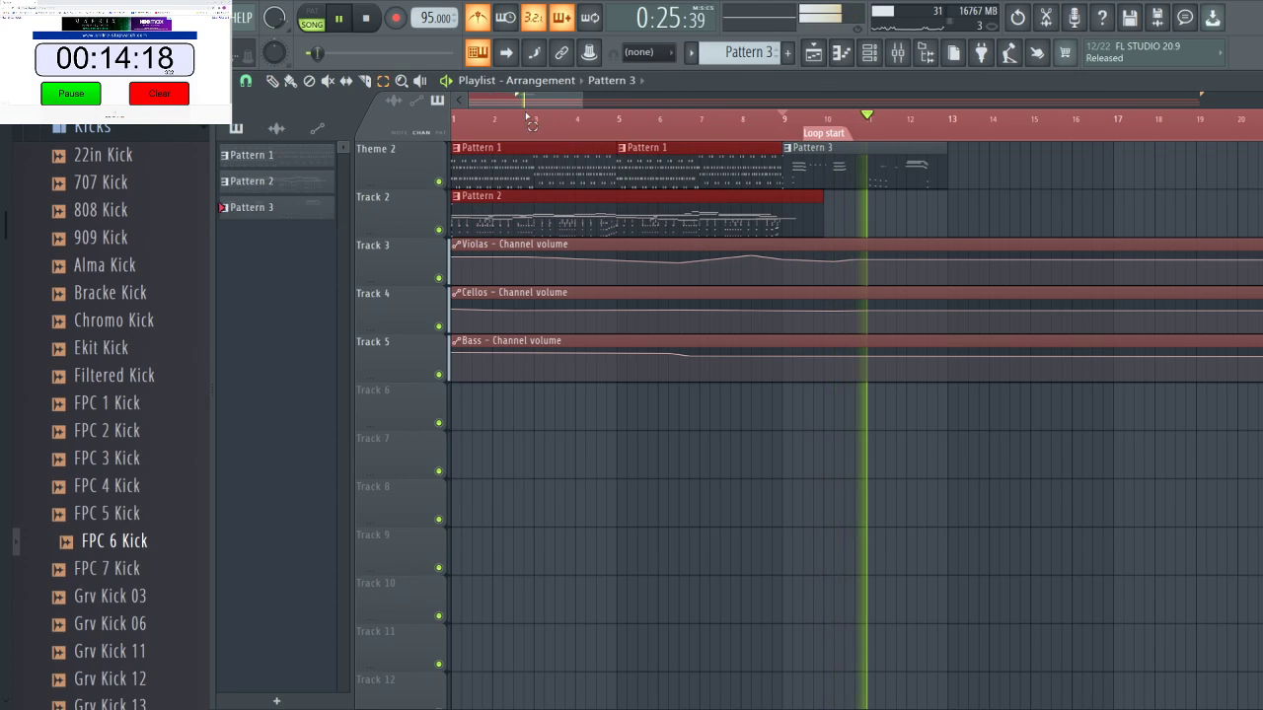
left_click_drag(526, 102, 594, 111)
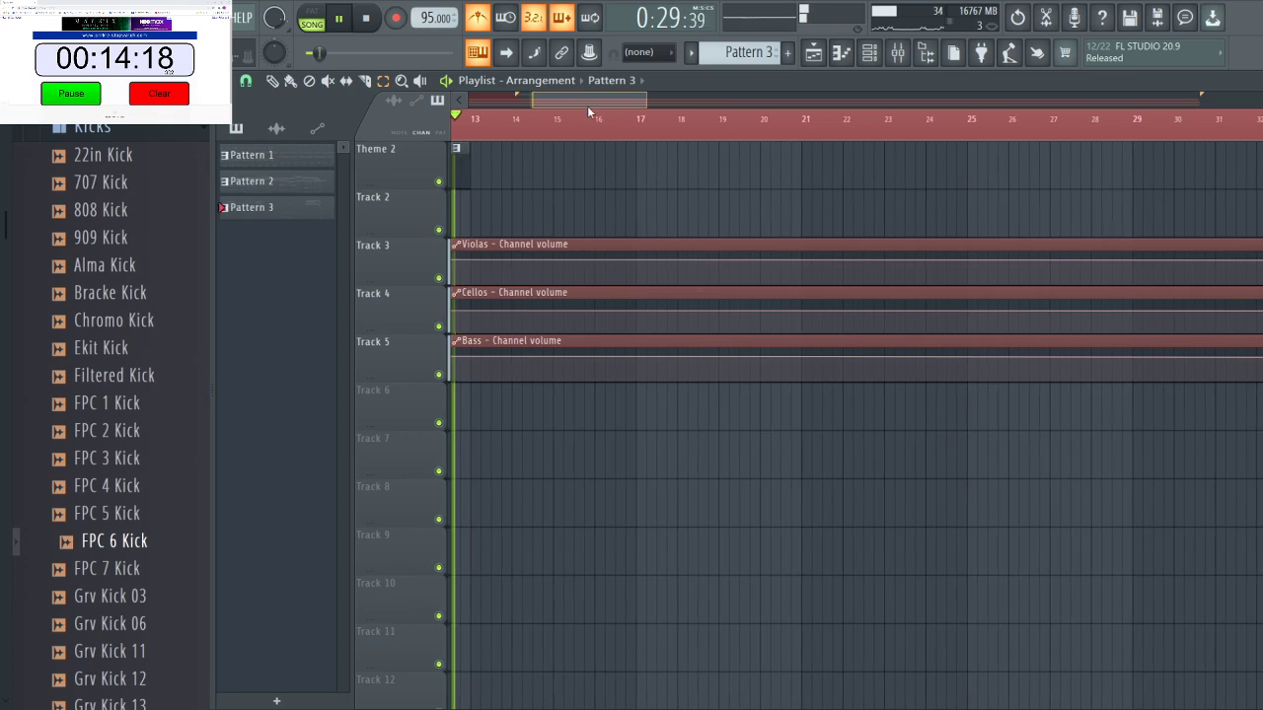
key("ctrl+b")
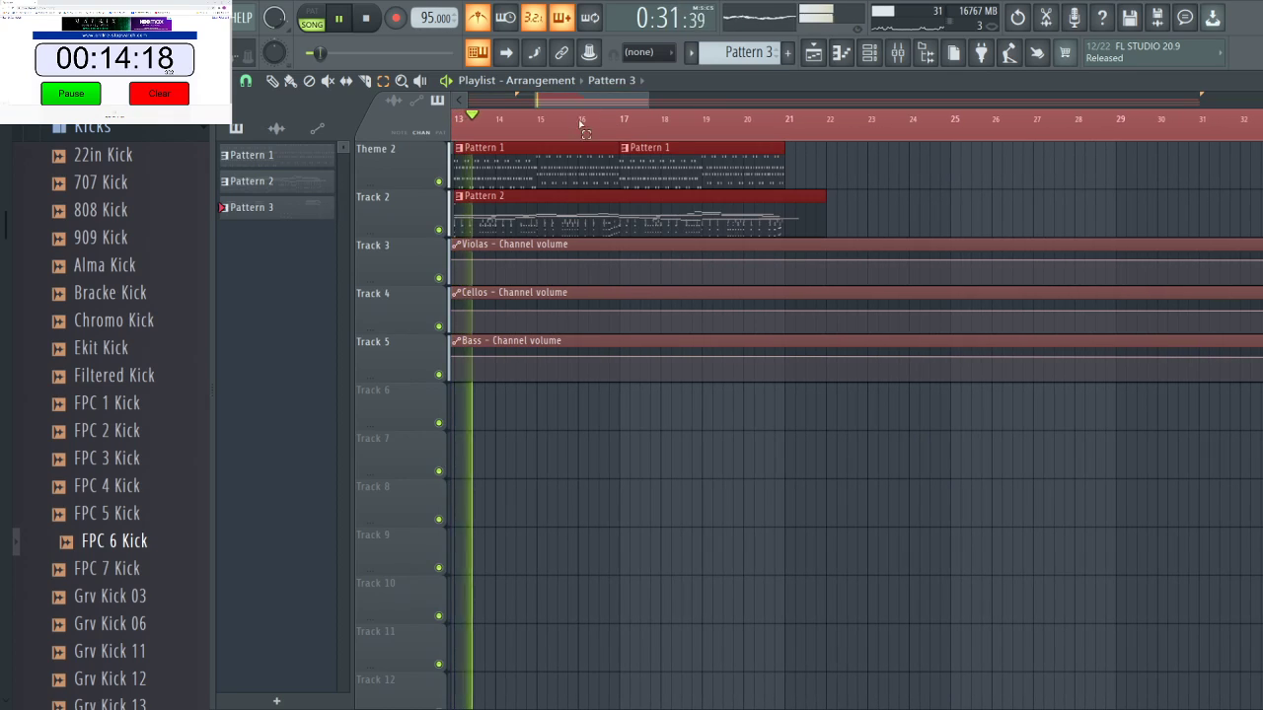
key("space")
Reposition the duplicated Pattern 1 and Pattern 2 clips to start about one beat before bar 13, directly following Pattern 3.
left_click_drag(536, 190, 567, 181)
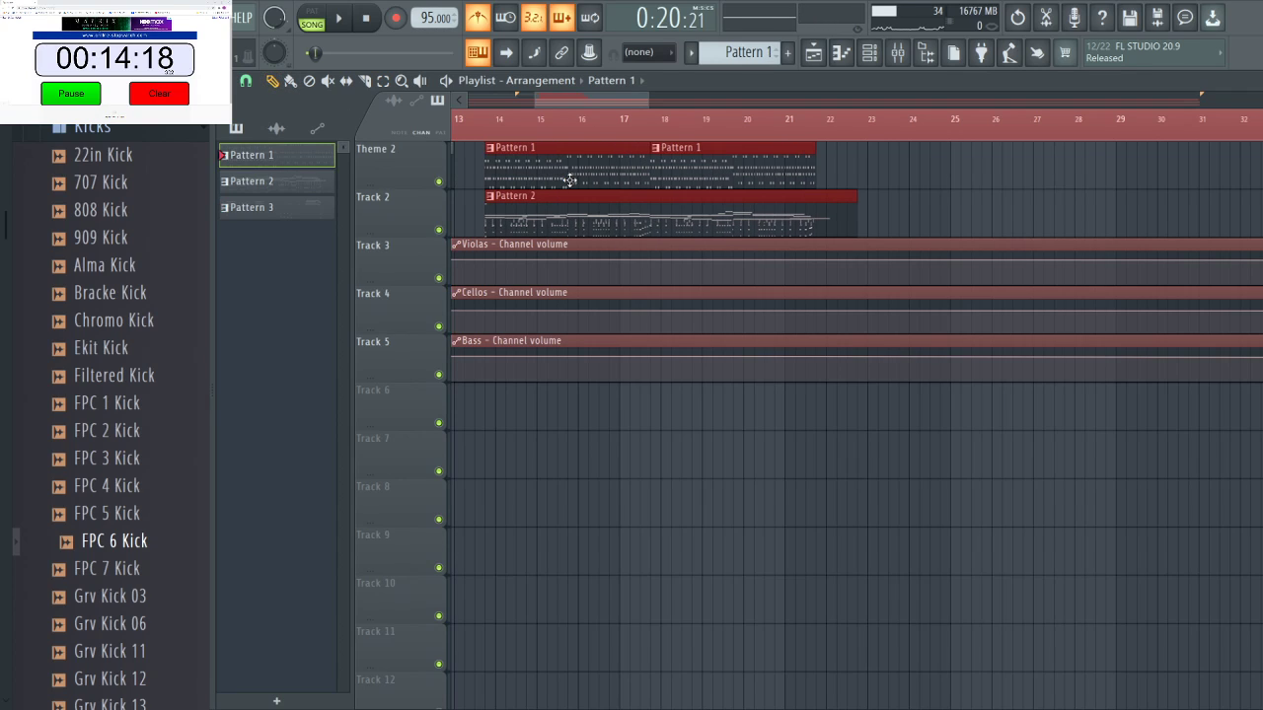
left_click_drag(562, 100, 545, 101)
left_click(524, 136)
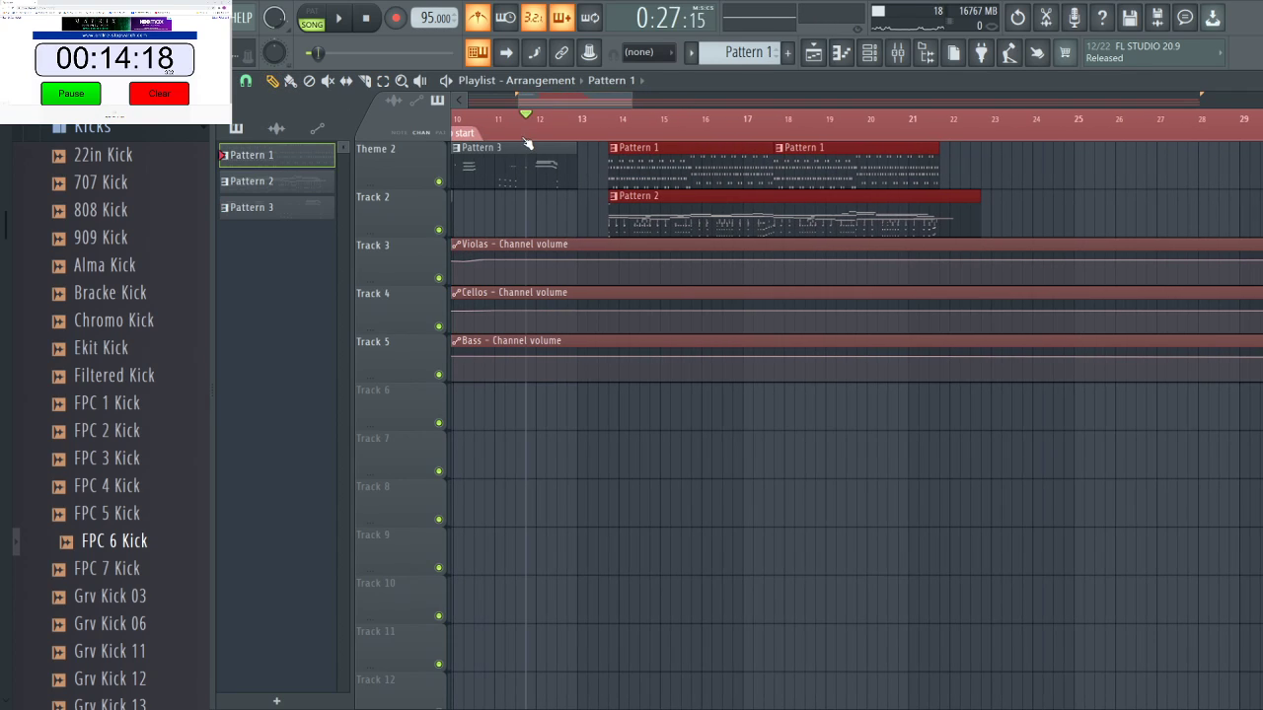
key("space")
left_click_drag(657, 188, 619, 183)
key("space")
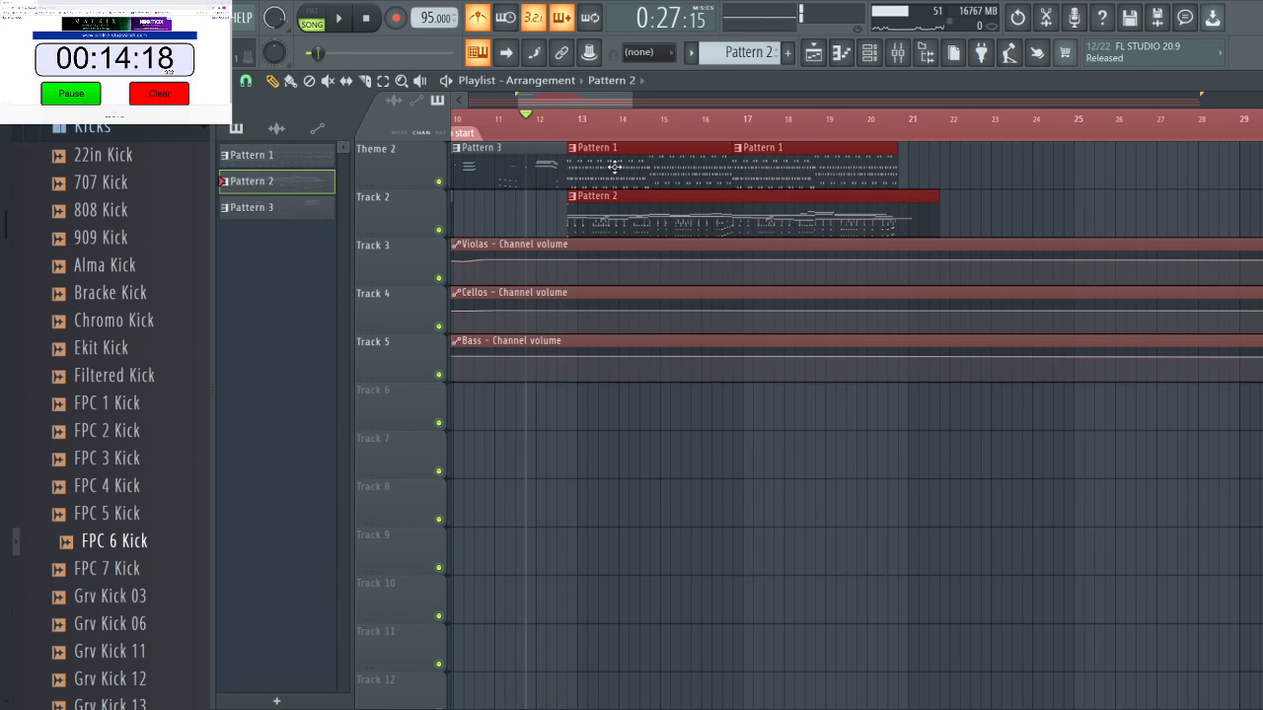
Open Pattern 1 and add a very short D2 note at the start of its Violins part.
double_click(619, 175)
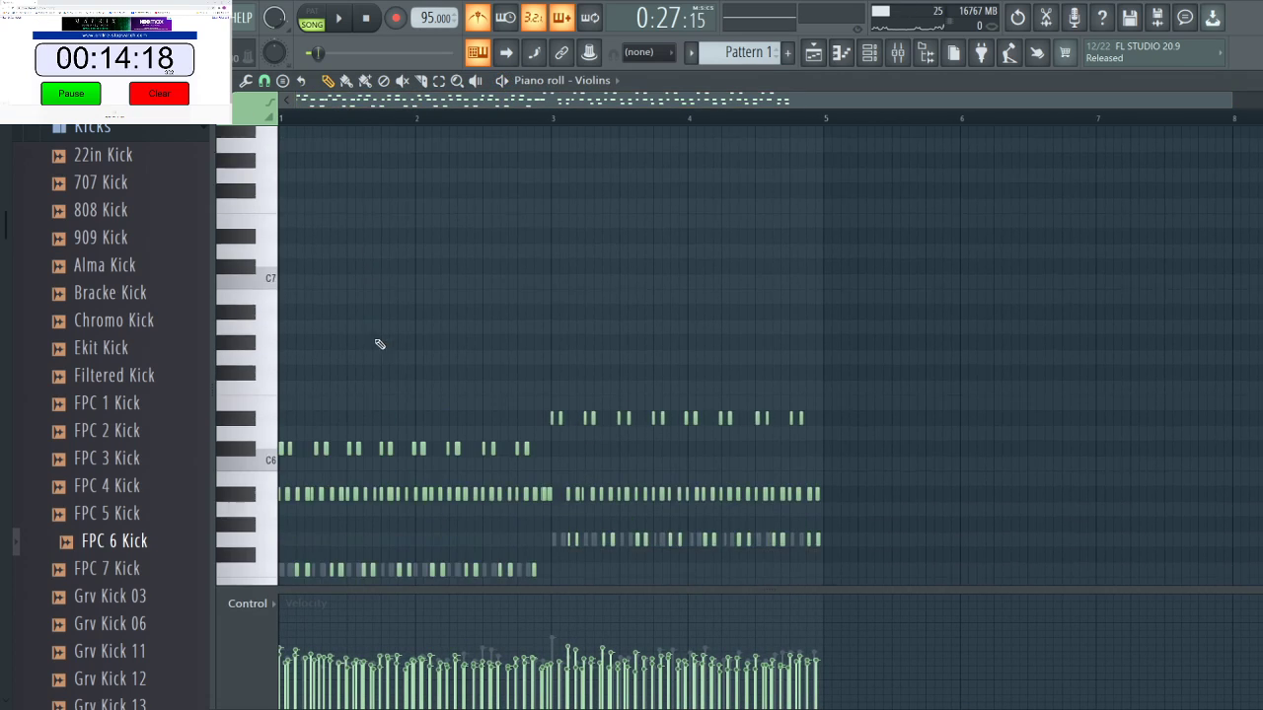
scroll(383, 337, "down", 8)
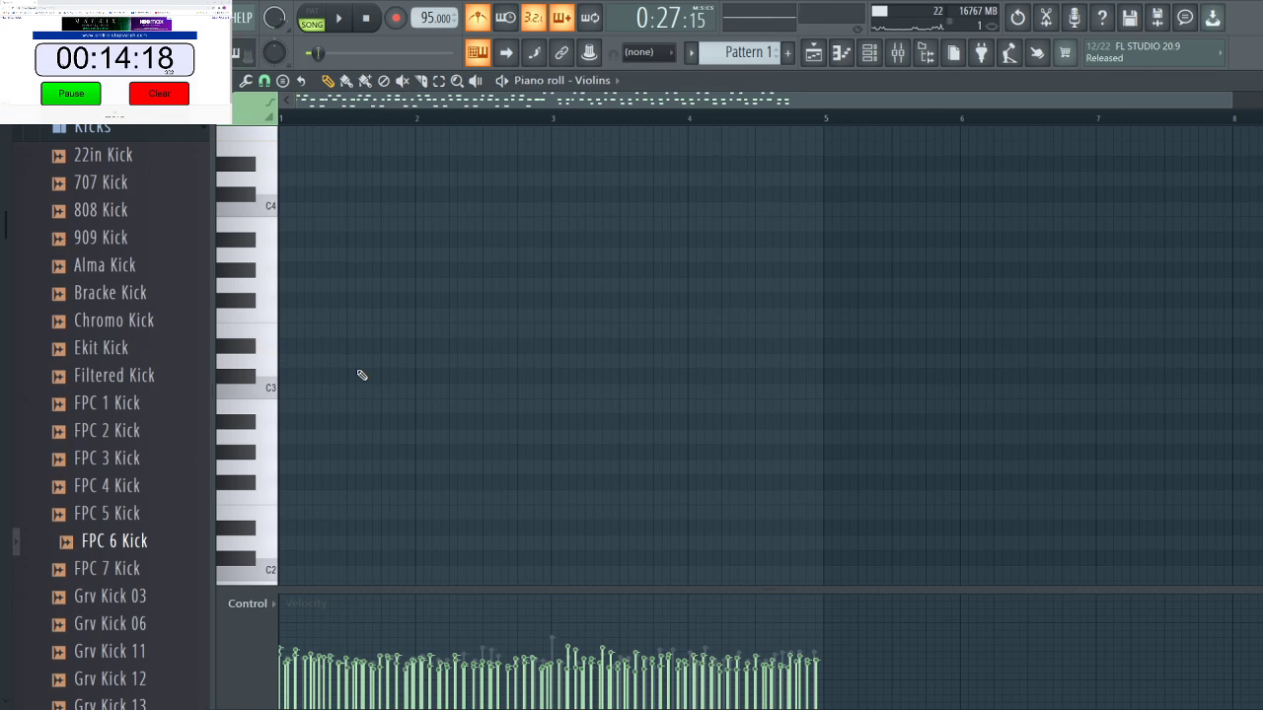
scroll(384, 326, "up", 7)
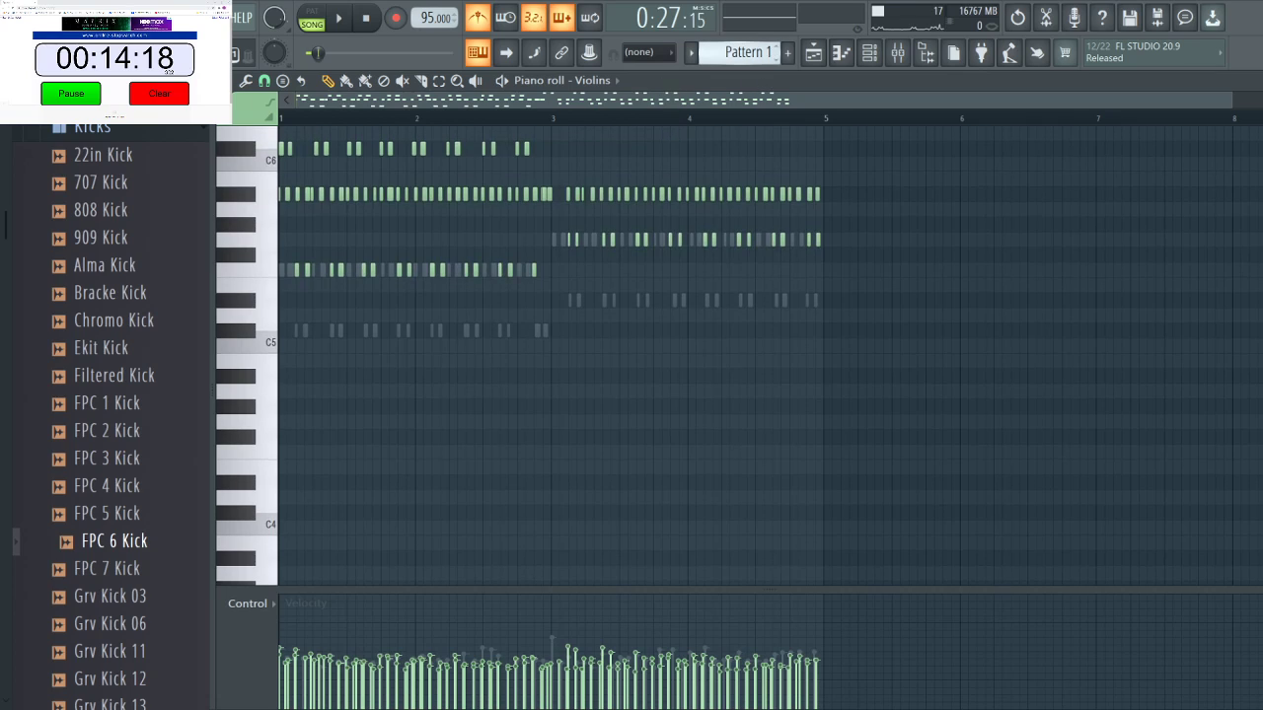
scroll(505, 330, "up", 6)
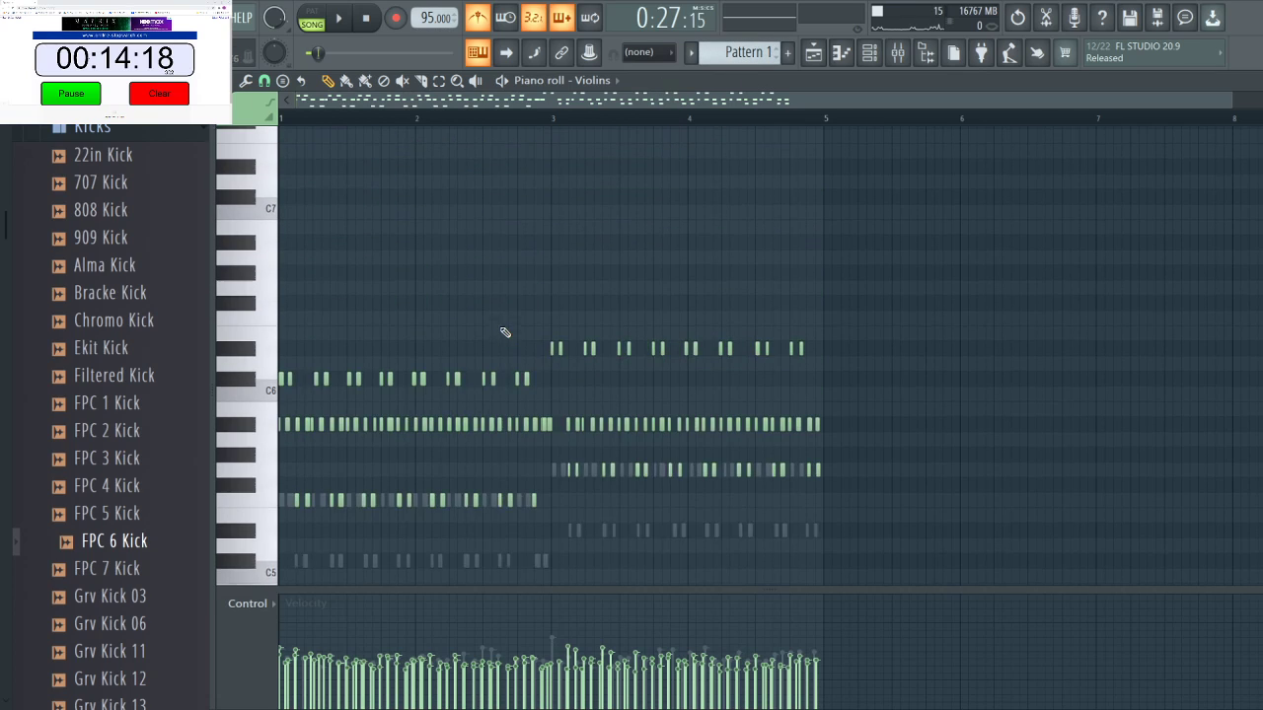
scroll(701, 194, "down", 9)
scroll(540, 236, "up", 3)
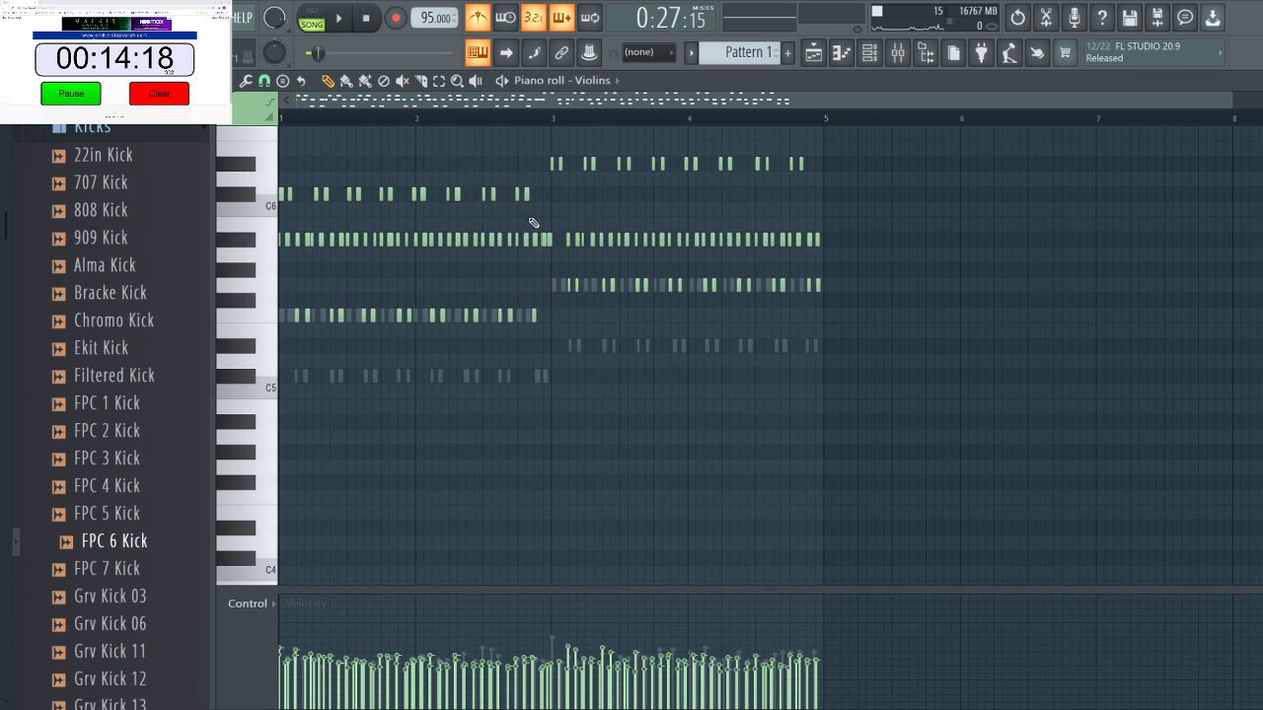
scroll(411, 375, "down", 8)
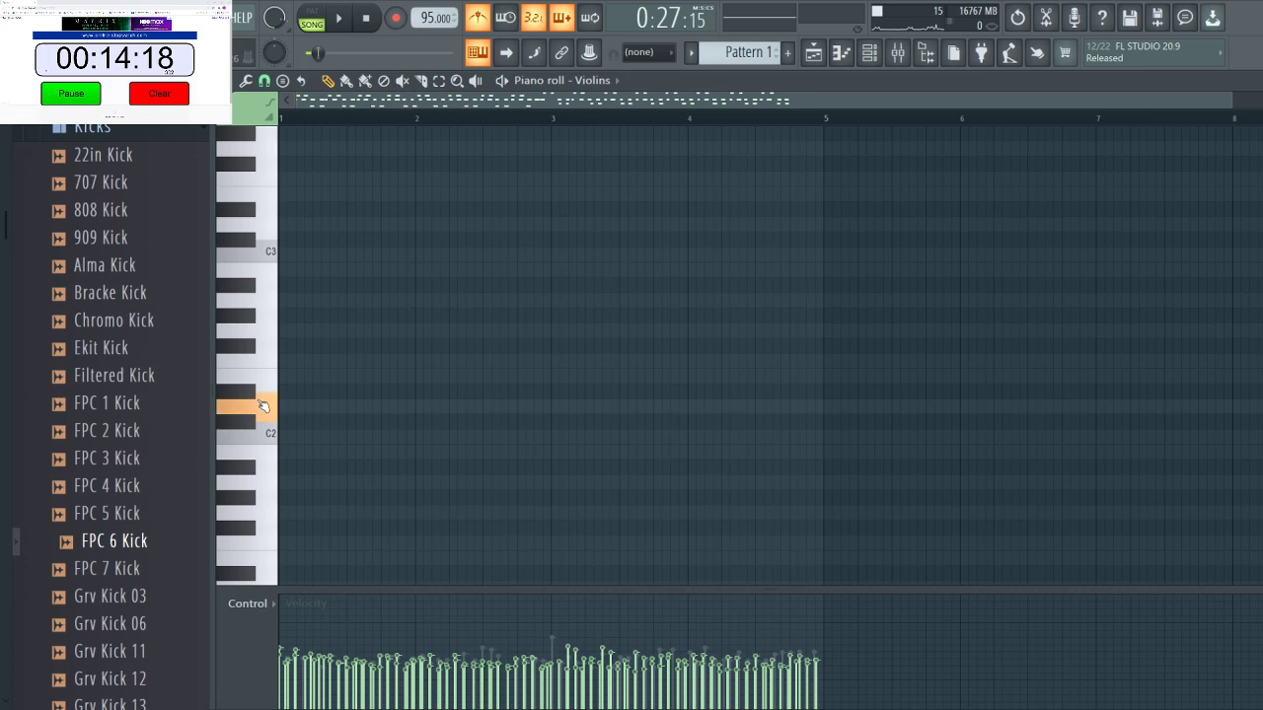
left_click_drag(292, 409, 281, 406)
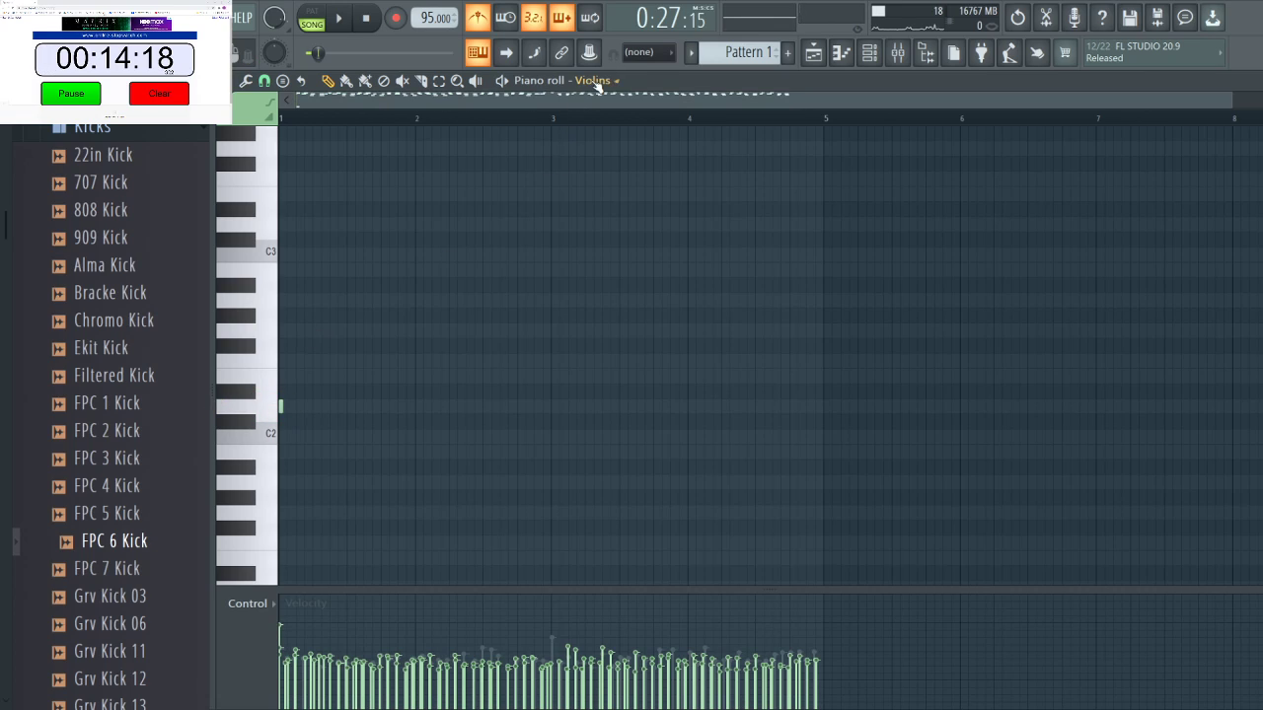
Add a very short D2 note at the start of Violin 2 and a C2 note at the start of Violas in Pattern 1.
left_click(628, 299)
left_click(259, 404)
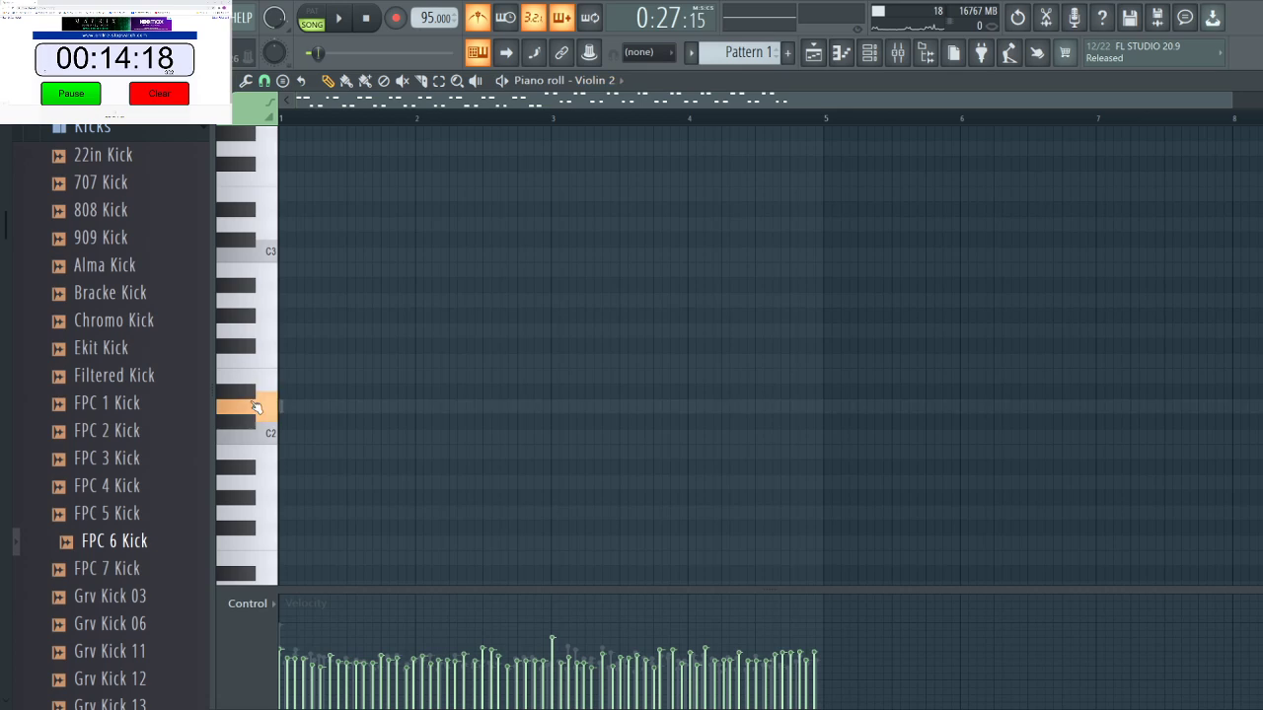
left_click(282, 406)
left_click(615, 325)
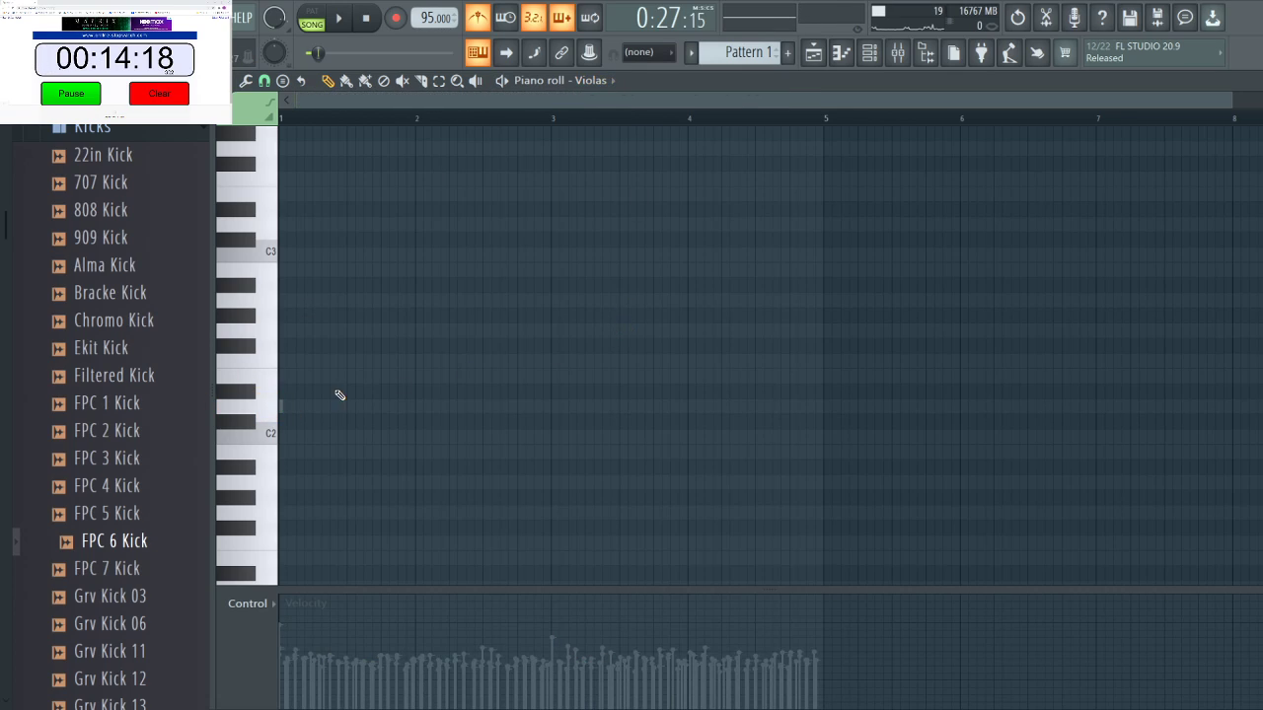
left_click(281, 434)
Play the arrangement from bar 1 and check the channel rack with all groups shown.
left_click(814, 55)
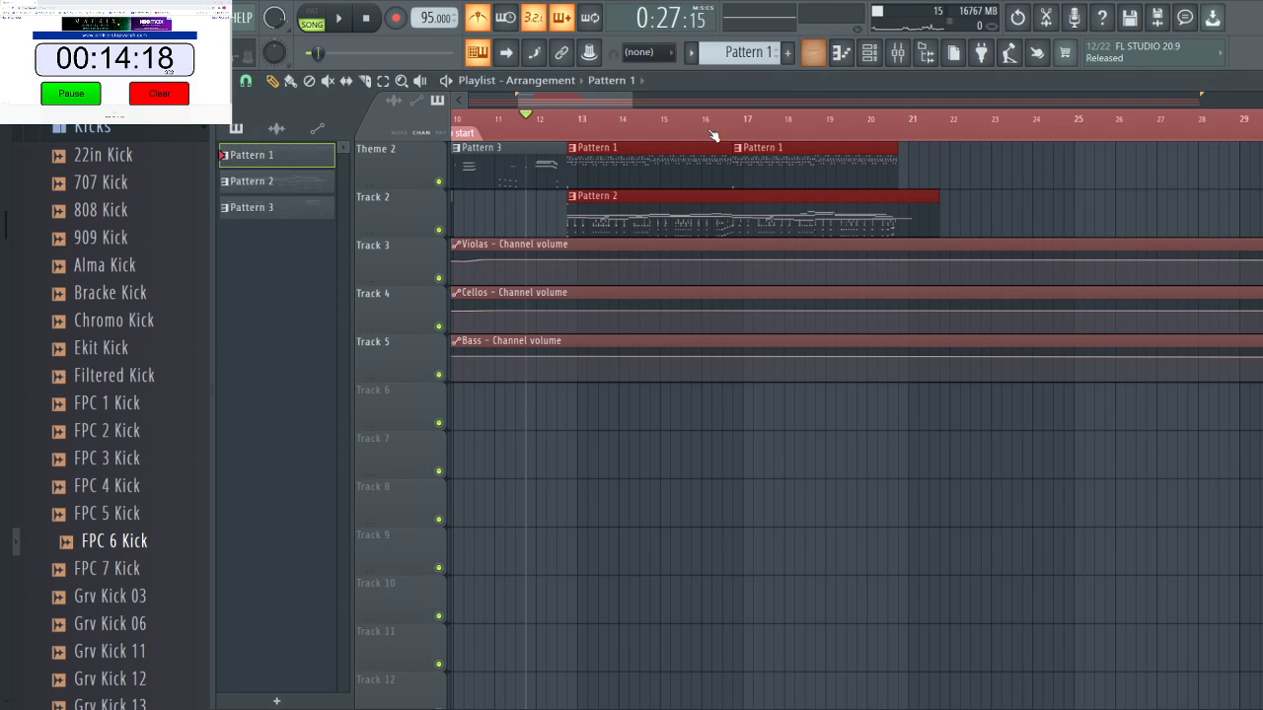
left_click_drag(553, 100, 473, 105)
left_click(455, 118)
key("space")
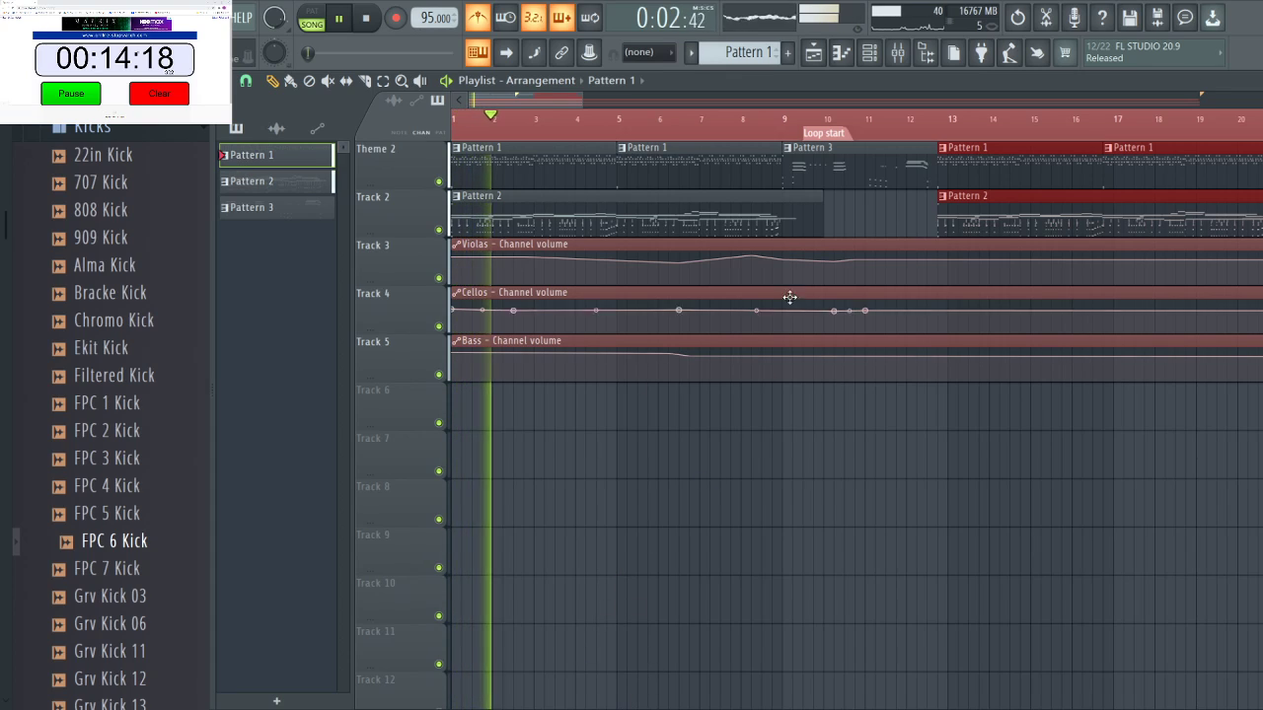
left_click(841, 53)
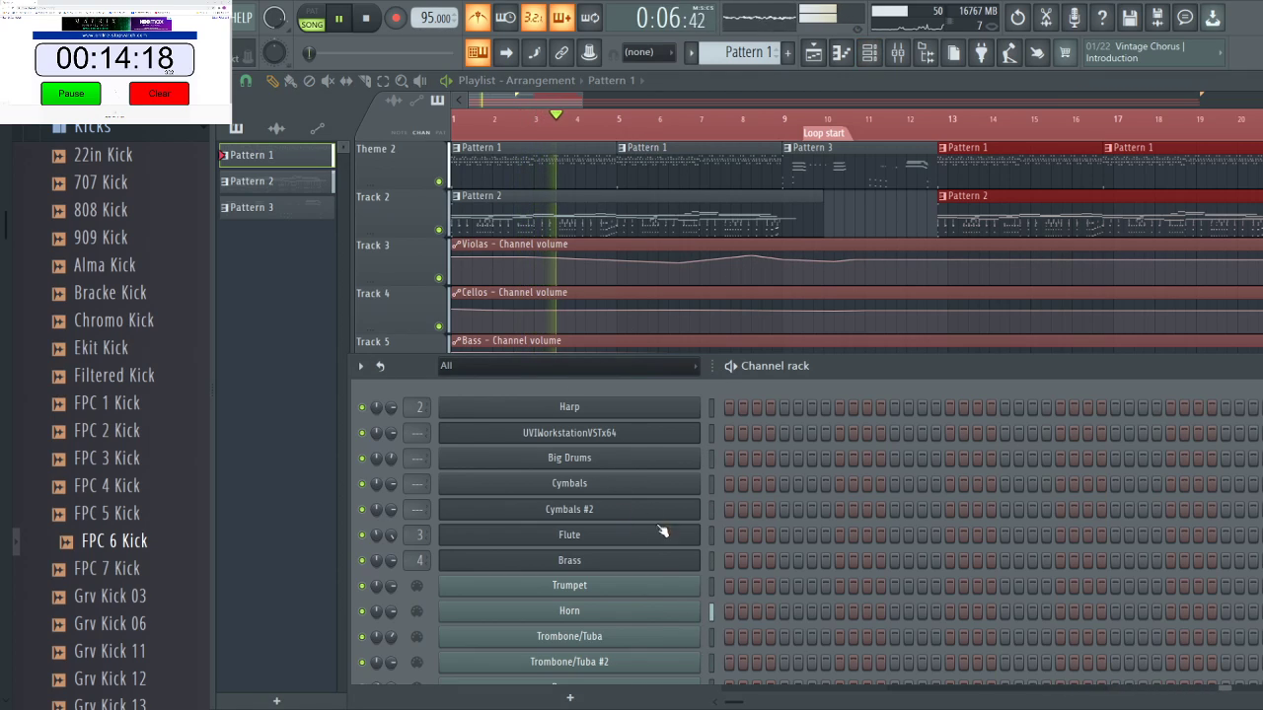
left_click(557, 365)
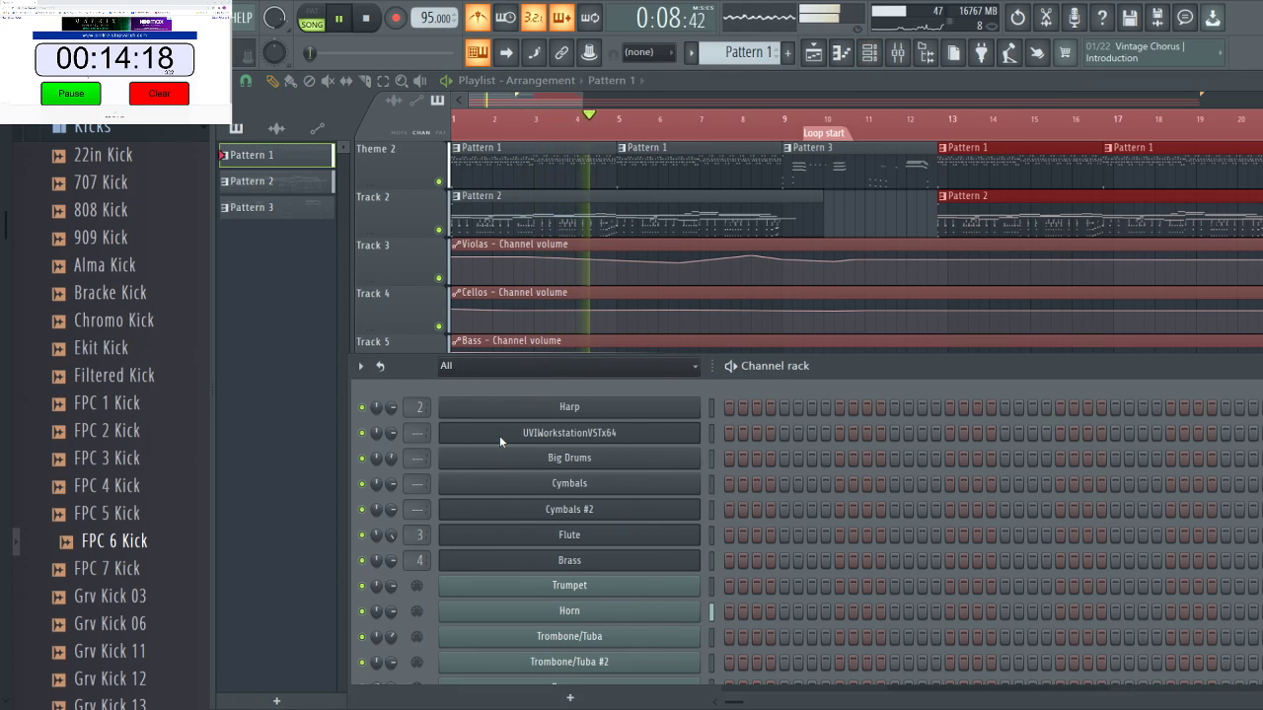
left_click(499, 435)
Check the Cellos part of Pattern 2 and add a very short D7 note at the start of its Bass part.
left_click(539, 213)
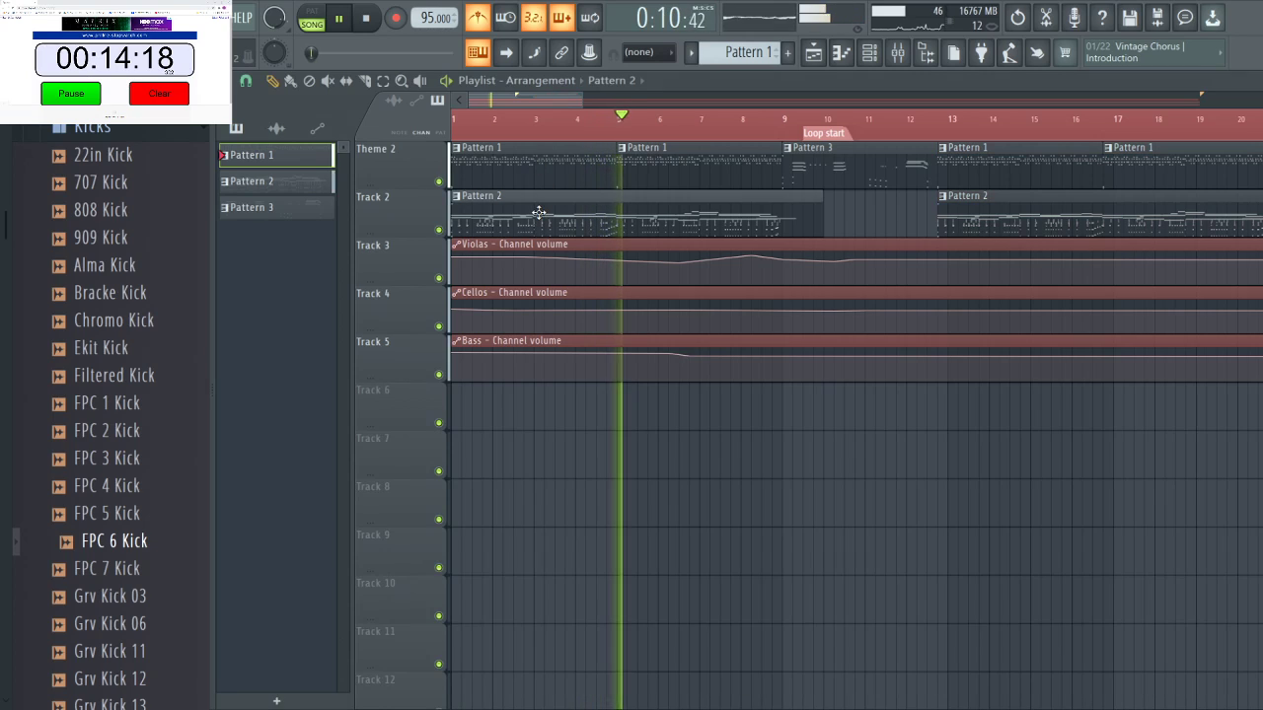
double_click(538, 213)
key("space")
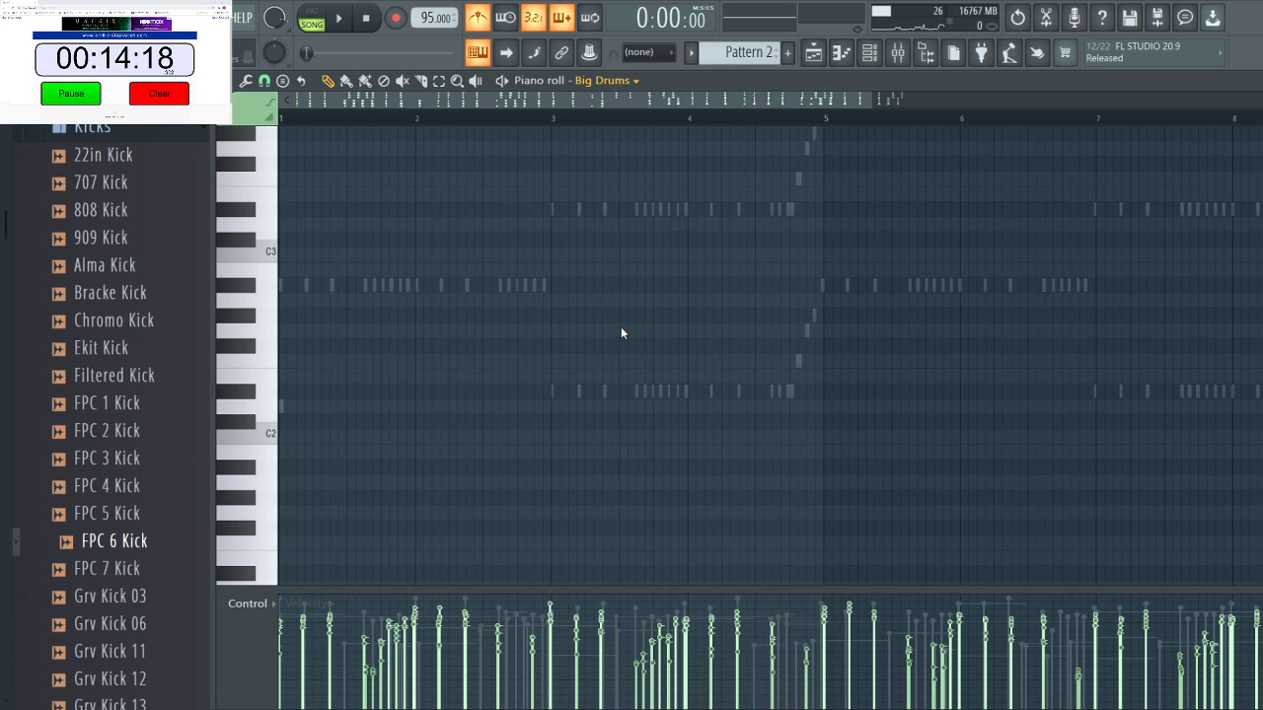
left_click(620, 328)
scroll(441, 293, "up", 5)
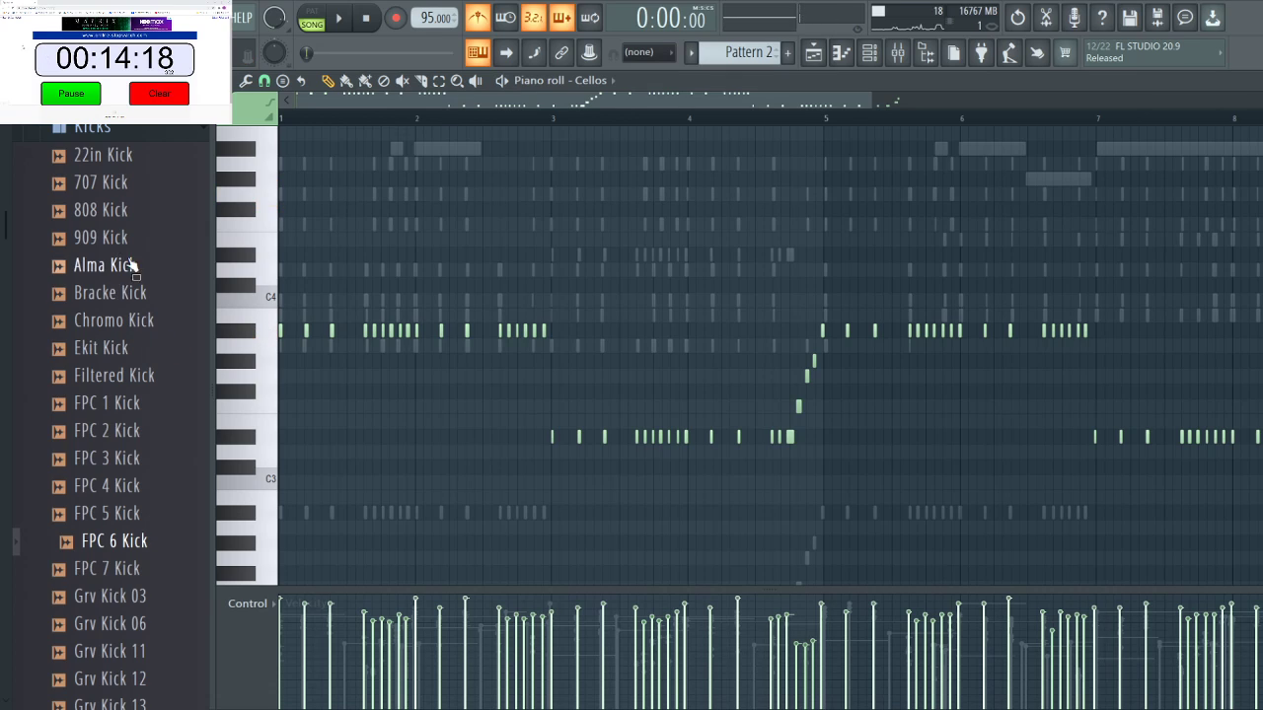
scroll(375, 349, "up", 8)
scroll(340, 432, "up", 6)
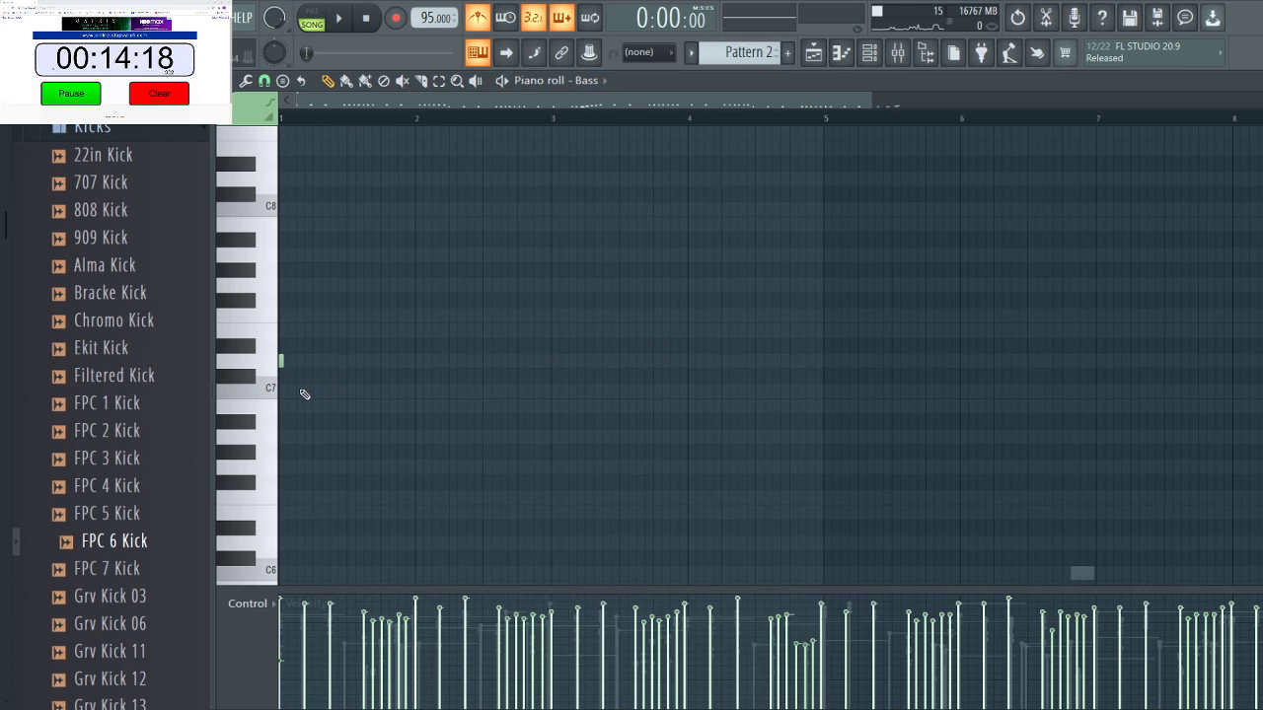
Play the arrangement from the start, select the Cellos volume automation clip and open the channel rack.
left_click(820, 50)
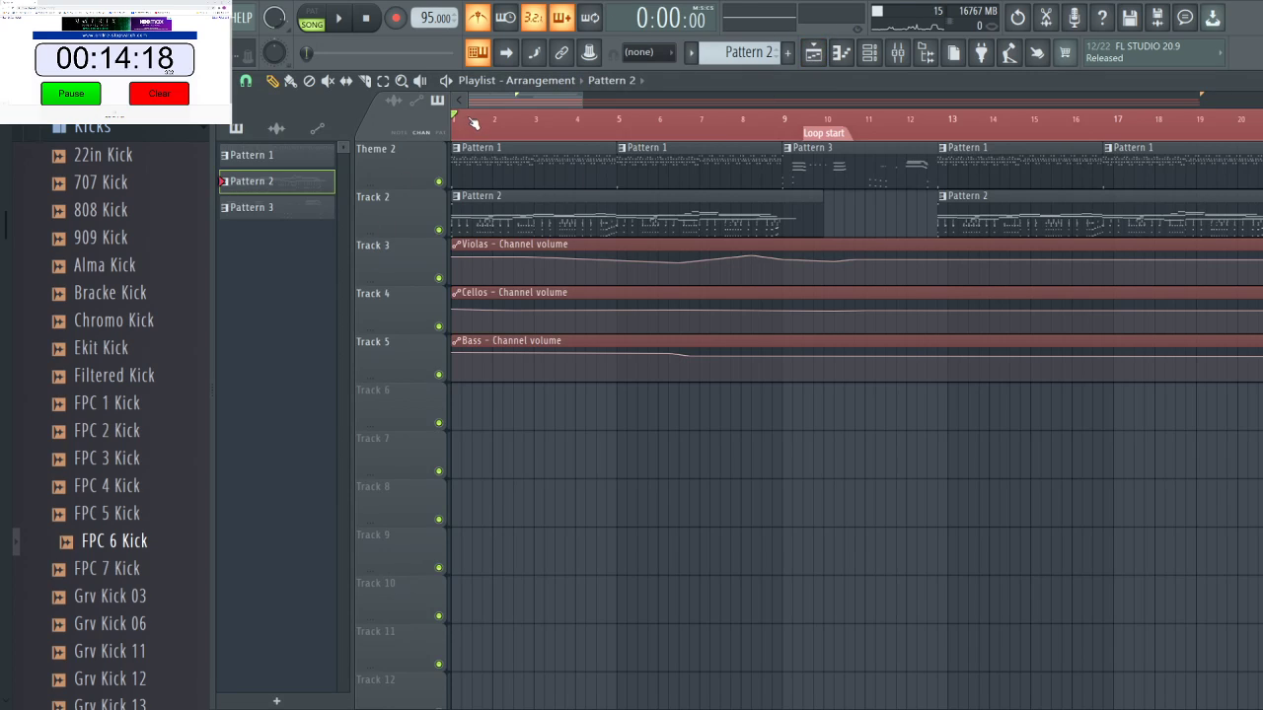
key("space")
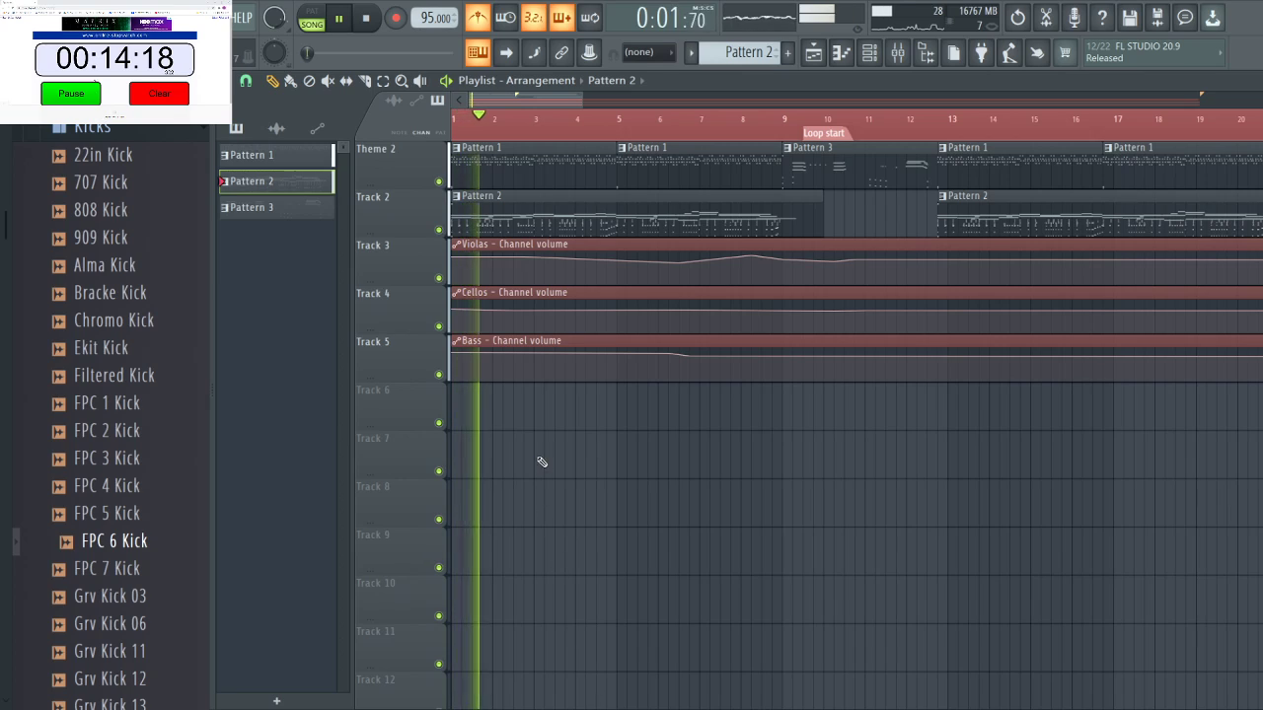
left_click(457, 309)
key("F6")
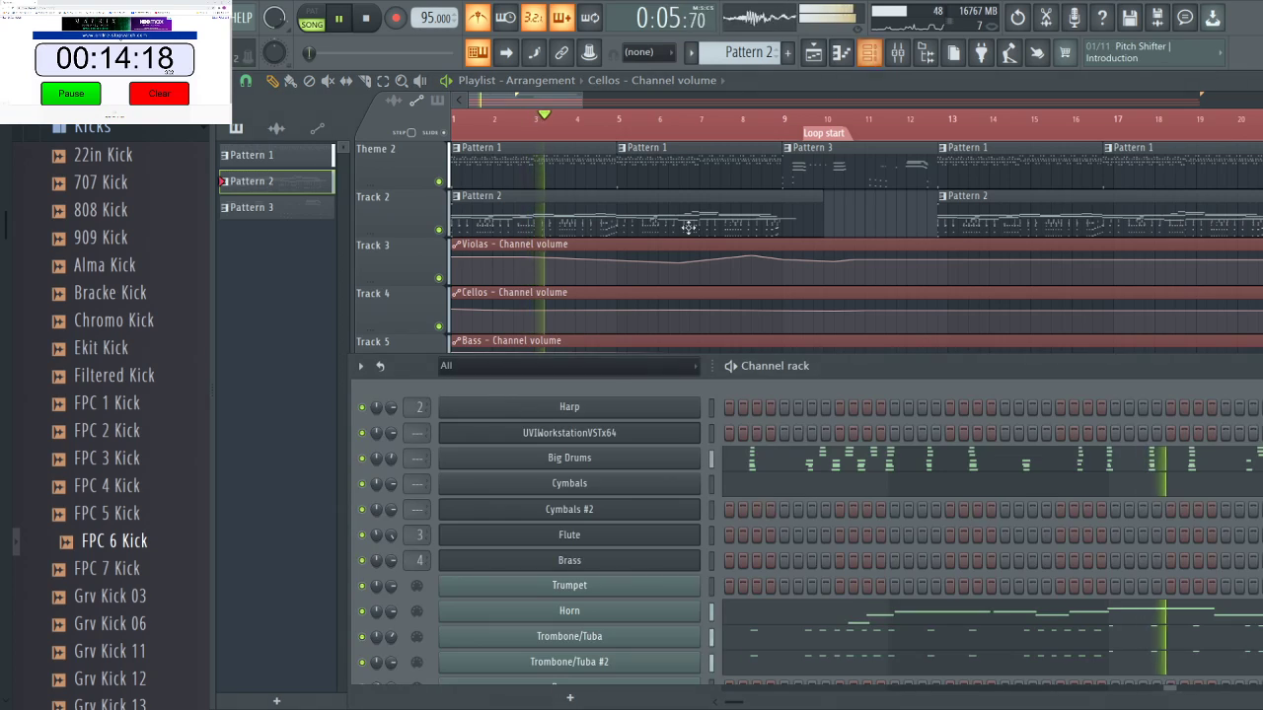
Show only the Unsorted channel group and slightly lower the Big Drums channel volume.
left_click(591, 367)
left_click(504, 452)
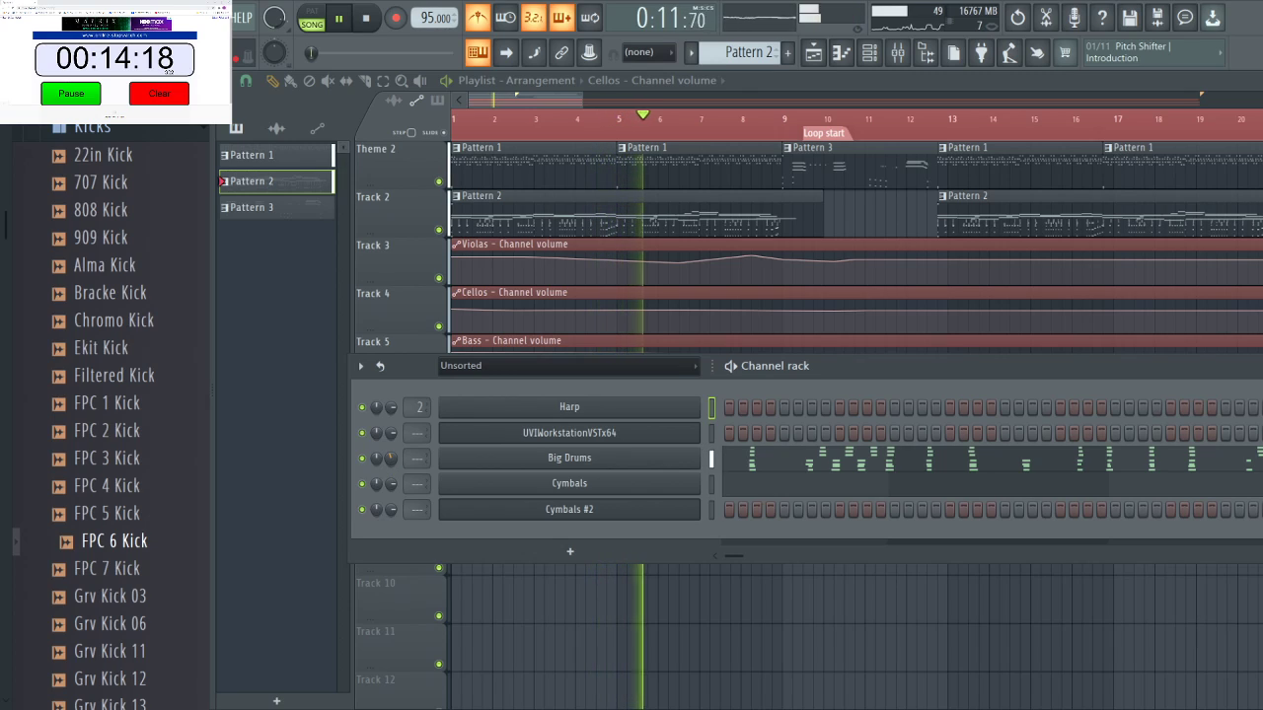
left_click_drag(392, 458, 391, 470)
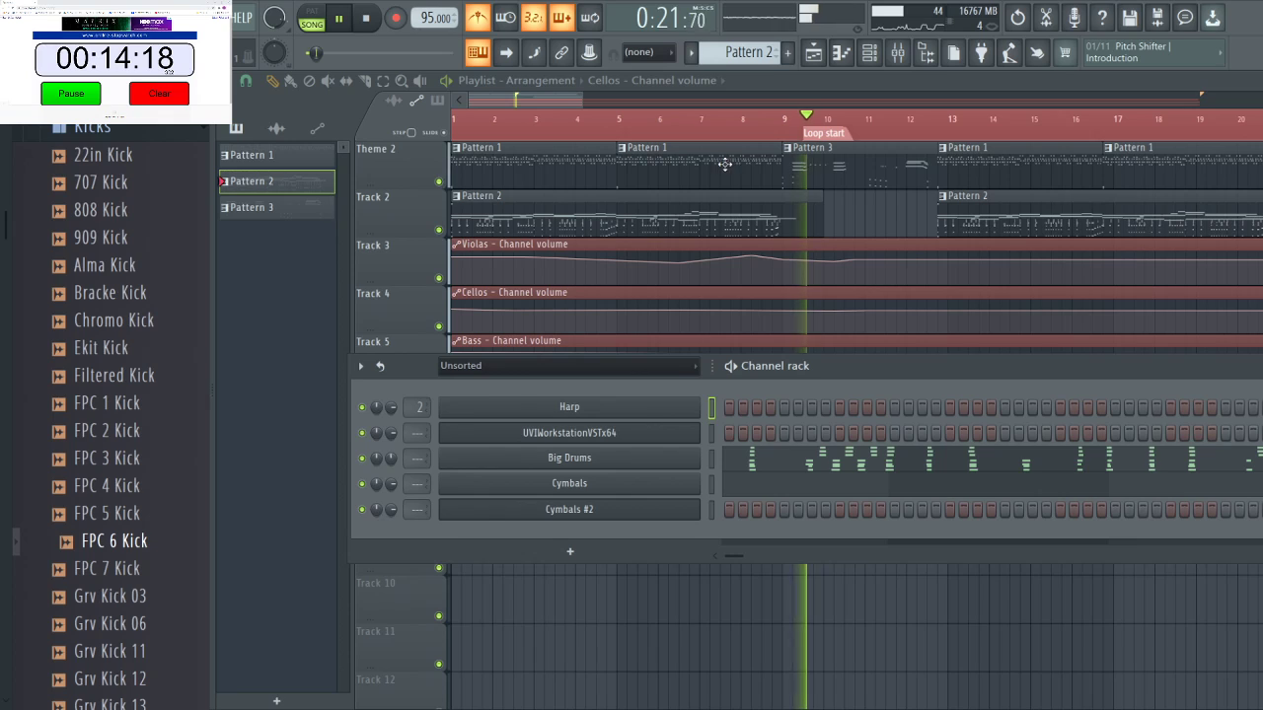
Stop playback and move the repeated Pattern 1 and Pattern 2 clips after Pattern 3 so they start at bar 13.
left_click_drag(556, 102, 592, 117)
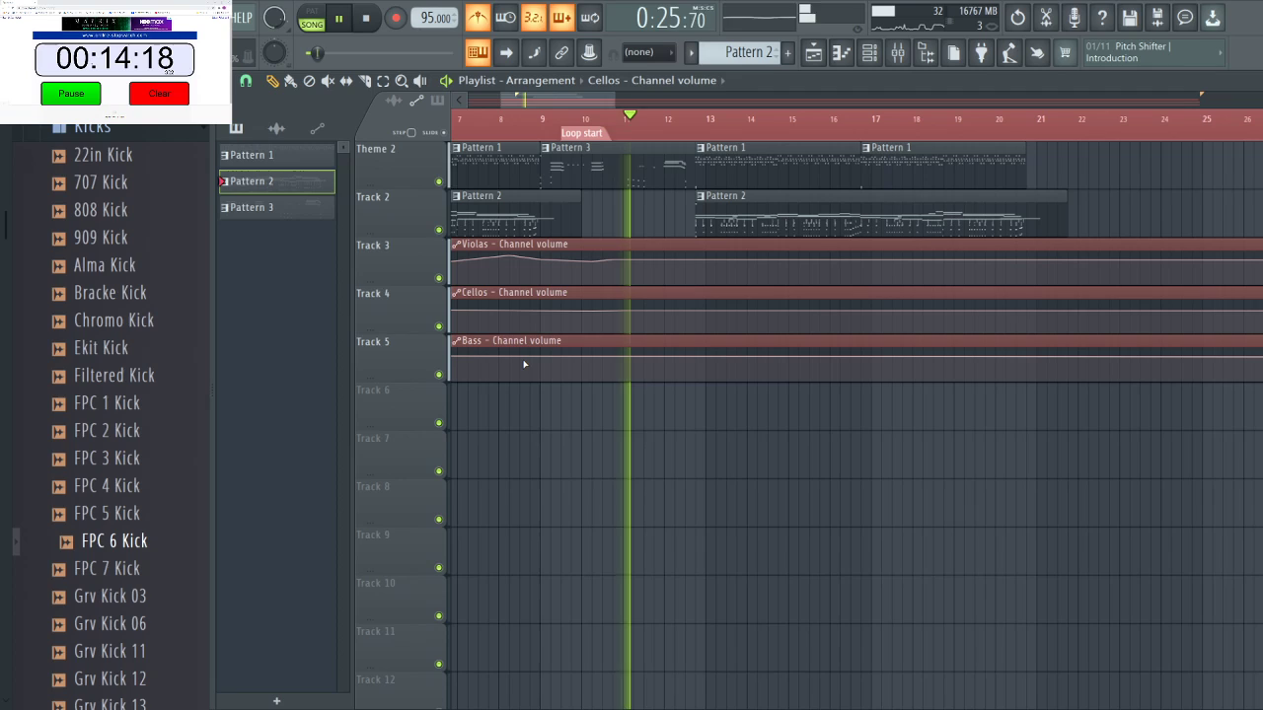
double_click(564, 164)
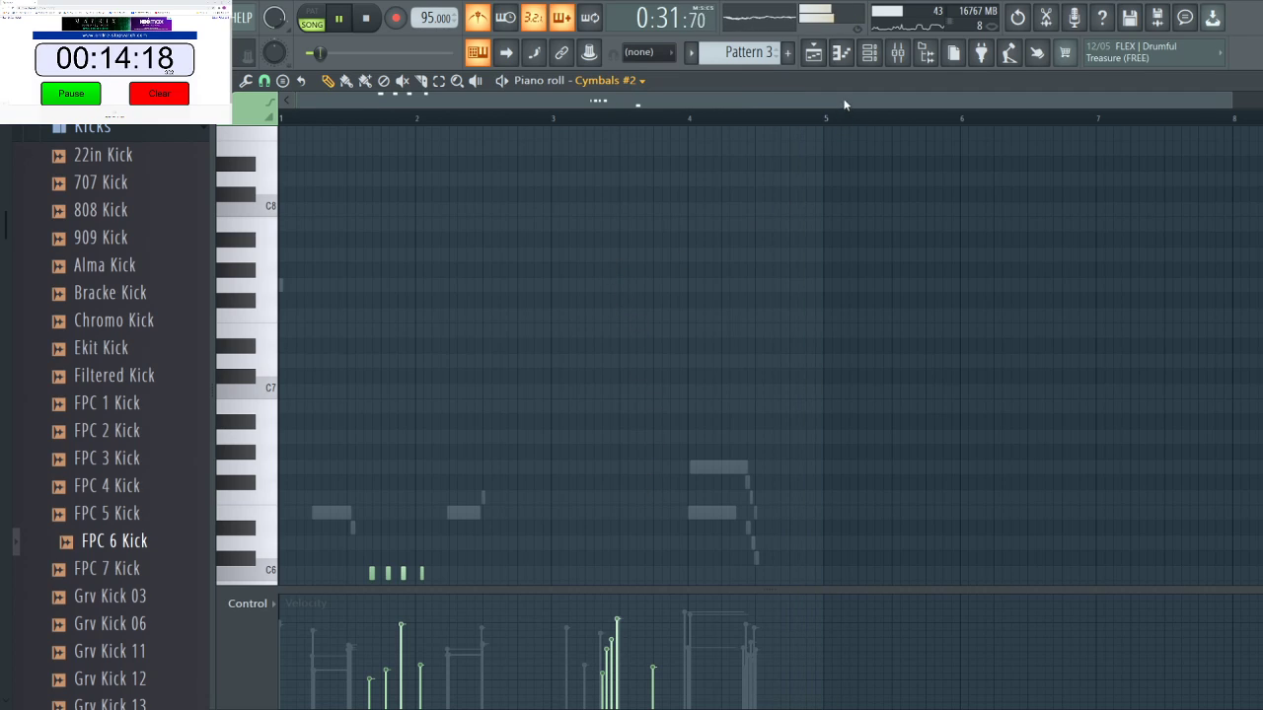
left_click(813, 54)
key("space")
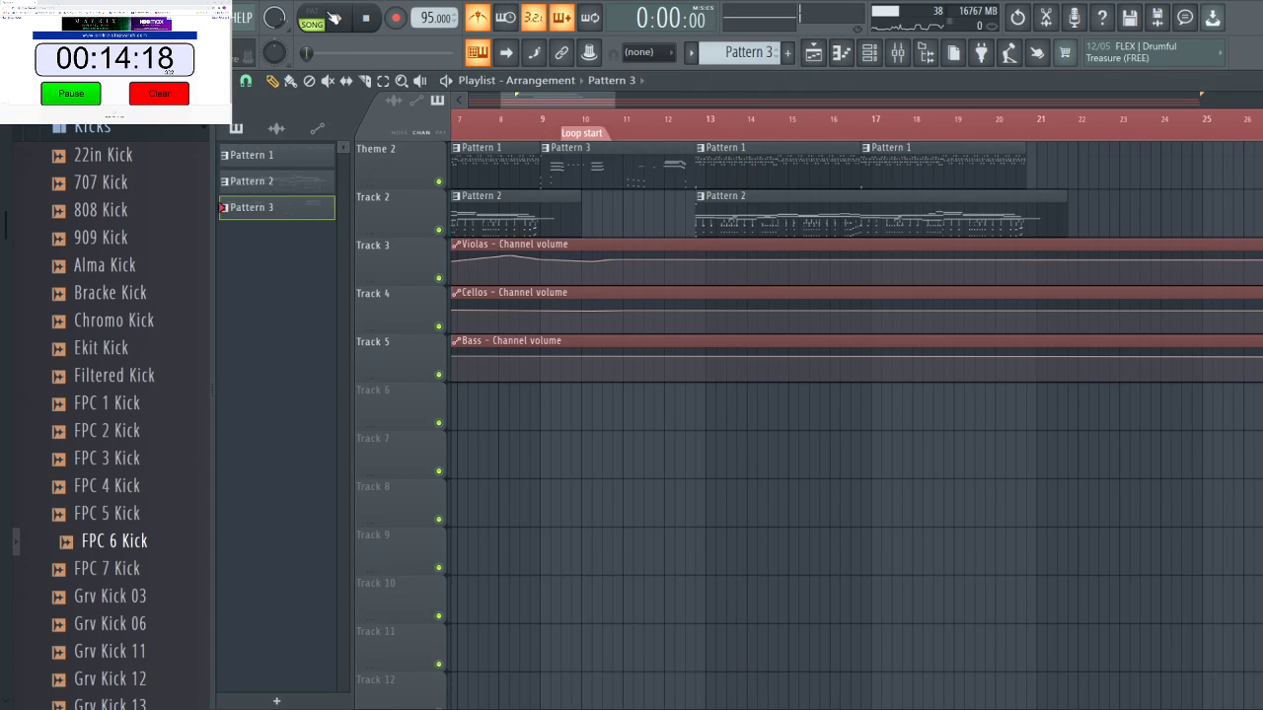
left_click_drag(1176, 241, 764, 140)
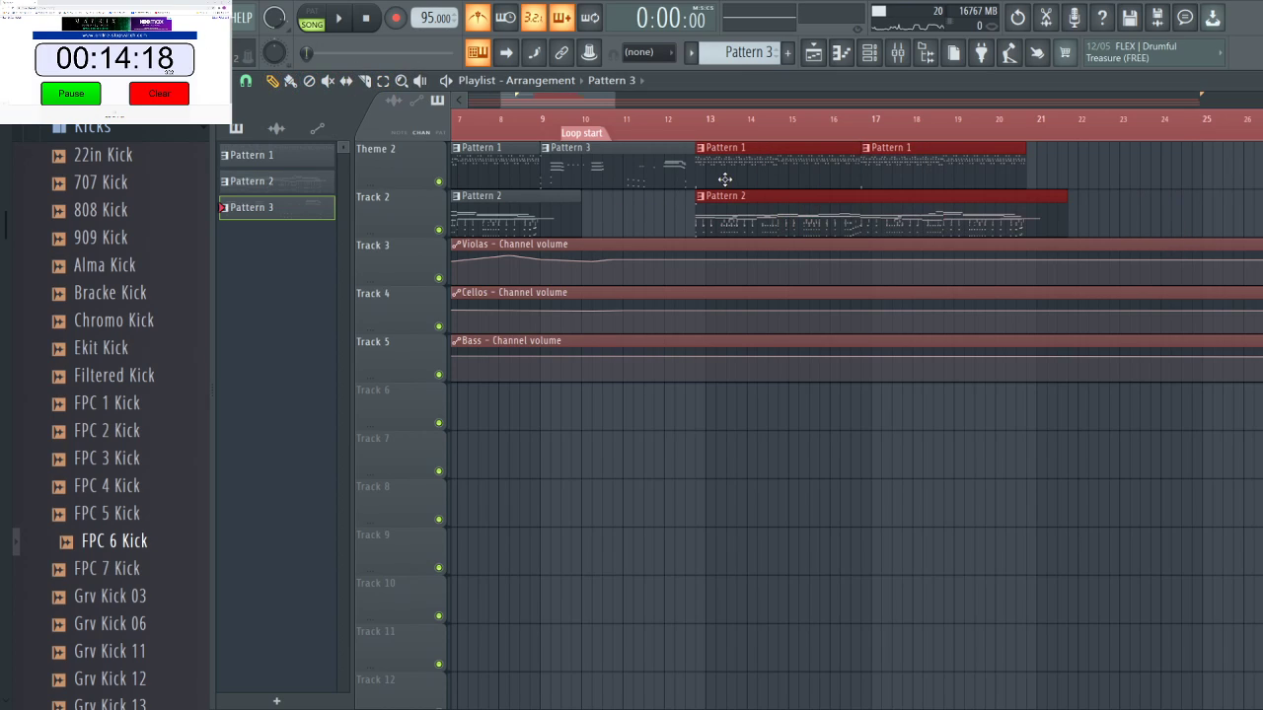
left_click_drag(724, 179, 732, 166)
Play from about bar 8, open Pattern 3 and add a very short D#7 note at the start of its Bass part.
left_click(513, 116)
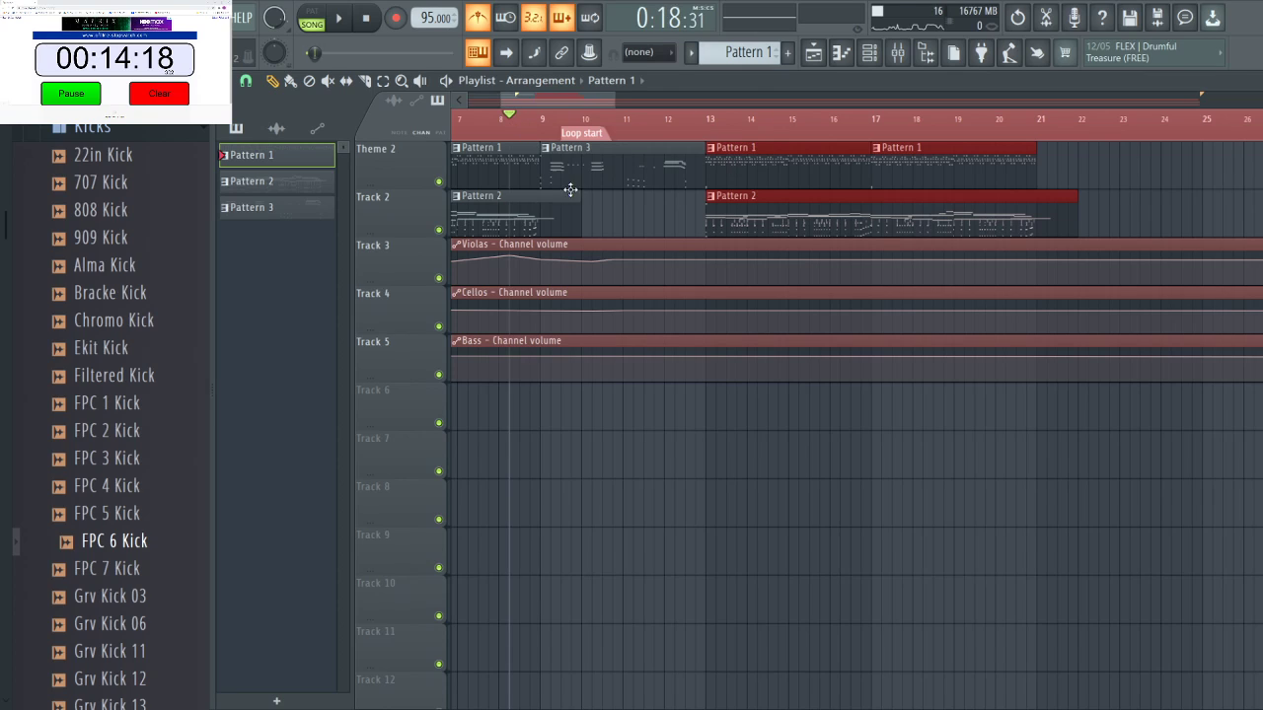
key("space")
double_click(578, 164)
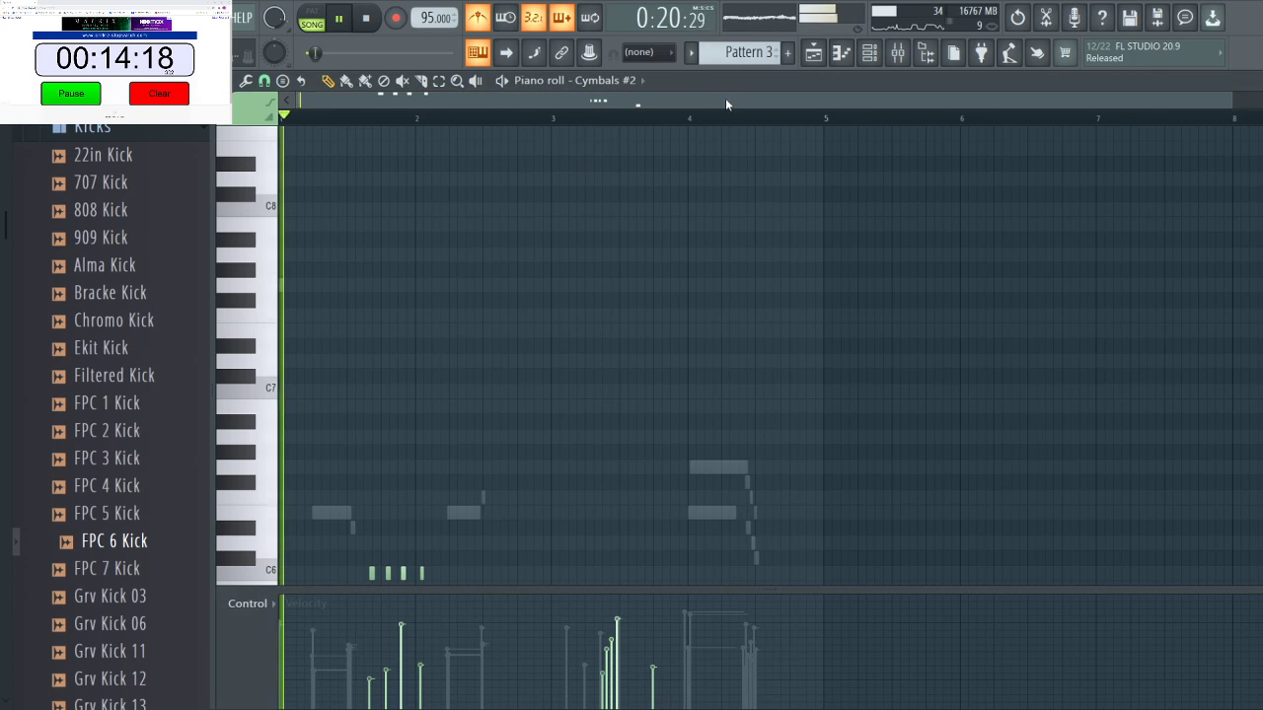
left_click(591, 355)
scroll(422, 353, "down", 3)
scroll(413, 355, "up", 3)
key("space")
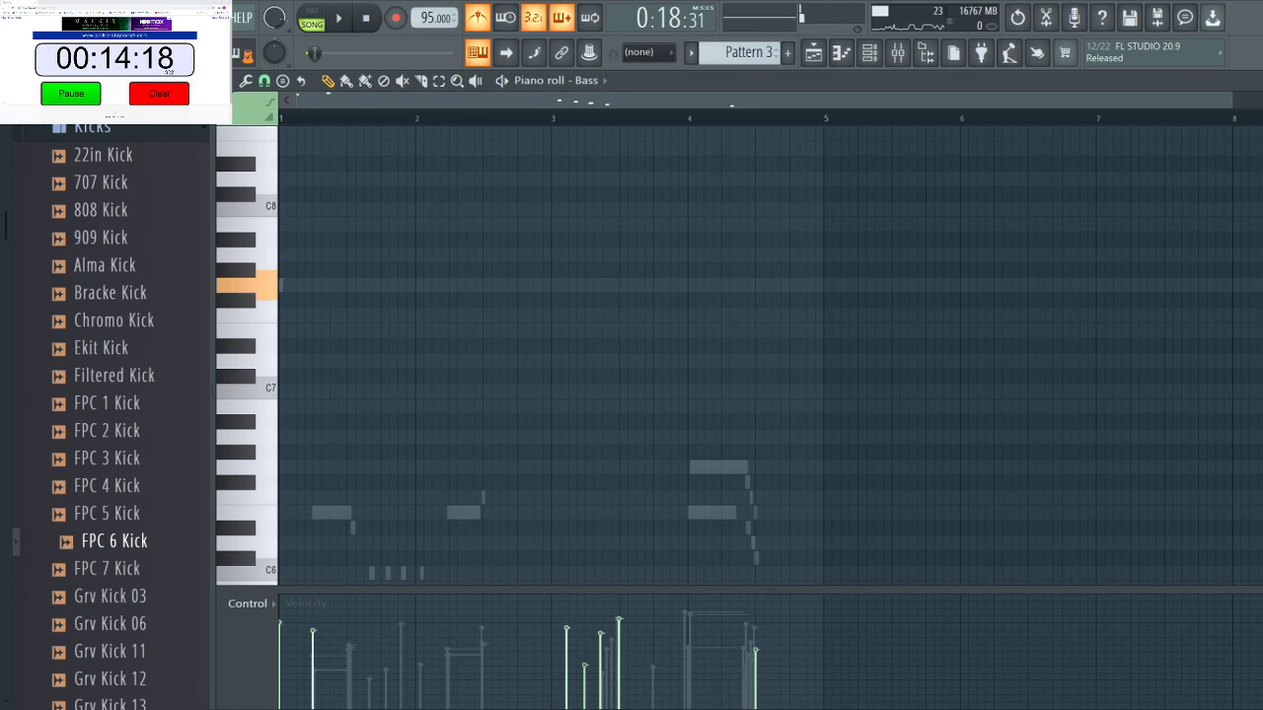
left_click(272, 285)
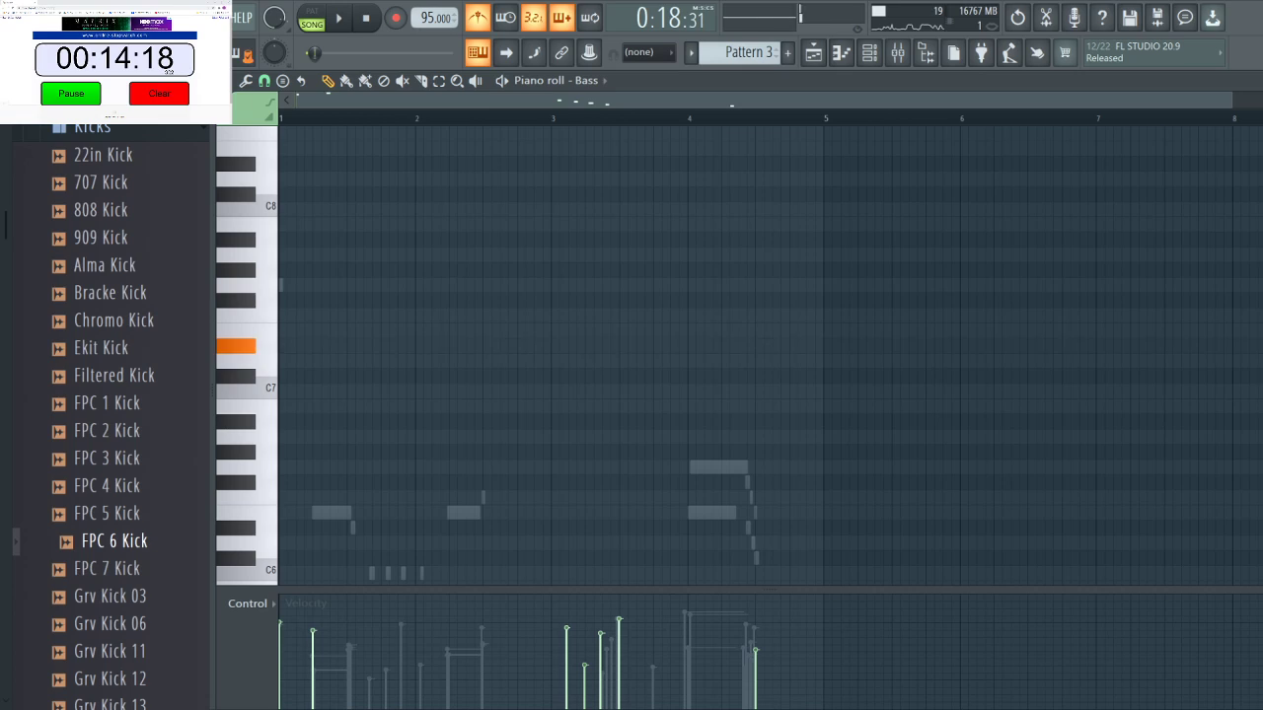
left_click(279, 285)
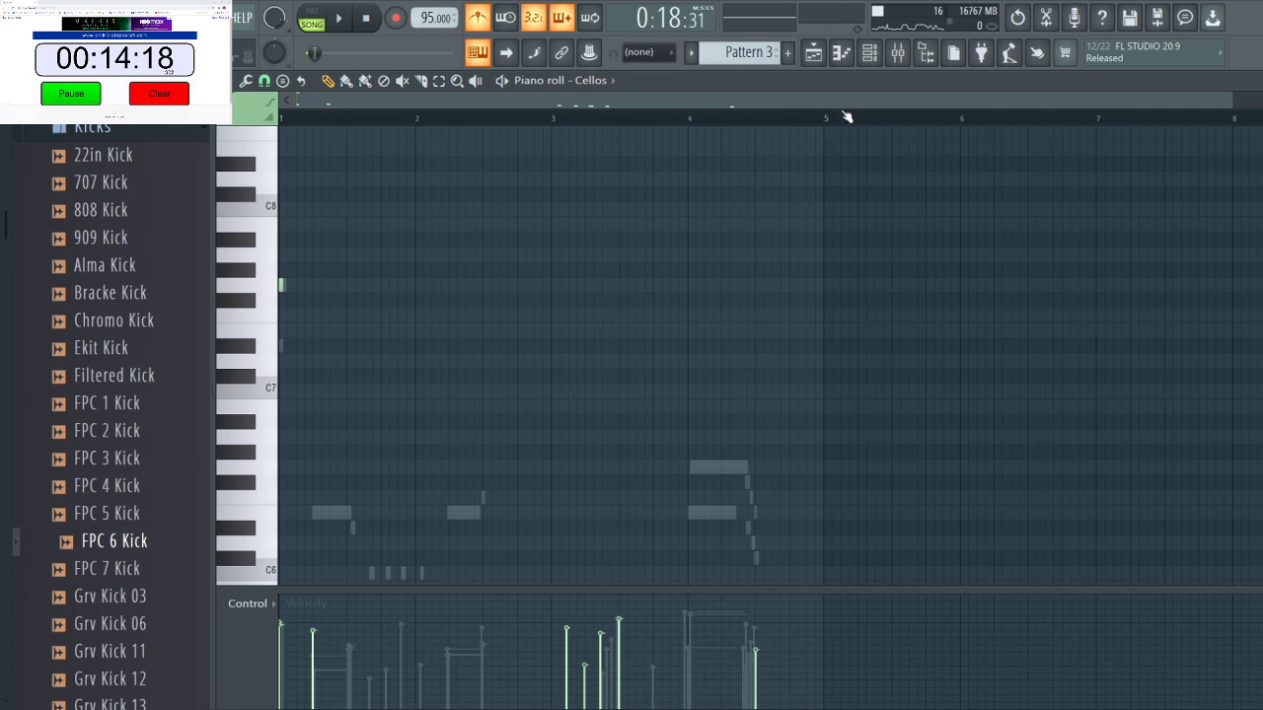
Play from the third bar of Pattern 3 into the repeated section and check the channel rack.
left_click(651, 119)
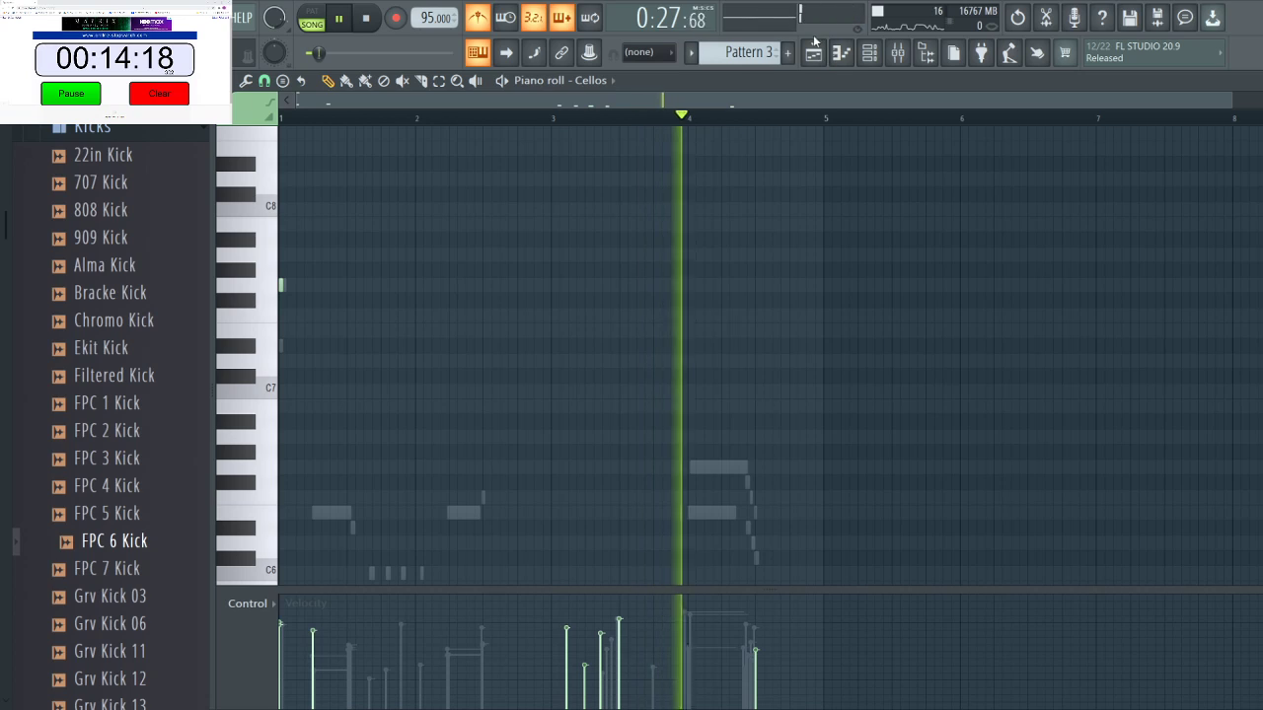
key("F5")
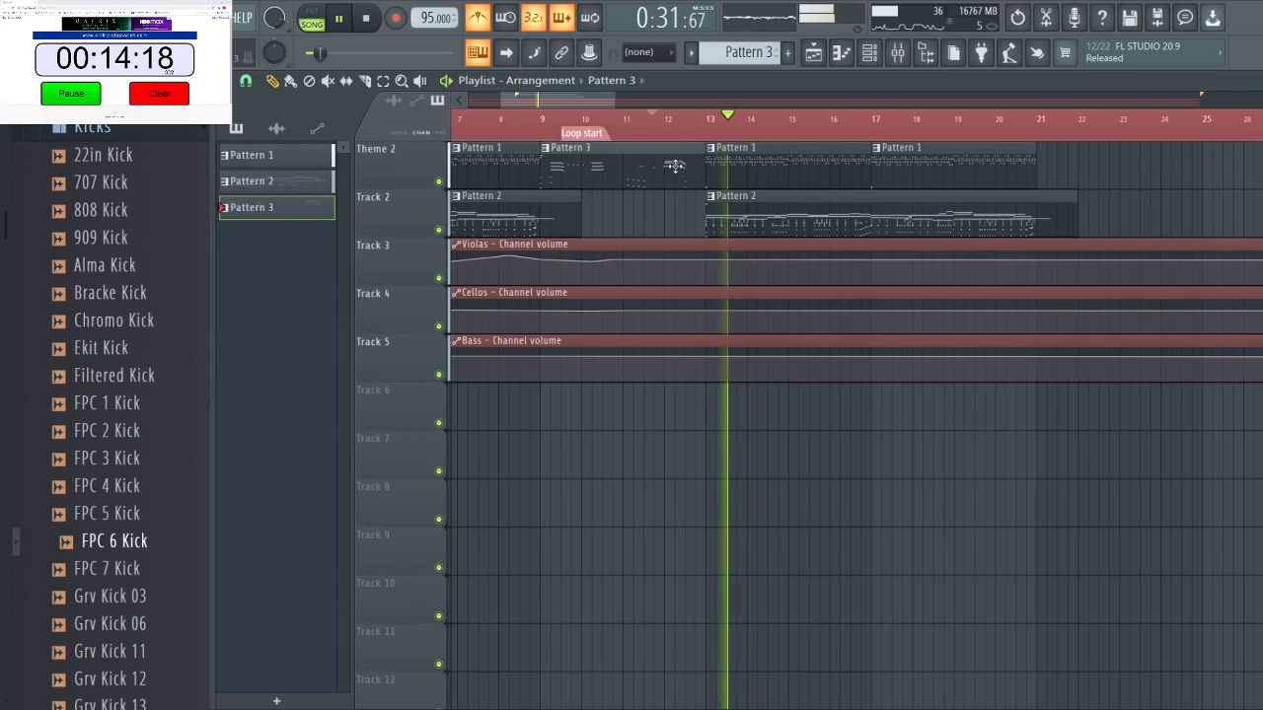
key("F7")
left_click(841, 55)
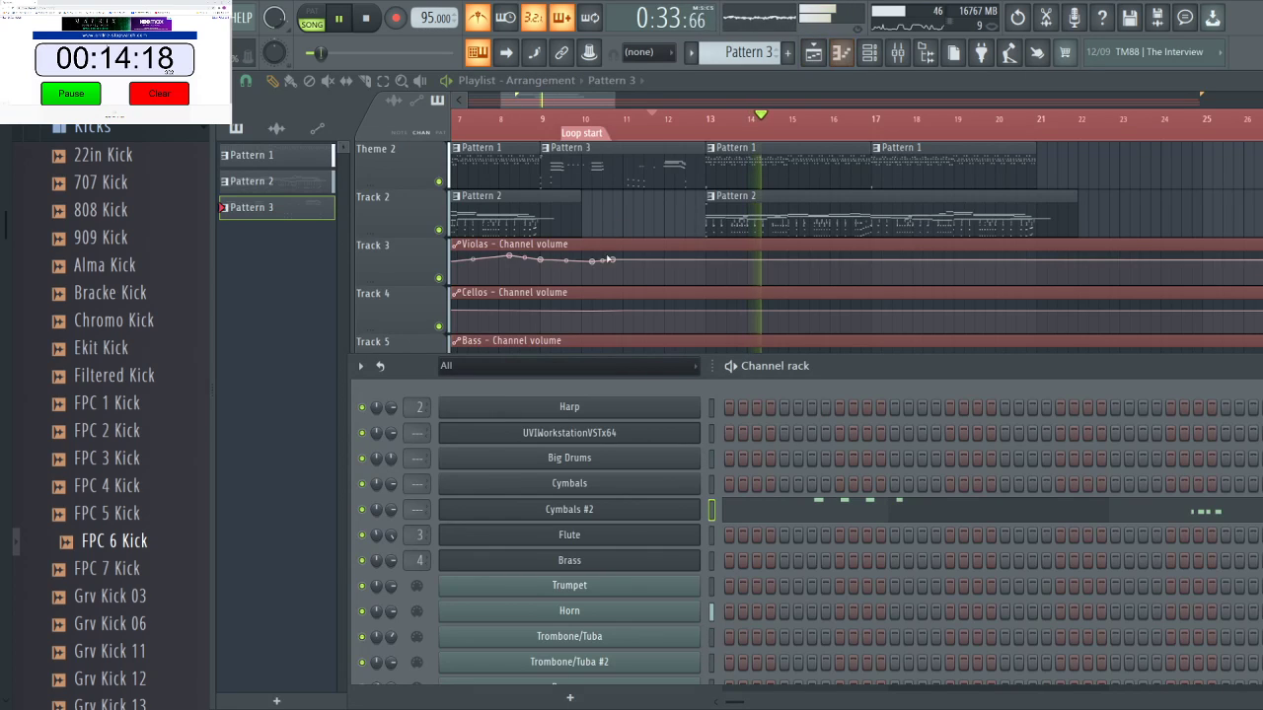
key("space")
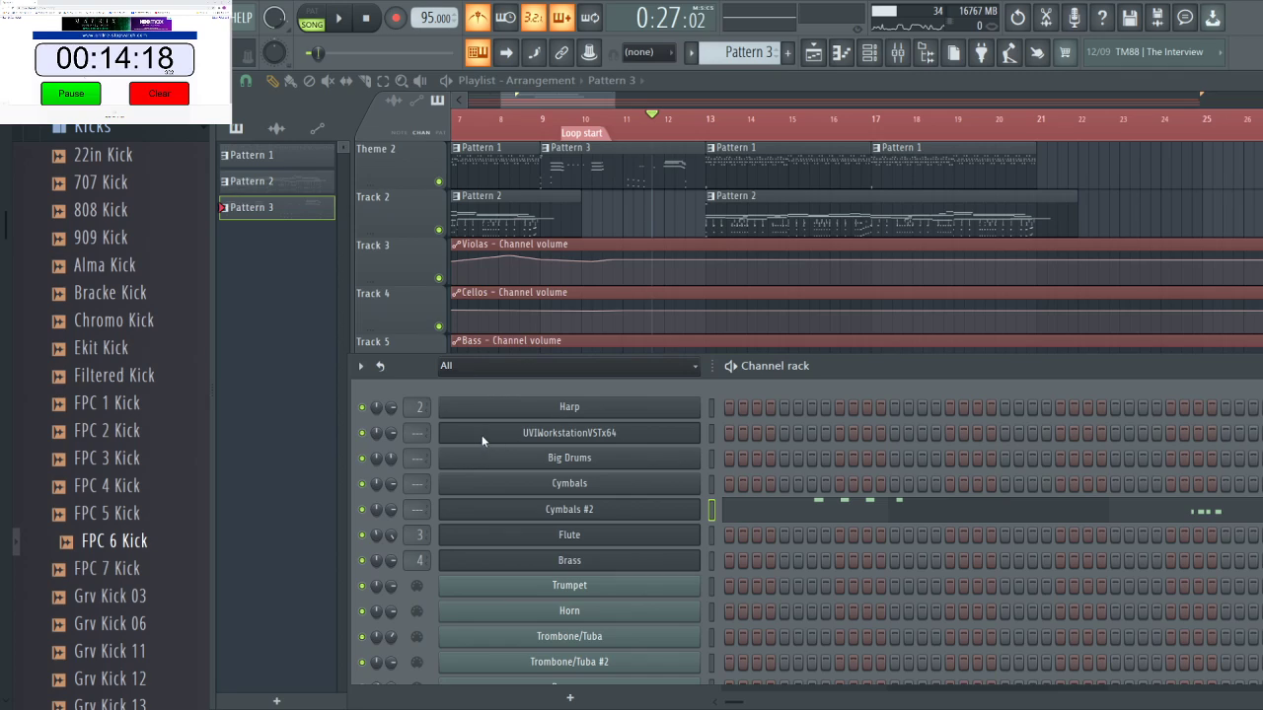
Record Big Drums at the end of Pattern 3 leading into bar 13 and play the transition back.
key("Page_Up")
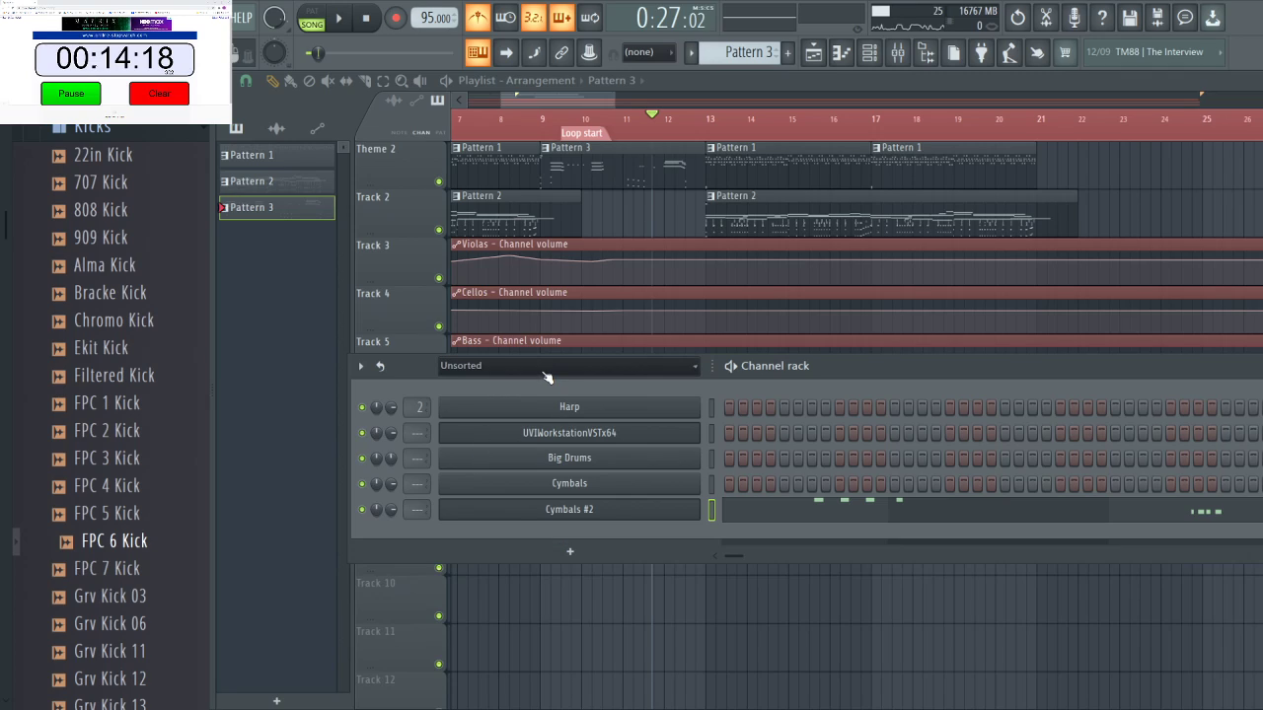
left_click(711, 467)
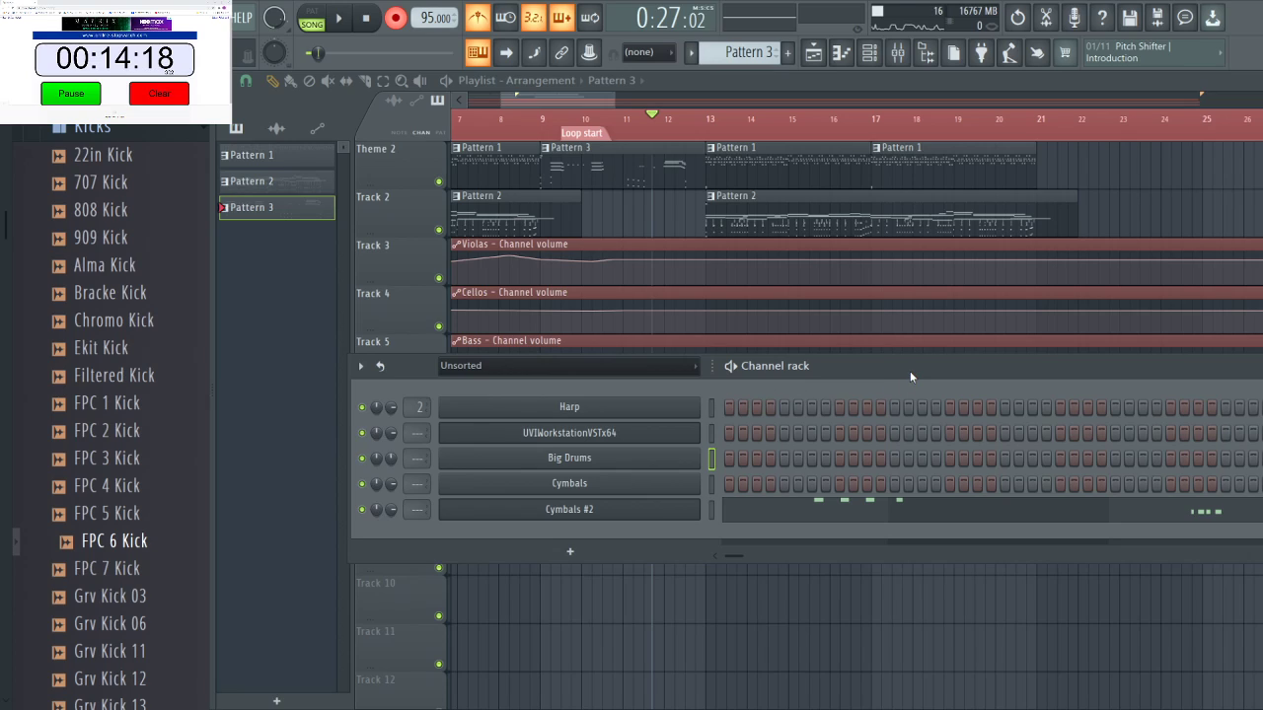
key("space")
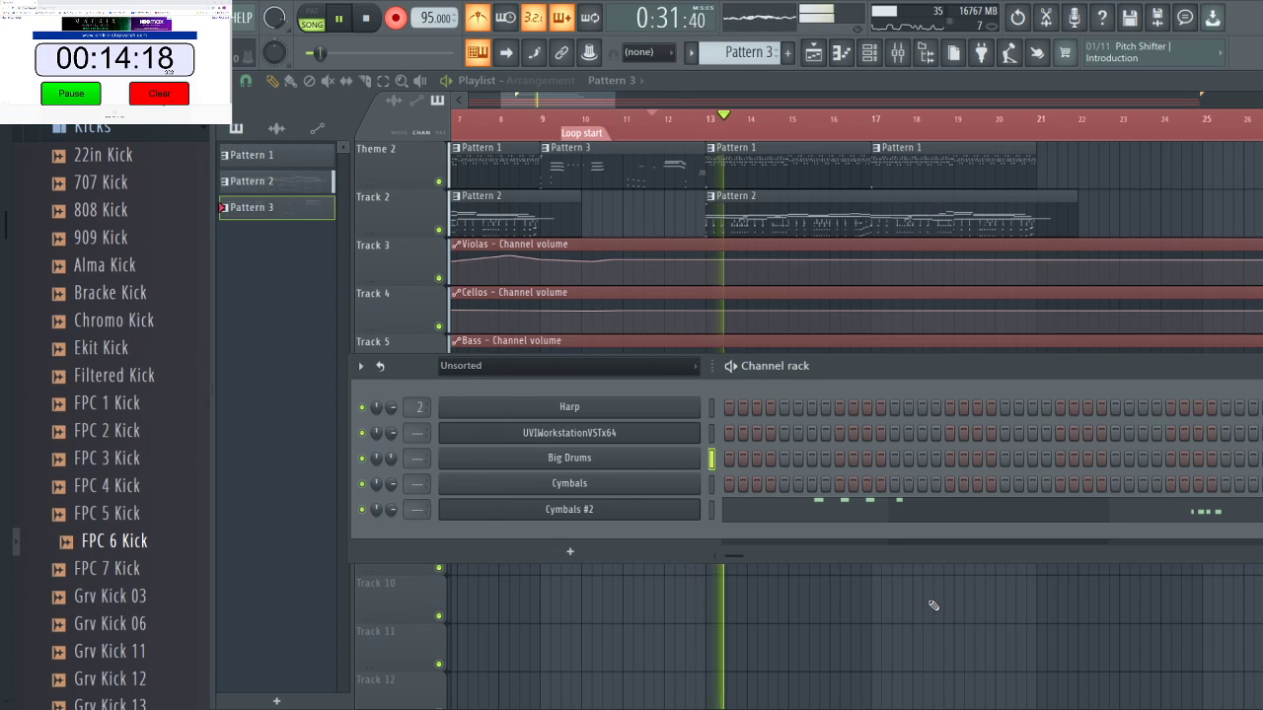
key("space")
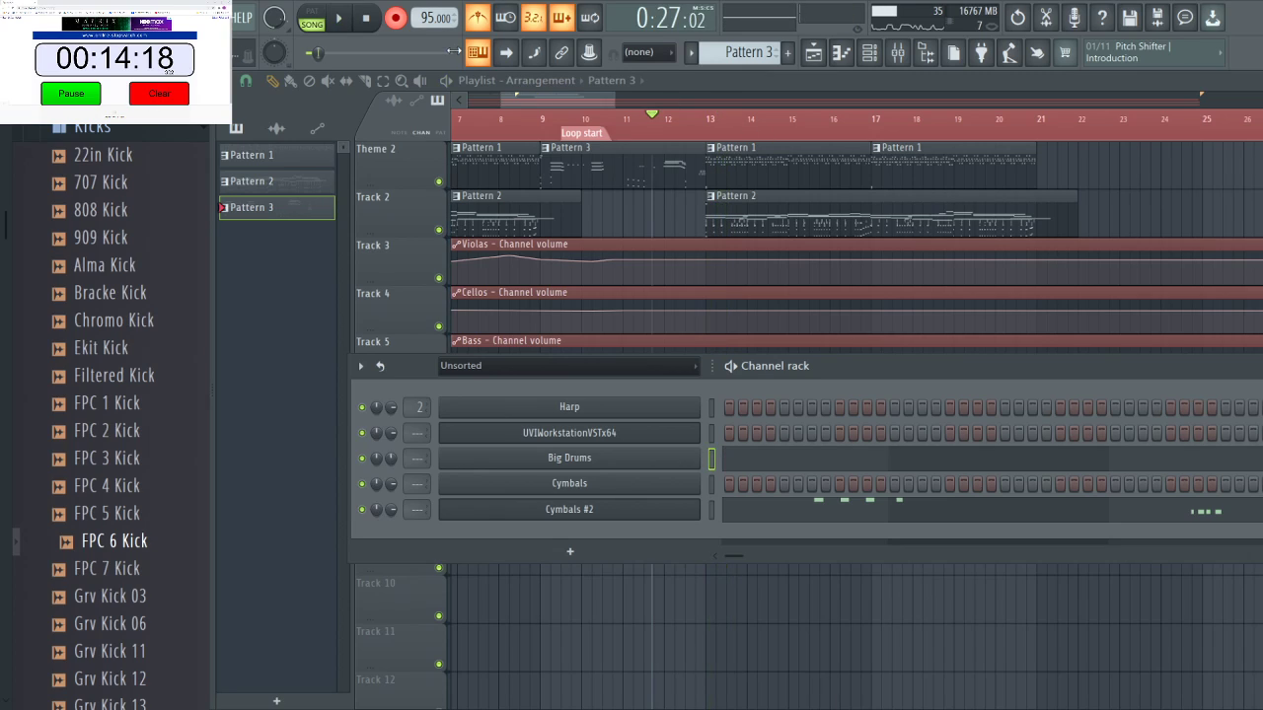
left_click(706, 126)
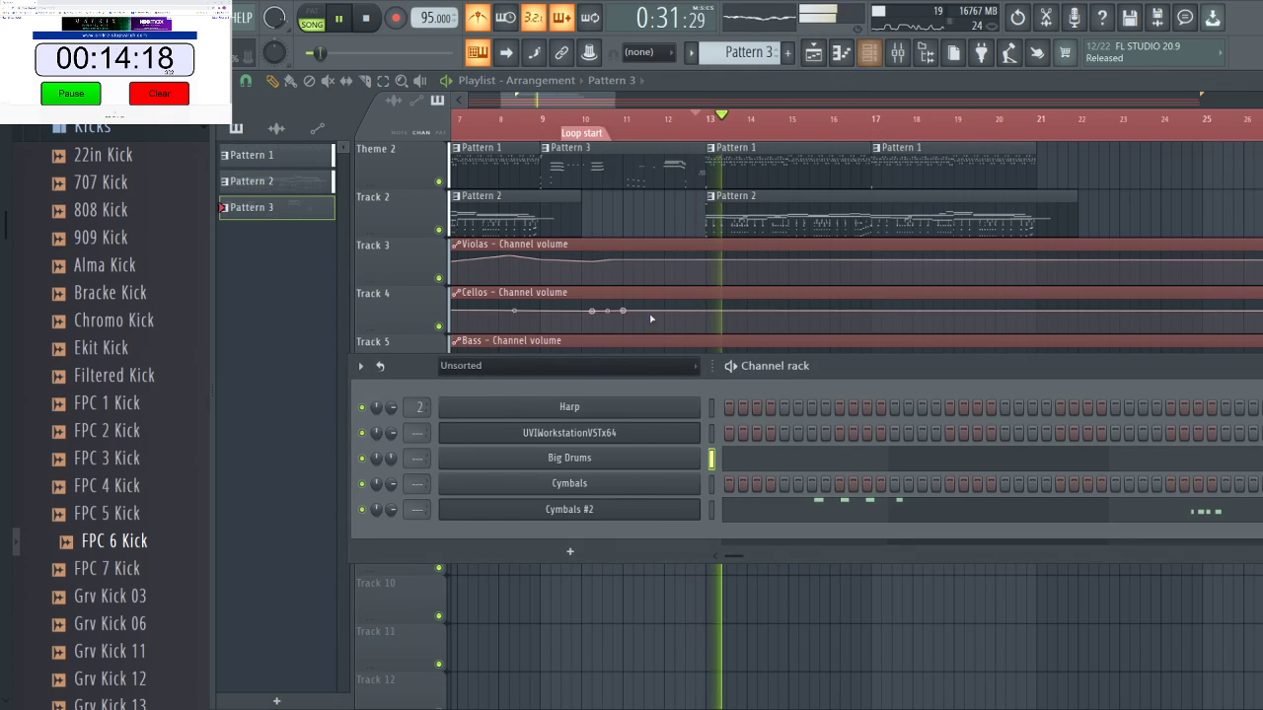
key("space")
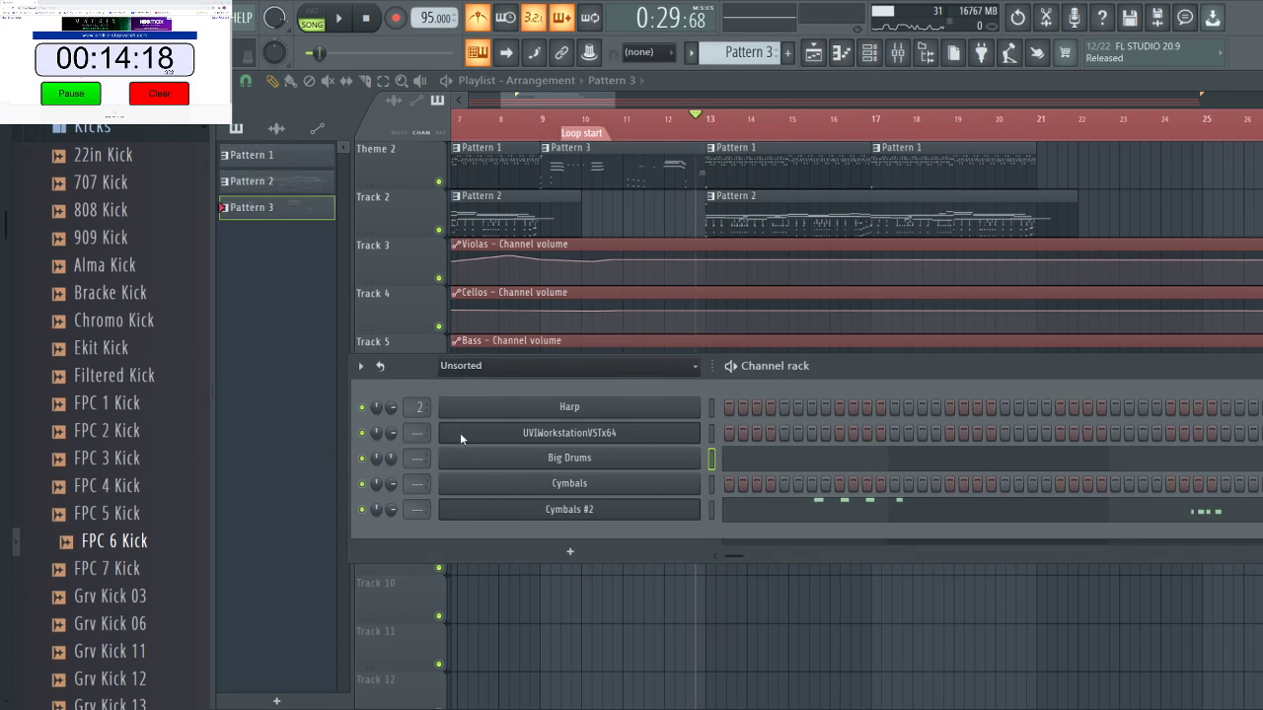
Try removing the Horn notes from Pattern 2 and play from just before bar 13.
key("Page_Down")
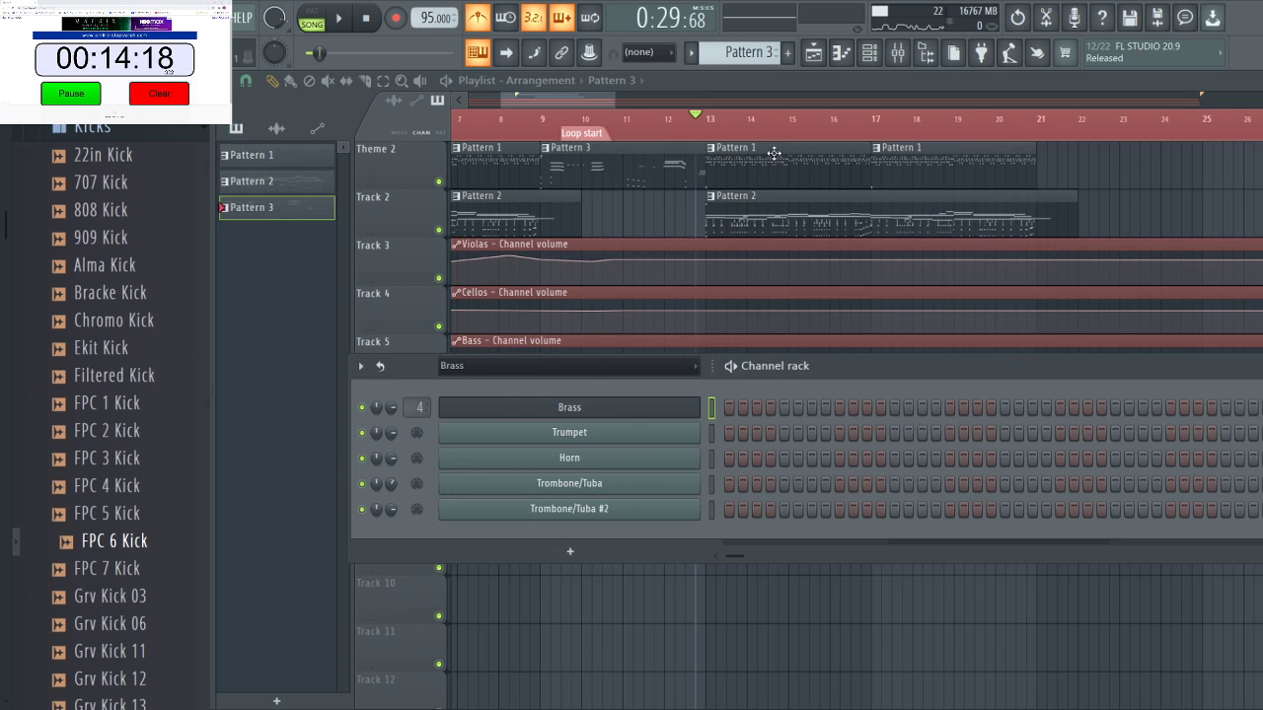
left_click(784, 211)
double_click(809, 223)
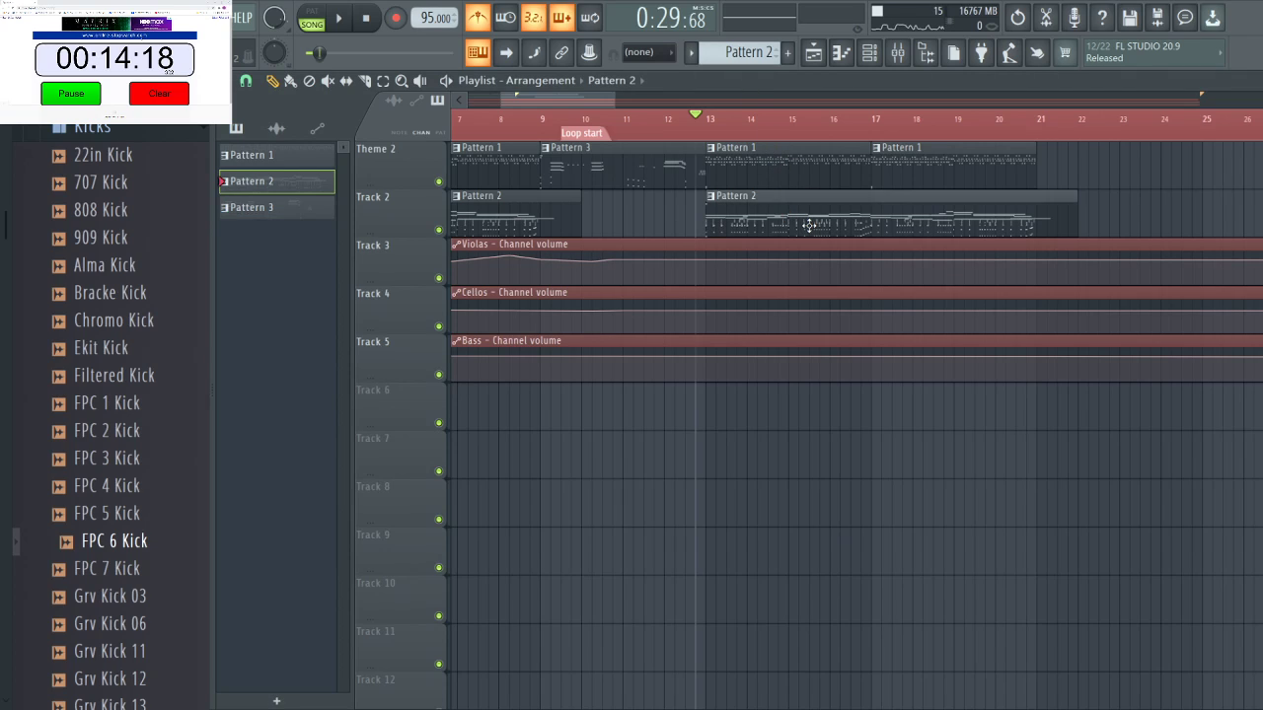
left_click(869, 52)
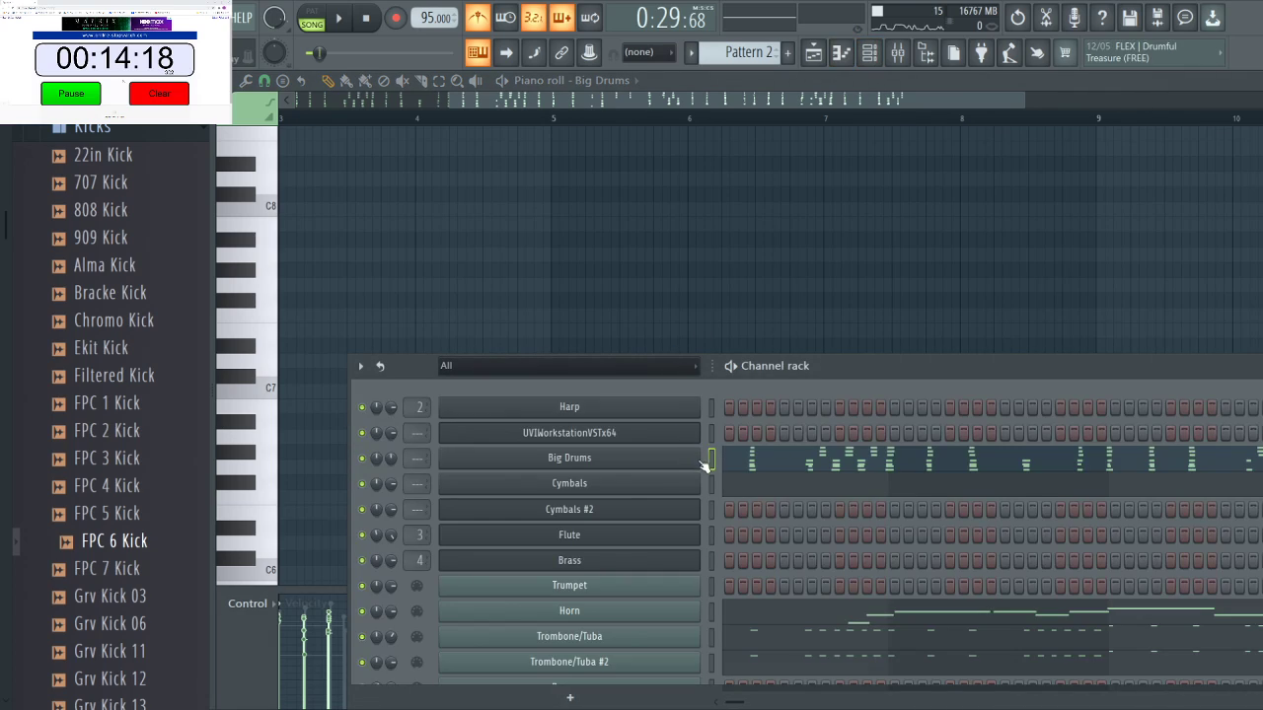
left_click(711, 611)
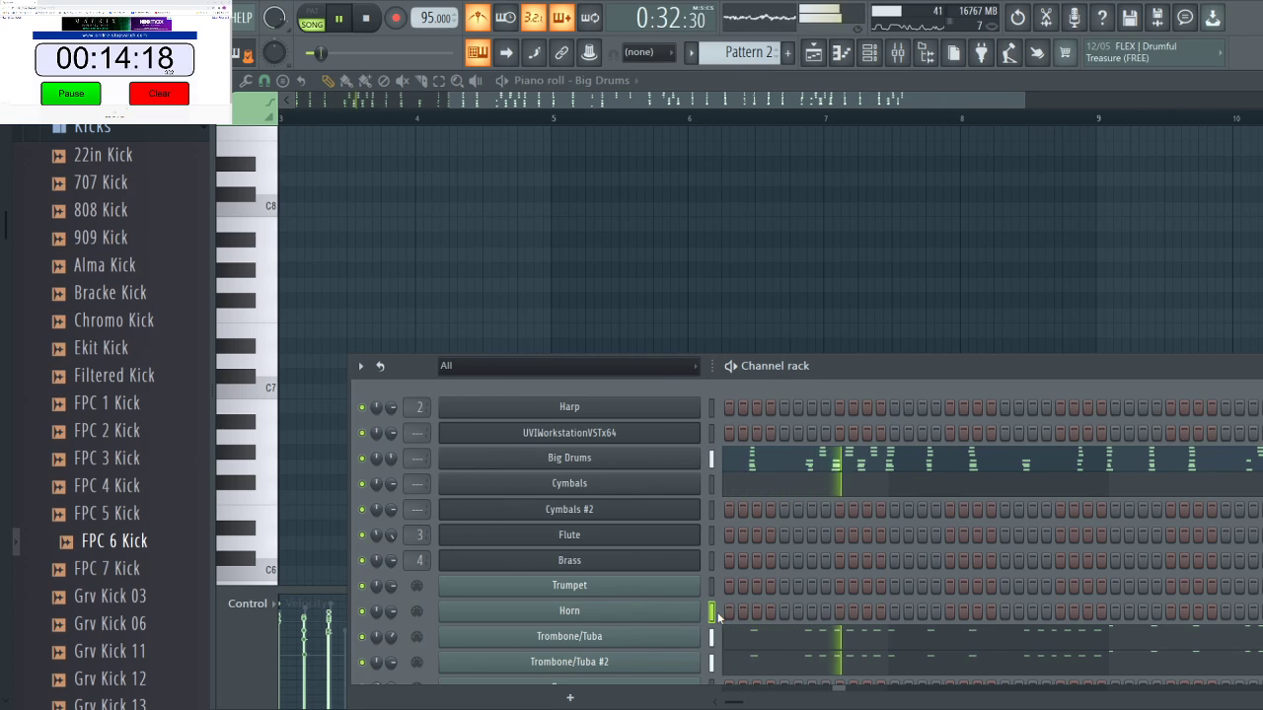
key("space")
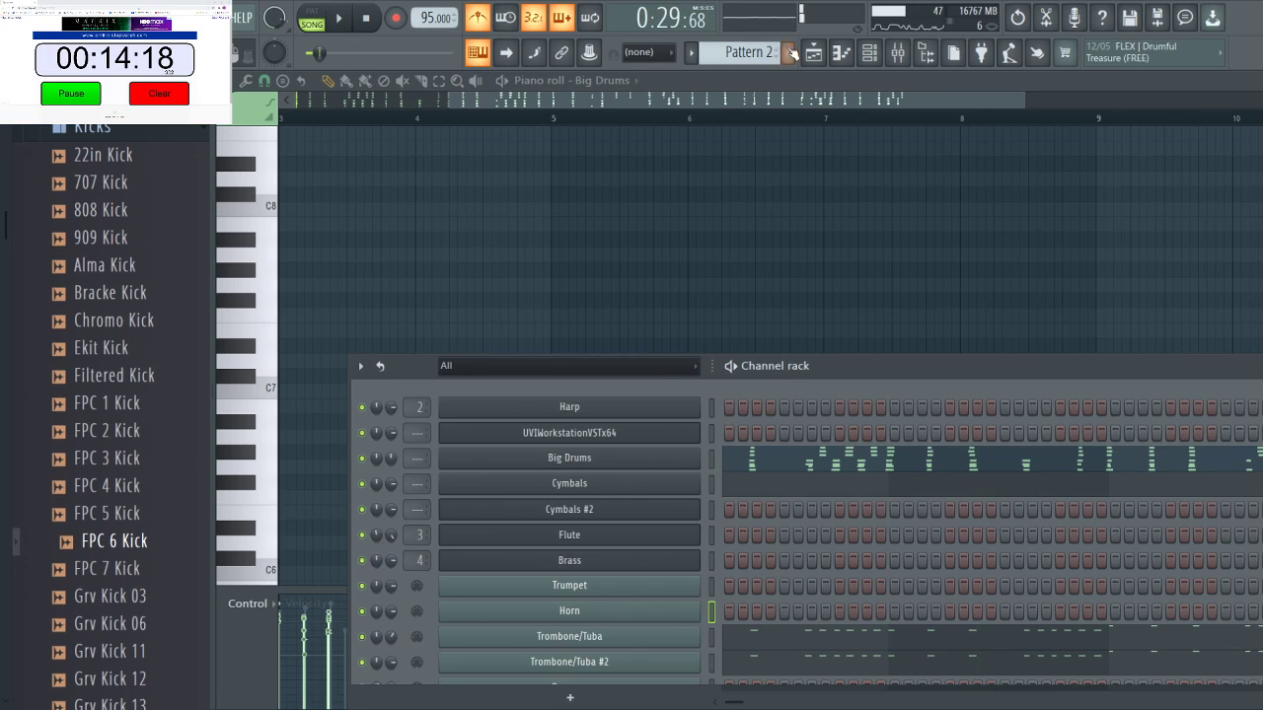
Make the repeated Pattern 2 clip at bar 13 a unique pattern and remove its Horn notes.
left_click(813, 53)
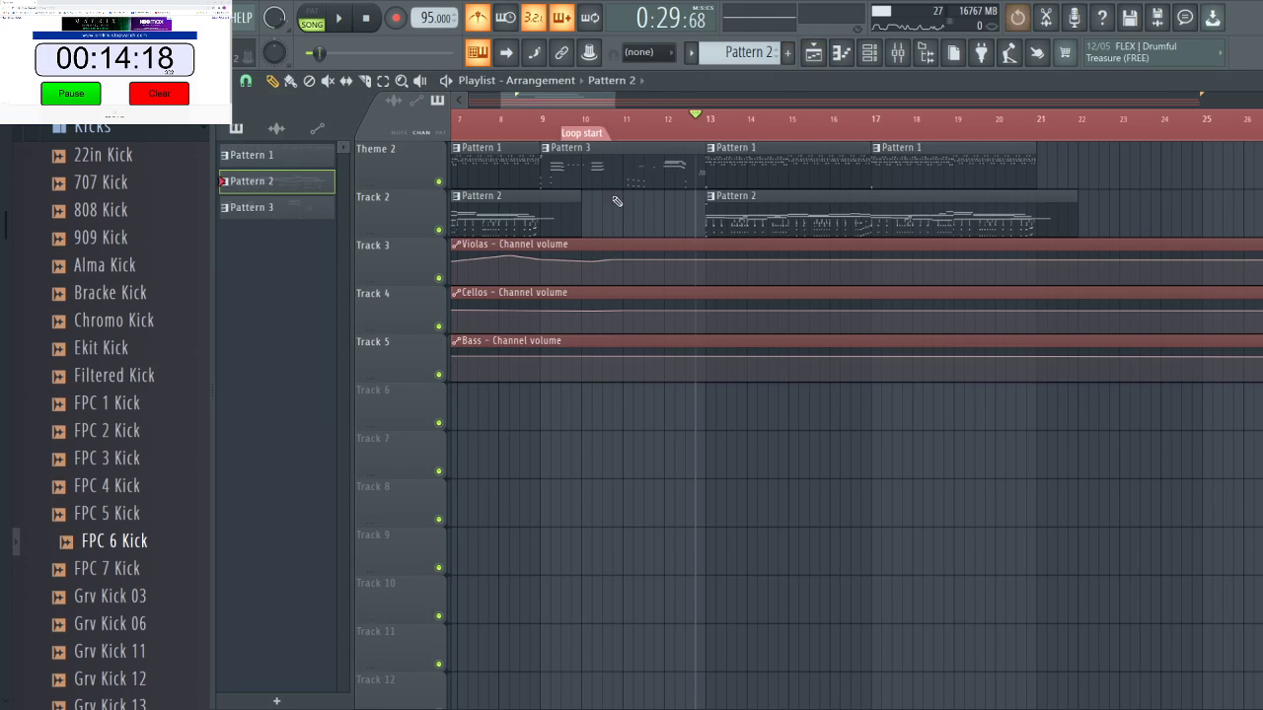
left_click(747, 309)
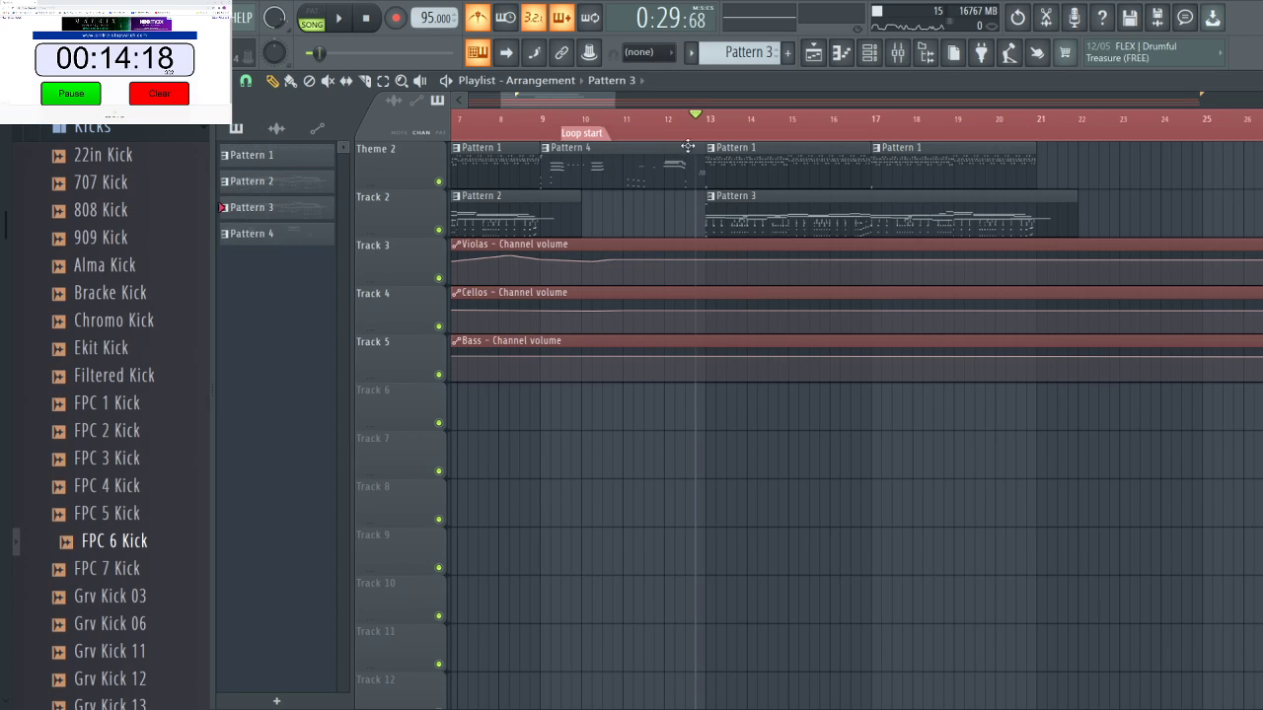
left_click(869, 52)
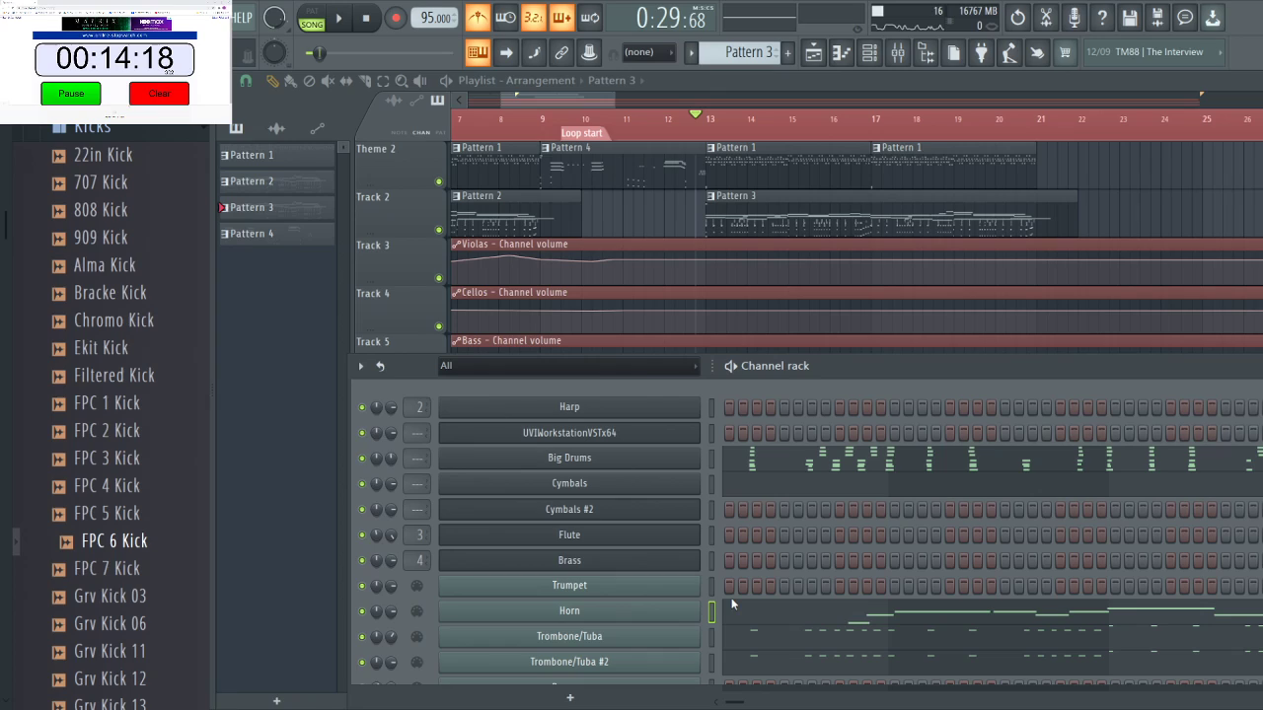
key("ctrl+x")
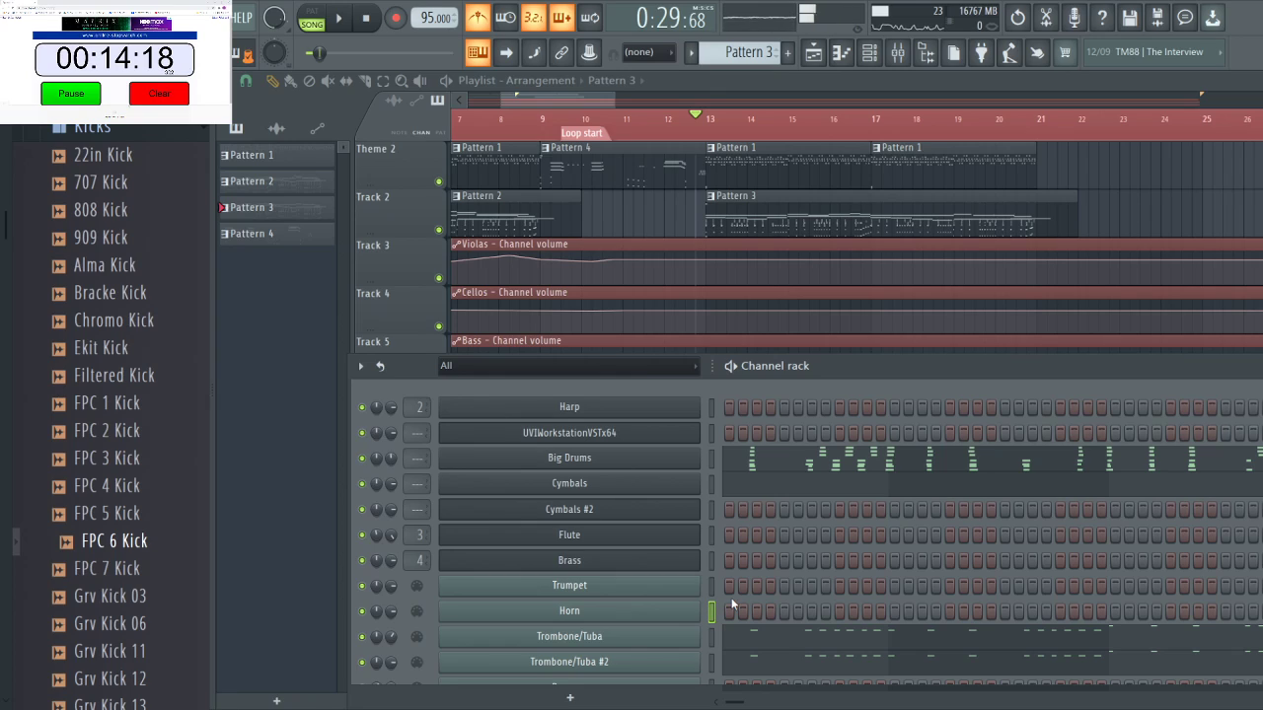
Play the arrangement from just before bar 13 several times to try out a new Horn part.
key("space")
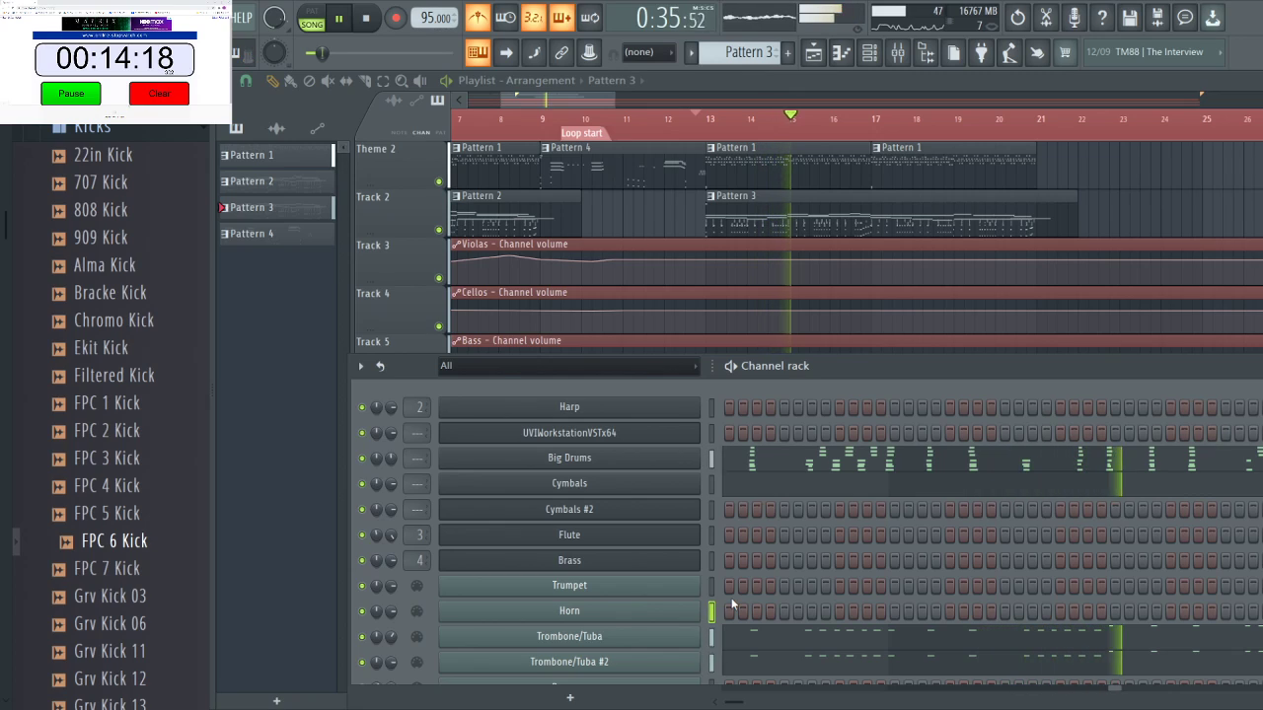
key("space")
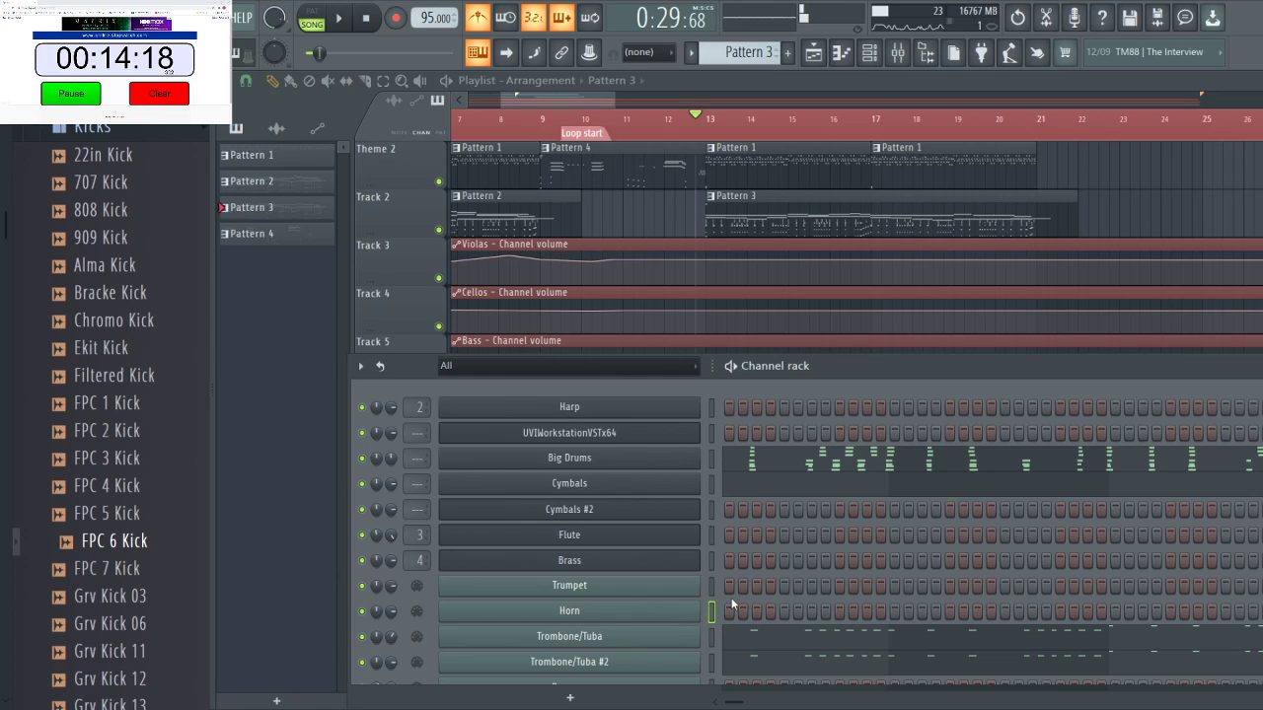
key("space")
key("space")
key("space")
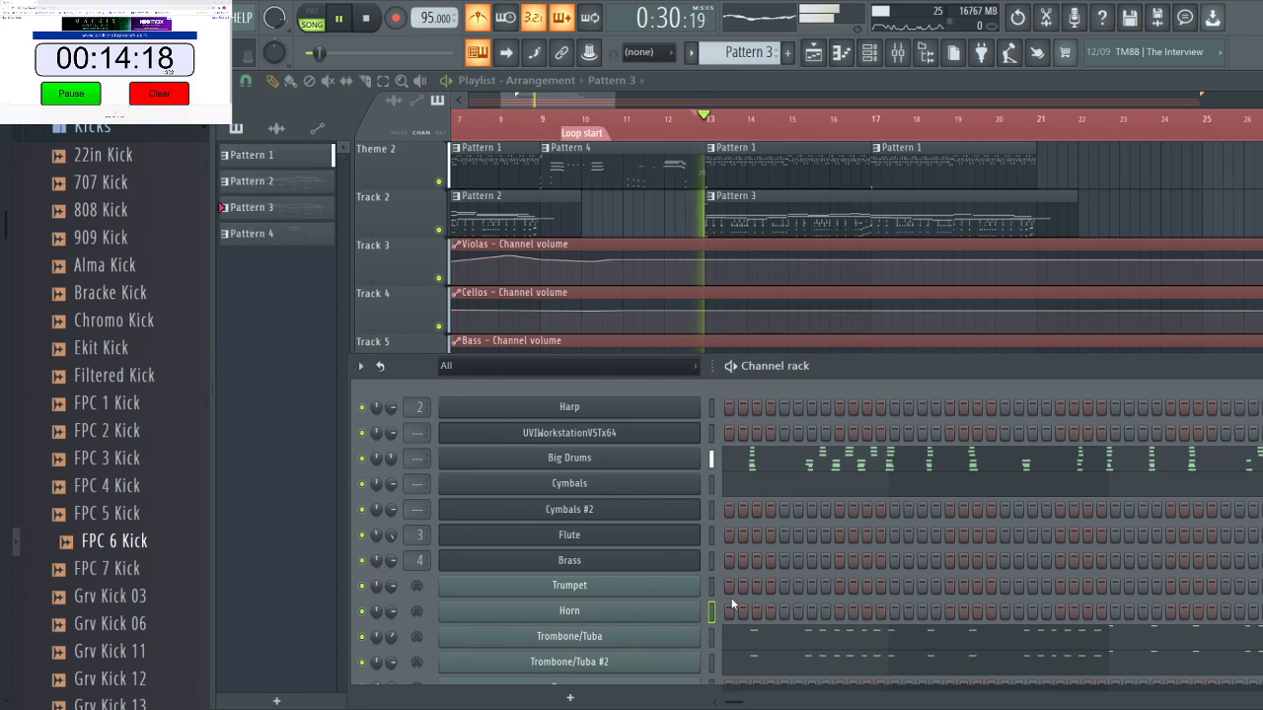
key("space")
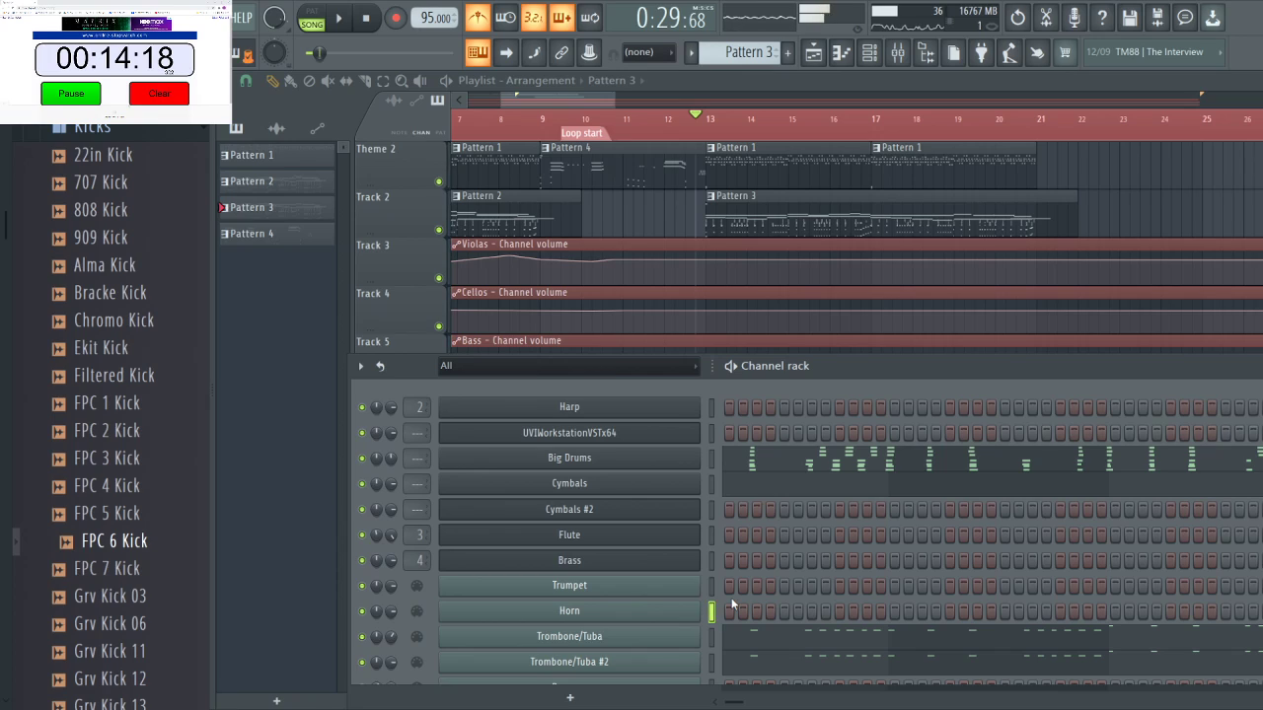
key("space")
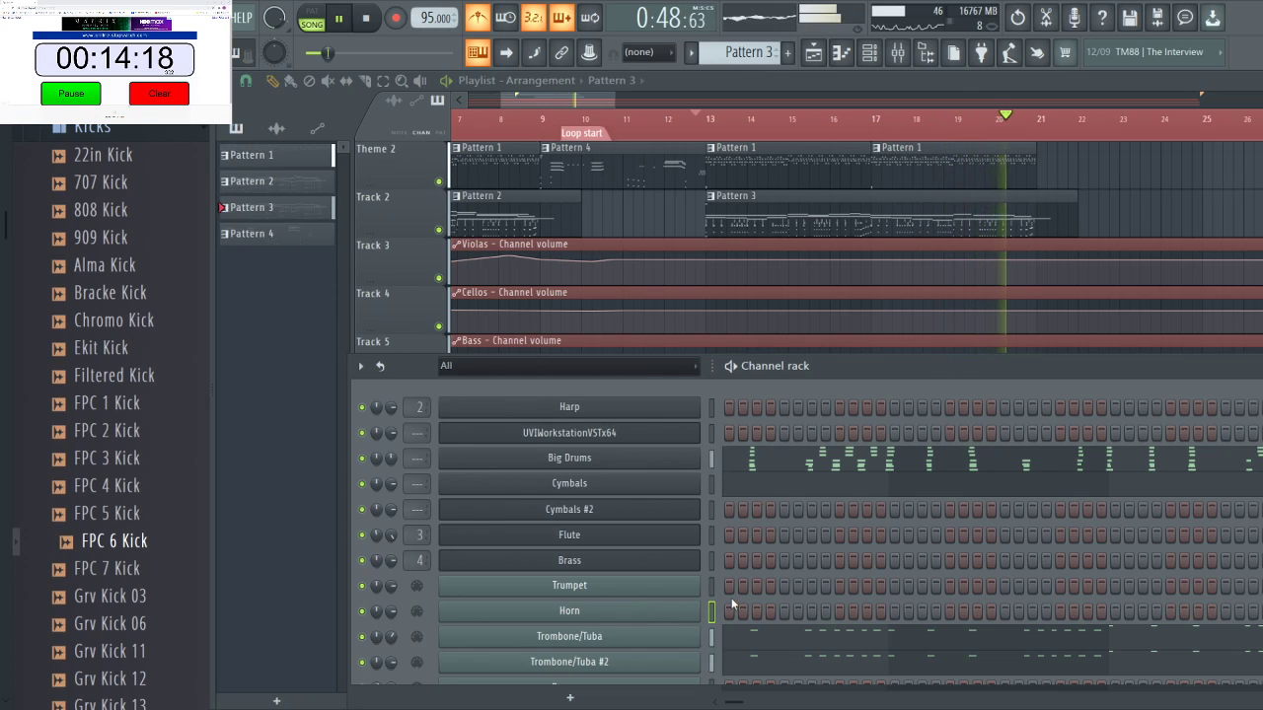
Record a new Horn part into Pattern 3 from just before bar 13, restarting the take until one runs to about bar 21.
key("space")
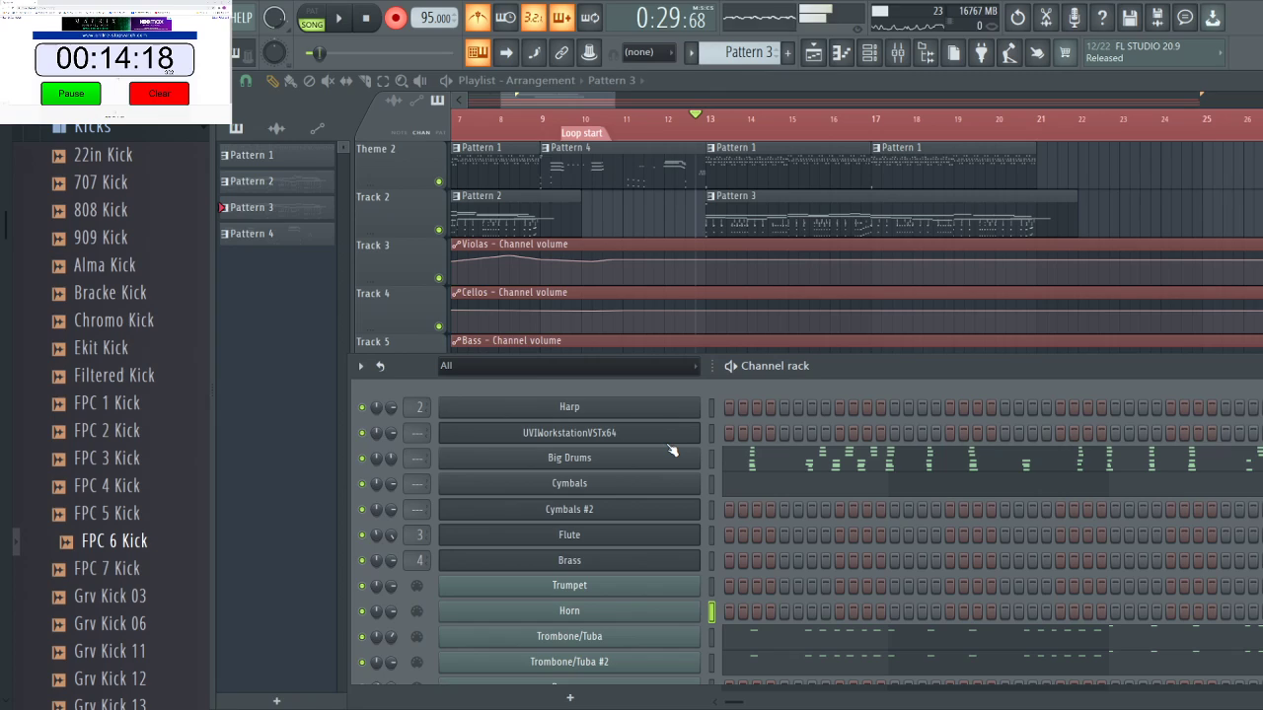
key("space")
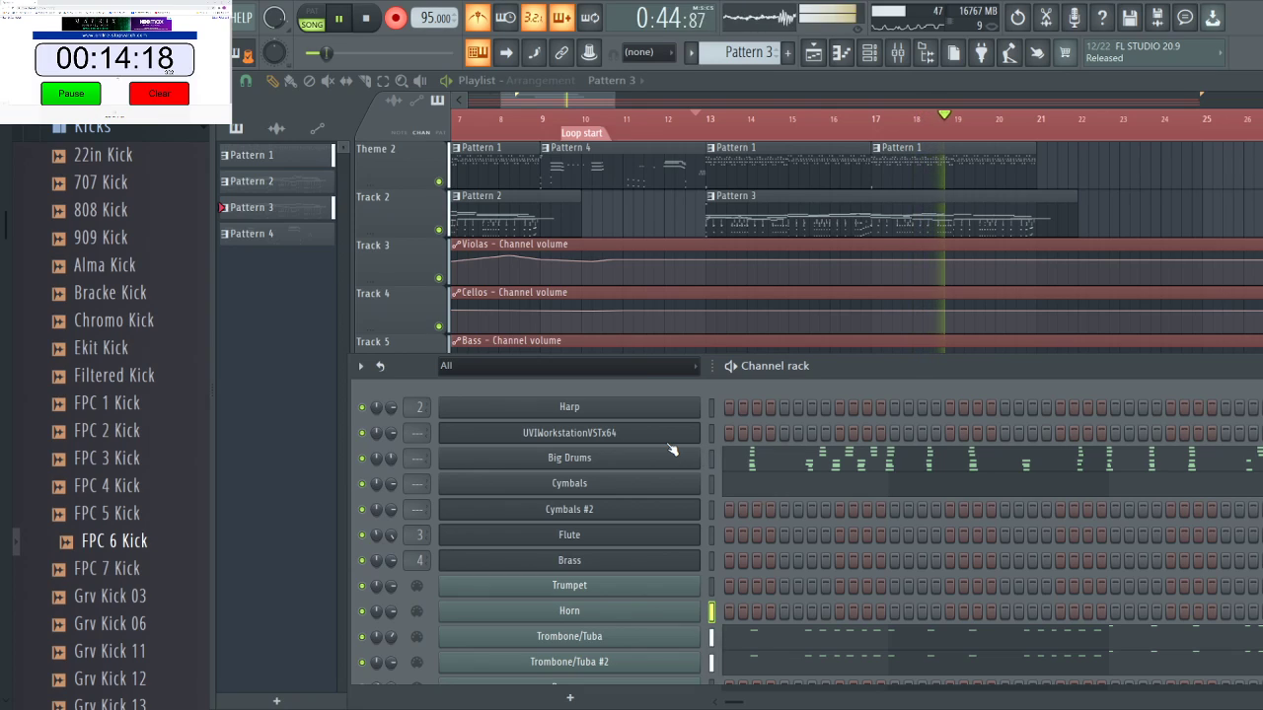
key("space")
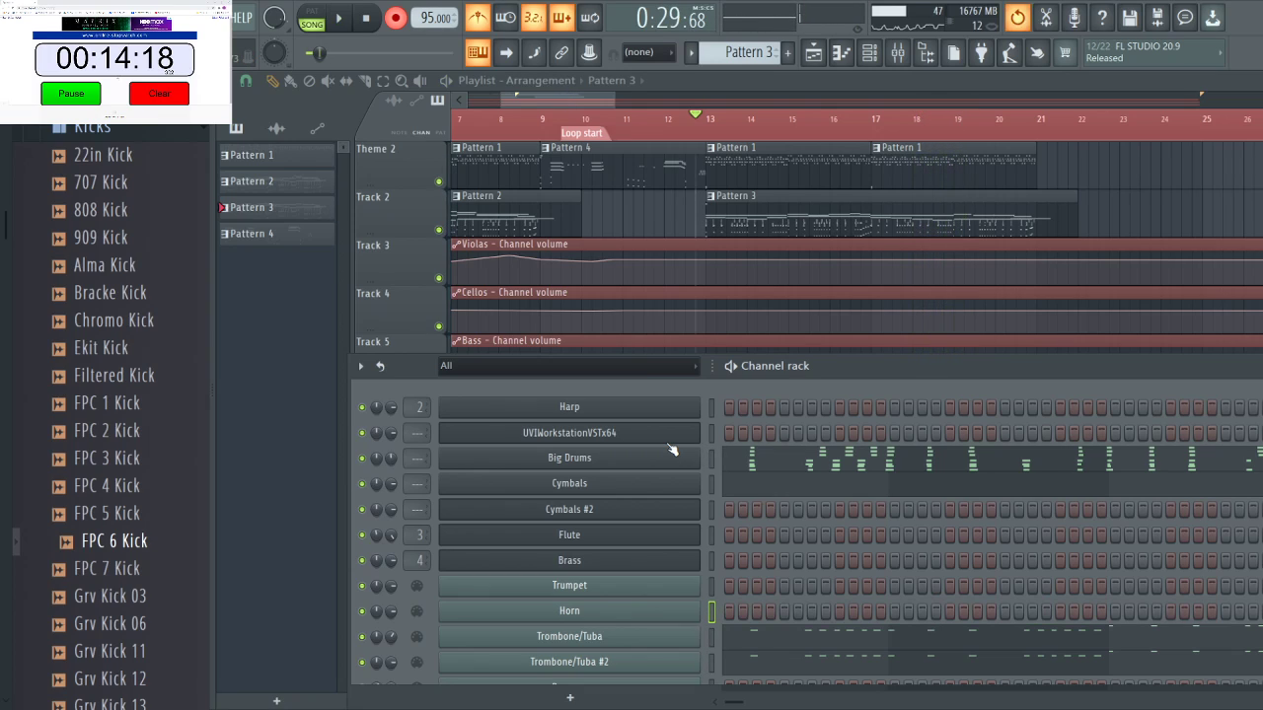
key("space")
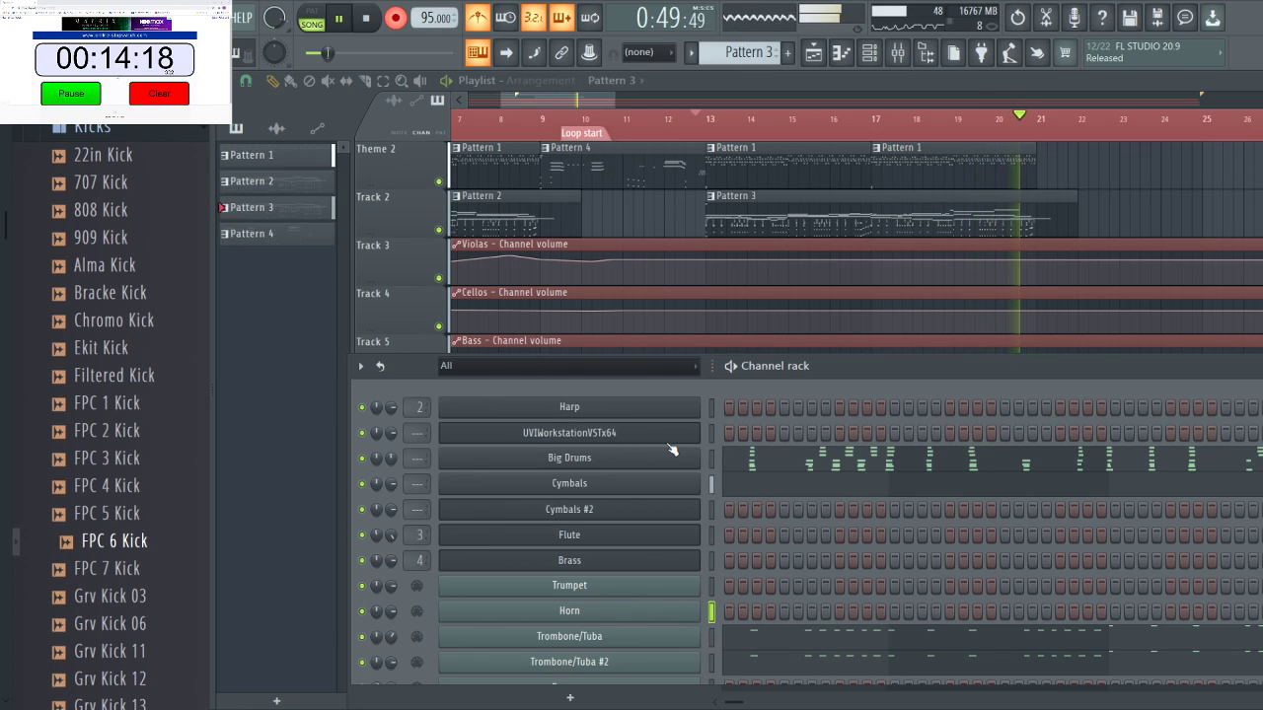
key("space")
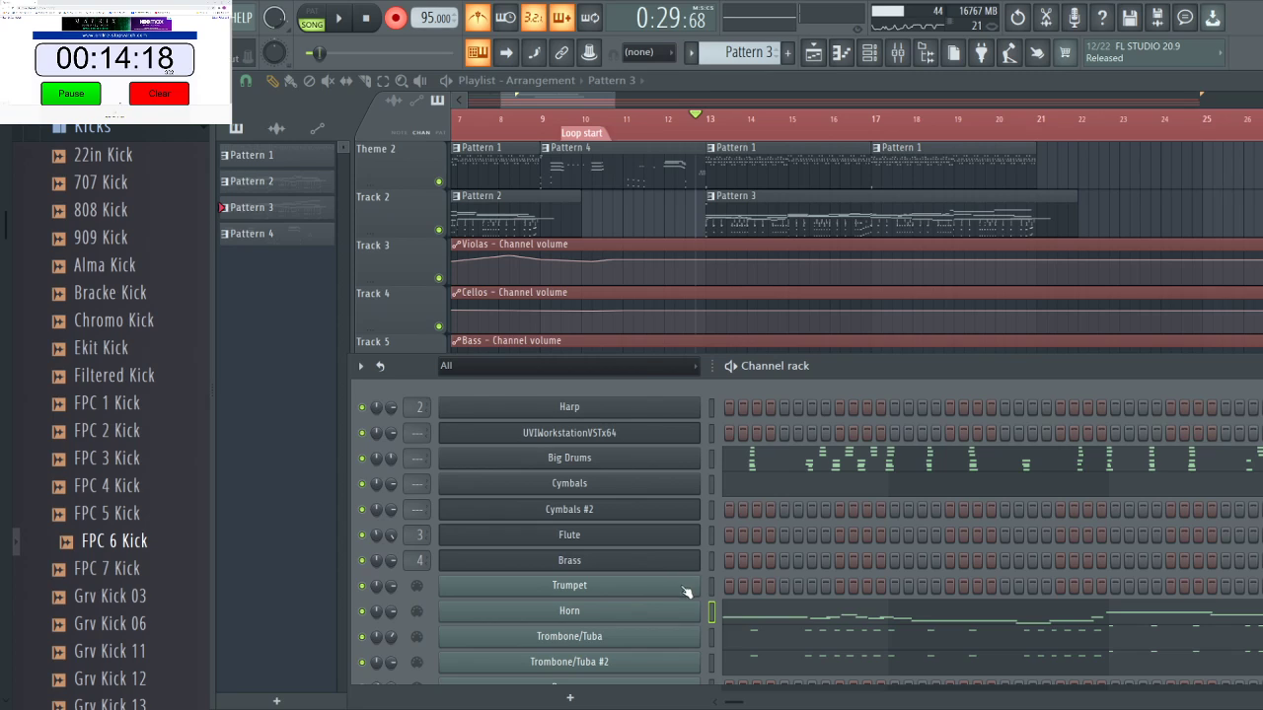
Nudge the opening A#4, C5 and C#5 Horn notes slightly earlier at bar 1 of Pattern 3 and play them back.
left_click(750, 624)
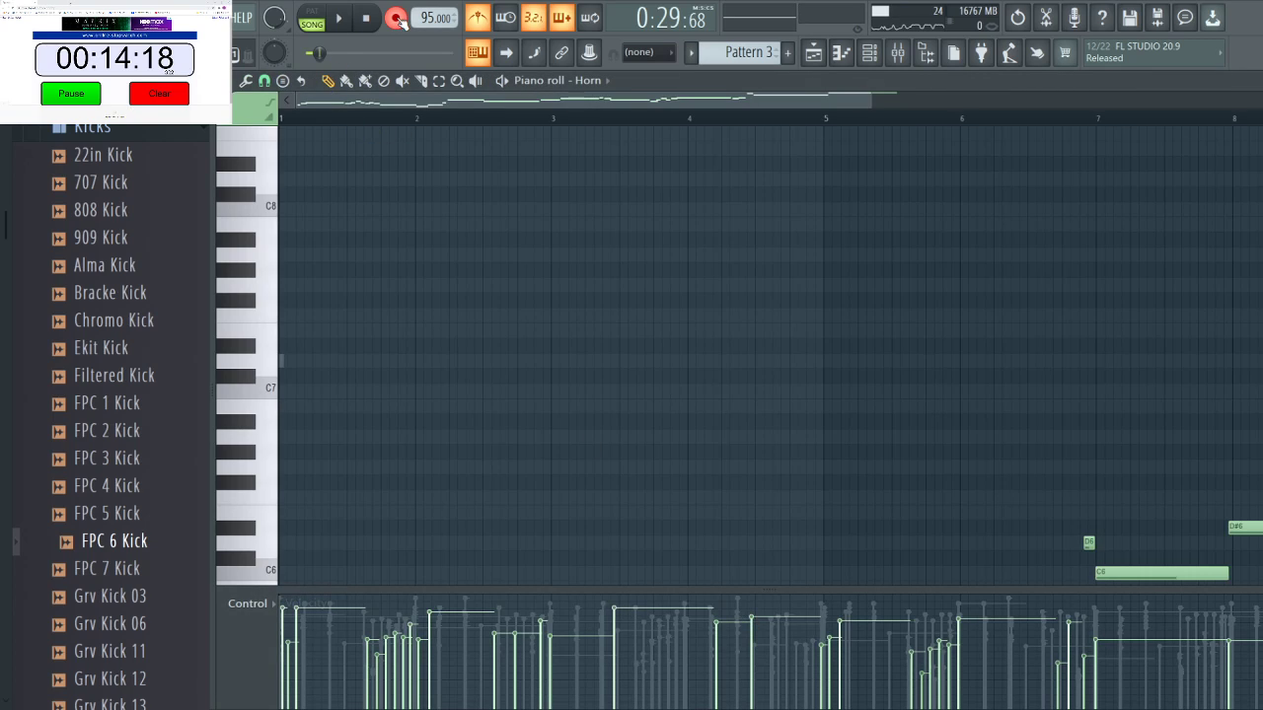
key("space")
scroll(368, 204, "down", 5)
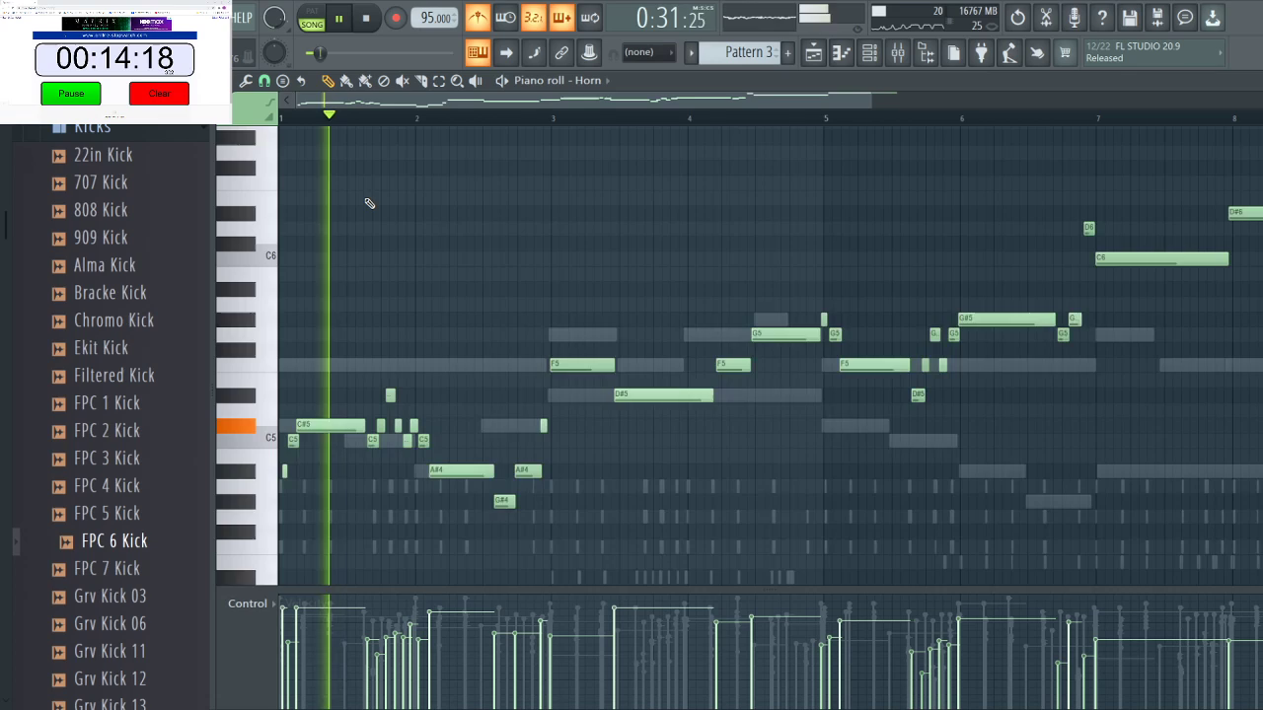
key("space")
right_click(286, 467)
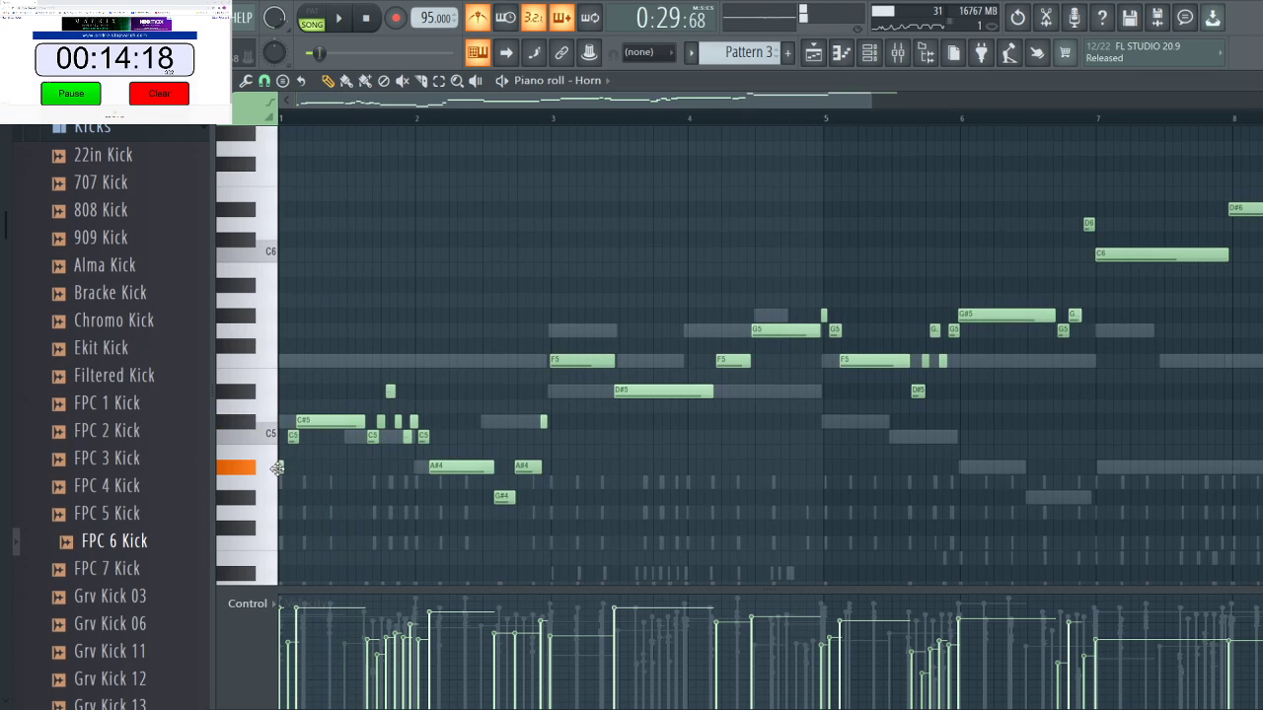
left_click_drag(291, 439, 308, 424)
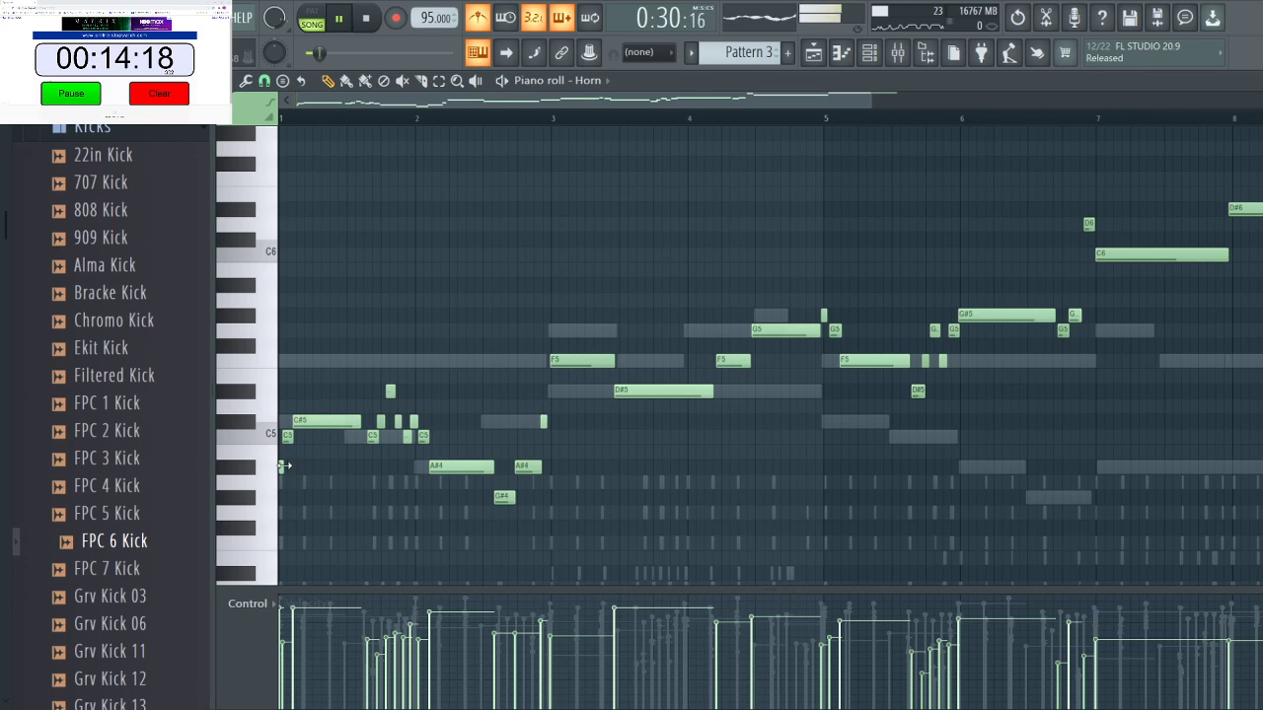
left_click(284, 466)
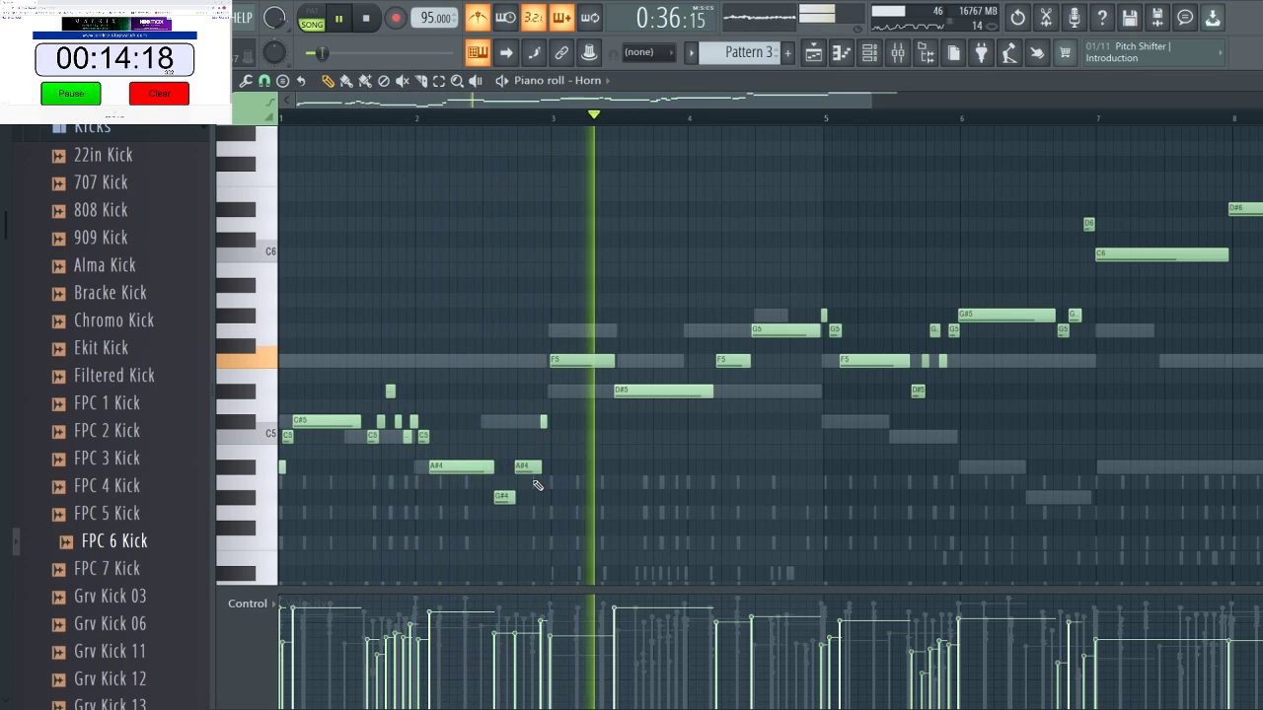
Raise the long Horn note at bar 3 to G5 and its short pickup to F5, and play the phrase back.
key("space")
left_click_drag(544, 421, 566, 328)
key("space")
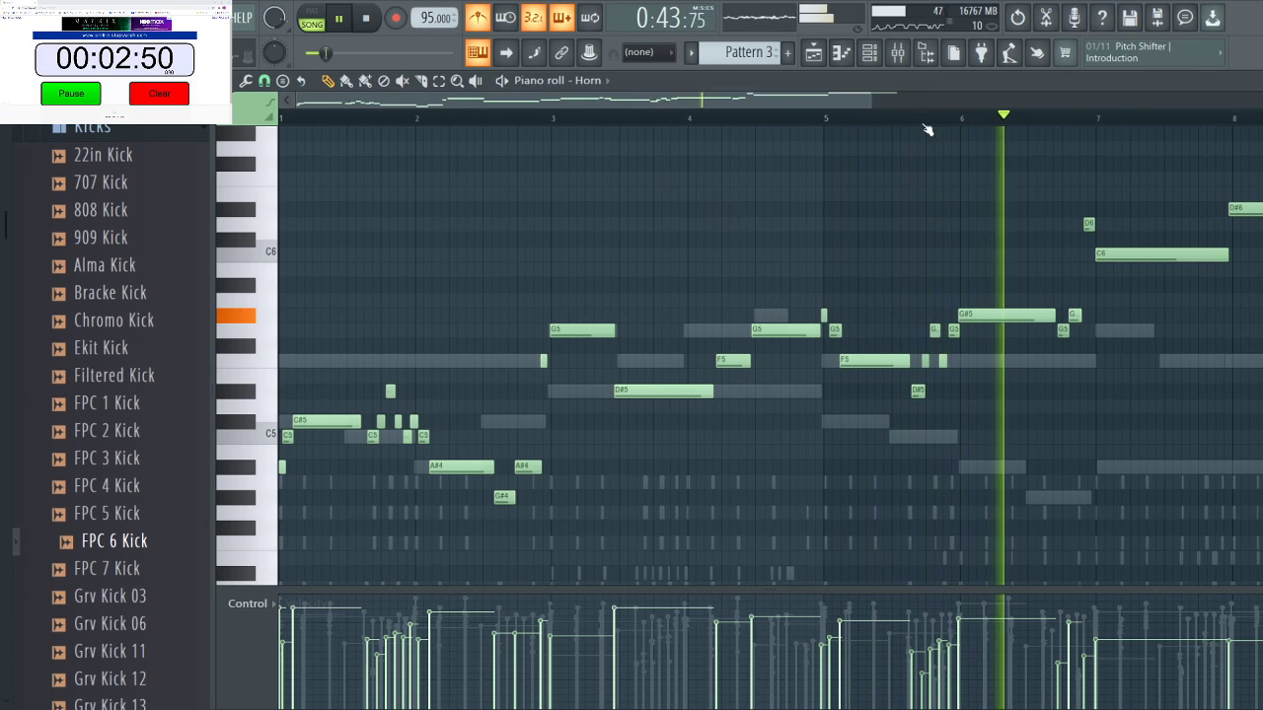
key("space")
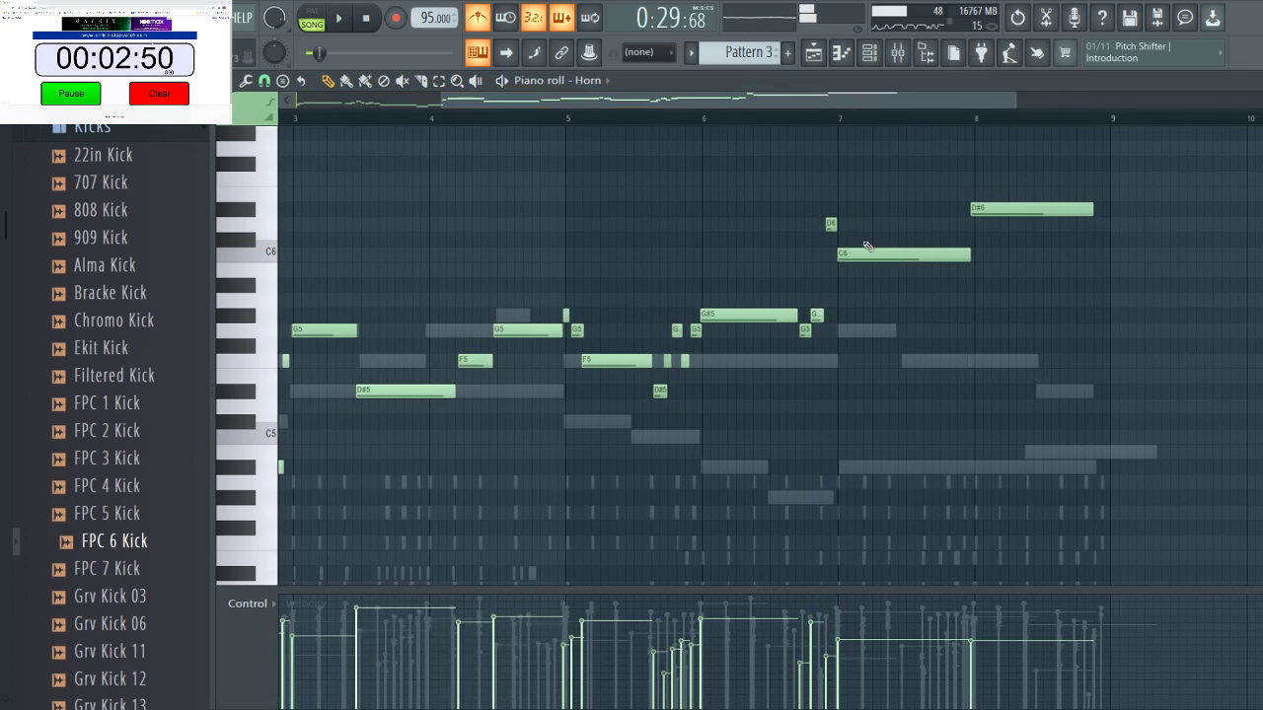
Lower the long Horn note at bar 7 to A#5 and its short pickup note to C6.
left_click_drag(826, 223, 854, 291)
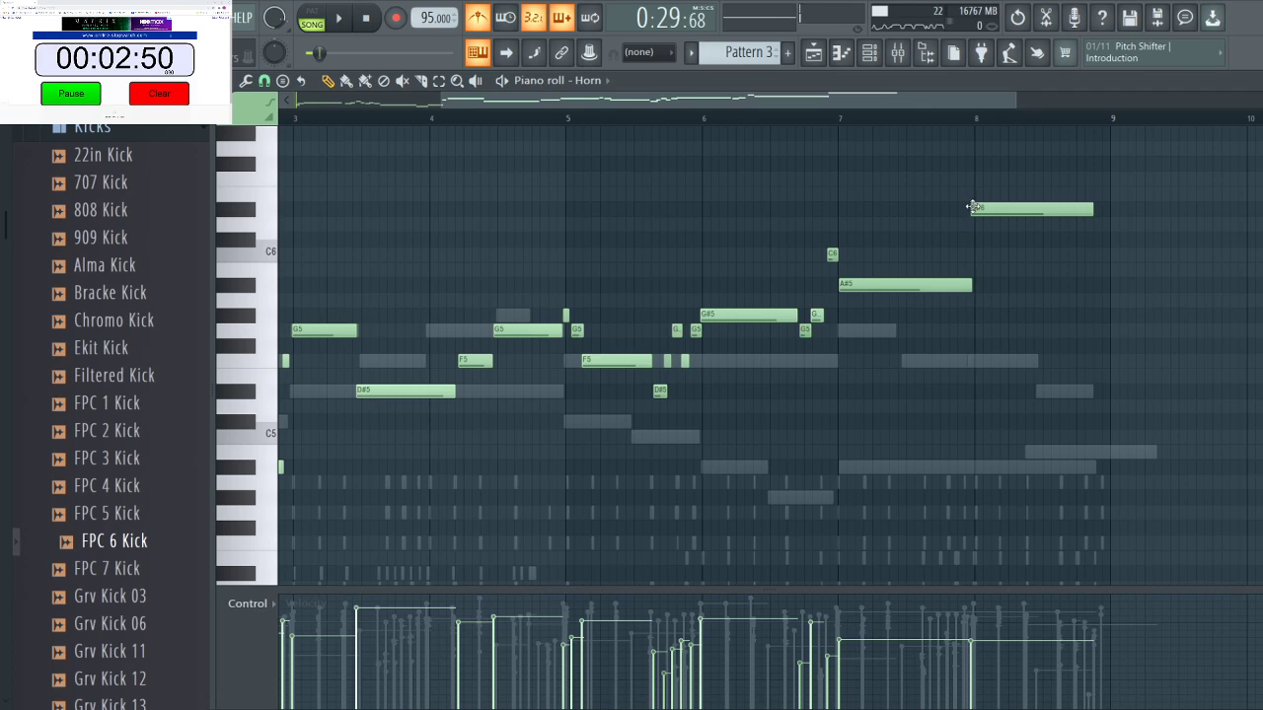
left_click_drag(613, 96, 580, 97)
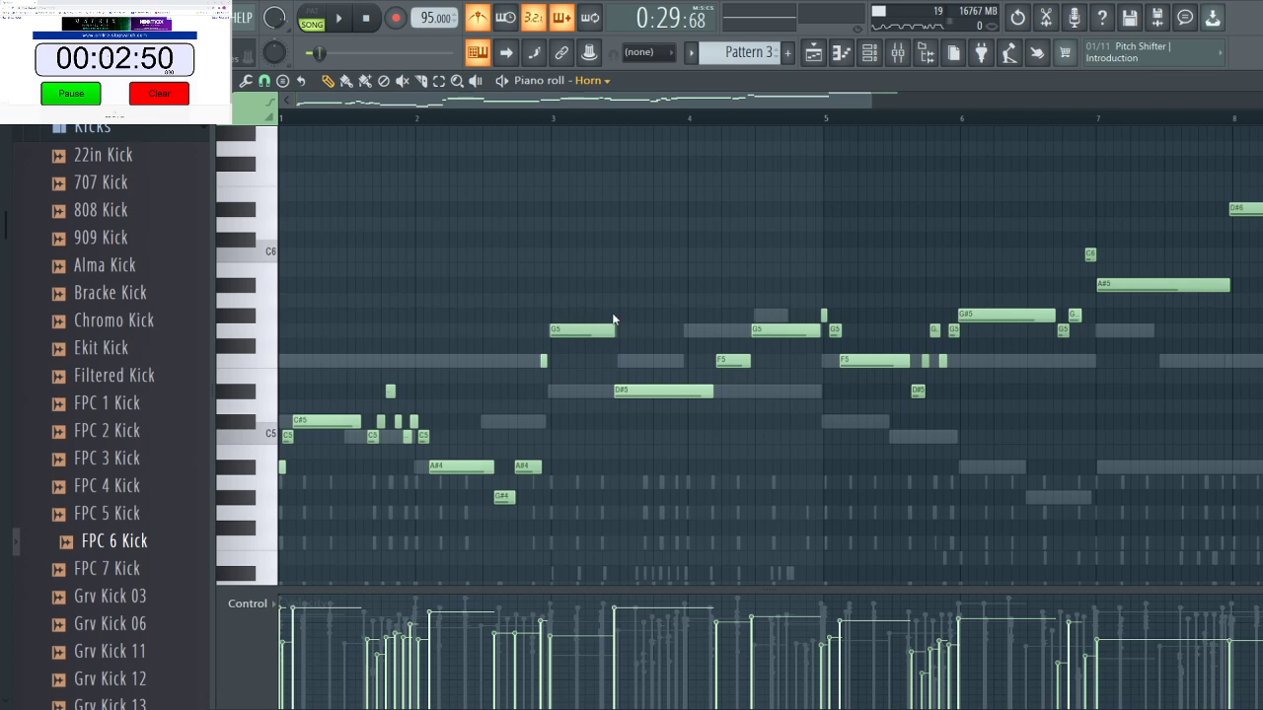
Switch to the Trumpet notes of Pattern 3 and try out notes on the instrument.
key("Down")
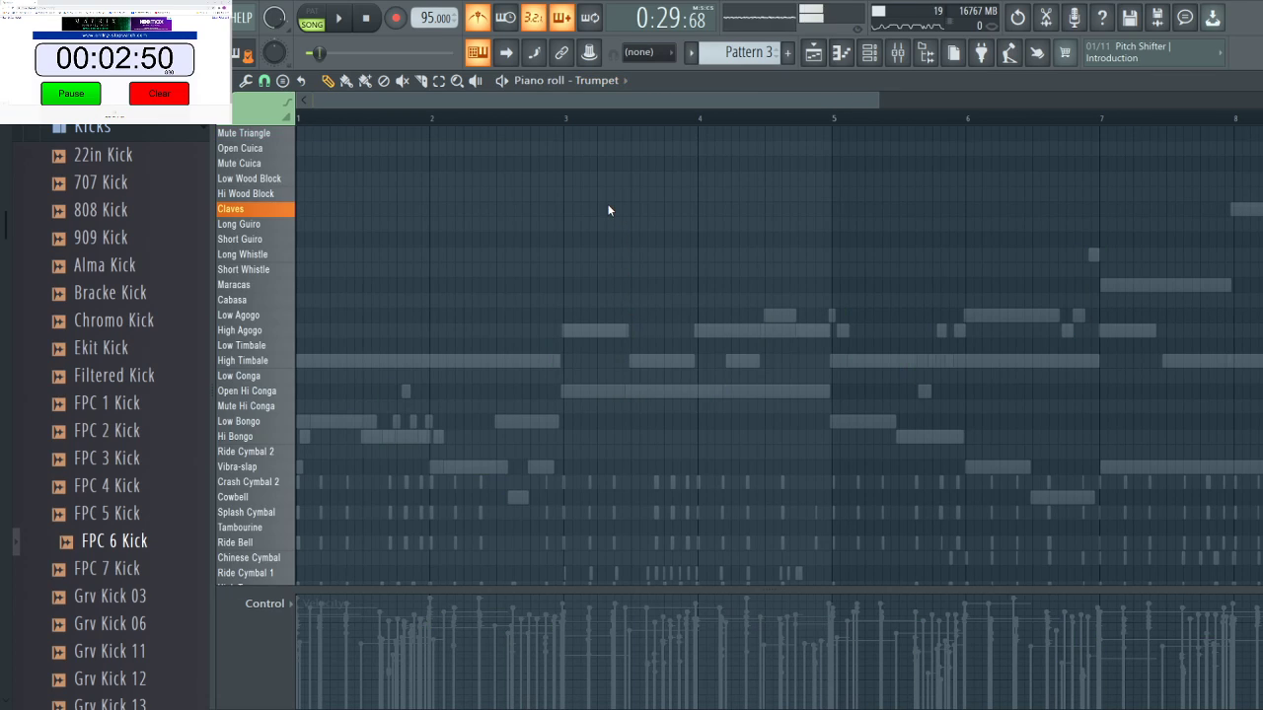
key("j")
key("6")
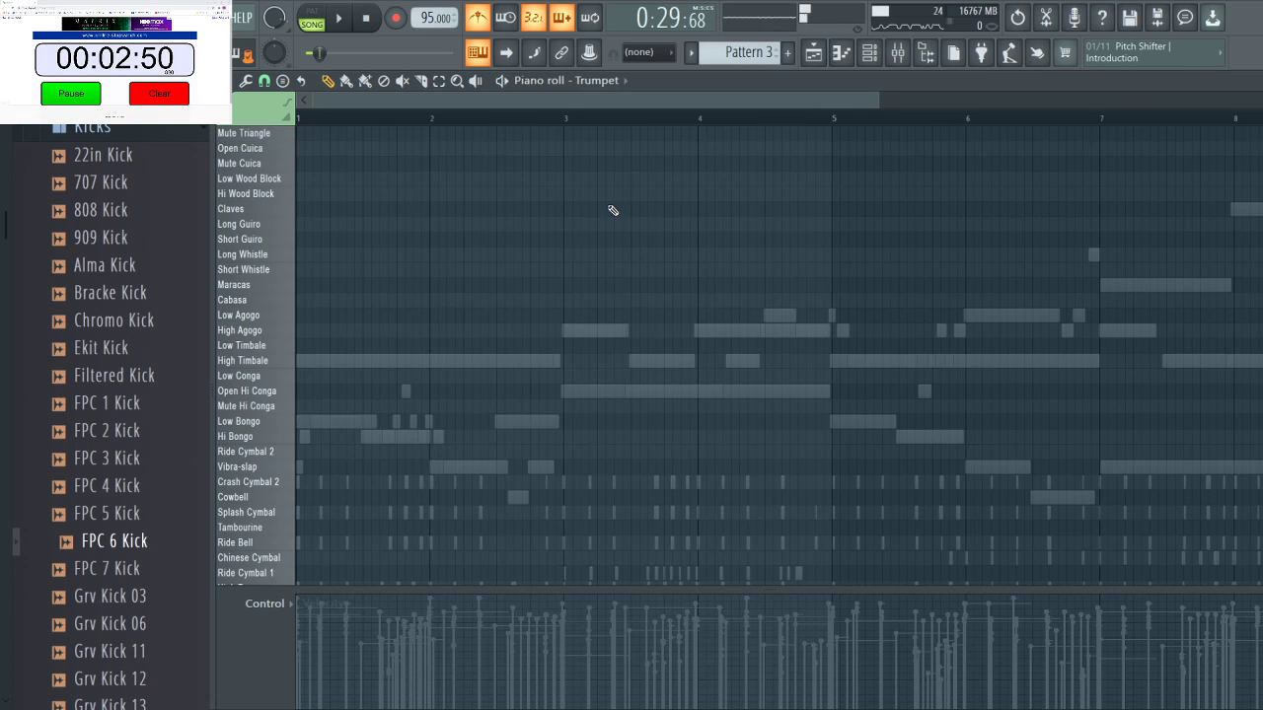
key("5")
key("t")
key("3")
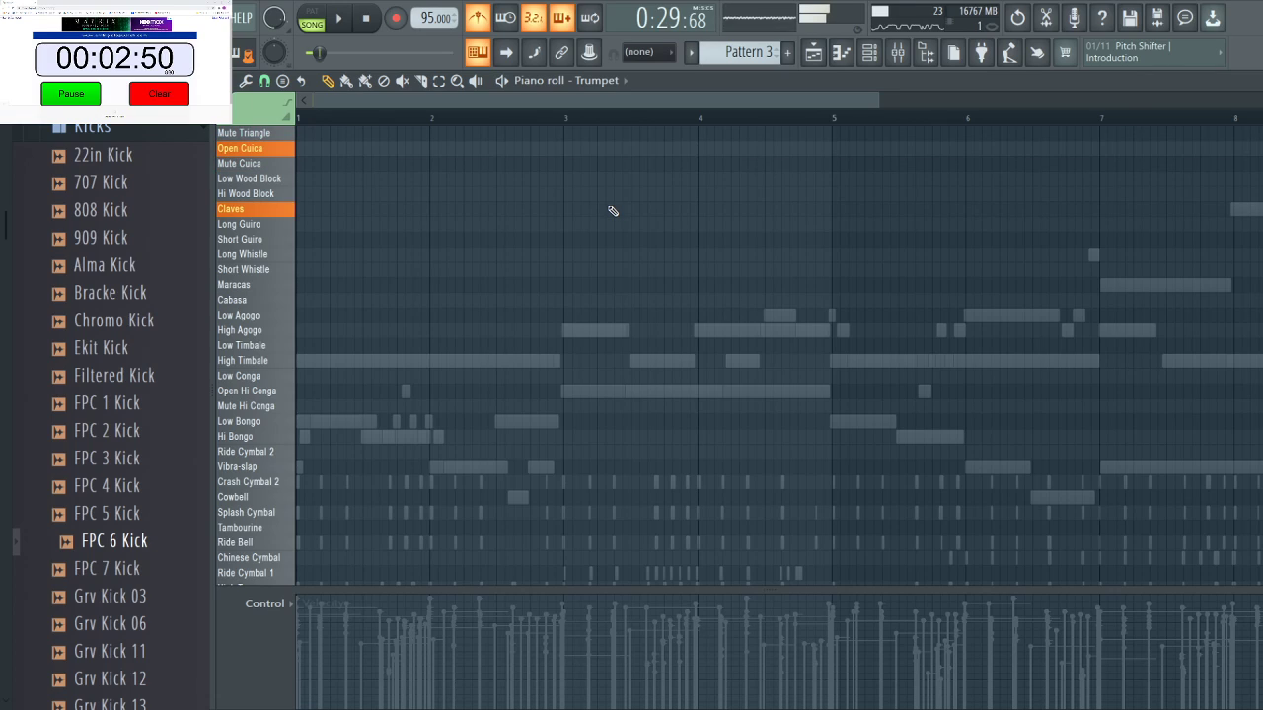
key("t")
key("3")
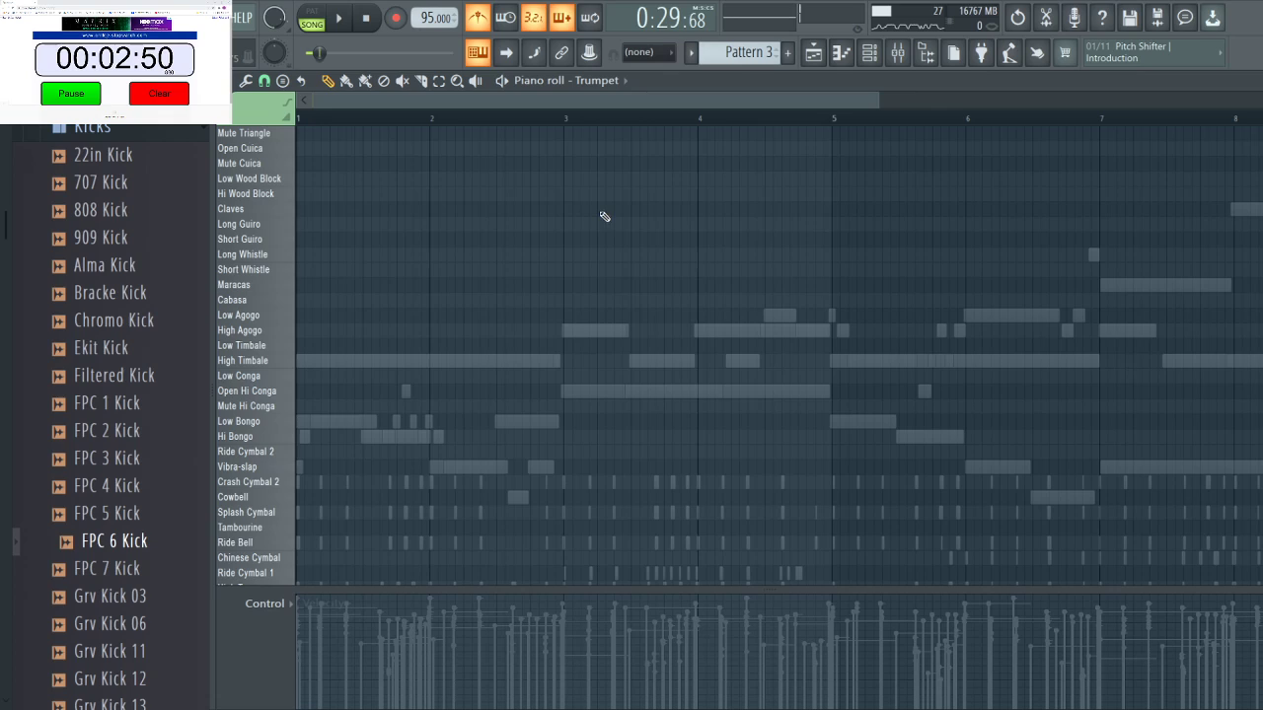
scroll(509, 293, "down", 10)
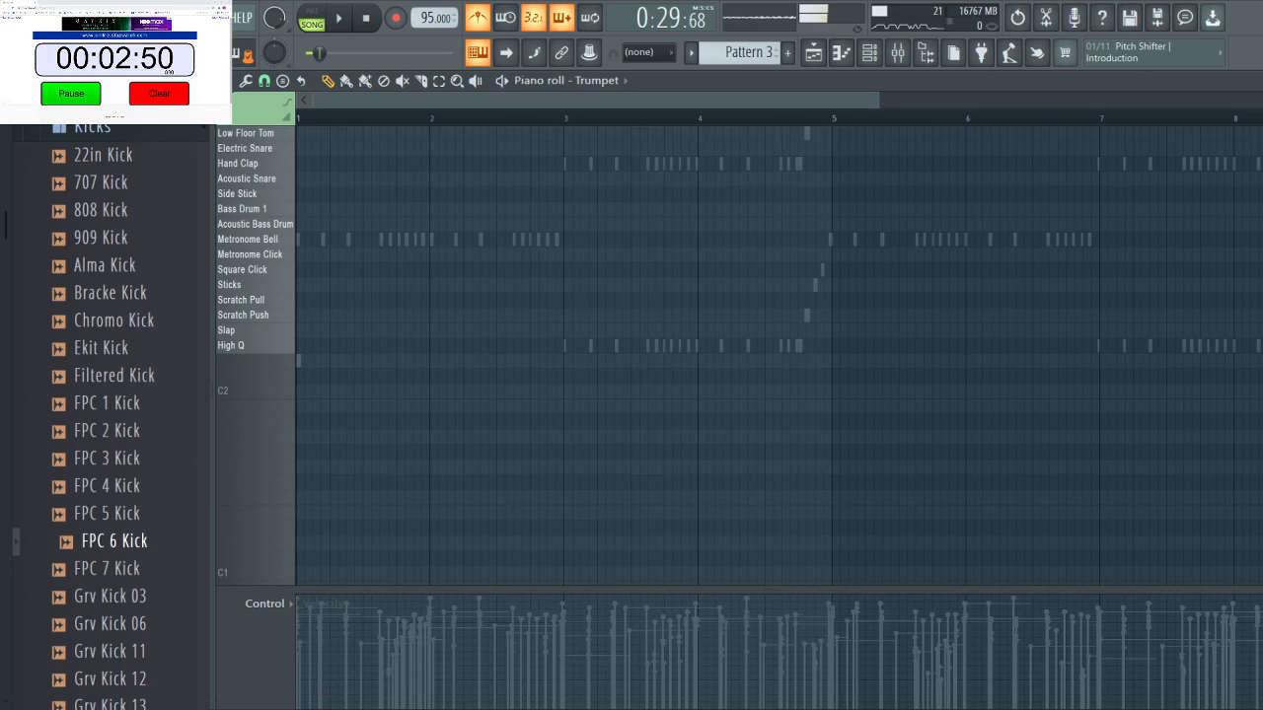
Record a Trumpet part into Pattern 3 from just before bar 13 to about bar 21.
key("space")
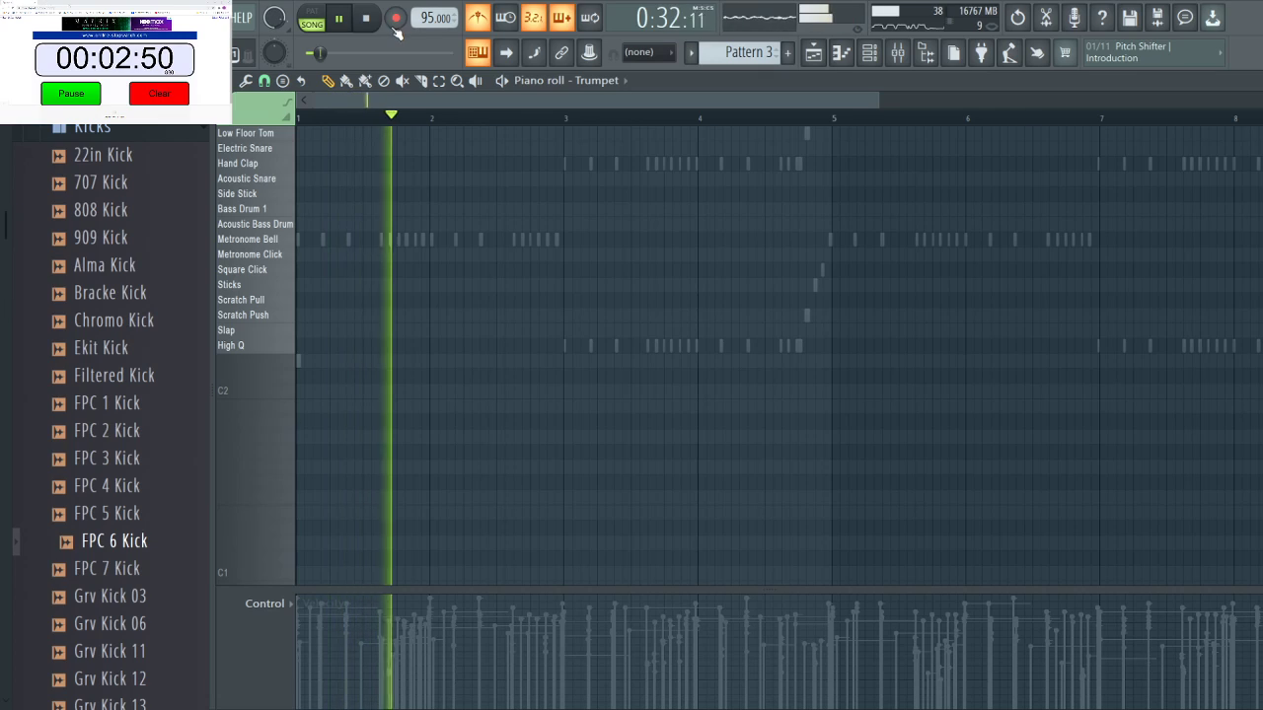
key("space")
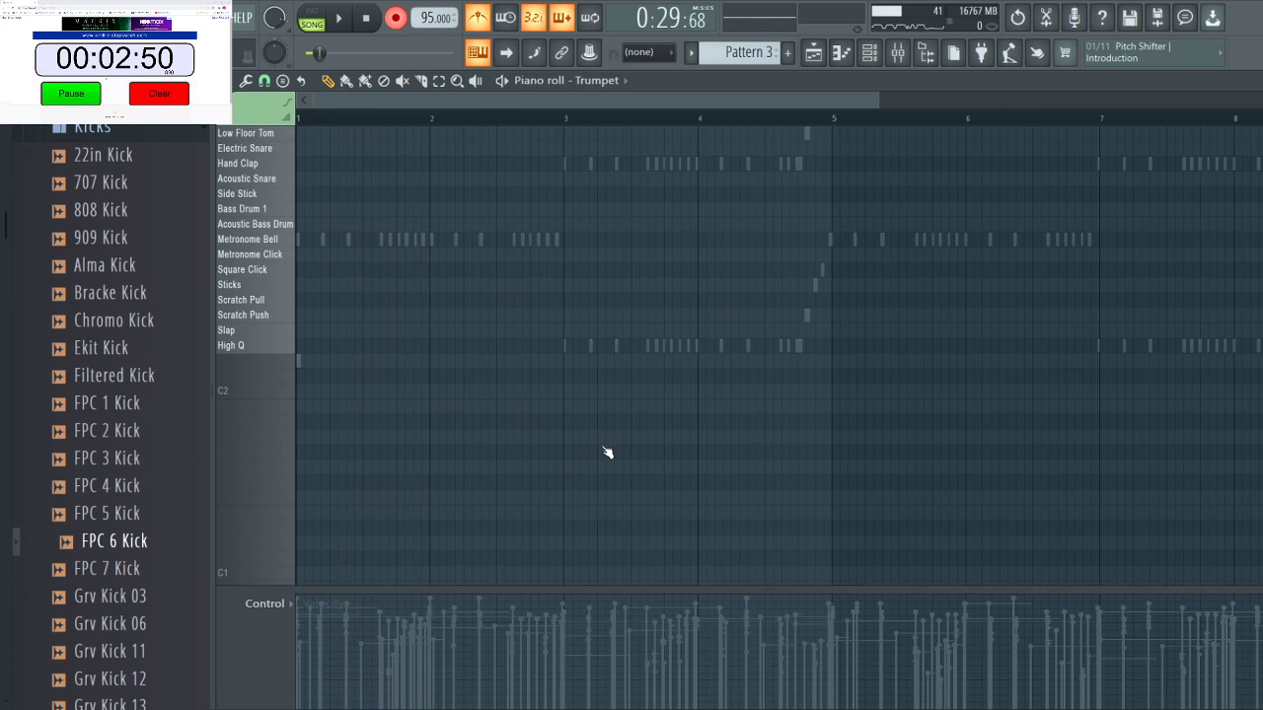
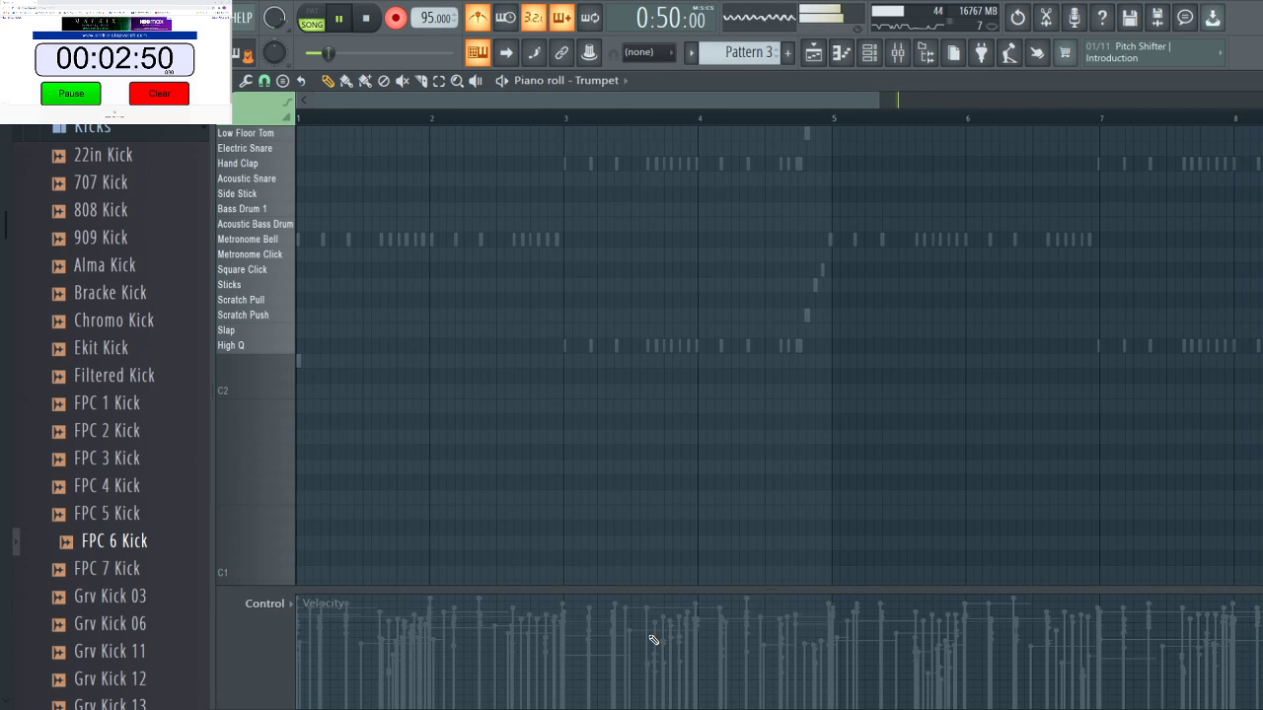
key("space")
Move the last three long Trumpet notes between bars 7 and 9 to the Bell Tree, Shaker and Open Cuica rows, in that order.
scroll(938, 244, "right", 5)
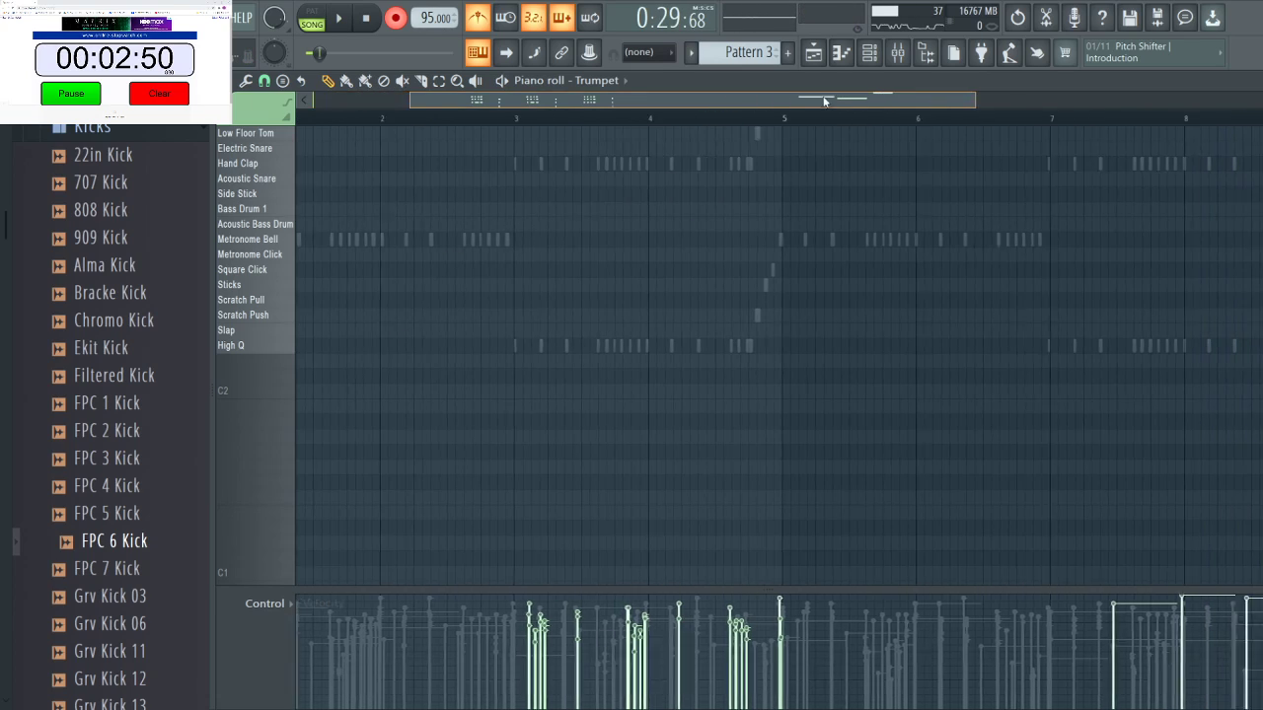
scroll(606, 381, "up", 5)
scroll(651, 288, "up", 5)
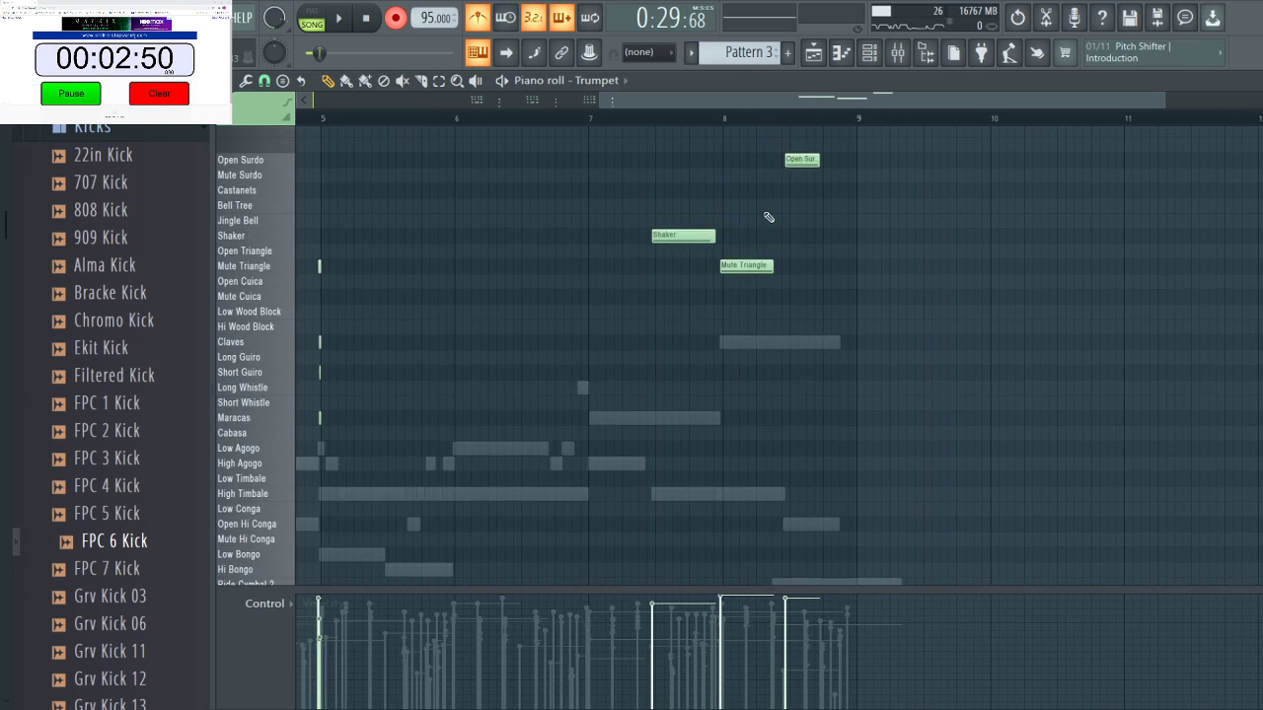
mouse_move(806, 162)
left_mouse_down()
mouse_move(809, 223)
mouse_move(808, 178)
left_mouse_up()
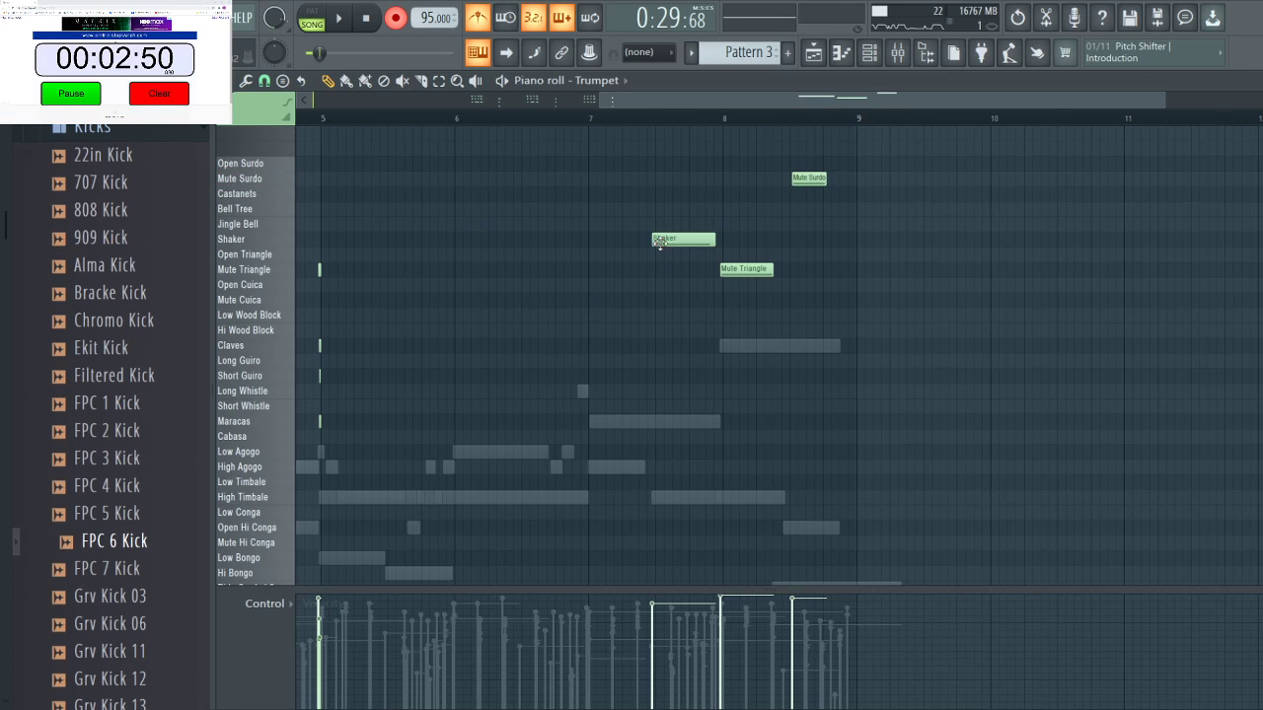
left_click(659, 242)
left_click_drag(659, 241, 658, 208)
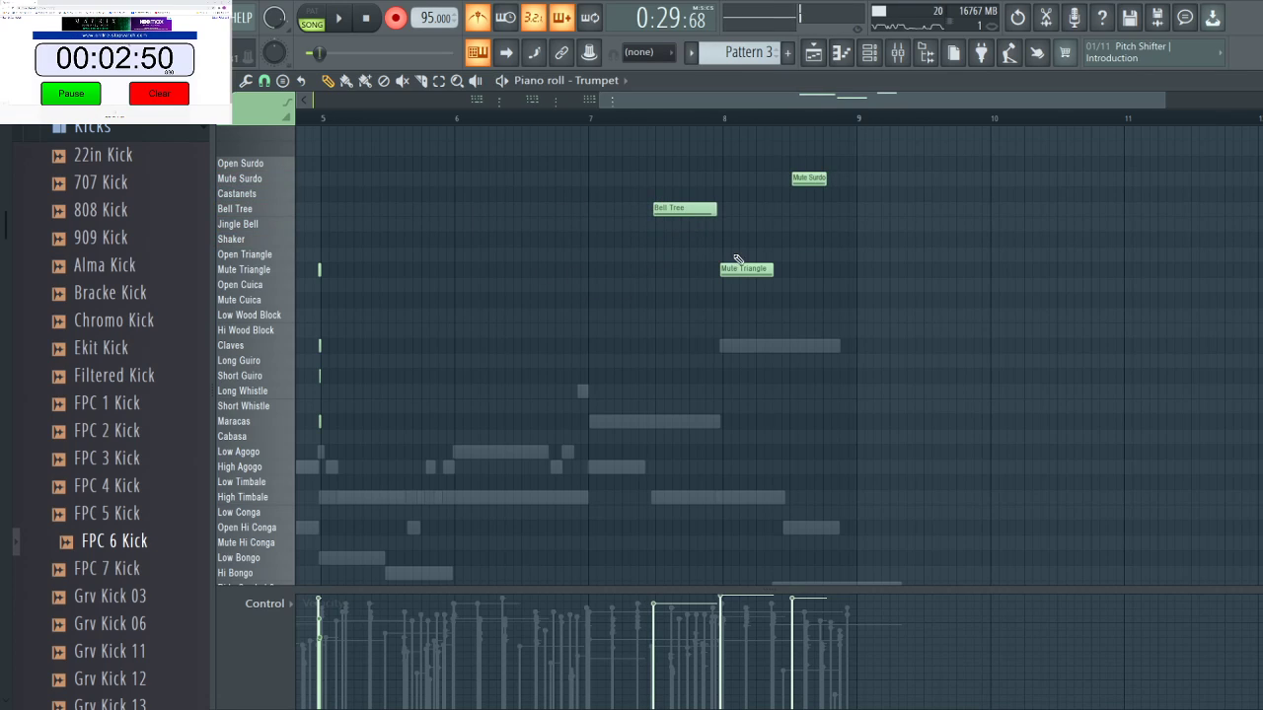
left_click_drag(735, 269, 743, 232)
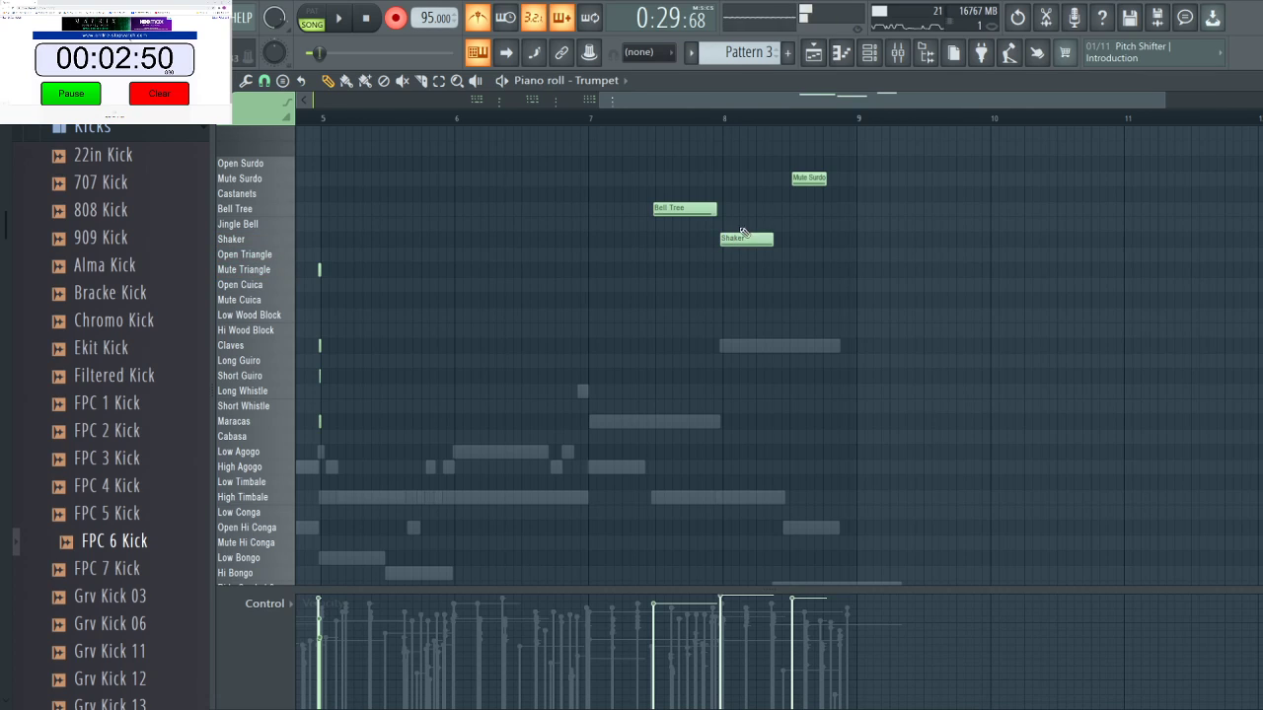
left_click_drag(808, 179, 809, 285)
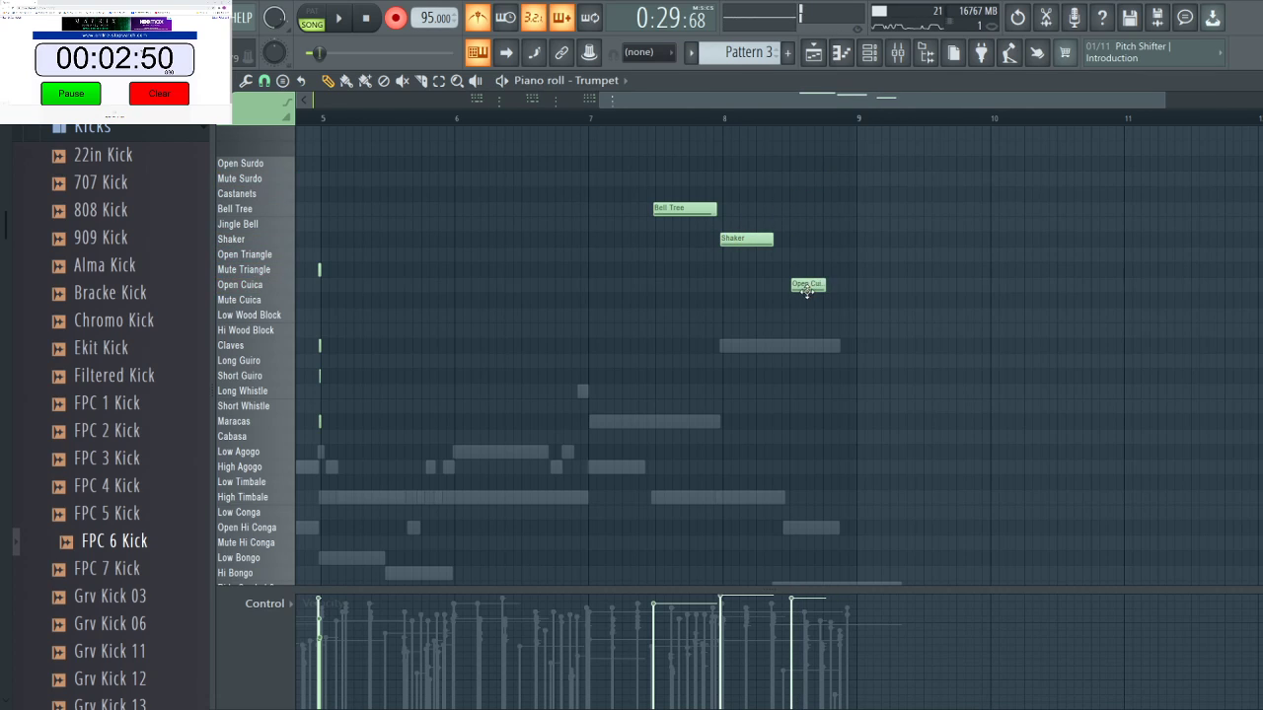
Add a C2 trigger note to the Trumpet at bar 8.
scroll(565, 444, "down", 5)
scroll(566, 443, "down", 7)
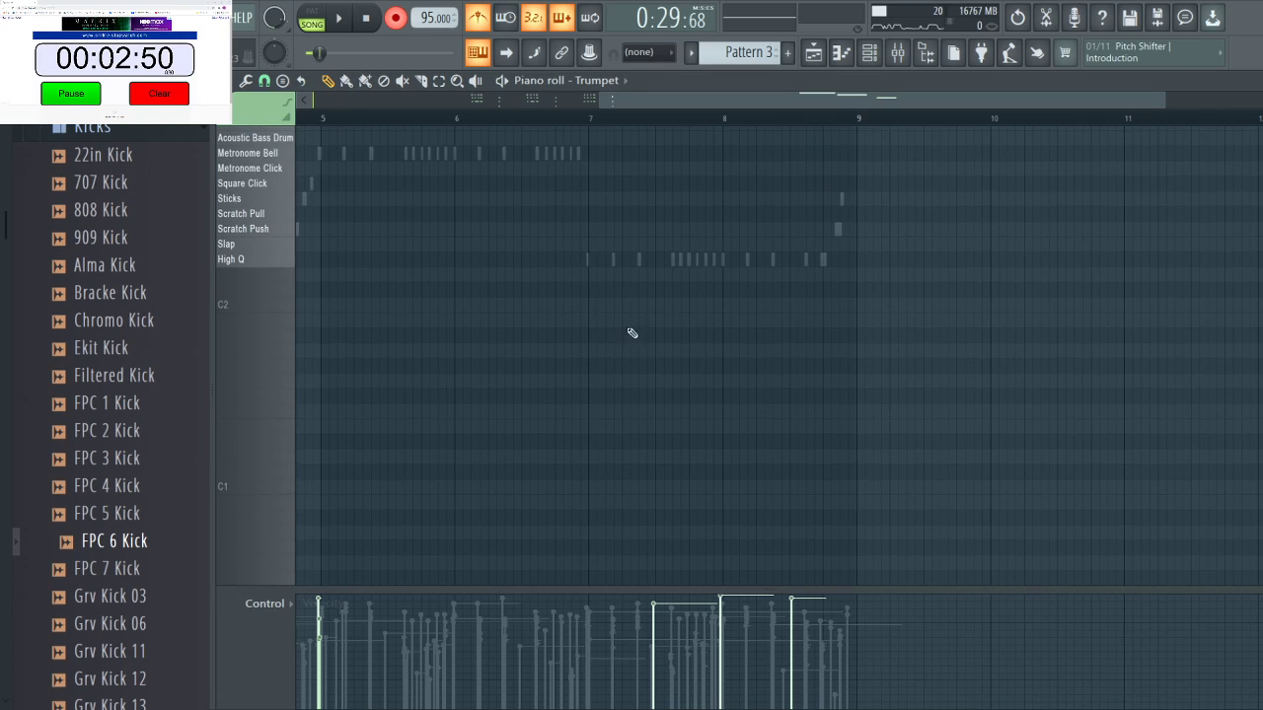
left_click_drag(734, 292, 721, 312)
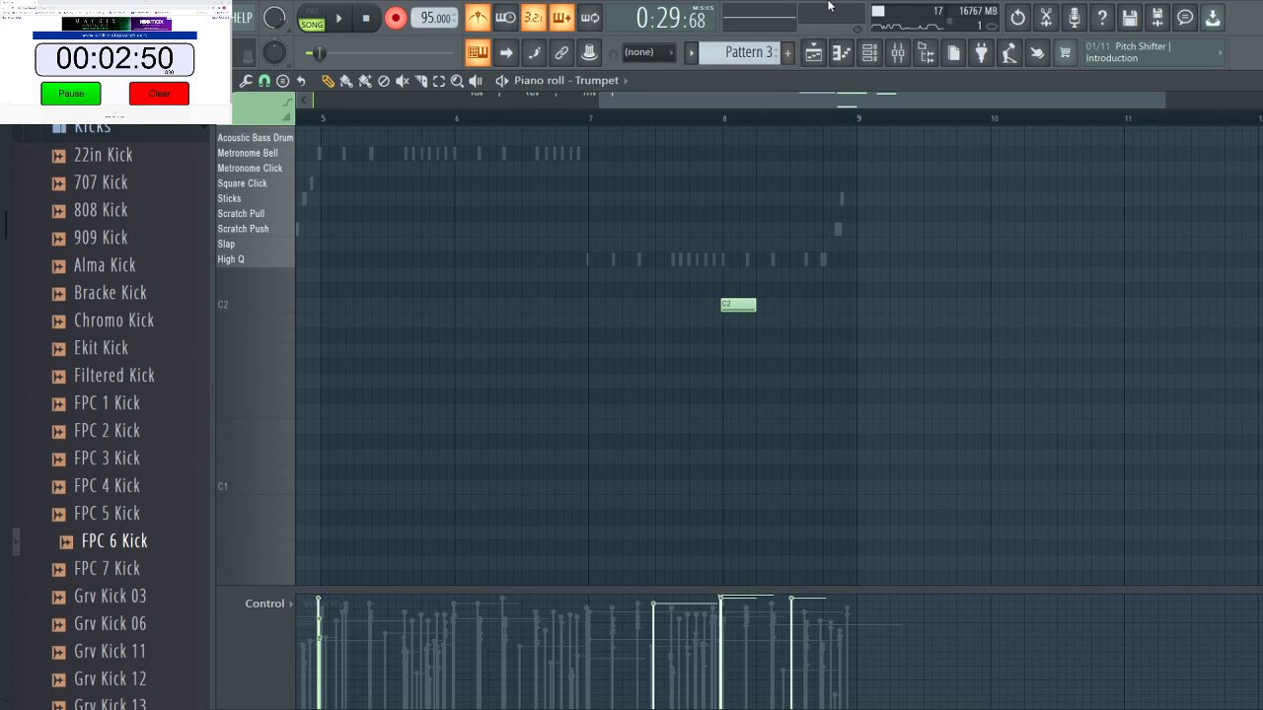
Place another Pattern 4 clip at bar 21 on the Theme 2 track and play the transition from just before it.
left_click(813, 52)
left_click(634, 185)
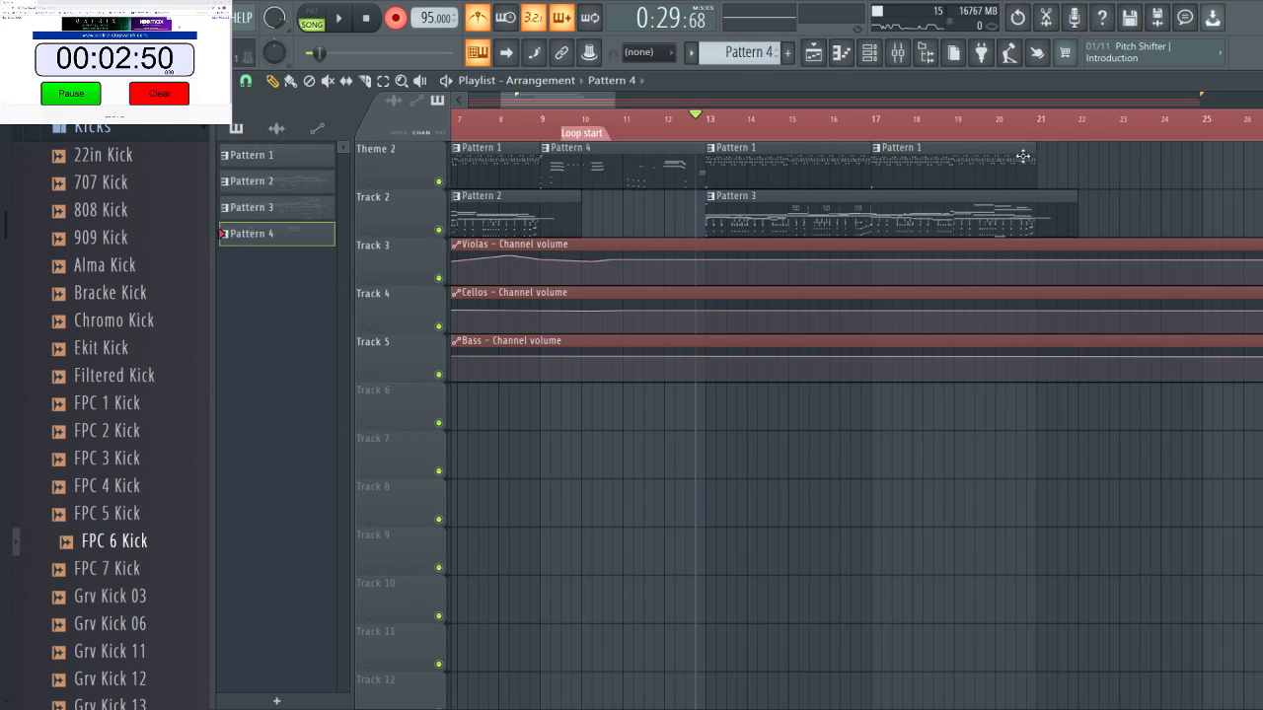
left_click(1055, 160)
left_click(1039, 123)
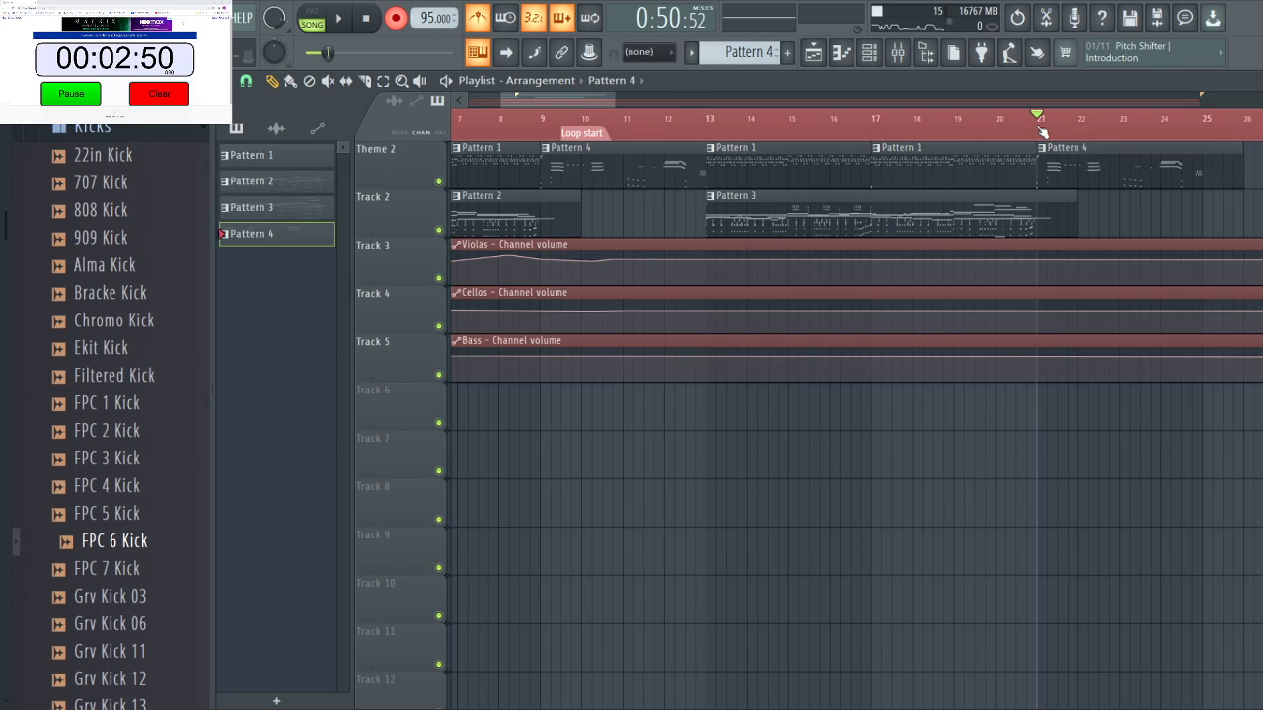
left_click(1029, 121)
key("space")
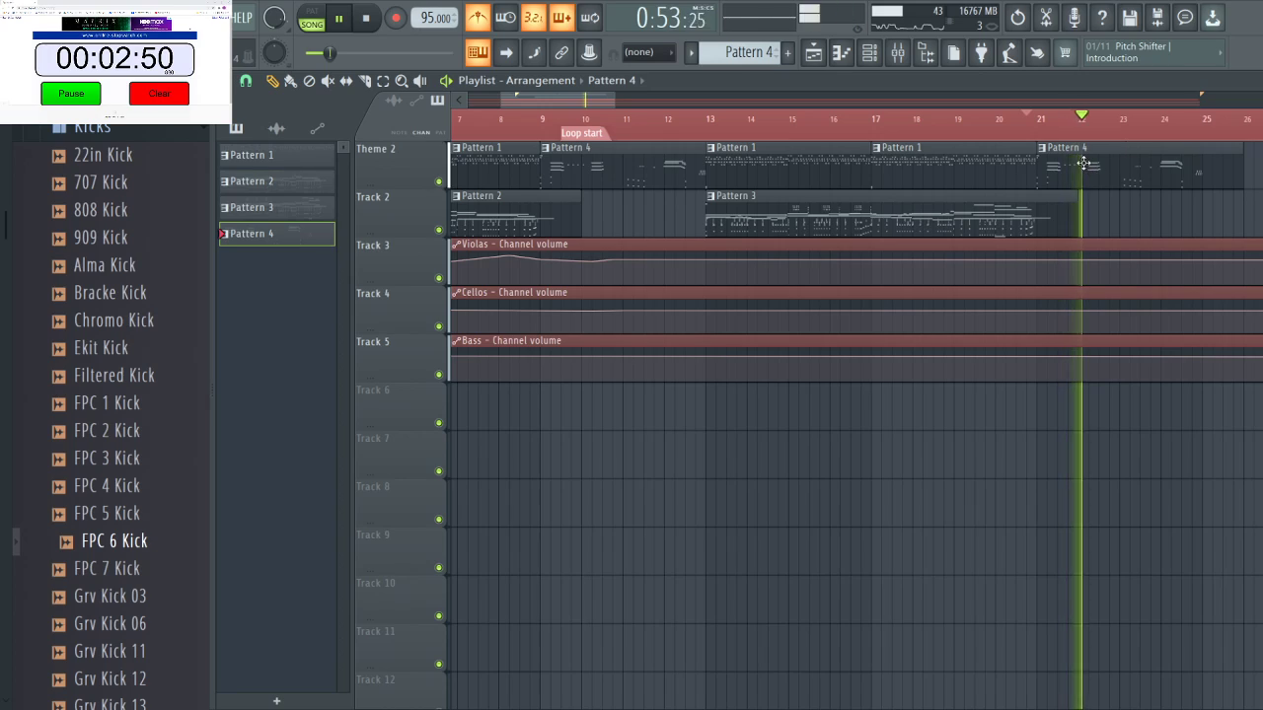
key("space")
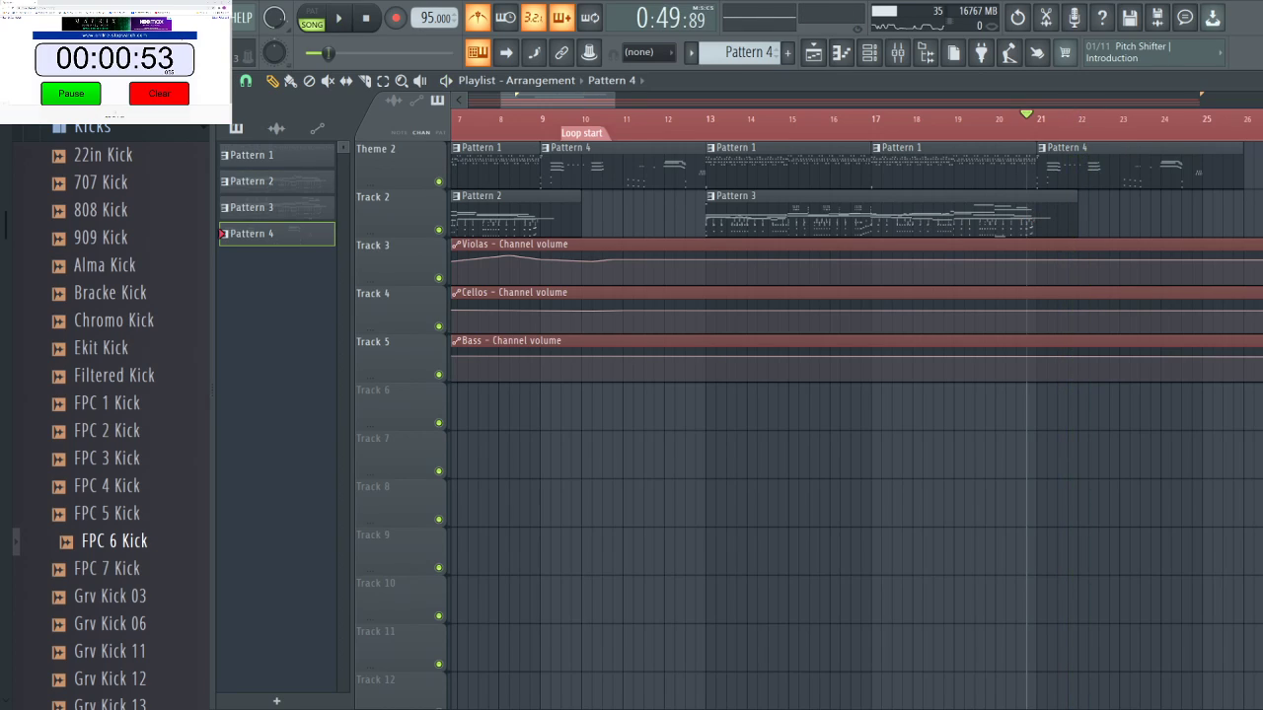
Filter the channel rack to the Strings group and open Pattern 4's Bass part in the piano roll.
double_click(1133, 170)
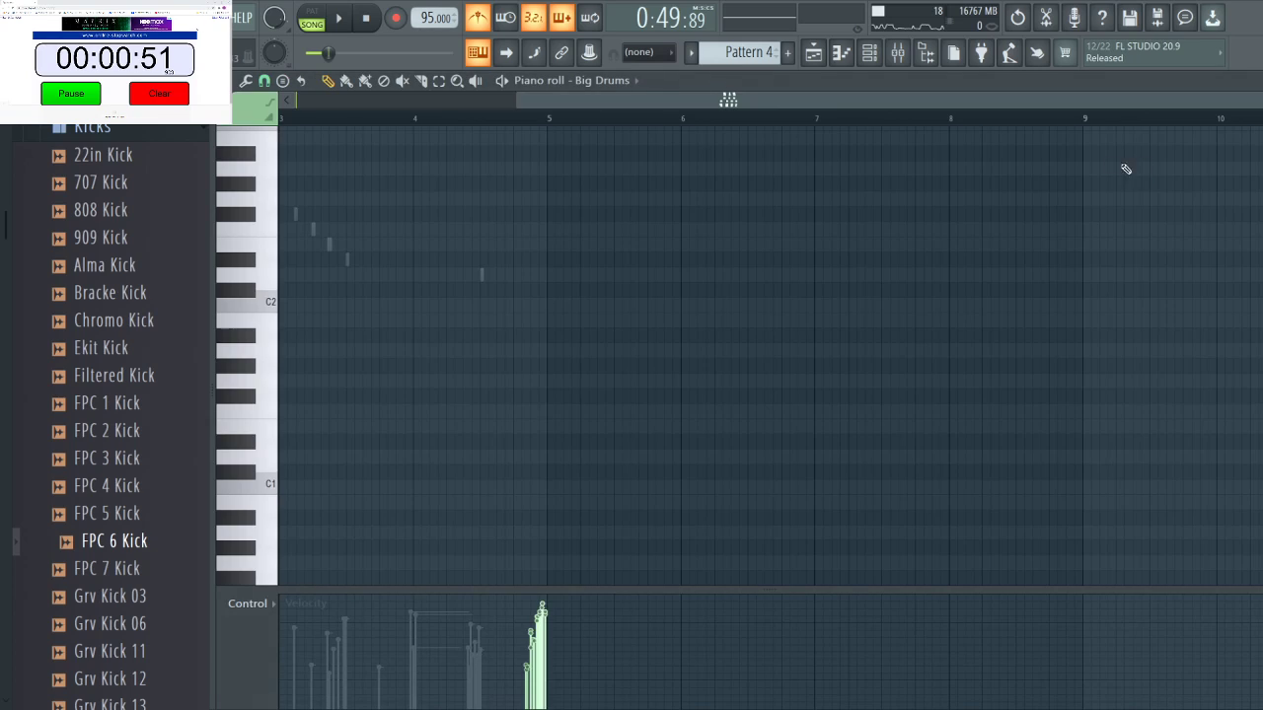
left_click(840, 53)
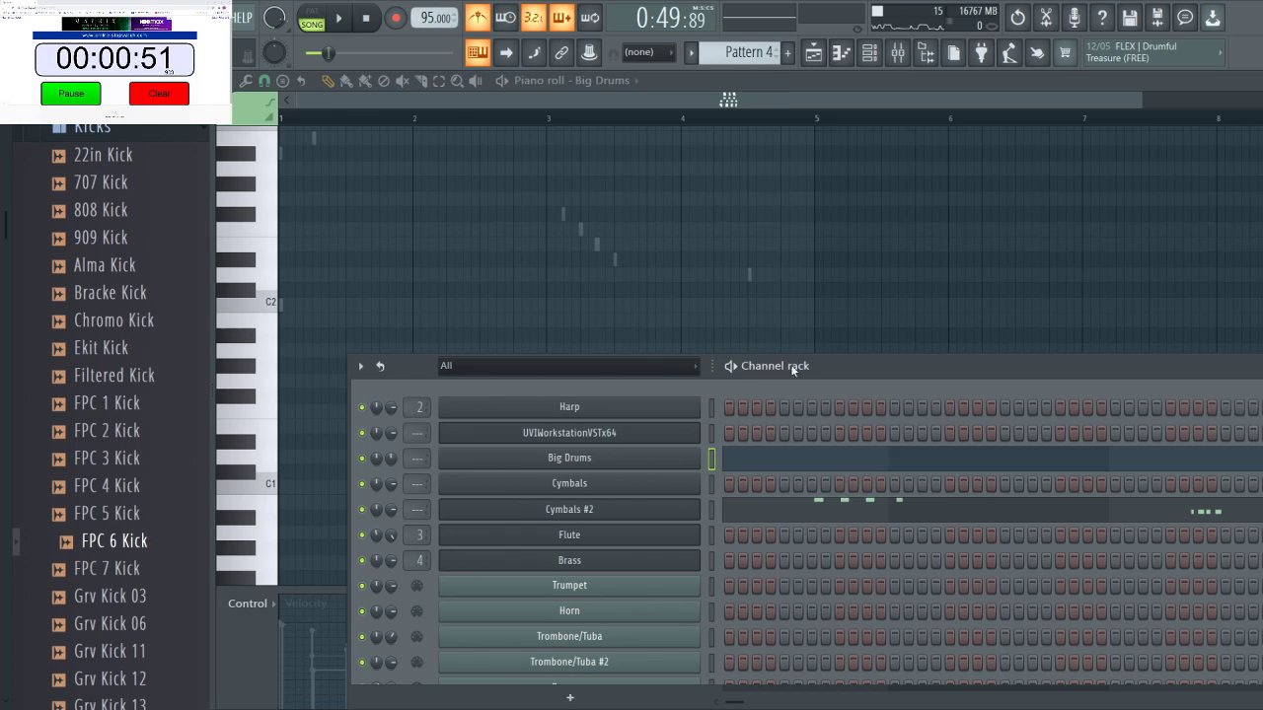
left_click_drag(790, 364, 784, 298)
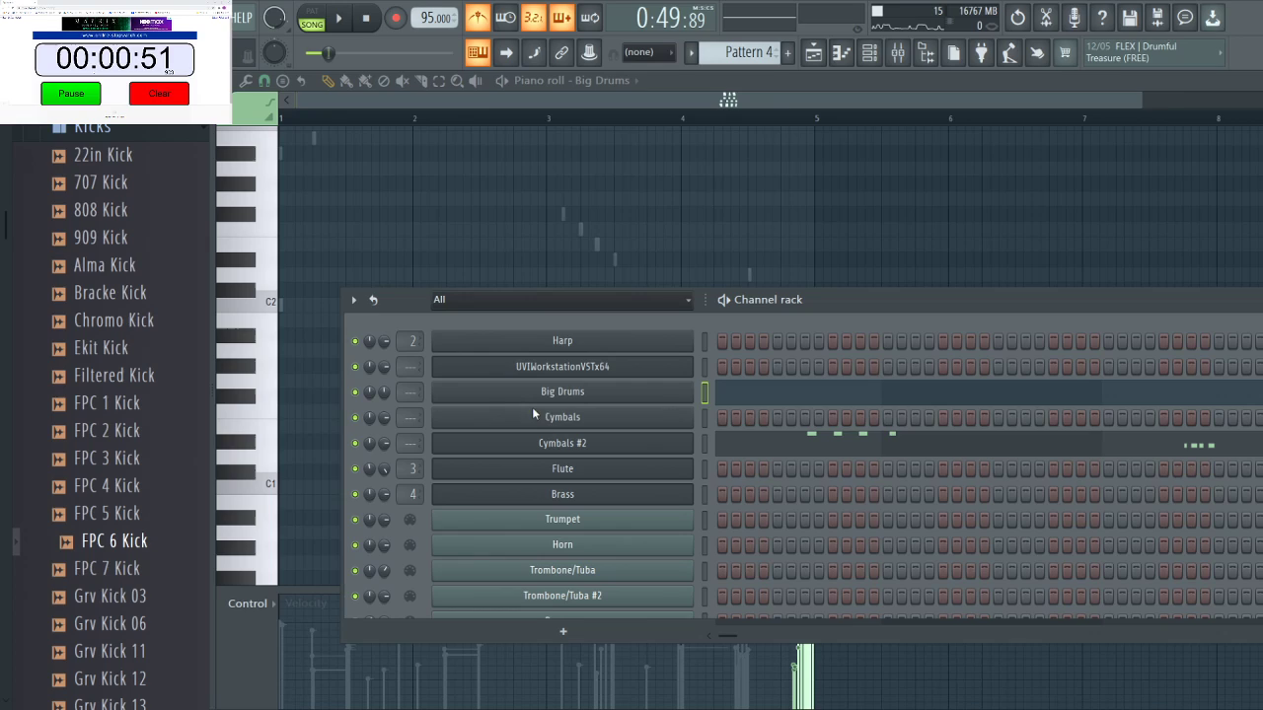
left_click(515, 373)
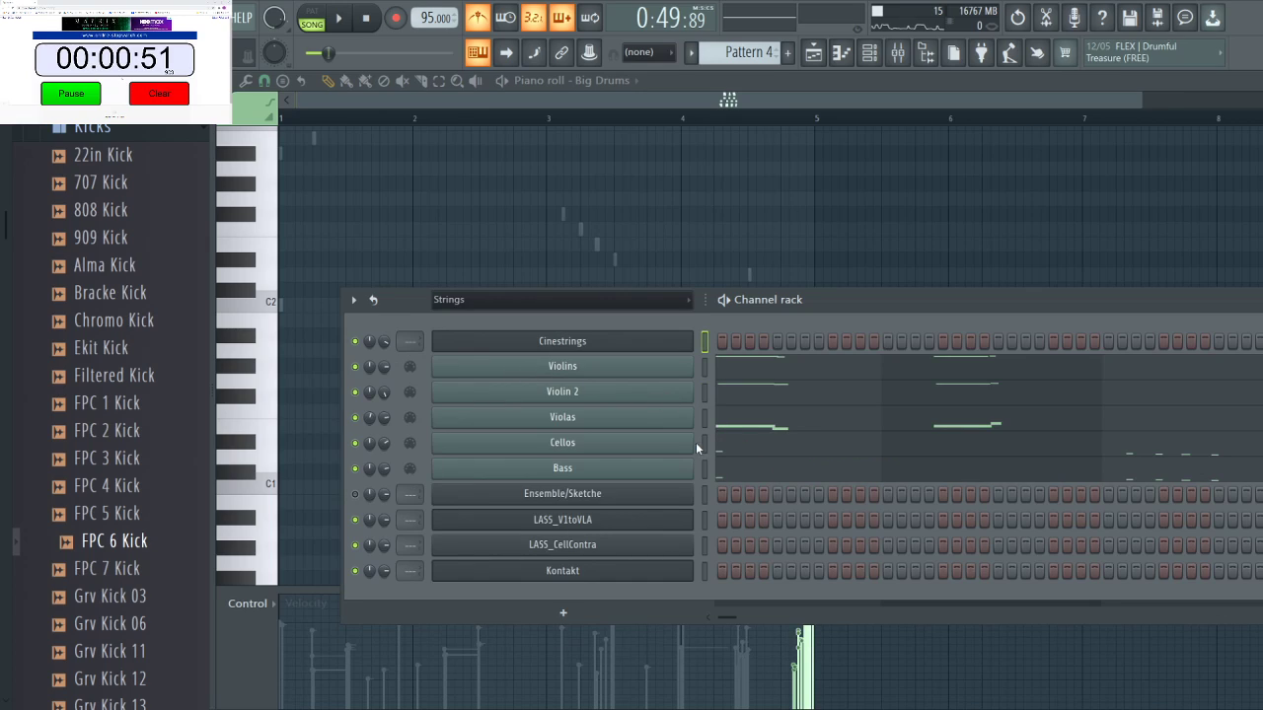
left_click(704, 470)
left_click(734, 483)
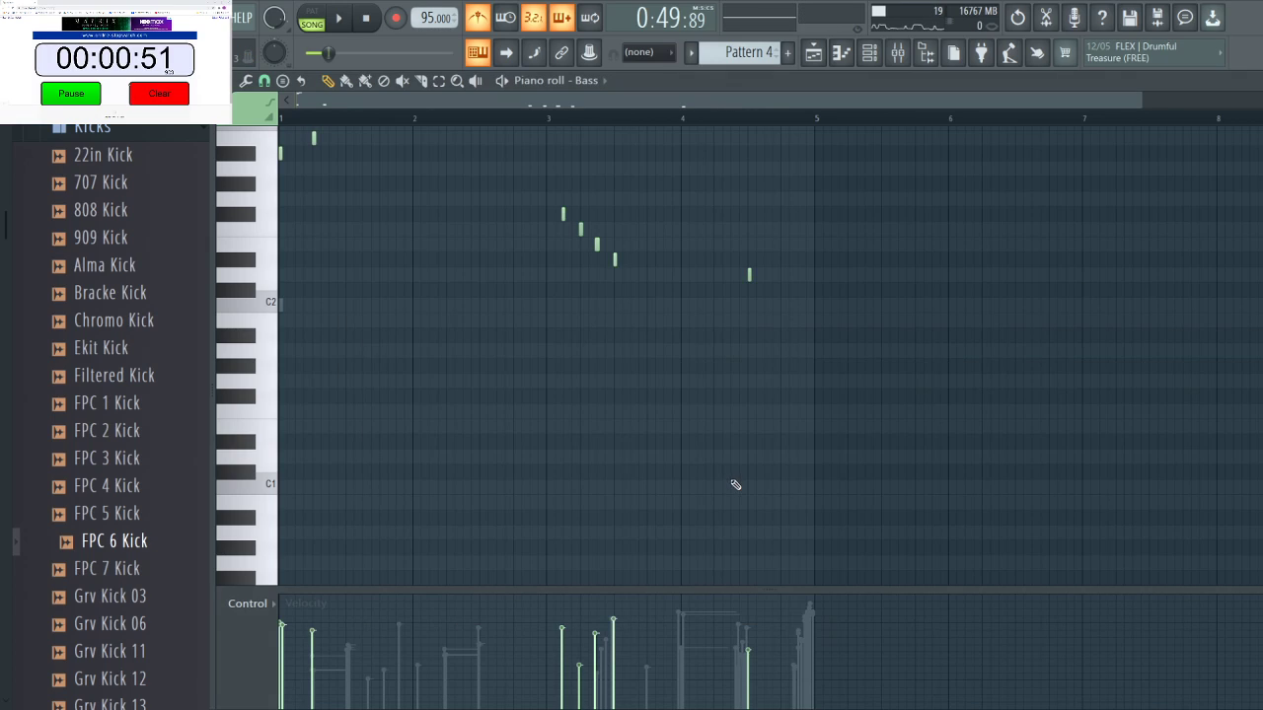
Examine the Bass notes of Pattern 4 against the ghost notes of the other parts, auditioning pitches on the keyboard.
scroll(389, 306, "up", 5)
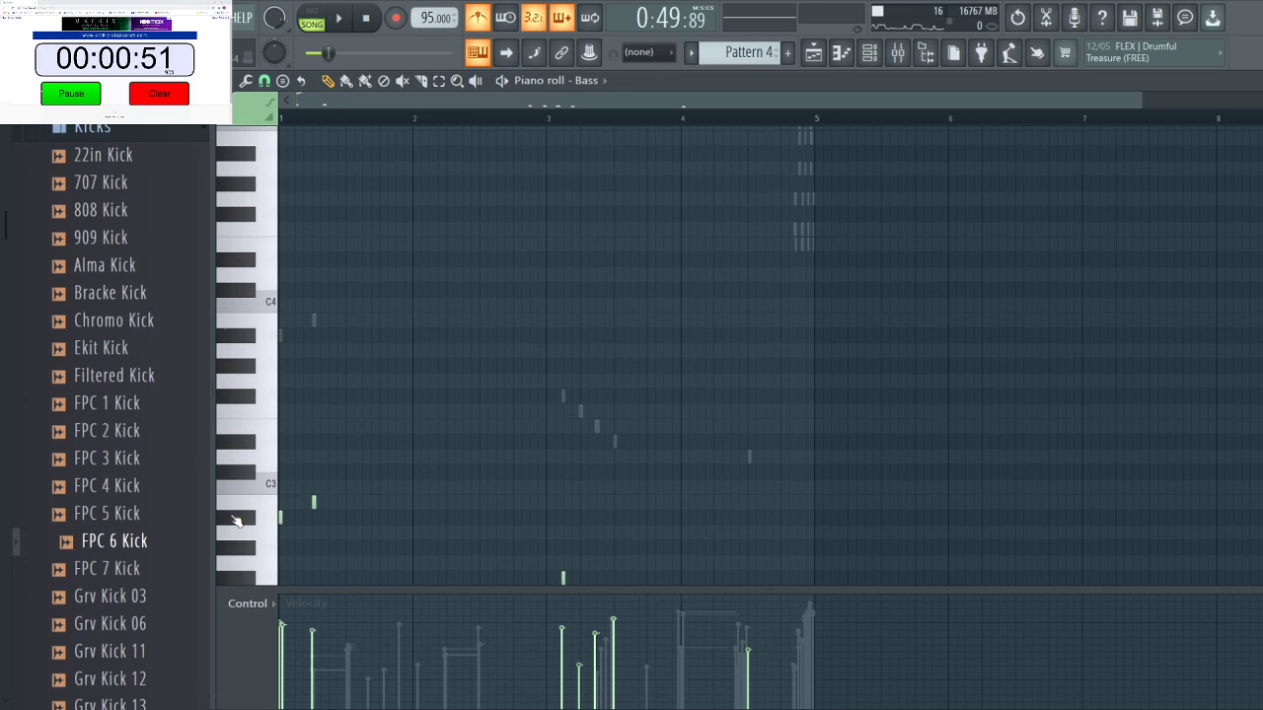
left_click(242, 518)
scroll(326, 326, "up", 6)
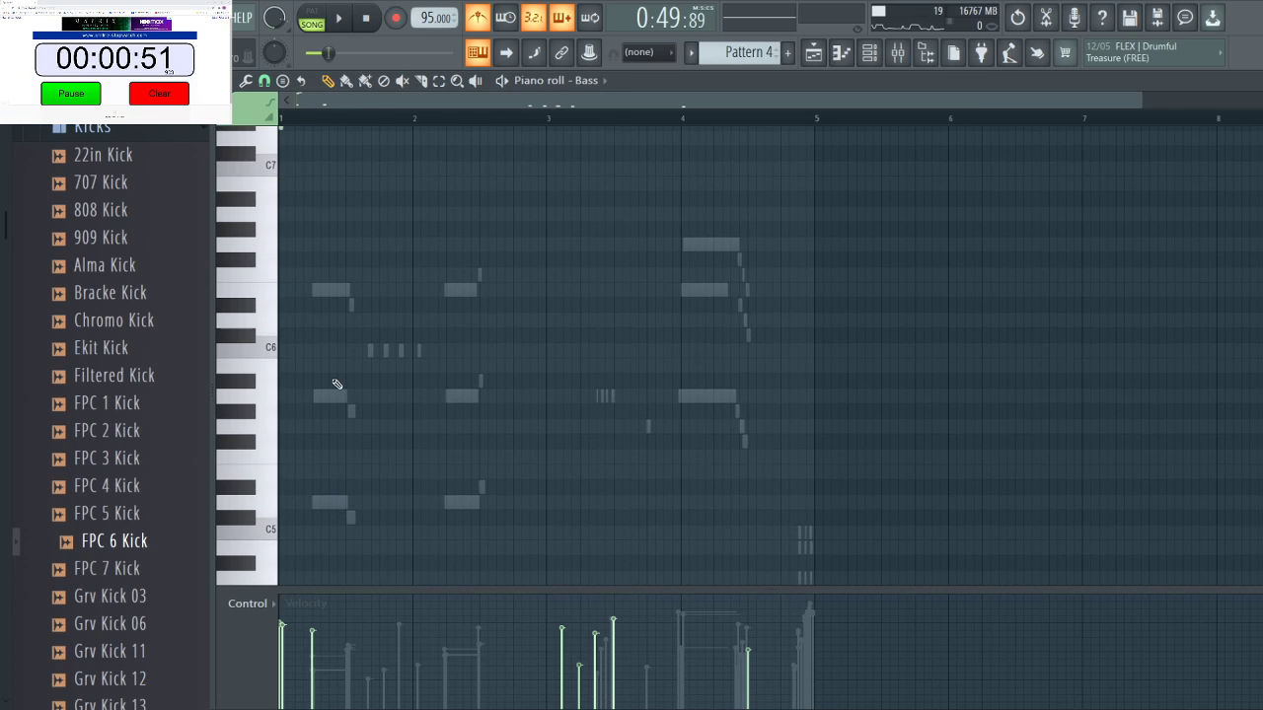
scroll(342, 401, "down", 5)
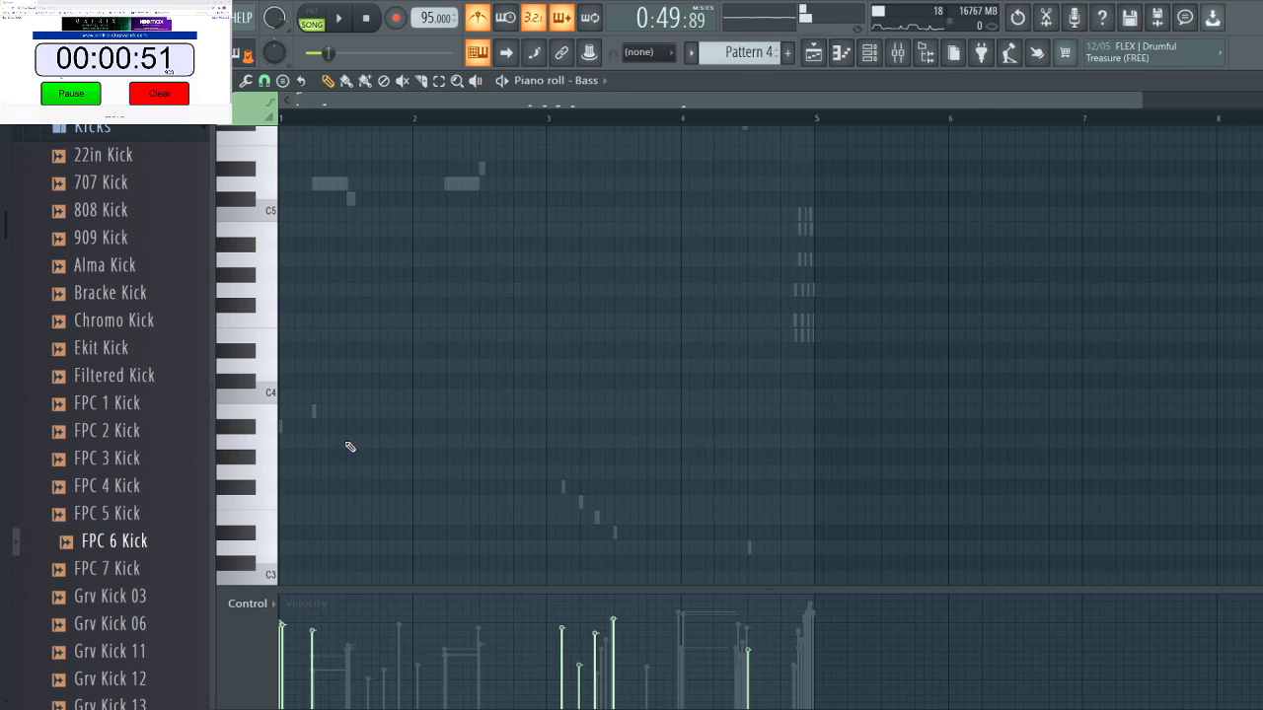
key("b")
key("b")
key("b")
key("b")
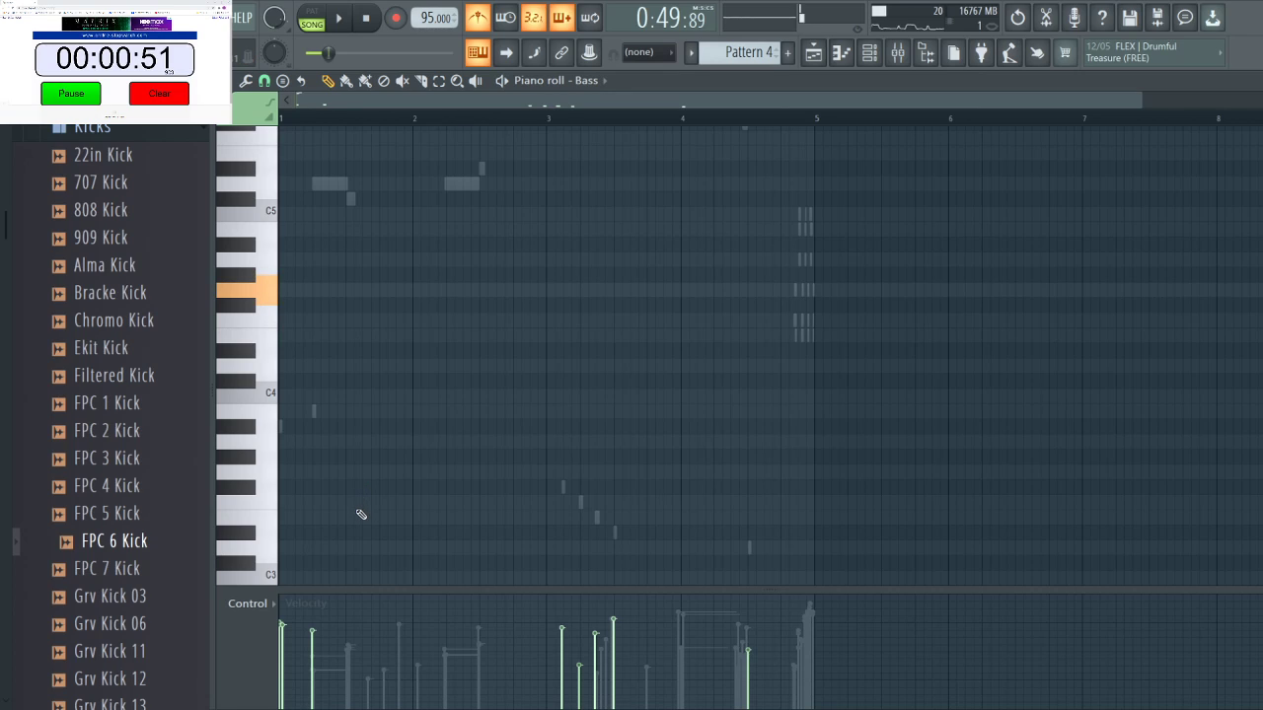
scroll(296, 436, "down", 4)
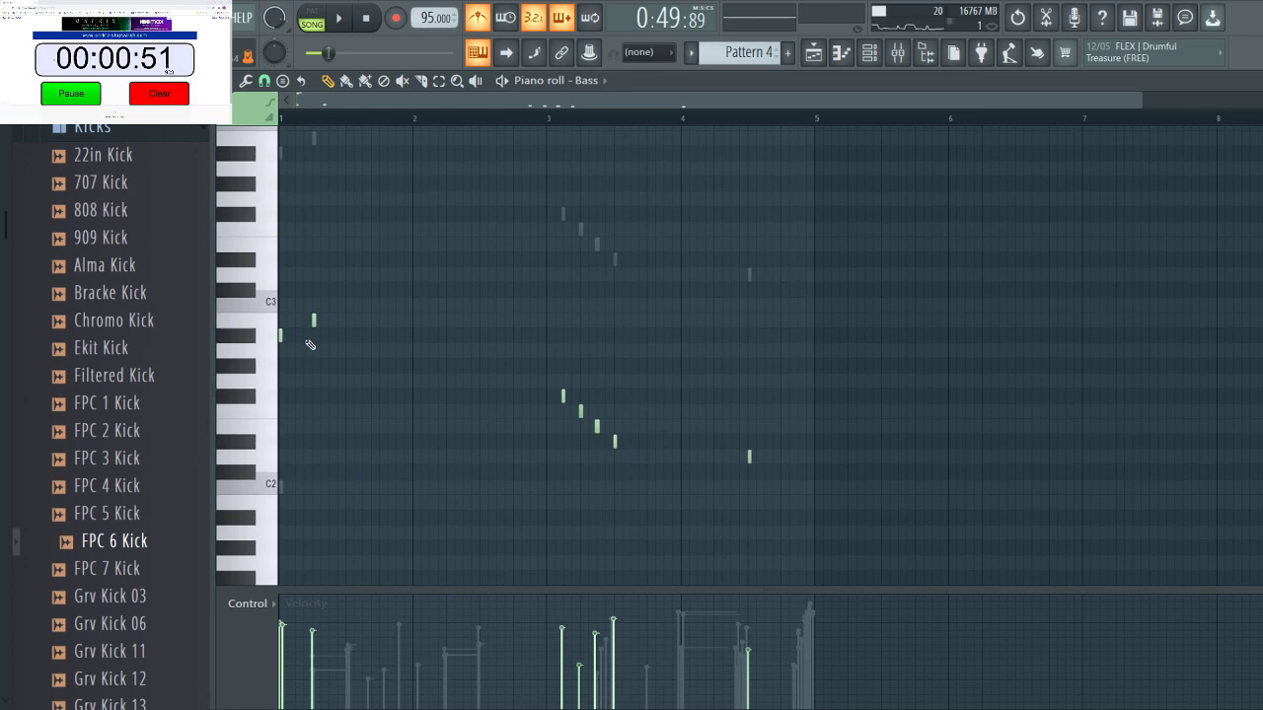
Return to the playlist, colour Pattern 4 red and move the playhead from bar 21 to about bar 25.
left_click(813, 51)
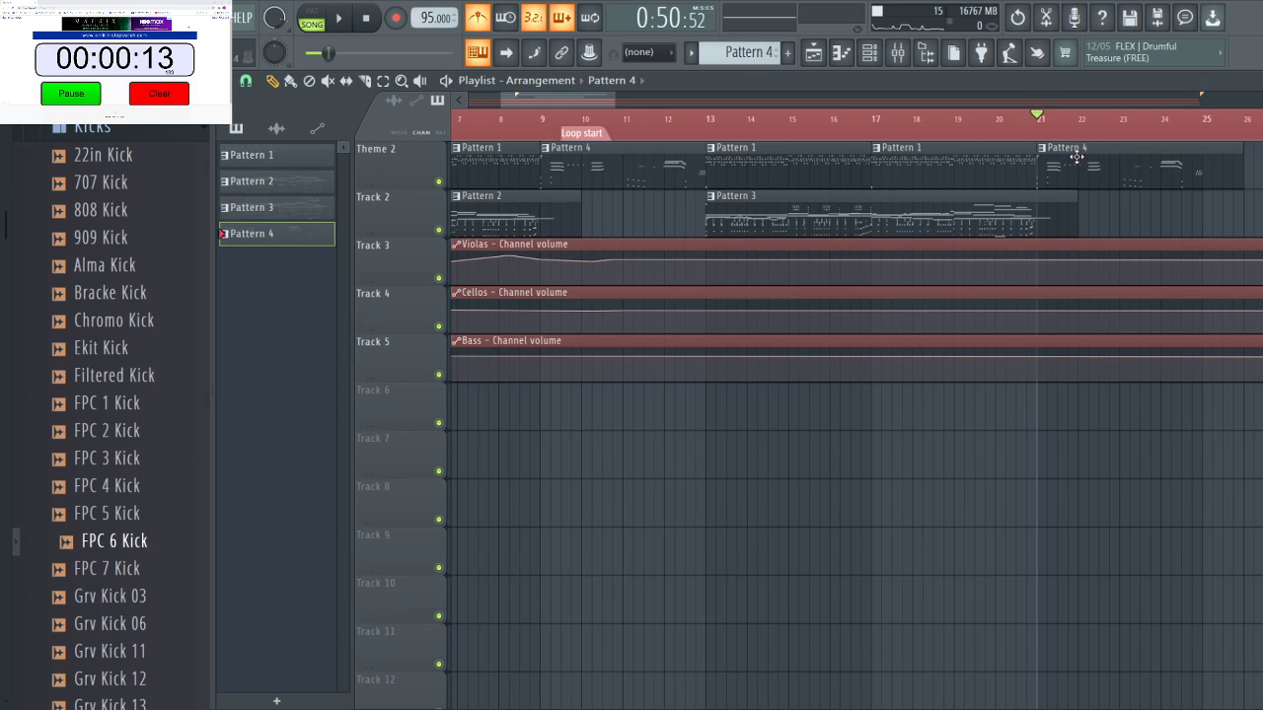
left_click_drag(1055, 132, 1088, 126)
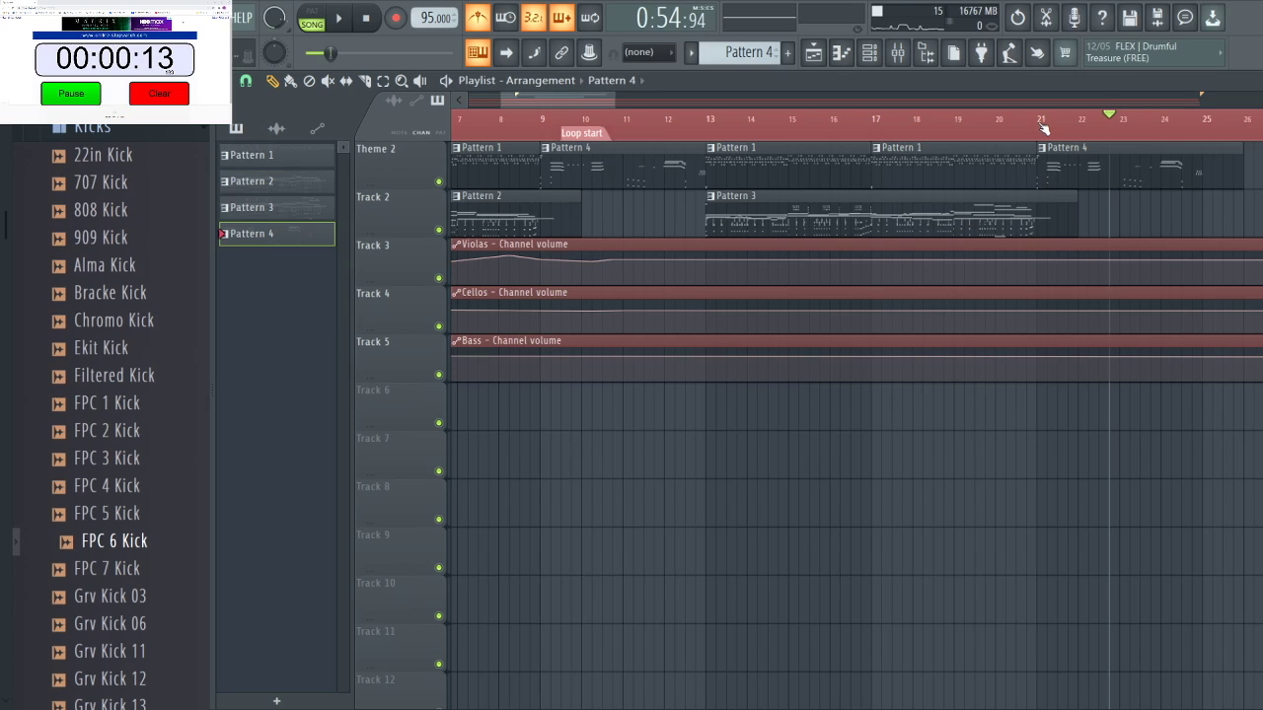
left_click(1040, 123)
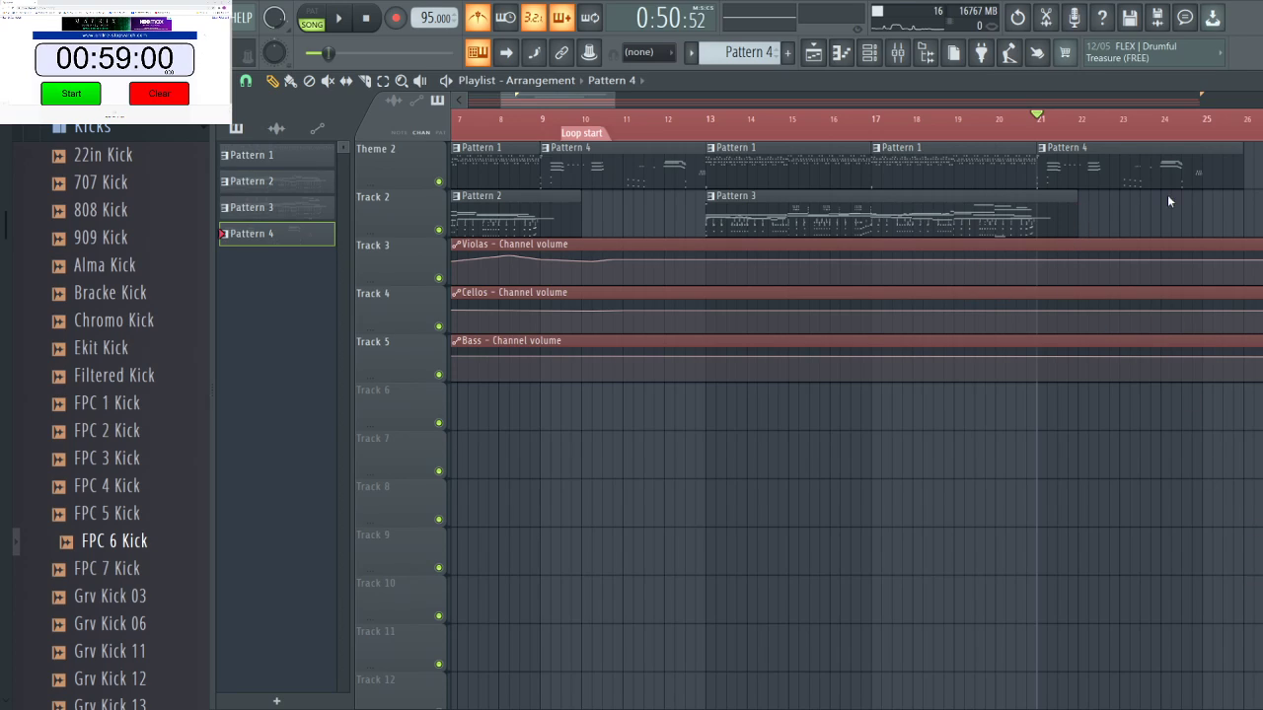
left_click(1087, 145)
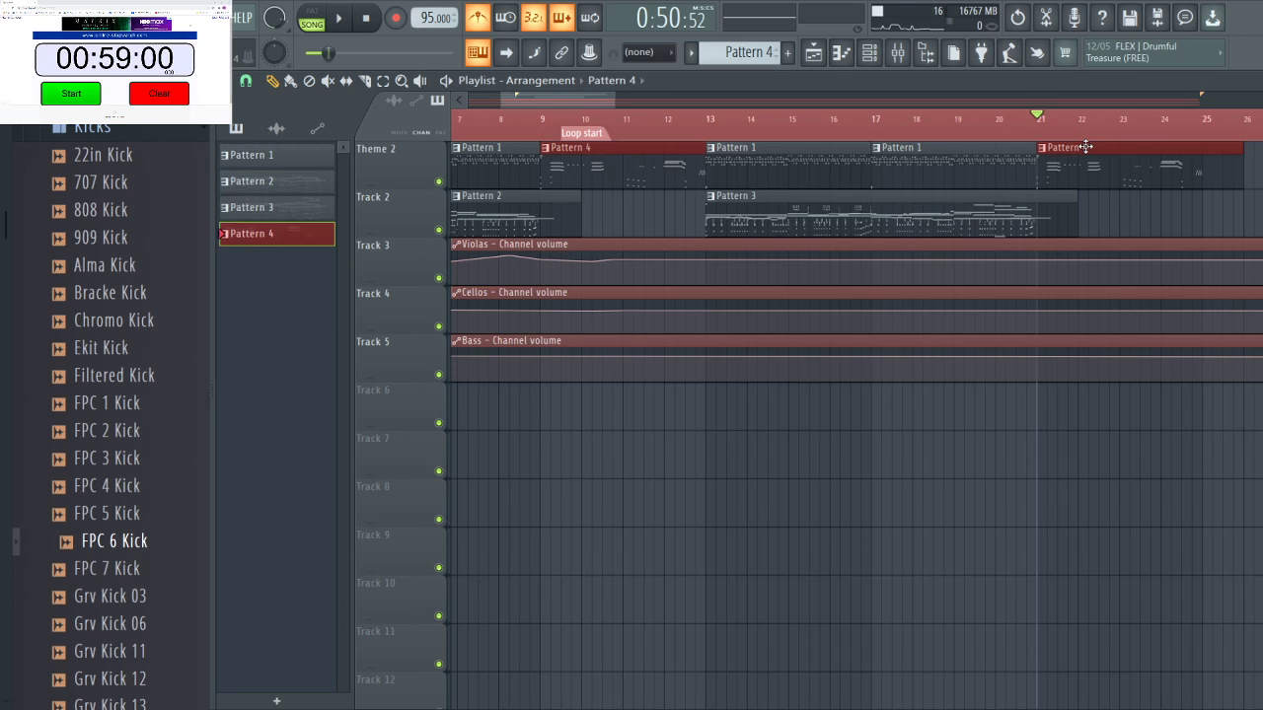
left_click_drag(1162, 139, 1203, 125)
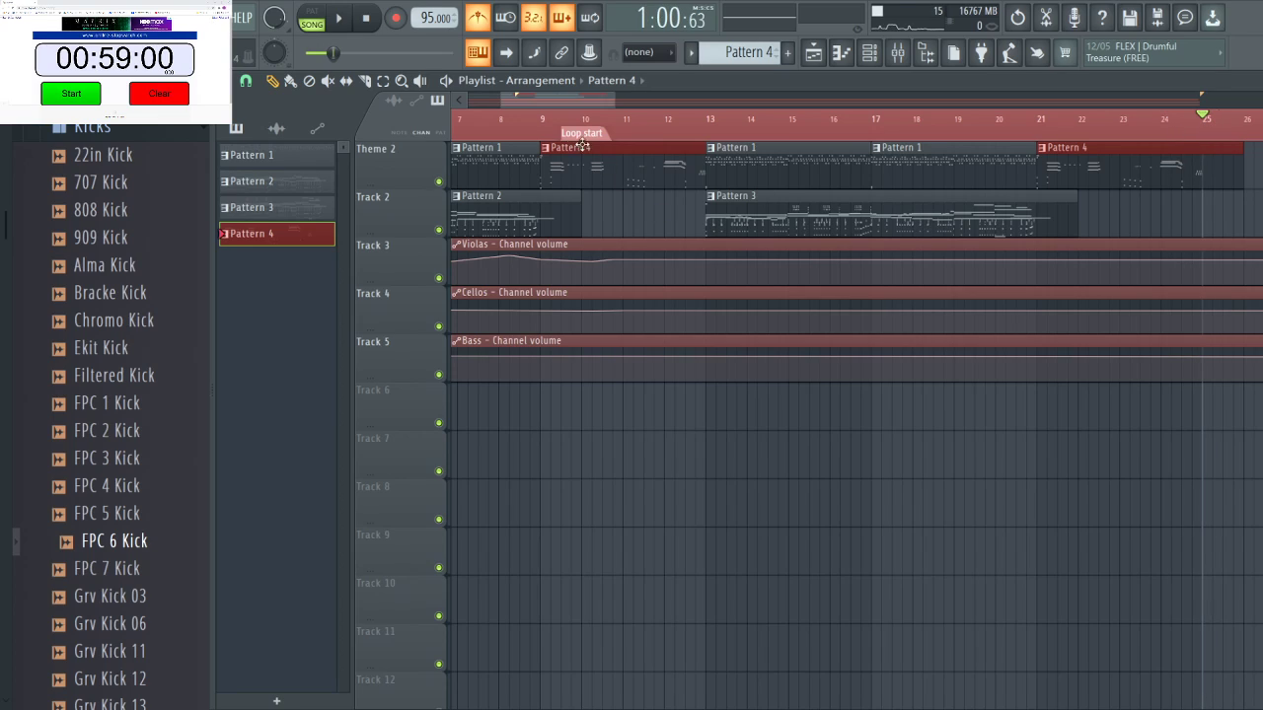
Make the Pattern 4 clip at bar 9 a unique pattern and recolour it dark green.
left_click(598, 254)
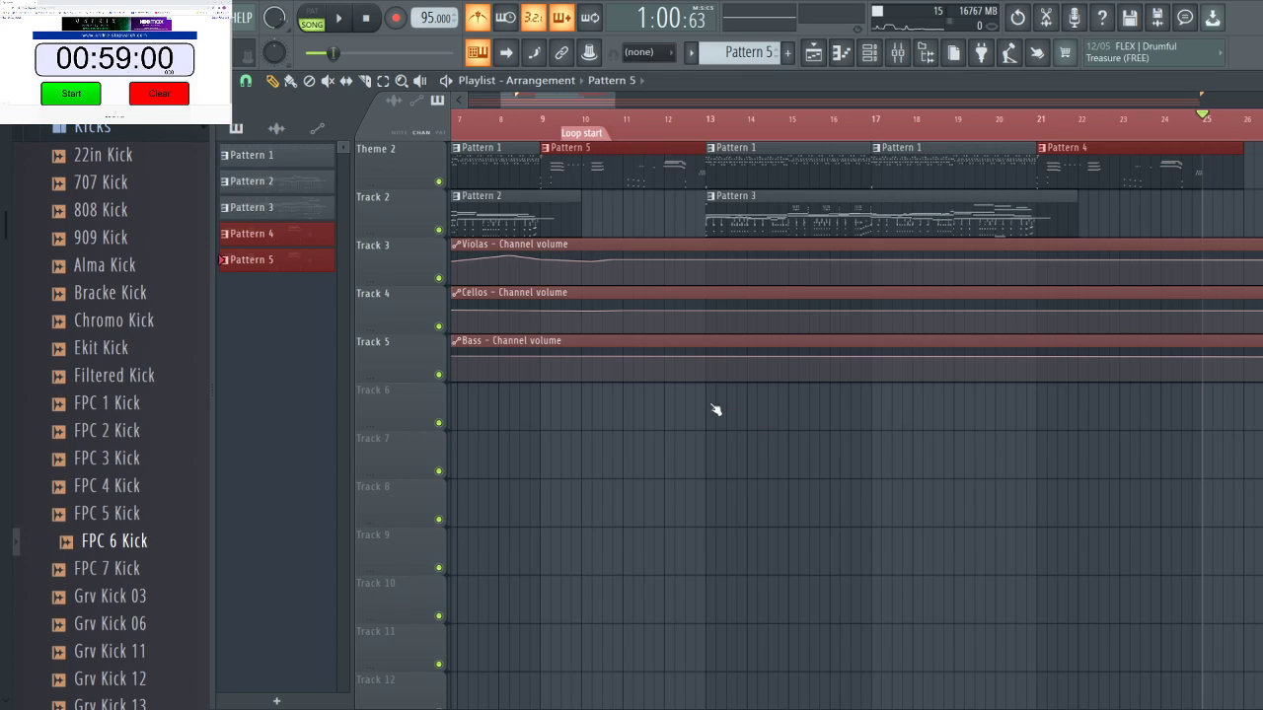
left_click(856, 616)
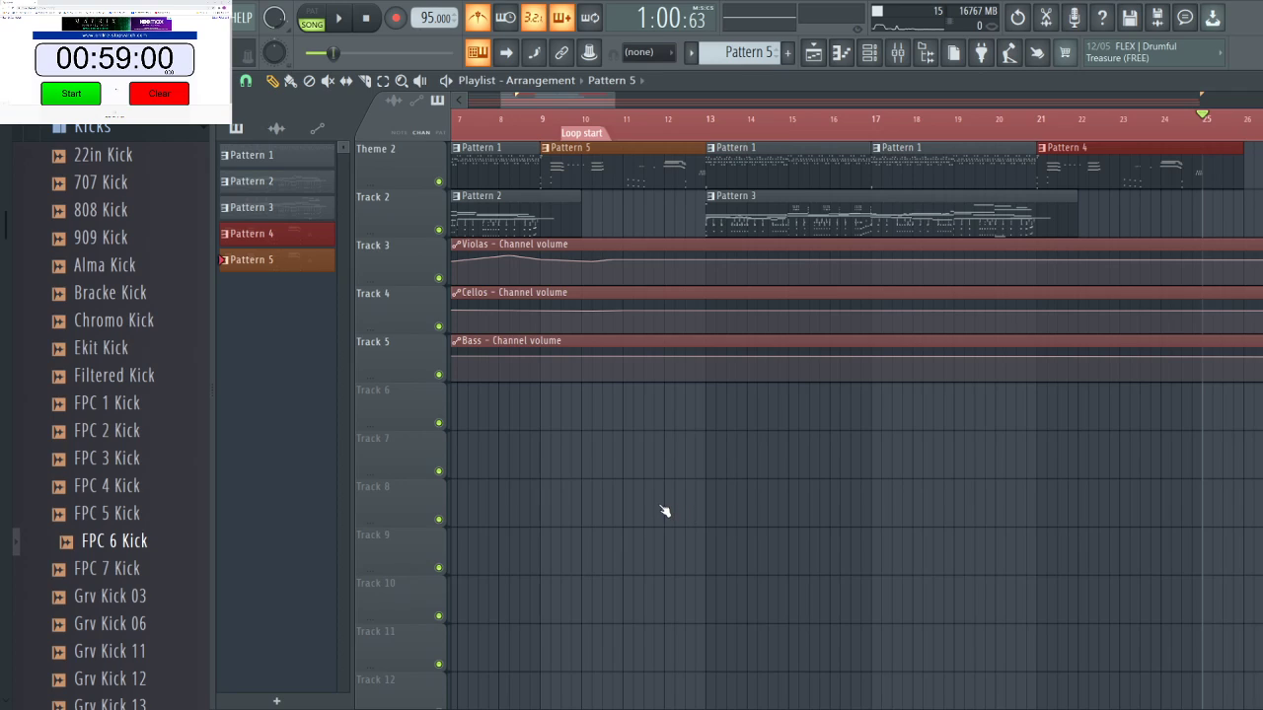
left_click(631, 199)
Play the arrangement briefly from bar 1, stop it and switch off the metronome.
left_click_drag(600, 103, 446, 123)
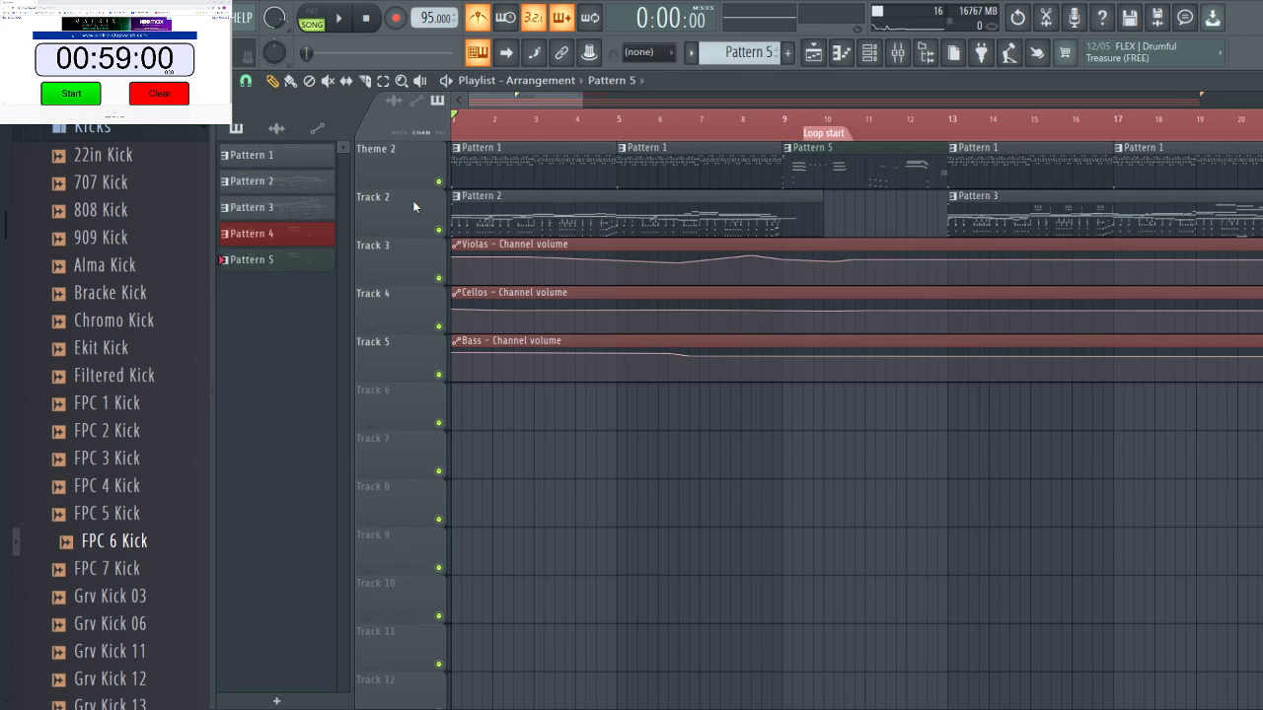
key("space")
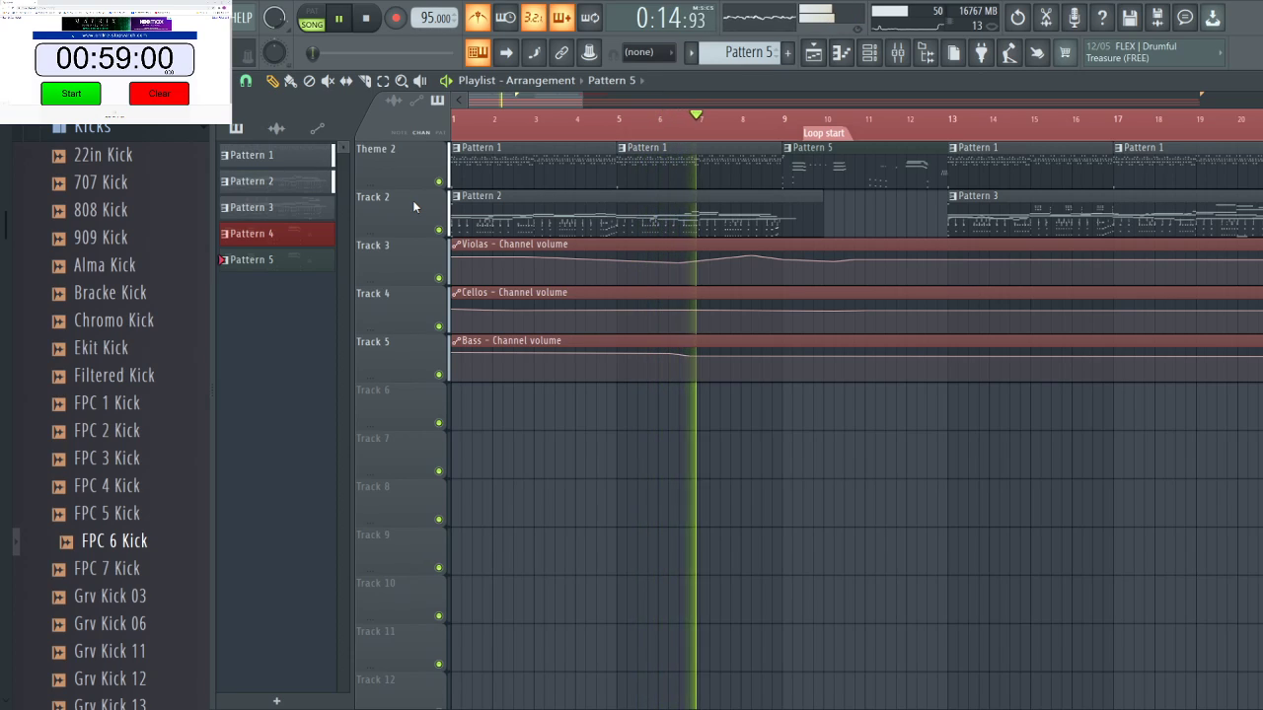
key("space")
left_click(479, 22)
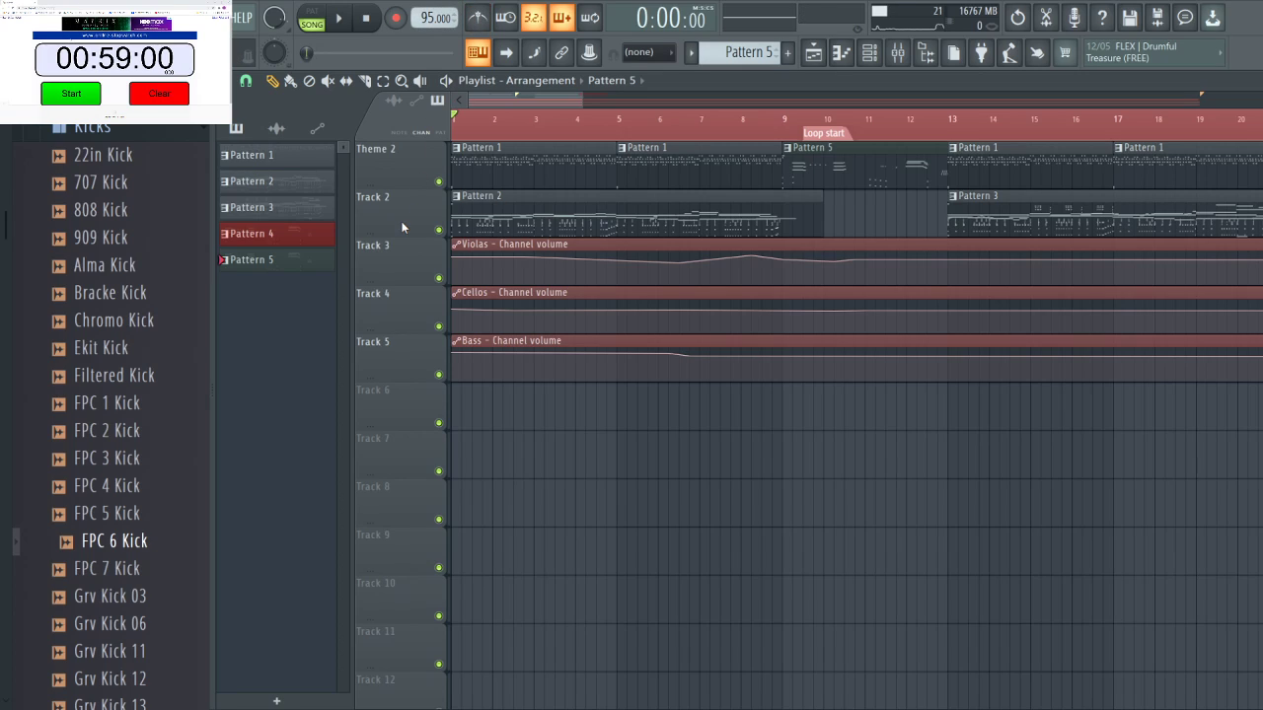
Play the whole arrangement from bar 1 to just past bar 25, and stop playback.
key("space")
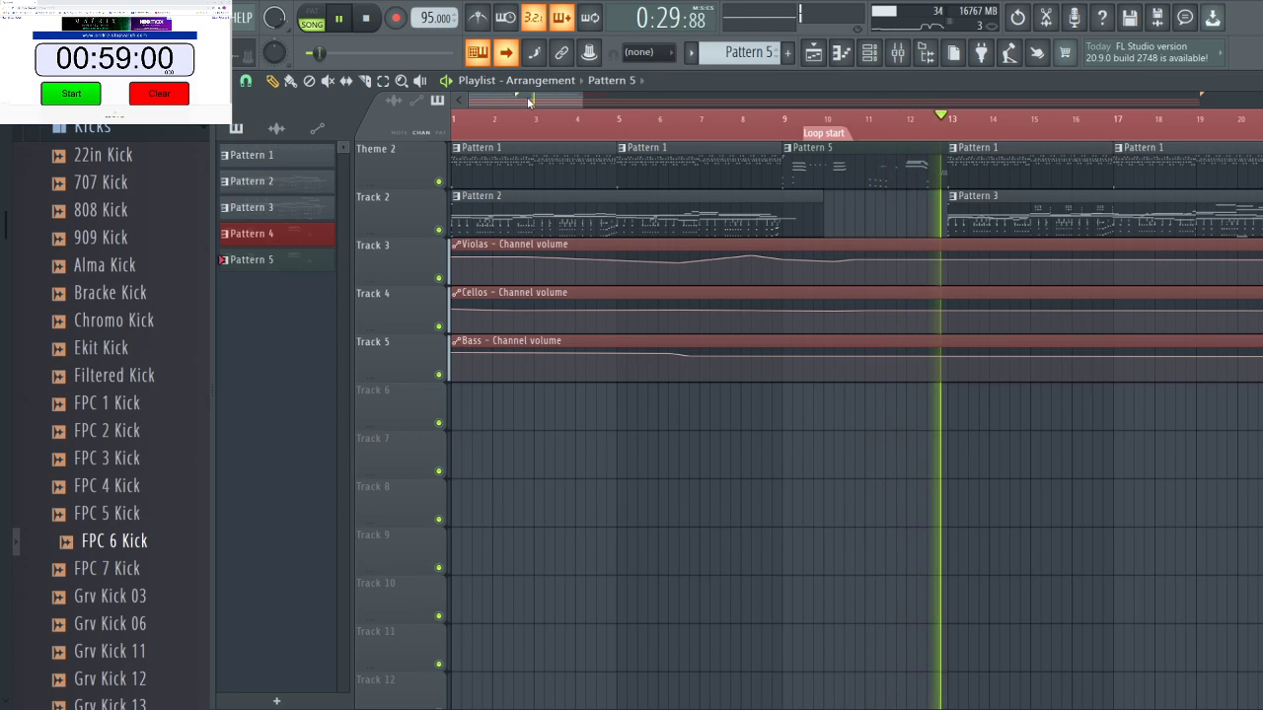
left_click_drag(534, 98, 597, 105)
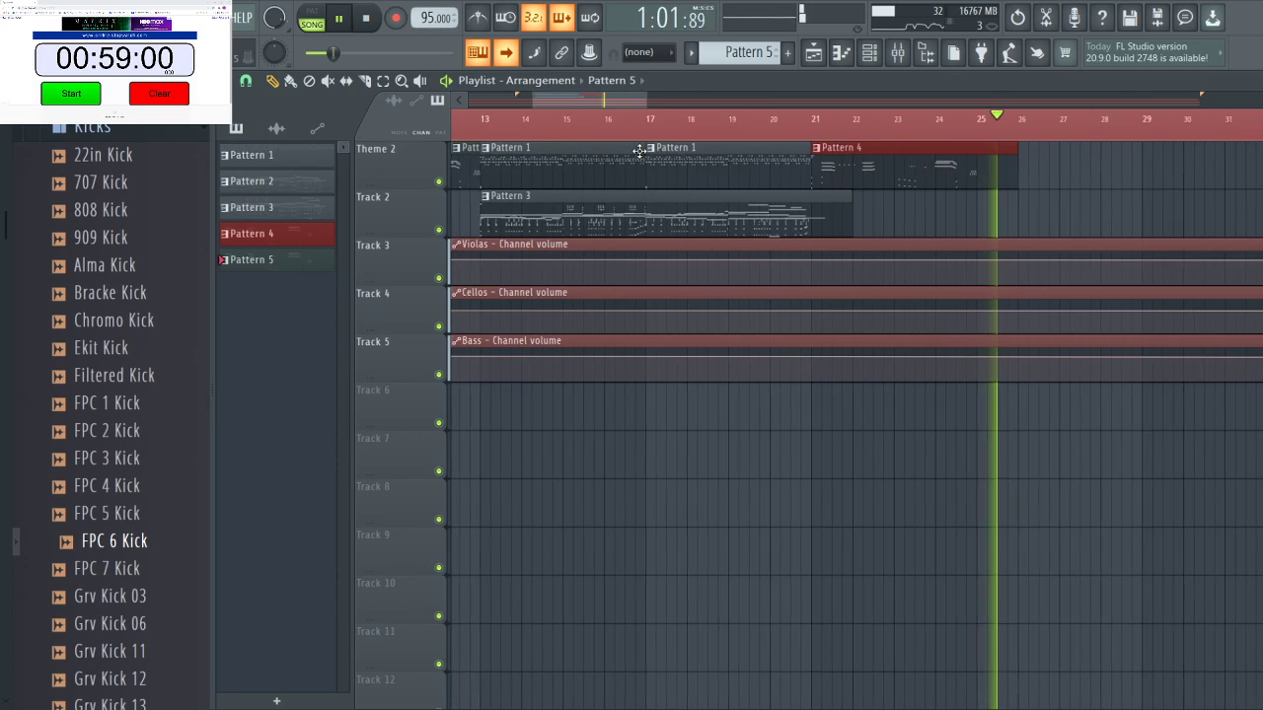
key("space")
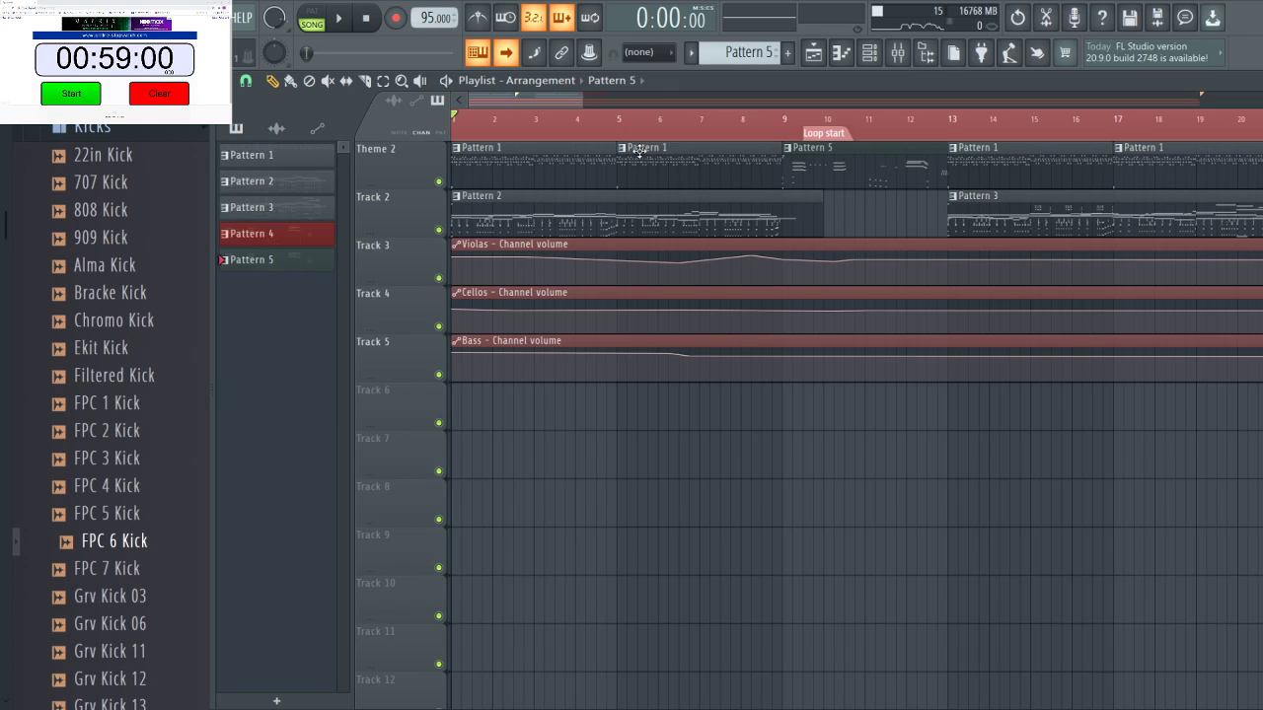
Compare the transition section between bars 9 and 13 with the Pattern 4 section from bar 21 in the playlist.
left_click(1032, 119)
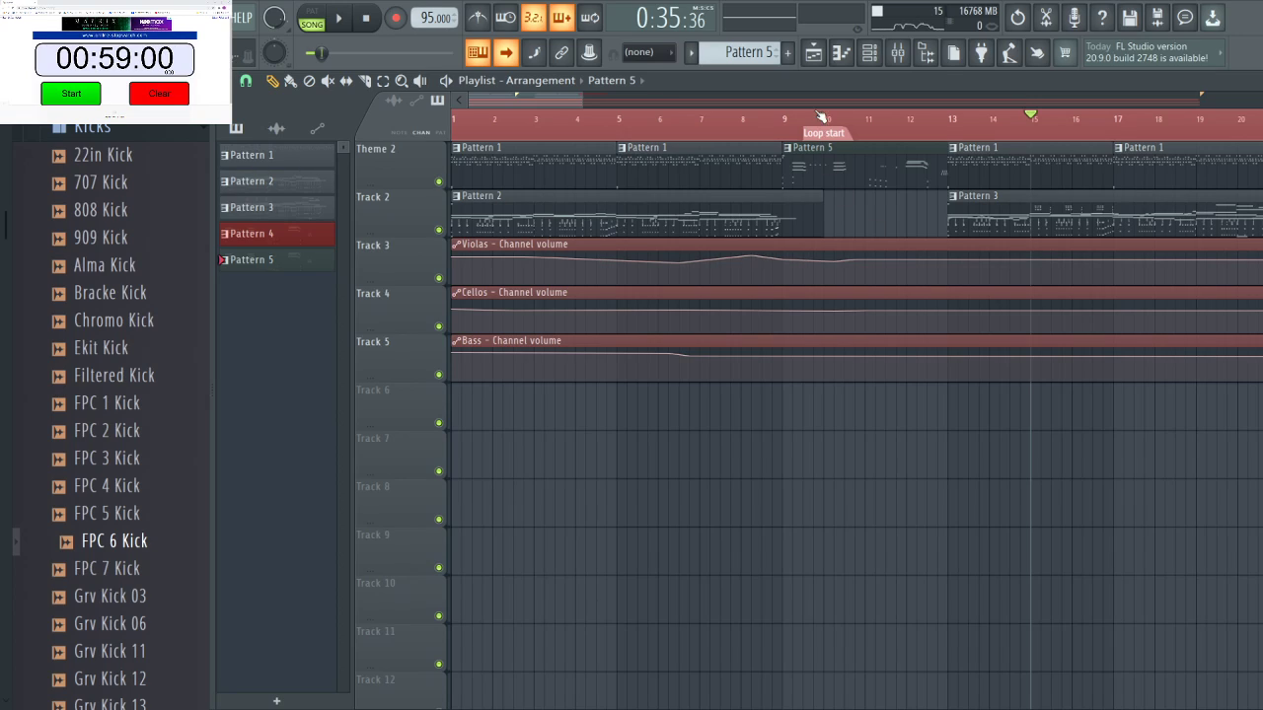
left_click(782, 120)
left_click(898, 126)
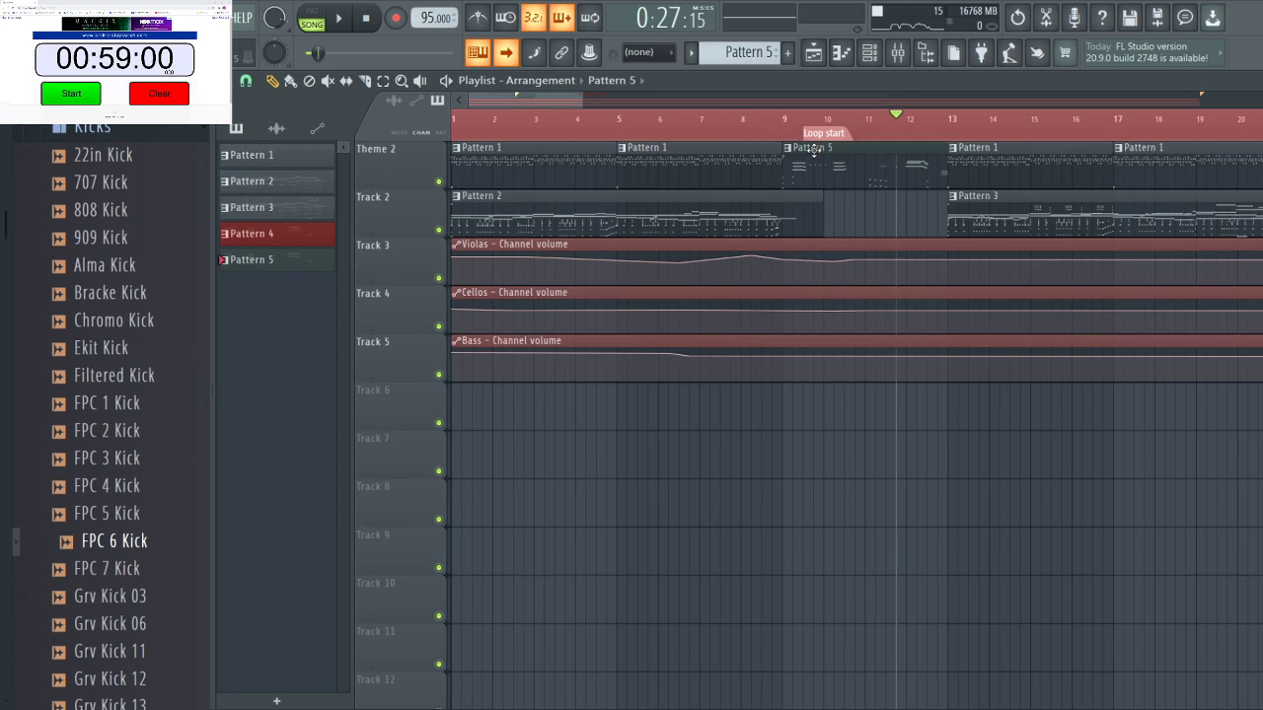
mouse_move(824, 284)
left_click(1020, 126)
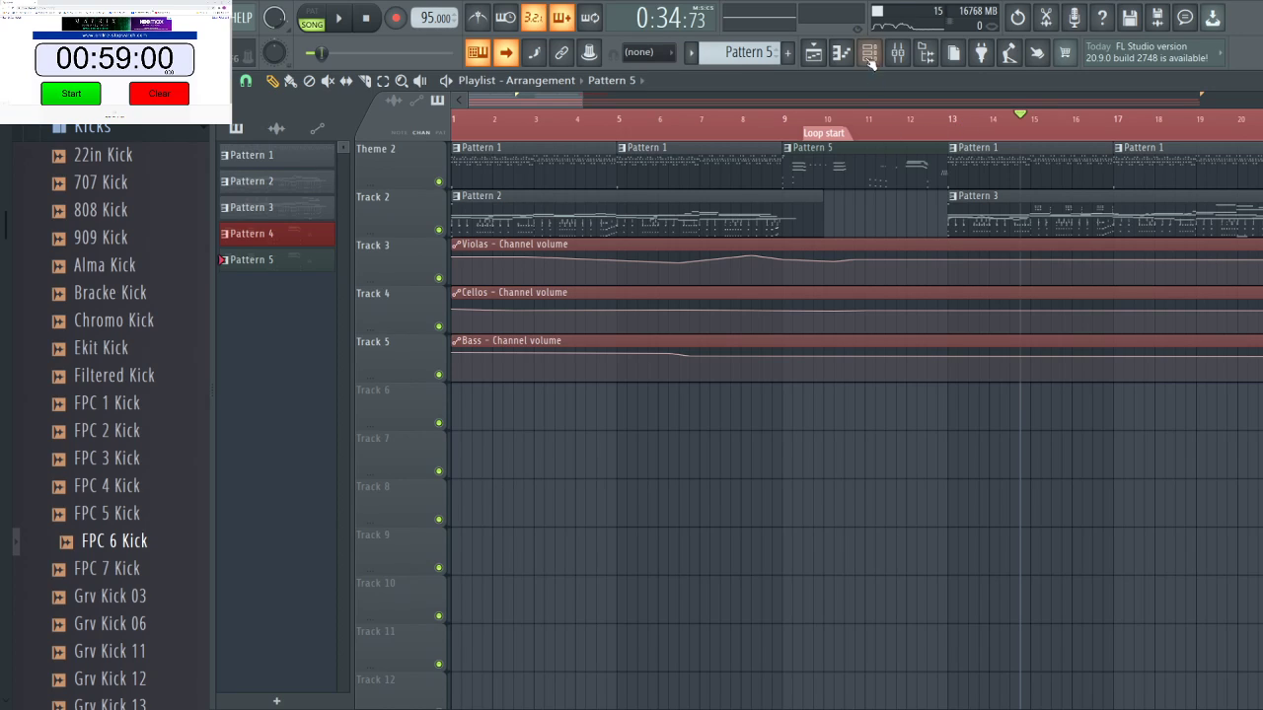
left_click_drag(565, 100, 612, 116)
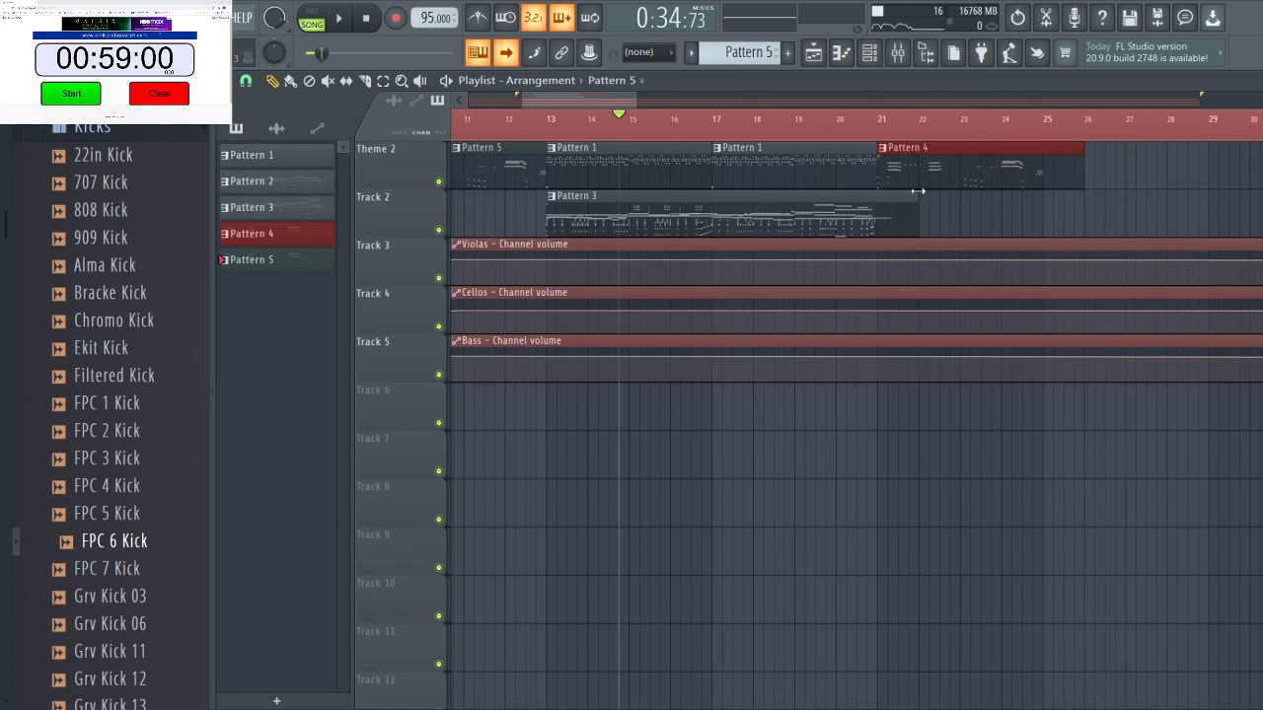
left_click(879, 123)
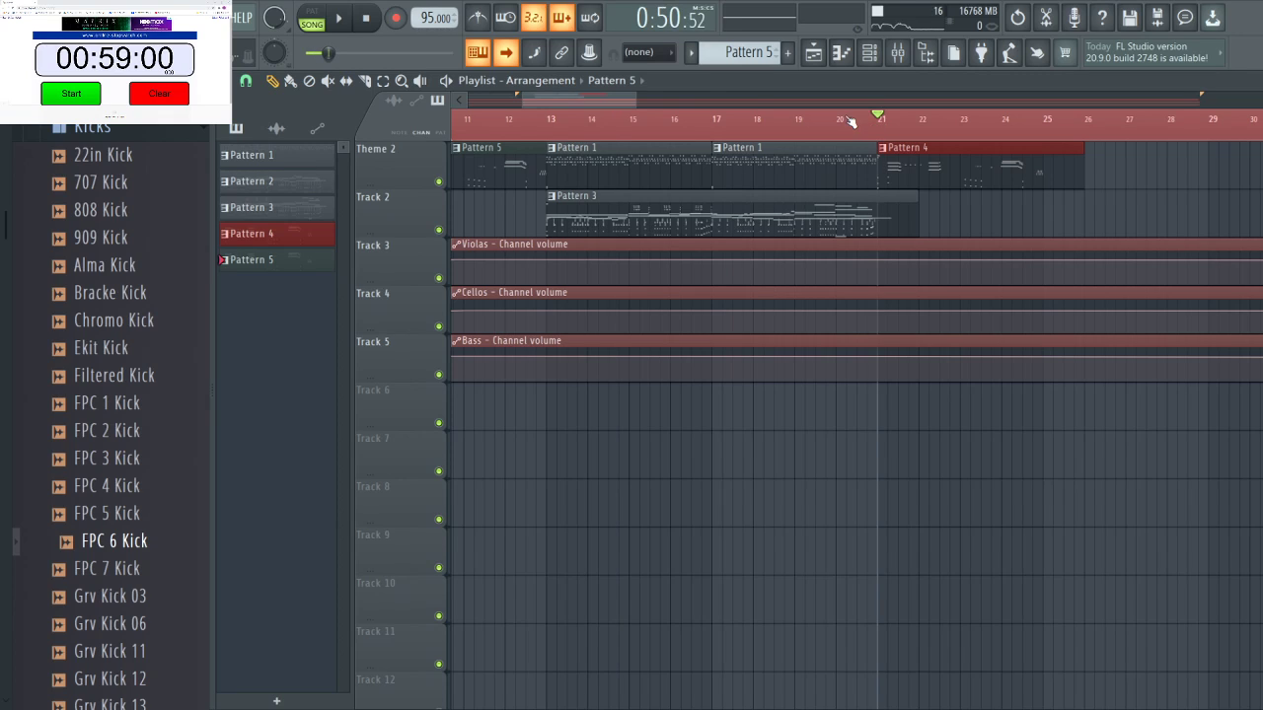
left_click_drag(620, 100, 580, 100)
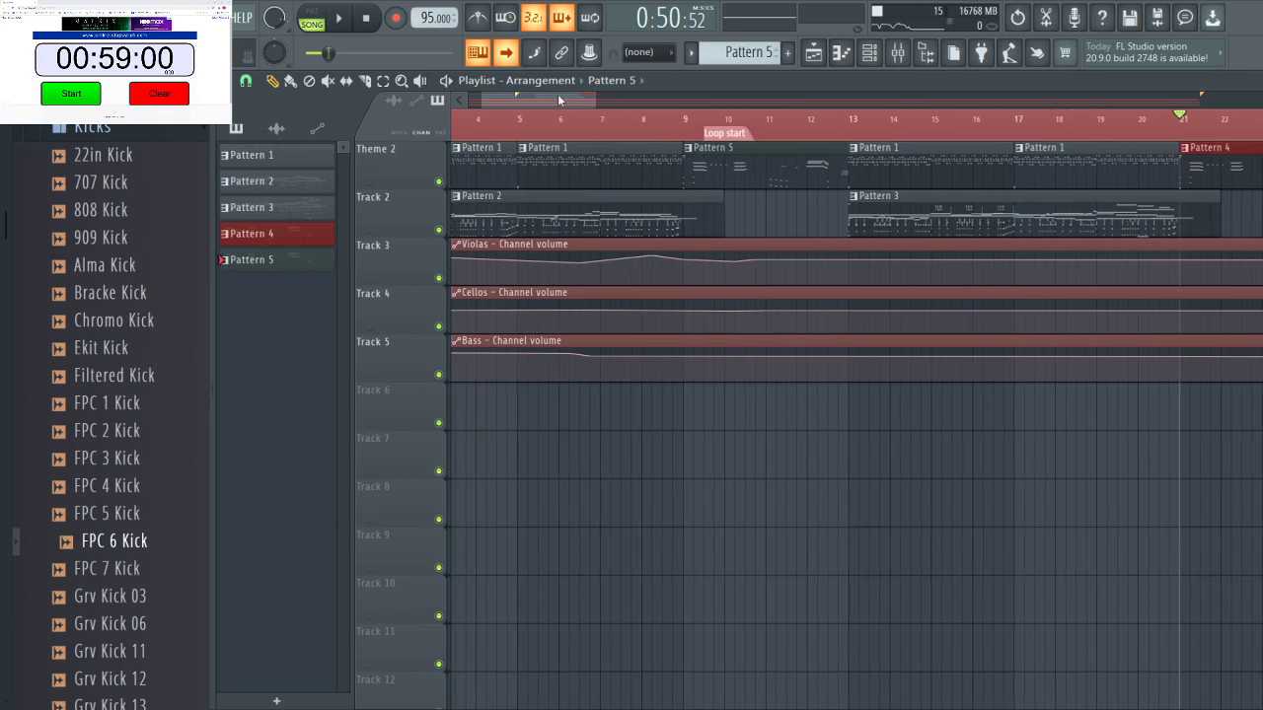
left_click(691, 122)
left_click(788, 124)
left_click(705, 100)
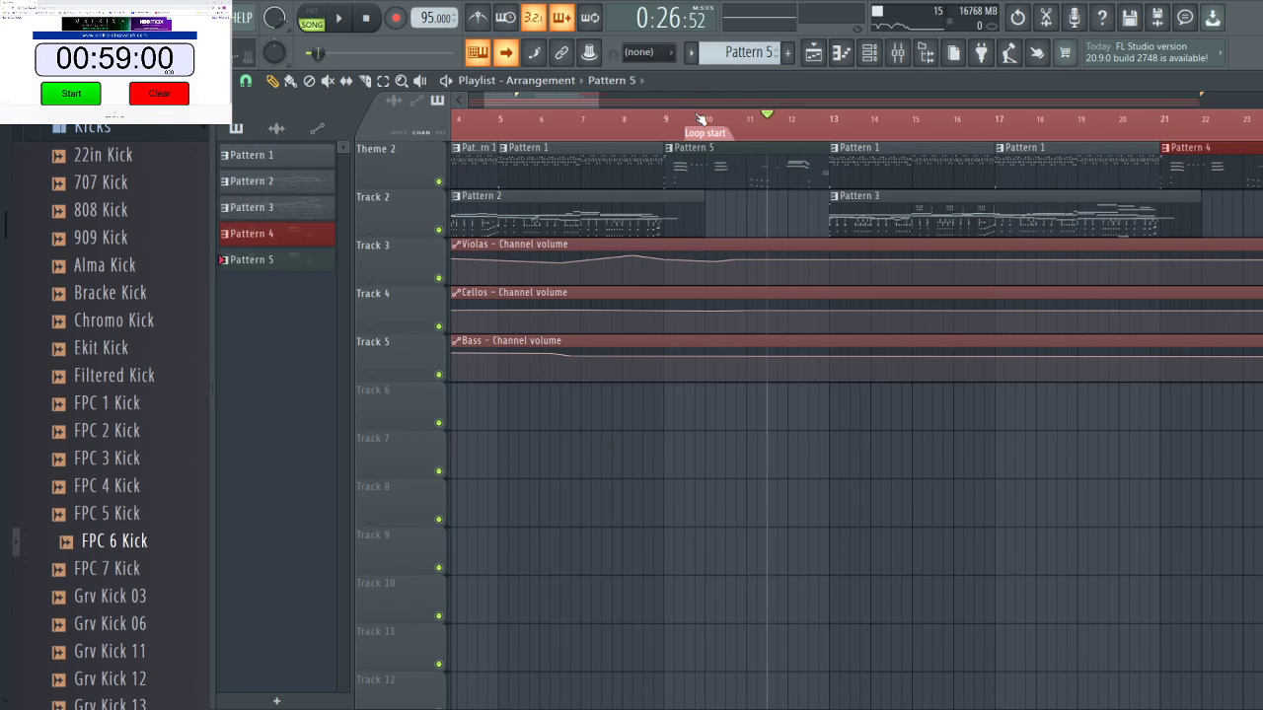
left_click(700, 121)
left_click(766, 126)
left_click(809, 125)
left_click(767, 125)
left_click(710, 102)
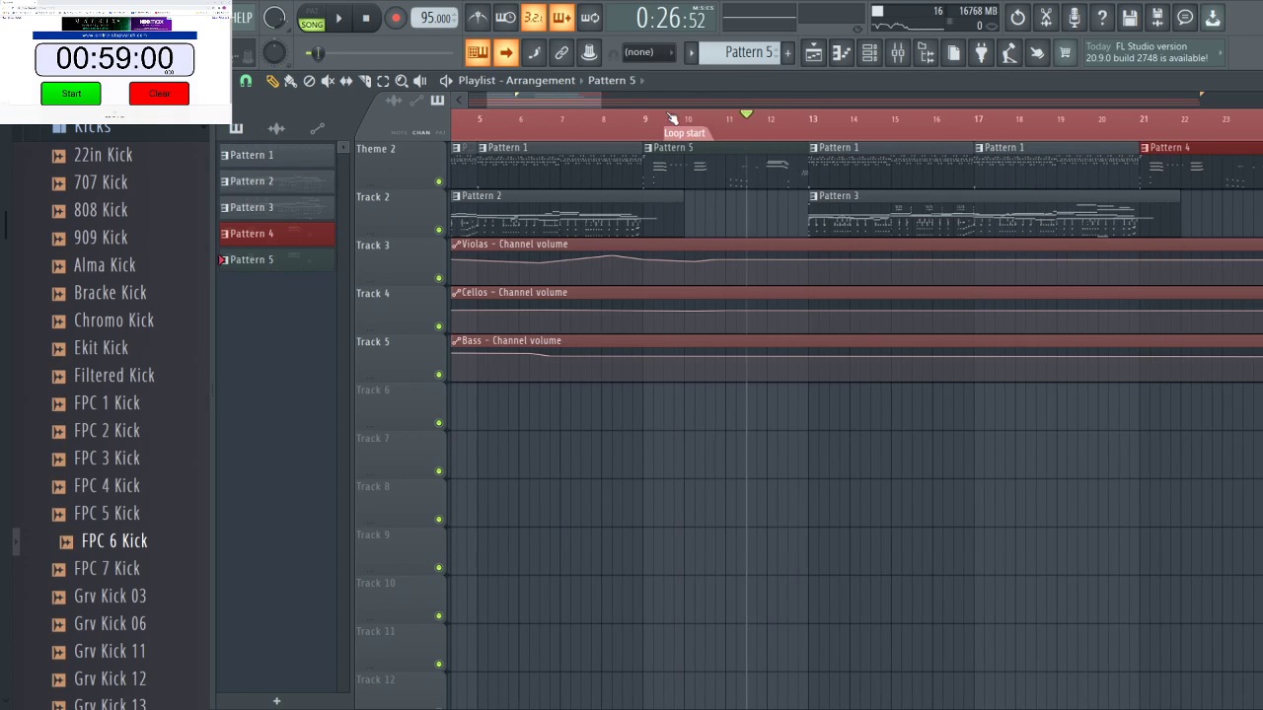
left_click(664, 121)
left_click(737, 126)
left_click(777, 125)
left_click(736, 122)
left_click(705, 123)
left_click(684, 122)
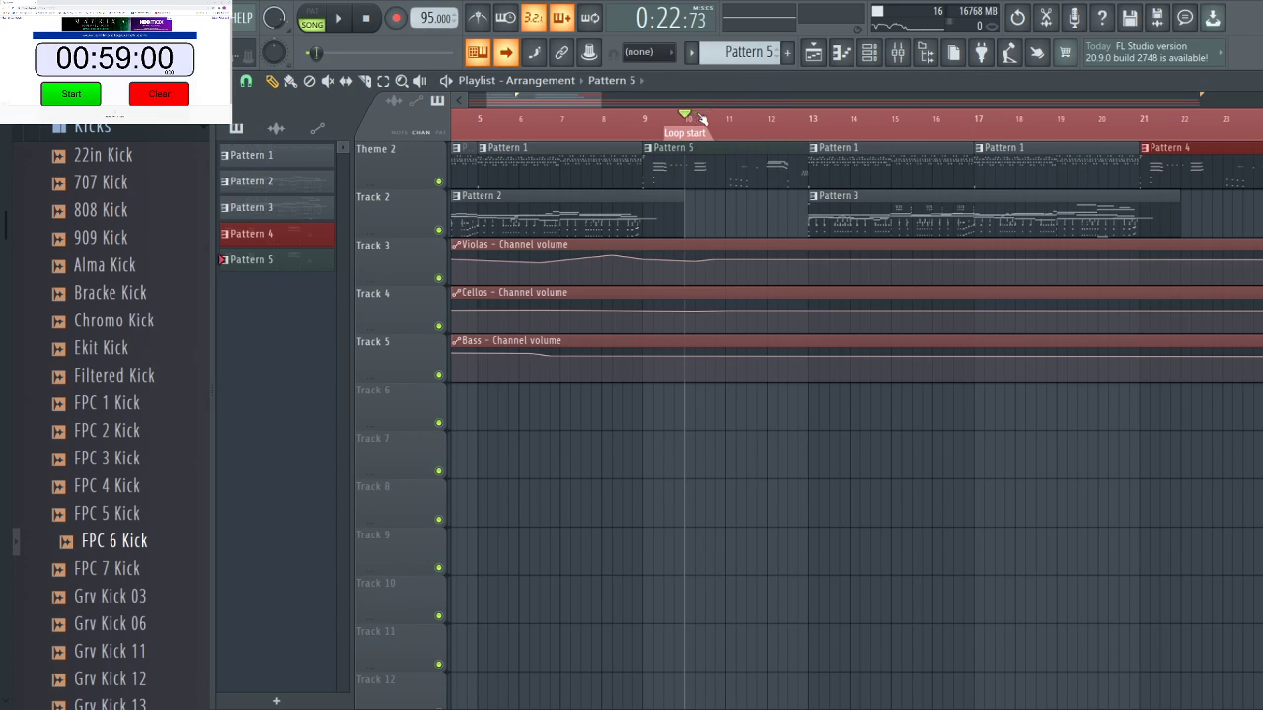
left_click(757, 122)
left_click(736, 122)
left_click(684, 122)
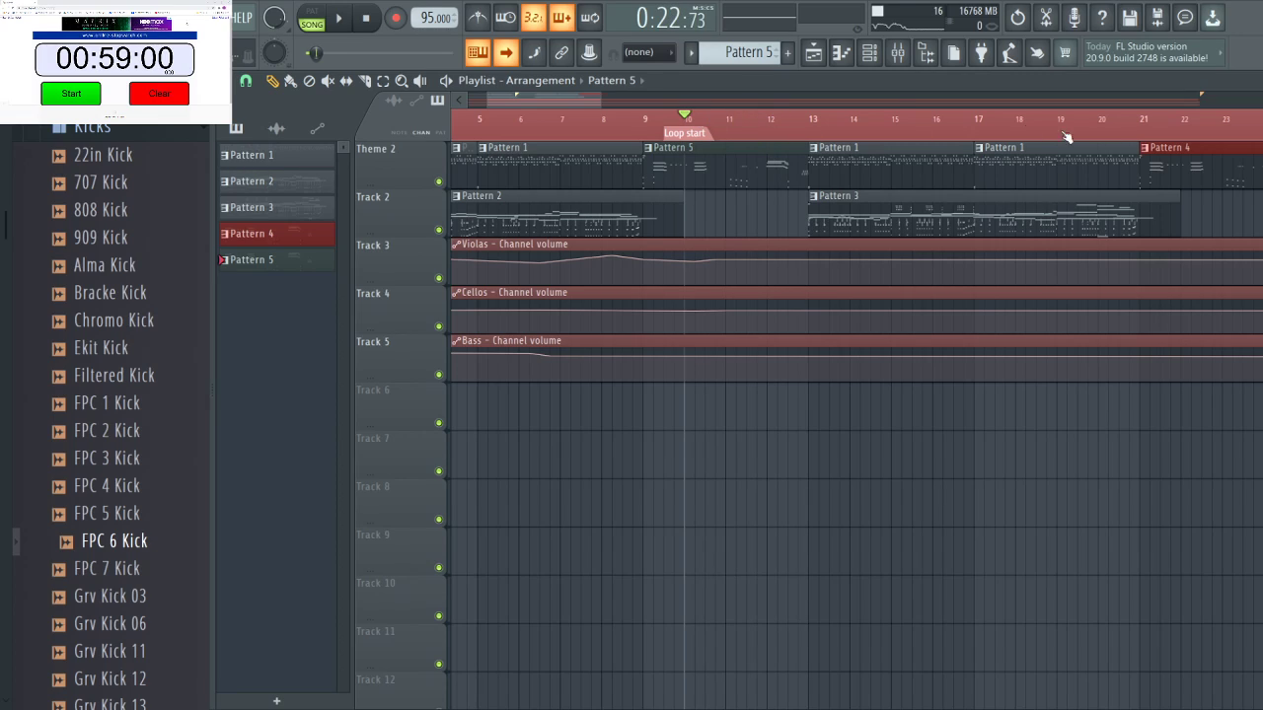
left_click(1201, 125)
left_click(1232, 126)
left_click(1181, 124)
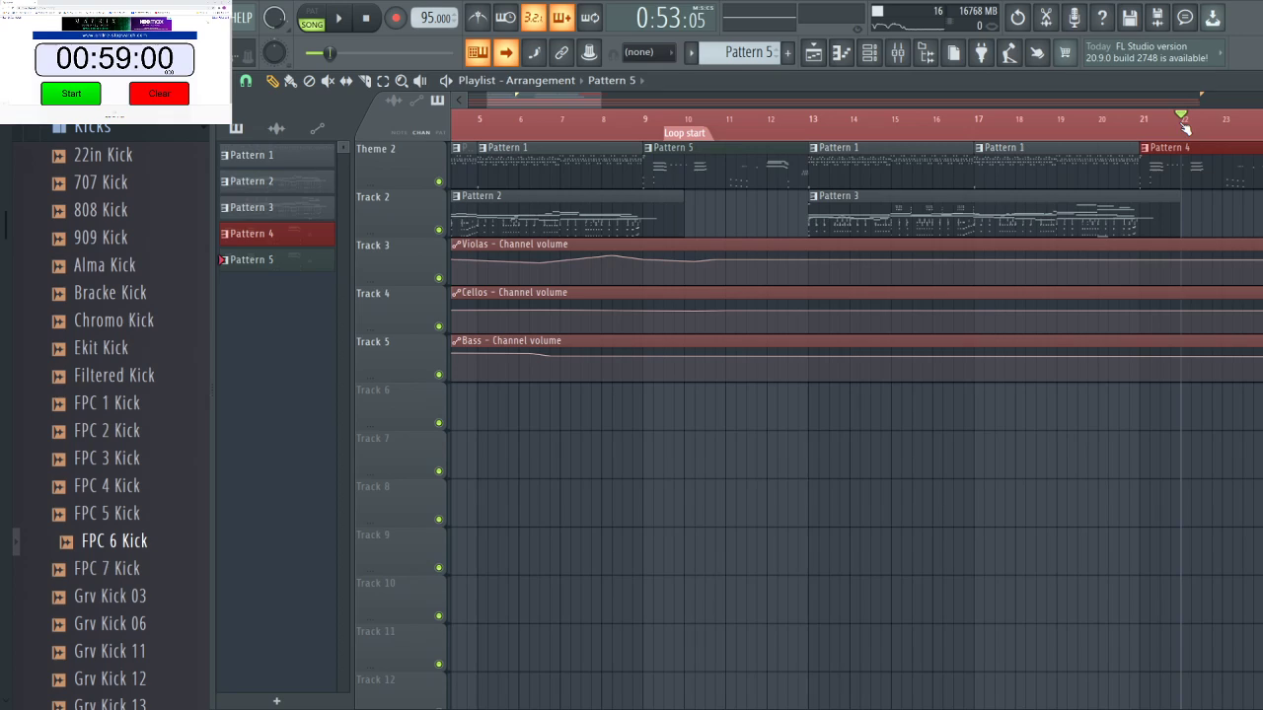
left_click(778, 122)
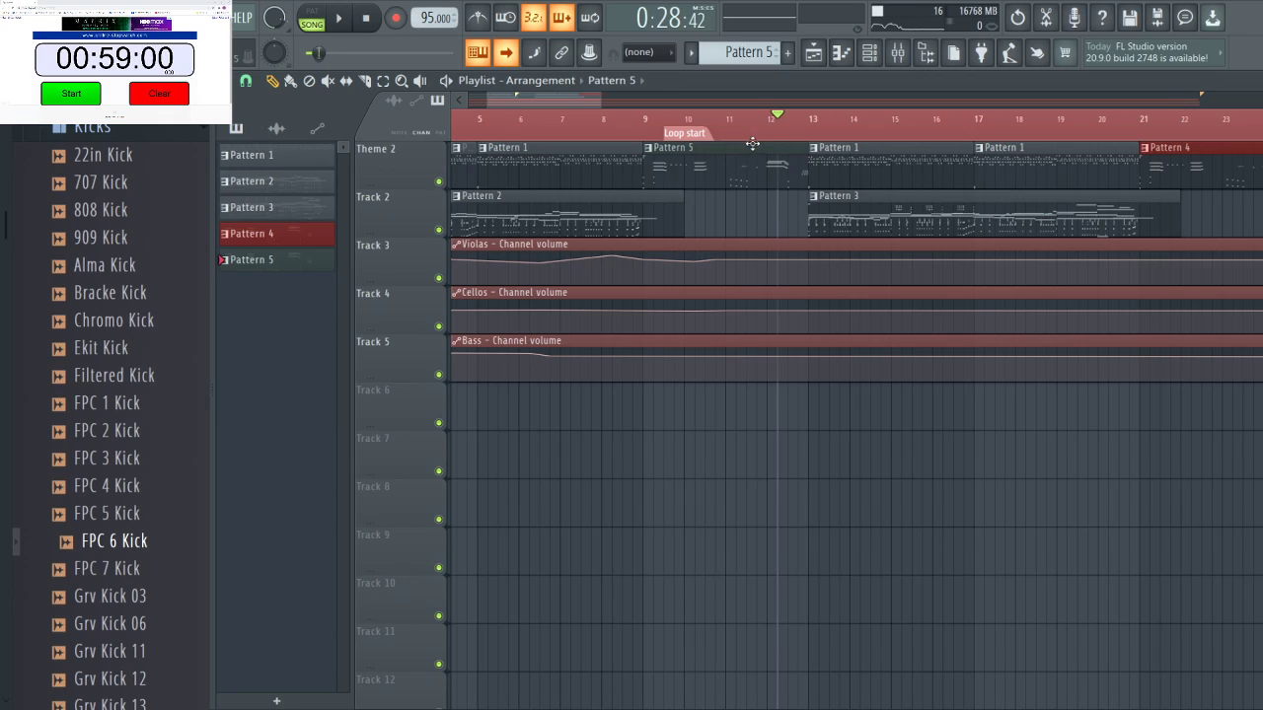
left_click(686, 125)
left_click(643, 124)
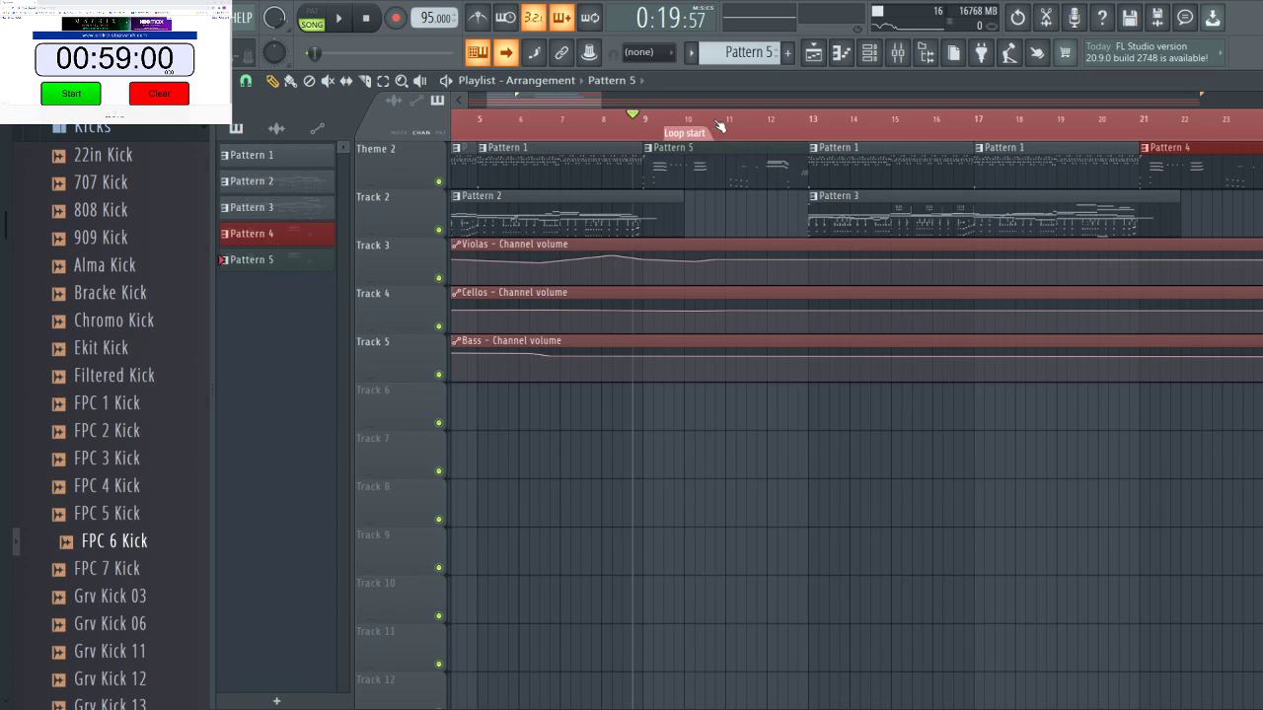
mouse_move(716, 122)
left_mouse_down()
mouse_move(766, 122)
mouse_move(728, 116)
left_mouse_up()
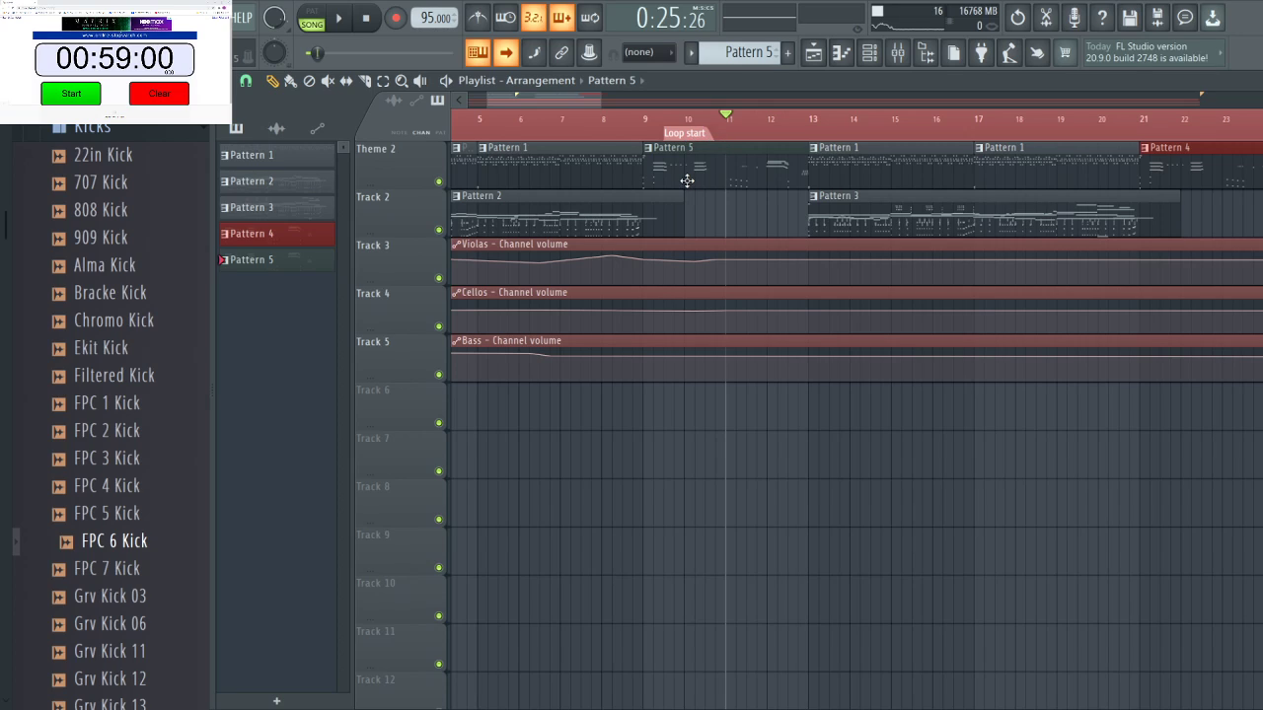
left_click_drag(541, 96, 445, 118)
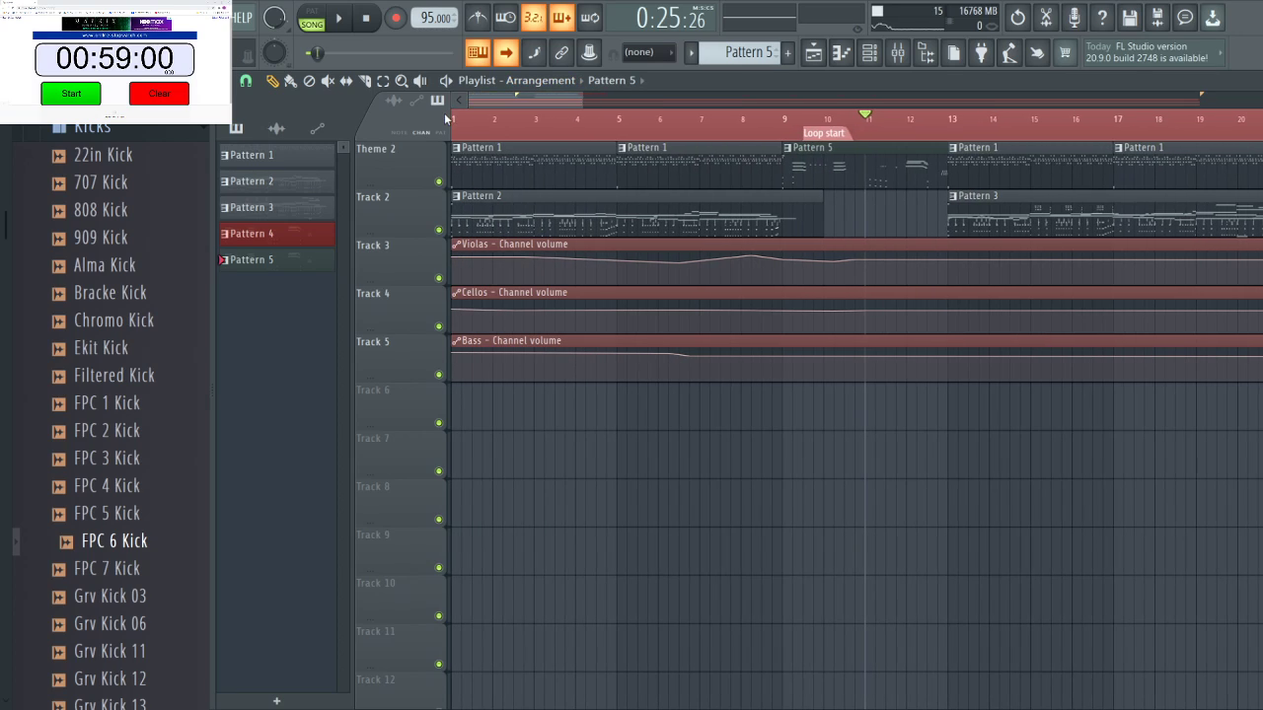